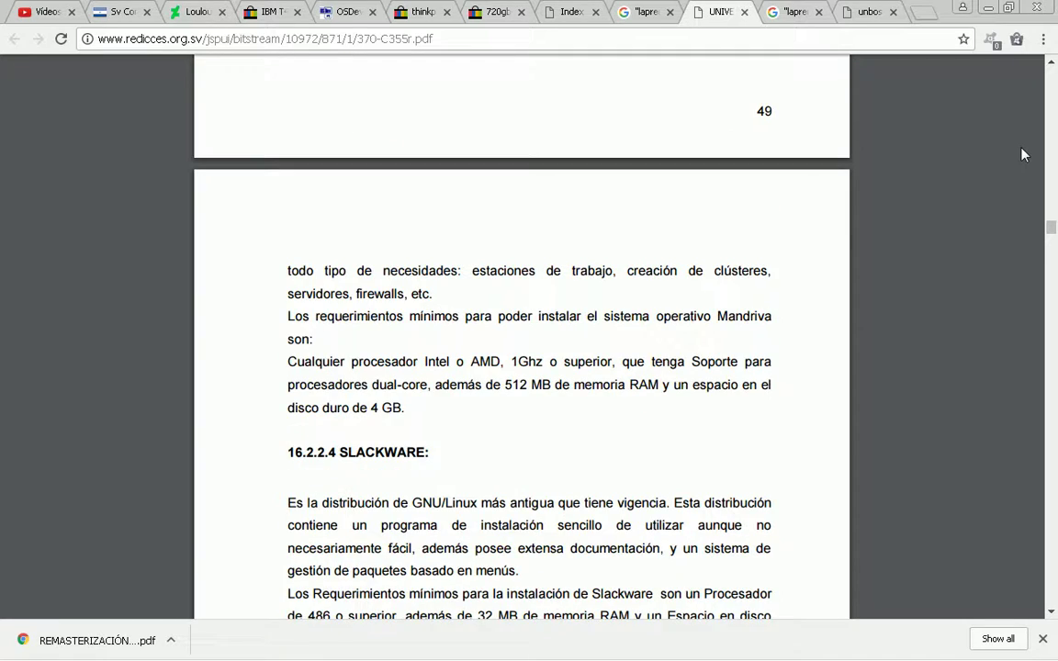
Read the Slackware and Red Hat descriptions and their minimum installation requirements in sections 16.2.2.4 and 16.2.2.5.
{"action": "scroll", "coordinate": [1024, 154], "scroll_direction": "down", "scroll_amount": 1}
{"action": "scroll", "coordinate": [1024, 154], "scroll_direction": "down", "scroll_amount": 1}
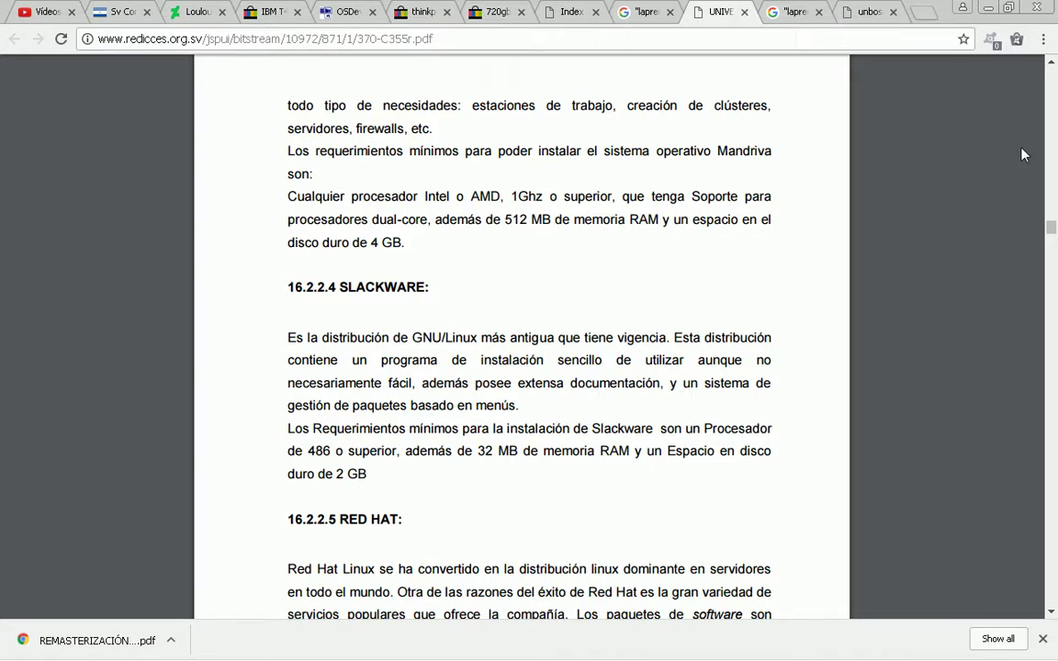
{"action": "scroll", "coordinate": [1024, 154], "scroll_direction": "down", "scroll_amount": 2}
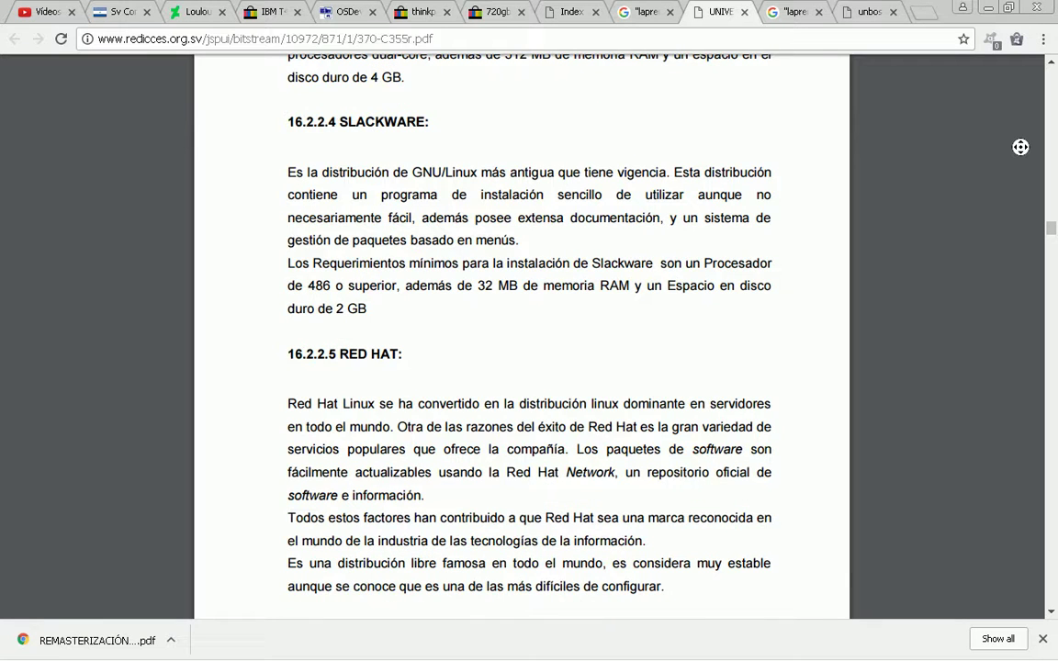
{"action": "scroll", "coordinate": [1020, 156], "scroll_direction": "down", "scroll_amount": 1}
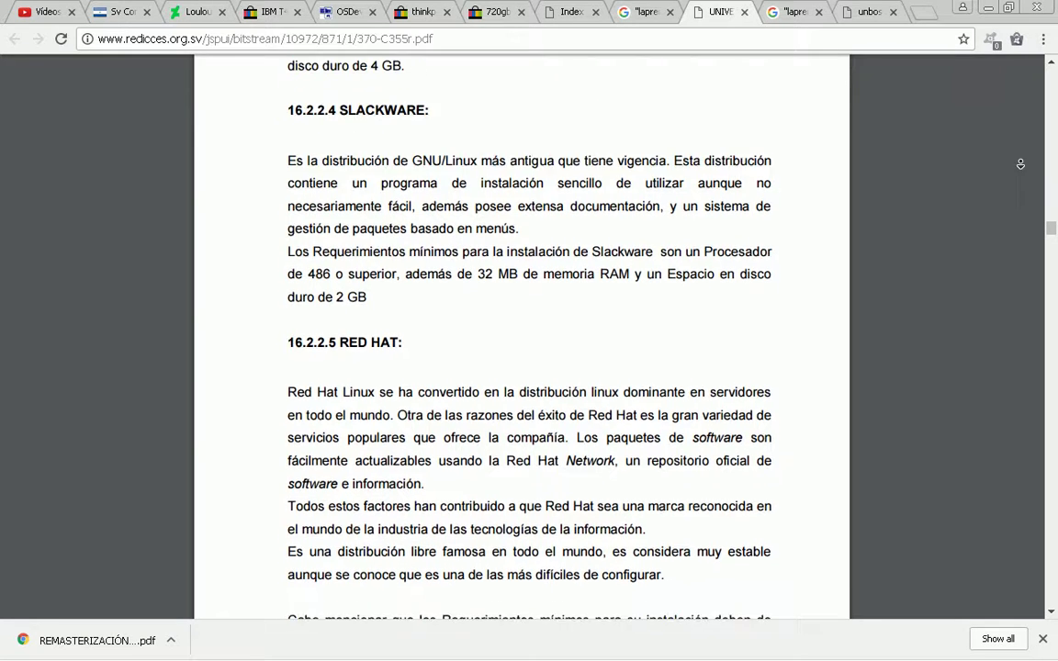
{"action": "left_click", "coordinate": [939, 140]}
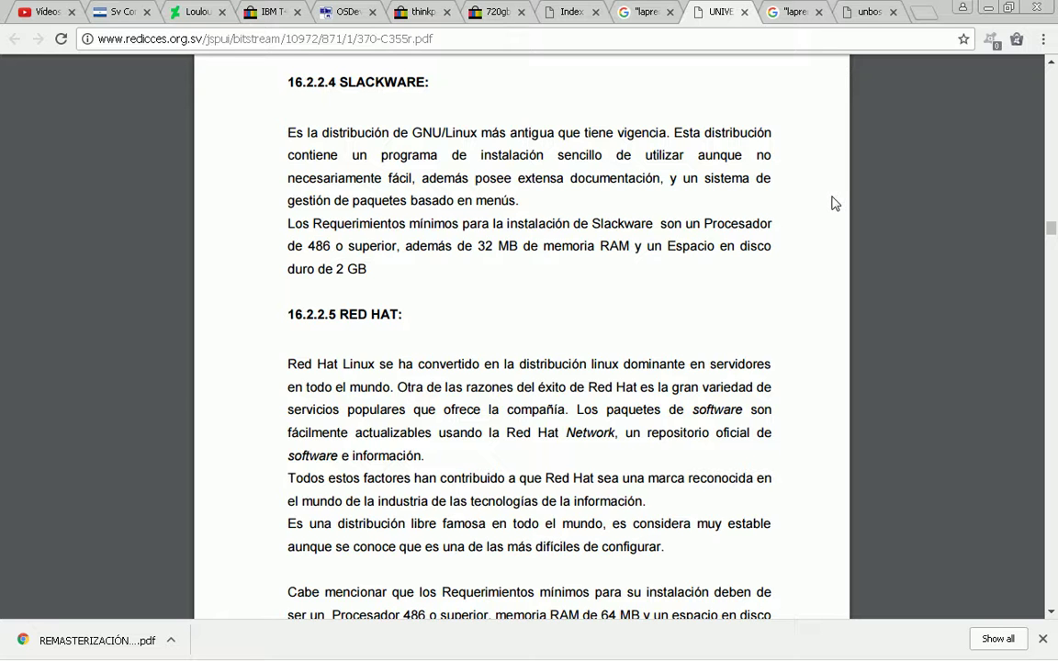
{"action": "scroll", "coordinate": [834, 203], "scroll_direction": "down", "scroll_amount": 6}
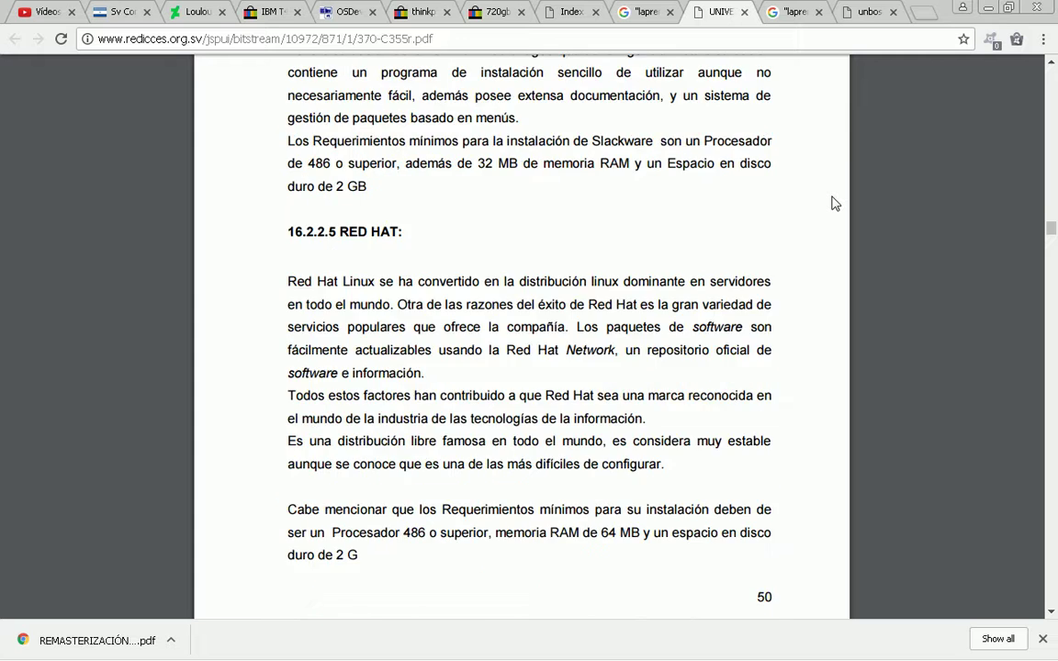
Examine the evaluation table of the competing operating systems in section 16.2.3 and its grading key.
{"action": "scroll", "coordinate": [834, 203], "scroll_direction": "down", "scroll_amount": 1}
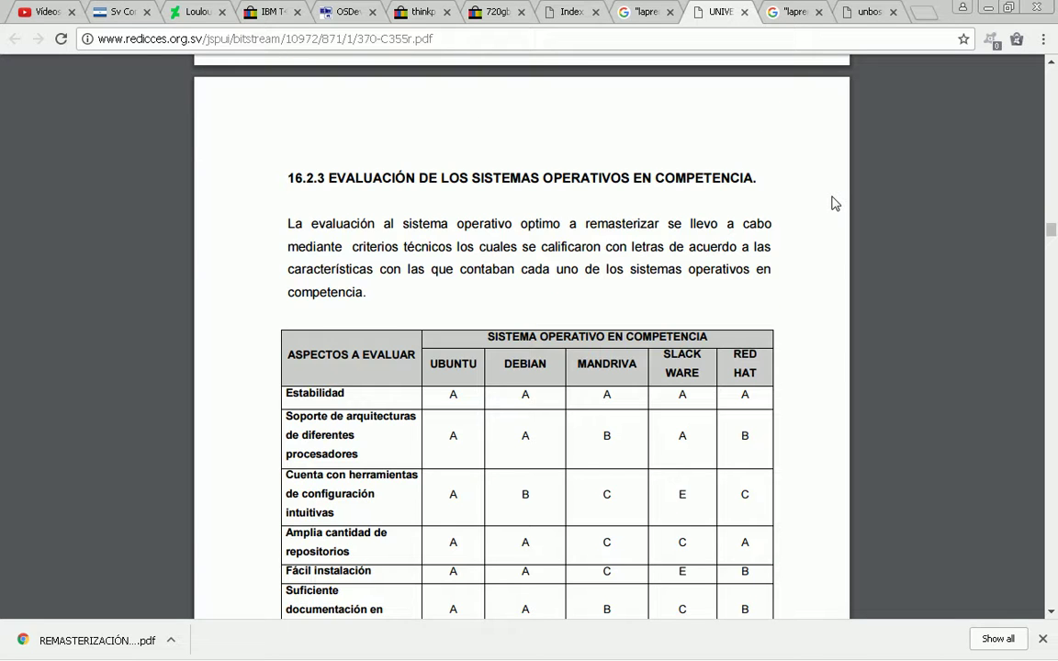
{"action": "scroll", "coordinate": [834, 203], "scroll_direction": "down", "scroll_amount": 1}
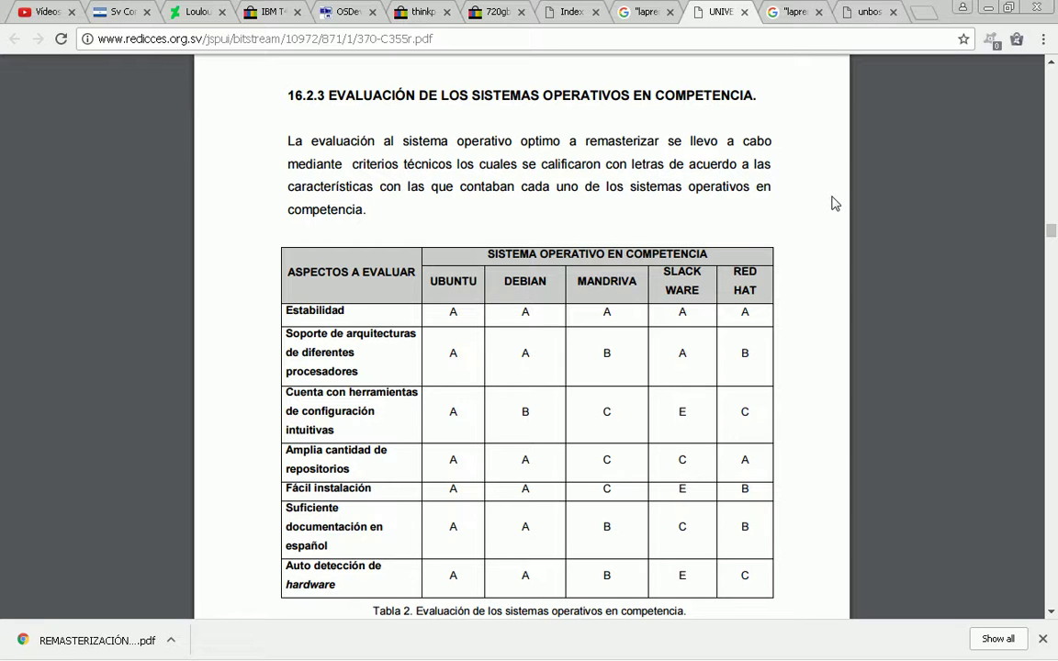
{"action": "scroll", "coordinate": [835, 203], "scroll_direction": "down", "scroll_amount": 2}
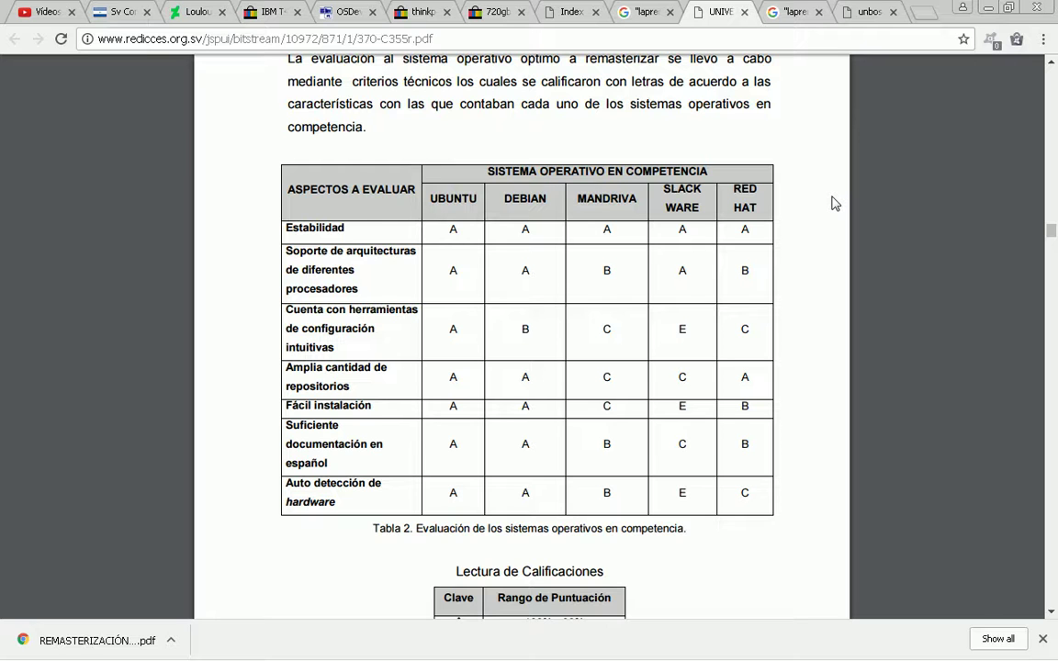
{"action": "scroll", "coordinate": [835, 203], "scroll_direction": "down", "scroll_amount": 2}
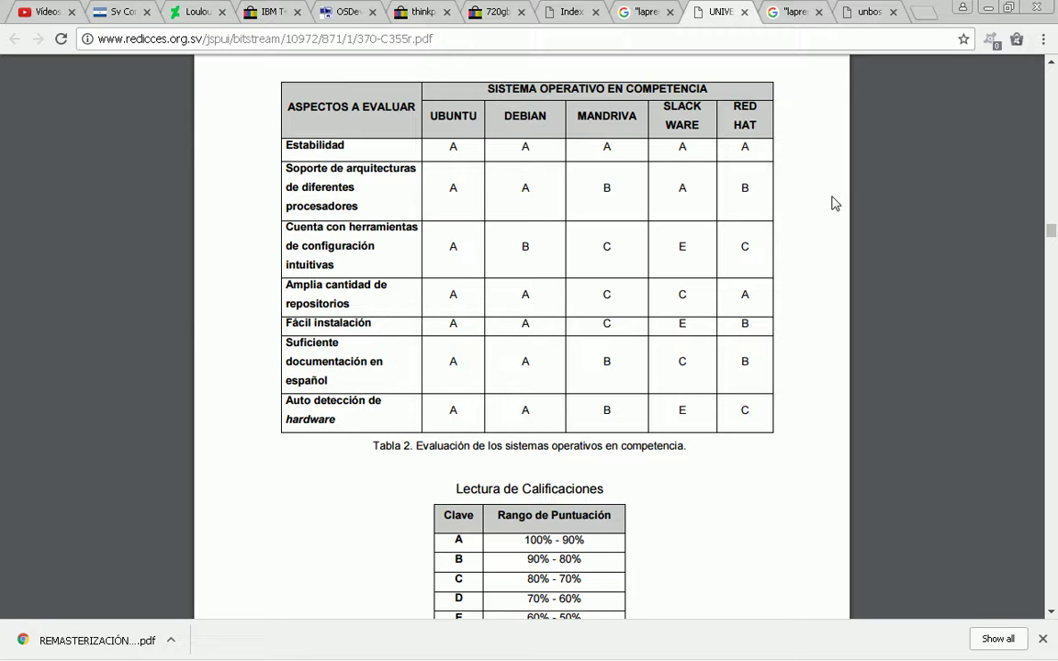
{"action": "scroll", "coordinate": [835, 203], "scroll_direction": "down", "scroll_amount": 16}
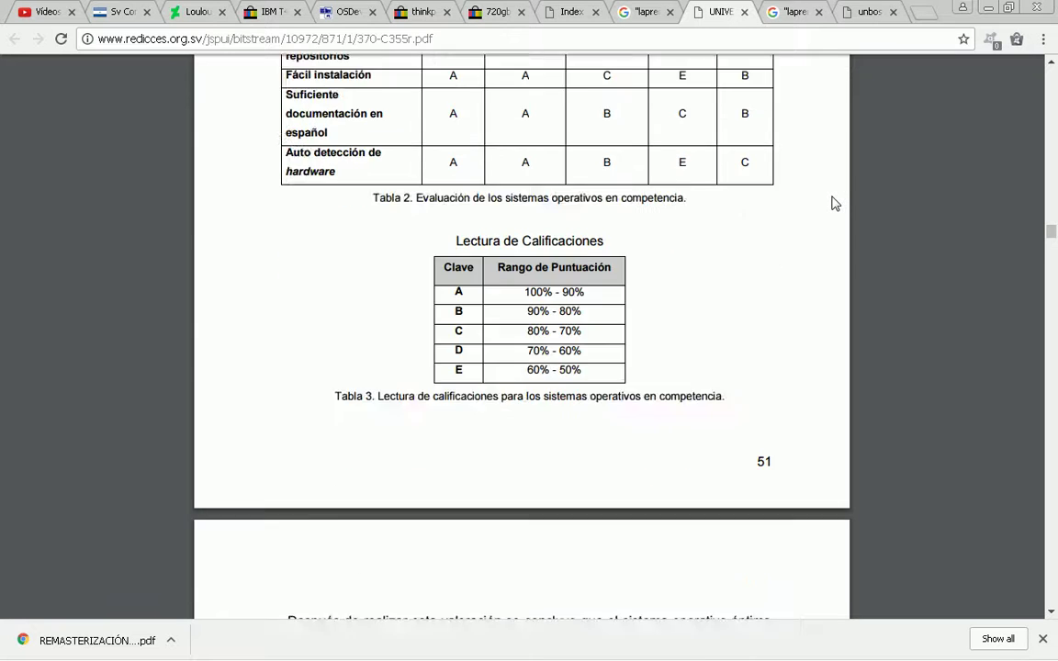
Review the school computers' hardware tables and their comparison with Ubuntu's minimum requirements in section 16.3.
{"action": "scroll", "coordinate": [835, 203], "scroll_direction": "down", "scroll_amount": 8}
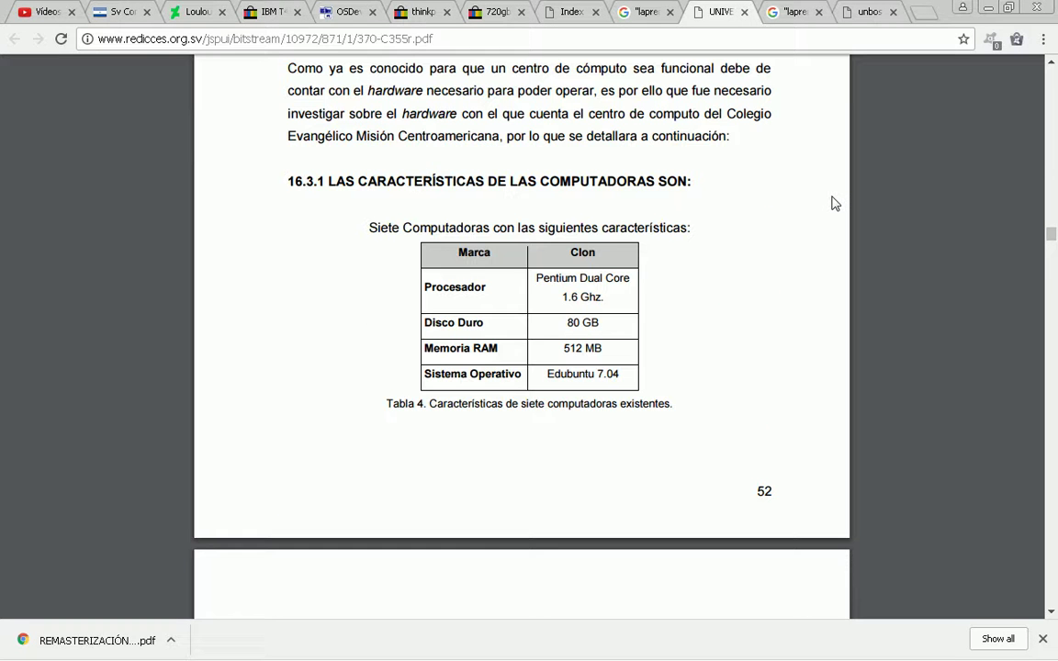
{"action": "scroll", "coordinate": [834, 203], "scroll_direction": "down", "scroll_amount": 10}
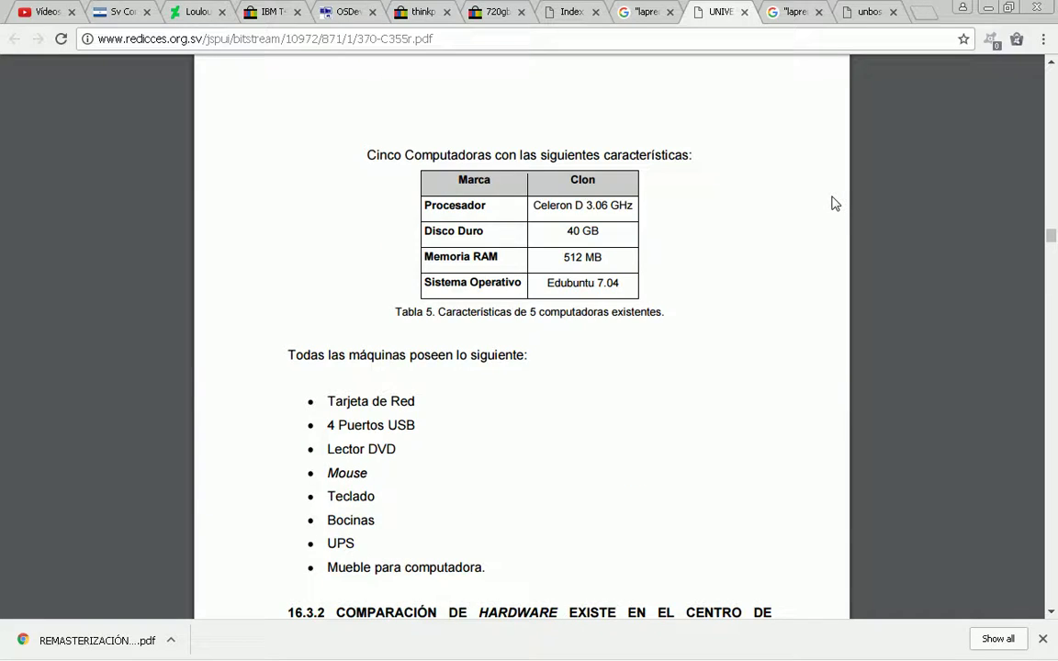
{"action": "scroll", "coordinate": [835, 203], "scroll_direction": "down", "scroll_amount": 10}
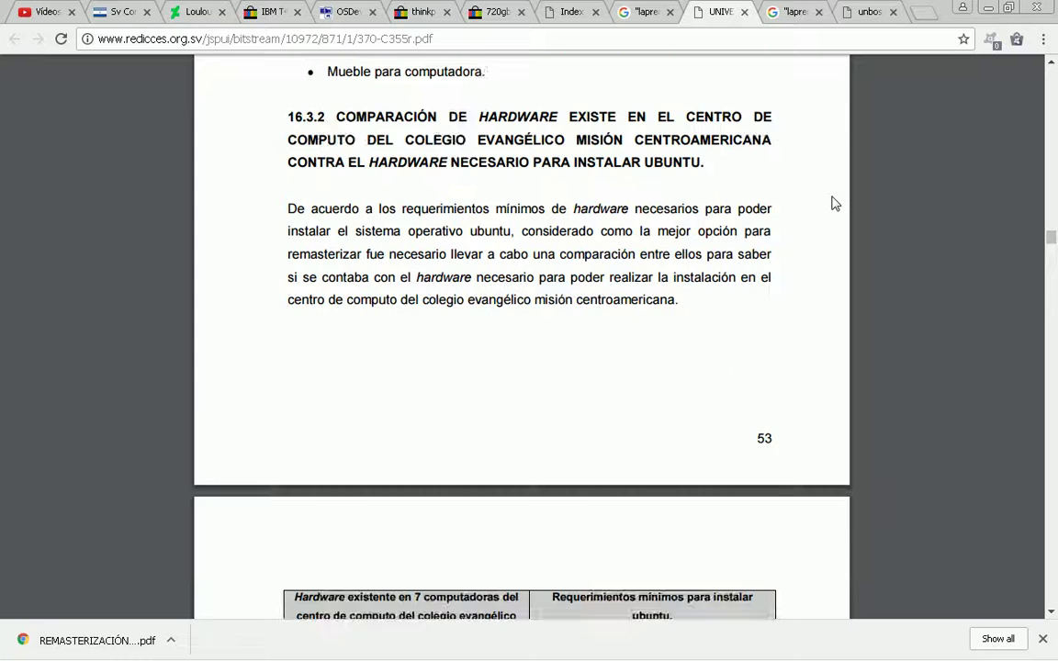
{"action": "scroll", "coordinate": [834, 203], "scroll_direction": "up", "scroll_amount": 2}
{"action": "scroll", "coordinate": [835, 203], "scroll_direction": "down", "scroll_amount": 20}
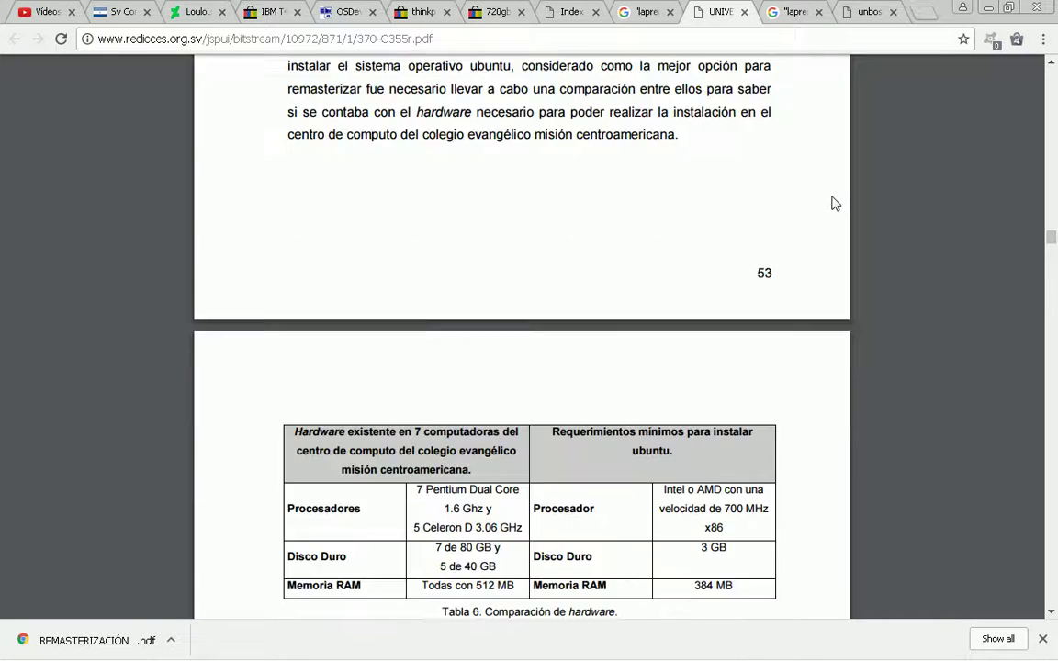
{"action": "scroll", "coordinate": [834, 203], "scroll_direction": "down", "scroll_amount": 20}
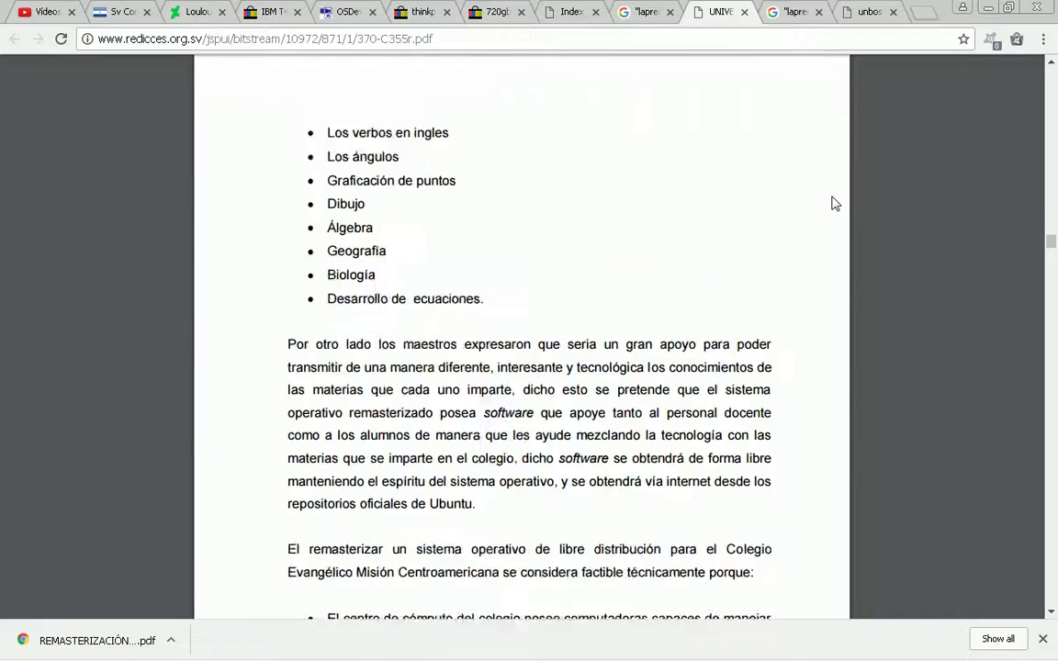
Look through the operational feasibility chapter and the tabulated student survey questions in section 17.2.
{"action": "scroll", "coordinate": [835, 203], "scroll_direction": "down", "scroll_amount": 12}
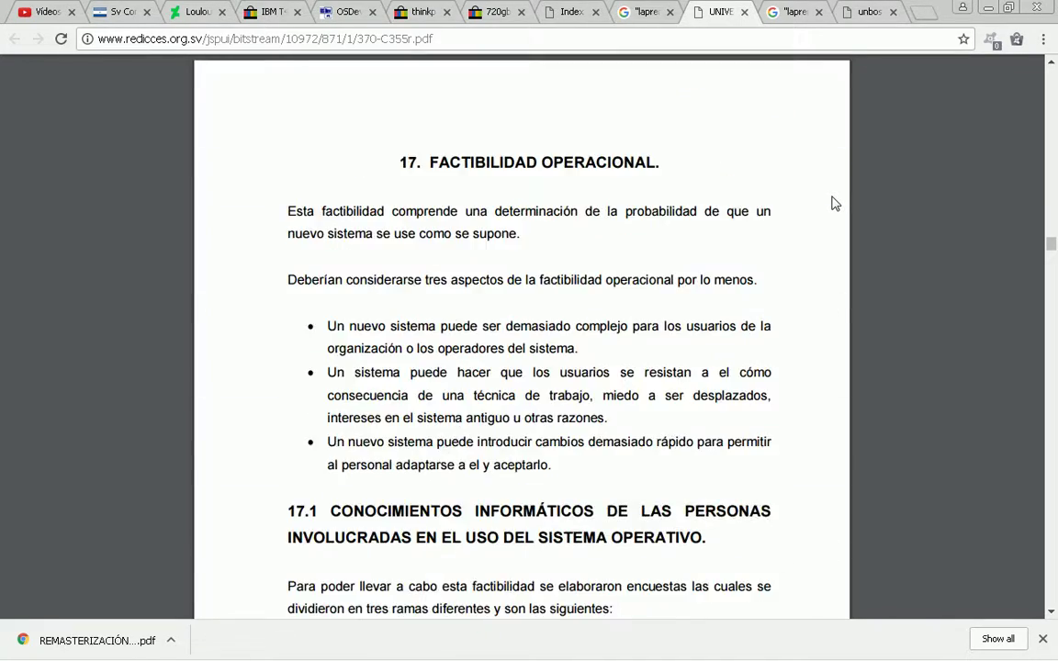
{"action": "scroll", "coordinate": [835, 203], "scroll_direction": "down", "scroll_amount": 14}
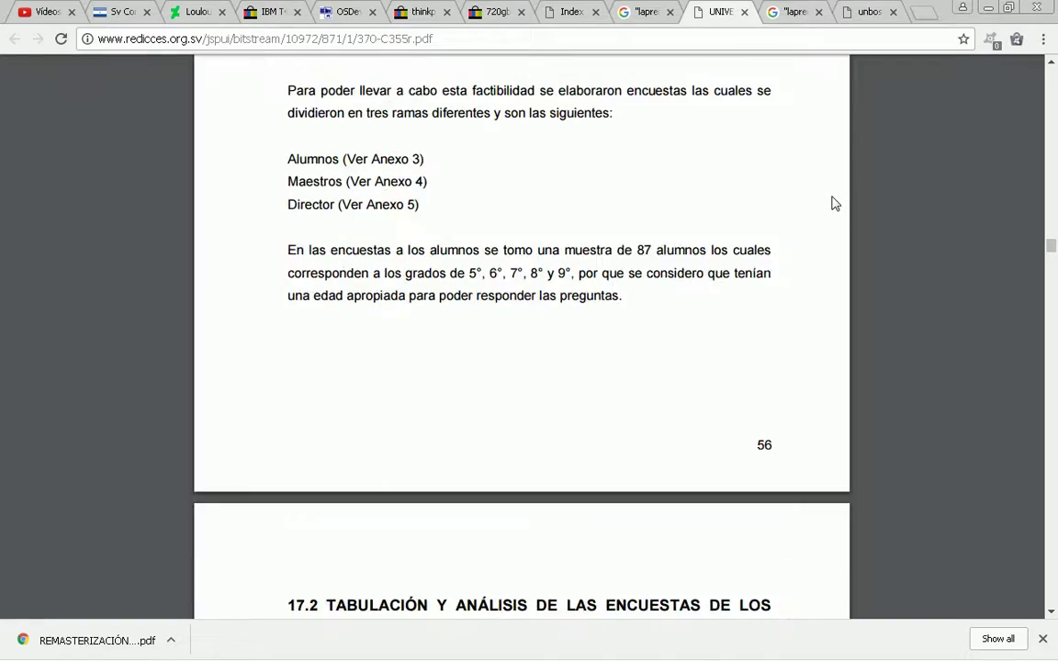
{"action": "scroll", "coordinate": [834, 203], "scroll_direction": "down", "scroll_amount": 20}
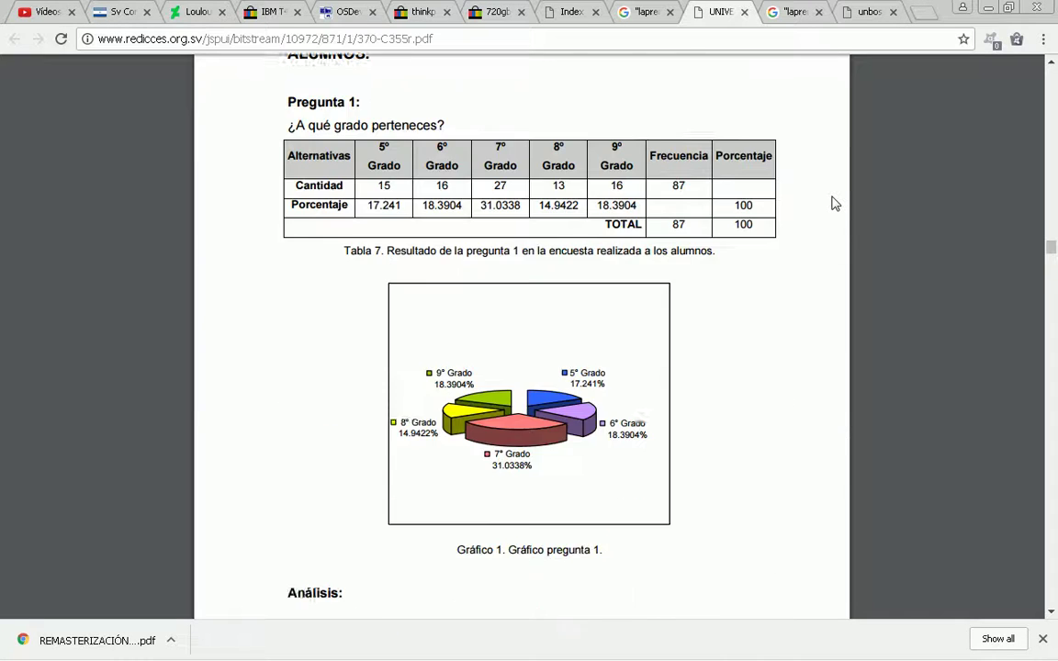
{"action": "scroll", "coordinate": [835, 203], "scroll_direction": "down", "scroll_amount": 20}
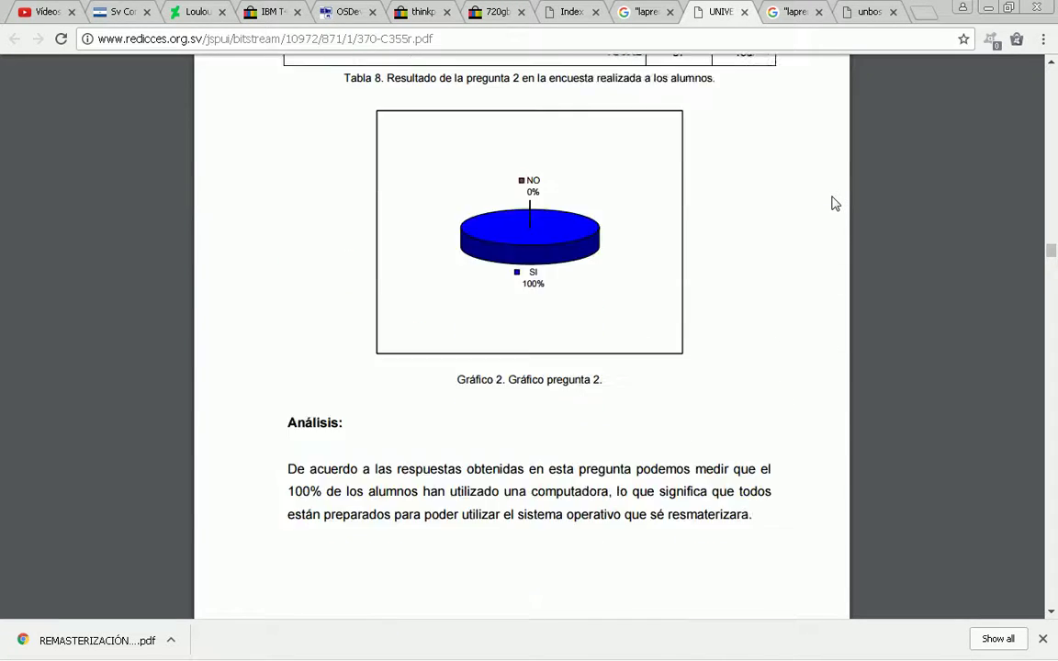
{"action": "scroll", "coordinate": [835, 203], "scroll_direction": "down", "scroll_amount": 20}
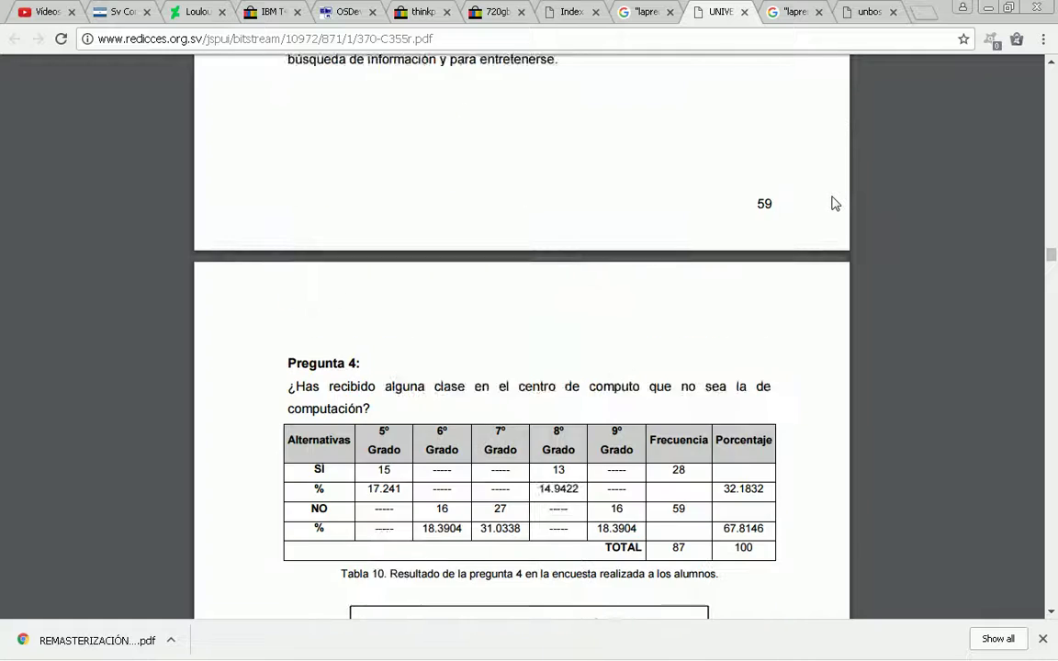
{"action": "scroll", "coordinate": [835, 203], "scroll_direction": "down", "scroll_amount": 20}
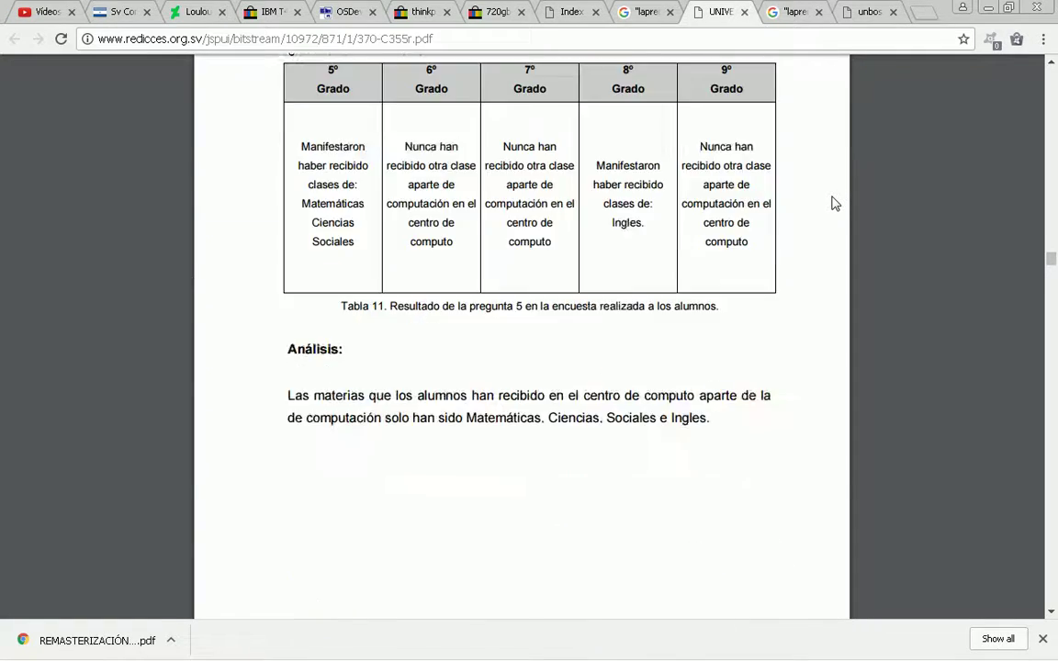
{"action": "scroll", "coordinate": [834, 203], "scroll_direction": "down", "scroll_amount": 20}
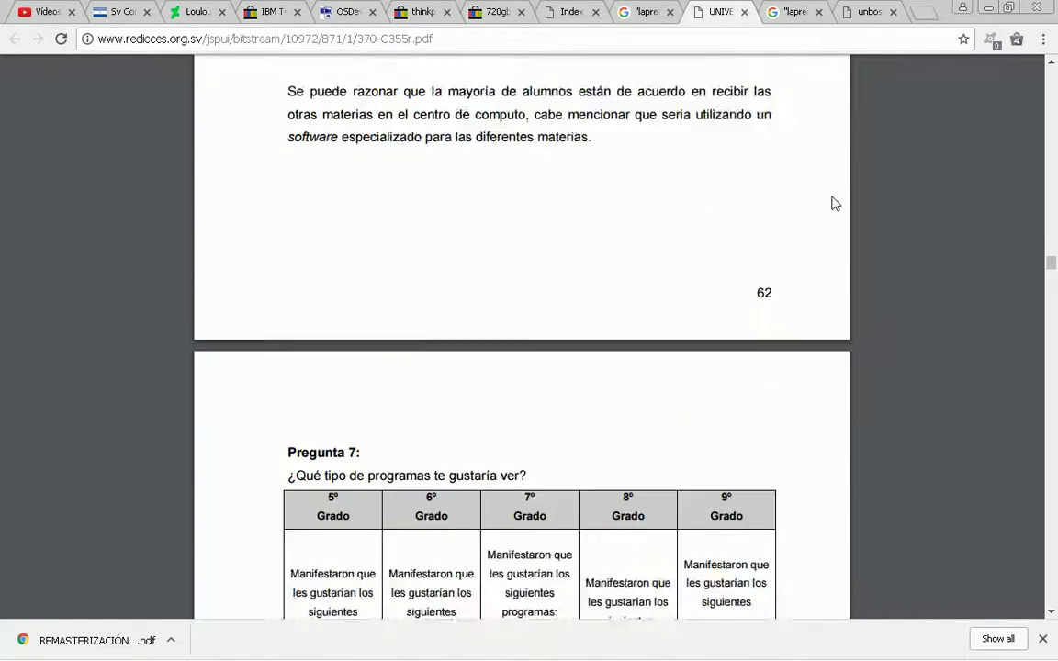
{"action": "scroll", "coordinate": [835, 202], "scroll_direction": "down", "scroll_amount": 20}
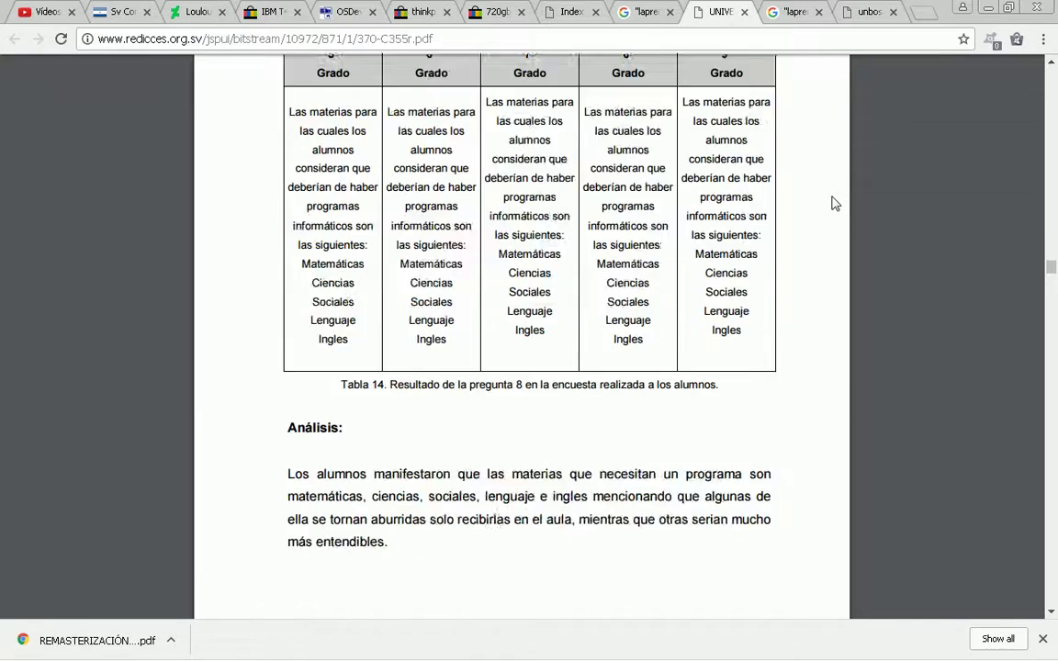
Look through the teacher survey results, reading the question 7 table of recommended programs and its analysis.
{"action": "scroll", "coordinate": [834, 203], "scroll_direction": "down", "scroll_amount": 20}
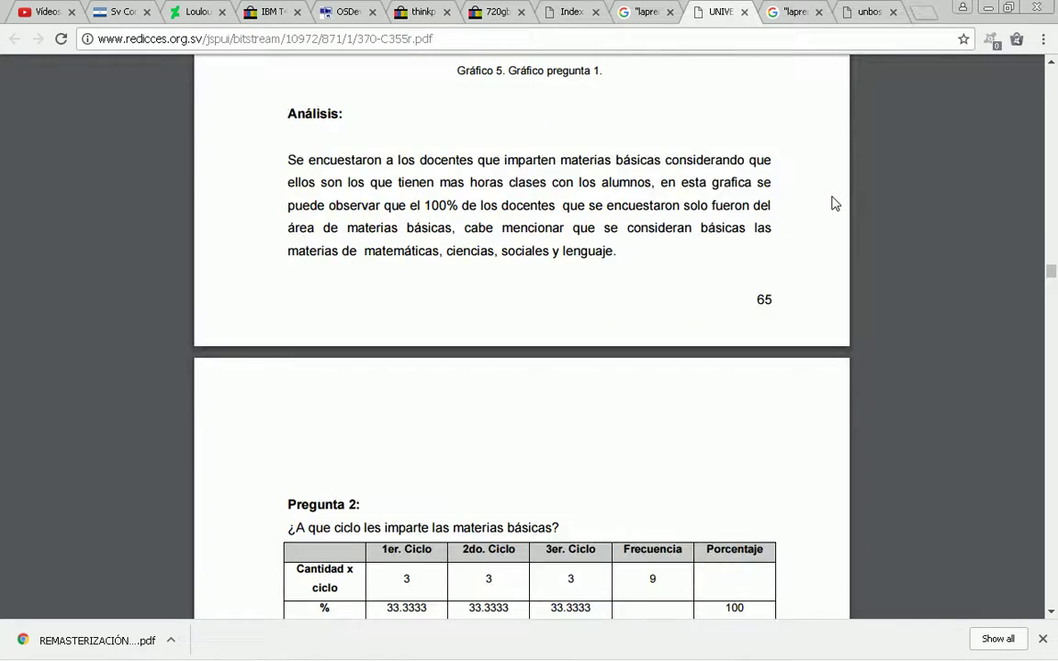
{"action": "scroll", "coordinate": [835, 203], "scroll_direction": "down", "scroll_amount": 20}
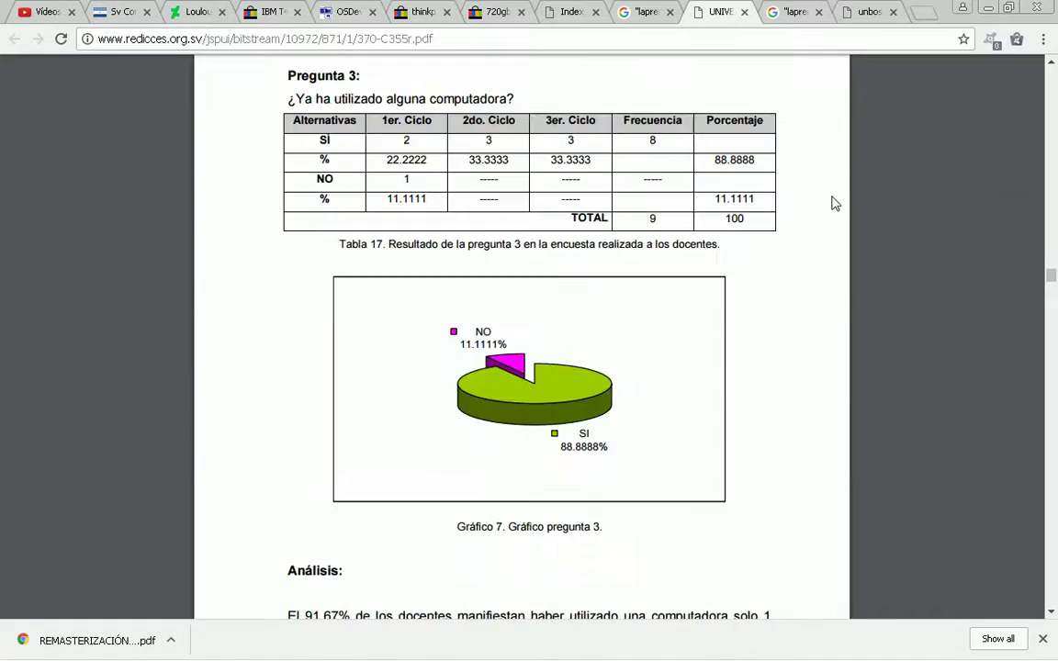
{"action": "scroll", "coordinate": [835, 203], "scroll_direction": "down", "scroll_amount": 20}
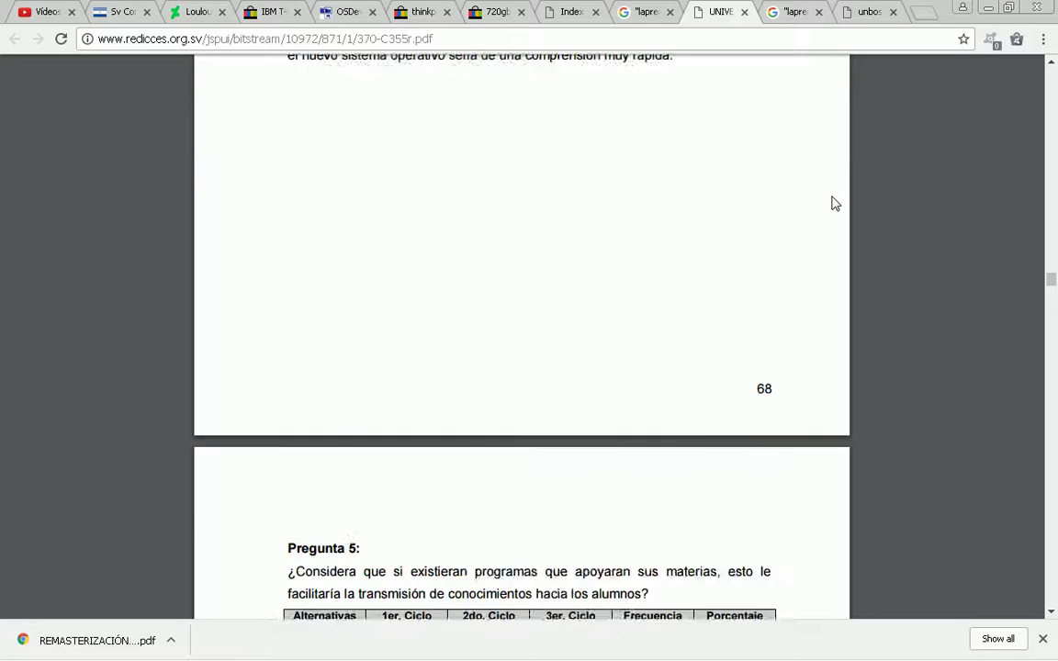
{"action": "scroll", "coordinate": [835, 203], "scroll_direction": "down", "scroll_amount": 20}
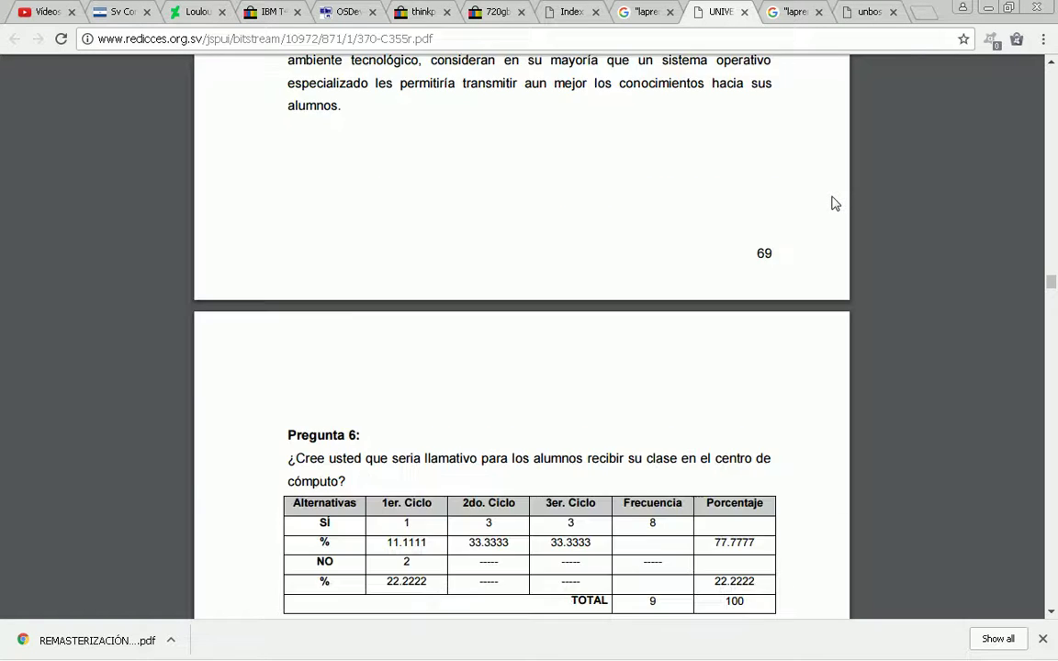
{"action": "scroll", "coordinate": [835, 203], "scroll_direction": "down", "scroll_amount": 5}
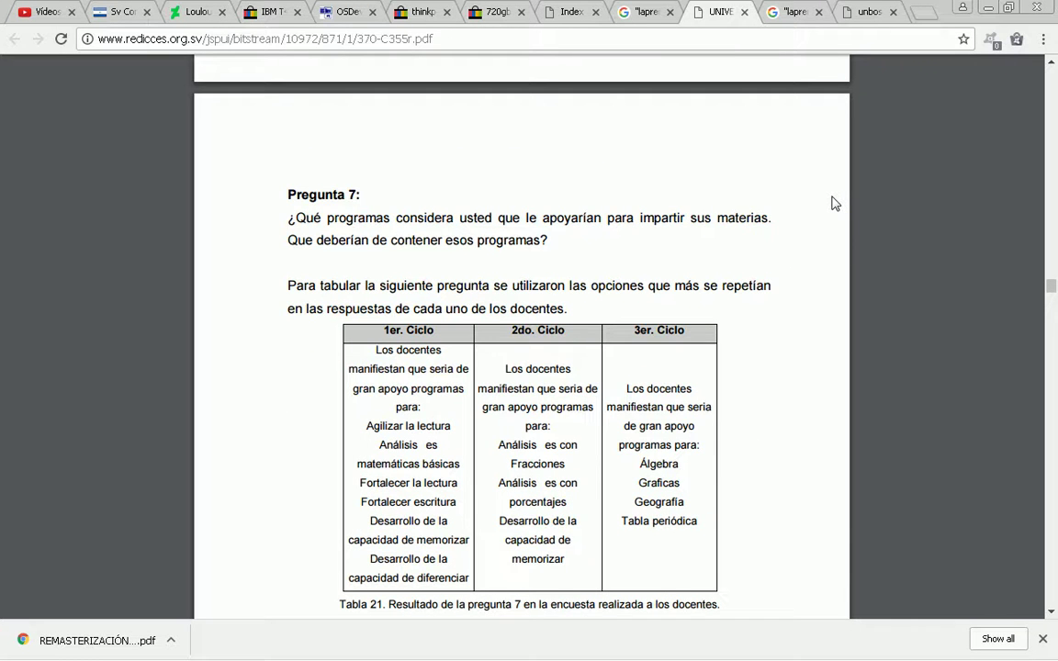
{"action": "scroll", "coordinate": [834, 203], "scroll_direction": "down", "scroll_amount": 2}
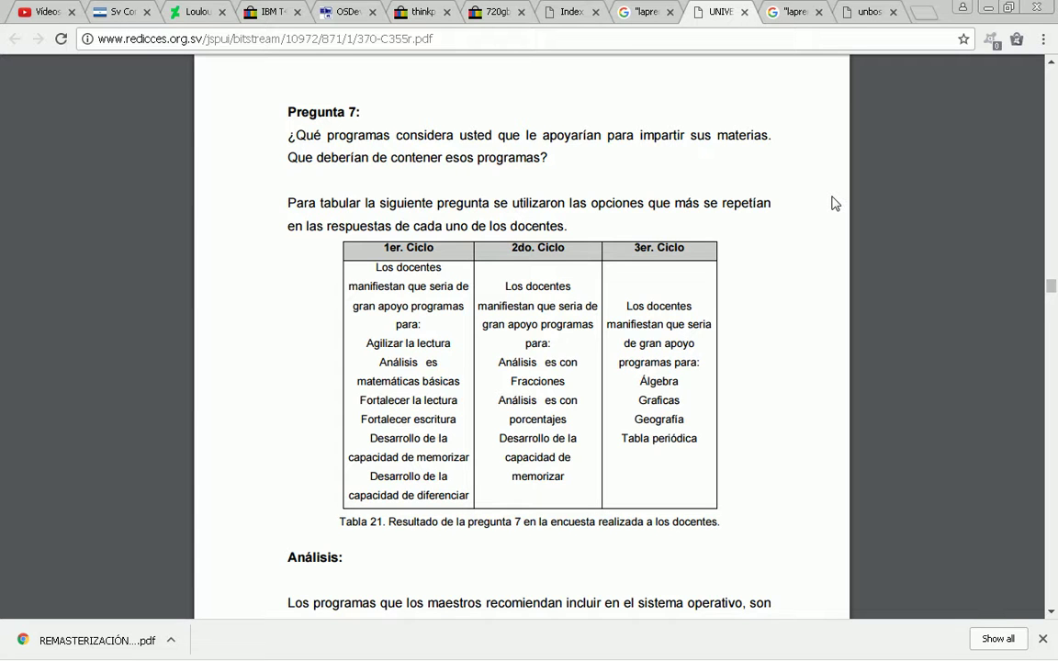
{"action": "scroll", "coordinate": [834, 203], "scroll_direction": "down", "scroll_amount": 6}
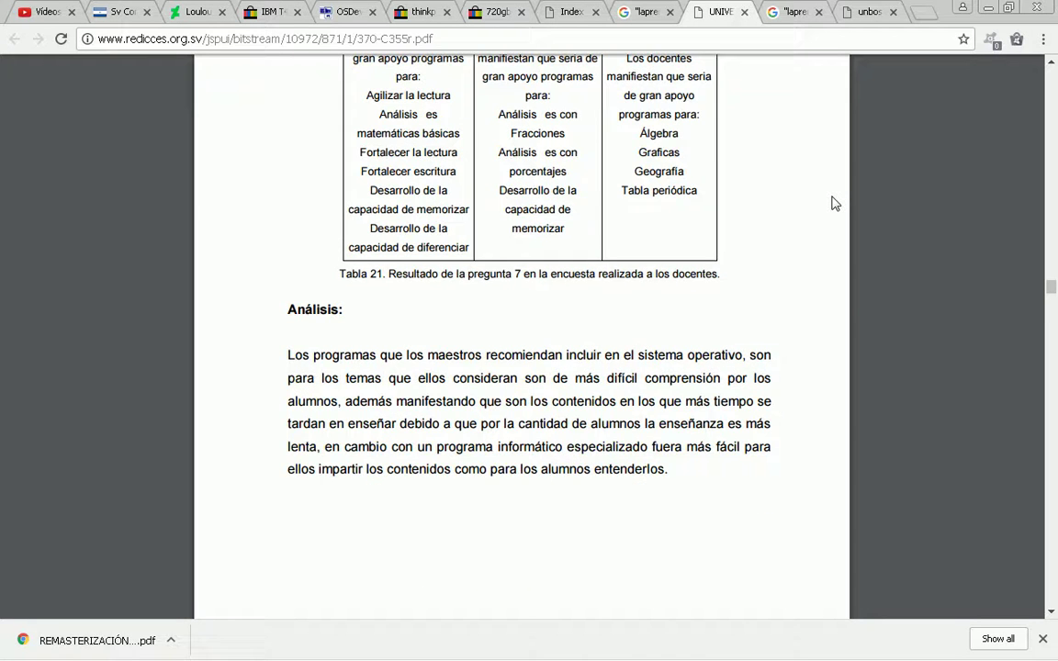
{"action": "scroll", "coordinate": [835, 203], "scroll_direction": "up", "scroll_amount": 2}
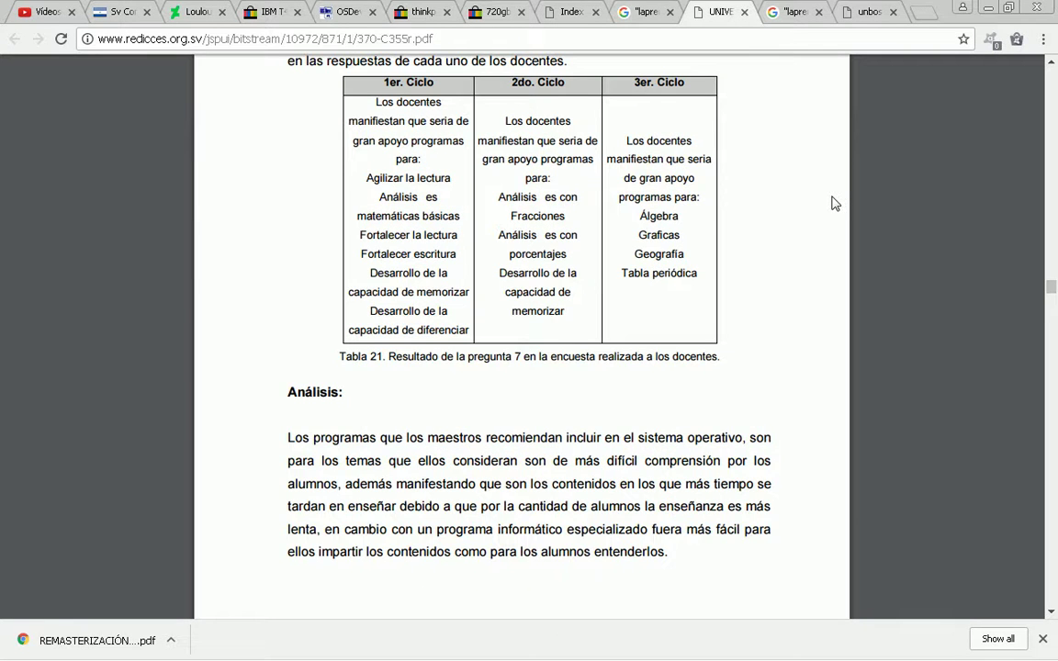
{"action": "scroll", "coordinate": [834, 203], "scroll_direction": "down", "scroll_amount": 12}
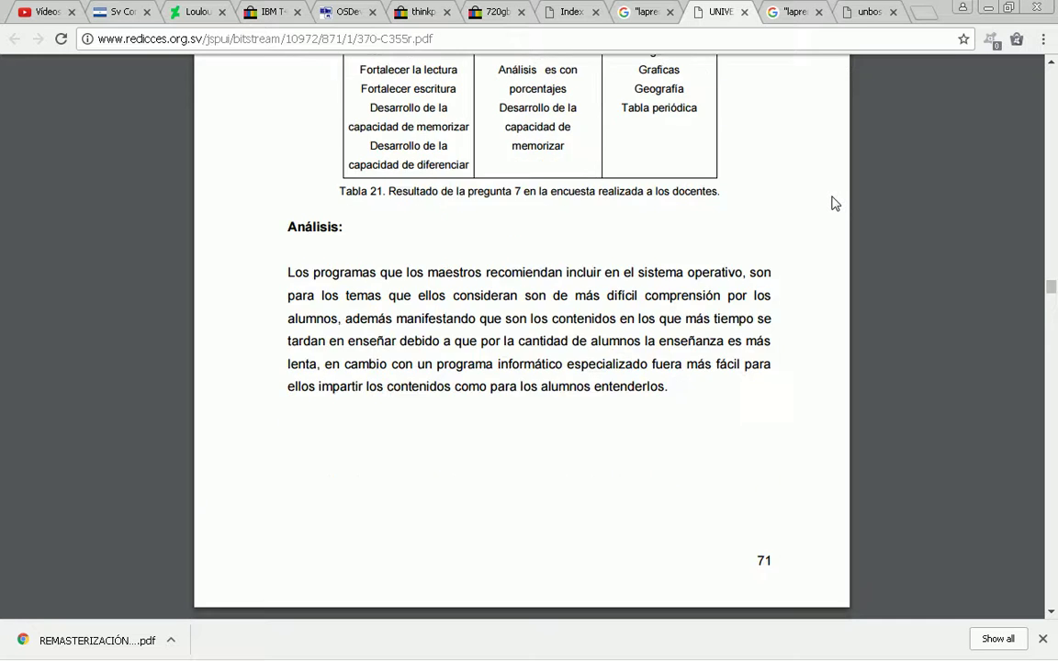
Read the first questions and answers of the director's survey in section 17.4.
{"action": "scroll", "coordinate": [835, 203], "scroll_direction": "down", "scroll_amount": 20}
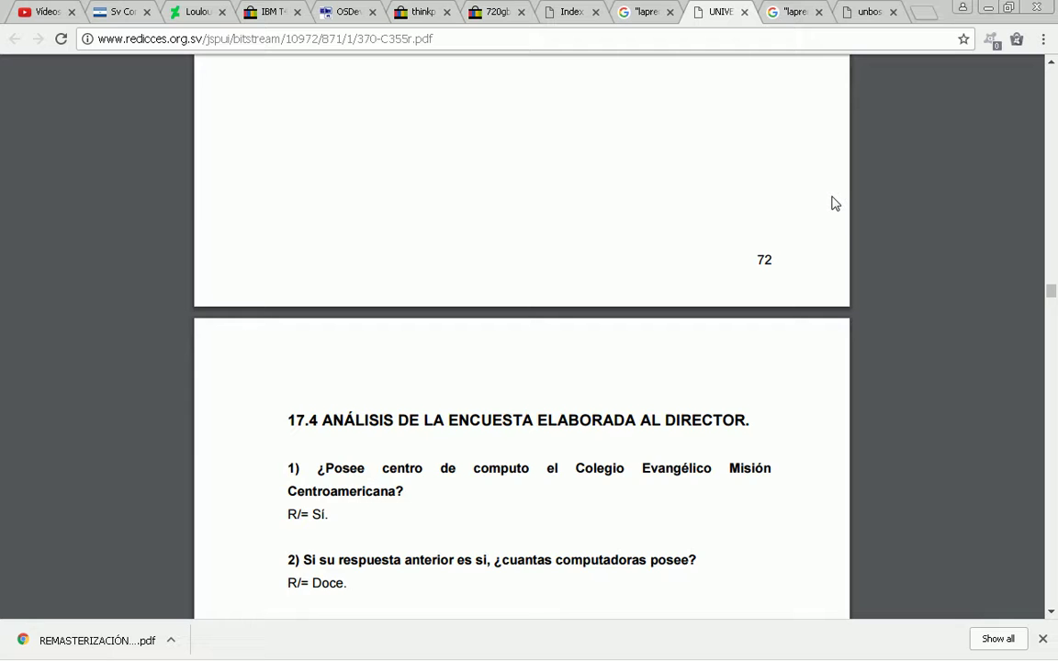
{"action": "scroll", "coordinate": [834, 203], "scroll_direction": "down", "scroll_amount": 2}
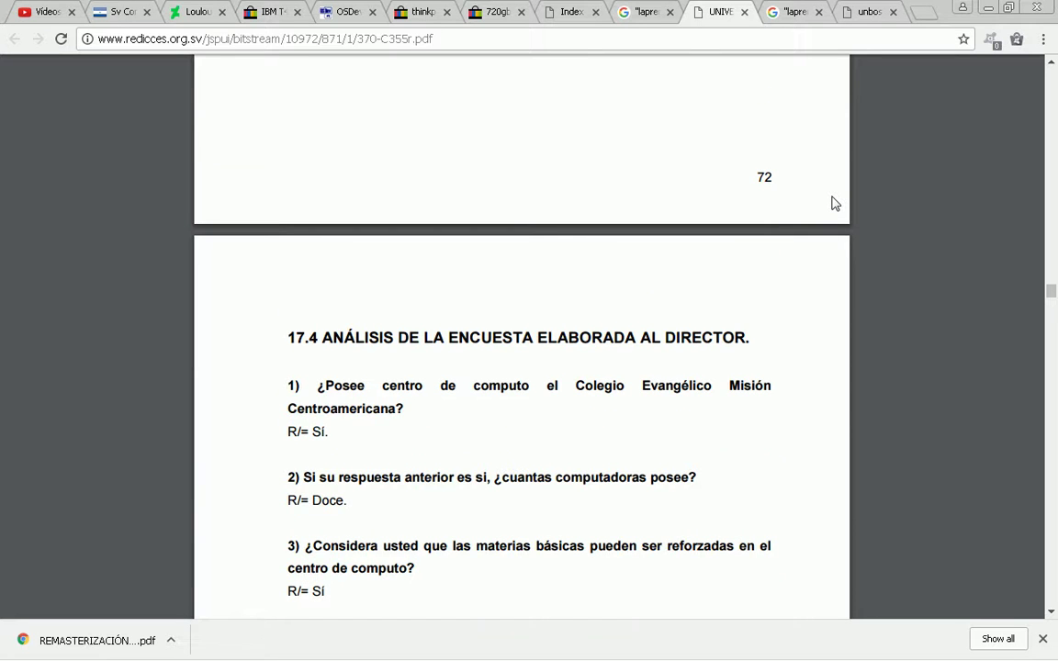
{"action": "scroll", "coordinate": [834, 203], "scroll_direction": "down", "scroll_amount": 4}
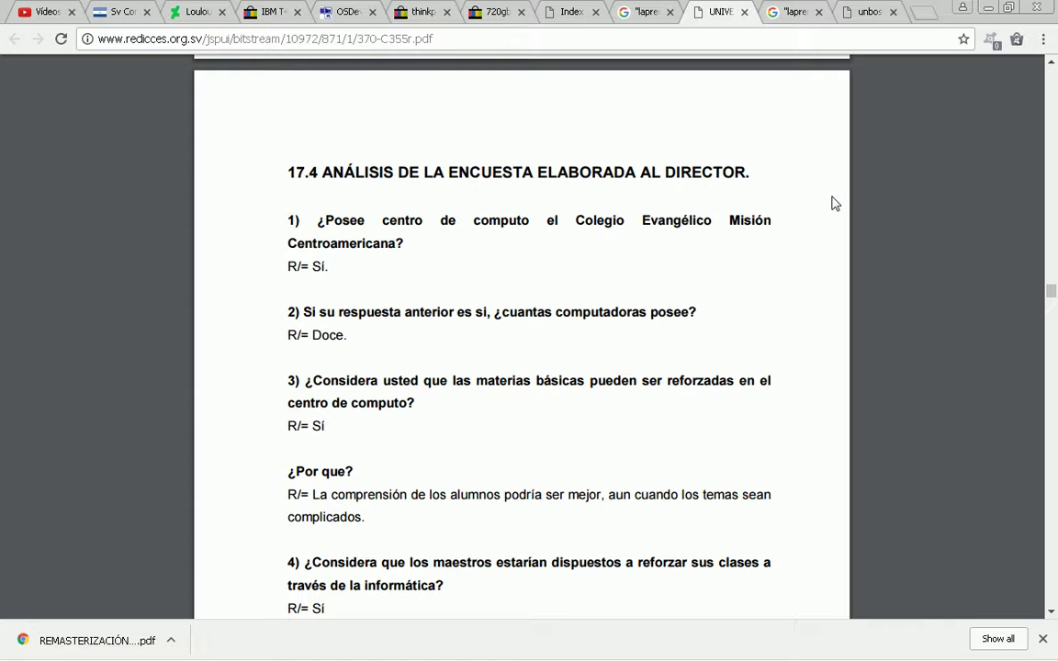
Read the remaining questions and answers of the director's survey in section 17.4, through question 10.
{"action": "scroll", "coordinate": [835, 203], "scroll_direction": "down", "scroll_amount": 6}
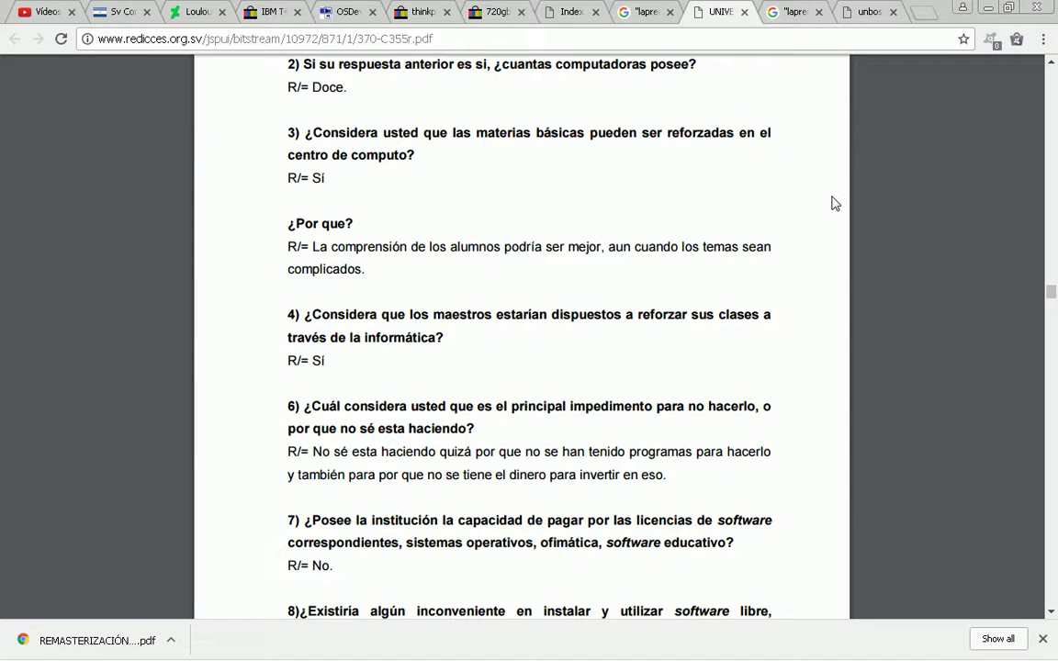
{"action": "scroll", "coordinate": [834, 203], "scroll_direction": "down", "scroll_amount": 4}
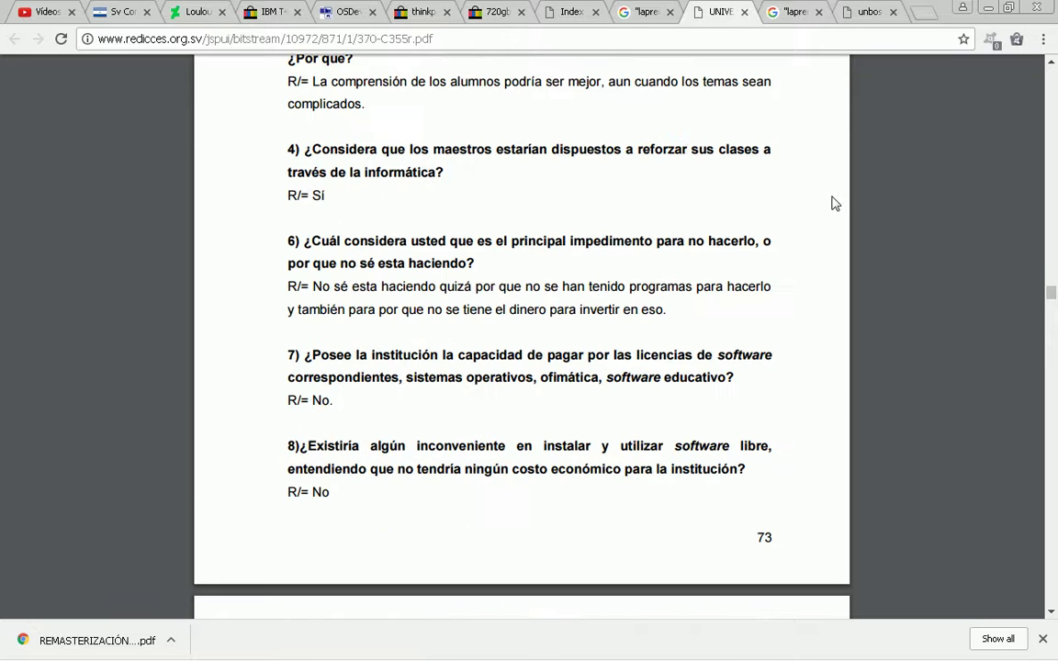
{"action": "scroll", "coordinate": [835, 203], "scroll_direction": "down", "scroll_amount": 8}
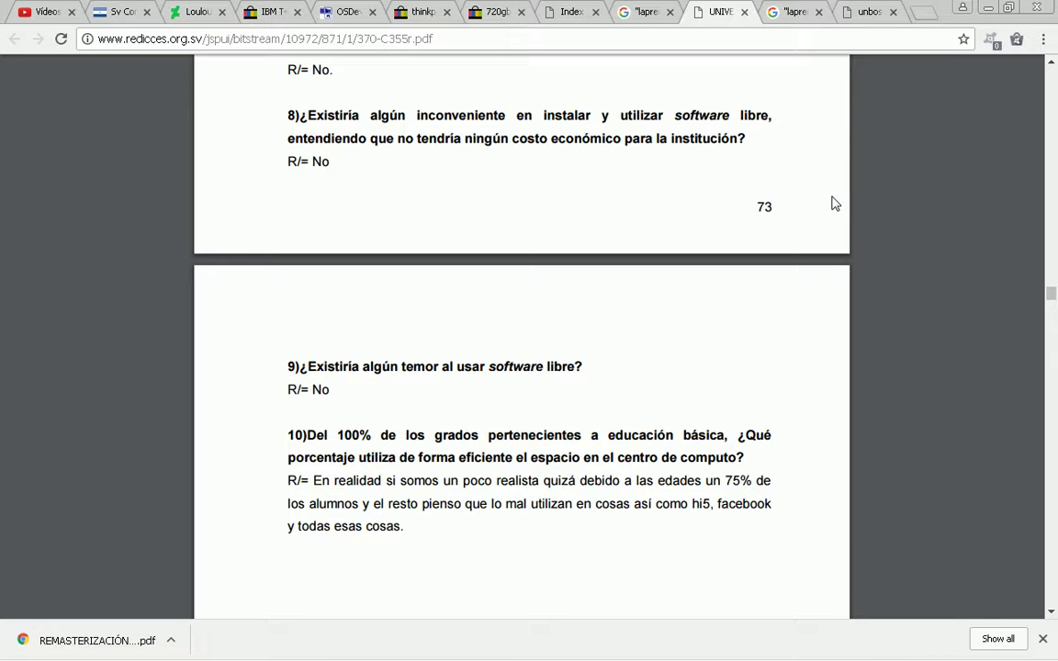
{"action": "scroll", "coordinate": [834, 203], "scroll_direction": "down", "scroll_amount": 8}
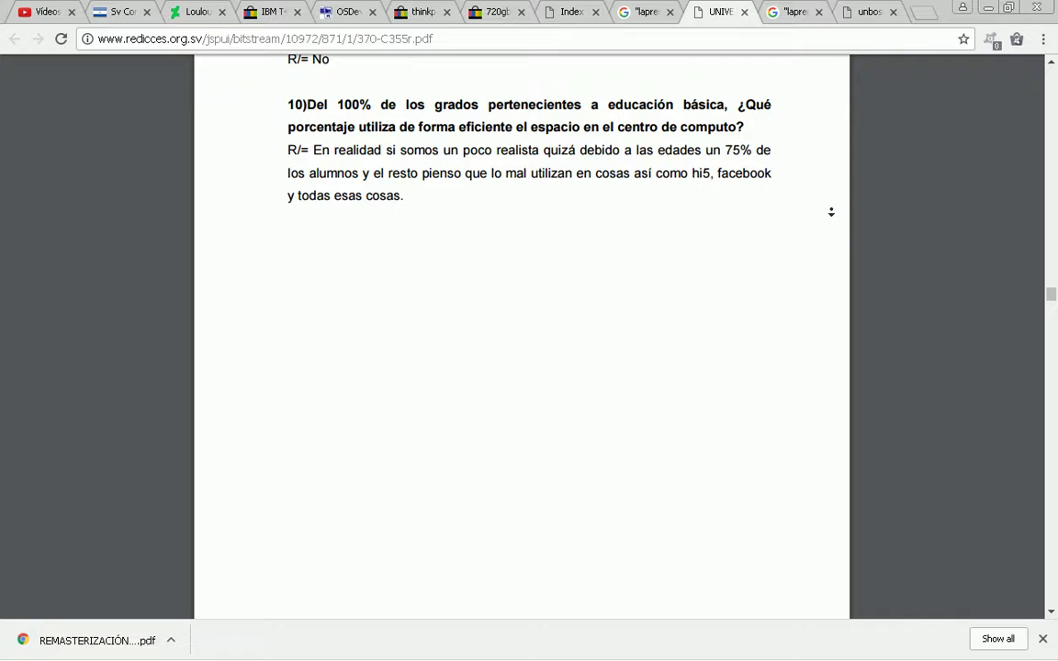
{"action": "scroll", "coordinate": [830, 207], "scroll_direction": "down", "scroll_amount": 1}
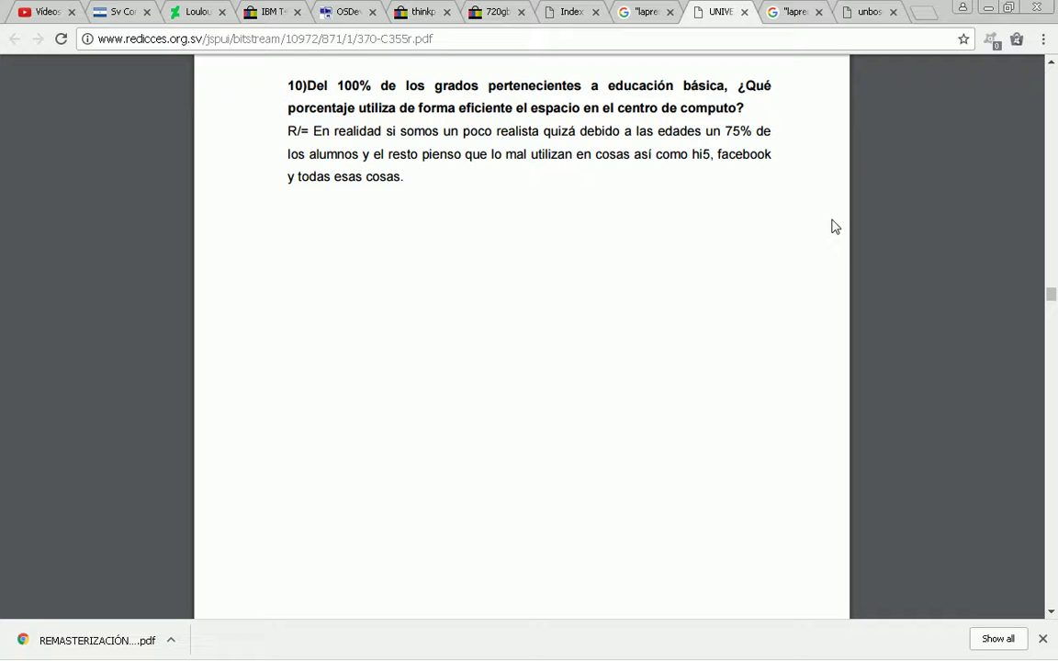
{"action": "scroll", "coordinate": [835, 226], "scroll_direction": "down", "scroll_amount": 10}
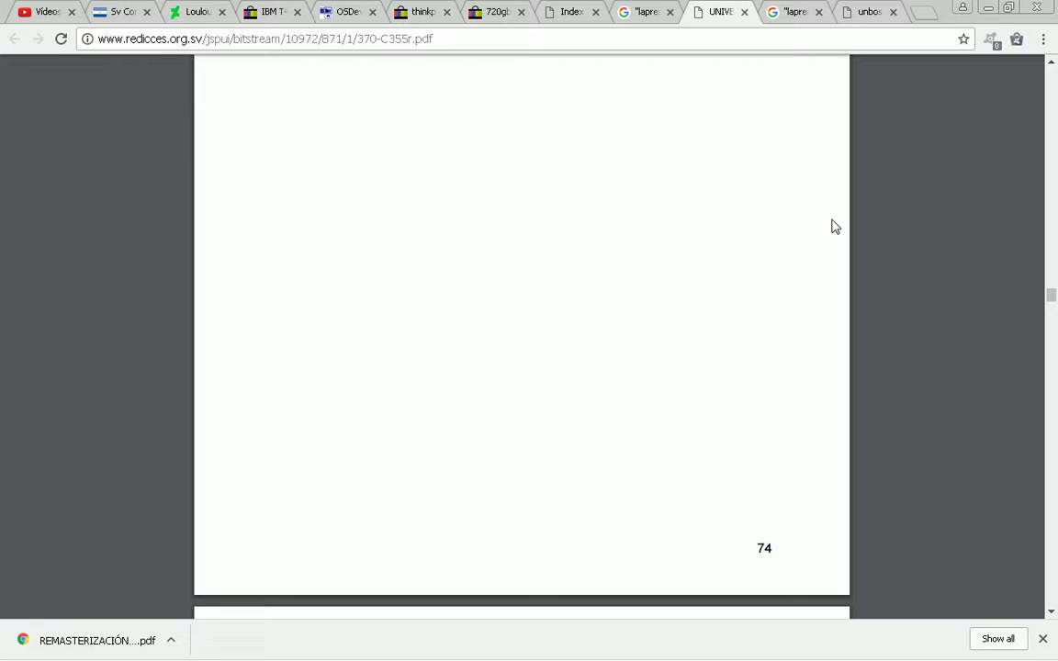
Look through the survey conclusions in section 17.5 and the computer lab schedules in section 17.6.
{"action": "scroll", "coordinate": [835, 226], "scroll_direction": "down", "scroll_amount": 3}
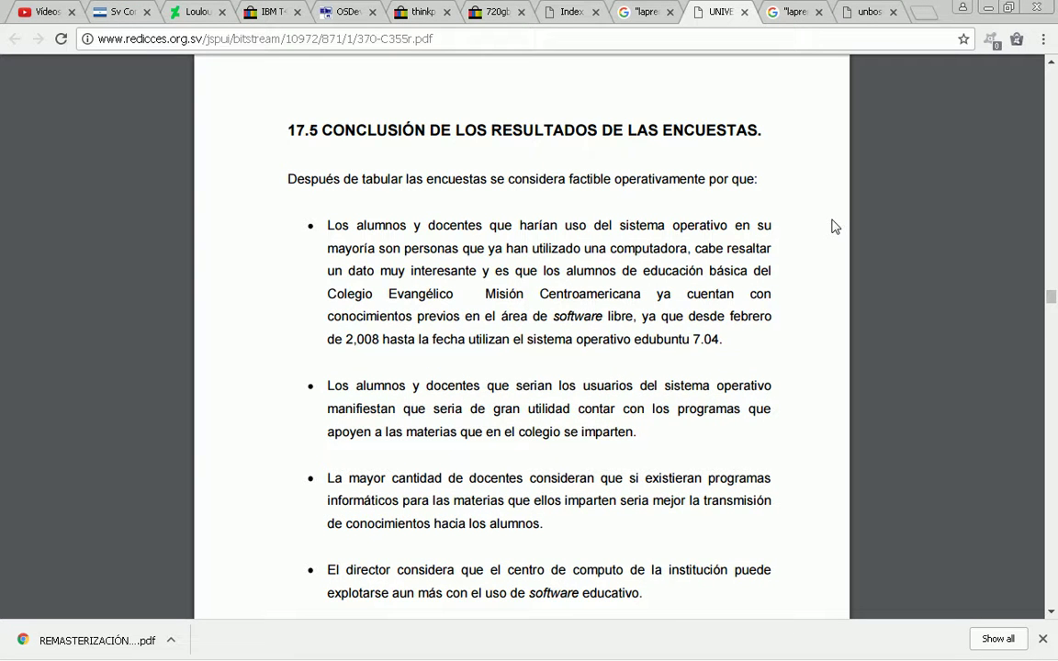
{"action": "scroll", "coordinate": [835, 226], "scroll_direction": "down", "scroll_amount": 3}
{"action": "scroll", "coordinate": [834, 226], "scroll_direction": "down", "scroll_amount": 15}
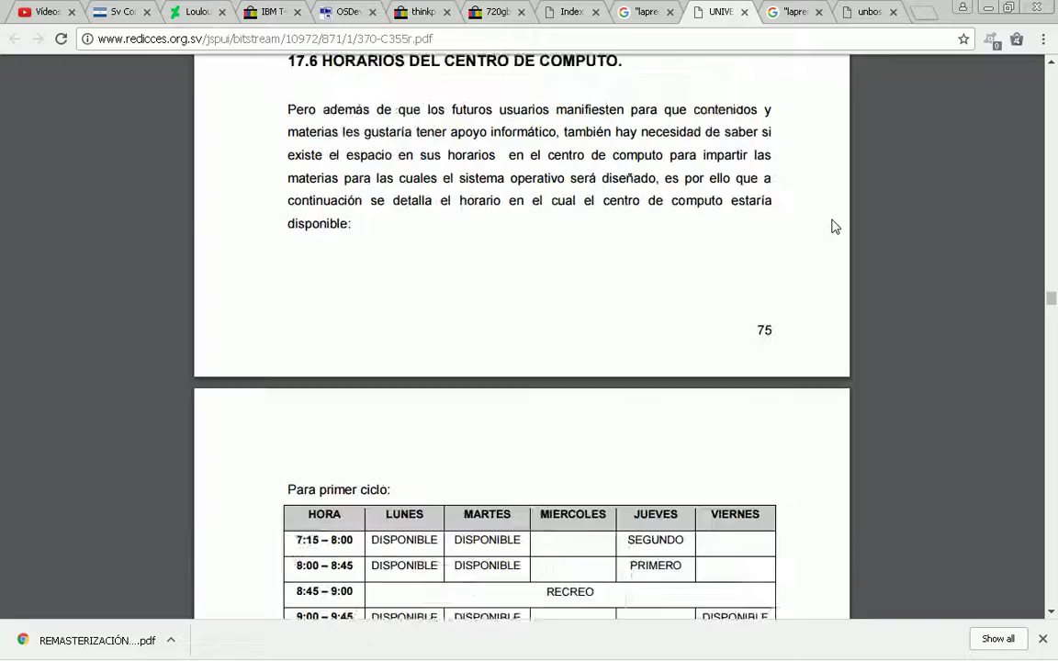
{"action": "scroll", "coordinate": [835, 226], "scroll_direction": "down", "scroll_amount": 20}
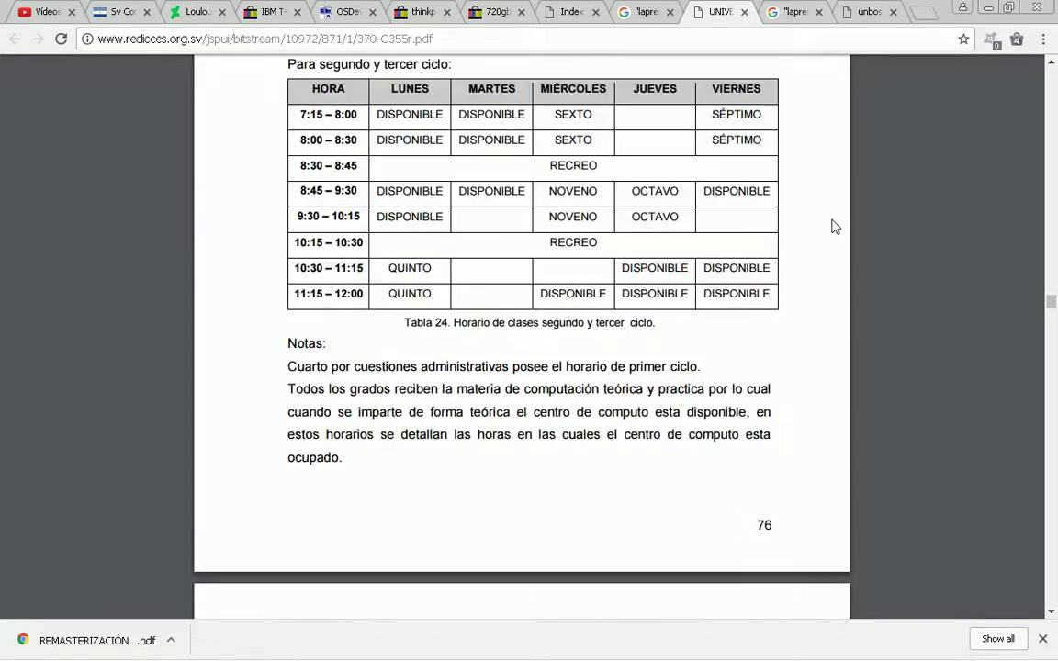
Examine Alternative 1 in section 18.1.1, including the free software list and its price table.
{"action": "scroll", "coordinate": [835, 226], "scroll_direction": "down", "scroll_amount": 10}
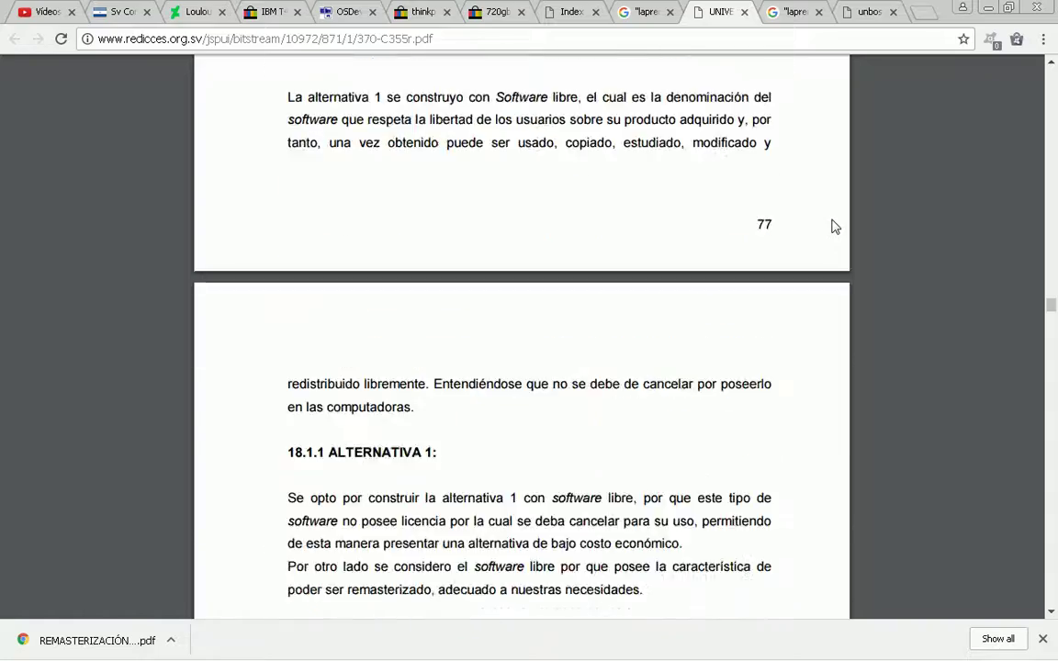
{"action": "scroll", "coordinate": [835, 225], "scroll_direction": "down", "scroll_amount": 5}
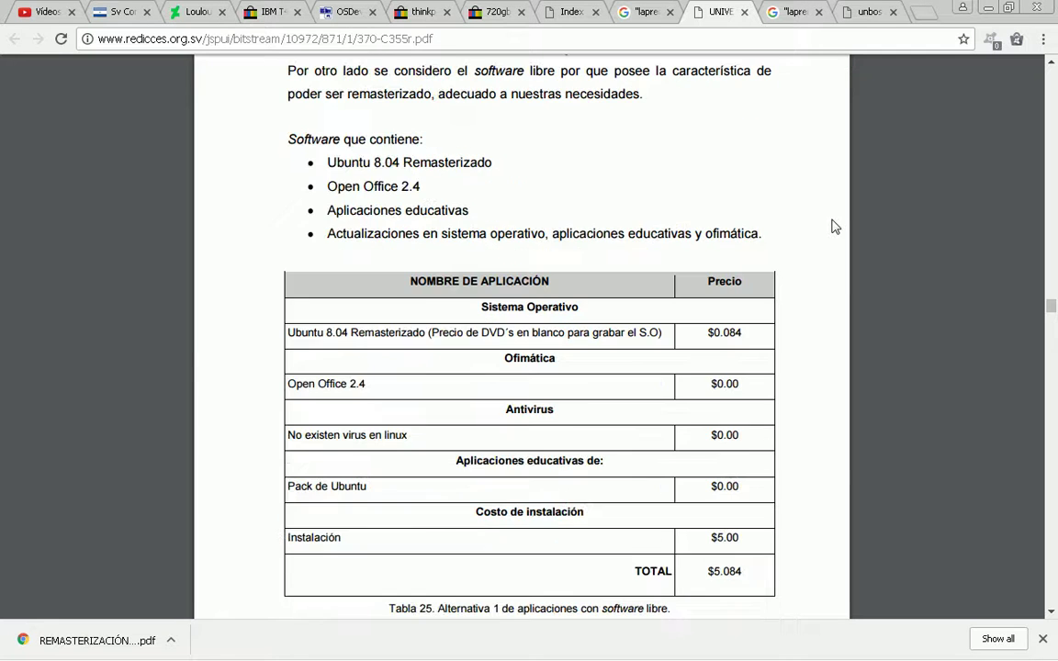
{"action": "scroll", "coordinate": [835, 226], "scroll_direction": "down", "scroll_amount": 2}
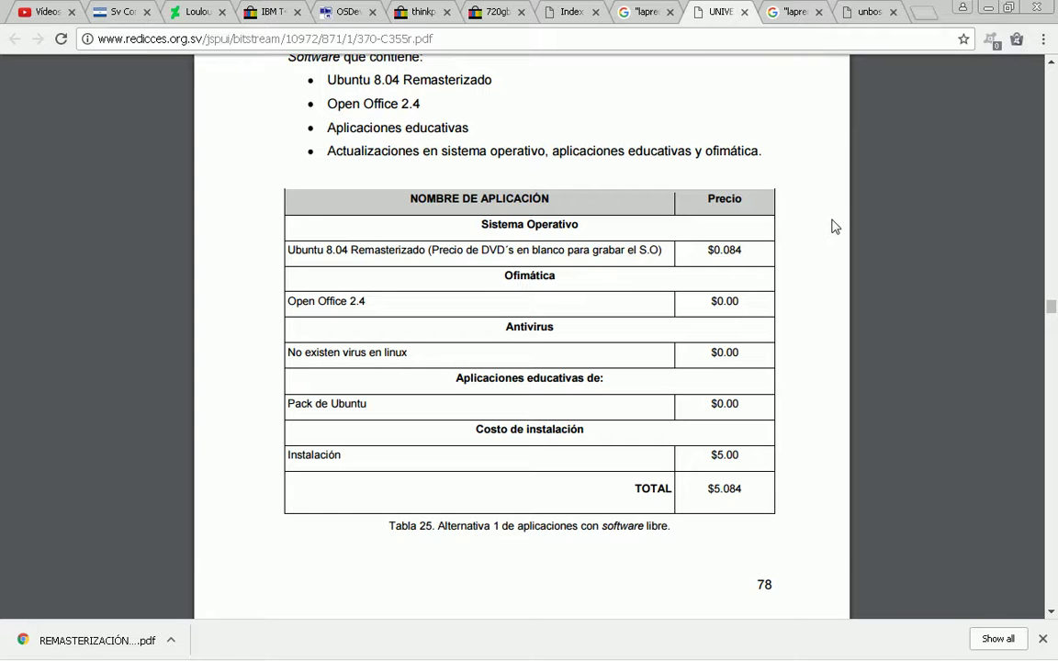
{"action": "scroll", "coordinate": [835, 226], "scroll_direction": "down", "scroll_amount": 2}
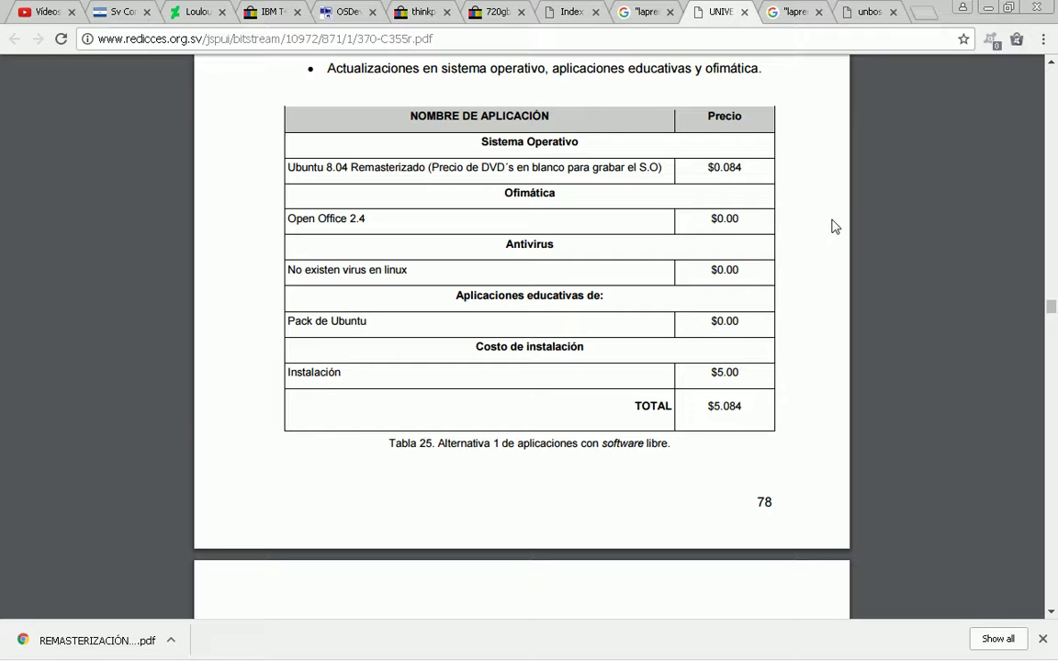
Read section 18.2 on investing in proprietary software and the list of software included in Alternative 2.
{"action": "scroll", "coordinate": [835, 227], "scroll_direction": "down", "scroll_amount": 10}
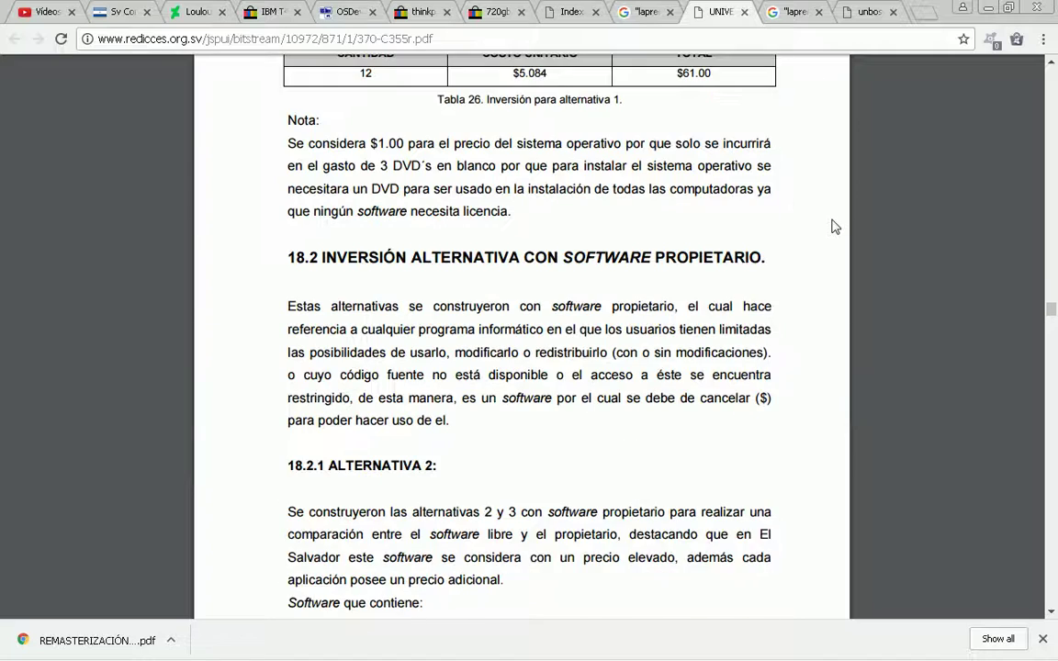
{"action": "scroll", "coordinate": [835, 227], "scroll_direction": "down", "scroll_amount": 1}
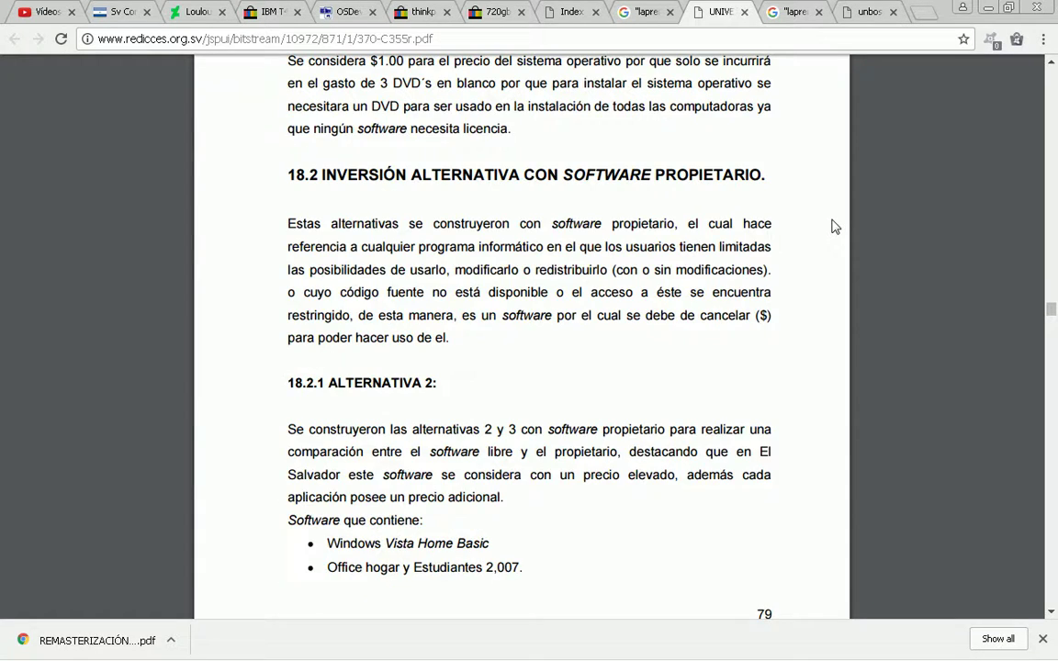
{"action": "scroll", "coordinate": [835, 227], "scroll_direction": "down", "scroll_amount": 6}
{"action": "scroll", "coordinate": [835, 227], "scroll_direction": "up", "scroll_amount": 4}
{"action": "scroll", "coordinate": [835, 227], "scroll_direction": "down", "scroll_amount": 2}
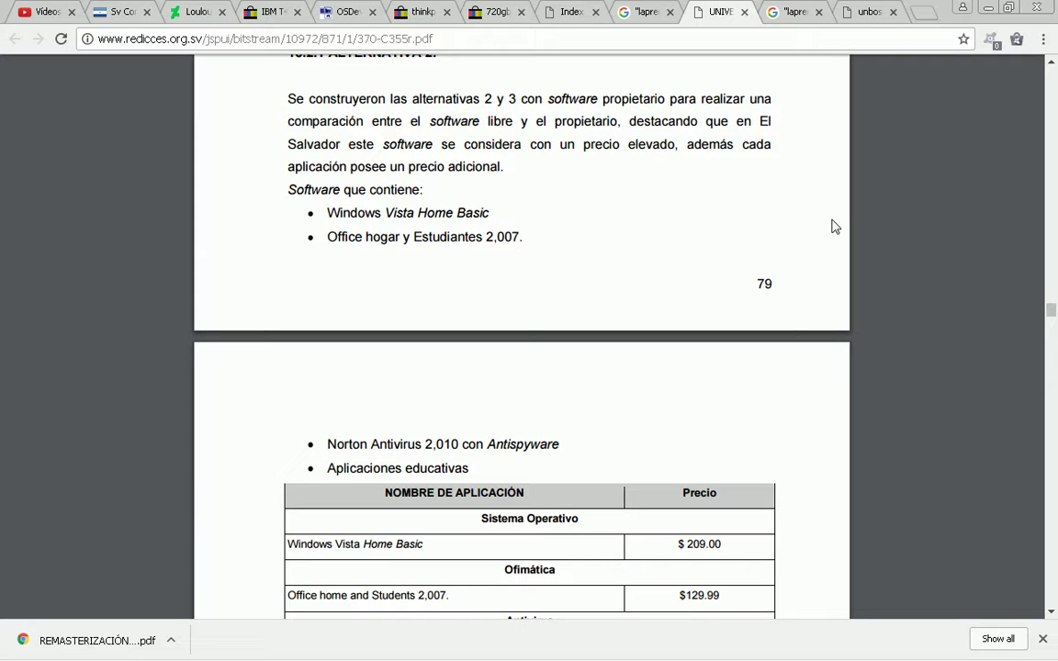
{"action": "scroll", "coordinate": [831, 229], "scroll_direction": "down", "scroll_amount": 1}
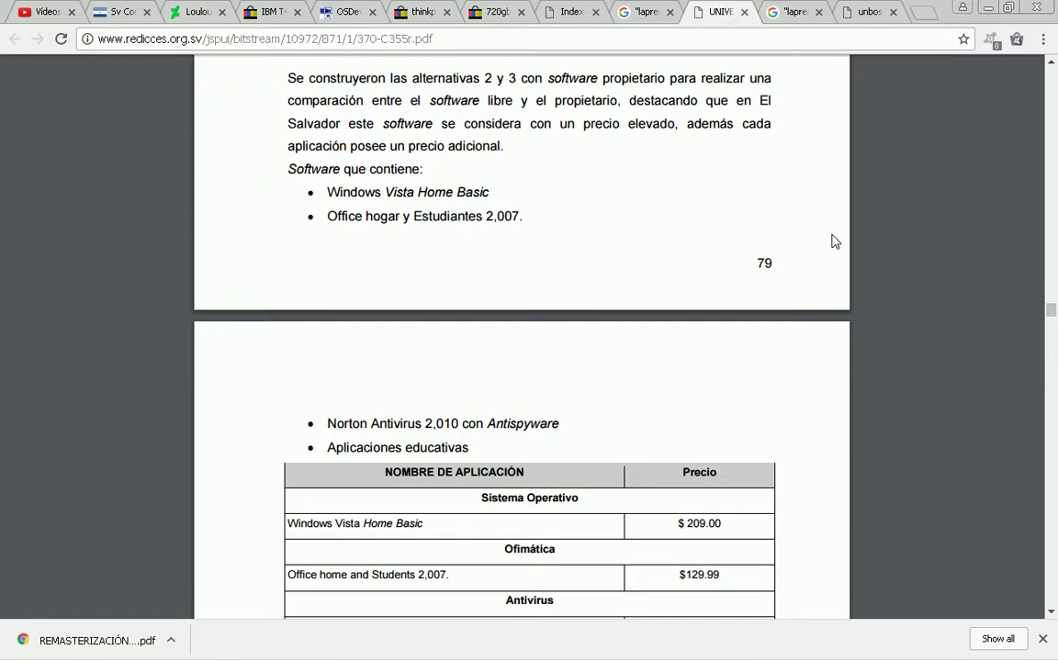
Examine the application prices of Alternative 2 in table 27 and the investment for the school's computers in table 28.
{"action": "scroll", "coordinate": [835, 241], "scroll_direction": "down", "scroll_amount": 9}
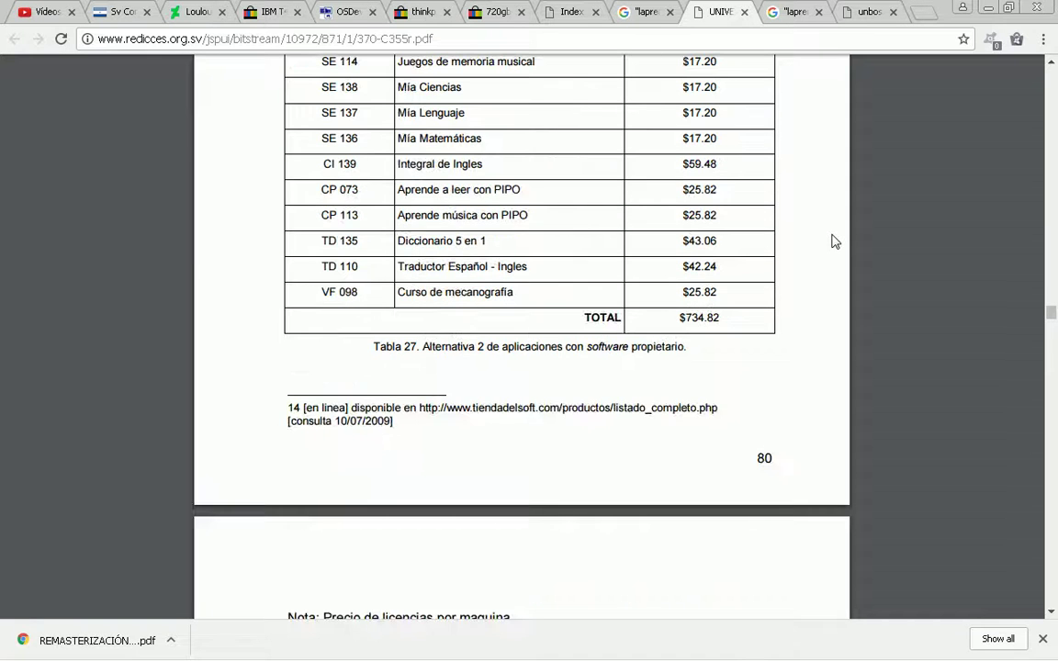
{"action": "scroll", "coordinate": [835, 241], "scroll_direction": "up", "scroll_amount": 1}
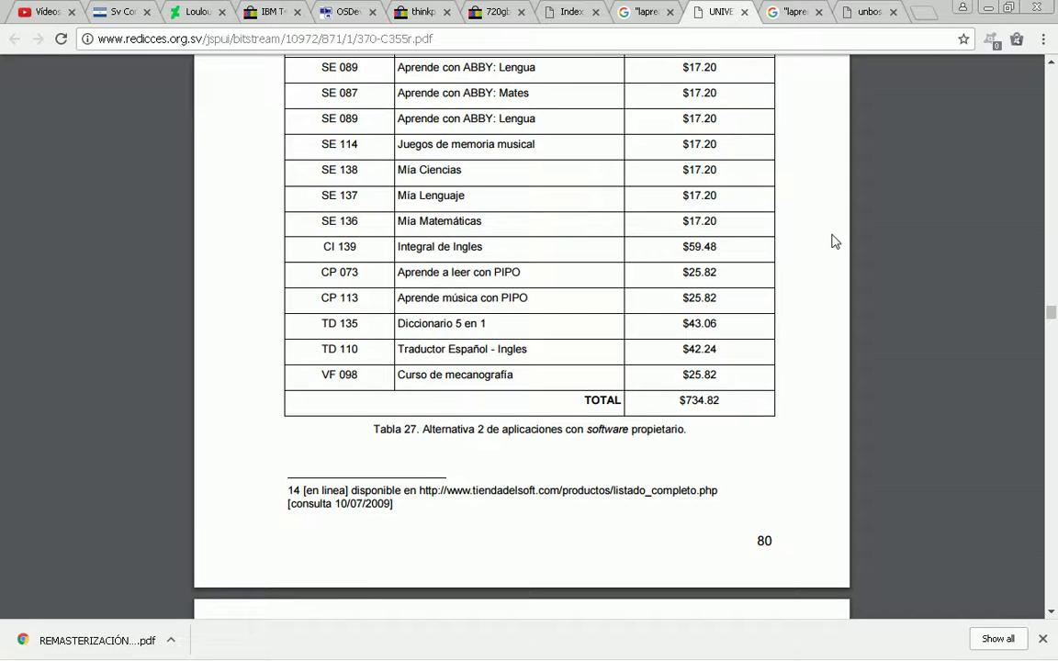
{"action": "scroll", "coordinate": [835, 241], "scroll_direction": "up", "scroll_amount": 1}
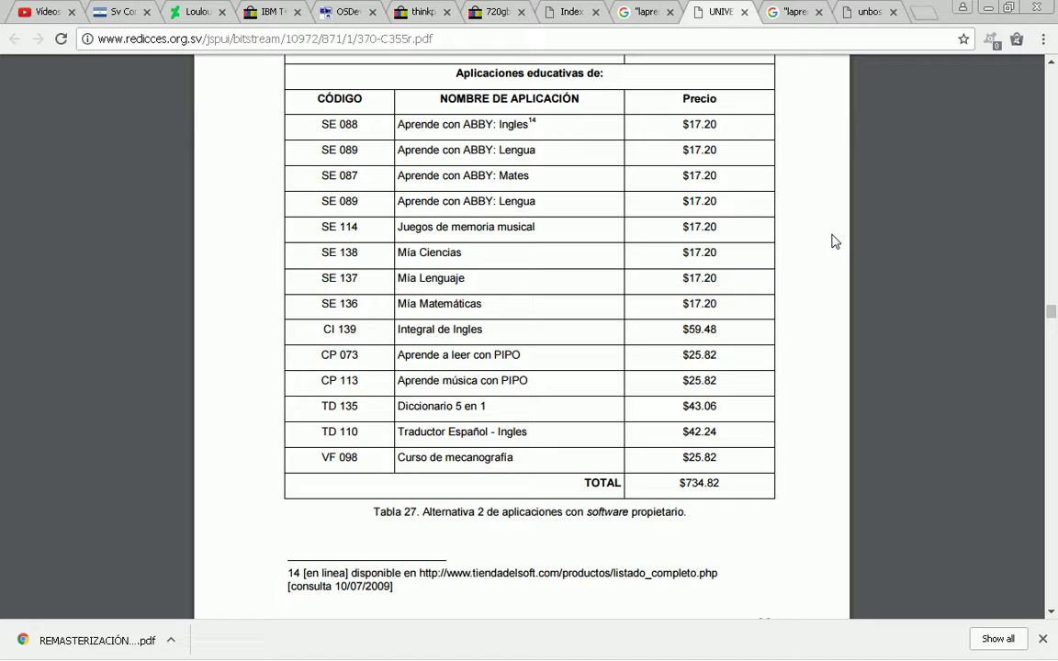
{"action": "scroll", "coordinate": [834, 241], "scroll_direction": "up", "scroll_amount": 1}
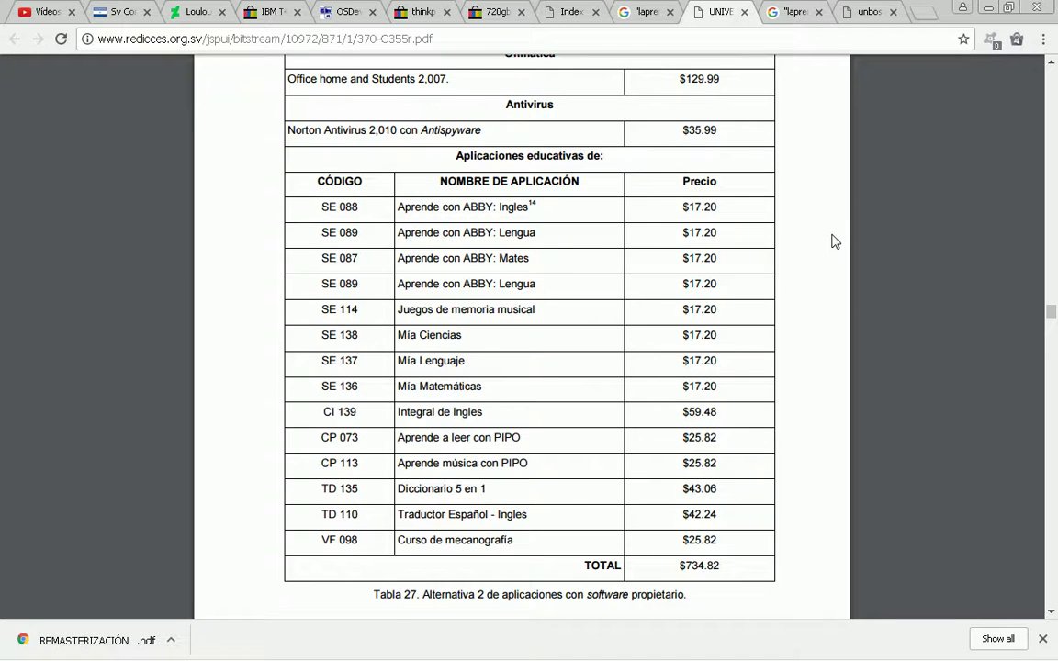
{"action": "scroll", "coordinate": [835, 241], "scroll_direction": "up", "scroll_amount": 2}
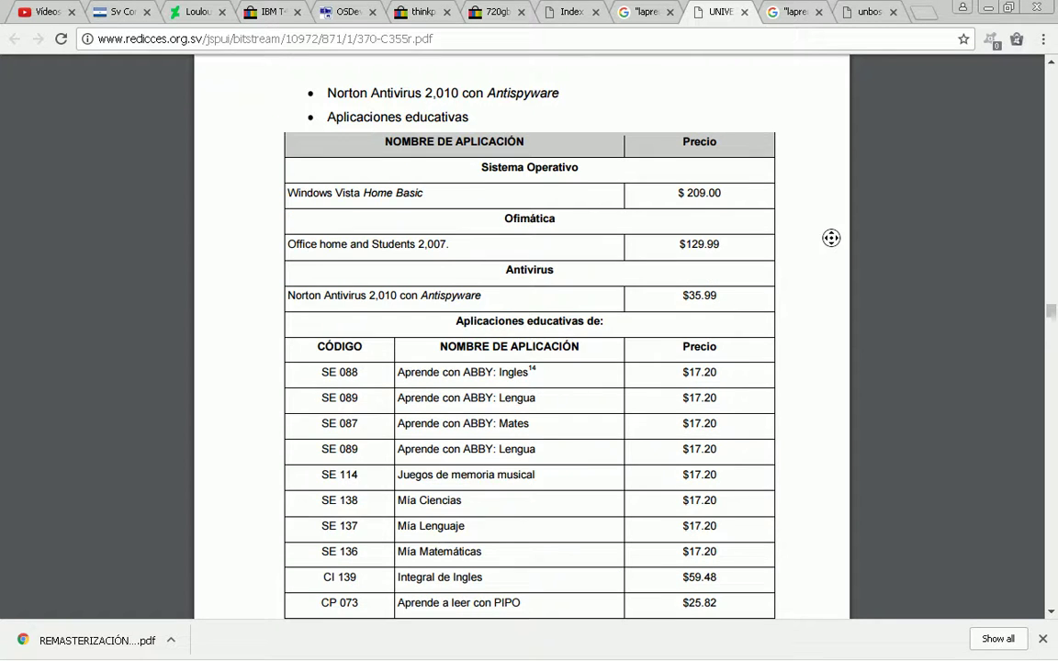
{"action": "scroll", "coordinate": [833, 248], "scroll_direction": "down", "scroll_amount": 1}
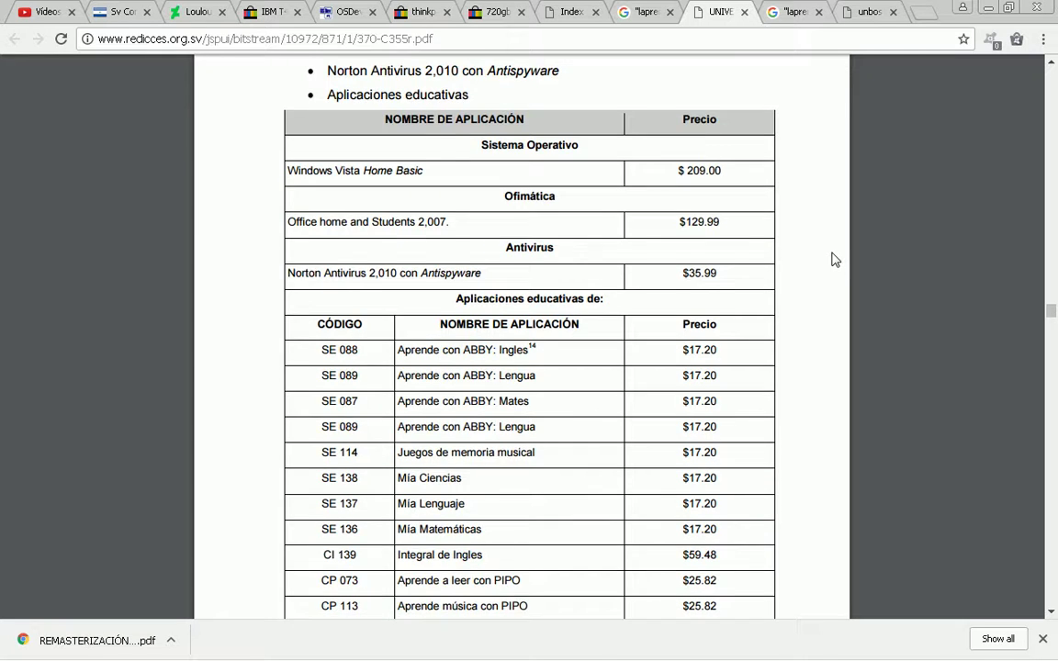
{"action": "scroll", "coordinate": [834, 260], "scroll_direction": "down", "scroll_amount": 2}
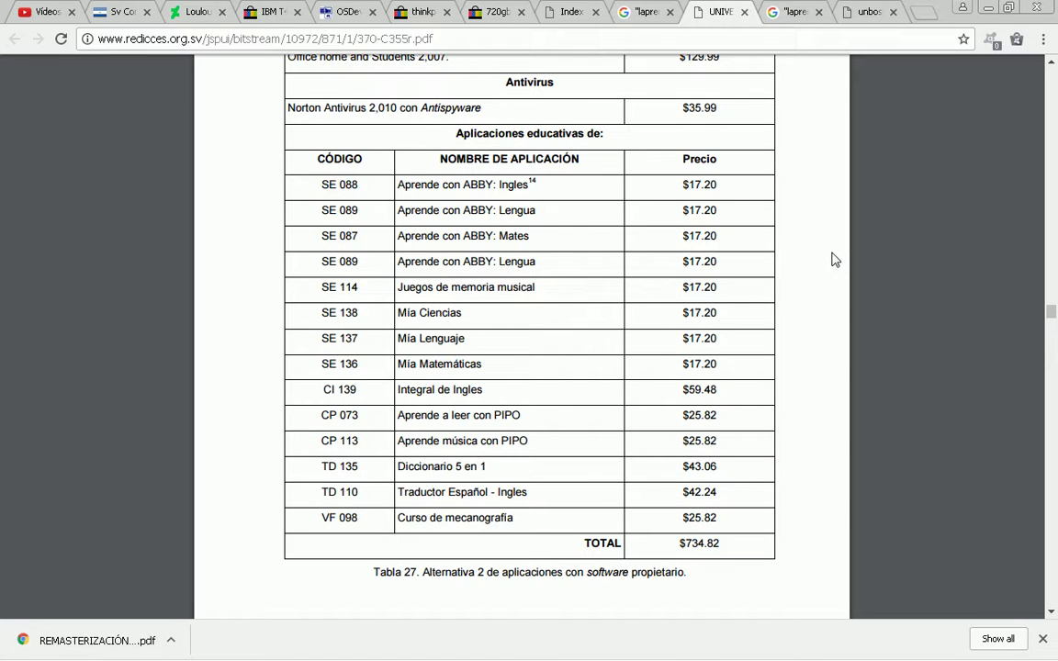
{"action": "scroll", "coordinate": [834, 259], "scroll_direction": "down", "scroll_amount": 5}
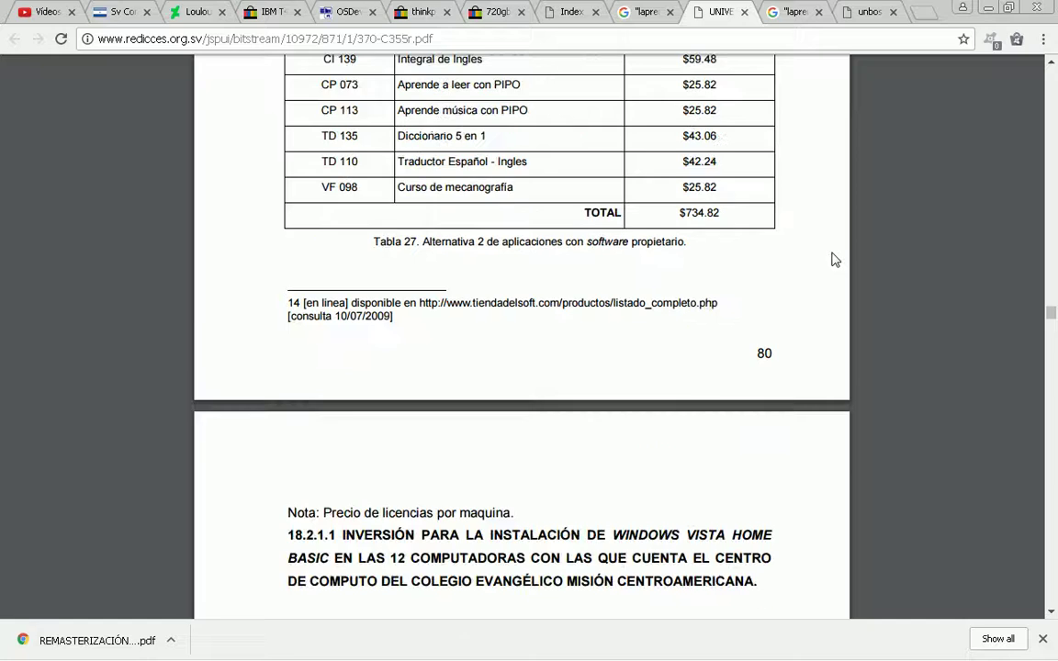
{"action": "scroll", "coordinate": [834, 260], "scroll_direction": "down", "scroll_amount": 1}
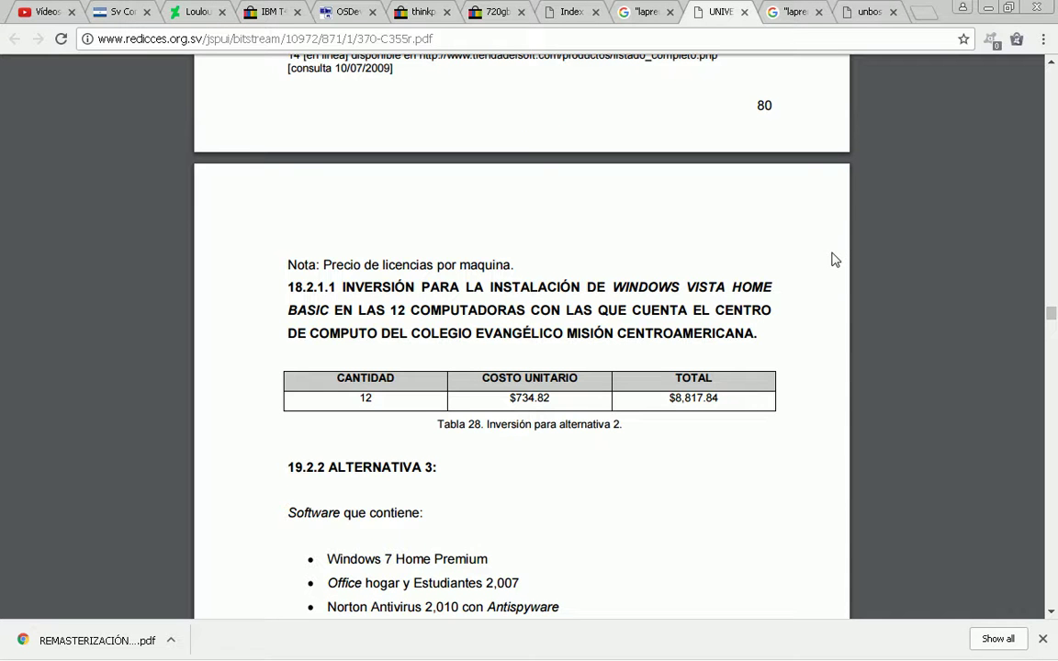
Examine the Windows 7 software list and prices of Alternative 3 in table 29, along with its investment in table 30.
{"action": "scroll", "coordinate": [834, 260], "scroll_direction": "down", "scroll_amount": 8}
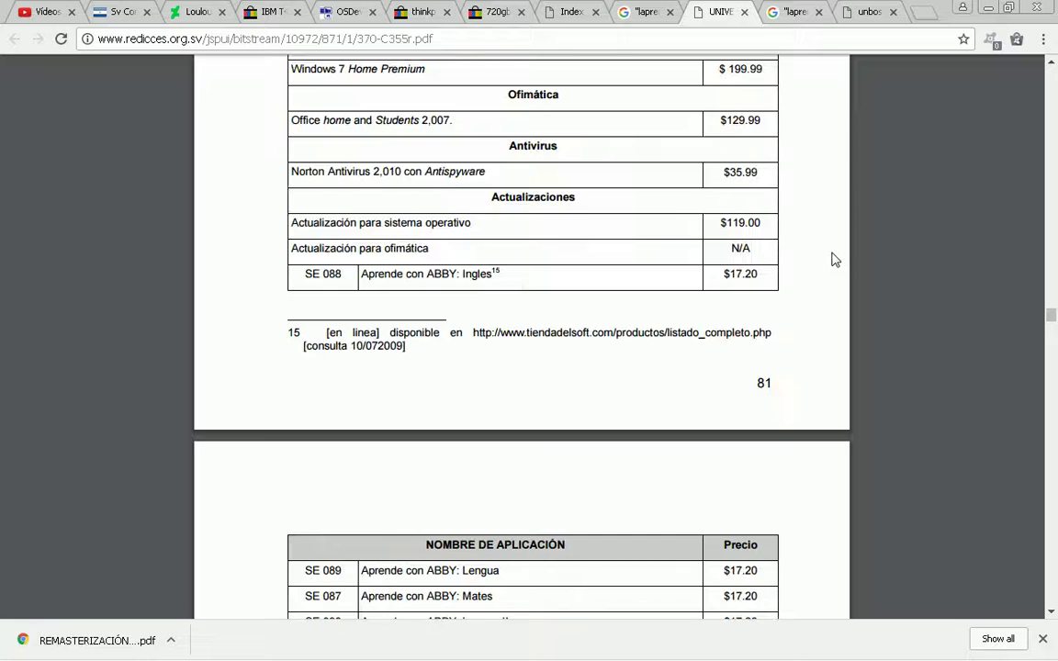
{"action": "scroll", "coordinate": [834, 260], "scroll_direction": "up", "scroll_amount": 4}
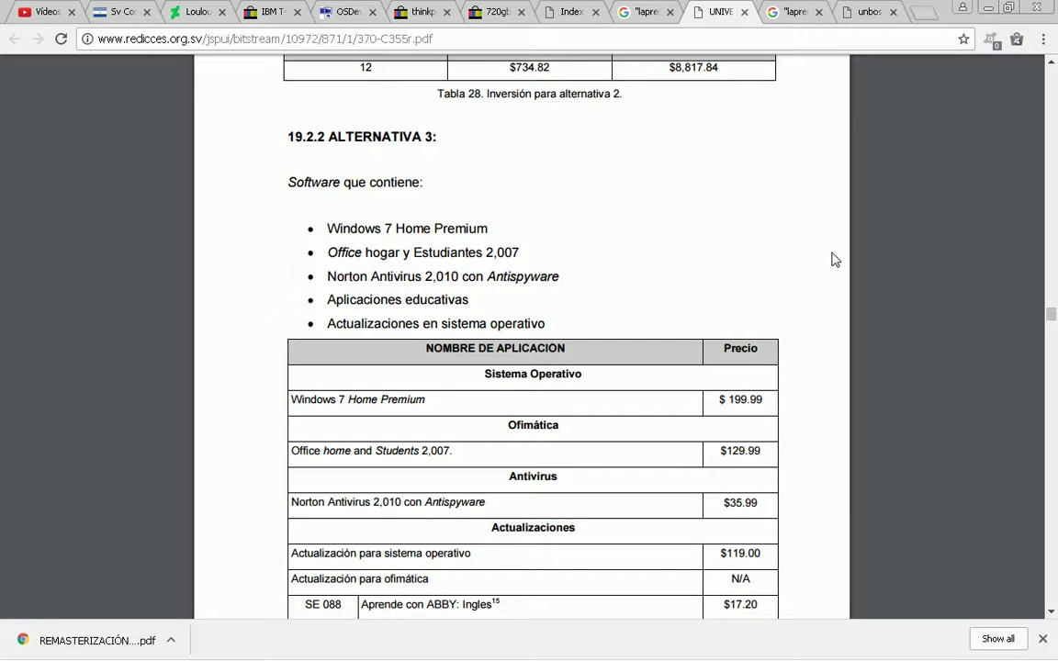
{"action": "scroll", "coordinate": [834, 260], "scroll_direction": "down", "scroll_amount": 3}
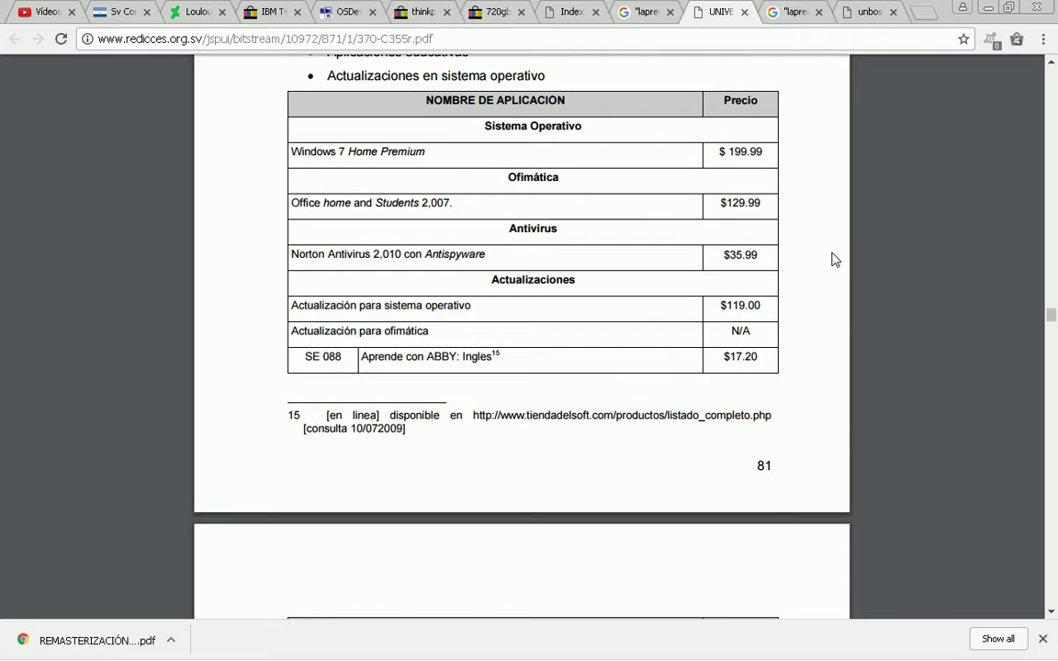
{"action": "scroll", "coordinate": [833, 260], "scroll_direction": "down", "scroll_amount": 6}
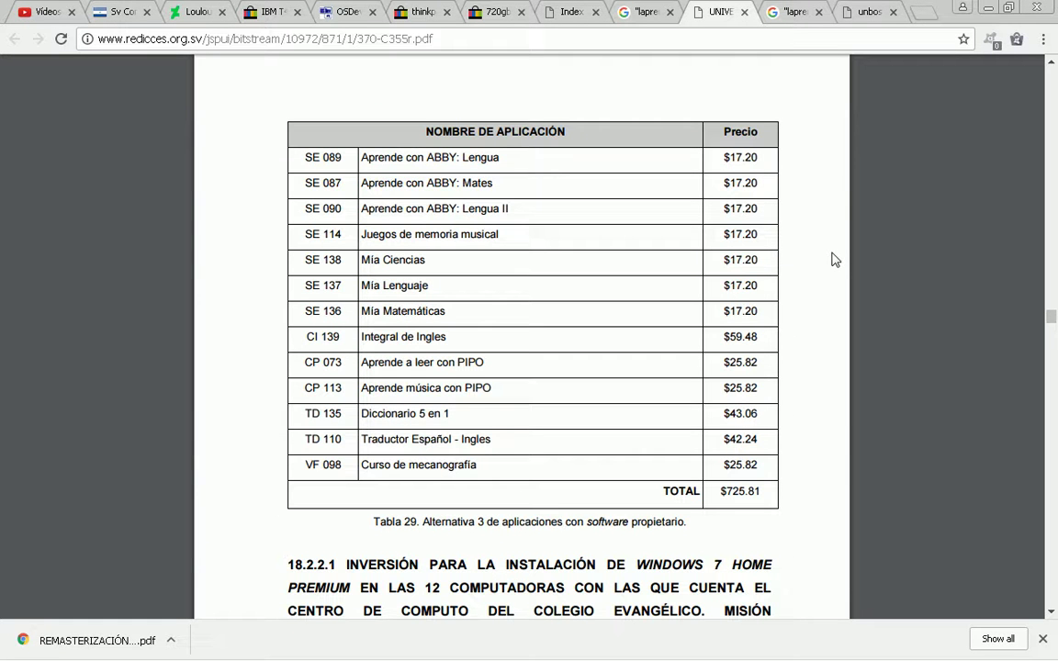
{"action": "scroll", "coordinate": [834, 260], "scroll_direction": "down", "scroll_amount": 7}
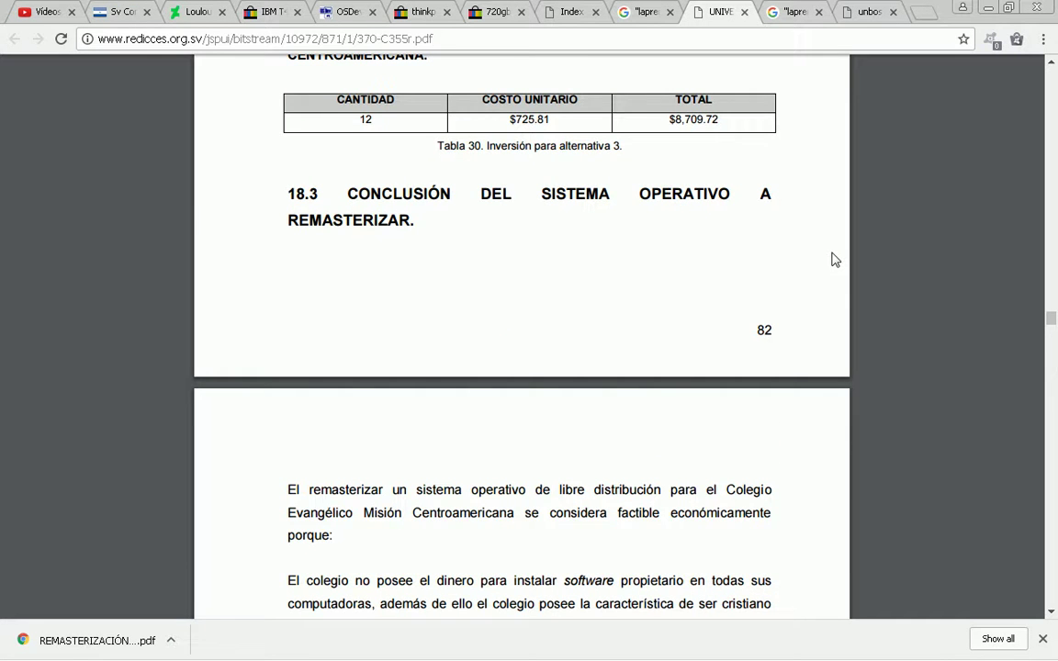
Skim the conclusion in section 18.3 and chapters 19 to 21 on remastering, Ubuntu 8.04.1 and how to obtain Ubuntu.
{"action": "scroll", "coordinate": [833, 260], "scroll_direction": "down", "scroll_amount": 3}
{"action": "scroll", "coordinate": [834, 260], "scroll_direction": "down", "scroll_amount": 2}
{"action": "scroll", "coordinate": [834, 260], "scroll_direction": "down", "scroll_amount": 10}
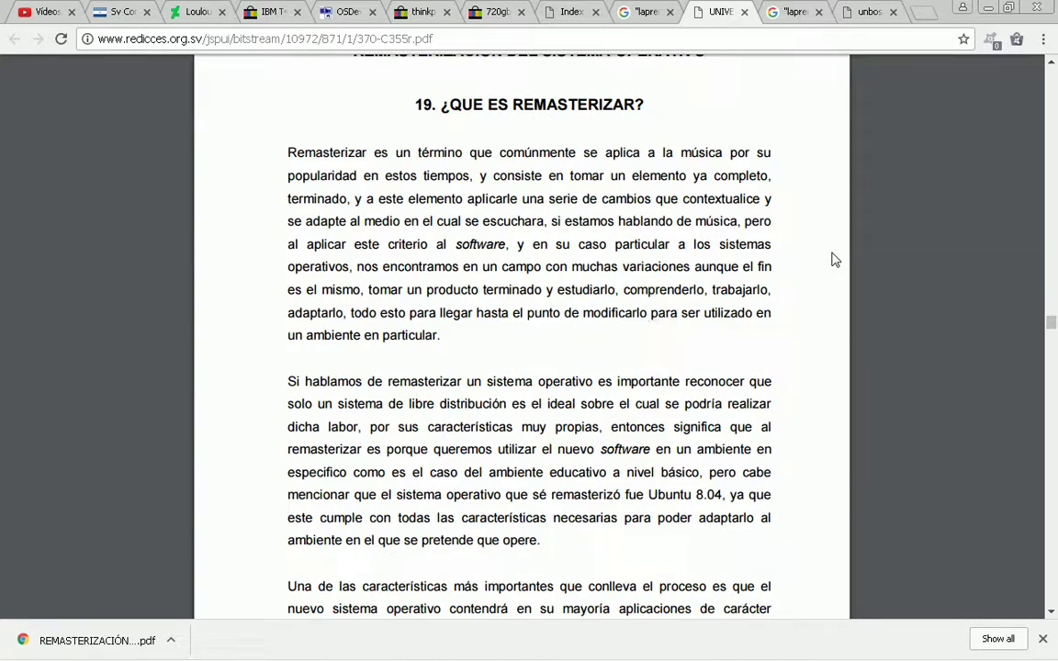
{"action": "scroll", "coordinate": [834, 259], "scroll_direction": "down", "scroll_amount": 11}
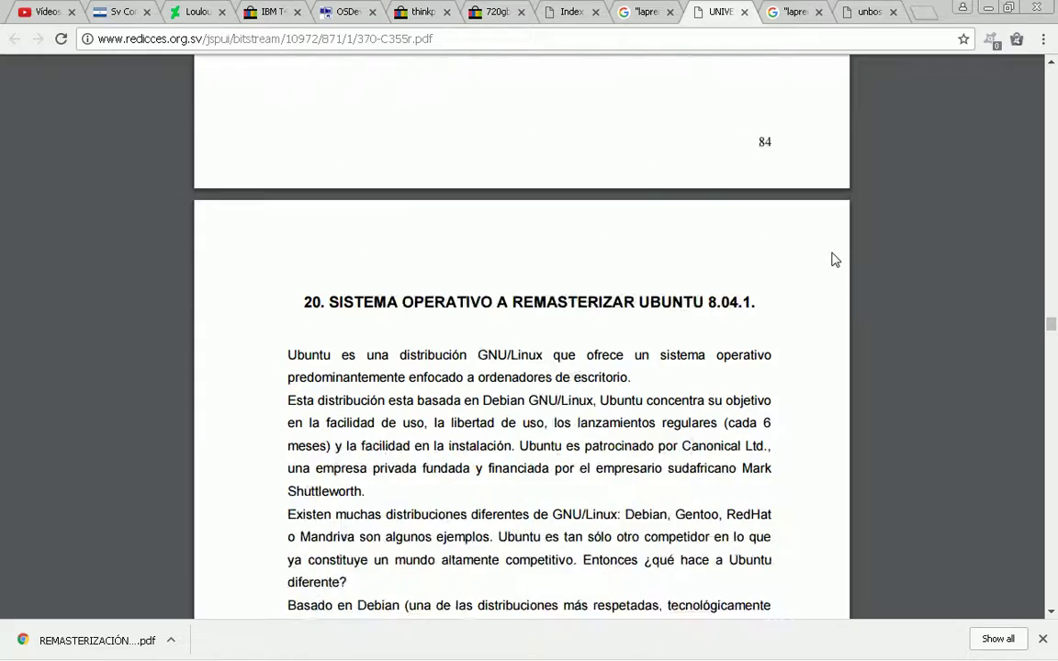
{"action": "scroll", "coordinate": [833, 259], "scroll_direction": "down", "scroll_amount": 8}
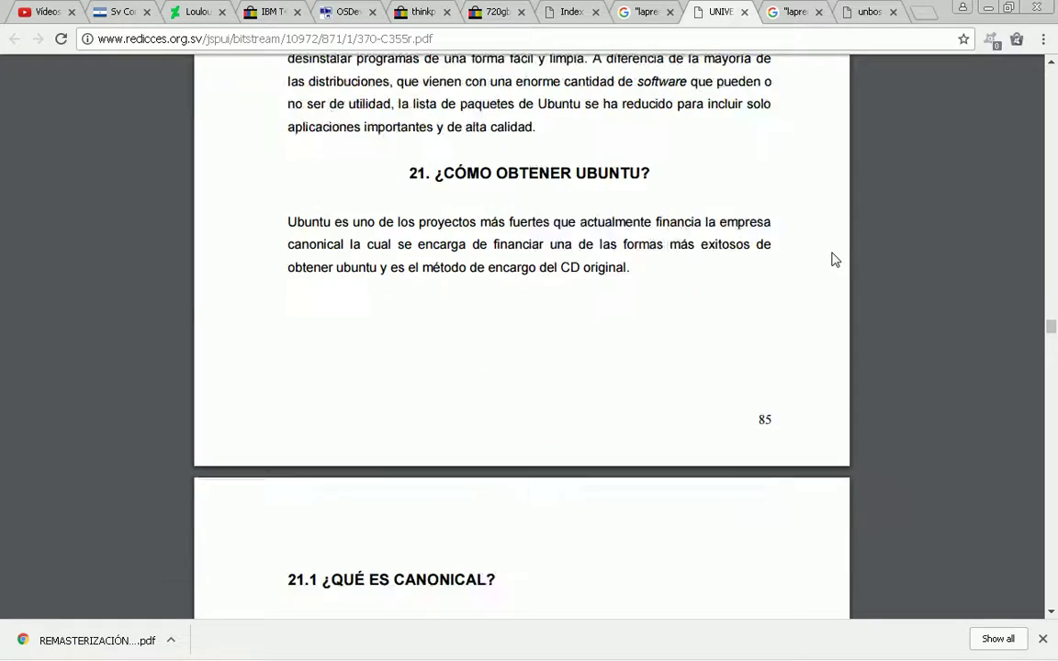
{"action": "scroll", "coordinate": [834, 260], "scroll_direction": "down", "scroll_amount": 2}
{"action": "scroll", "coordinate": [834, 260], "scroll_direction": "down", "scroll_amount": 8}
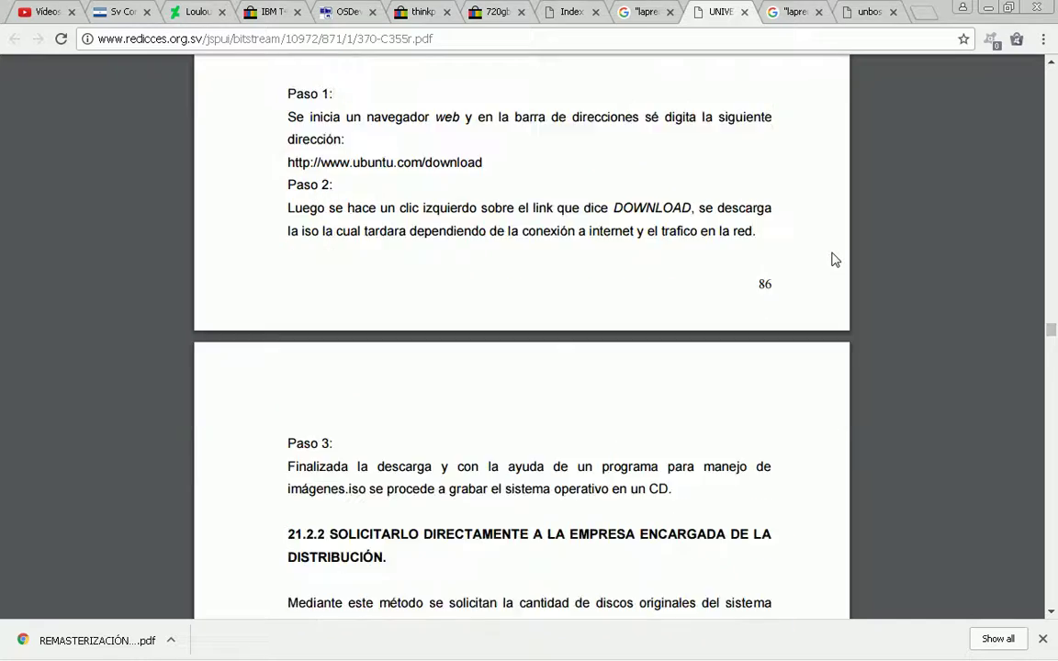
Read the procedures for obtaining Ubuntu and the descriptions of the Linux directories from / (raíz) through /usr and /var.
{"action": "scroll", "coordinate": [834, 260], "scroll_direction": "down", "scroll_amount": 3}
{"action": "scroll", "coordinate": [833, 260], "scroll_direction": "down", "scroll_amount": 7}
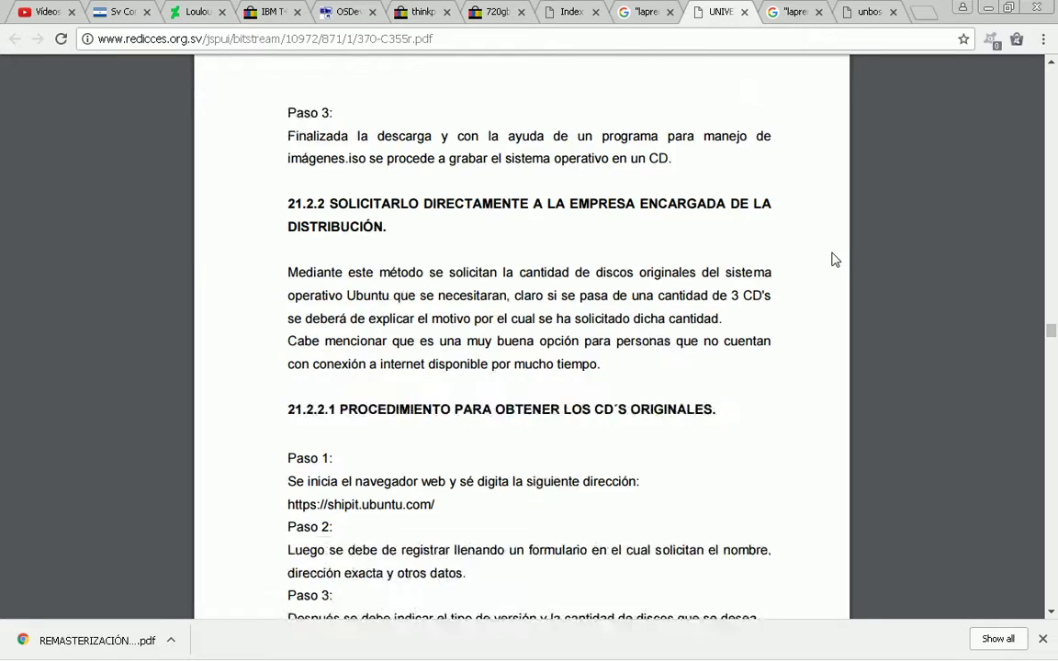
{"action": "scroll", "coordinate": [834, 260], "scroll_direction": "down", "scroll_amount": 1}
{"action": "scroll", "coordinate": [834, 260], "scroll_direction": "down", "scroll_amount": 5}
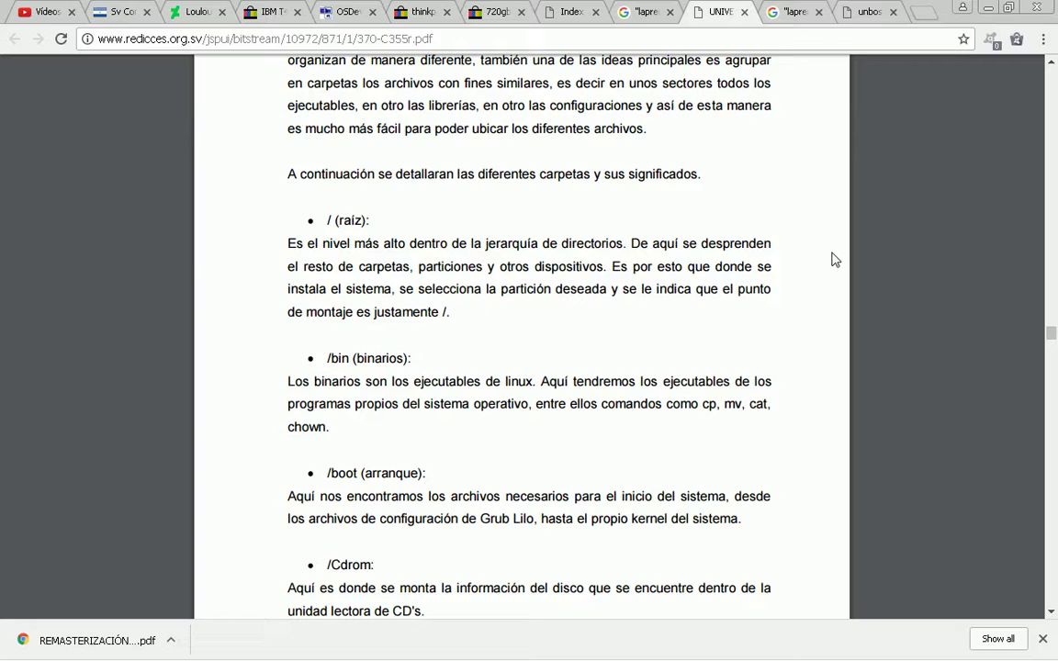
{"action": "scroll", "coordinate": [834, 260], "scroll_direction": "down", "scroll_amount": 8}
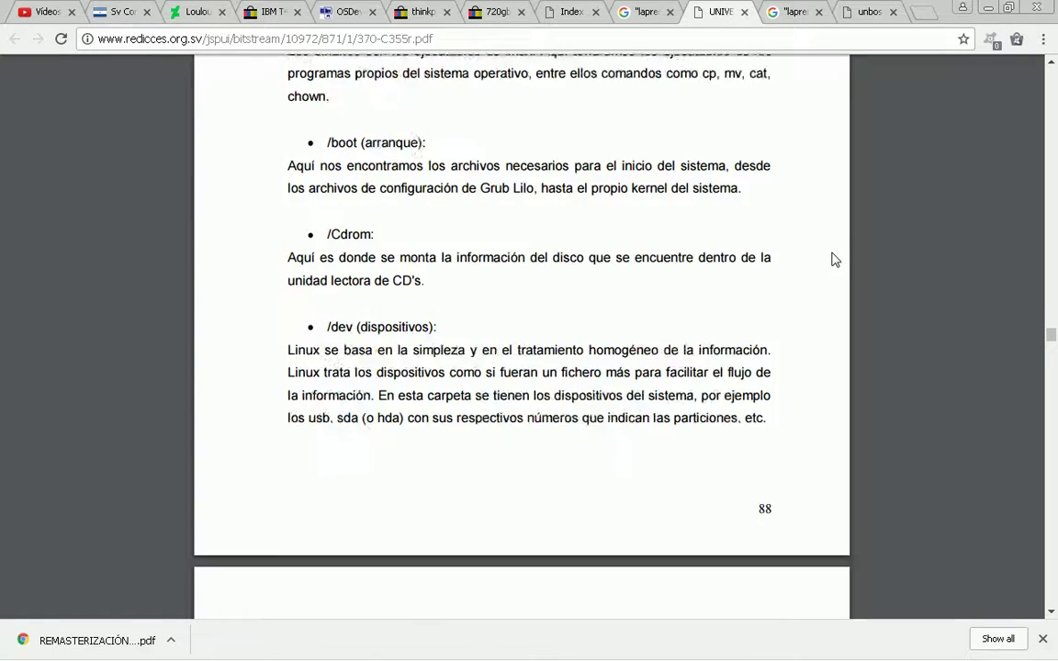
{"action": "scroll", "coordinate": [833, 260], "scroll_direction": "down", "scroll_amount": 8}
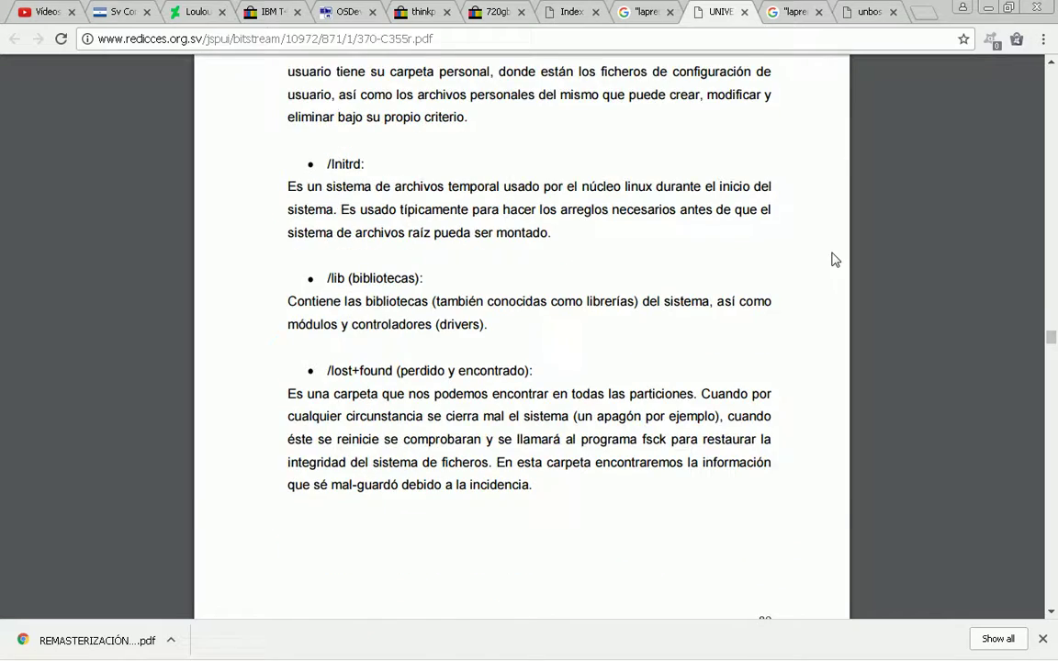
{"action": "scroll", "coordinate": [834, 260], "scroll_direction": "down", "scroll_amount": 6}
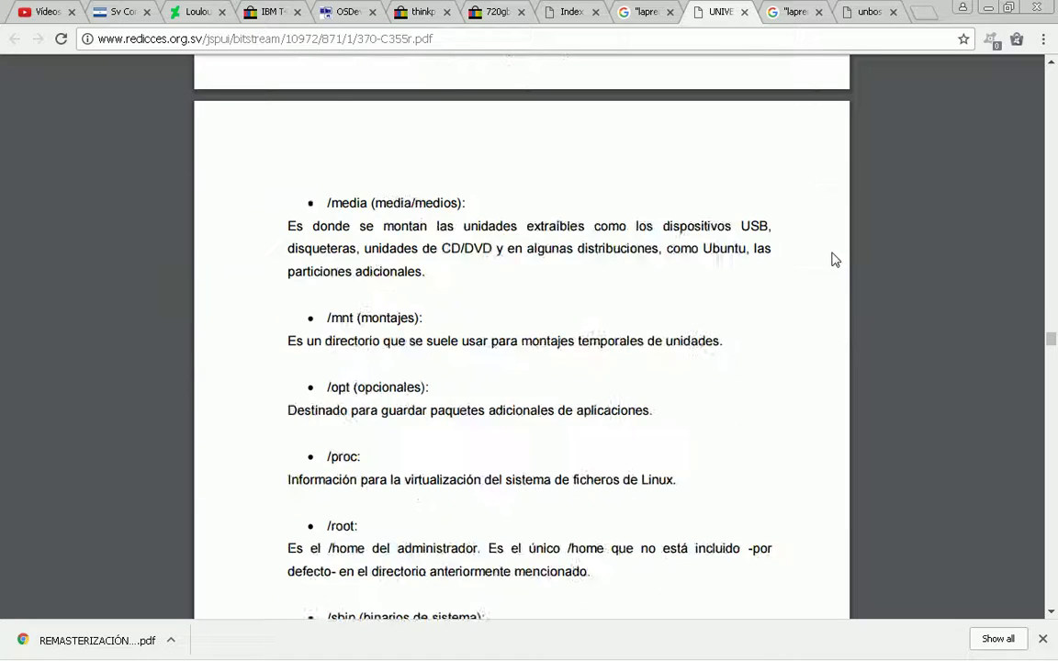
{"action": "scroll", "coordinate": [834, 260], "scroll_direction": "down", "scroll_amount": 8}
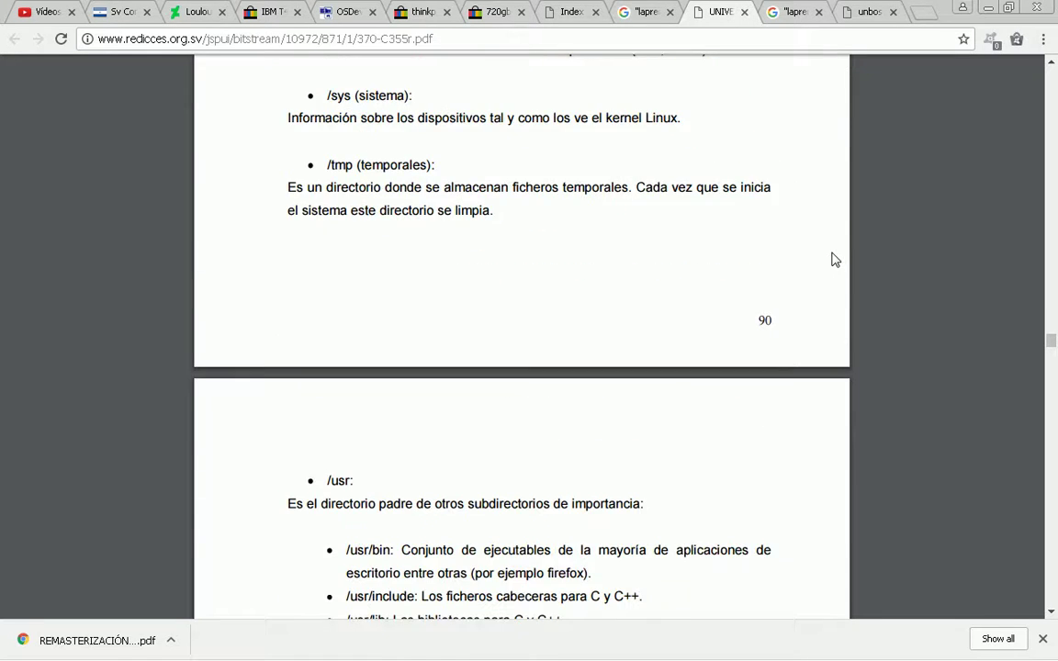
{"action": "scroll", "coordinate": [834, 260], "scroll_direction": "down", "scroll_amount": 8}
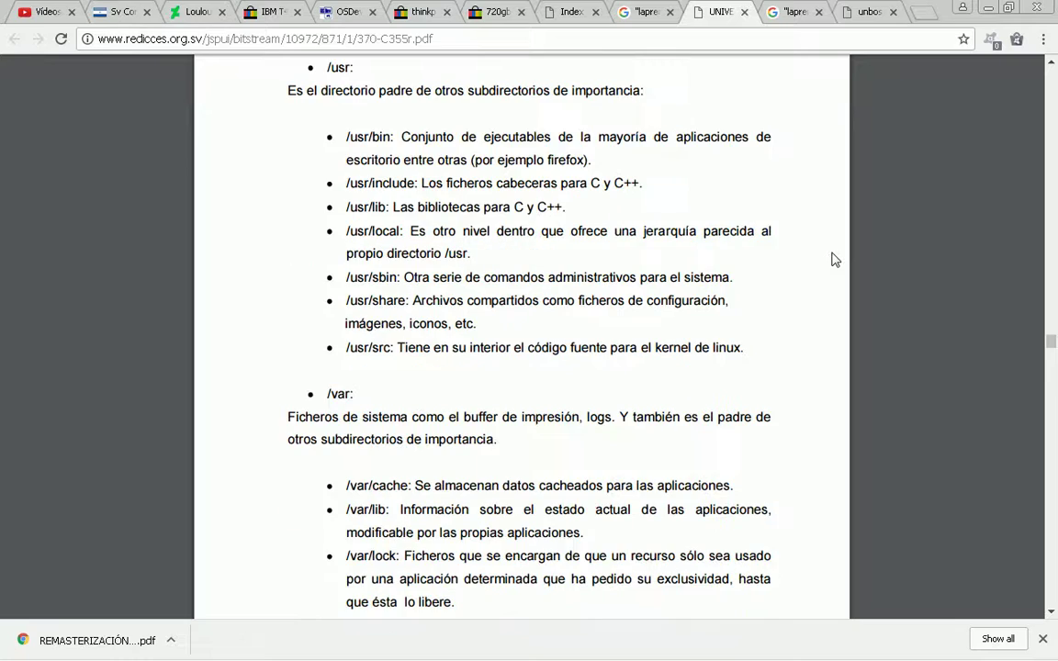
{"action": "scroll", "coordinate": [834, 260], "scroll_direction": "down", "scroll_amount": 6}
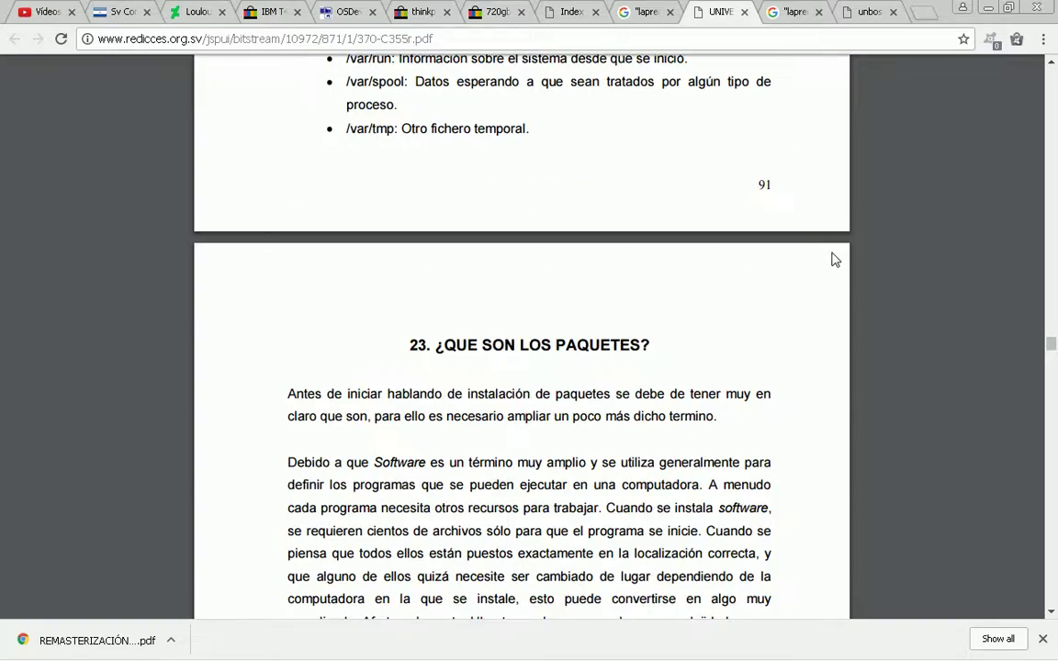
Read chapter 23 on packages, covering package types and the main, restricted, universe and multiverse components.
{"action": "scroll", "coordinate": [834, 260], "scroll_direction": "down", "scroll_amount": 6}
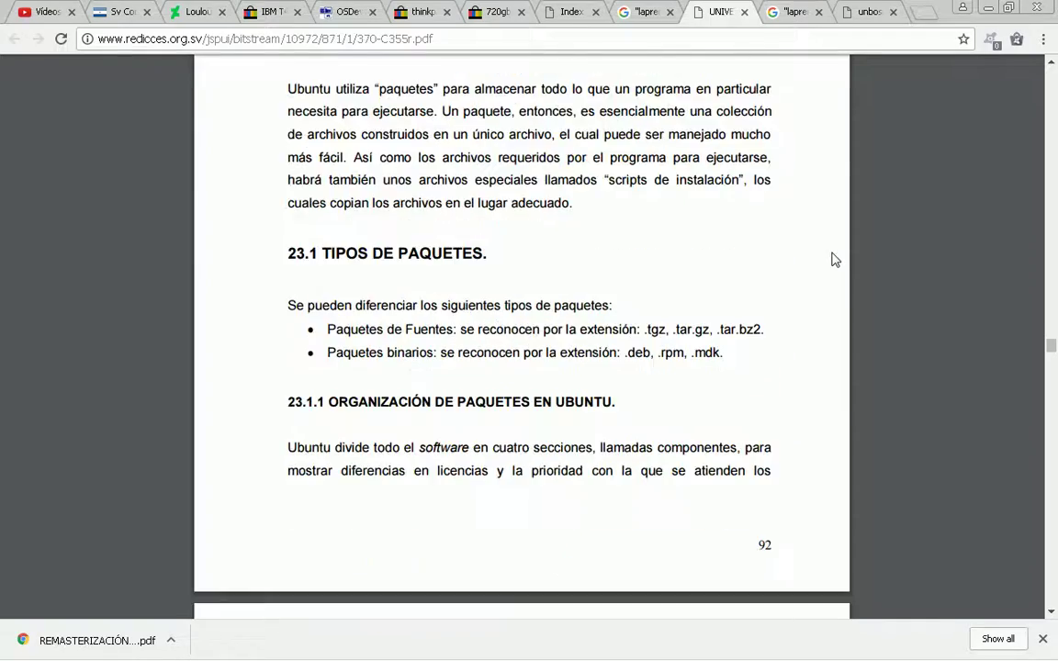
{"action": "scroll", "coordinate": [834, 260], "scroll_direction": "up", "scroll_amount": 5}
{"action": "scroll", "coordinate": [834, 260], "scroll_direction": "down", "scroll_amount": 8}
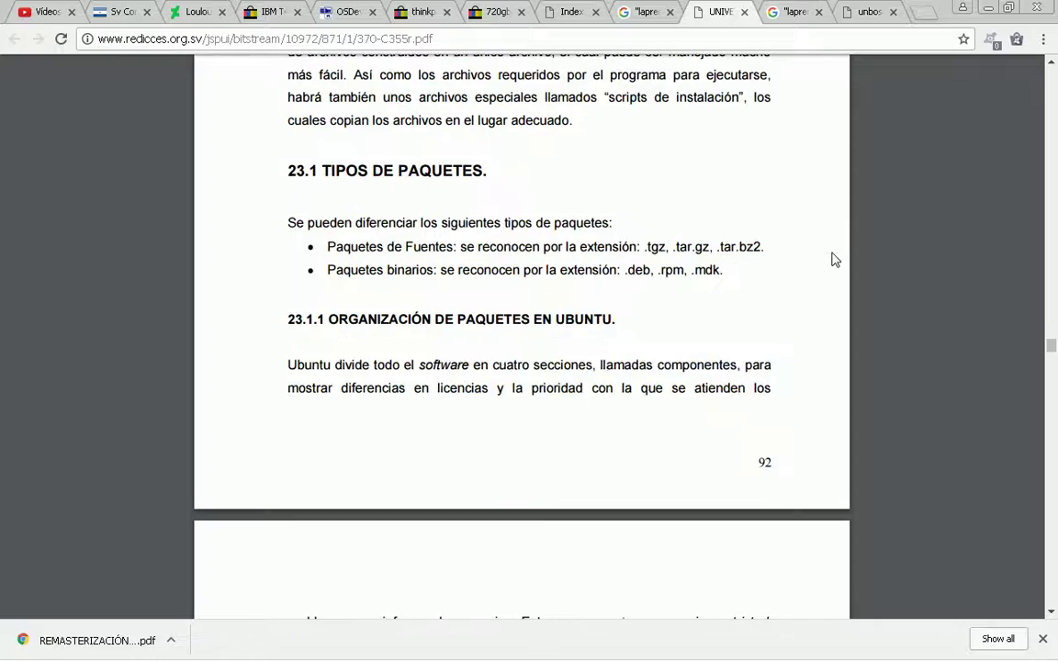
{"action": "scroll", "coordinate": [834, 260], "scroll_direction": "down", "scroll_amount": 3}
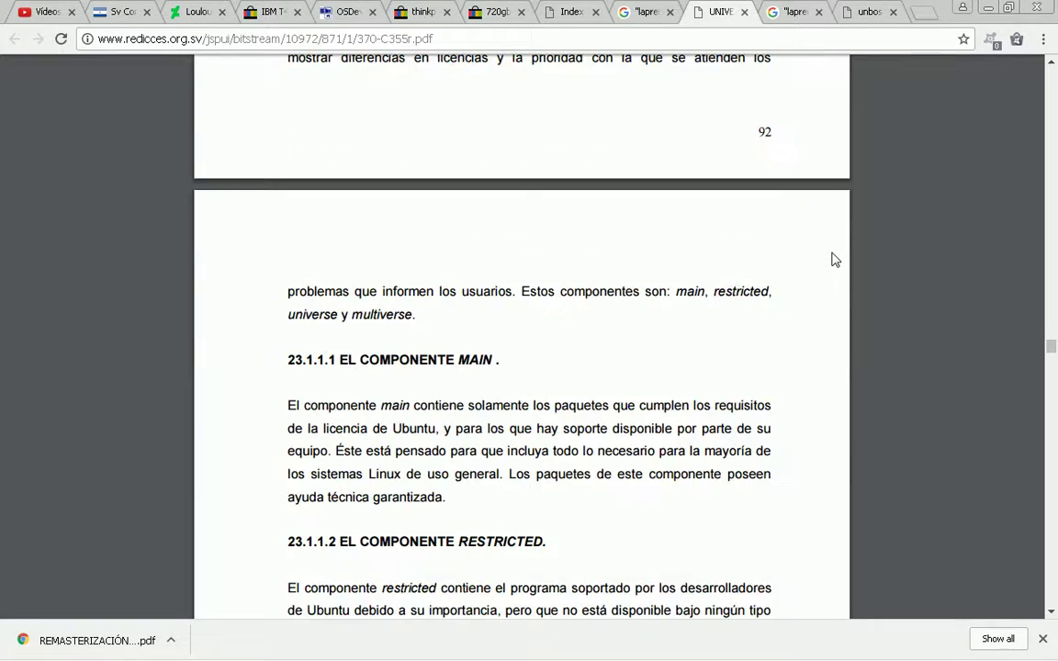
{"action": "scroll", "coordinate": [833, 260], "scroll_direction": "down", "scroll_amount": 5}
{"action": "scroll", "coordinate": [834, 260], "scroll_direction": "down", "scroll_amount": 3}
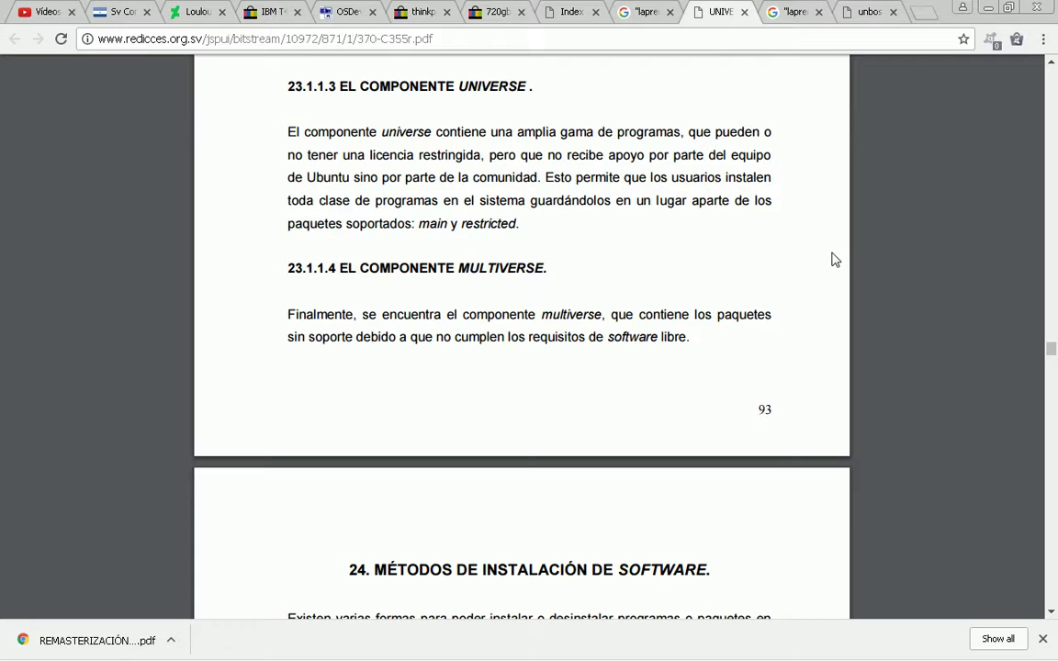
Skim chapter 24 on software installation methods, covering repositories, the Synaptic tool and package installation and removal with APT.
{"action": "scroll", "coordinate": [834, 260], "scroll_direction": "down", "scroll_amount": 7}
{"action": "scroll", "coordinate": [833, 259], "scroll_direction": "up", "scroll_amount": 4}
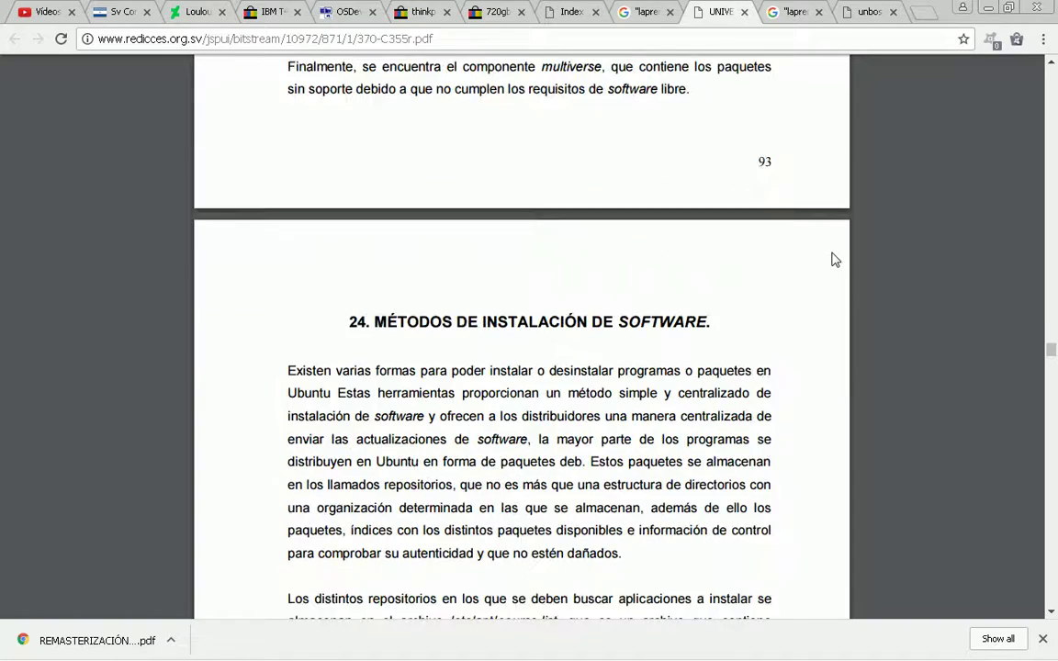
{"action": "scroll", "coordinate": [834, 259], "scroll_direction": "down", "scroll_amount": 7}
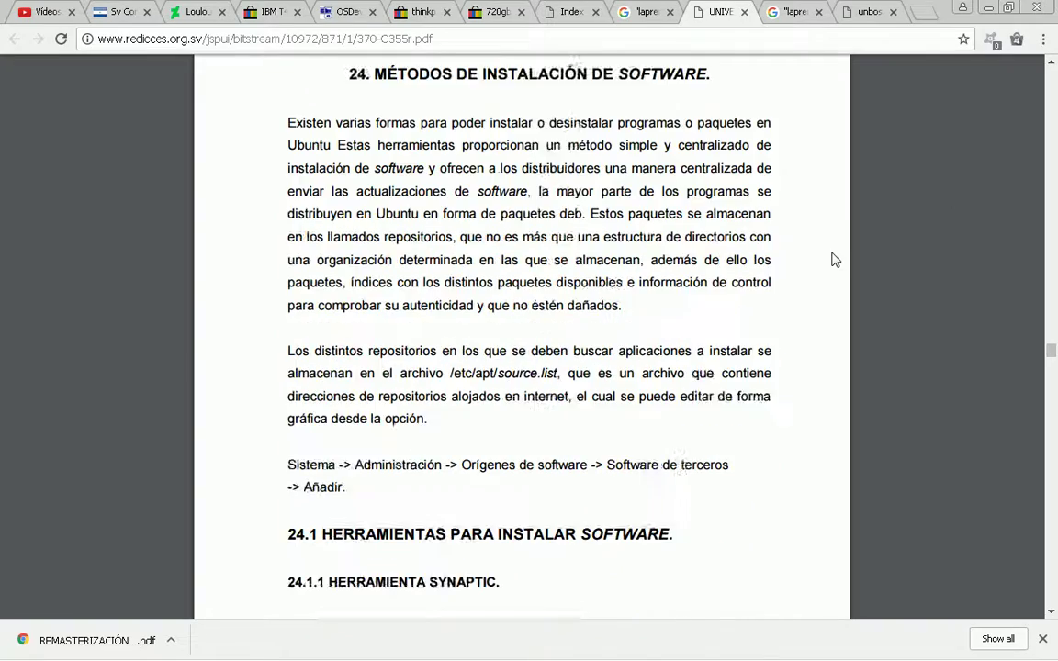
{"action": "scroll", "coordinate": [833, 259], "scroll_direction": "down", "scroll_amount": 7}
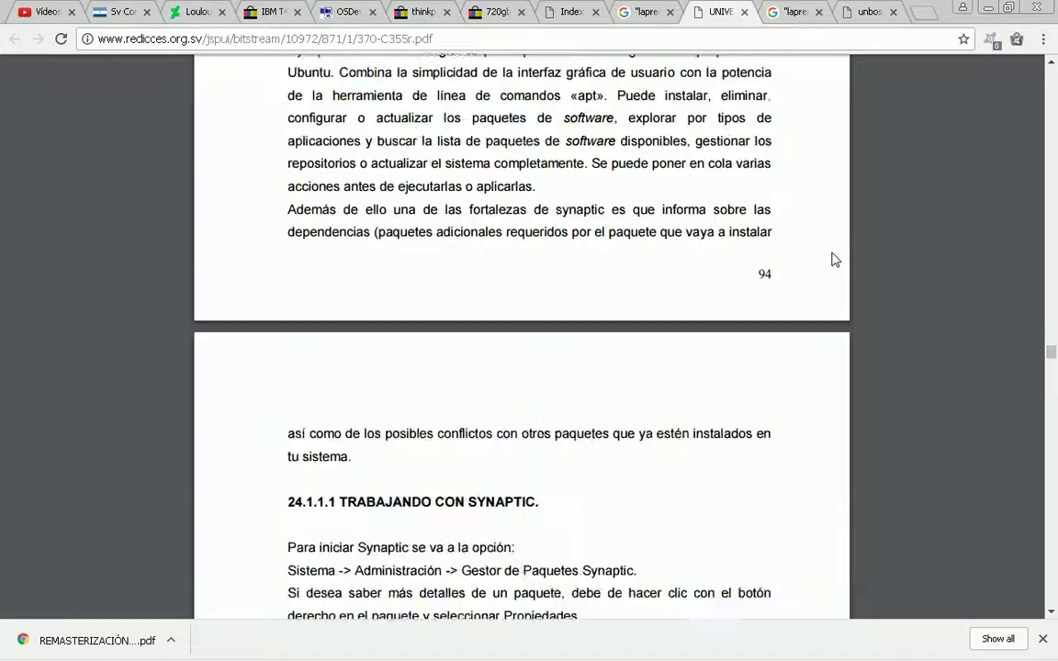
{"action": "scroll", "coordinate": [833, 260], "scroll_direction": "down", "scroll_amount": 14}
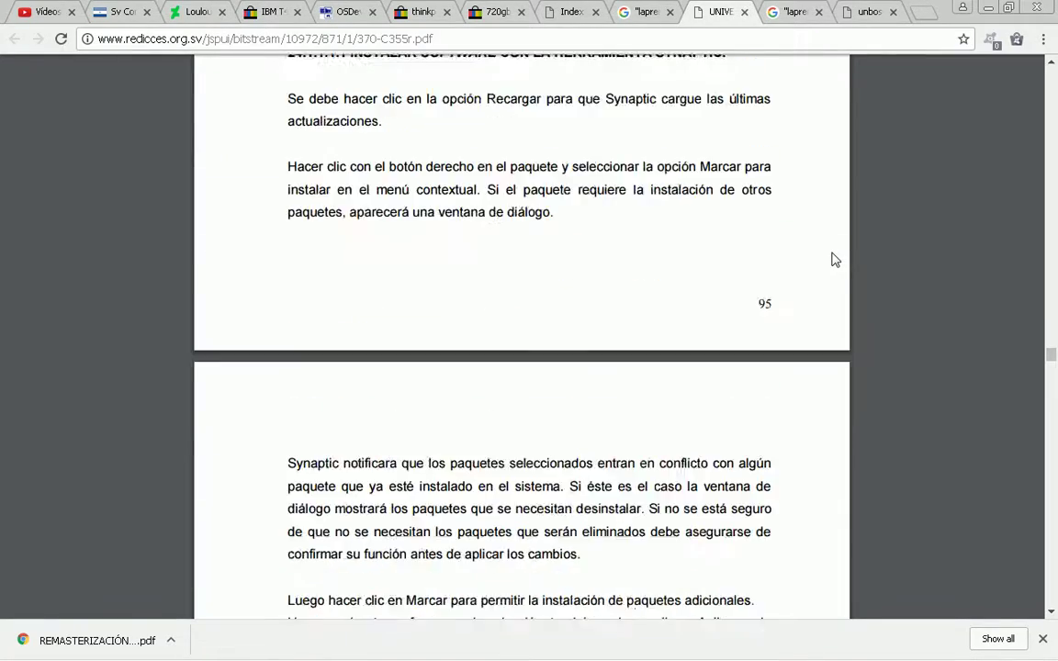
{"action": "scroll", "coordinate": [834, 260], "scroll_direction": "down", "scroll_amount": 14}
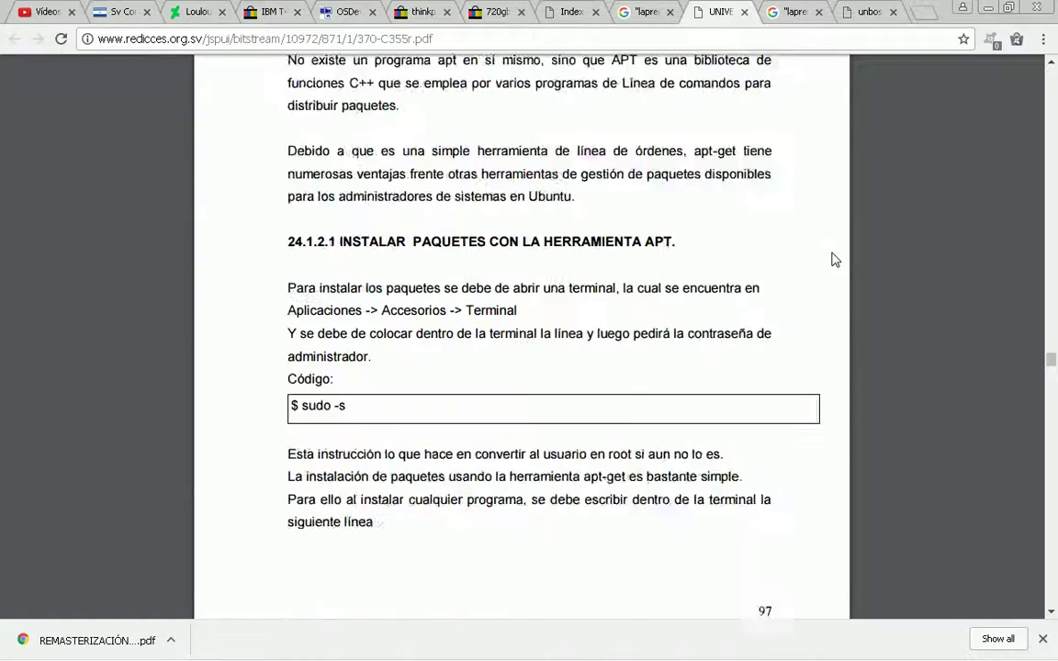
{"action": "scroll", "coordinate": [834, 259], "scroll_direction": "down", "scroll_amount": 10}
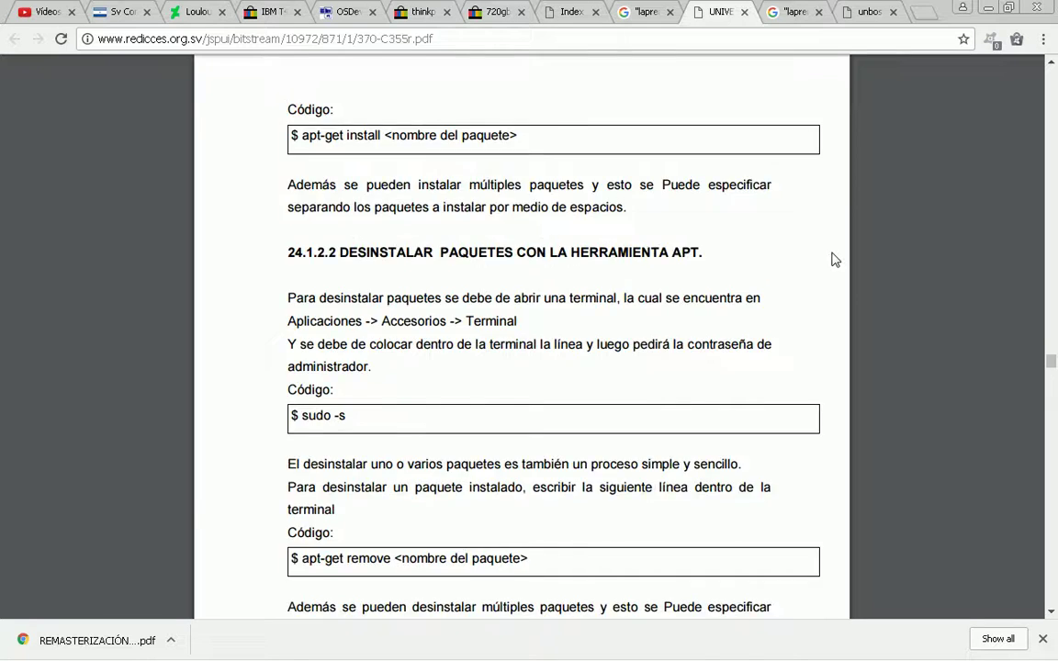
Read sections 24.1.3 and 24.1.4 on .deb packages and the Añadir y quitar paquetes tool.
{"action": "scroll", "coordinate": [833, 260], "scroll_direction": "down", "scroll_amount": 4}
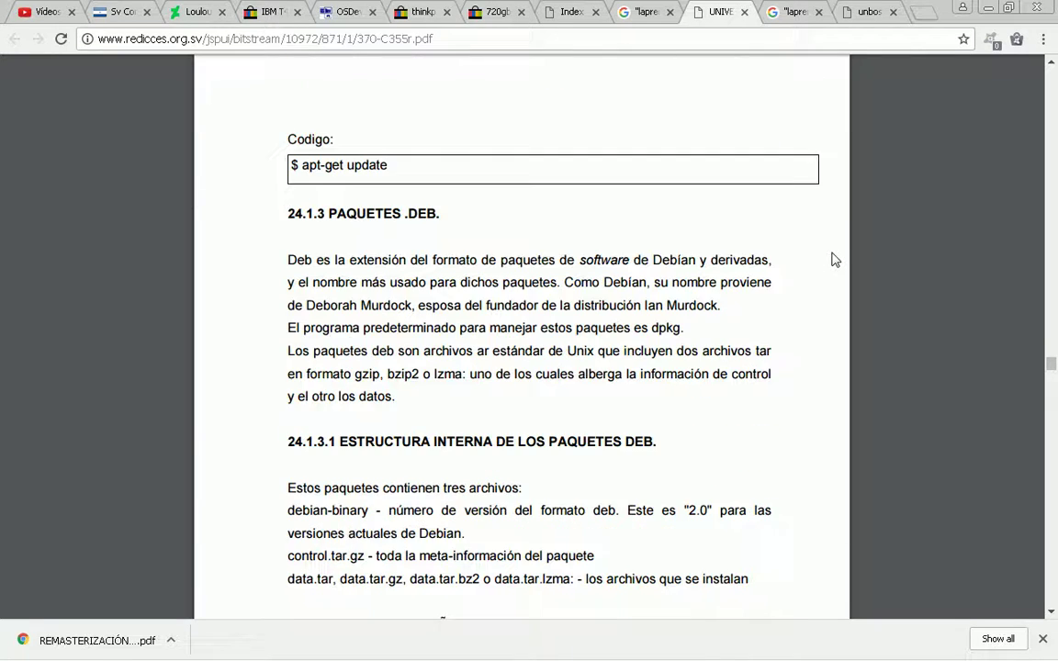
{"action": "scroll", "coordinate": [834, 260], "scroll_direction": "down", "scroll_amount": 2}
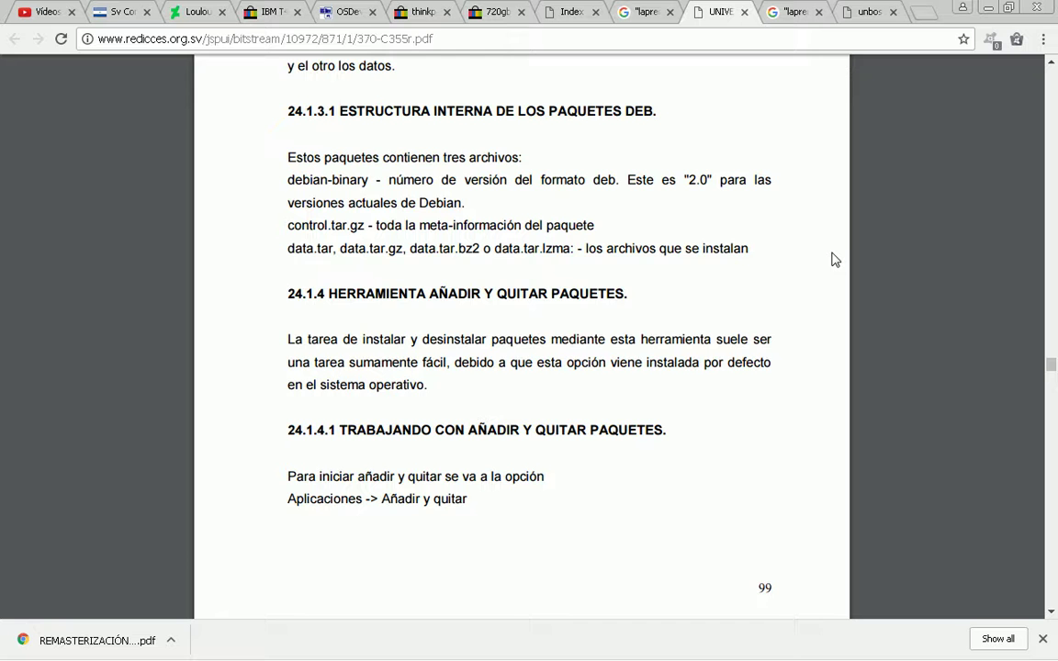
{"action": "scroll", "coordinate": [834, 260], "scroll_direction": "down", "scroll_amount": 1}
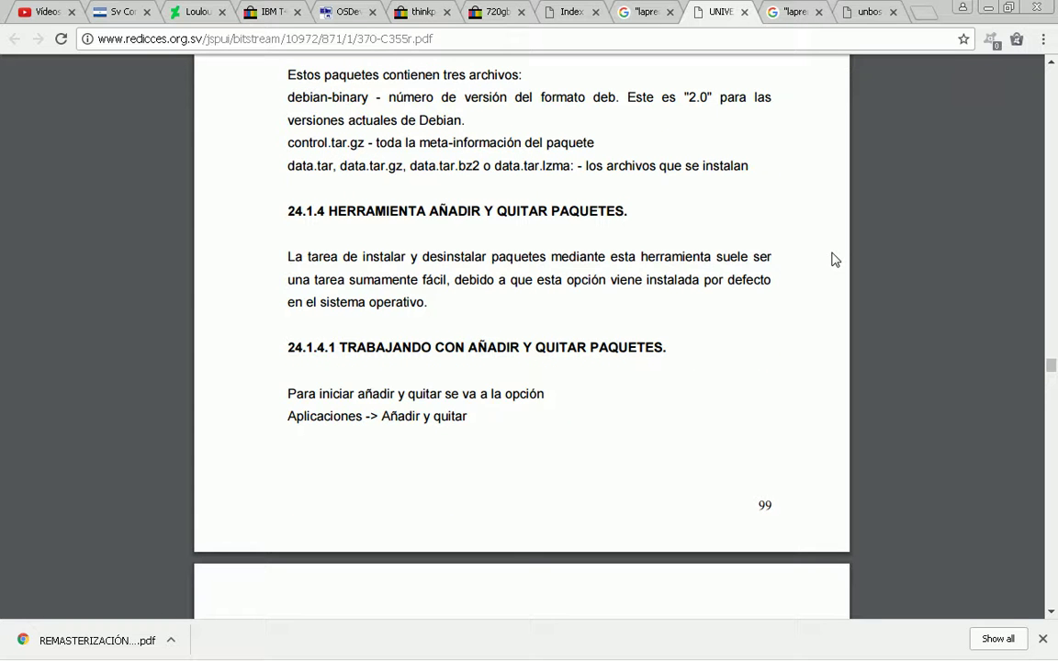
{"action": "scroll", "coordinate": [833, 259], "scroll_direction": "down", "scroll_amount": 8}
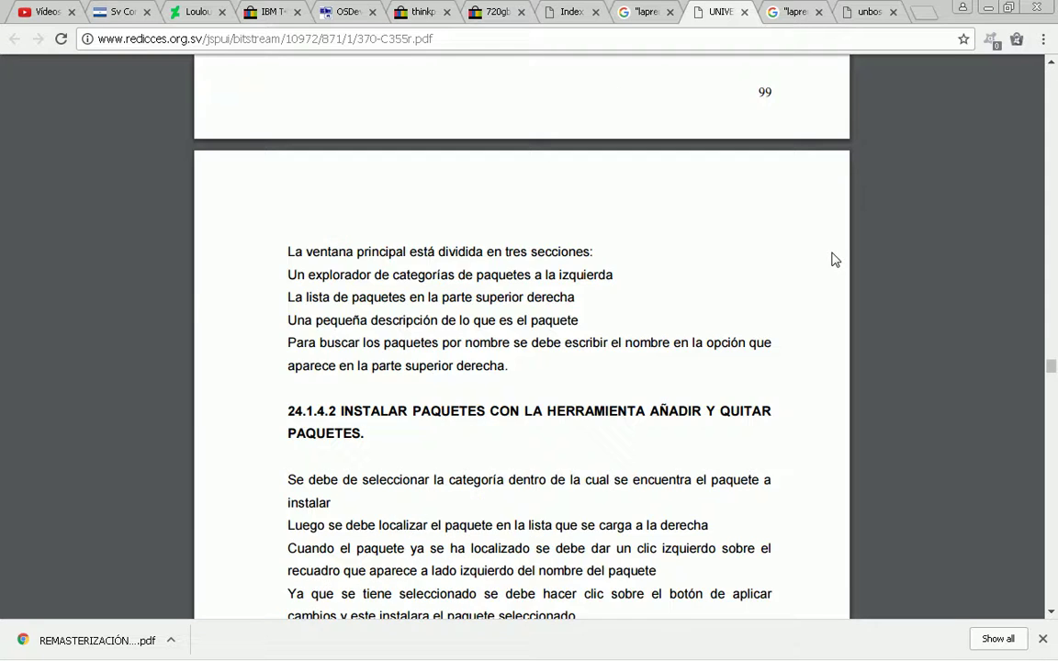
{"action": "scroll", "coordinate": [833, 260], "scroll_direction": "down", "scroll_amount": 5}
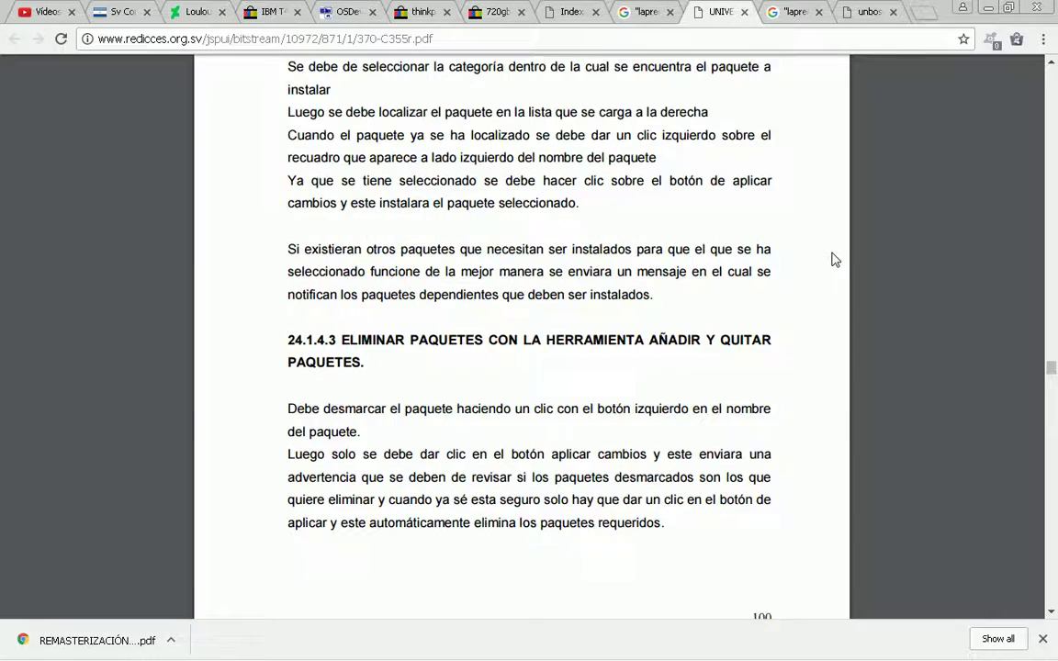
{"action": "scroll", "coordinate": [833, 260], "scroll_direction": "down", "scroll_amount": 5}
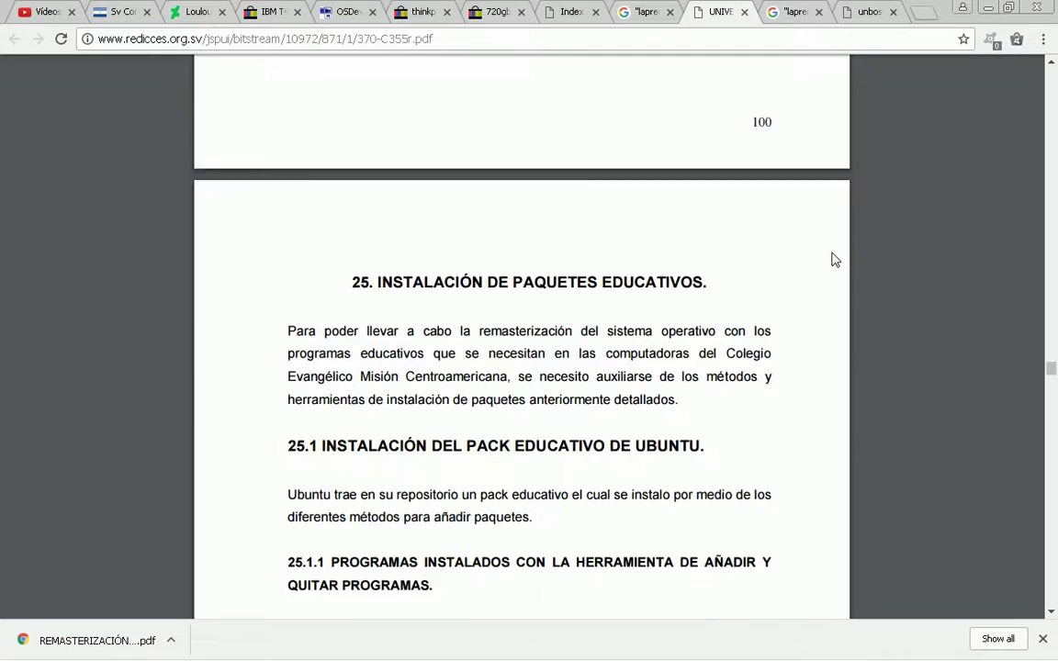
Skim chapter 25 on installing Ubuntu's educational pack and its list of educational programs.
{"action": "scroll", "coordinate": [834, 260], "scroll_direction": "down", "scroll_amount": 11}
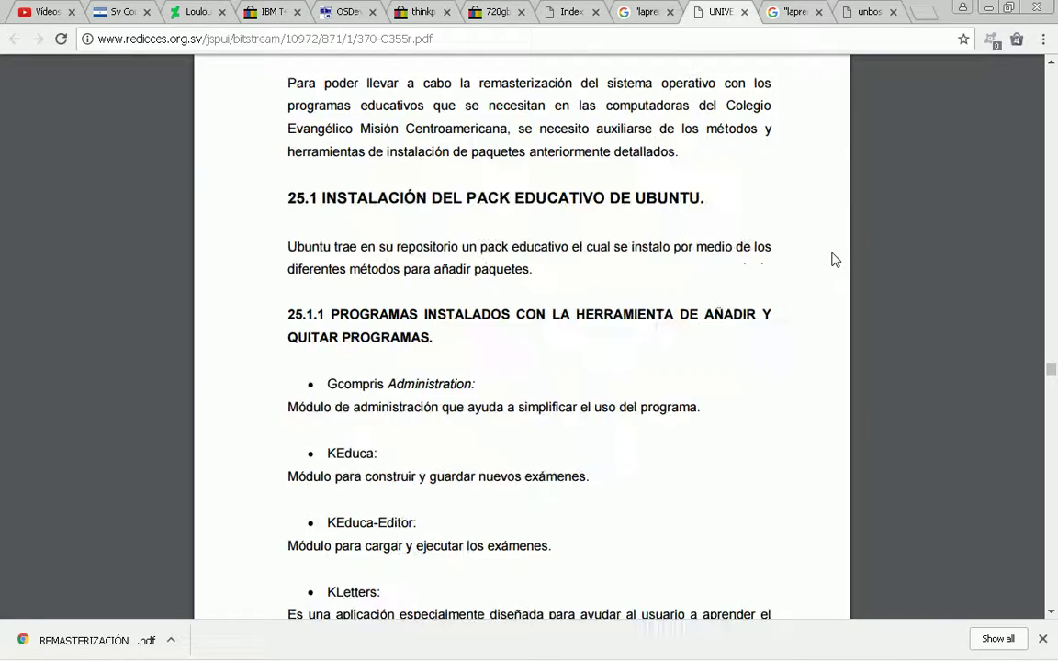
{"action": "scroll", "coordinate": [834, 260], "scroll_direction": "down", "scroll_amount": 13}
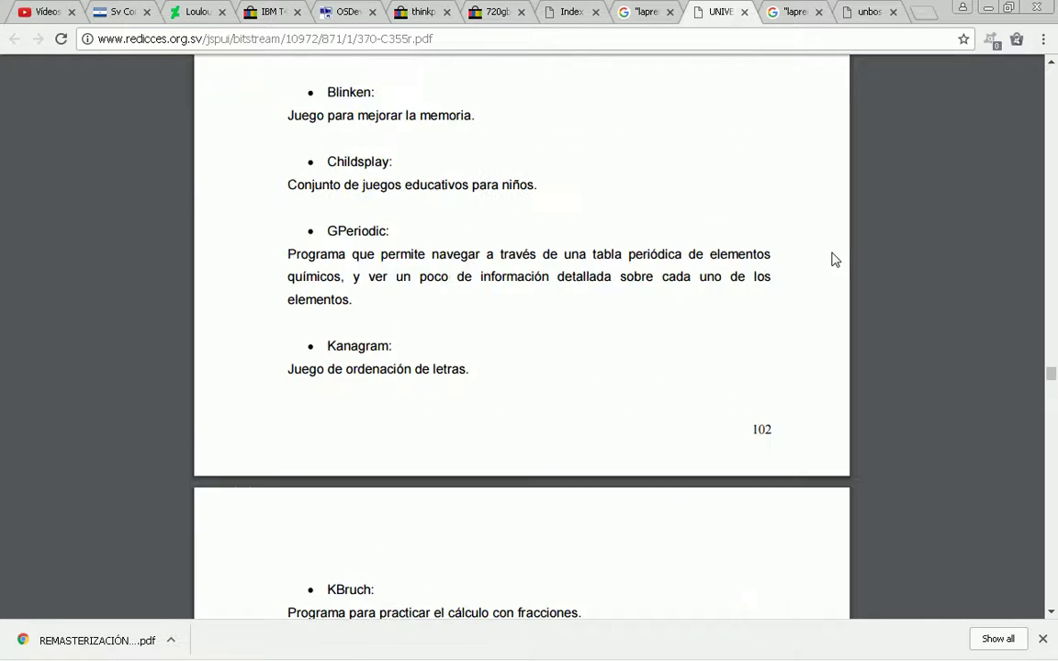
{"action": "scroll", "coordinate": [833, 260], "scroll_direction": "down", "scroll_amount": 11}
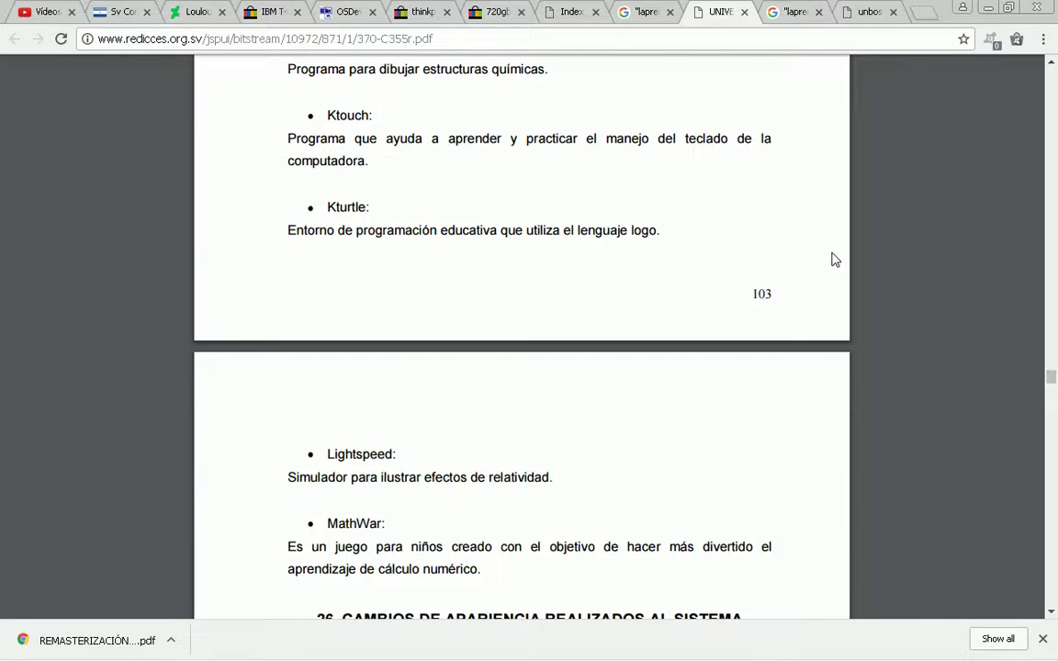
Skim chapter 26 on the system's appearance changes, including the XEMCA logo, desktop backgrounds, AWN and Kiba-Dock, and continue to the vga resolution table.
{"action": "scroll", "coordinate": [833, 260], "scroll_direction": "down", "scroll_amount": 9}
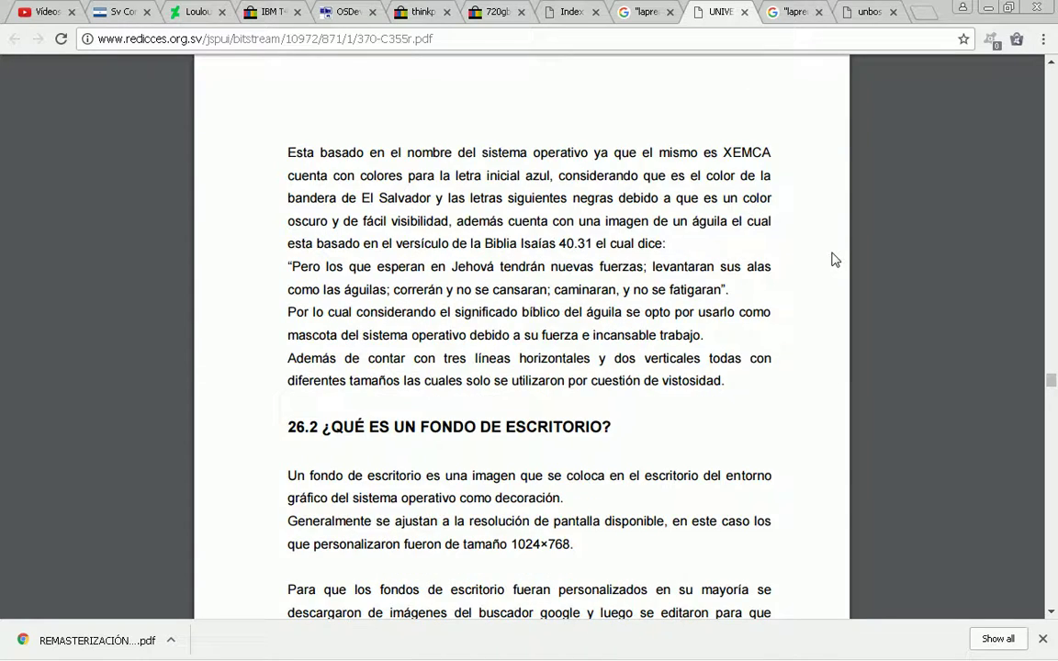
{"action": "scroll", "coordinate": [834, 260], "scroll_direction": "down", "scroll_amount": 6}
{"action": "scroll", "coordinate": [834, 260], "scroll_direction": "down", "scroll_amount": 3}
{"action": "scroll", "coordinate": [834, 260], "scroll_direction": "down", "scroll_amount": 15}
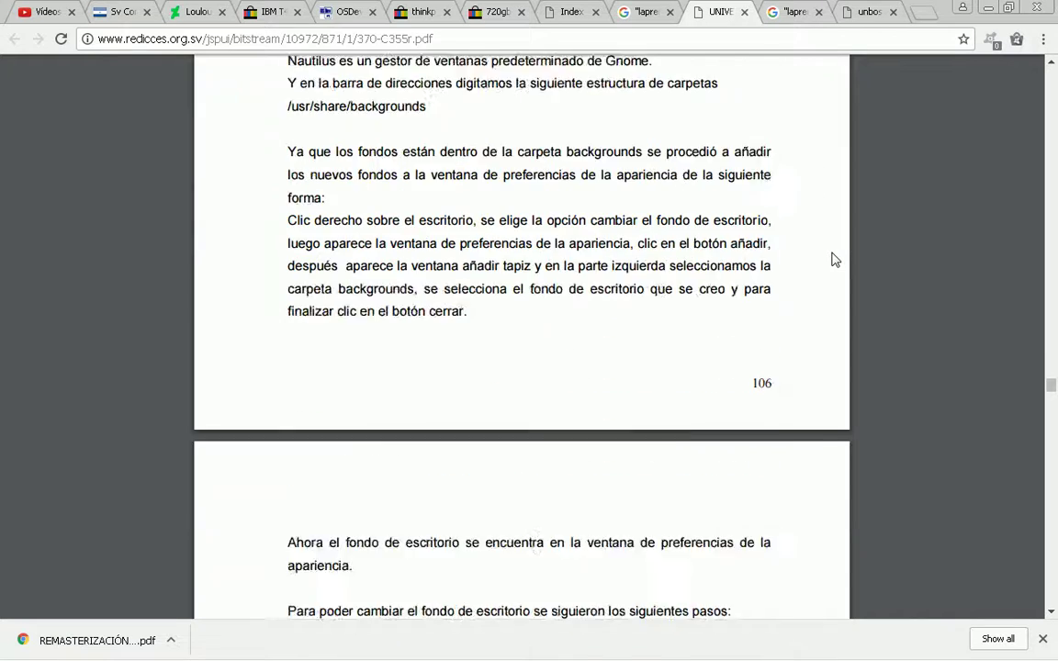
{"action": "scroll", "coordinate": [834, 260], "scroll_direction": "down", "scroll_amount": 1}
{"action": "scroll", "coordinate": [833, 260], "scroll_direction": "down", "scroll_amount": 8}
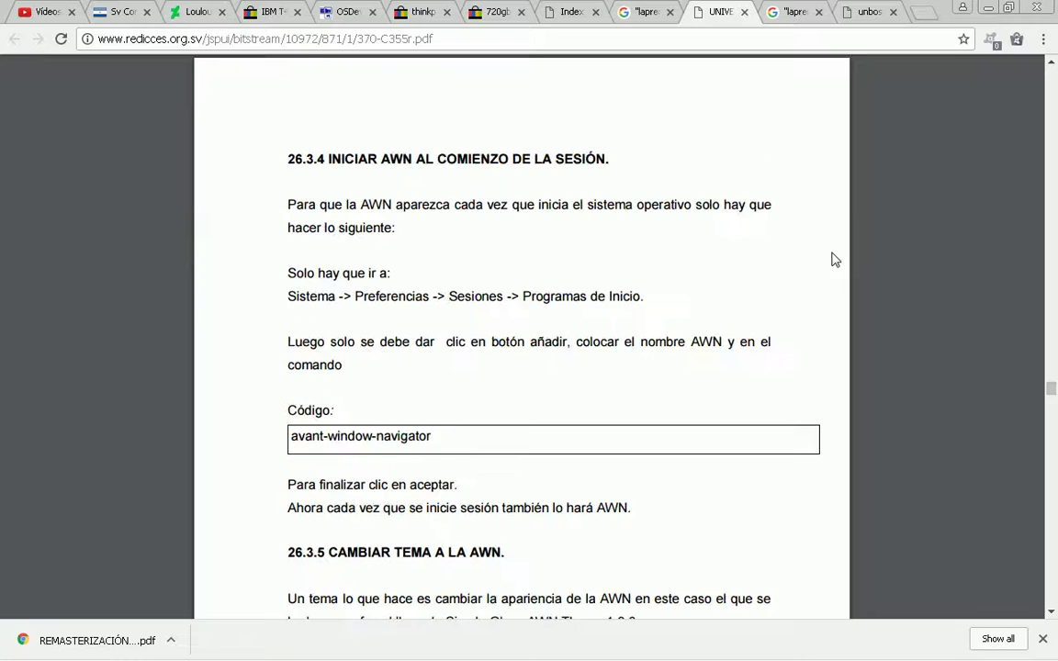
{"action": "scroll", "coordinate": [834, 259], "scroll_direction": "down", "scroll_amount": 10}
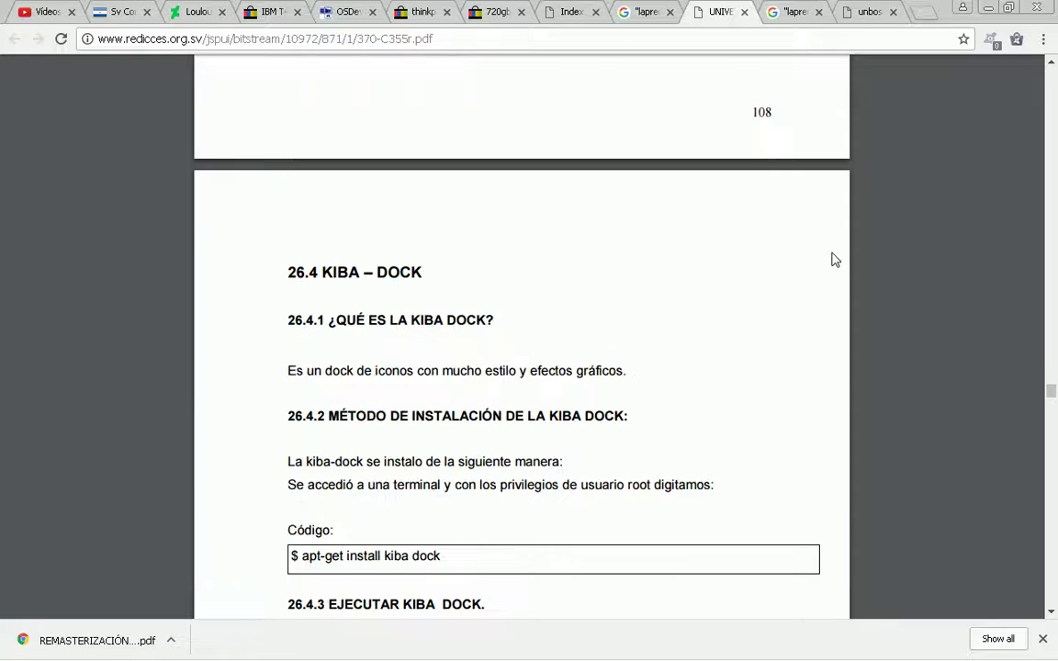
{"action": "scroll", "coordinate": [833, 260], "scroll_direction": "down", "scroll_amount": 1}
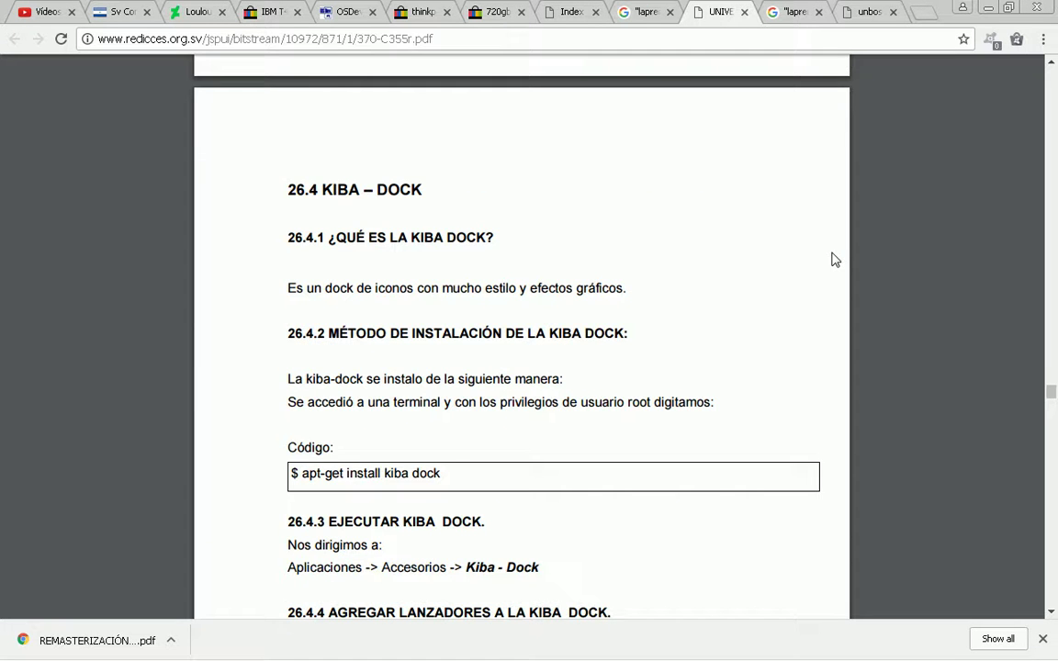
{"action": "scroll", "coordinate": [834, 260], "scroll_direction": "down", "scroll_amount": 12}
{"action": "scroll", "coordinate": [834, 260], "scroll_direction": "down", "scroll_amount": 14}
{"action": "scroll", "coordinate": [834, 260], "scroll_direction": "down", "scroll_amount": 10}
{"action": "scroll", "coordinate": [834, 260], "scroll_direction": "down", "scroll_amount": 8}
Switch to the Notepad file 2017-06-12--Message-0.txt and insert blank lines after the last paragraph, before the closing </div> tag.
{"action": "key", "text": "alt+Tab"}
{"action": "key", "text": "ctrl+End"}
{"action": "key", "text": "Up"}
{"action": "key", "text": "Up"}
{"action": "key", "text": "Up"}
{"action": "key", "text": "Up"}
{"action": "key", "text": "Up"}
{"action": "key", "text": "Up"}
{"action": "key", "text": "Up"}
{"action": "key", "text": "Up"}
{"action": "key", "text": "Up"}
{"action": "key", "text": "Up"}
{"action": "key", "text": "Up"}
{"action": "key", "text": "Up"}
{"action": "key", "text": "Up"}
{"action": "key", "text": "Up"}
{"action": "key", "text": "Up"}
{"action": "key", "text": "Up"}
{"action": "key", "text": "Up"}
{"action": "key", "text": "Up"}
{"action": "key", "text": "Return"}
{"action": "key", "text": "Return"}
{"action": "key", "text": "Return"}
{"action": "key", "text": "Return"}
{"action": "key", "text": "Return"}
{"action": "key", "text": "Return"}
{"action": "key", "text": "Return"}
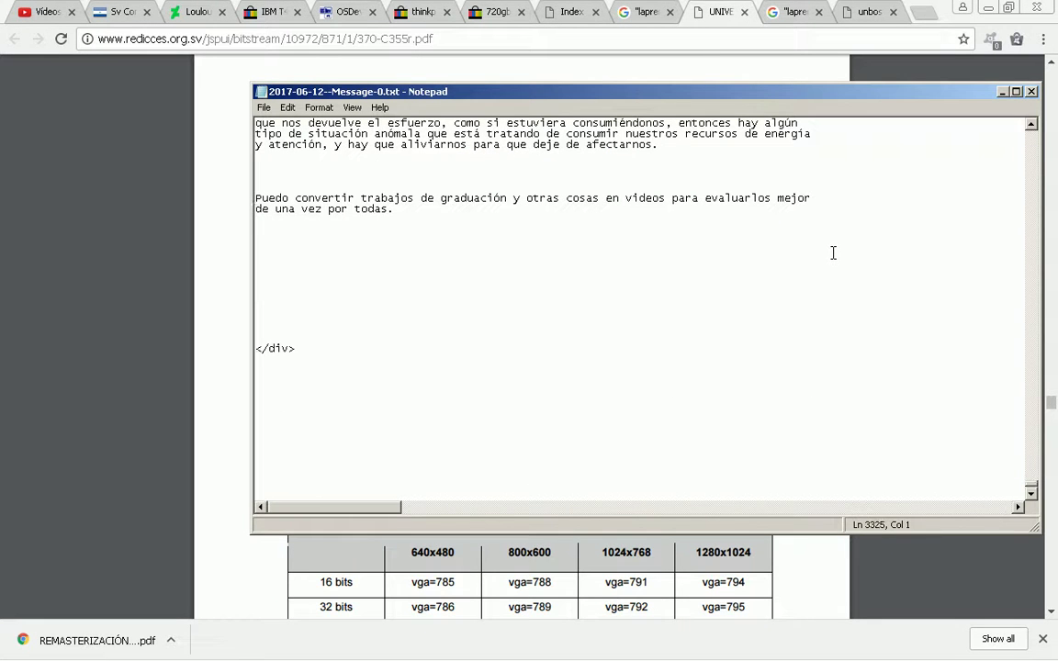
Write the note "load 16-bit win16 programs in 64-bit windows" above the closing </div> tag.
{"action": "type", "text": "load 16-bit programs in 6"}
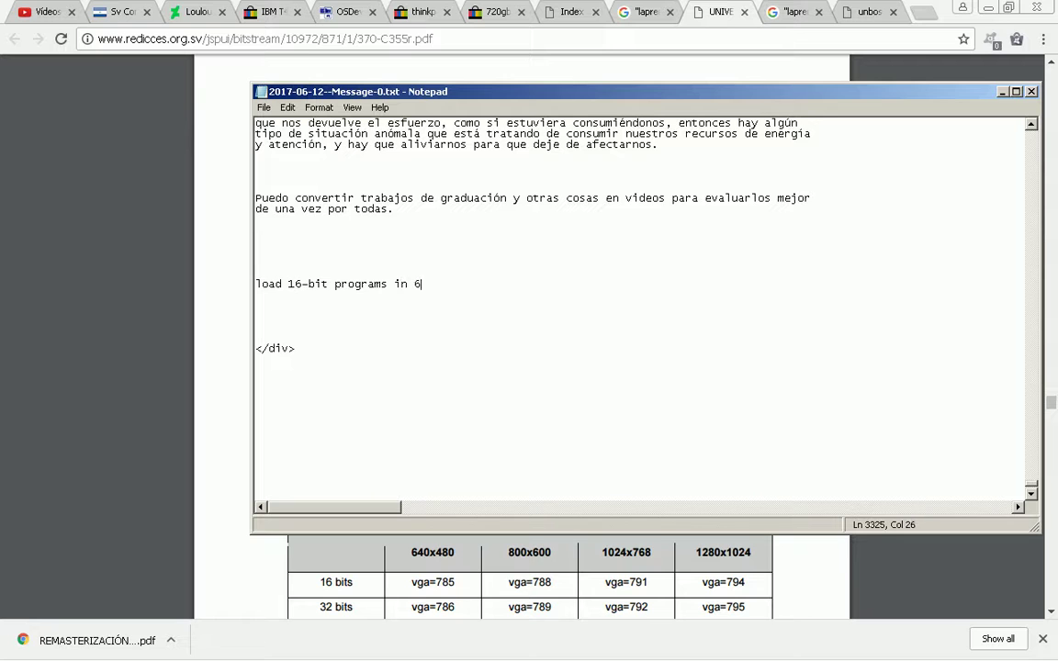
{"action": "type", "text": "4-bit windows"}
{"action": "key", "text": "Home"}
{"action": "key", "text": "ctrl+Right"}
{"action": "type", "text": "win16"}
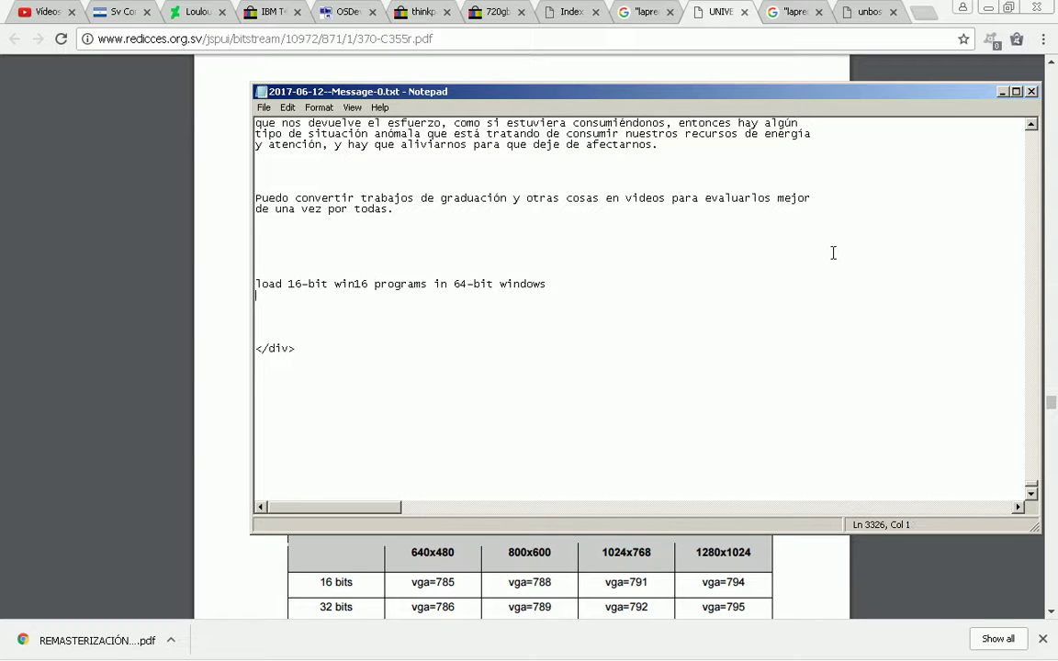
Add blank lines below the win16 programs note and return to the thesis PDF in Chrome.
{"action": "key", "text": "End"}
{"action": "key", "text": "Return"}
{"action": "key", "text": "Return"}
{"action": "key", "text": "alt+Tab"}
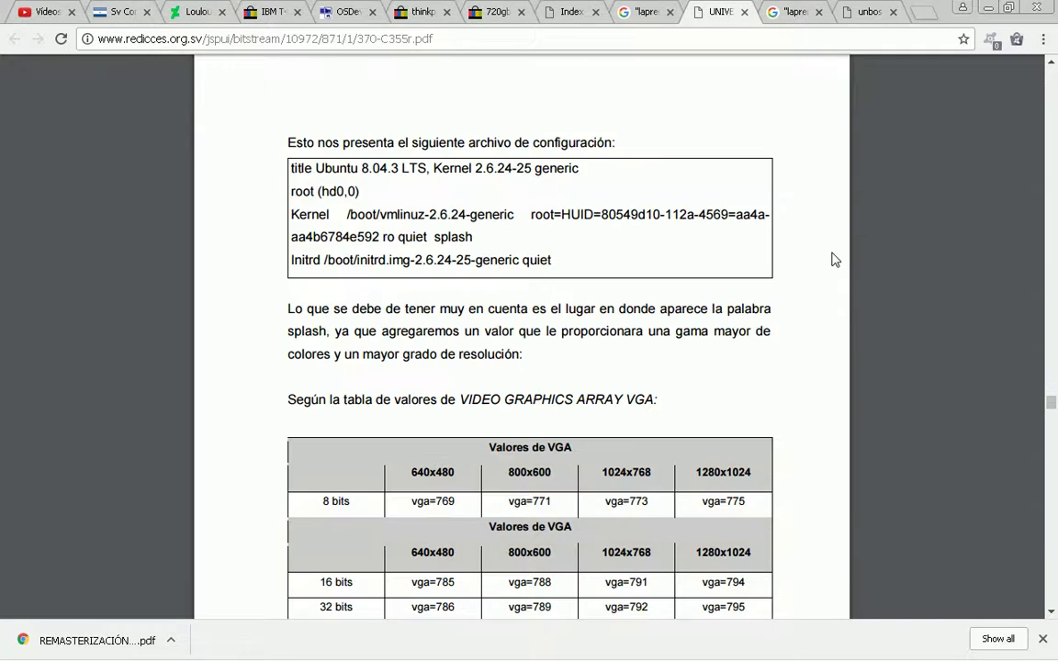
Skim the rest of chapter 26, covering the vga values, GDM login window, system theme, panel shortcuts and program modifications.
{"action": "scroll", "coordinate": [833, 260], "scroll_direction": "down", "scroll_amount": 5}
{"action": "scroll", "coordinate": [834, 260], "scroll_direction": "up", "scroll_amount": 3}
{"action": "scroll", "coordinate": [834, 260], "scroll_direction": "down", "scroll_amount": 9}
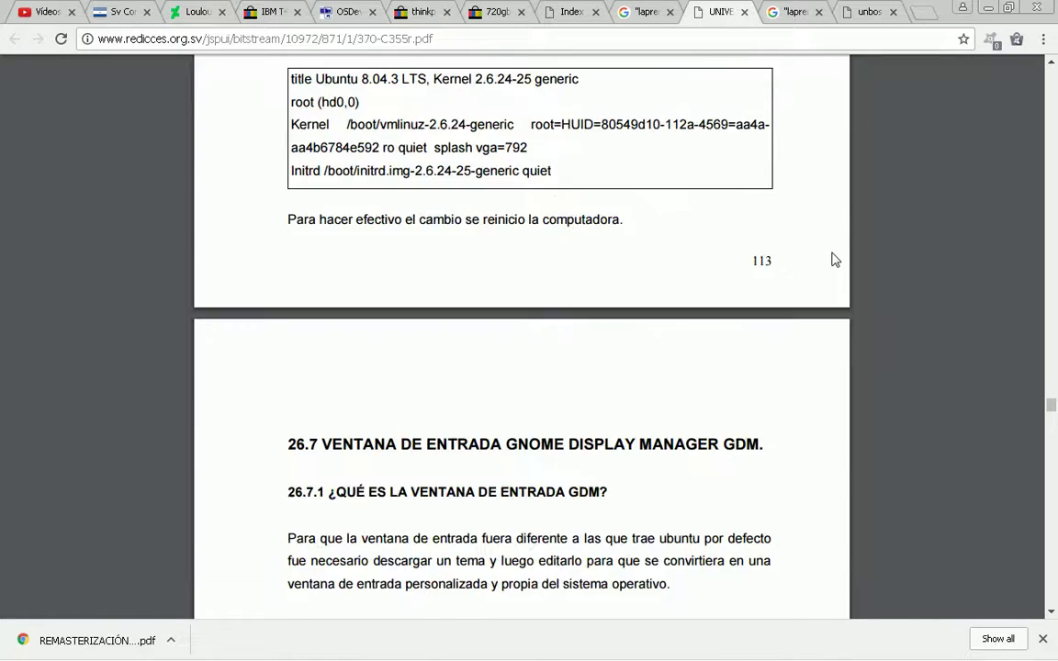
{"action": "scroll", "coordinate": [834, 259], "scroll_direction": "down", "scroll_amount": 6}
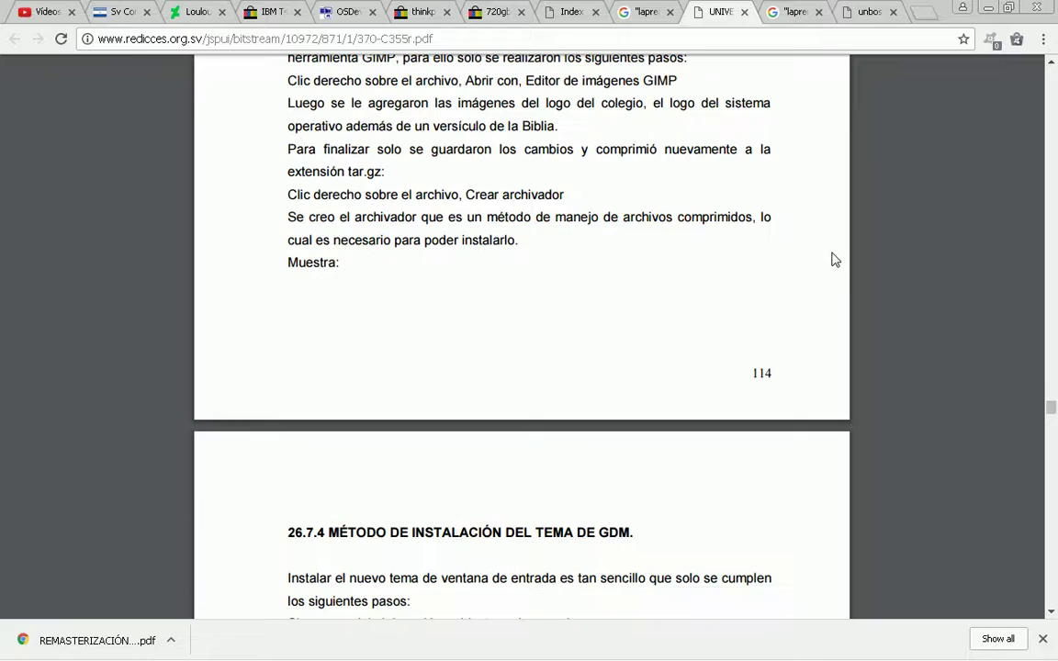
{"action": "scroll", "coordinate": [833, 289], "scroll_direction": "down", "scroll_amount": 5}
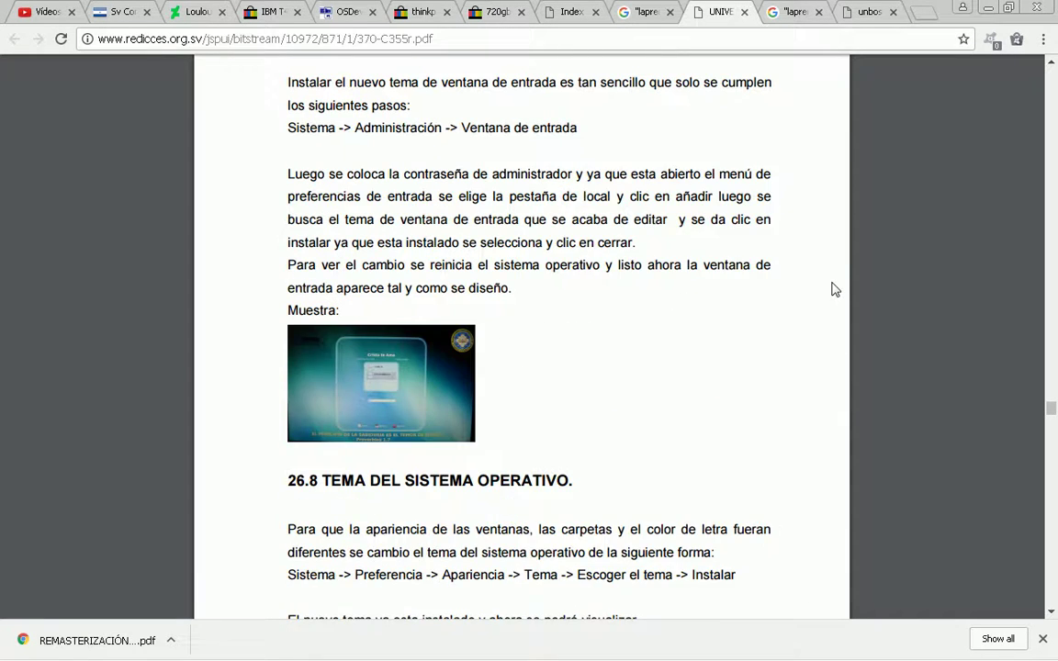
{"action": "scroll", "coordinate": [834, 289], "scroll_direction": "up", "scroll_amount": 1}
{"action": "scroll", "coordinate": [834, 289], "scroll_direction": "down", "scroll_amount": 8}
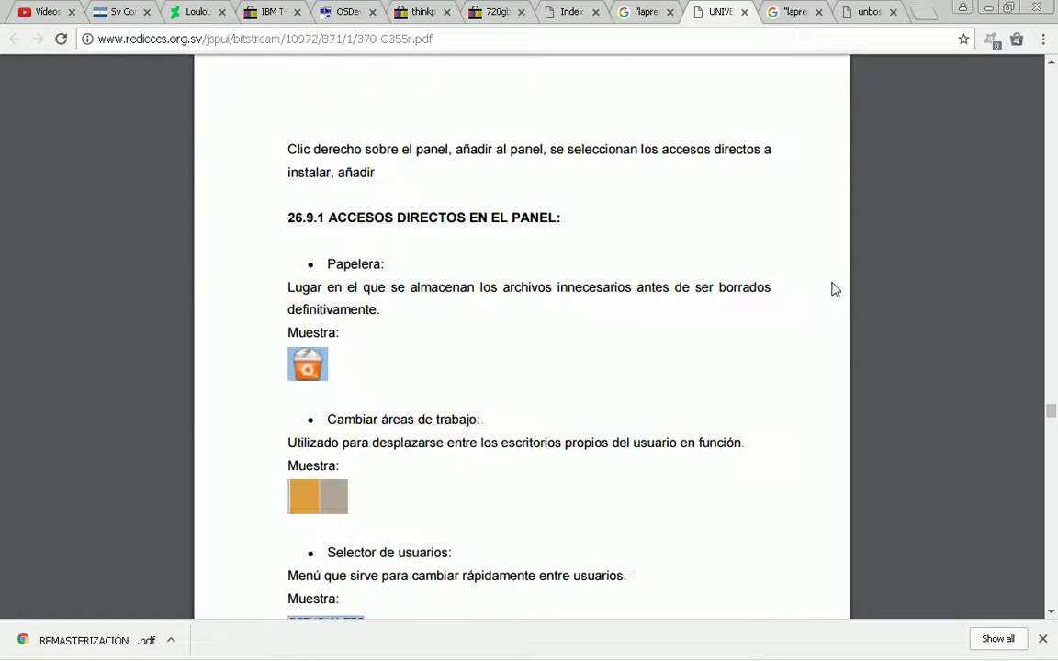
{"action": "scroll", "coordinate": [833, 289], "scroll_direction": "down", "scroll_amount": 5}
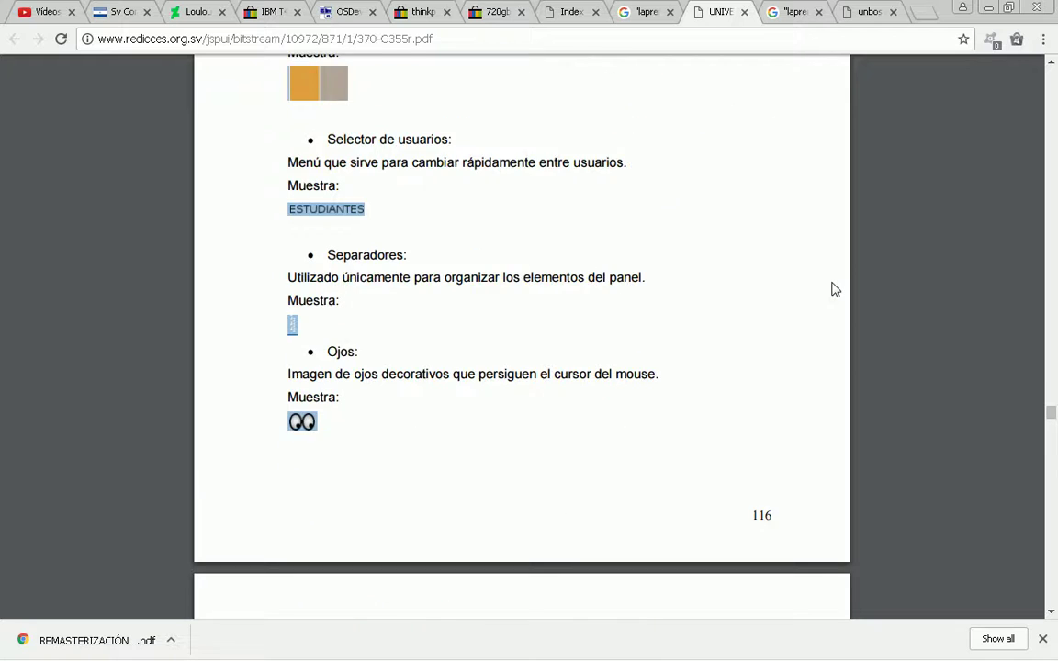
{"action": "scroll", "coordinate": [834, 289], "scroll_direction": "down", "scroll_amount": 2}
{"action": "scroll", "coordinate": [833, 289], "scroll_direction": "down", "scroll_amount": 7}
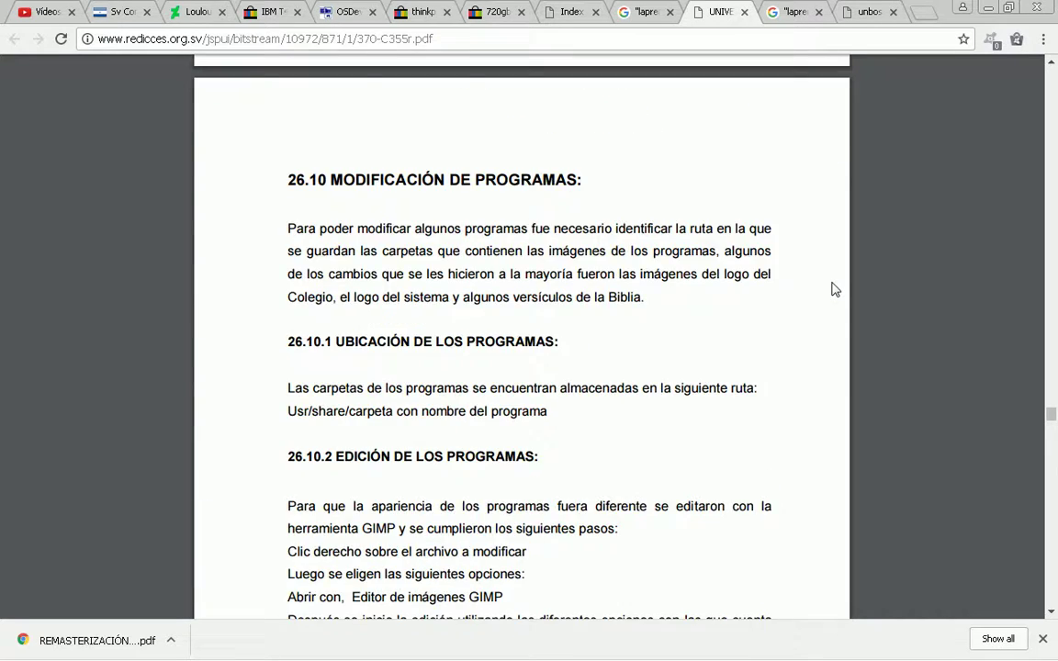
{"action": "scroll", "coordinate": [833, 289], "scroll_direction": "down", "scroll_amount": 7}
Skim chapter 27 on user accounts and chapter 28 on the XEMCA shutdown, backup, terminal and search scripts.
{"action": "scroll", "coordinate": [834, 289], "scroll_direction": "down", "scroll_amount": 5}
{"action": "scroll", "coordinate": [833, 289], "scroll_direction": "down", "scroll_amount": 1}
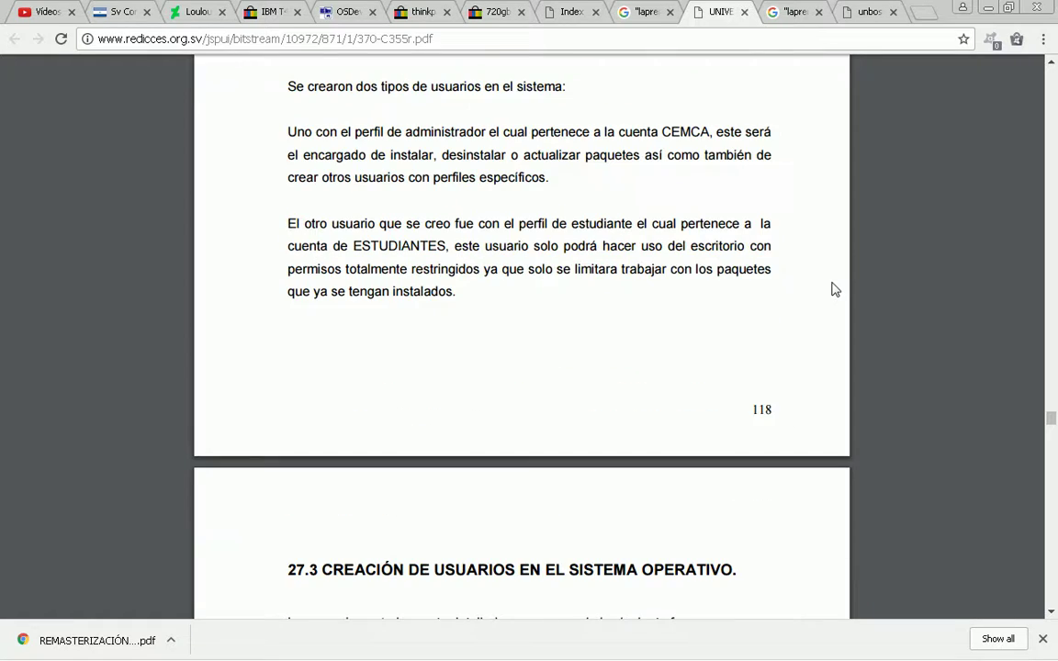
{"action": "scroll", "coordinate": [834, 294], "scroll_direction": "down", "scroll_amount": 5}
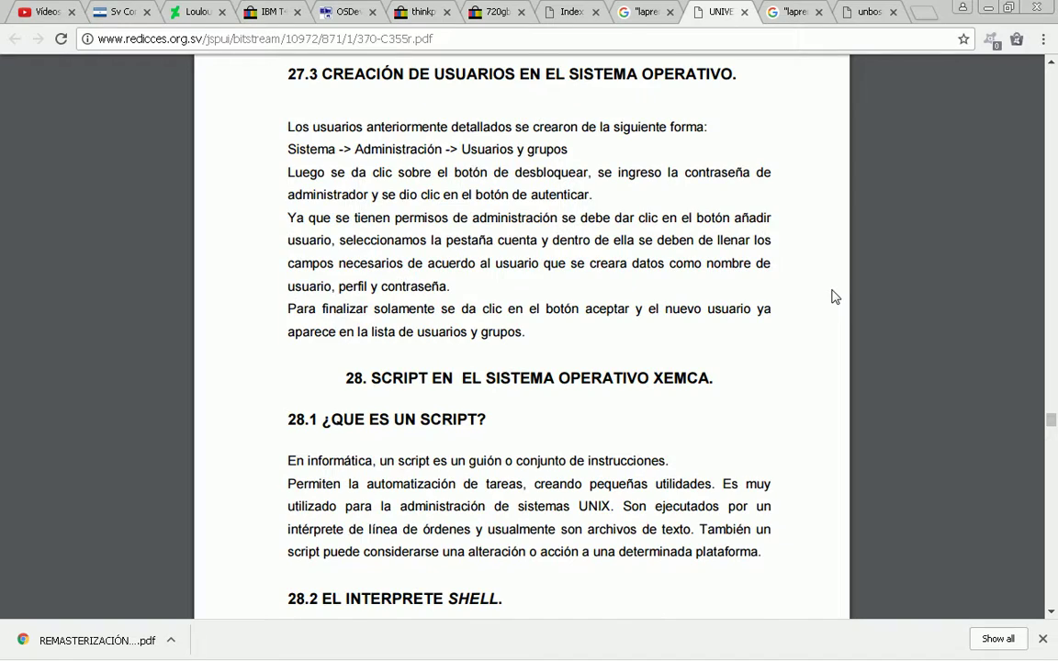
{"action": "scroll", "coordinate": [834, 297], "scroll_direction": "down", "scroll_amount": 9}
{"action": "scroll", "coordinate": [834, 296], "scroll_direction": "down", "scroll_amount": 1}
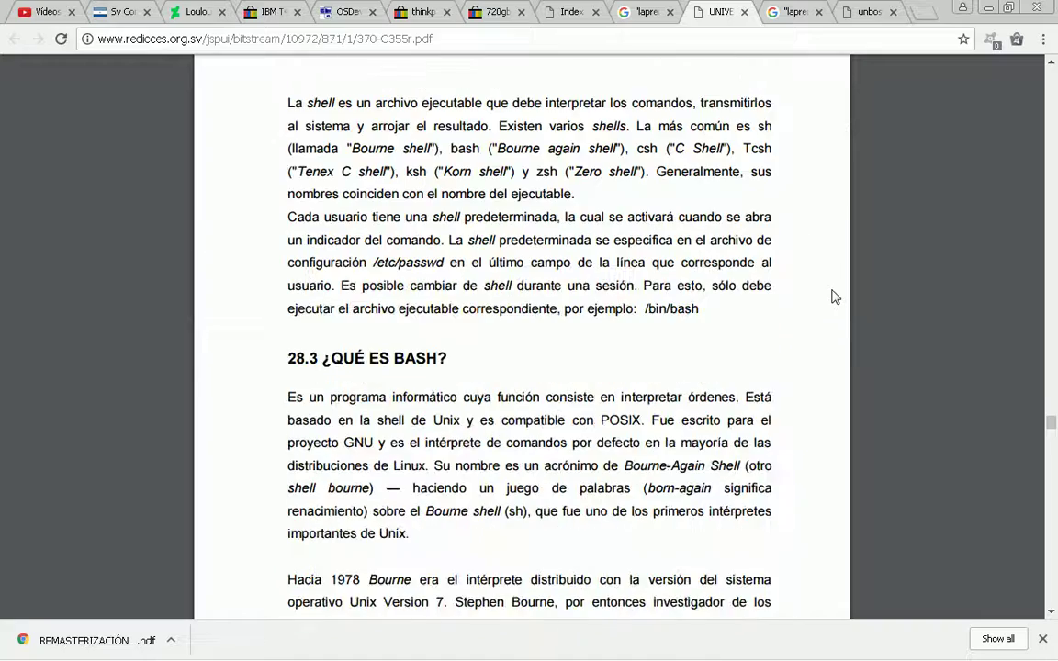
{"action": "scroll", "coordinate": [834, 297], "scroll_direction": "down", "scroll_amount": 10}
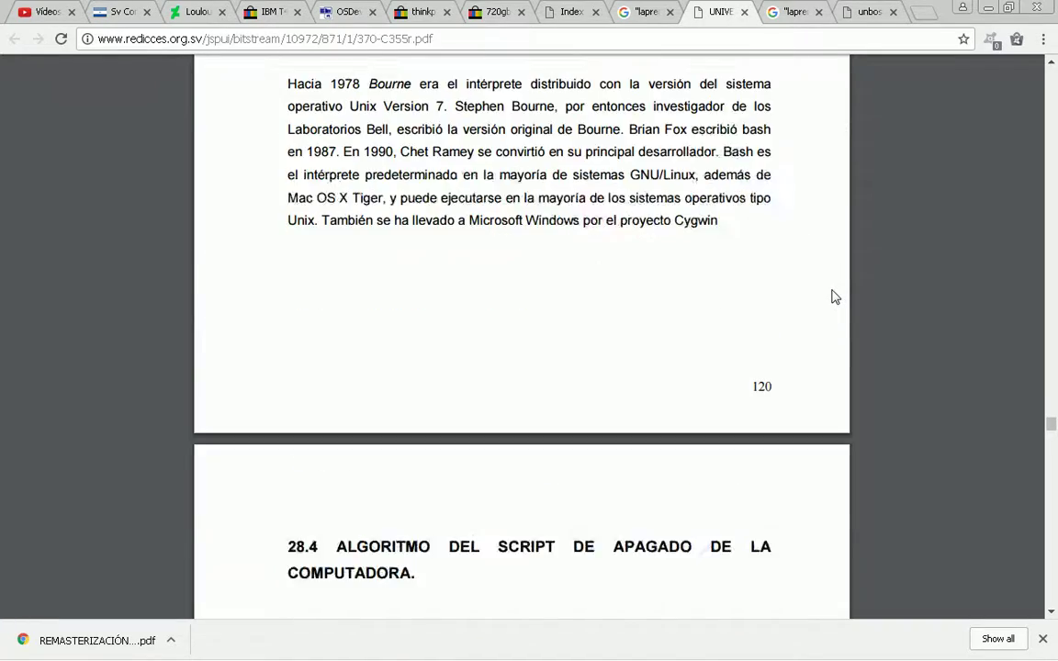
{"action": "scroll", "coordinate": [833, 296], "scroll_direction": "down", "scroll_amount": 9}
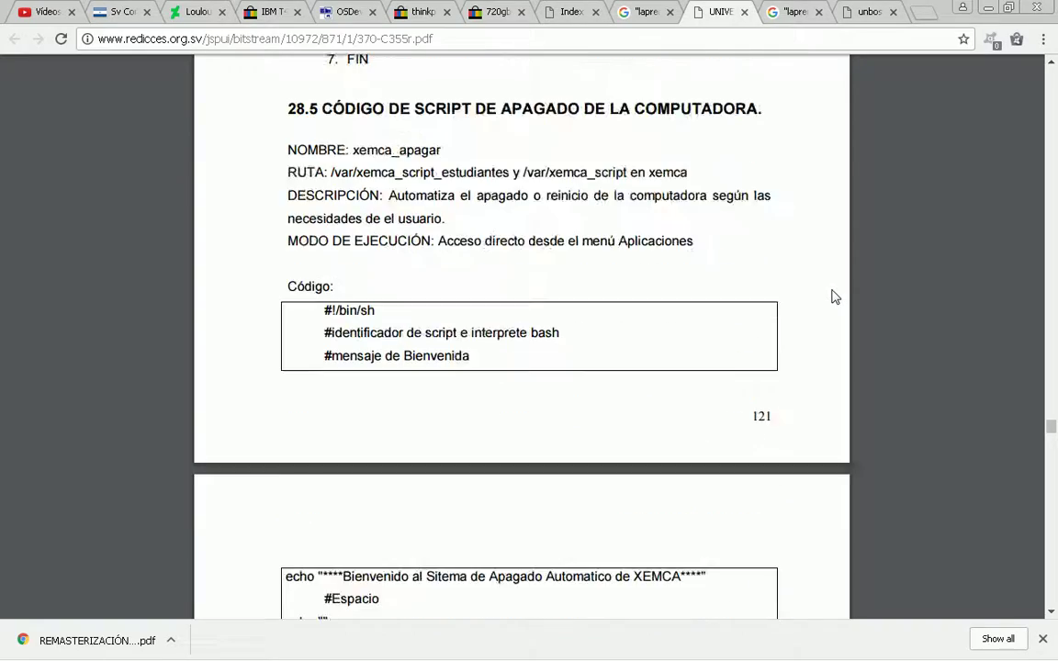
{"action": "scroll", "coordinate": [834, 296], "scroll_direction": "down", "scroll_amount": 9}
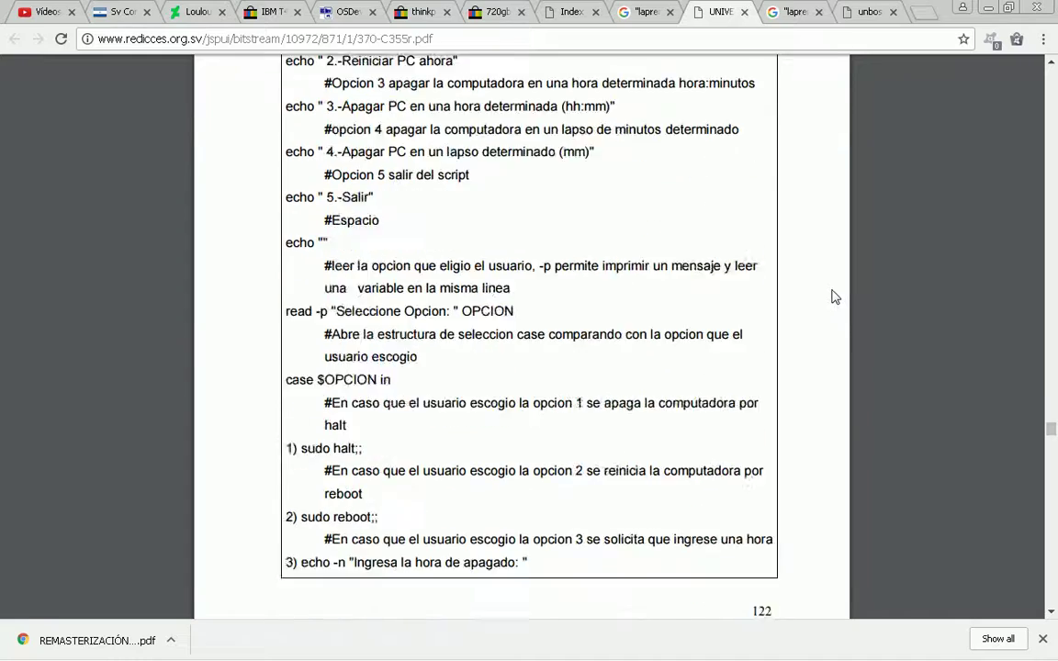
{"action": "scroll", "coordinate": [834, 297], "scroll_direction": "down", "scroll_amount": 10}
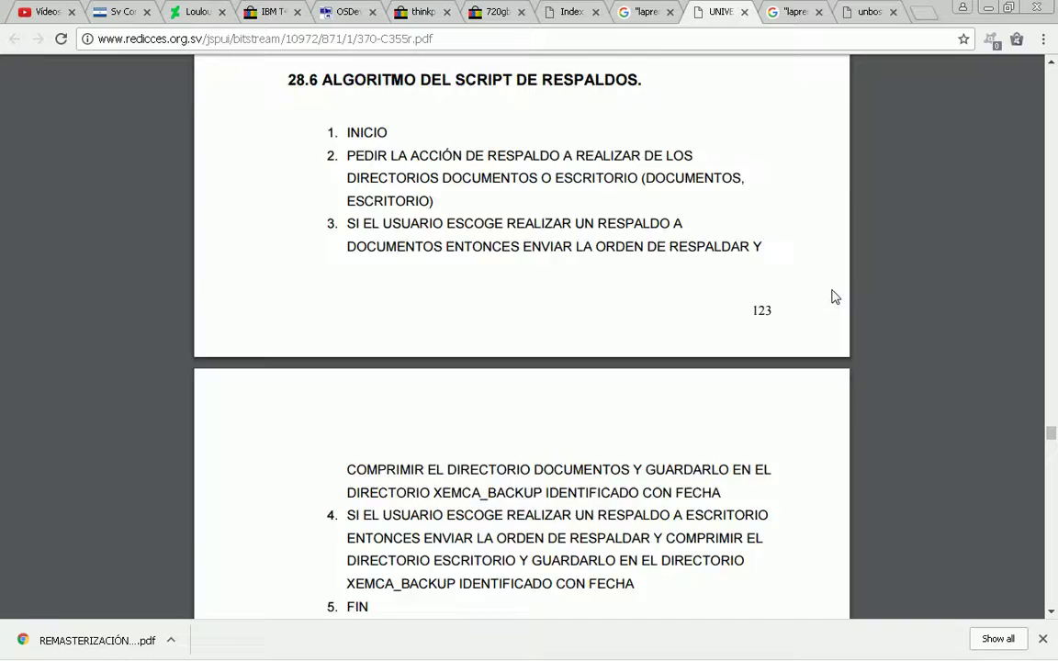
{"action": "scroll", "coordinate": [833, 296], "scroll_direction": "down", "scroll_amount": 12}
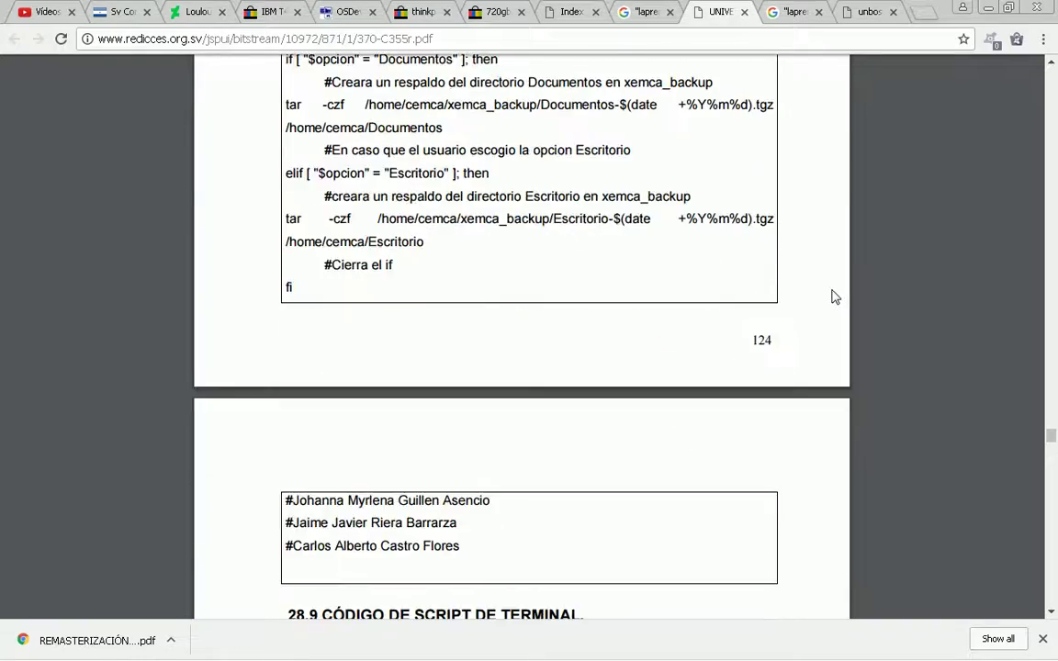
{"action": "scroll", "coordinate": [834, 296], "scroll_direction": "down", "scroll_amount": 10}
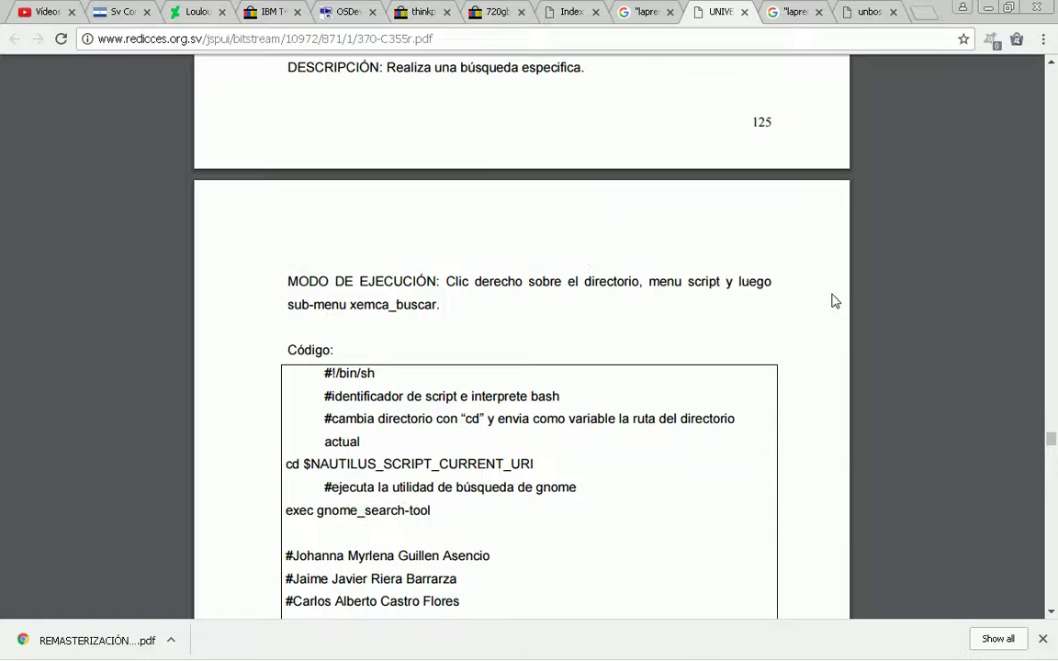
{"action": "scroll", "coordinate": [833, 496], "scroll_direction": "down", "scroll_amount": 1}
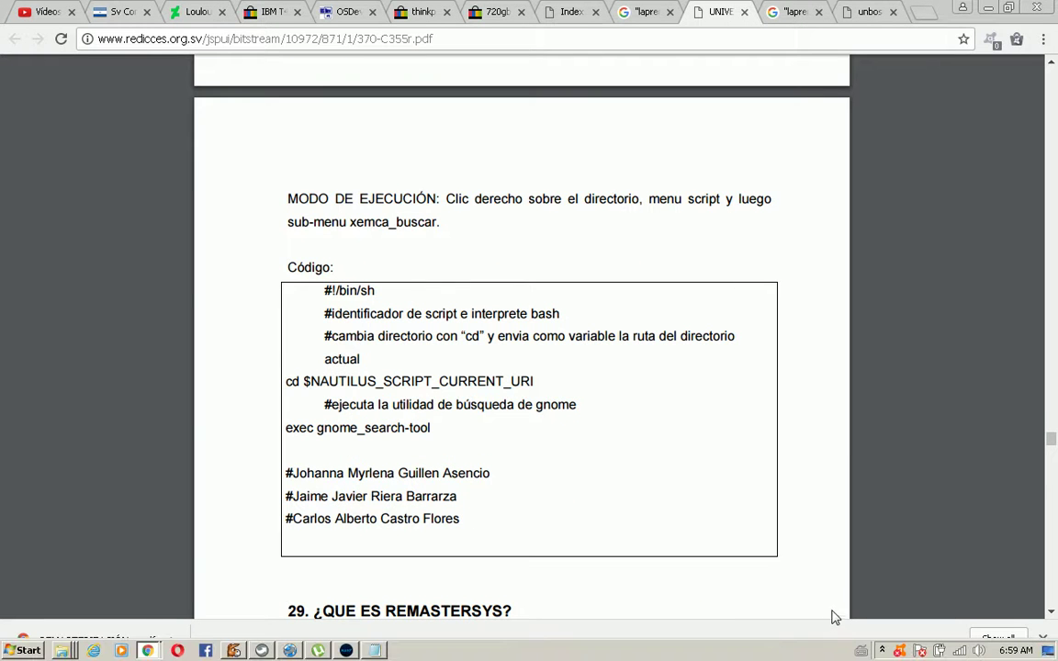
Skim chapter 29 on Remastersys, covering its installation, usage, working folders, image creation steps and temporary file cleanup.
{"action": "scroll", "coordinate": [833, 383], "scroll_direction": "down", "scroll_amount": 14}
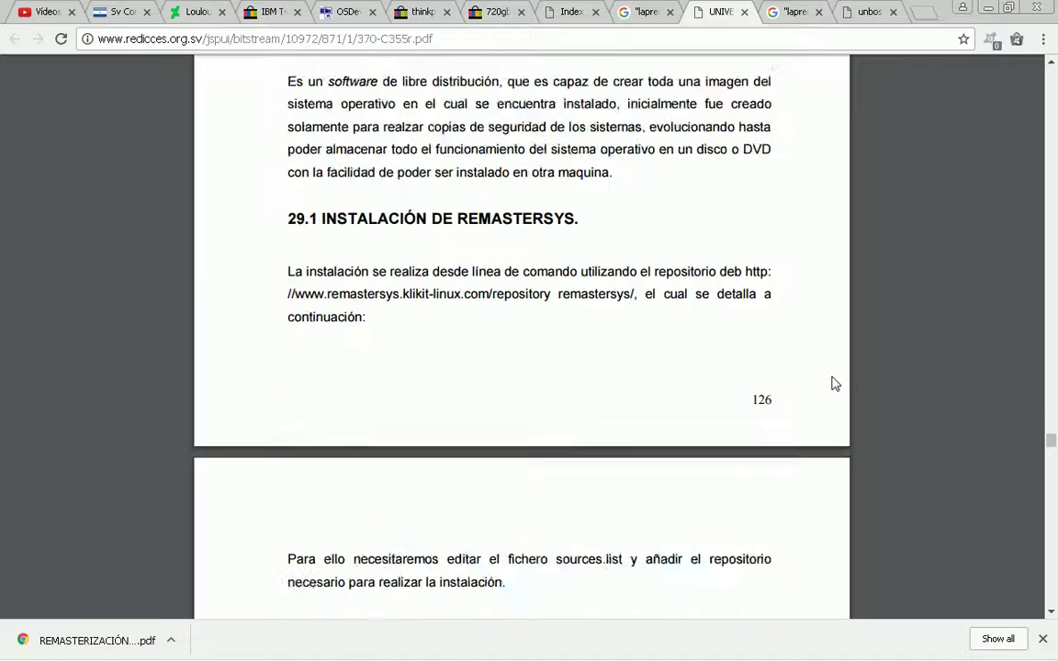
{"action": "scroll", "coordinate": [833, 384], "scroll_direction": "down", "scroll_amount": 11}
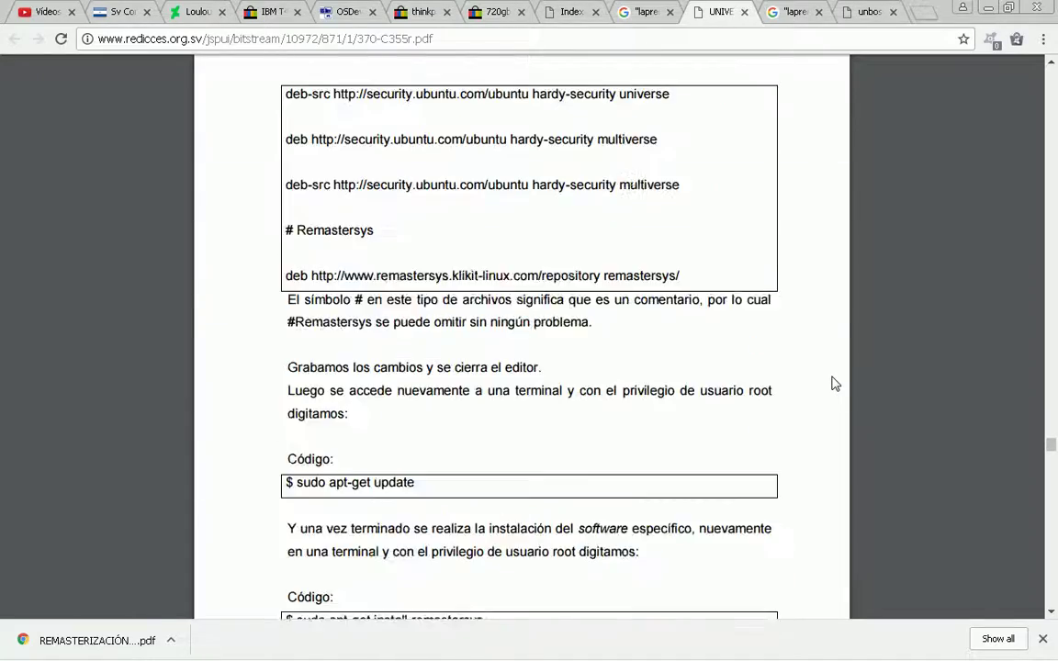
{"action": "scroll", "coordinate": [833, 384], "scroll_direction": "down", "scroll_amount": 10}
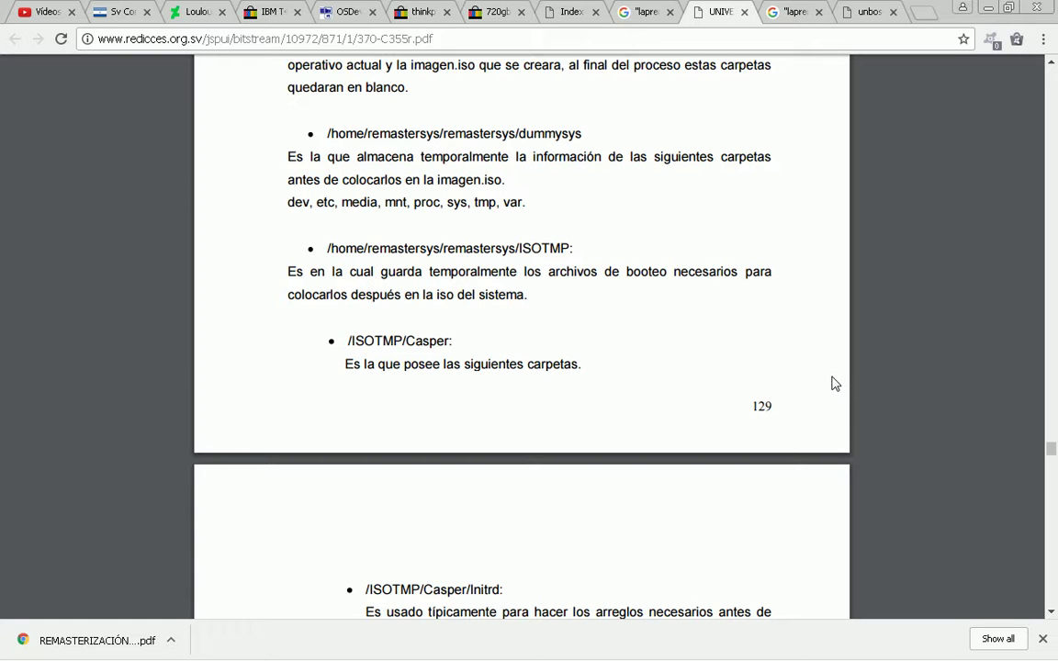
{"action": "scroll", "coordinate": [833, 384], "scroll_direction": "up", "scroll_amount": 10}
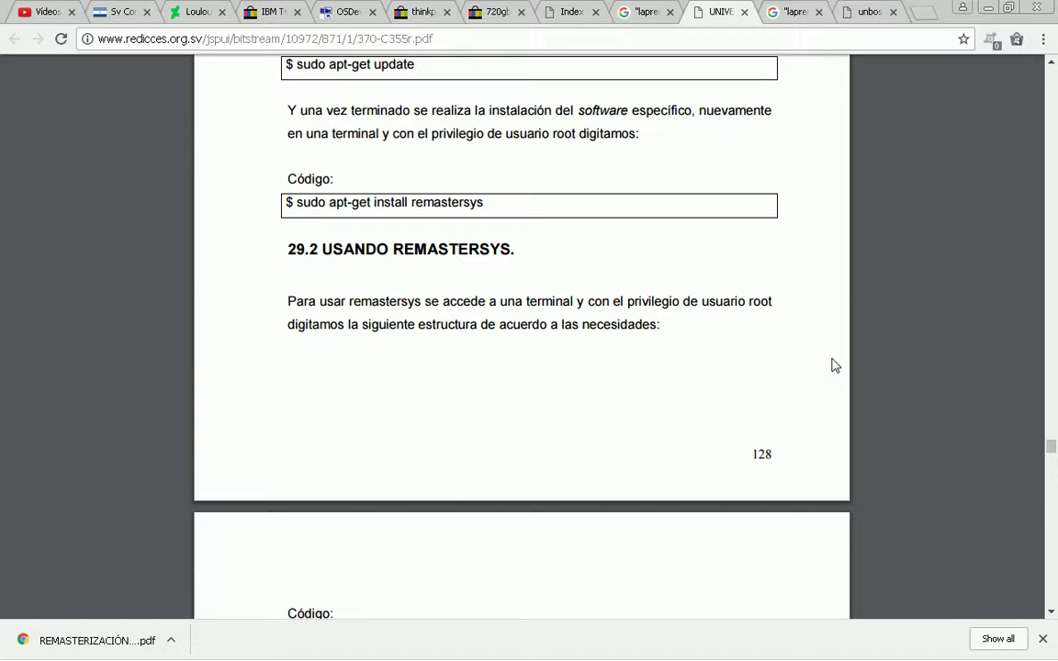
{"action": "scroll", "coordinate": [833, 366], "scroll_direction": "down", "scroll_amount": 15}
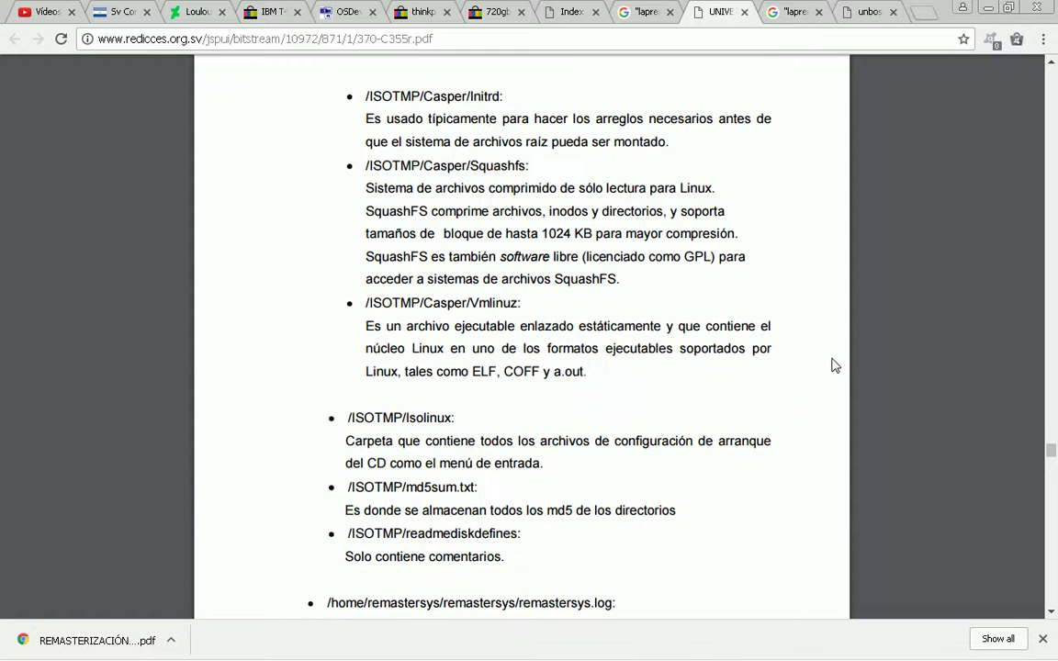
{"action": "scroll", "coordinate": [833, 366], "scroll_direction": "down", "scroll_amount": 16}
{"action": "scroll", "coordinate": [833, 366], "scroll_direction": "down", "scroll_amount": 5}
{"action": "scroll", "coordinate": [833, 365], "scroll_direction": "down", "scroll_amount": 5}
{"action": "scroll", "coordinate": [834, 366], "scroll_direction": "down", "scroll_amount": 15}
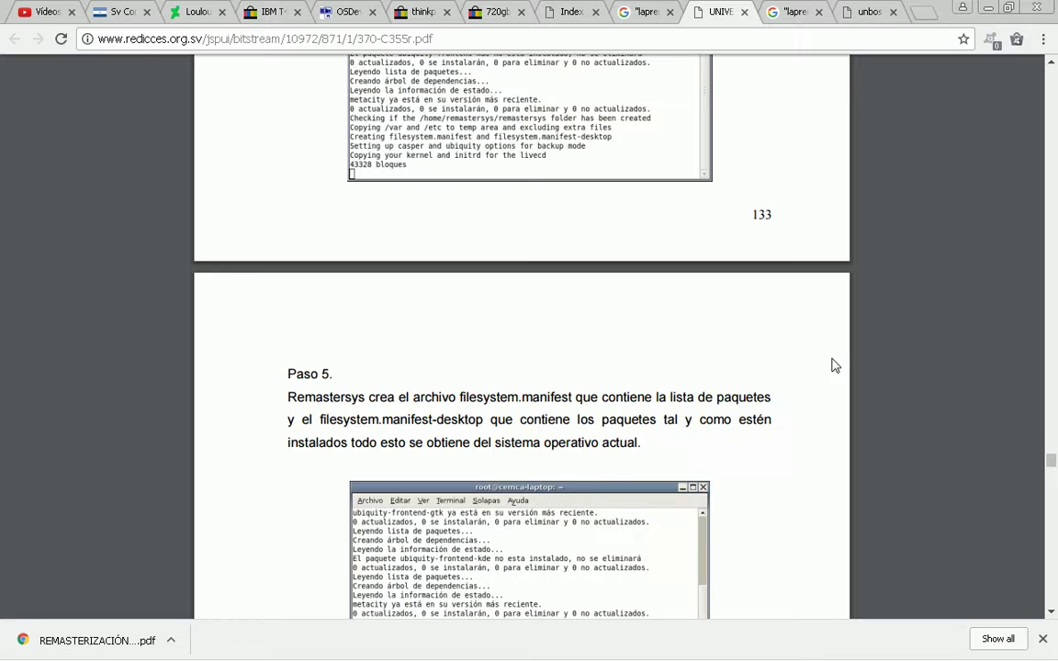
{"action": "scroll", "coordinate": [833, 365], "scroll_direction": "down", "scroll_amount": 5}
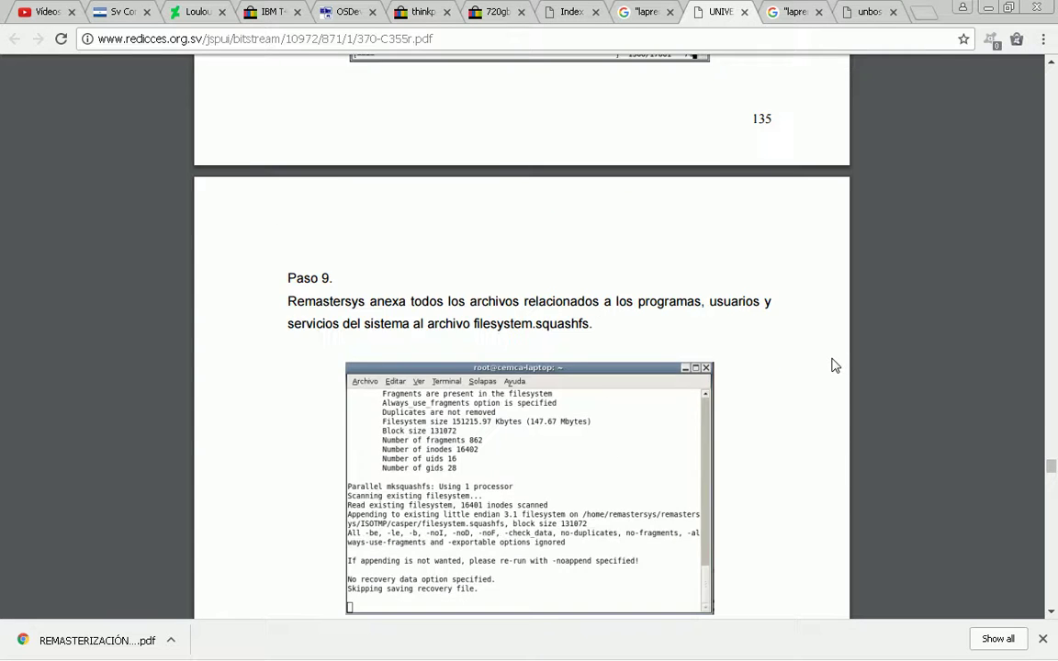
{"action": "scroll", "coordinate": [834, 365], "scroll_direction": "down", "scroll_amount": 10}
{"action": "scroll", "coordinate": [834, 365], "scroll_direction": "down", "scroll_amount": 15}
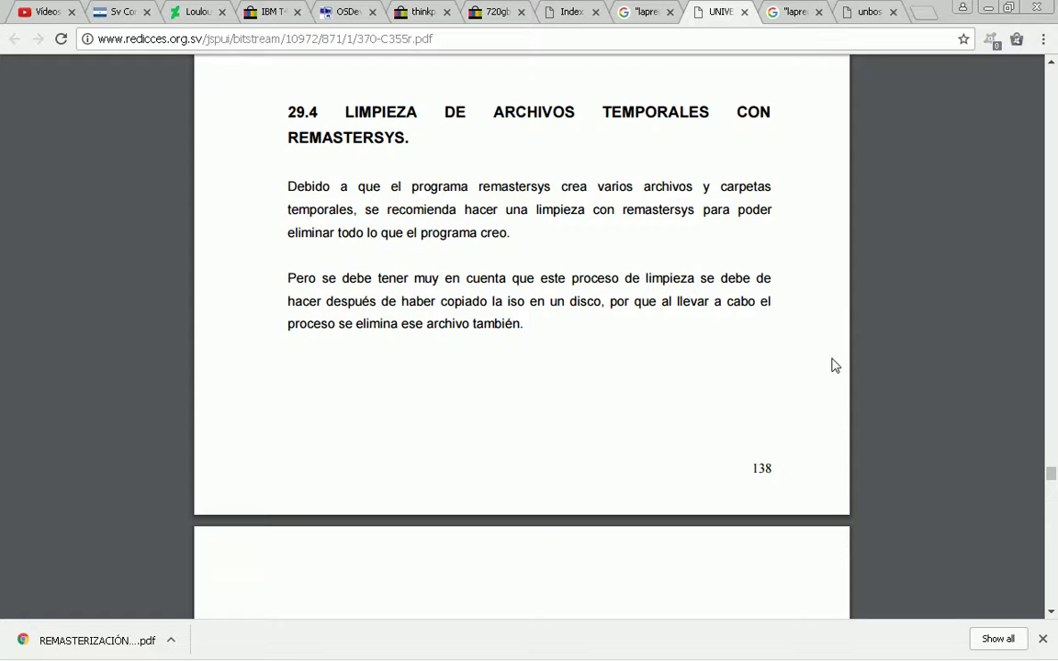
Review chapter 30's before-and-after comparison of Ubuntu and XEMCA, from the installation screens to the desktop and application menus.
{"action": "scroll", "coordinate": [834, 366], "scroll_direction": "down", "scroll_amount": 12}
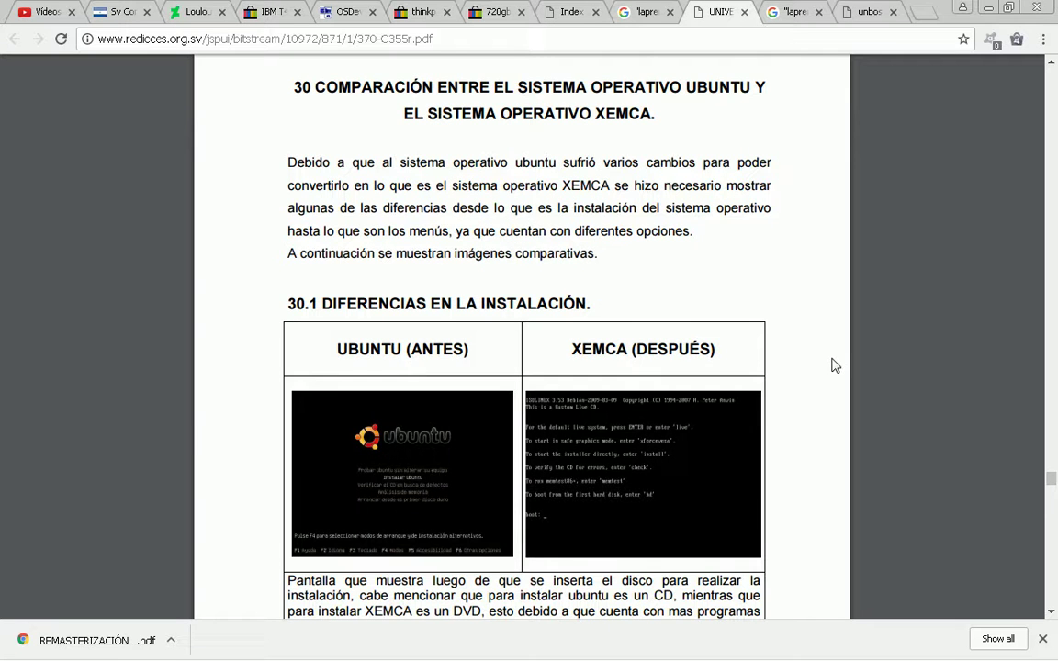
{"action": "scroll", "coordinate": [834, 365], "scroll_direction": "down", "scroll_amount": 6}
{"action": "scroll", "coordinate": [833, 365], "scroll_direction": "down", "scroll_amount": 12}
{"action": "scroll", "coordinate": [833, 366], "scroll_direction": "down", "scroll_amount": 18}
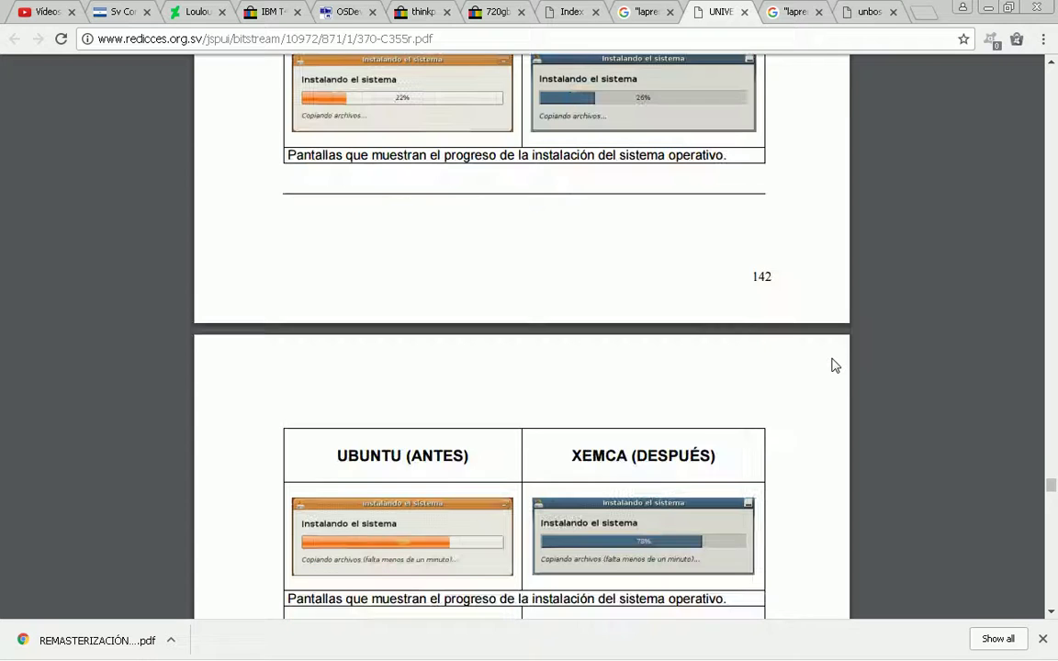
{"action": "scroll", "coordinate": [833, 366], "scroll_direction": "down", "scroll_amount": 6}
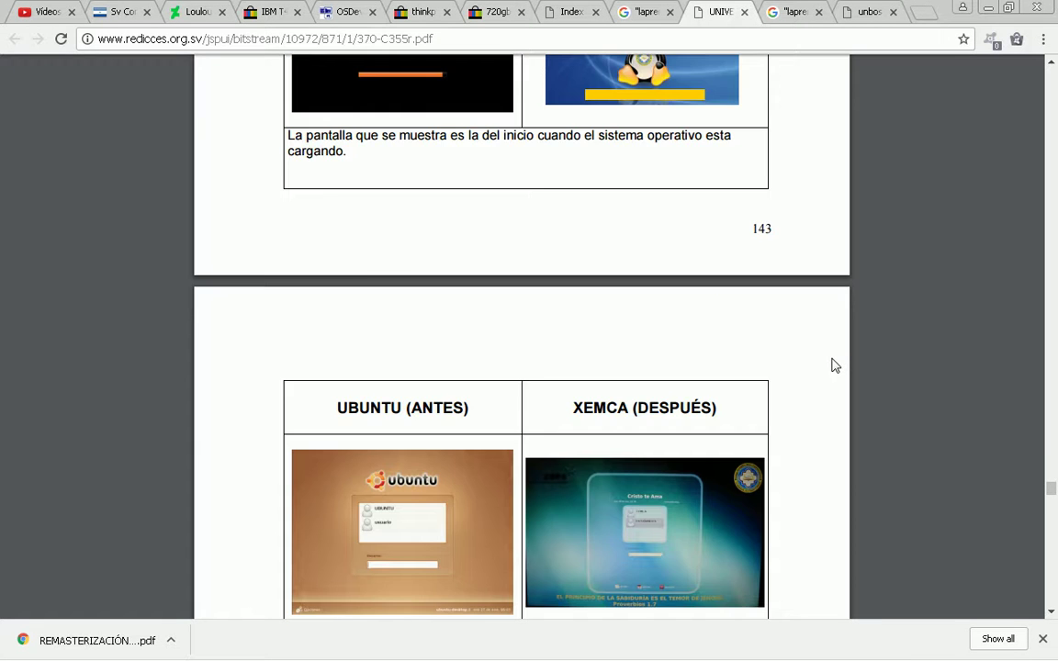
{"action": "scroll", "coordinate": [834, 366], "scroll_direction": "down", "scroll_amount": 6}
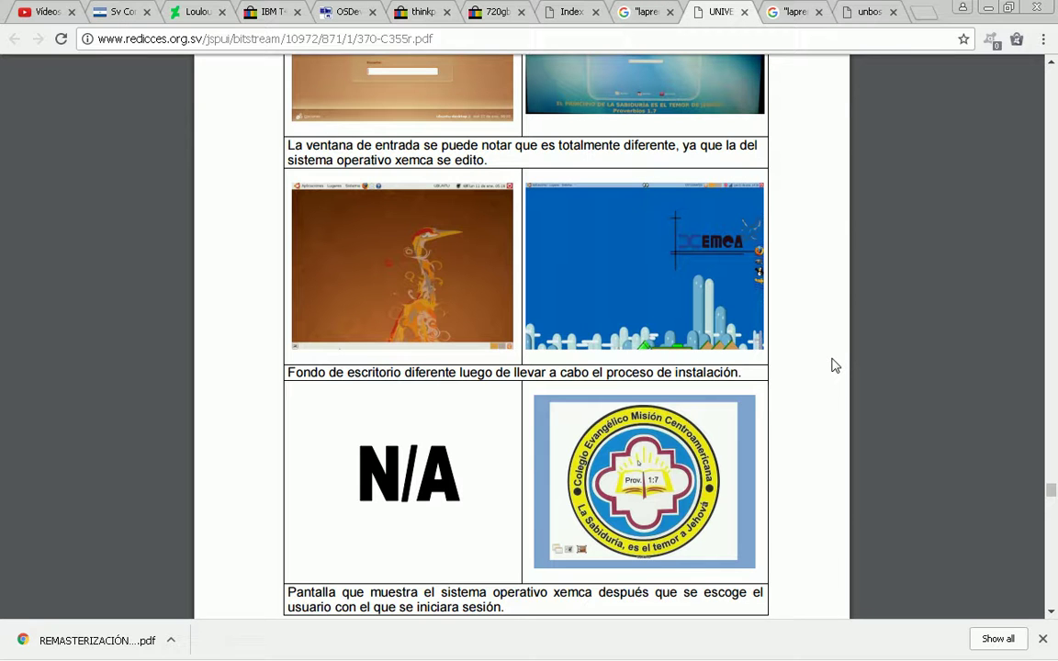
{"action": "scroll", "coordinate": [834, 366], "scroll_direction": "down", "scroll_amount": 6}
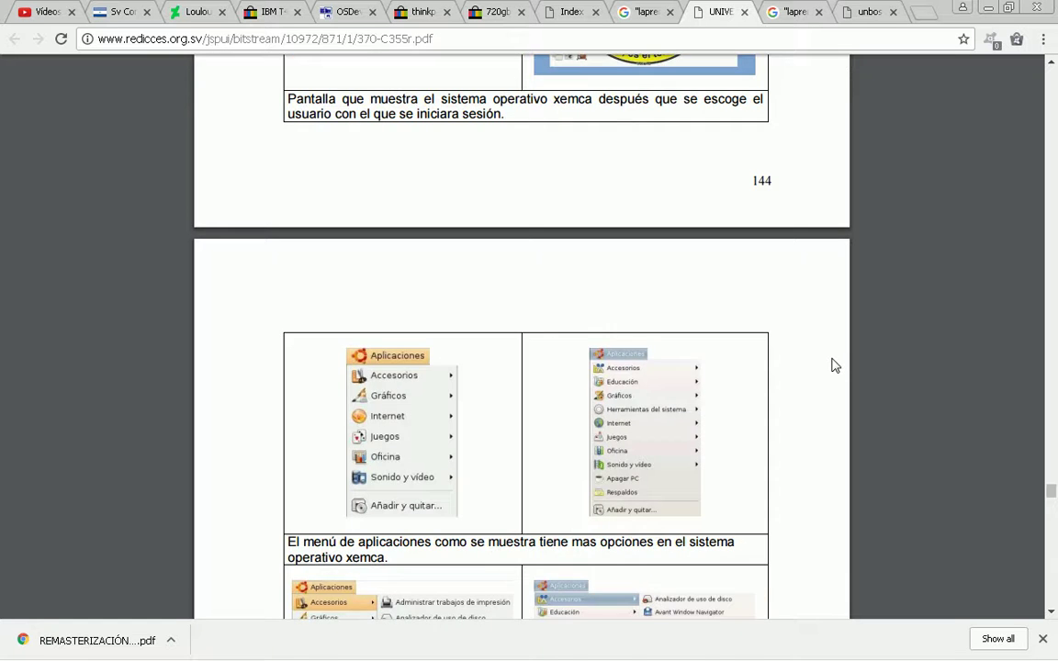
{"action": "scroll", "coordinate": [833, 366], "scroll_direction": "down", "scroll_amount": 6}
{"action": "scroll", "coordinate": [834, 365], "scroll_direction": "down", "scroll_amount": 6}
{"action": "scroll", "coordinate": [833, 365], "scroll_direction": "down", "scroll_amount": 6}
{"action": "scroll", "coordinate": [834, 365], "scroll_direction": "down", "scroll_amount": 6}
{"action": "scroll", "coordinate": [833, 365], "scroll_direction": "down", "scroll_amount": 6}
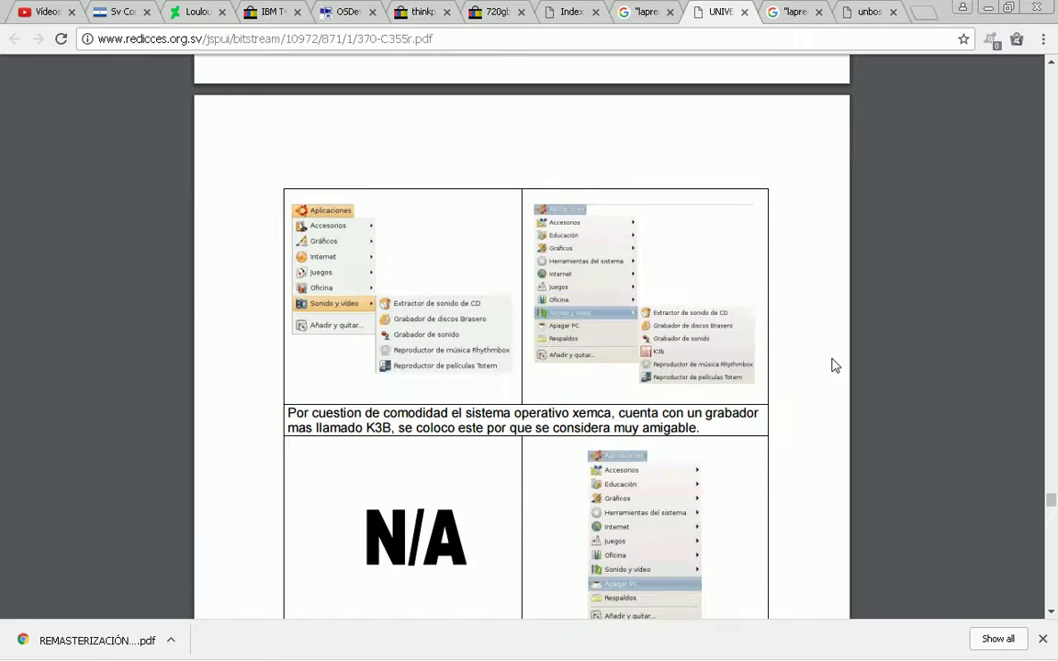
{"action": "scroll", "coordinate": [834, 366], "scroll_direction": "down", "scroll_amount": 6}
{"action": "scroll", "coordinate": [834, 366], "scroll_direction": "down", "scroll_amount": 6}
{"action": "scroll", "coordinate": [833, 365], "scroll_direction": "down", "scroll_amount": 6}
Skim the thesis's conclusion, recommendations and bibliography, continuing into the list of online sources.
{"action": "scroll", "coordinate": [834, 366], "scroll_direction": "down", "scroll_amount": 18}
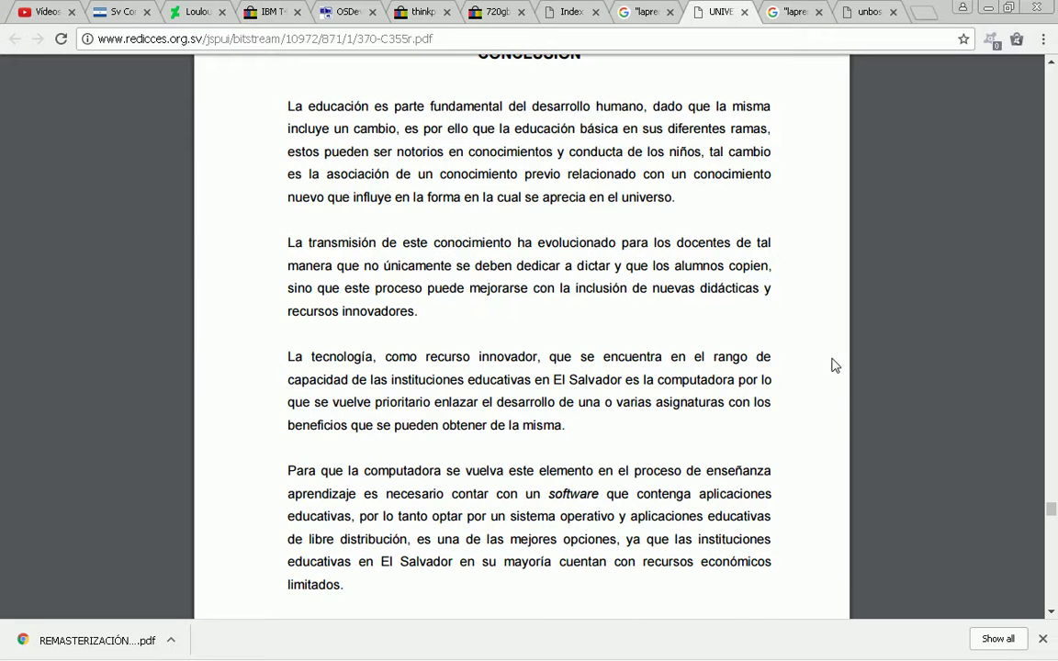
{"action": "scroll", "coordinate": [833, 366], "scroll_direction": "down", "scroll_amount": 15}
{"action": "scroll", "coordinate": [834, 365], "scroll_direction": "down", "scroll_amount": 5}
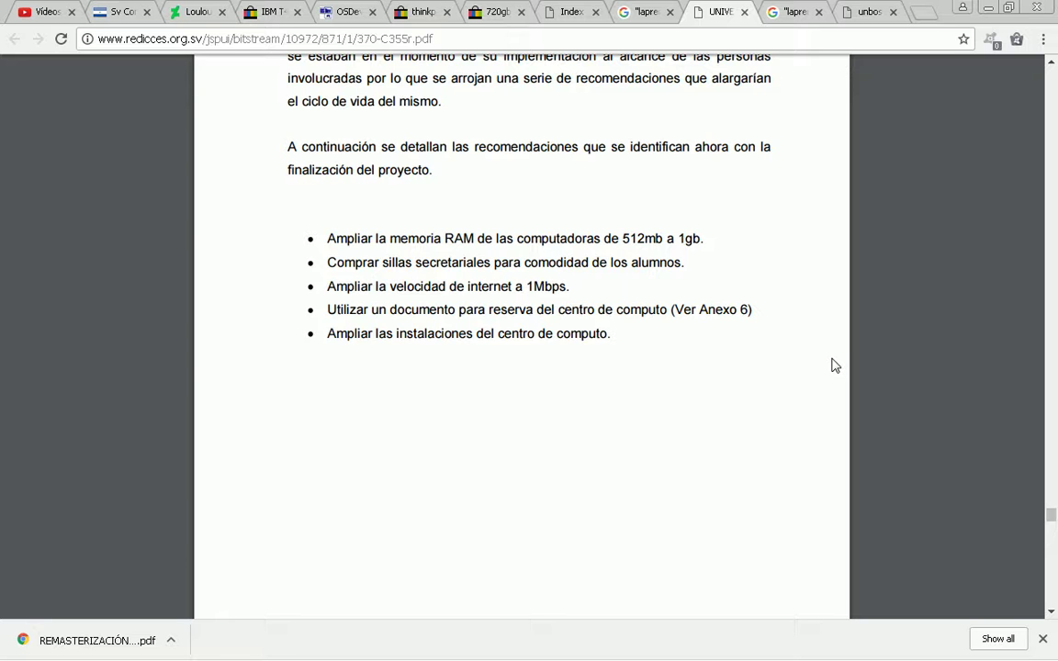
{"action": "scroll", "coordinate": [835, 365], "scroll_direction": "down", "scroll_amount": 5}
{"action": "scroll", "coordinate": [834, 366], "scroll_direction": "down", "scroll_amount": 10}
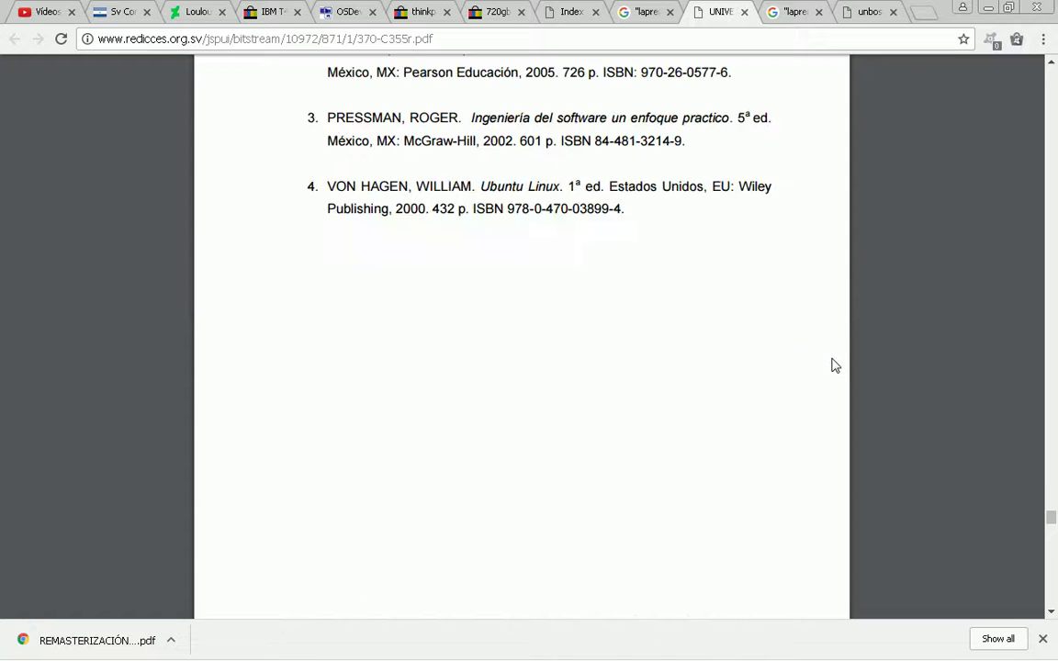
{"action": "scroll", "coordinate": [834, 366], "scroll_direction": "down", "scroll_amount": 5}
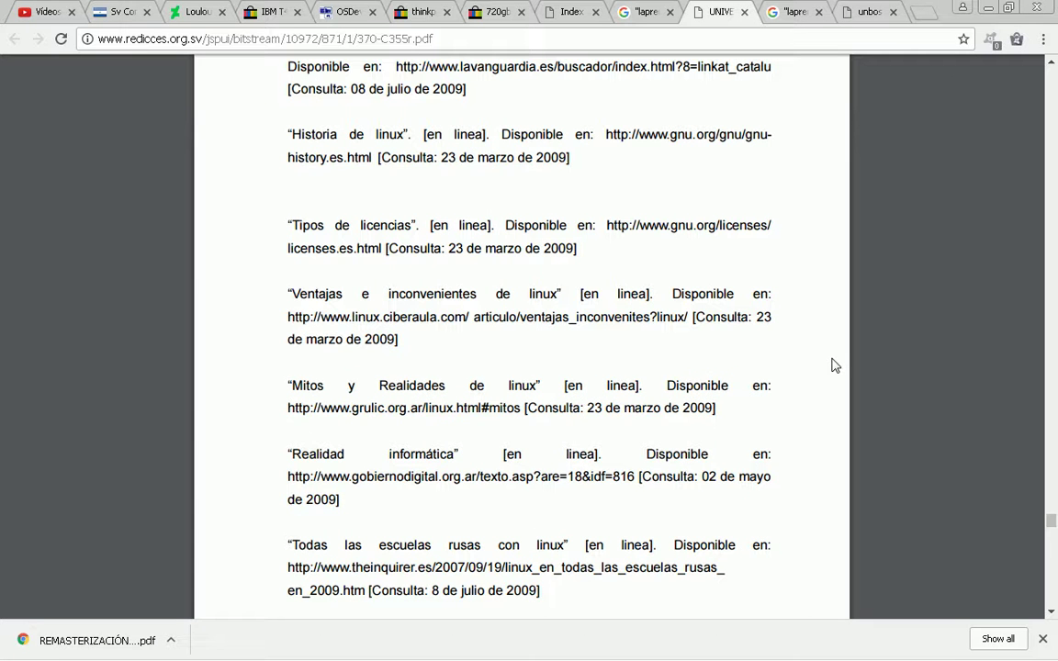
Skim the remaining online sources in the bibliography and the thesis's alphabetical glossary of terms.
{"action": "scroll", "coordinate": [835, 366], "scroll_direction": "down", "scroll_amount": 5}
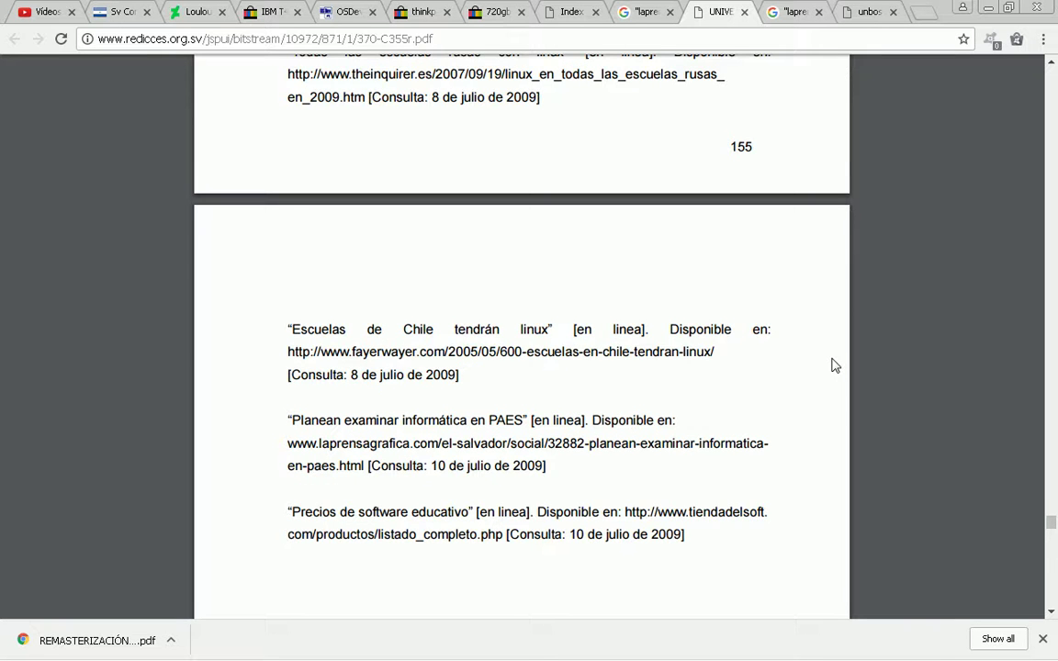
{"action": "scroll", "coordinate": [835, 365], "scroll_direction": "down", "scroll_amount": 10}
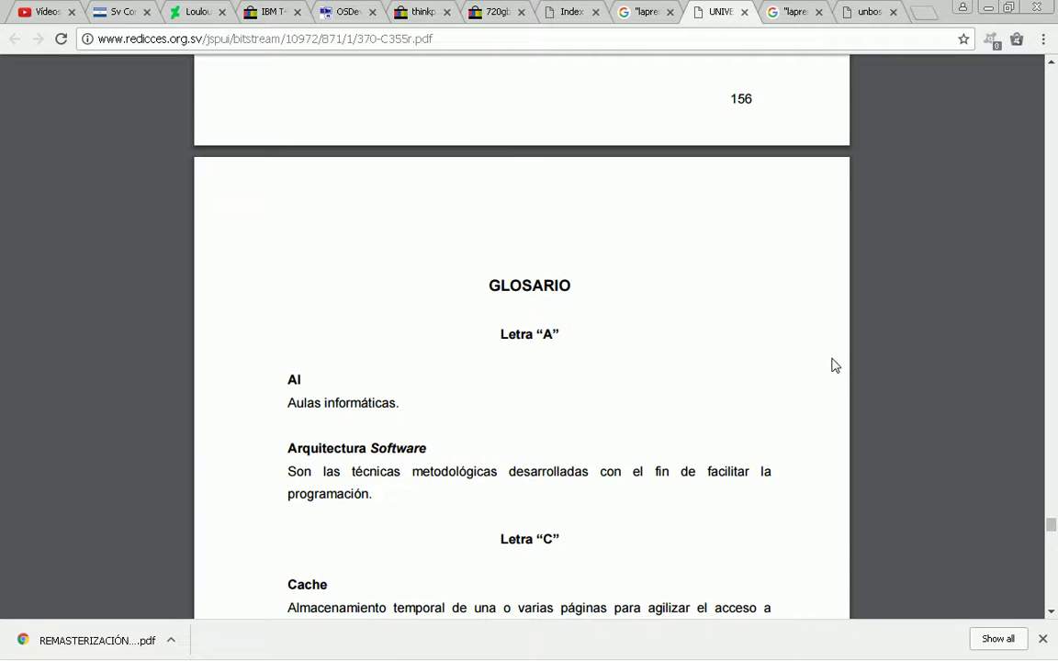
{"action": "scroll", "coordinate": [835, 365], "scroll_direction": "down", "scroll_amount": 10}
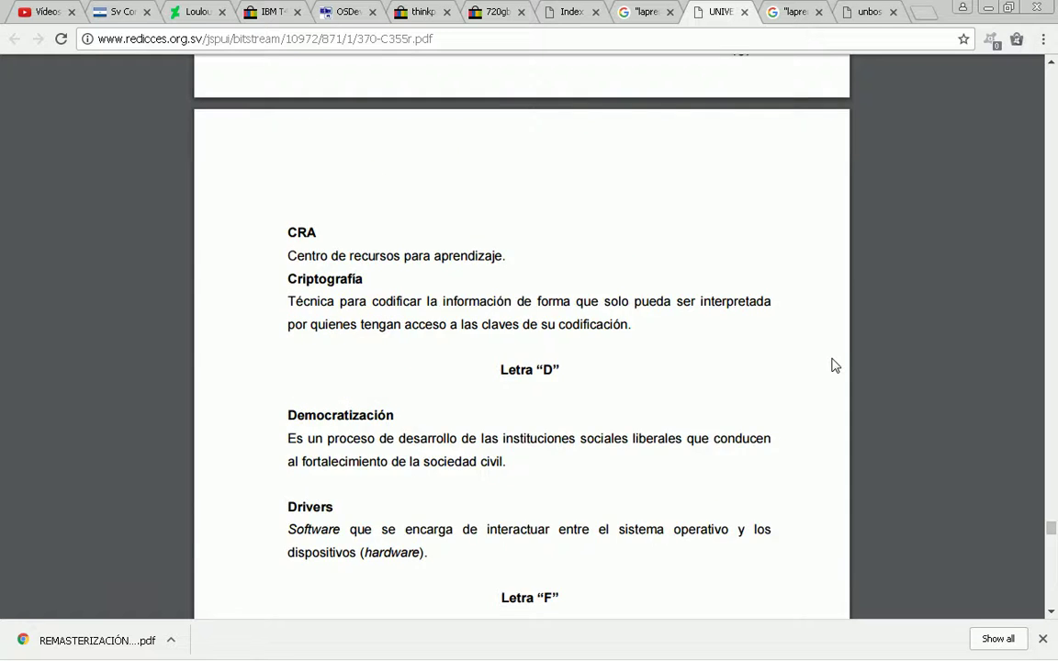
{"action": "scroll", "coordinate": [835, 366], "scroll_direction": "down", "scroll_amount": 5}
{"action": "scroll", "coordinate": [835, 365], "scroll_direction": "down", "scroll_amount": 20}
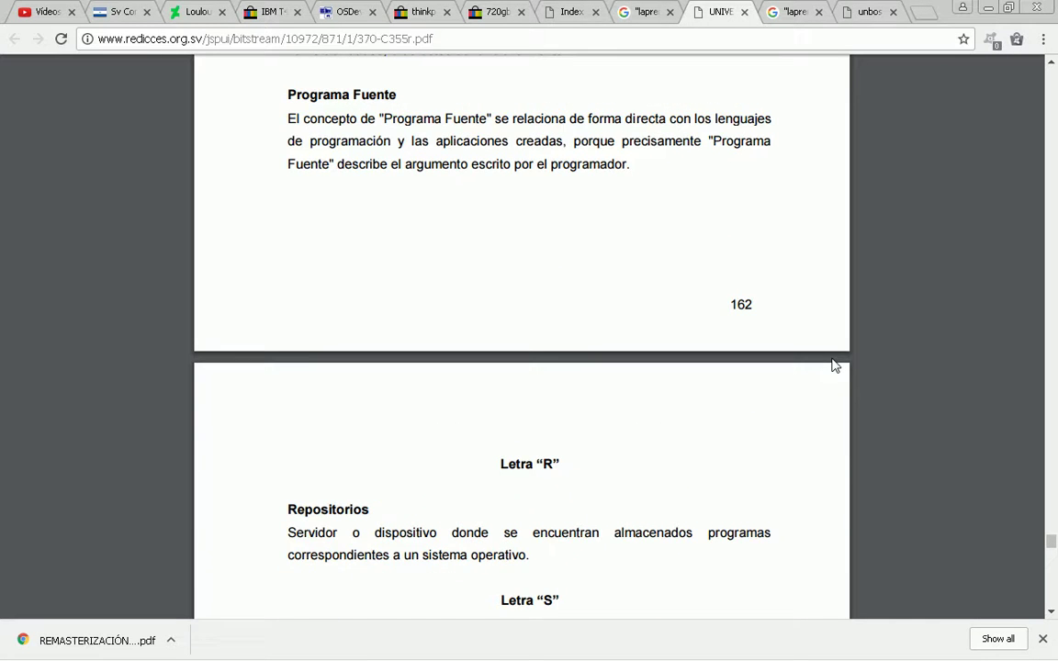
{"action": "scroll", "coordinate": [834, 366], "scroll_direction": "down", "scroll_amount": 5}
Skim the first annexes, from the computing centre diagram through the teacher questionnaire to the Anexo 6 reservation sheet.
{"action": "scroll", "coordinate": [835, 365], "scroll_direction": "down", "scroll_amount": 10}
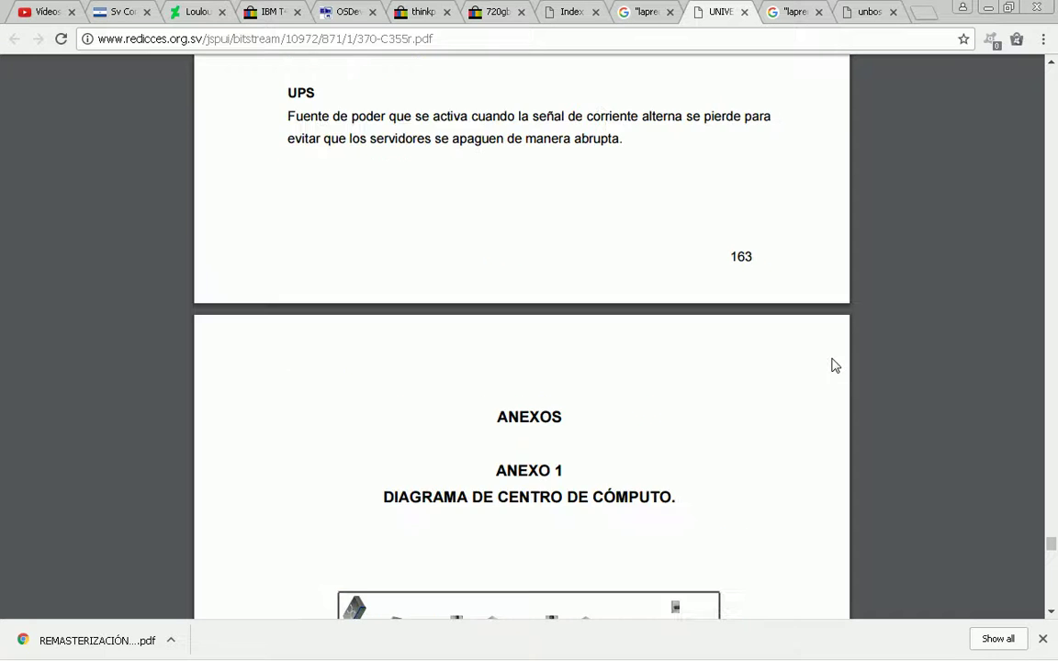
{"action": "scroll", "coordinate": [835, 366], "scroll_direction": "down", "scroll_amount": 18}
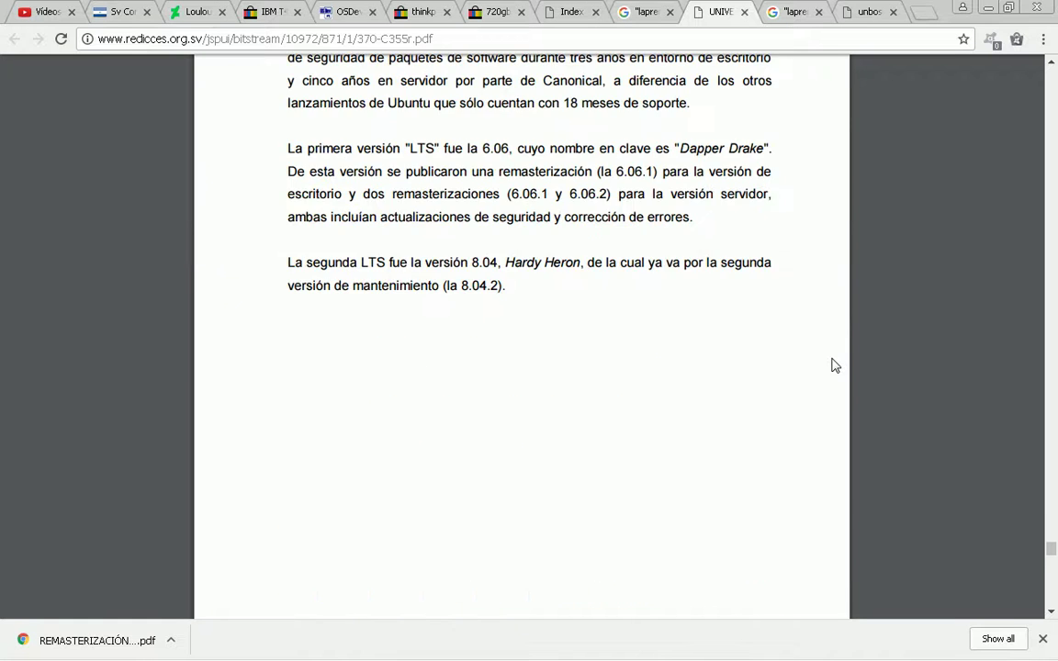
{"action": "scroll", "coordinate": [834, 365], "scroll_direction": "down", "scroll_amount": 20}
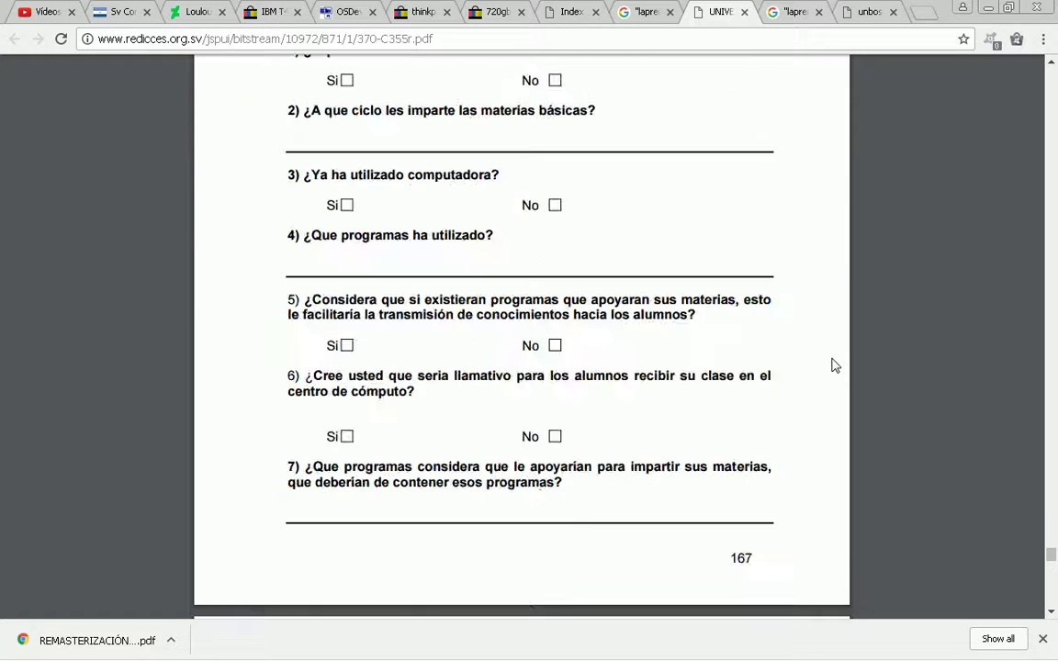
{"action": "scroll", "coordinate": [835, 365], "scroll_direction": "down", "scroll_amount": 20}
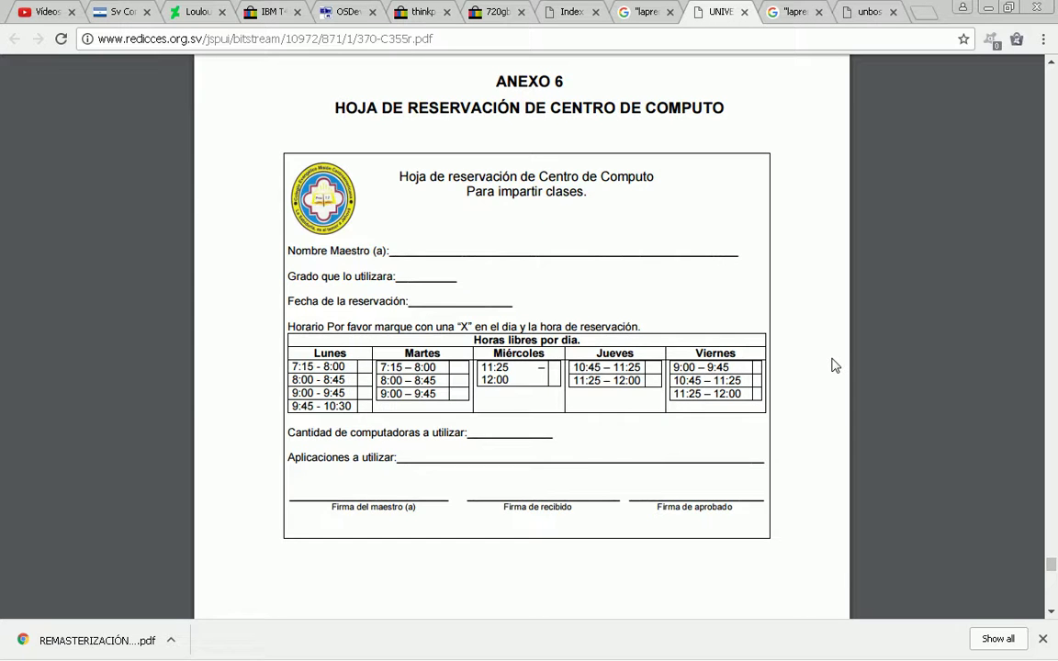
Review the XEMCA operating system installation steps in the annexes, continuing to the Anexo 8 Ubuntu Linux timeline.
{"action": "scroll", "coordinate": [835, 365], "scroll_direction": "down", "scroll_amount": 10}
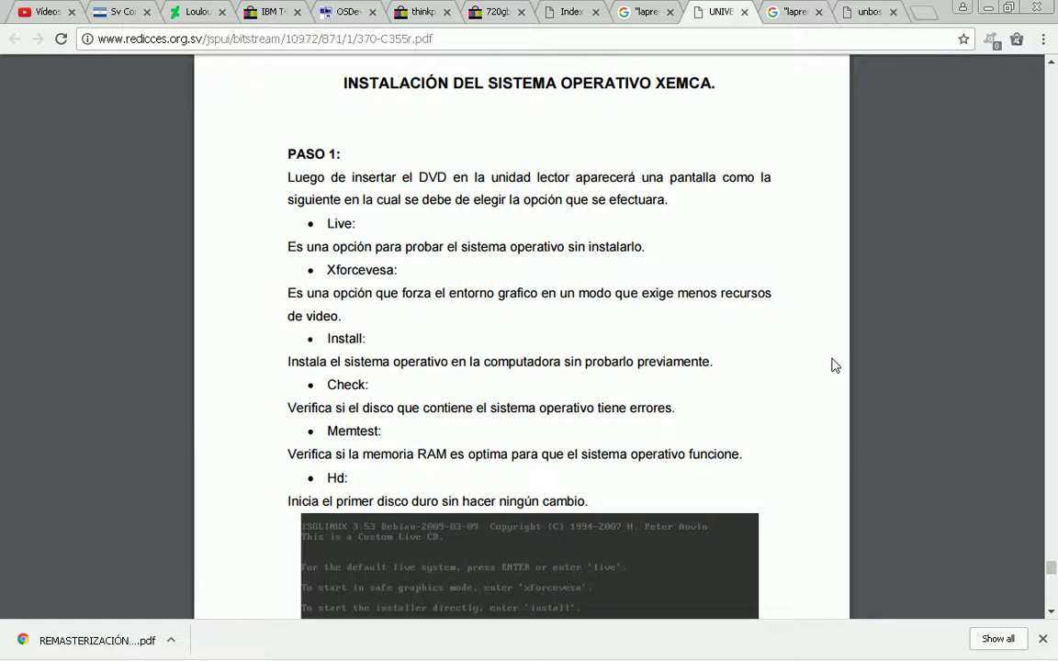
{"action": "scroll", "coordinate": [835, 366], "scroll_direction": "down", "scroll_amount": 10}
{"action": "scroll", "coordinate": [834, 365], "scroll_direction": "up", "scroll_amount": 10}
{"action": "scroll", "coordinate": [834, 366], "scroll_direction": "down", "scroll_amount": 20}
{"action": "scroll", "coordinate": [834, 366], "scroll_direction": "up", "scroll_amount": 20}
{"action": "scroll", "coordinate": [835, 366], "scroll_direction": "down", "scroll_amount": 10}
{"action": "scroll", "coordinate": [834, 366], "scroll_direction": "up", "scroll_amount": 20}
{"action": "scroll", "coordinate": [835, 365], "scroll_direction": "down", "scroll_amount": 20}
{"action": "scroll", "coordinate": [834, 365], "scroll_direction": "down", "scroll_amount": 20}
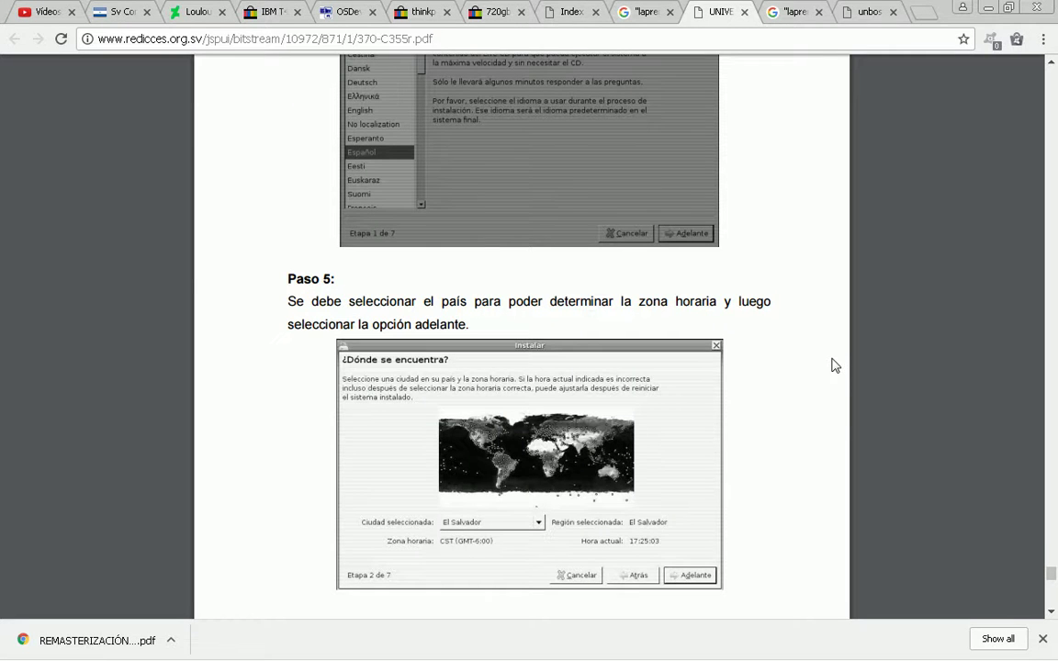
{"action": "scroll", "coordinate": [835, 366], "scroll_direction": "down", "scroll_amount": 20}
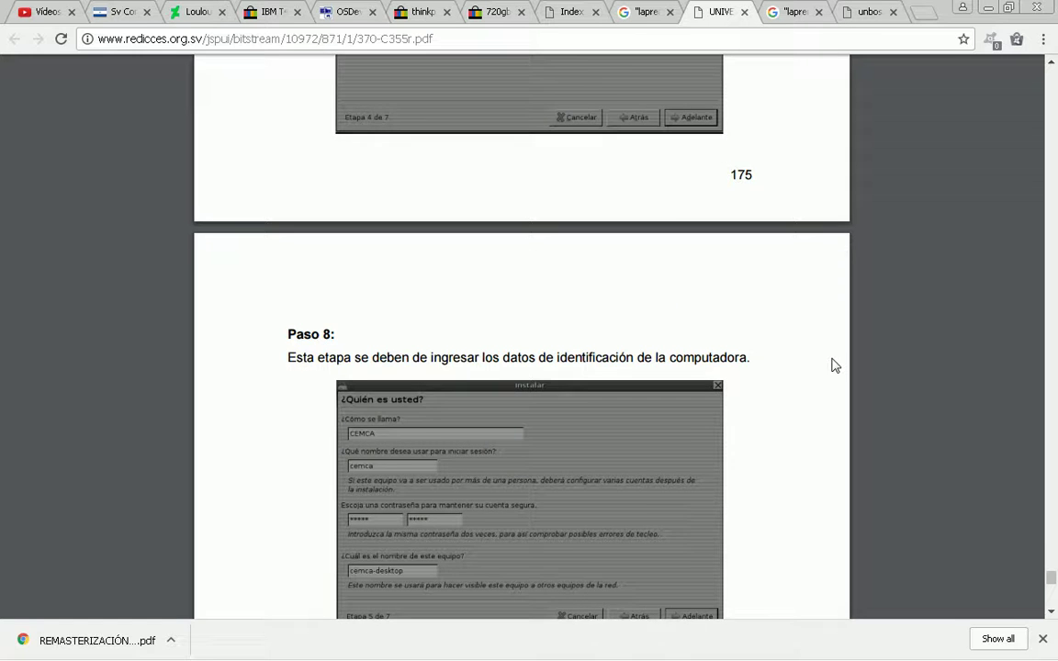
{"action": "scroll", "coordinate": [835, 365], "scroll_direction": "down", "scroll_amount": 20}
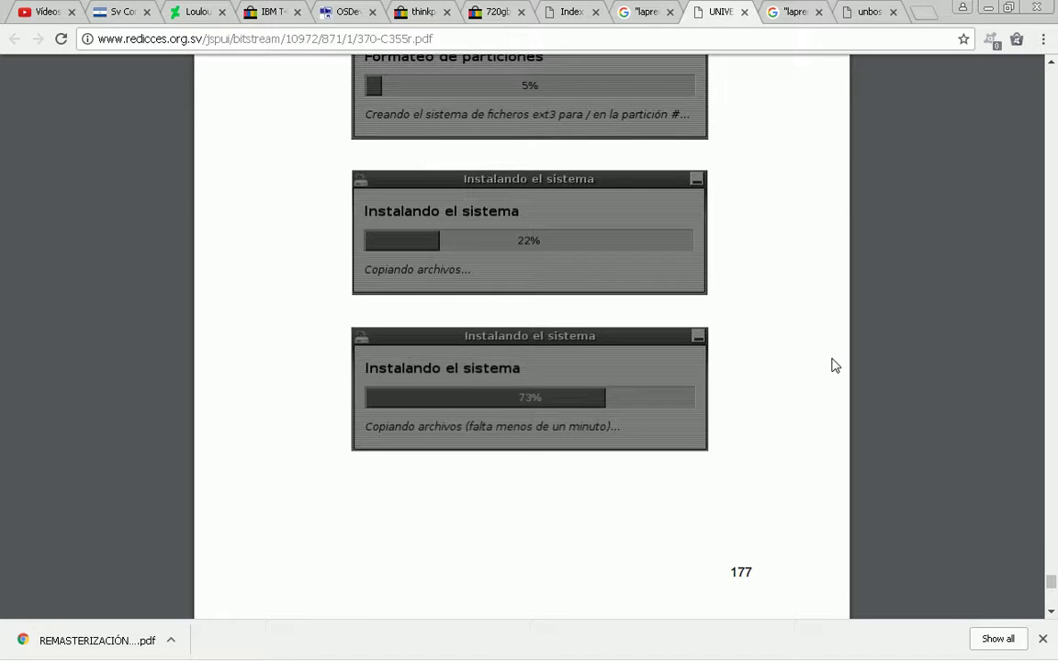
{"action": "scroll", "coordinate": [834, 366], "scroll_direction": "down", "scroll_amount": 6}
{"action": "scroll", "coordinate": [834, 366], "scroll_direction": "down", "scroll_amount": 16}
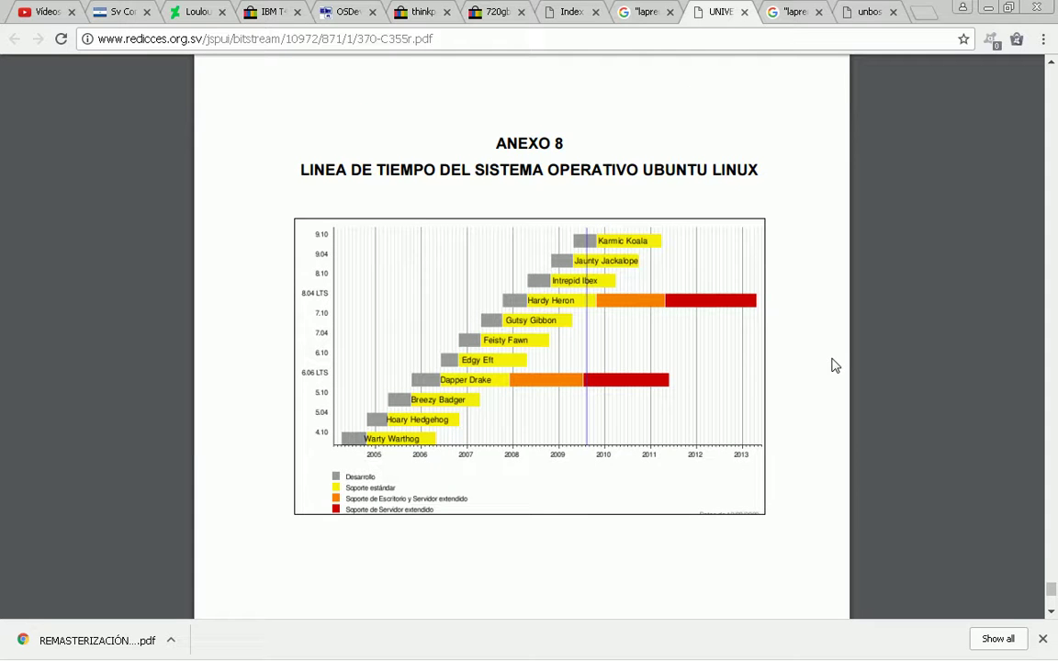
Skim the indexes of tables and graphics at the end of the thesis, and return to its first page.
{"action": "scroll", "coordinate": [835, 365], "scroll_direction": "down", "scroll_amount": 10}
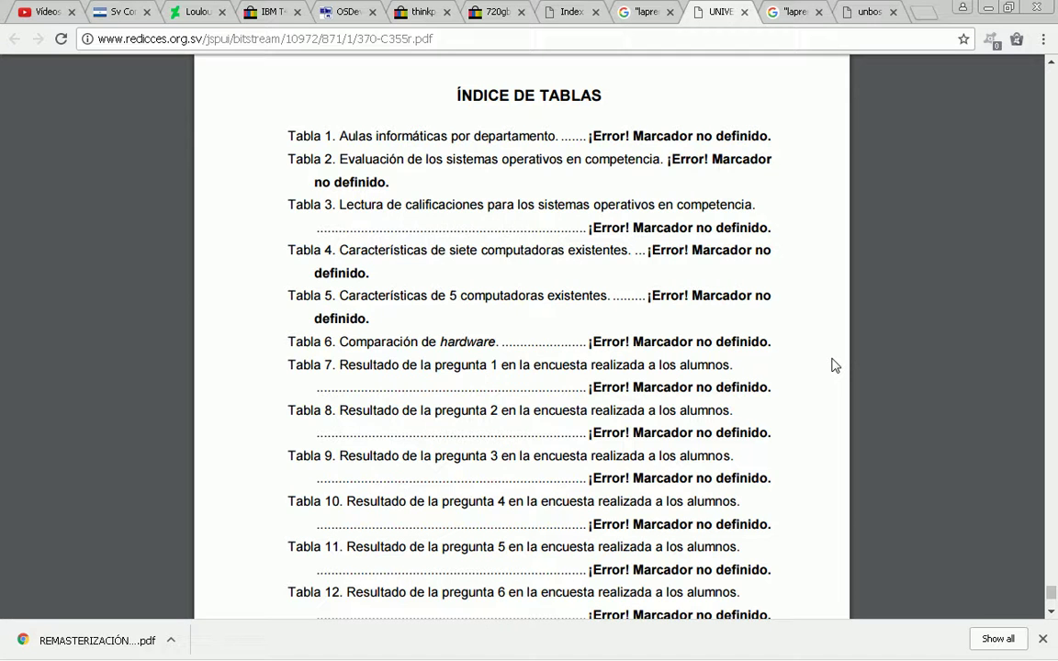
{"action": "scroll", "coordinate": [834, 366], "scroll_direction": "down", "scroll_amount": 6}
{"action": "scroll", "coordinate": [834, 365], "scroll_direction": "down", "scroll_amount": 11}
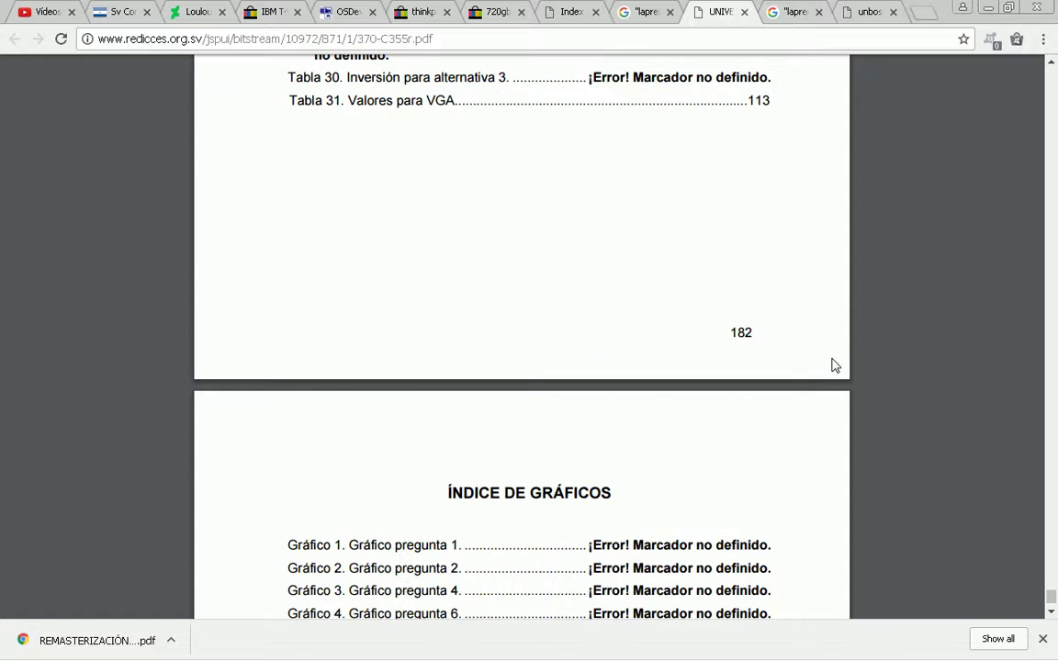
{"action": "scroll", "coordinate": [835, 365], "scroll_direction": "down", "scroll_amount": 5}
{"action": "scroll", "coordinate": [835, 366], "scroll_direction": "up", "scroll_amount": 18}
{"action": "scroll", "coordinate": [834, 366], "scroll_direction": "down", "scroll_amount": 8}
{"action": "scroll", "coordinate": [835, 366], "scroll_direction": "down", "scroll_amount": 10}
{"action": "scroll", "coordinate": [834, 365], "scroll_direction": "down", "scroll_amount": 4}
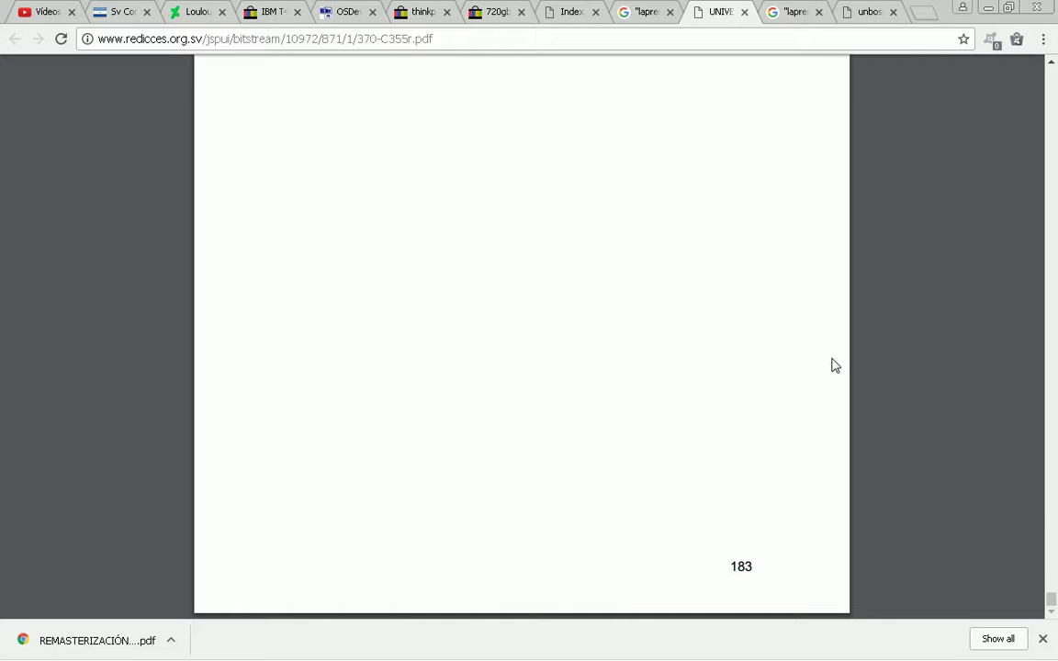
{"action": "key", "text": "Home"}
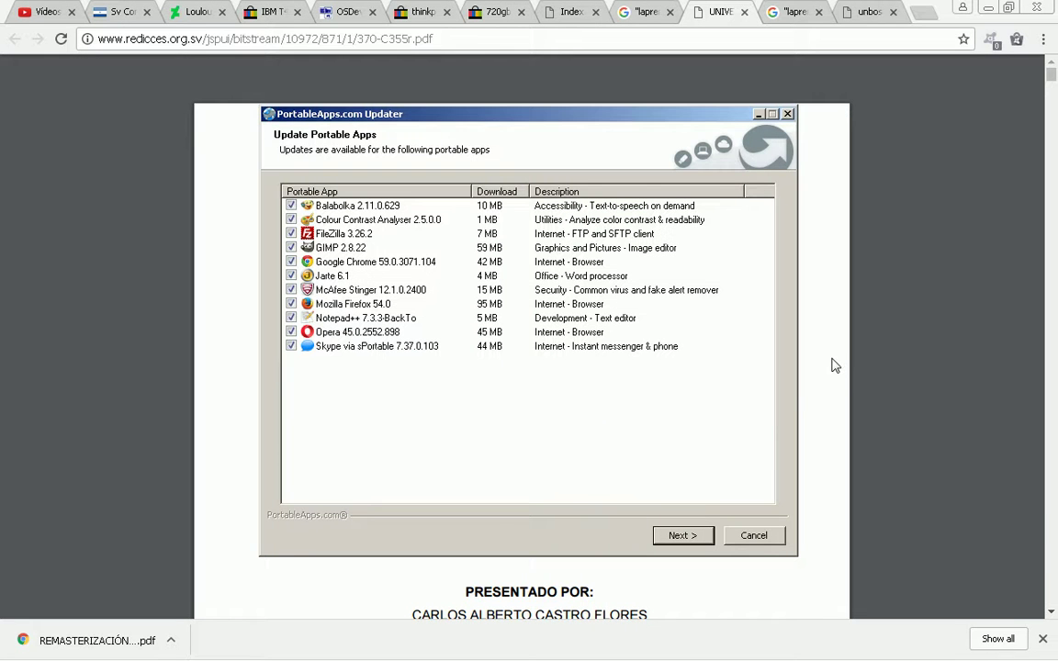
Proceed with all the updates selected in the PortableApps.com Updater.
{"action": "left_click", "coordinate": [707, 537]}
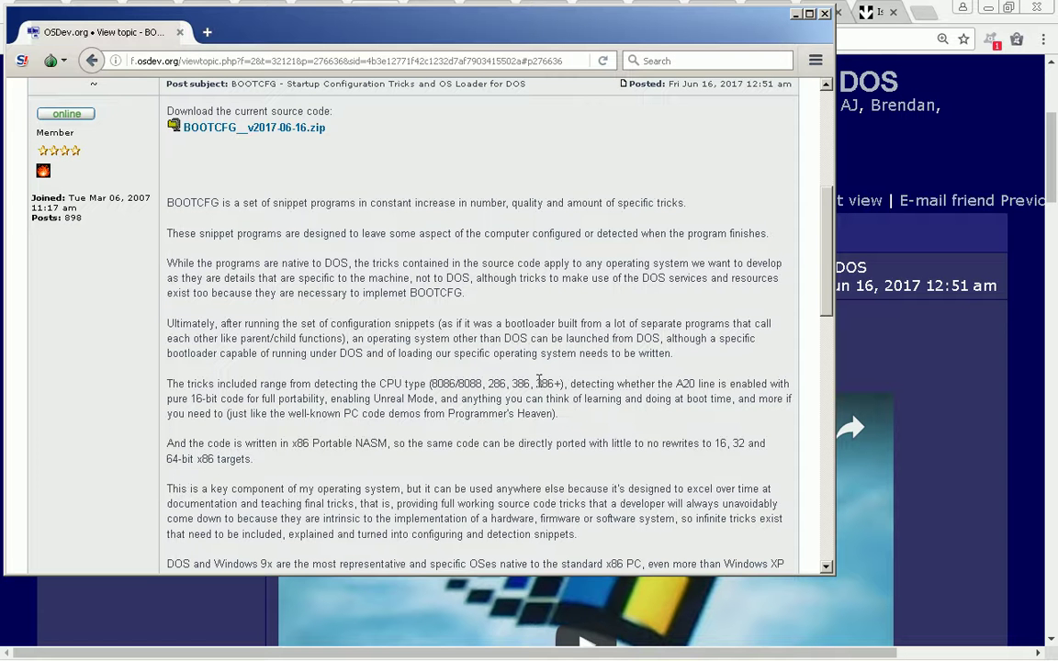
Download BOOTCFG__v2017-06-16.zip from the OSDev.org topic in Tor Browser, saving it to the Downloads folder.
{"action": "left_click", "coordinate": [308, 135]}
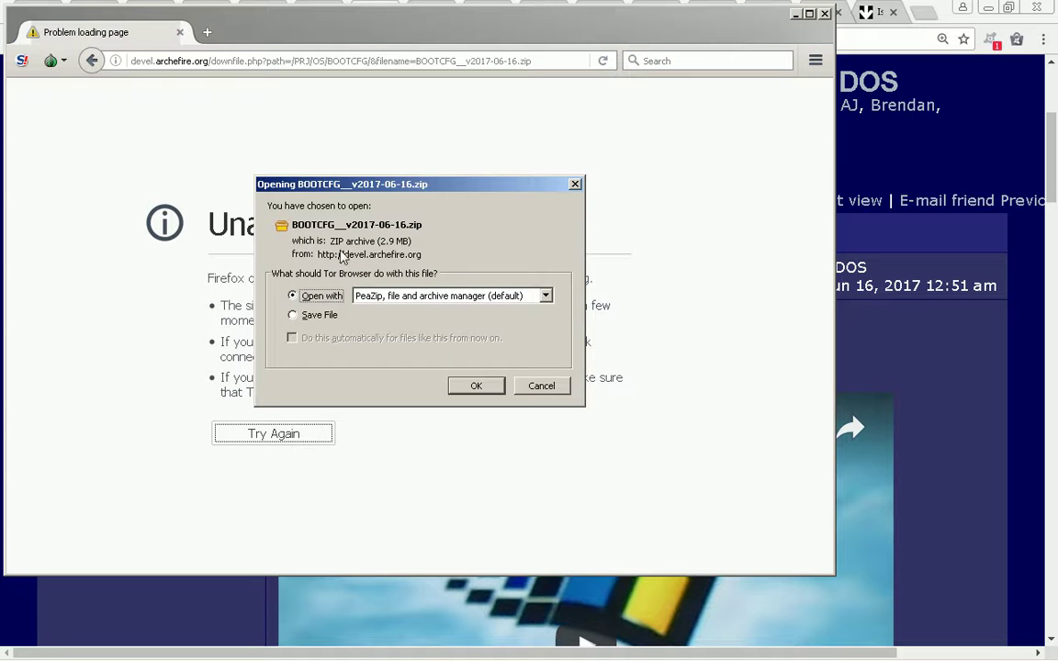
{"action": "left_click", "coordinate": [336, 316]}
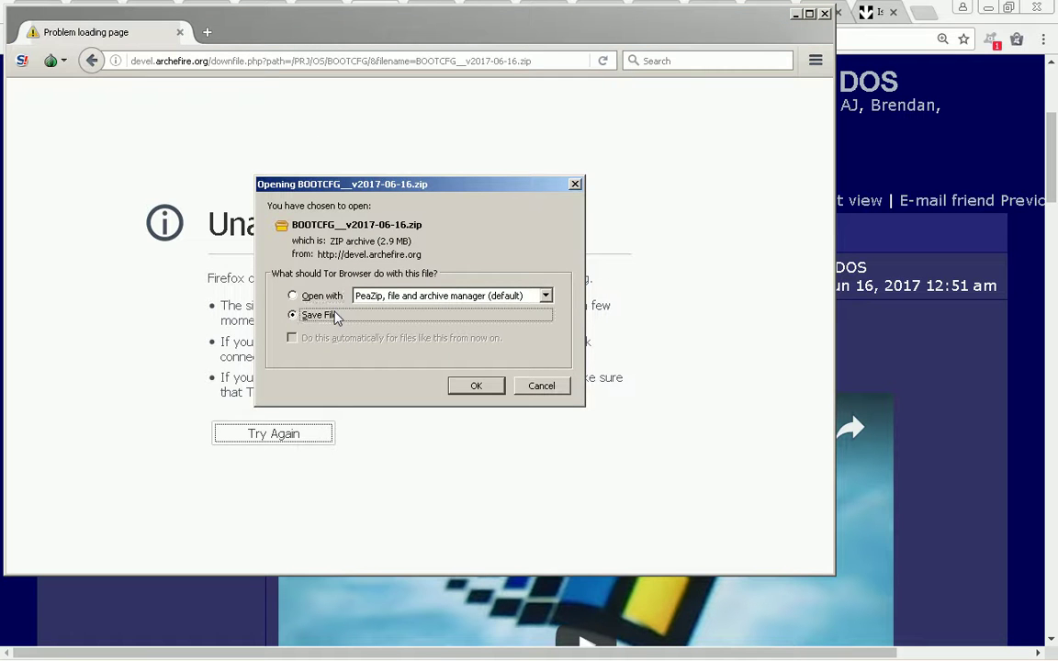
{"action": "left_click", "coordinate": [472, 386]}
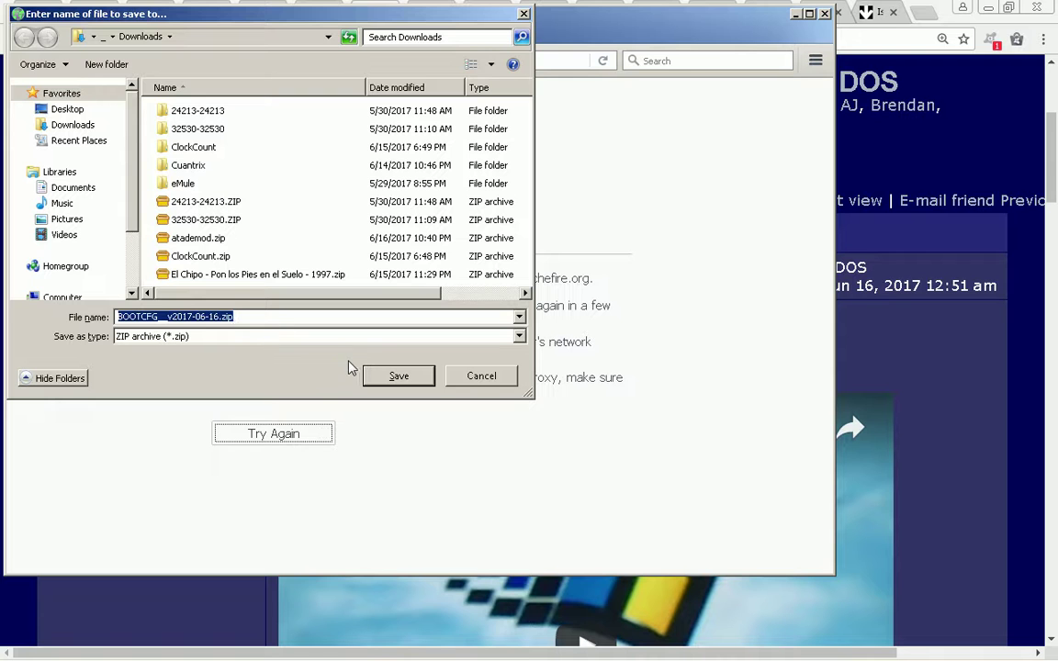
{"action": "left_click", "coordinate": [390, 378]}
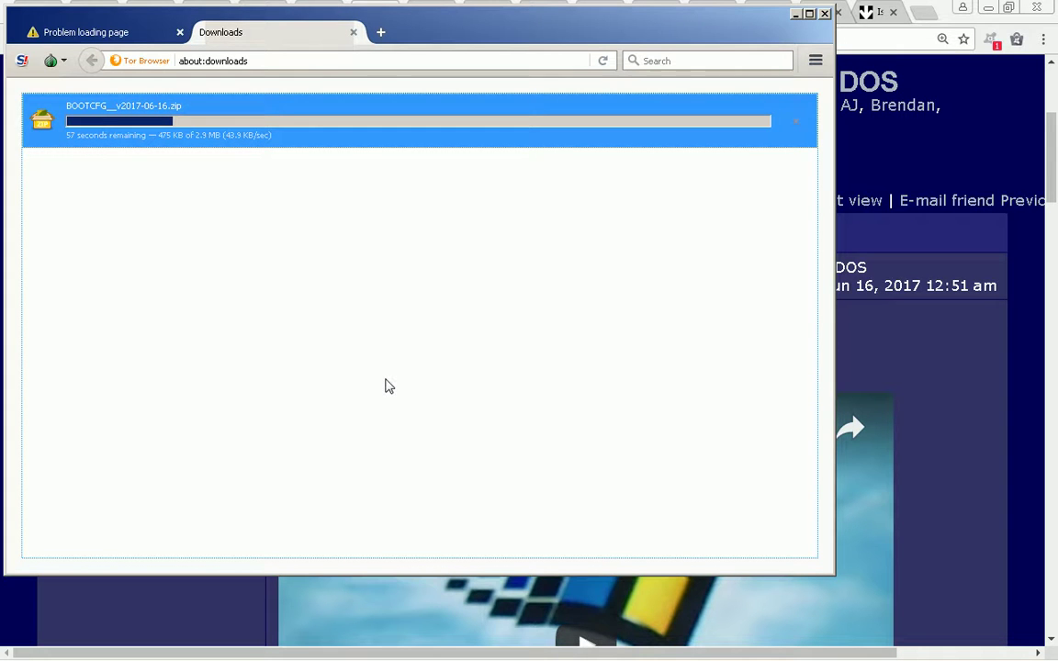
Switch to the OSDev.org BOOTCFG topic in Chrome and start a reply to it.
{"action": "key", "text": "alt+Tab"}
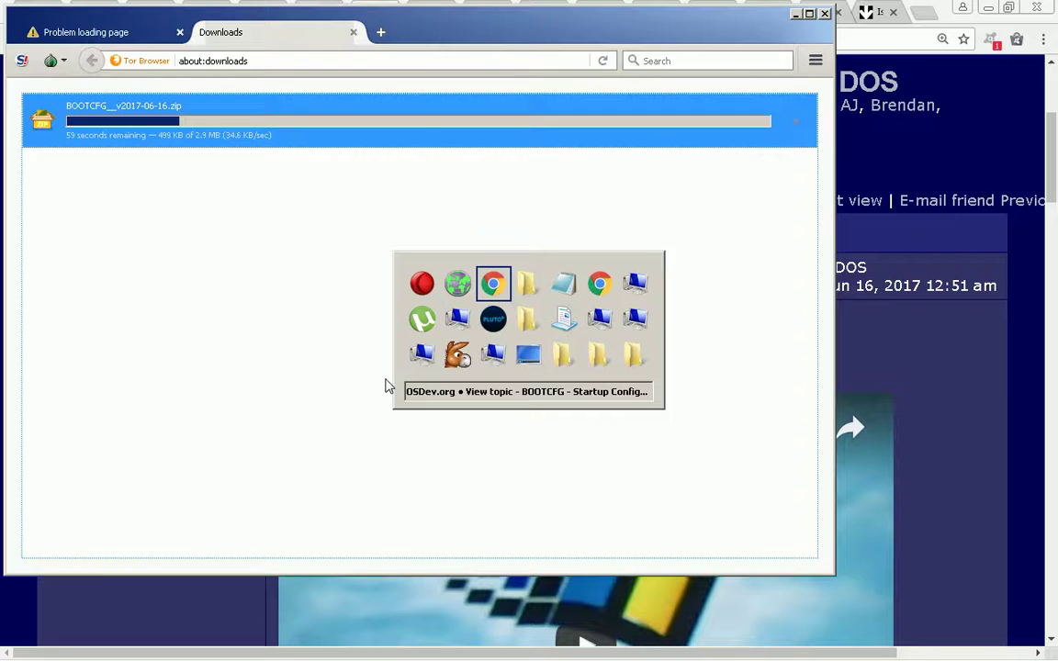
{"action": "scroll", "coordinate": [386, 386], "scroll_direction": "down", "scroll_amount": 10}
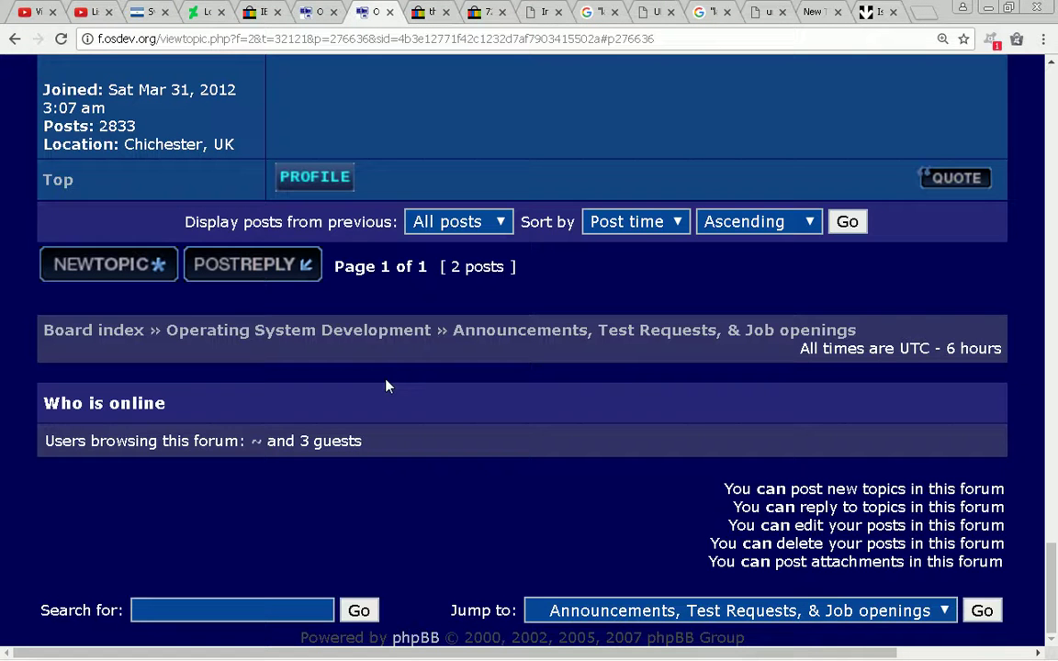
{"action": "left_click", "coordinate": [277, 279]}
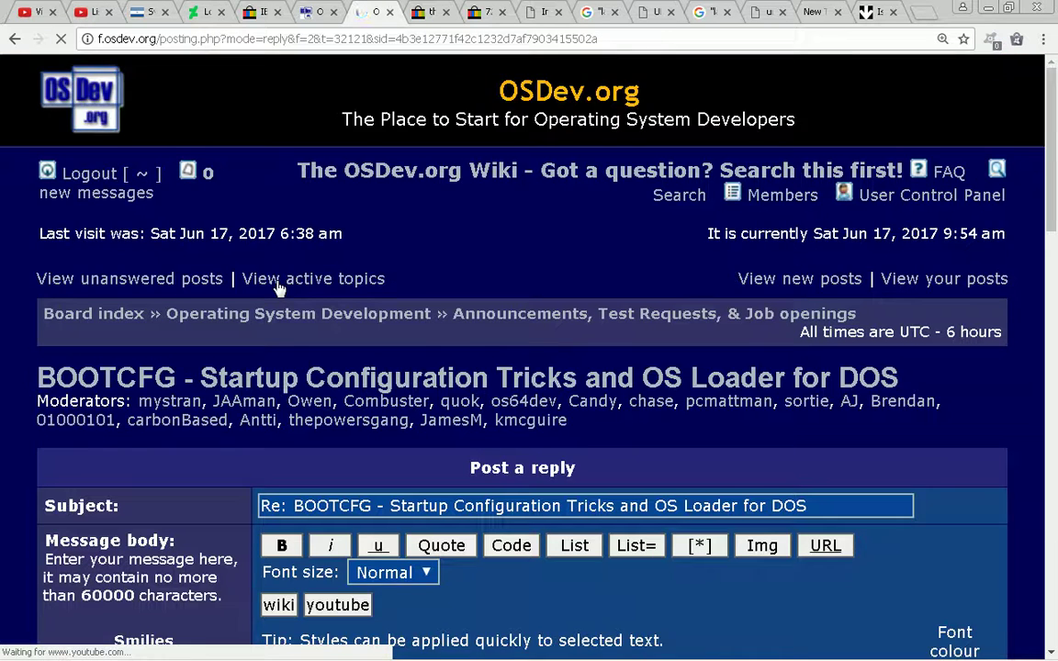
Write "You might need to try several times, or later." as the opening line of the reply's message body.
{"action": "scroll", "coordinate": [276, 289], "scroll_direction": "down", "scroll_amount": 3}
{"action": "scroll", "coordinate": [355, 289], "scroll_direction": "down", "scroll_amount": 2}
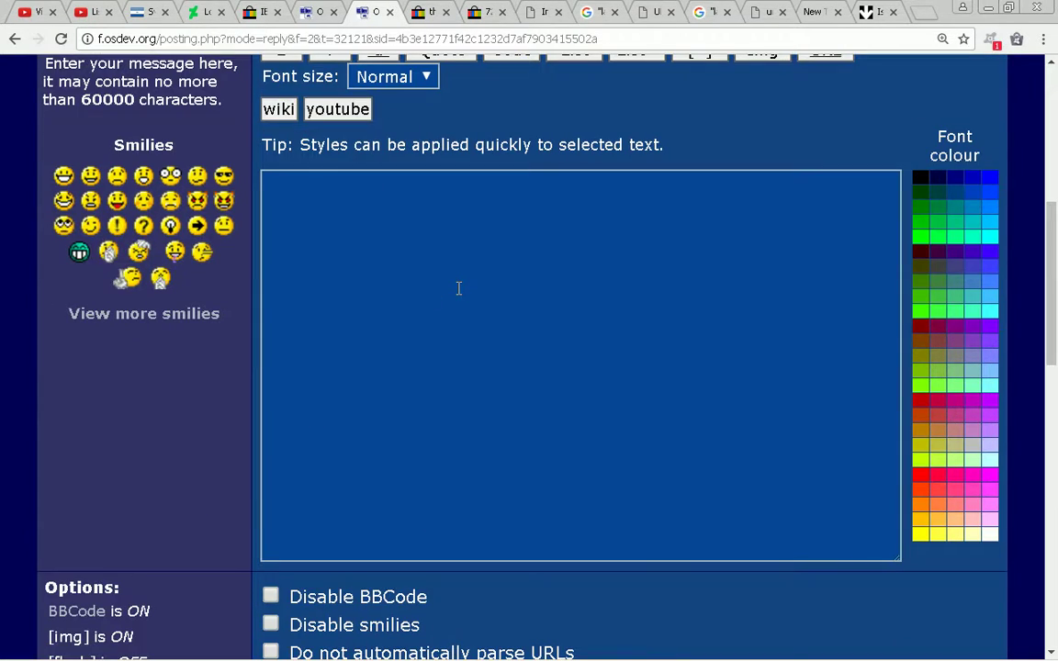
{"action": "left_click", "coordinate": [458, 289]}
{"action": "type", "text": "You "}
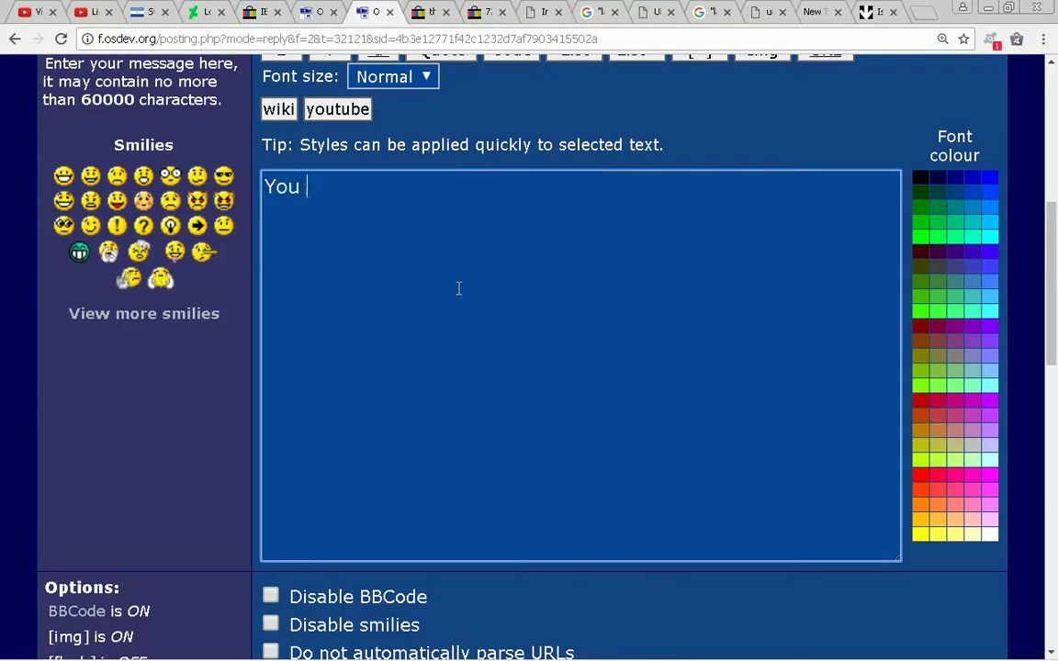
{"action": "type", "text": "might need to tr"}
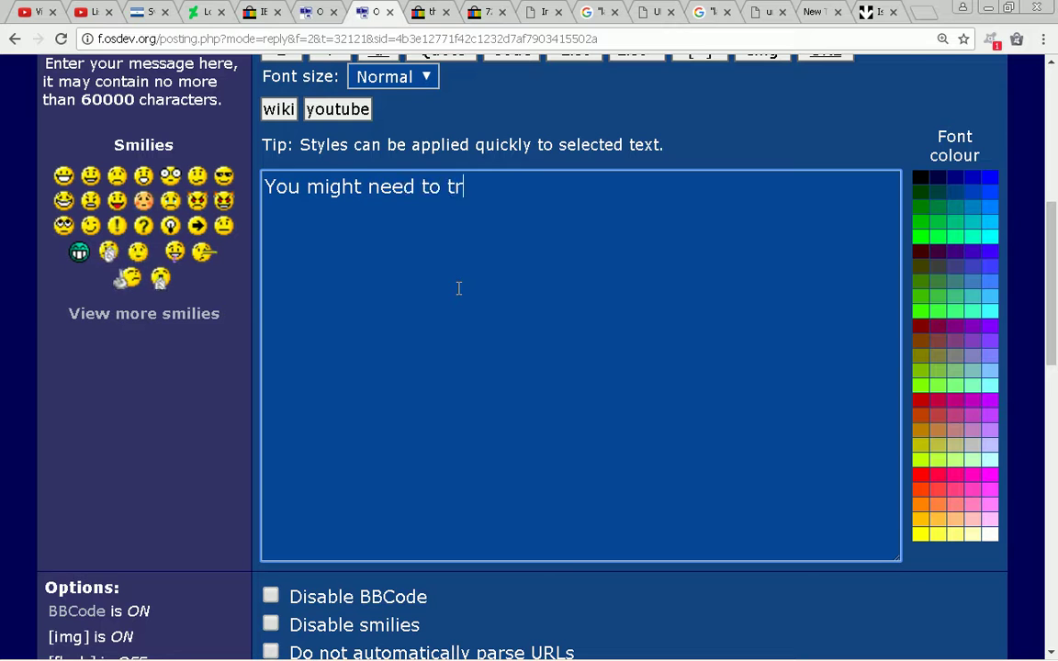
{"action": "type", "text": "y several tim"}
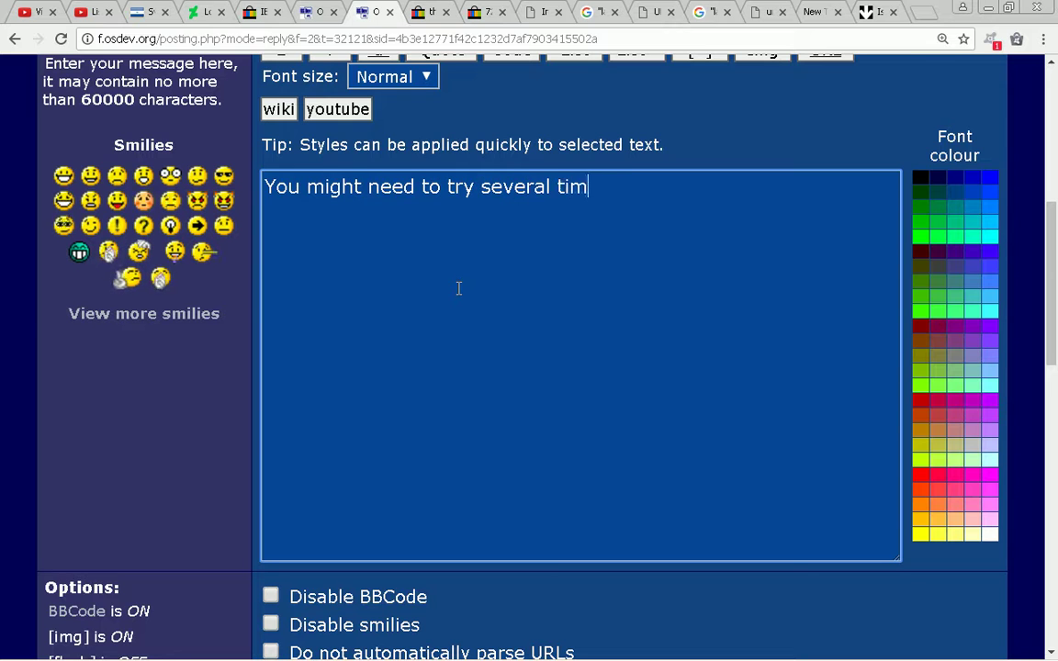
{"action": "type", "text": "es."}
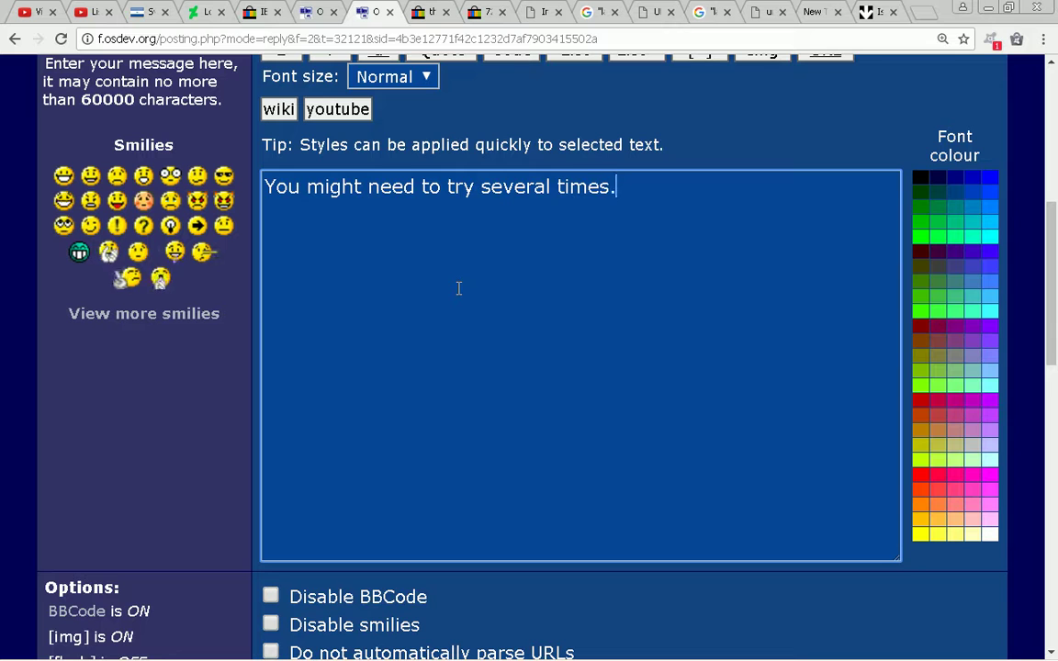
{"action": "key", "text": "Return"}
{"action": "key", "text": "Return"}
{"action": "key", "text": "BackSpace"}
{"action": "key", "text": "BackSpace"}
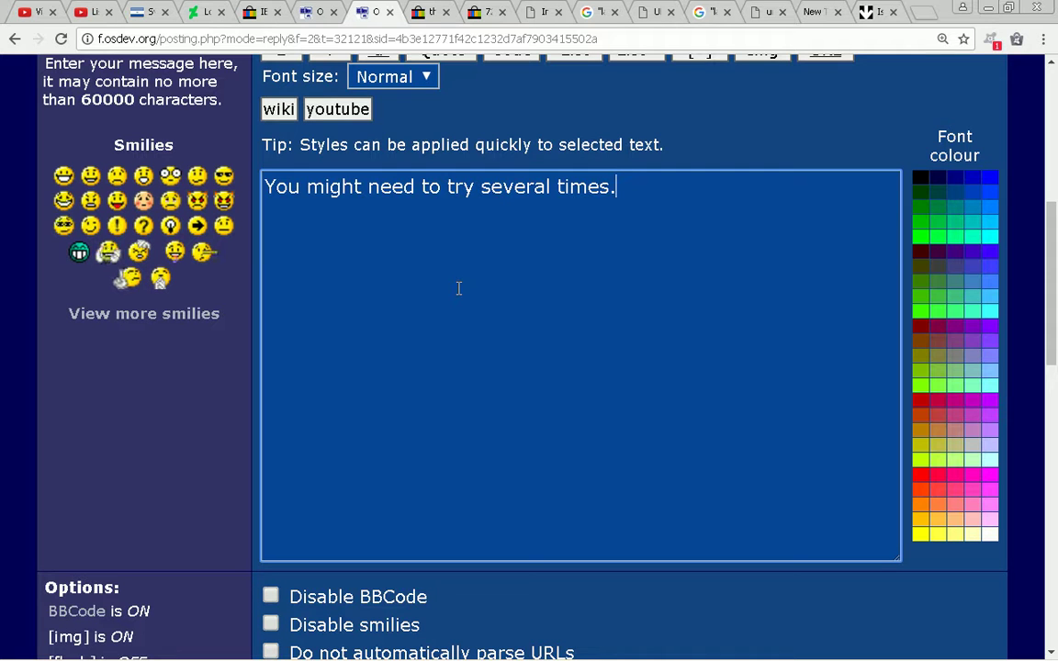
{"action": "type", "text": ", or later."}
Return to the reply in Chrome and start a second paragraph reading "My server often resets while I'm asleep".
{"action": "key", "text": "Return"}
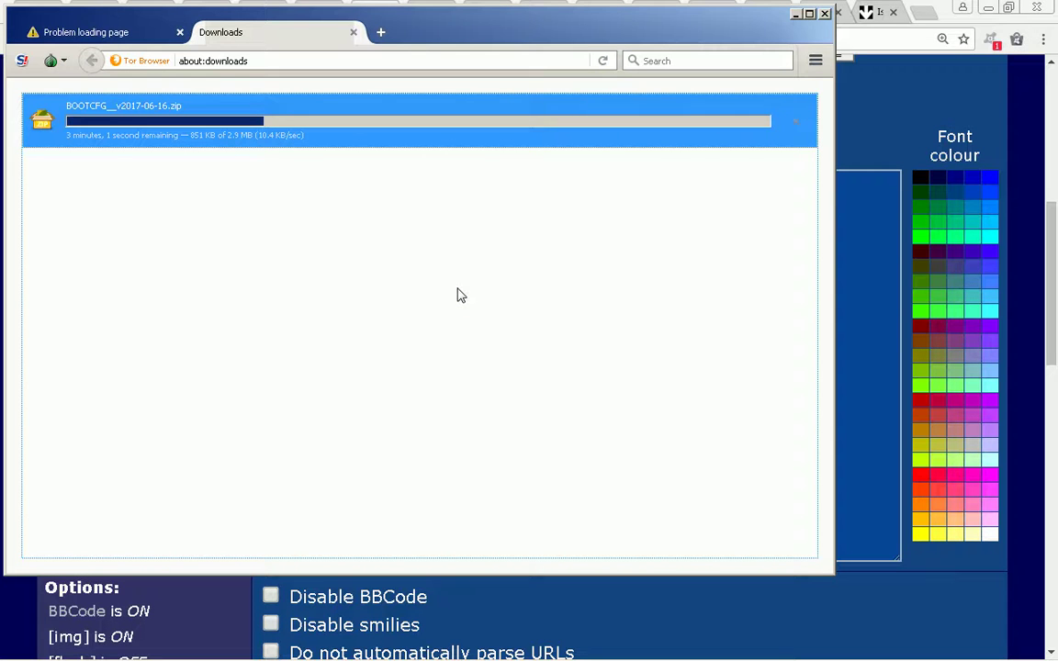
{"action": "key", "text": "alt+Tab"}
{"action": "type", "text": "M"}
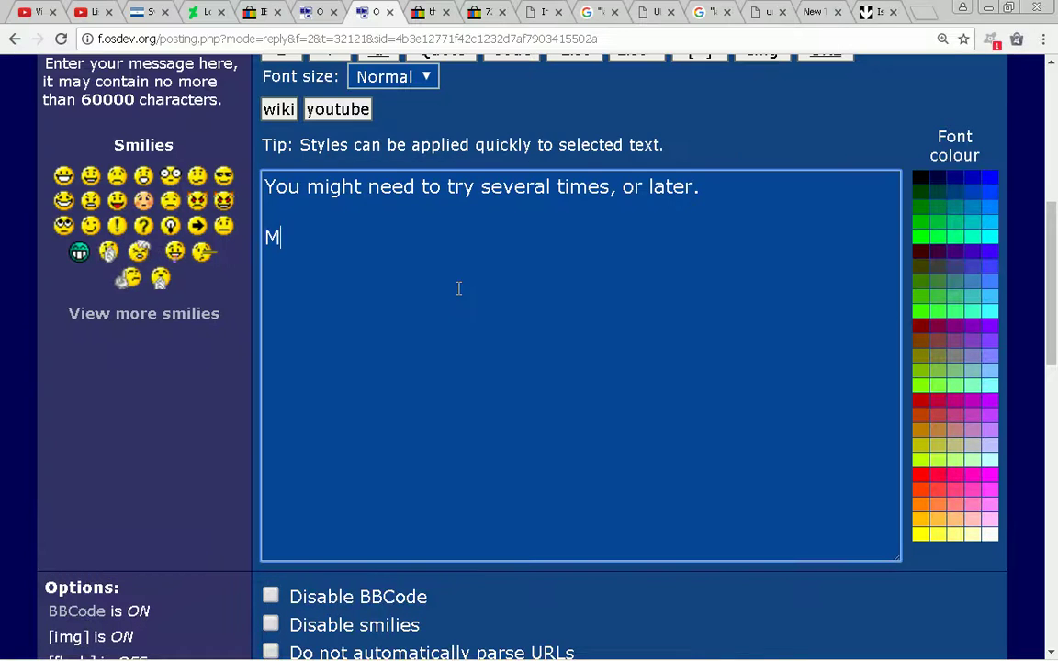
{"action": "type", "text": "y server often"}
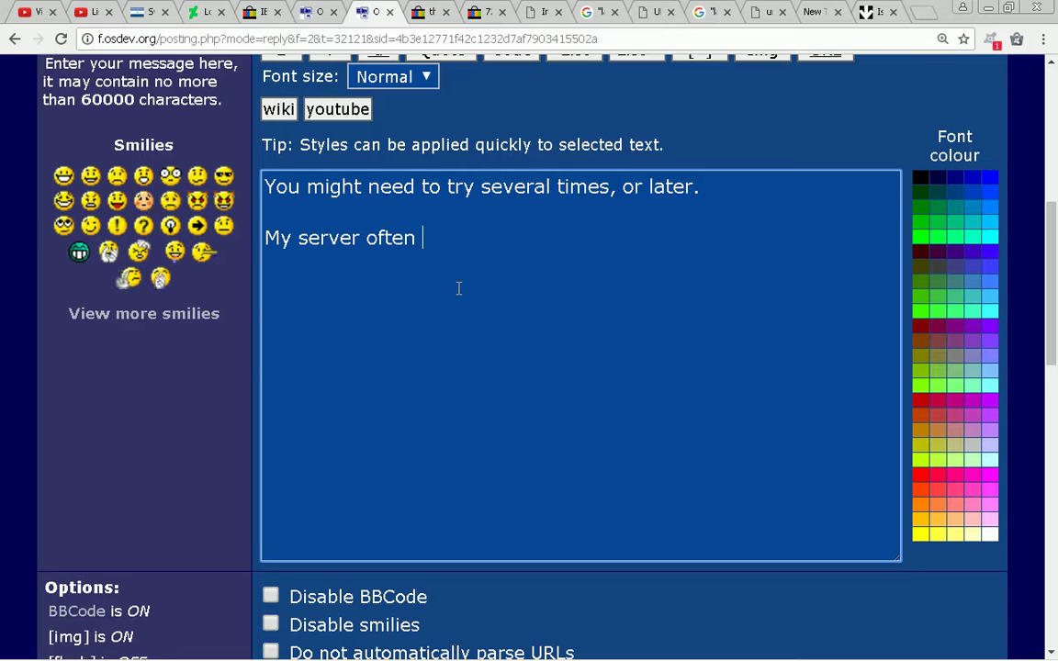
{"action": "type", "text": "re"}
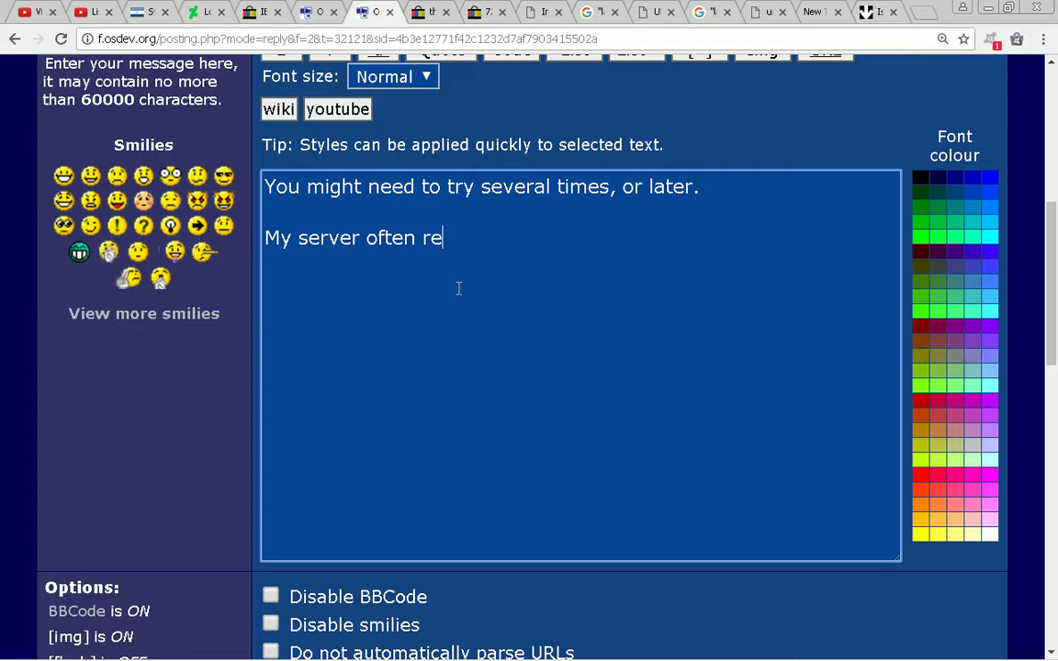
{"action": "type", "text": "sets wh"}
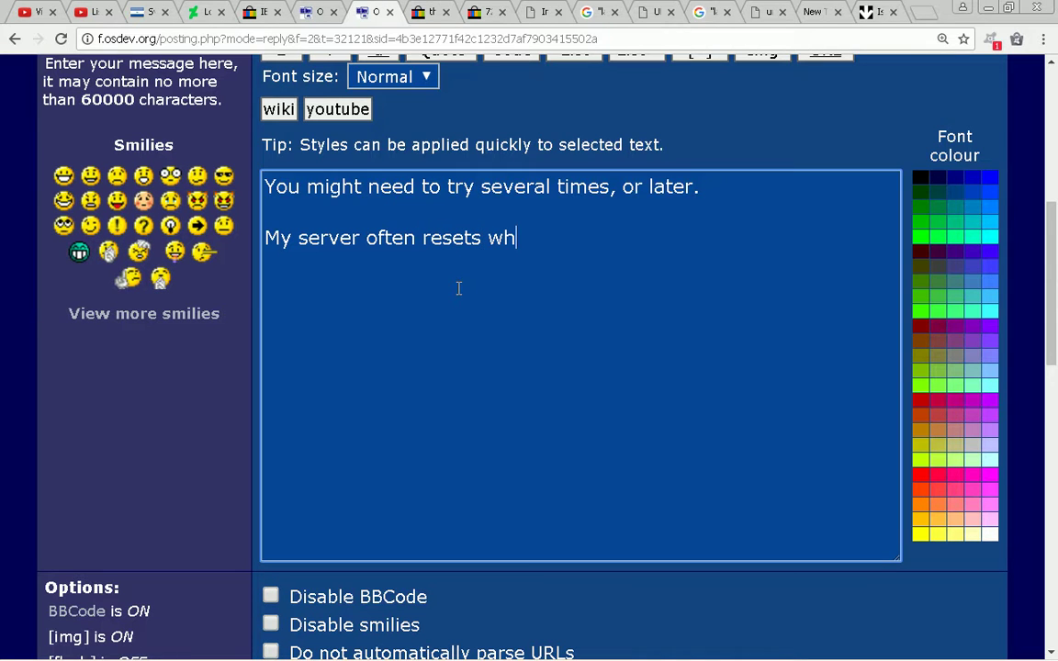
{"action": "type", "text": "ile"}
{"action": "key", "text": "BackSpace"}
{"action": "type", "text": "l"}
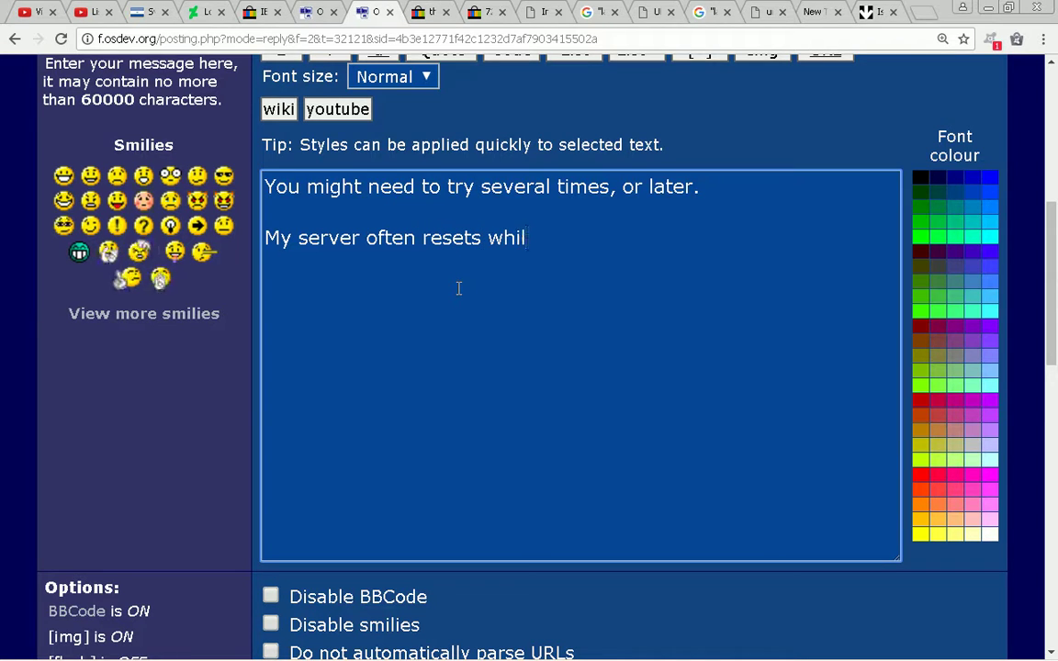
{"action": "type", "text": "e I'"}
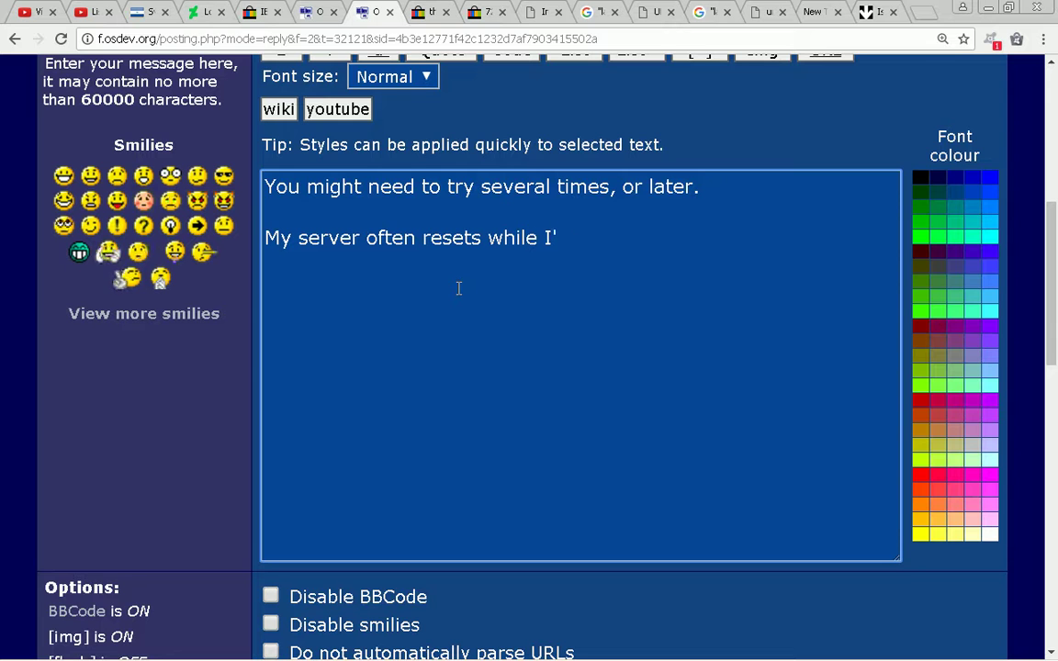
{"action": "type", "text": "m asleep"}
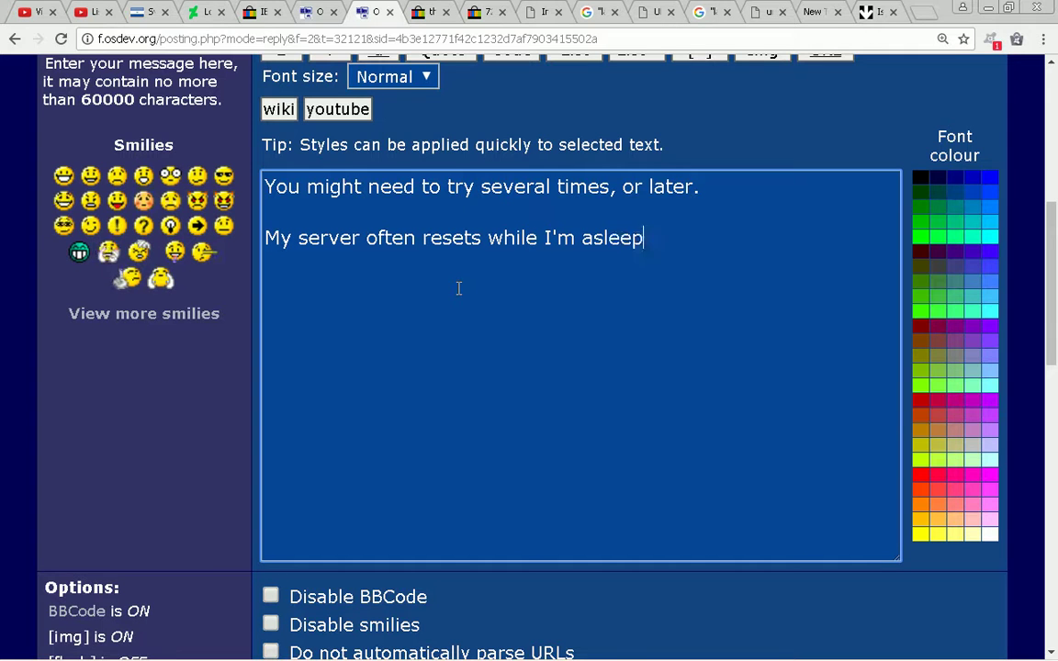
Continue the second paragraph of the reply with "or away and I need to manually reboot it".
{"action": "type", "text": " or away a"}
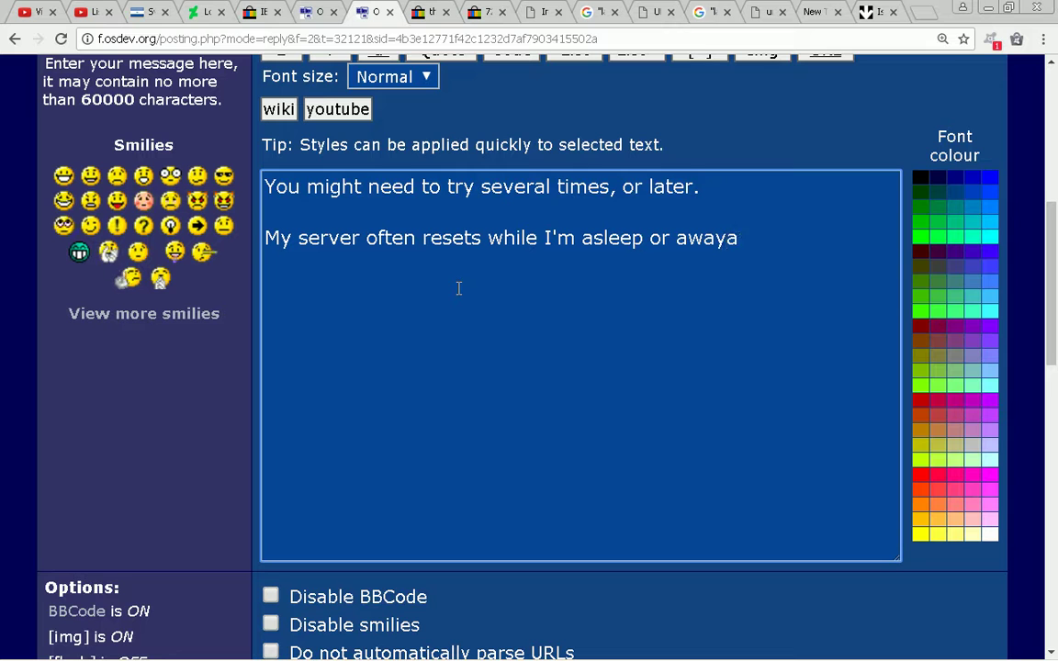
{"action": "type", "text": "nd I "}
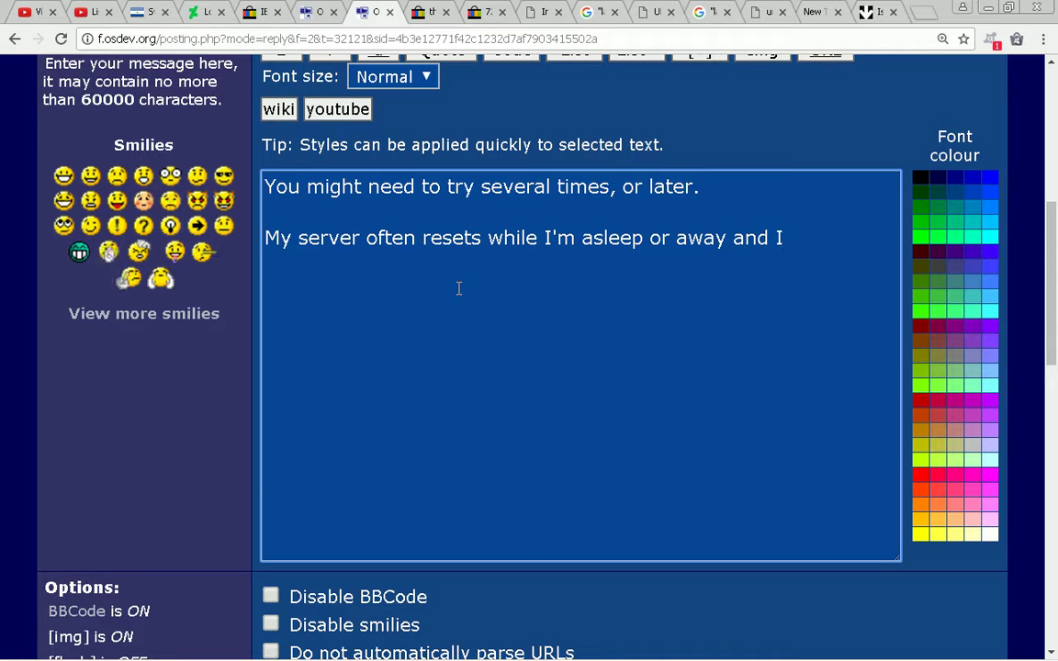
{"action": "type", "text": "need to ma"}
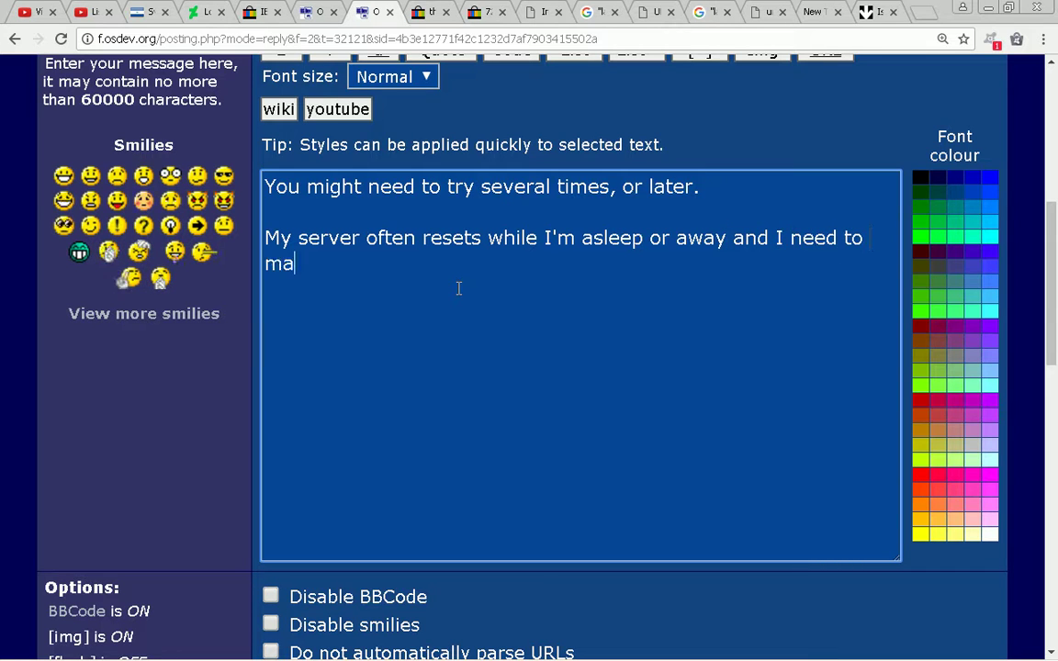
{"action": "type", "text": "nually"}
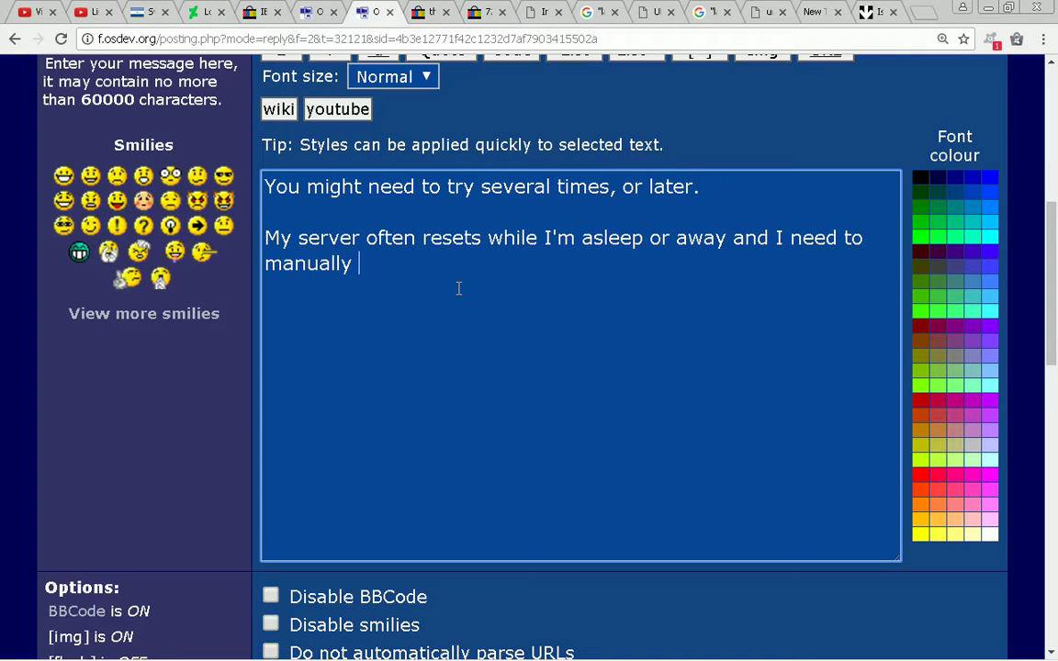
{"action": "type", "text": "reboot it"}
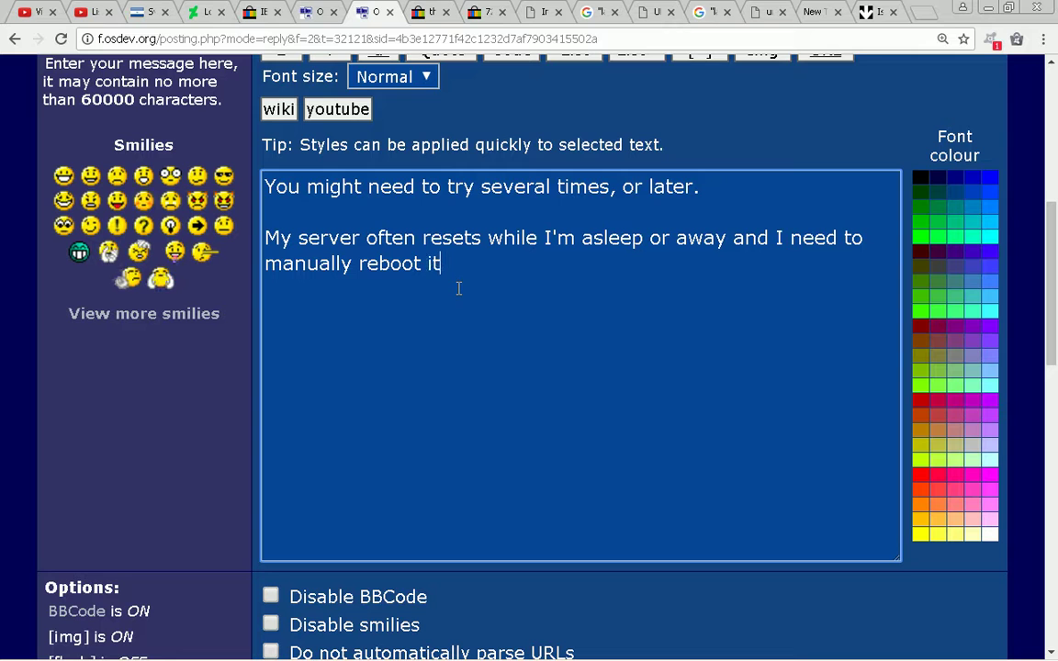
Check the BOOTCFG download's progress in Tor Browser and extend the reply in Chrome with ", maybe once or twice a day".
{"action": "key", "text": "alt+Tab"}
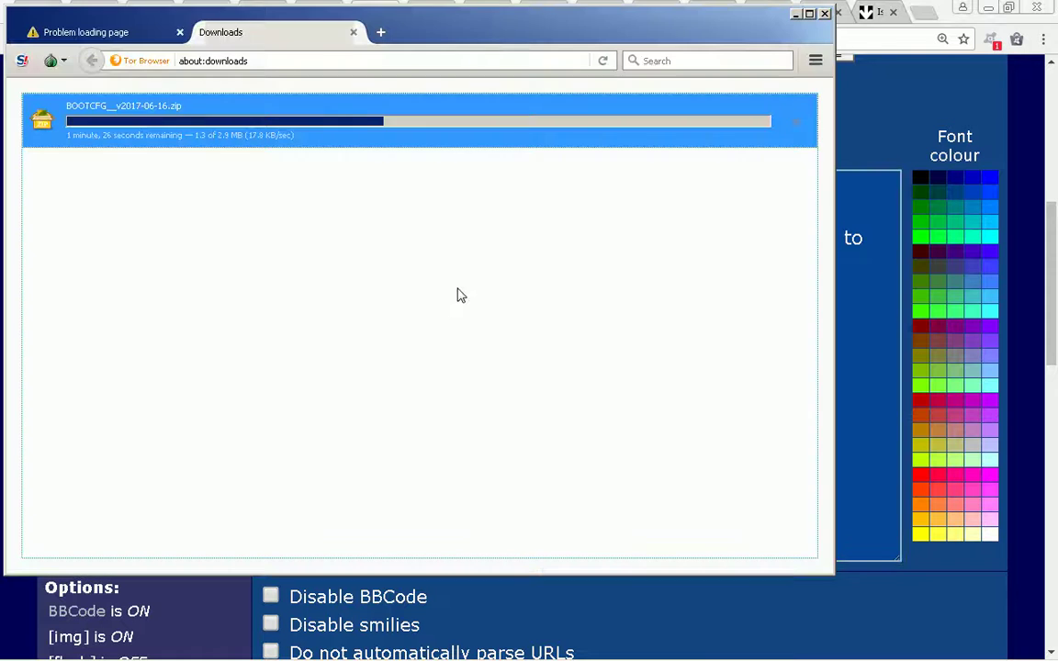
{"action": "key", "text": "alt+Tab"}
{"action": "type", "text": ", "}
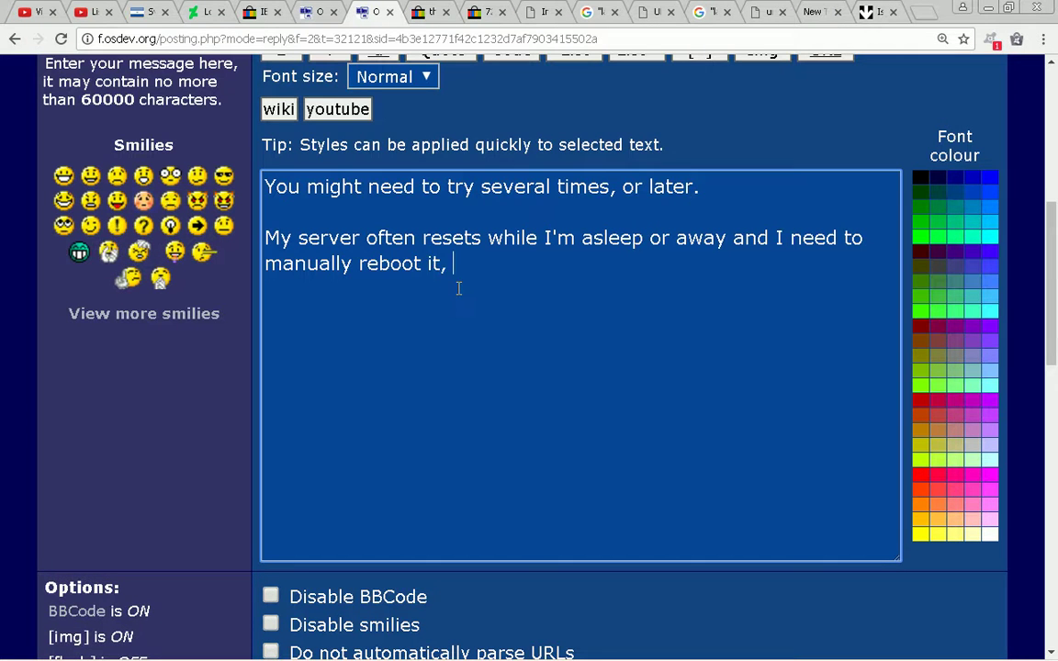
{"action": "type", "text": "maybe once o"}
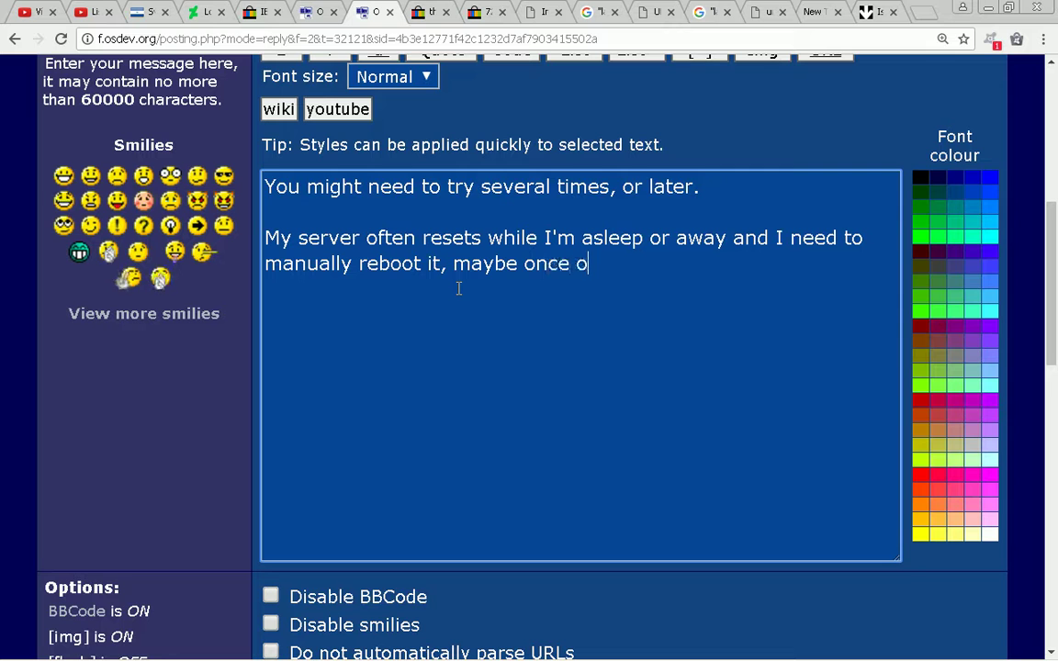
{"action": "type", "text": "r twice a day"}
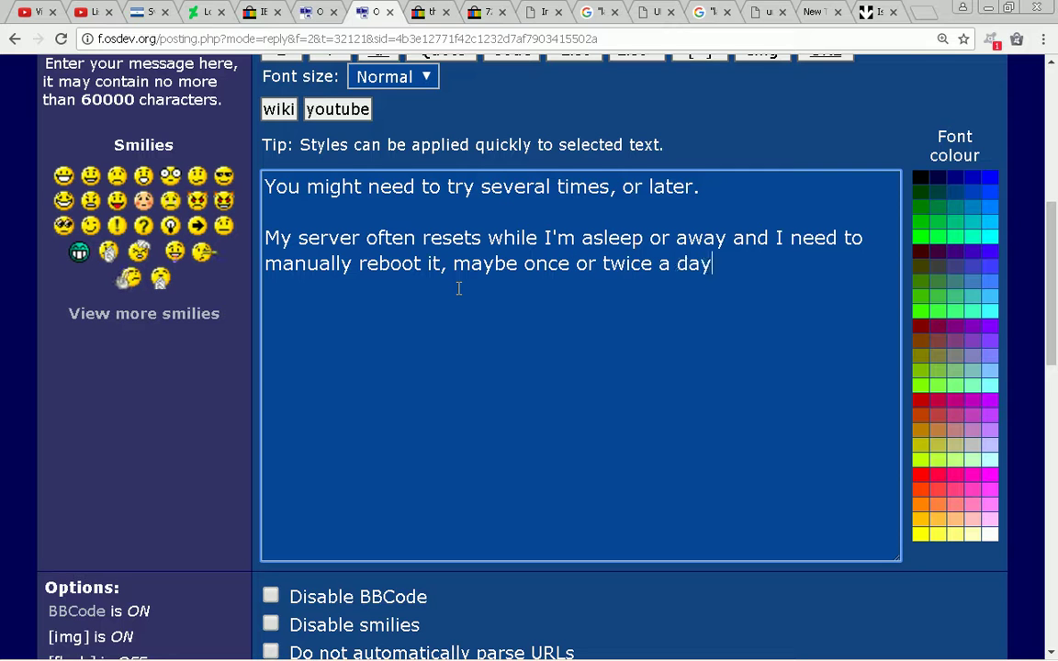
Continue the reply's sentence with ", with a maximum upload bandwidth of 1Mbps,".
{"action": "type", "text": ", with a "}
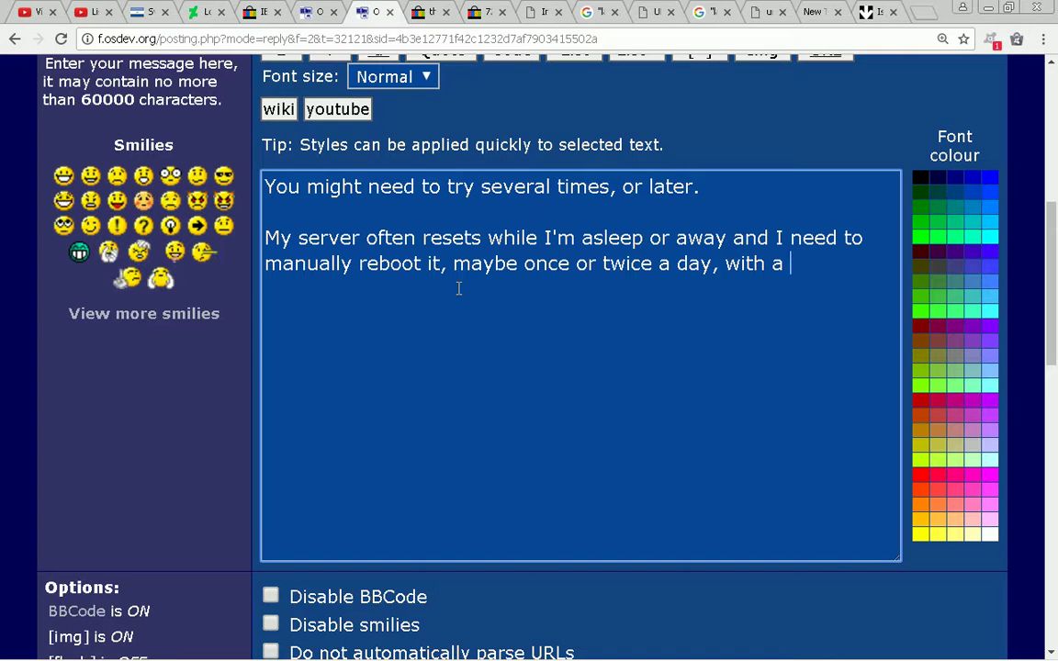
{"action": "type", "text": "maximum band"}
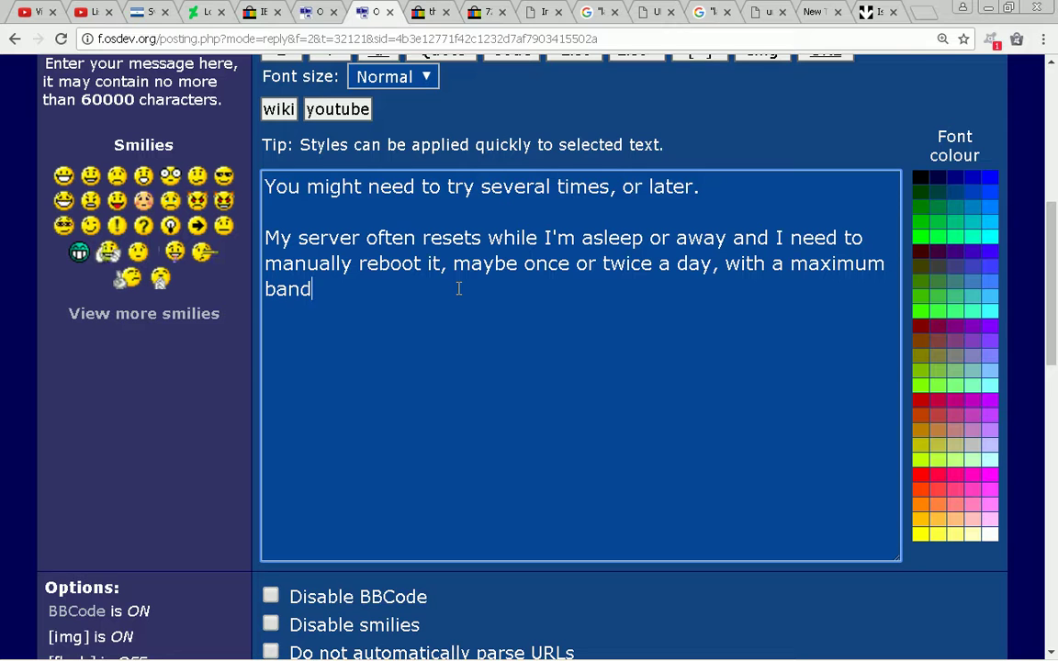
{"action": "type", "text": "width"}
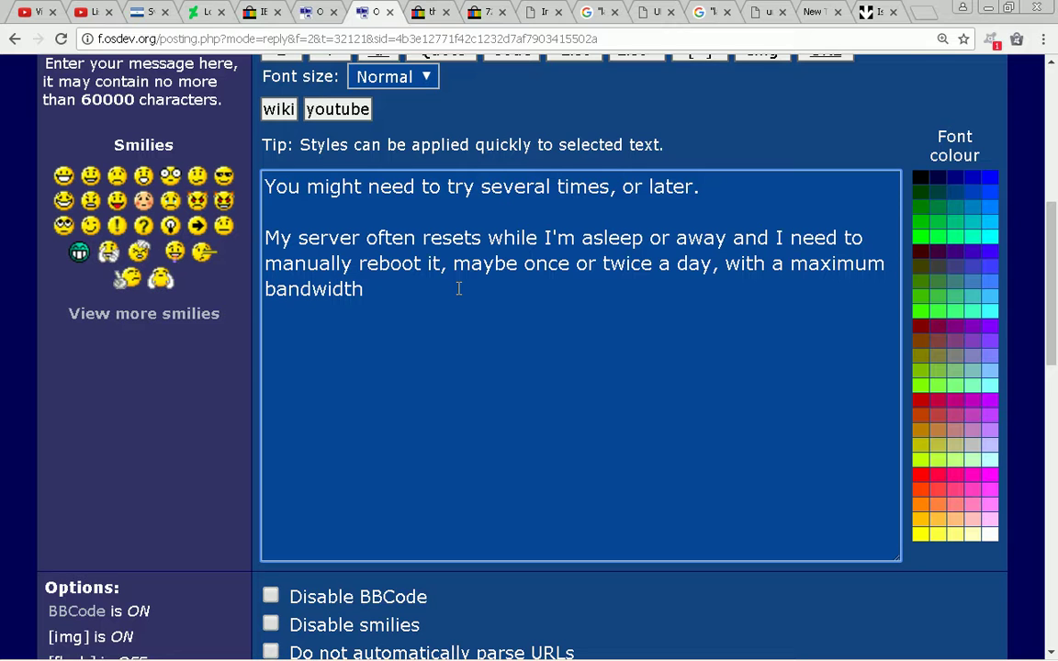
{"action": "type", "text": "uploasd"}
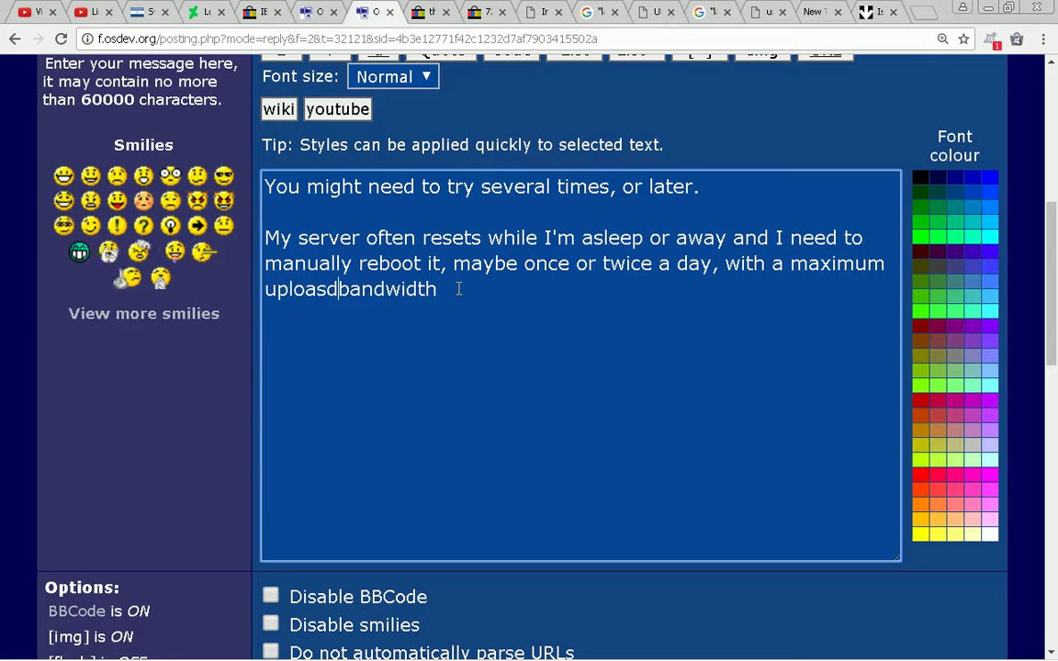
{"action": "key", "text": "BackSpace"}
{"action": "key", "text": "BackSpace"}
{"action": "type", "text": "d"}
{"action": "key", "text": "End"}
{"action": "type", "text": "of 1MB"}
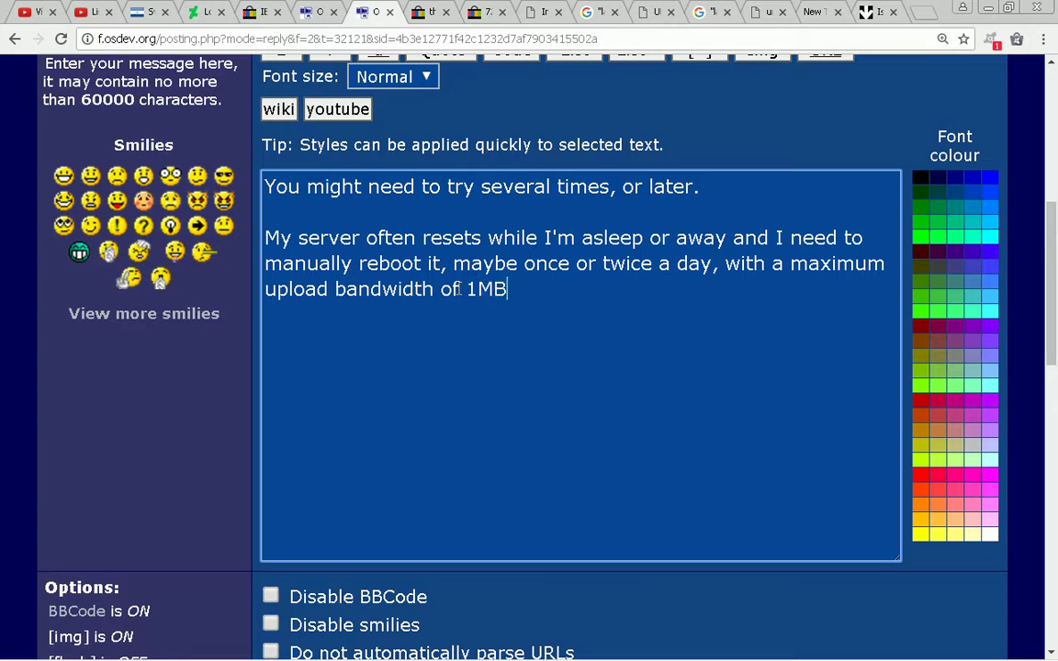
{"action": "key", "text": "BackSpace"}
{"action": "type", "text": "bps"}
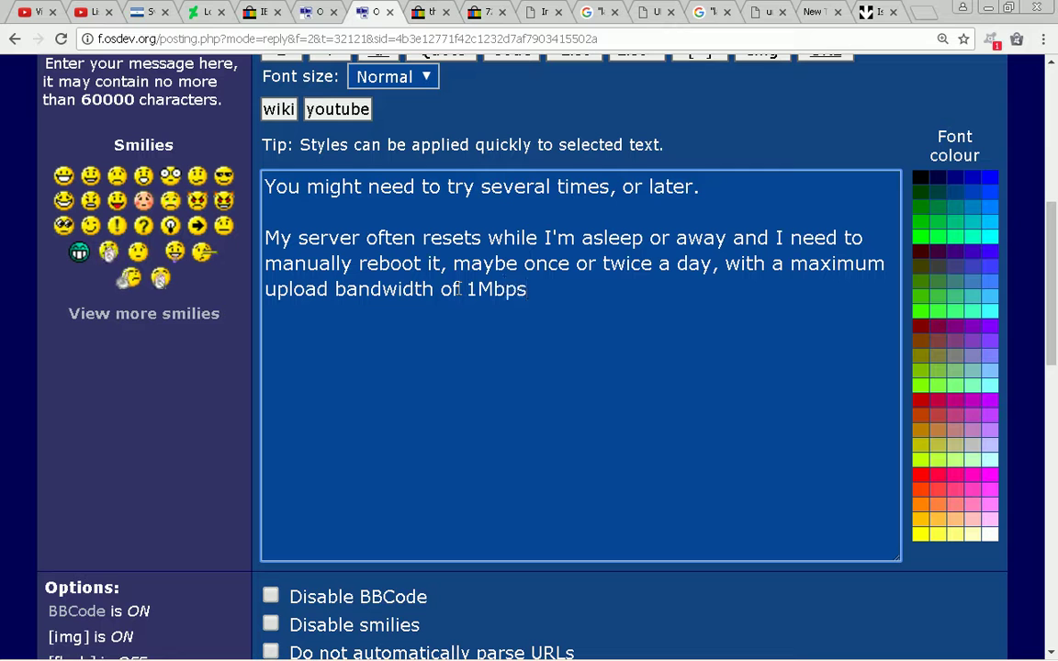
{"action": "type", "text": ","}
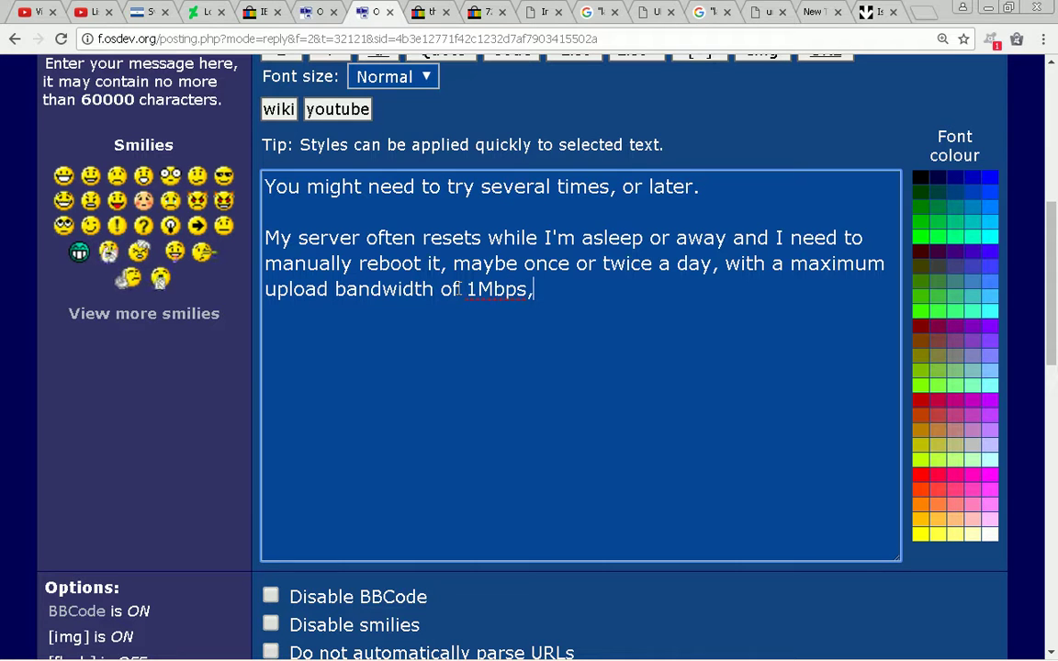
Check the BOOTCFG download again in Tor Browser and finish the reply's sentence in Chrome with "so you need to be insistent.".
{"action": "key", "text": "alt+Tab"}
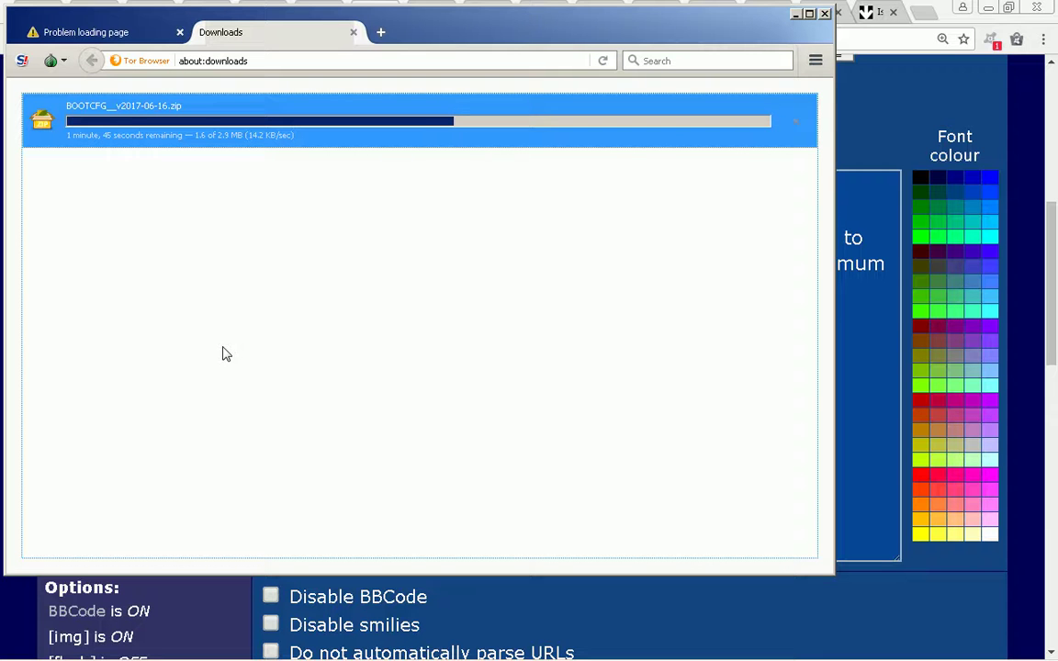
{"action": "key", "text": "alt+Tab"}
{"action": "type", "text": "so you need"}
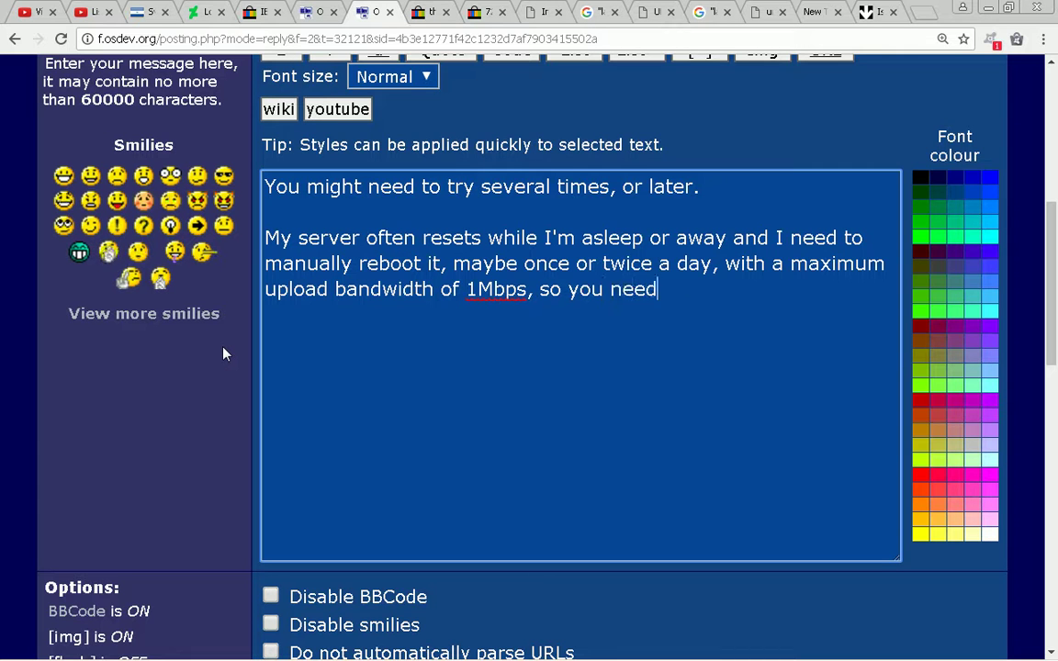
{"action": "type", "text": " to be insistent."}
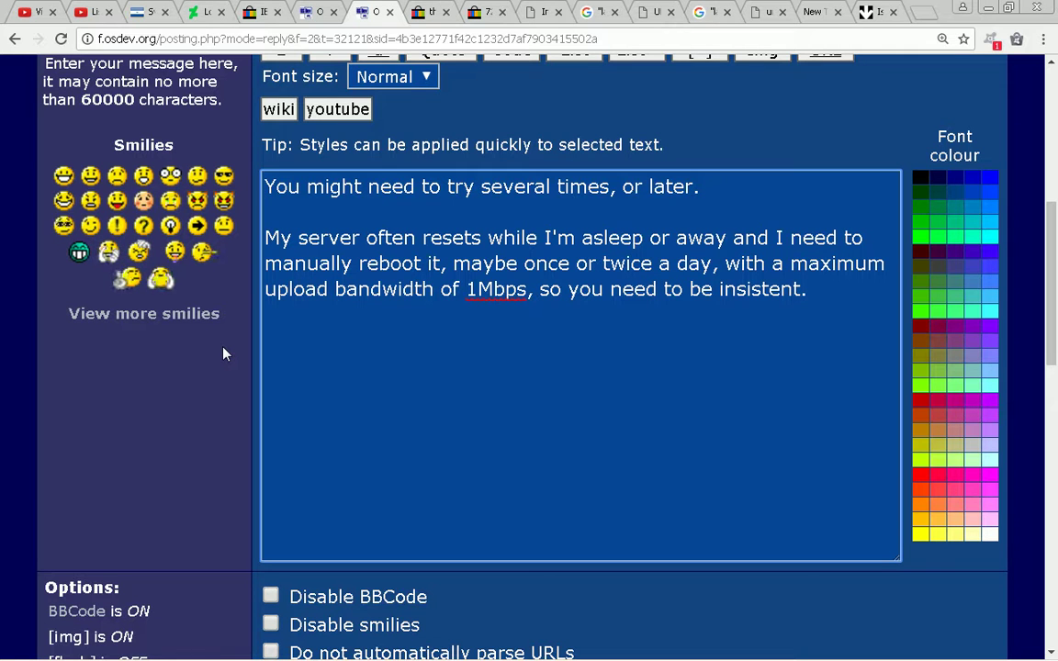
Recheck the download in Tor Browser and replace the full stop after "insistent" in the Chrome reply with ", use a download manager, etc...".
{"action": "key", "text": "alt+Tab"}
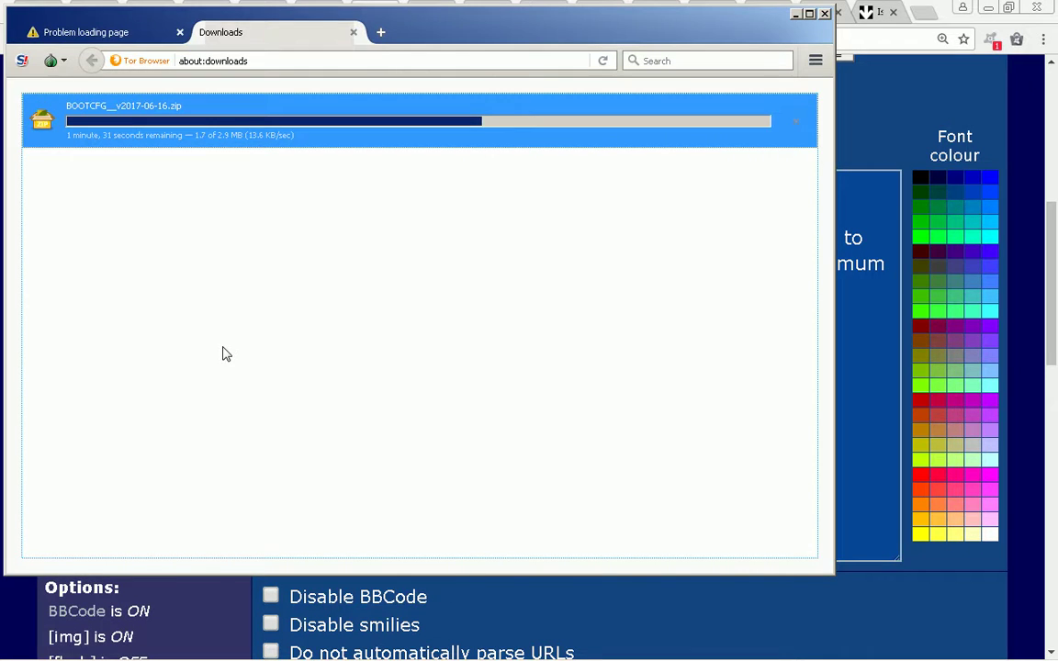
{"action": "key", "text": "alt+Tab"}
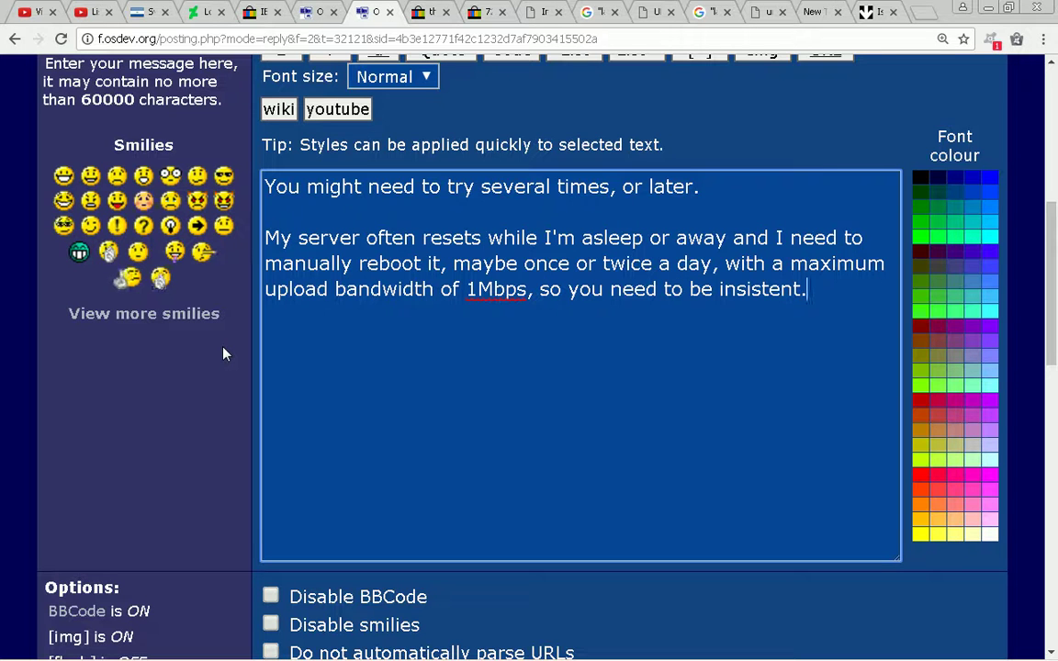
{"action": "key", "text": "BackSpace"}
{"action": "type", "text": ","}
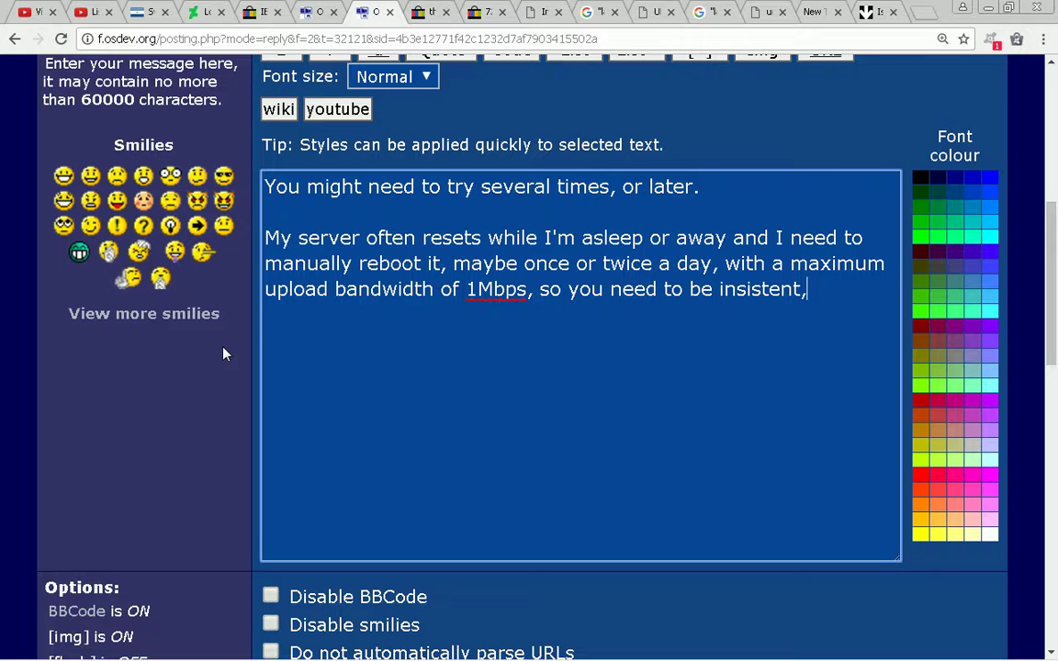
{"action": "type", "text": " use a download "}
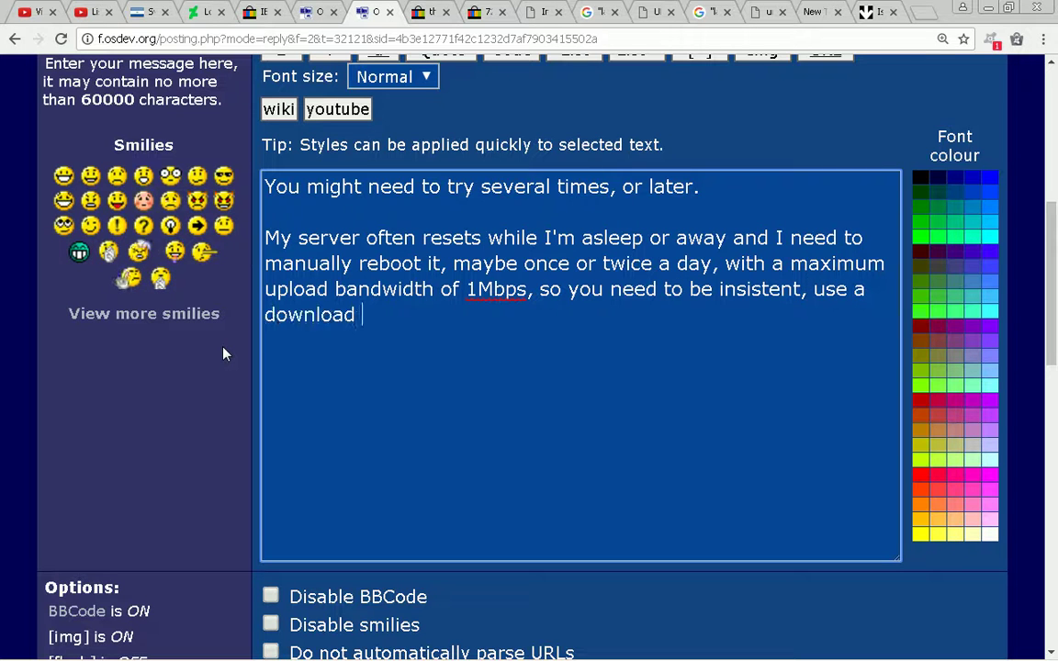
{"action": "type", "text": "manager, etc..."}
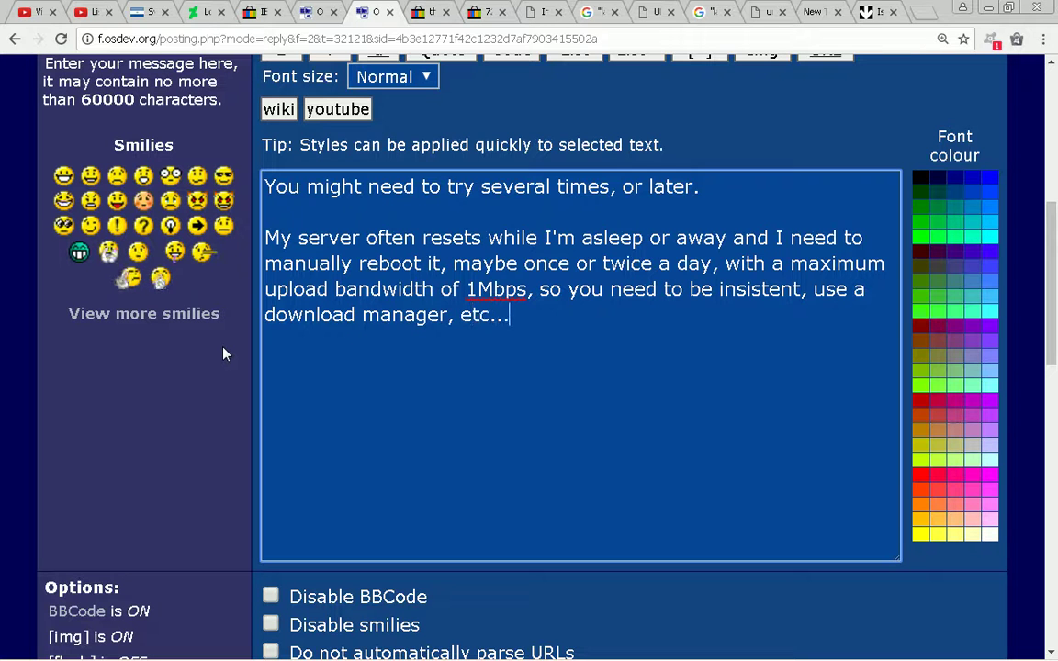
Add a new paragraph to the forum reply reading "It's like very old Internet access.".
{"action": "key", "text": "Return"}
{"action": "key", "text": "Return"}
{"action": "type", "text": "It's like "}
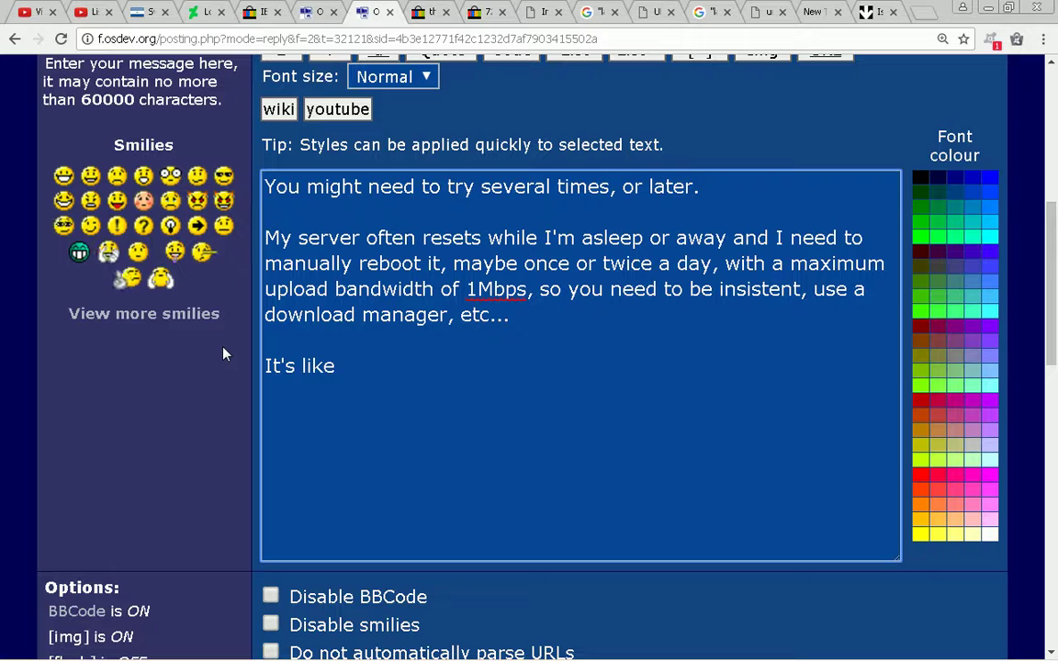
{"action": "type", "text": "very "}
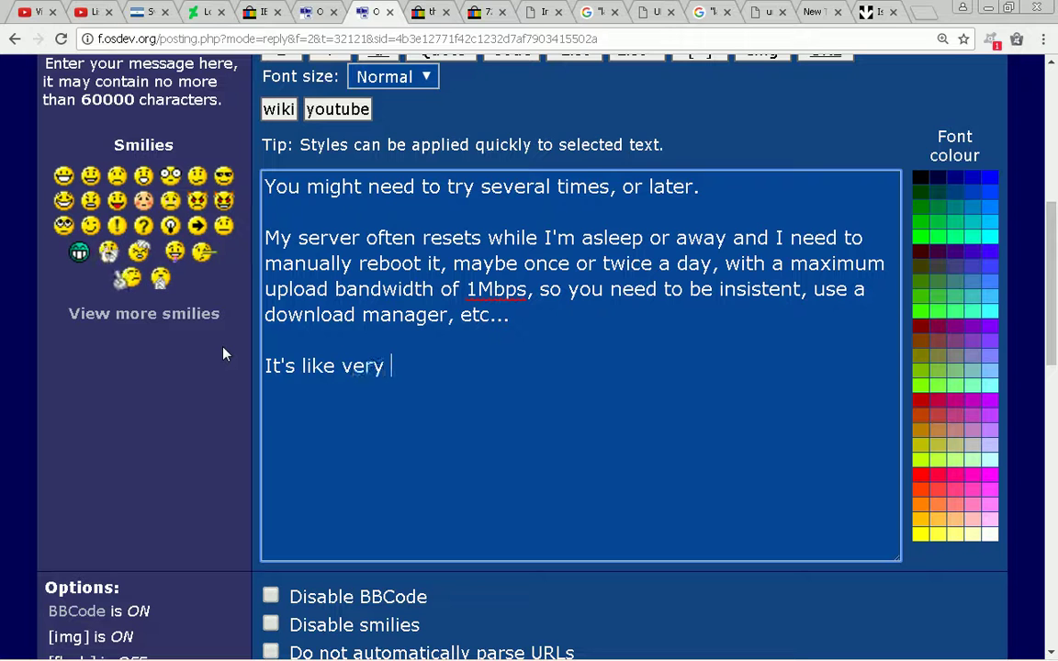
{"action": "type", "text": "old Int"}
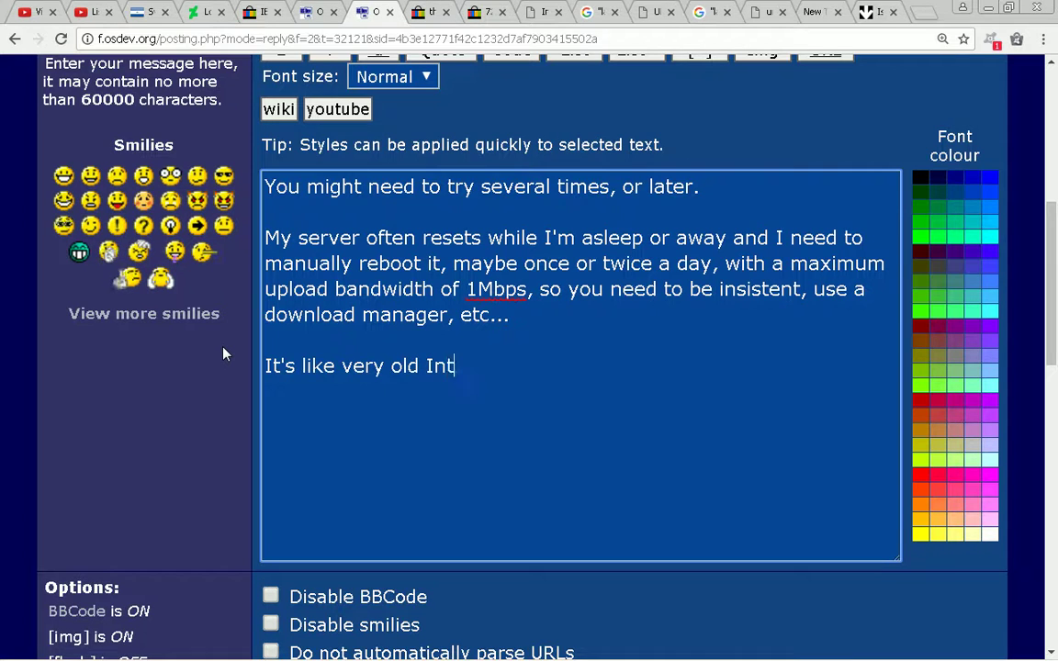
{"action": "type", "text": "ernet access."}
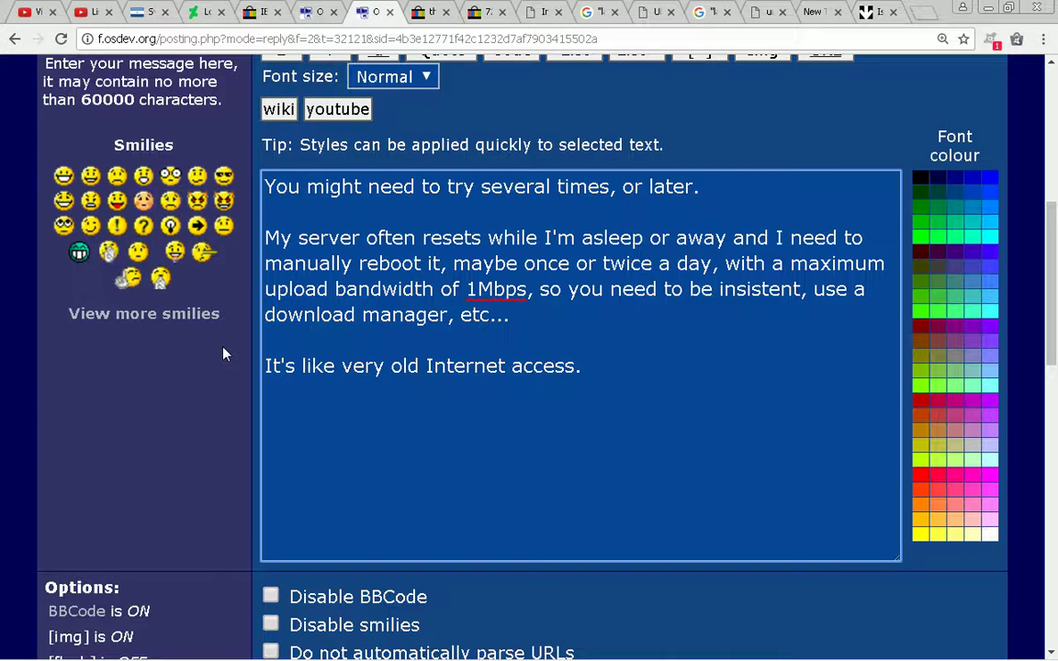
Switch to Windows Explorer, paste the copied BOOTCFG folder into forum_posts\en\Programacion\OS, and copy that folder's address as text.
{"action": "key", "text": "alt+Tab"}
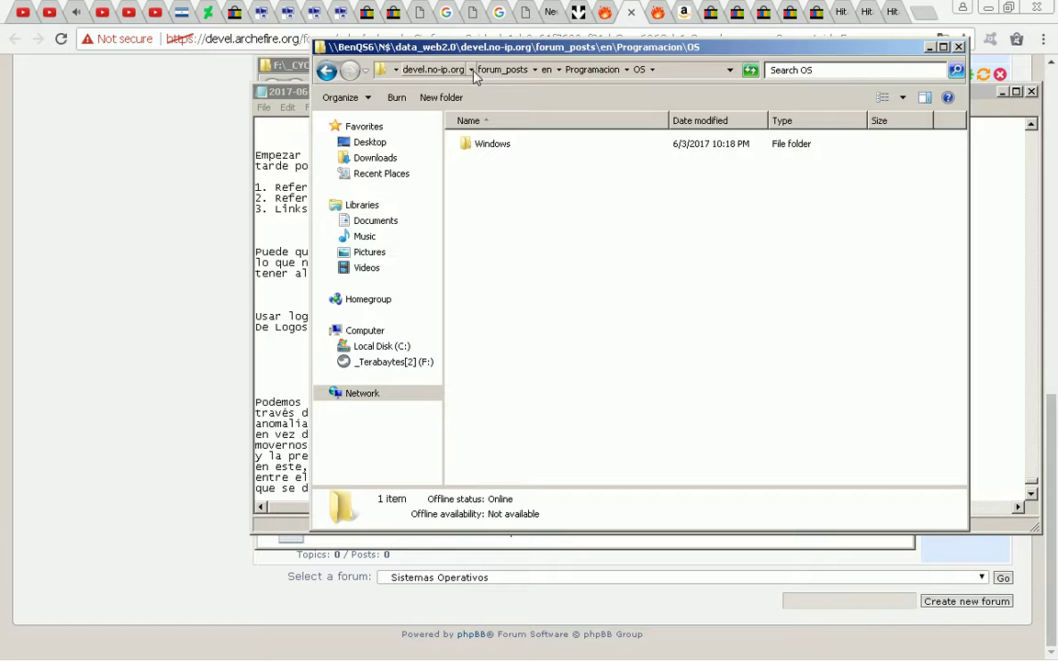
{"action": "key", "text": "ctrl+v"}
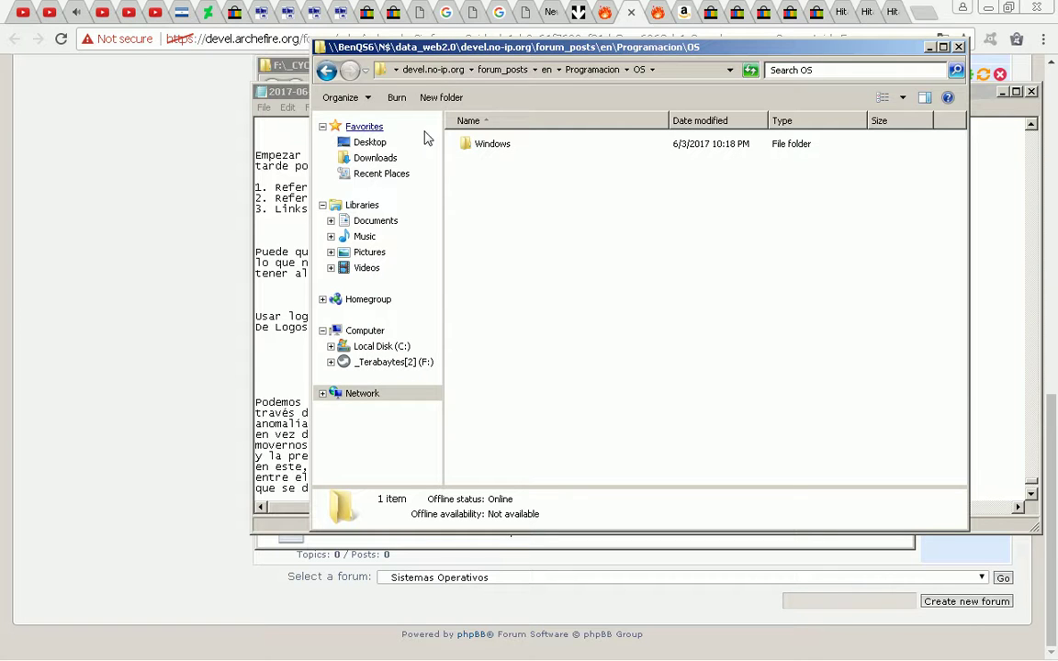
{"action": "right_click", "coordinate": [425, 74]}
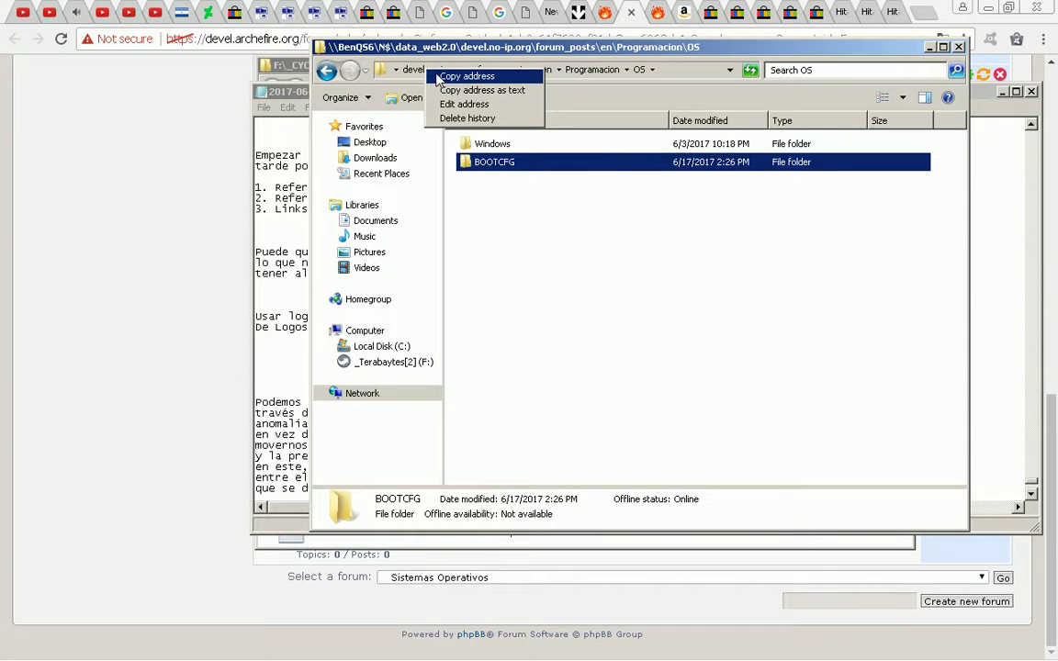
{"action": "left_click", "coordinate": [439, 90]}
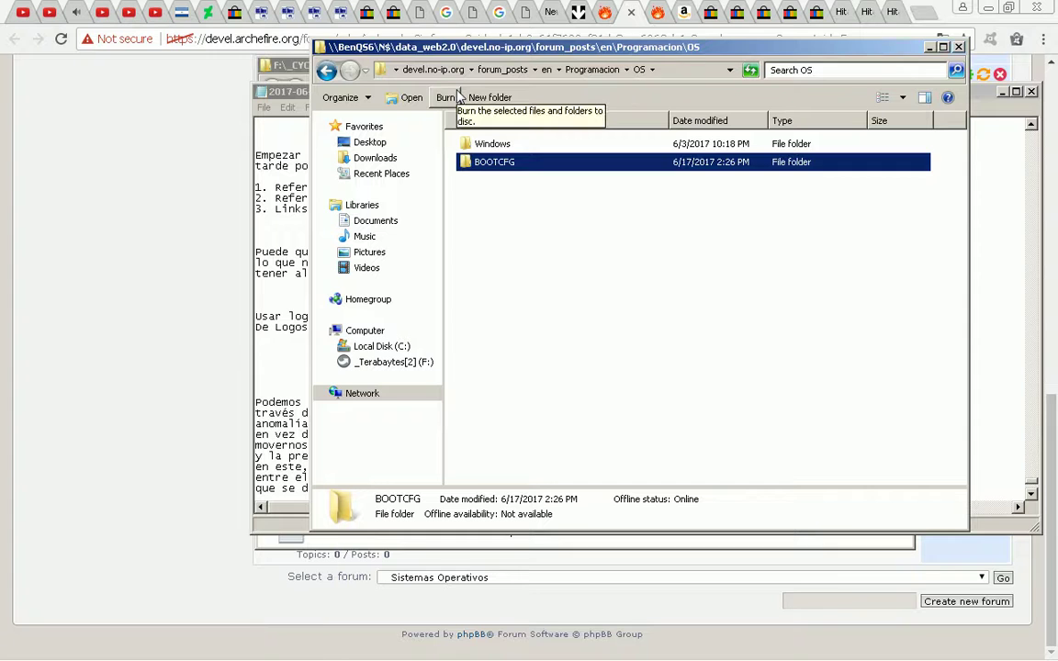
Run the copied path shortened to \\BenQS6\N$\data_web2.0\devel.no-ip.org\ to open that folder in a new Explorer window.
{"action": "key", "text": "super+r"}
{"action": "key", "text": "ctrl+v"}
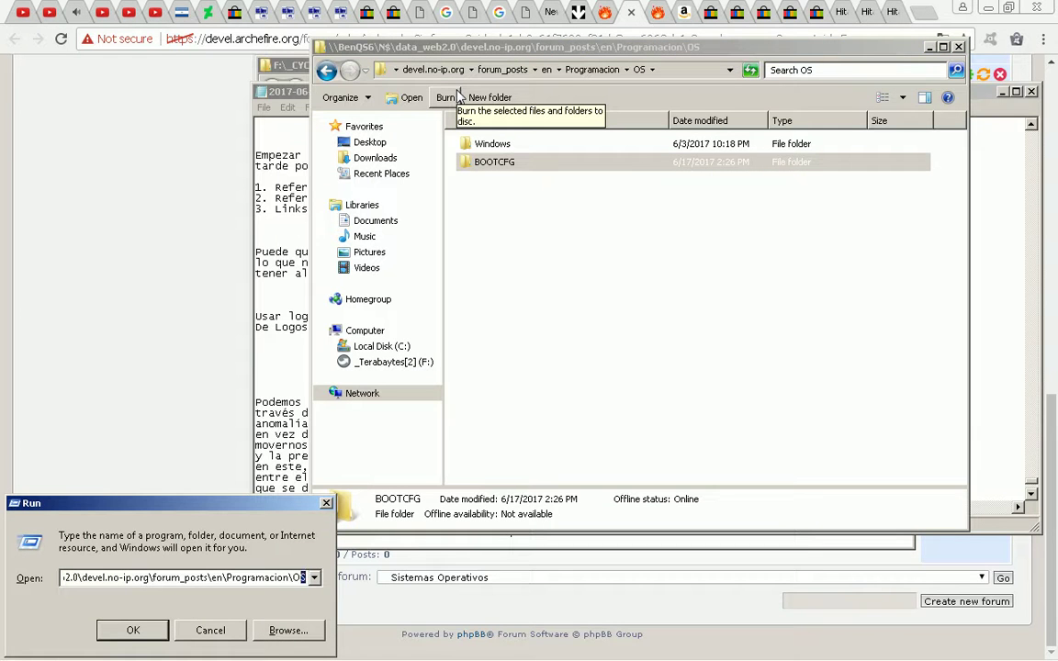
{"action": "key", "text": "shift+Left"}
{"action": "key", "text": "shift+Left"}
{"action": "key", "text": "shift+Left"}
{"action": "key", "text": "shift+Left"}
{"action": "key", "text": "shift+Left"}
{"action": "key", "text": "shift+Left"}
{"action": "key", "text": "shift+Left"}
{"action": "key", "text": "shift+Left"}
{"action": "key", "text": "shift+Left"}
{"action": "key", "text": "shift+Left"}
{"action": "key", "text": "shift+Left"}
{"action": "key", "text": "shift+Left"}
{"action": "key", "text": "shift+Left"}
{"action": "key", "text": "shift+Left"}
{"action": "key", "text": "shift+Left"}
{"action": "key", "text": "shift+Left"}
{"action": "key", "text": "shift+Left"}
{"action": "key", "text": "shift+Left"}
{"action": "key", "text": "shift+Left"}
{"action": "key", "text": "shift+Left"}
{"action": "key", "text": "BackSpace"}
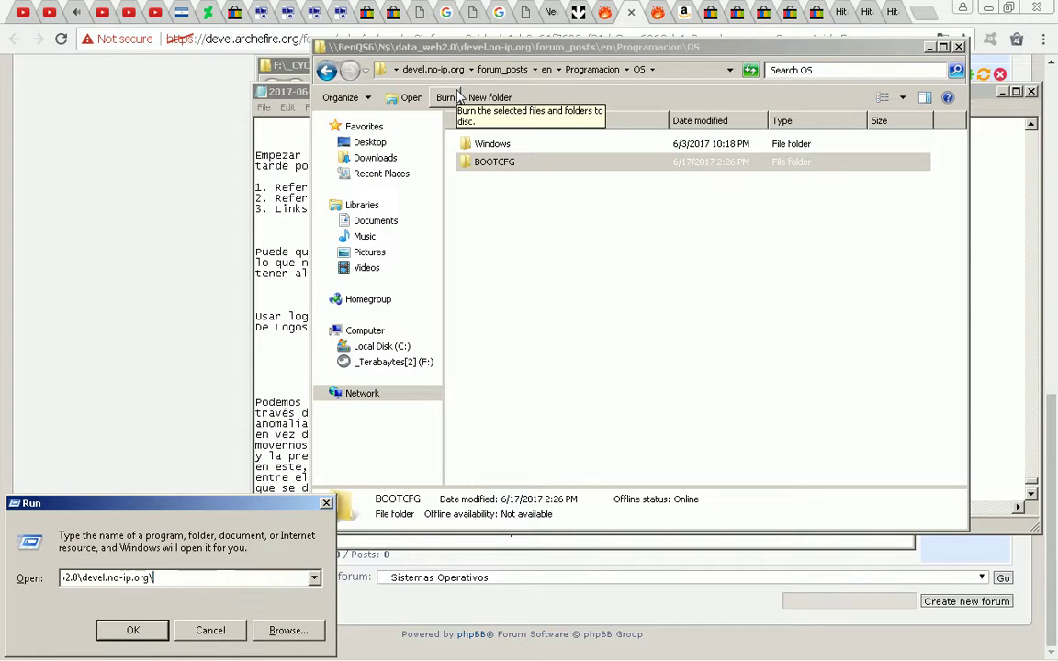
{"action": "key", "text": "Return"}
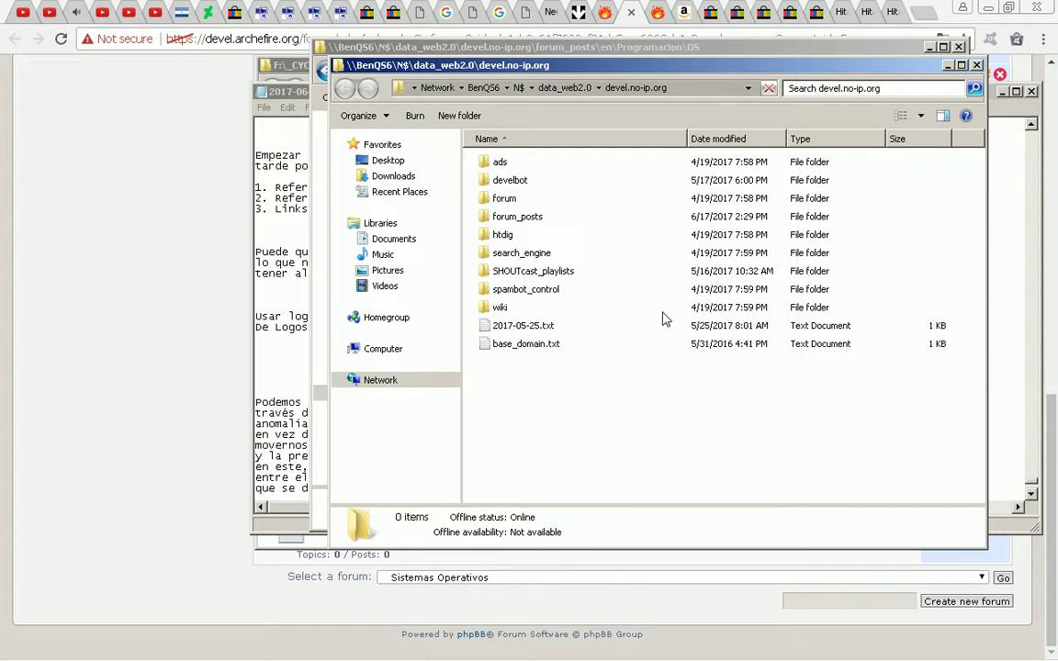
Open the forum\es\Programacion subfolder inside devel.no-ip.org.
{"action": "key", "text": "Down"}
{"action": "key", "text": "Down"}
{"action": "key", "text": "Down"}
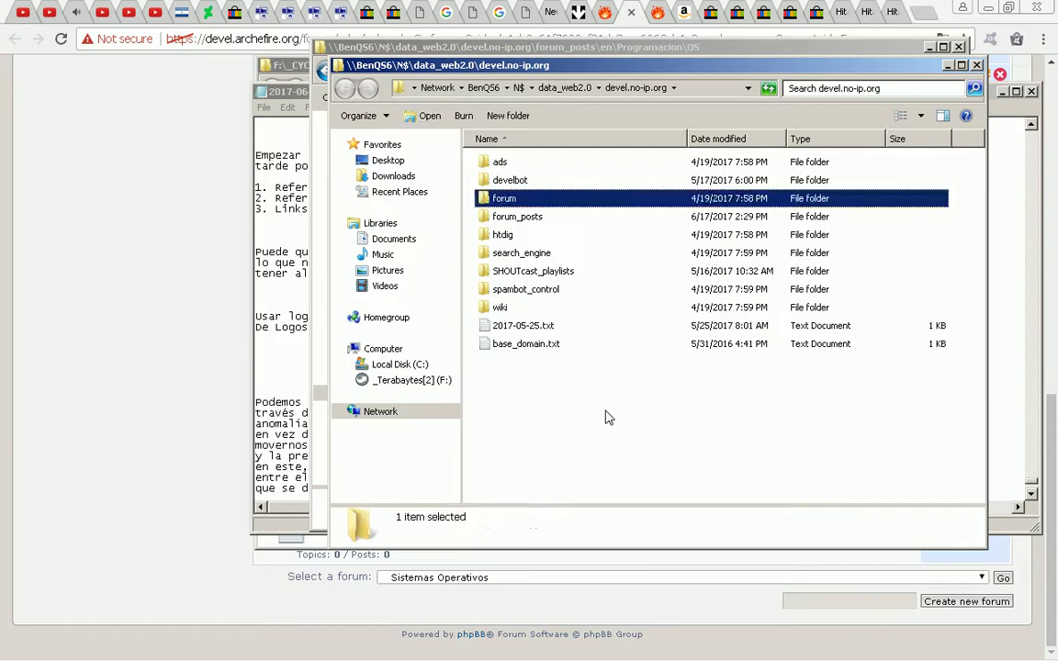
{"action": "key", "text": "Return"}
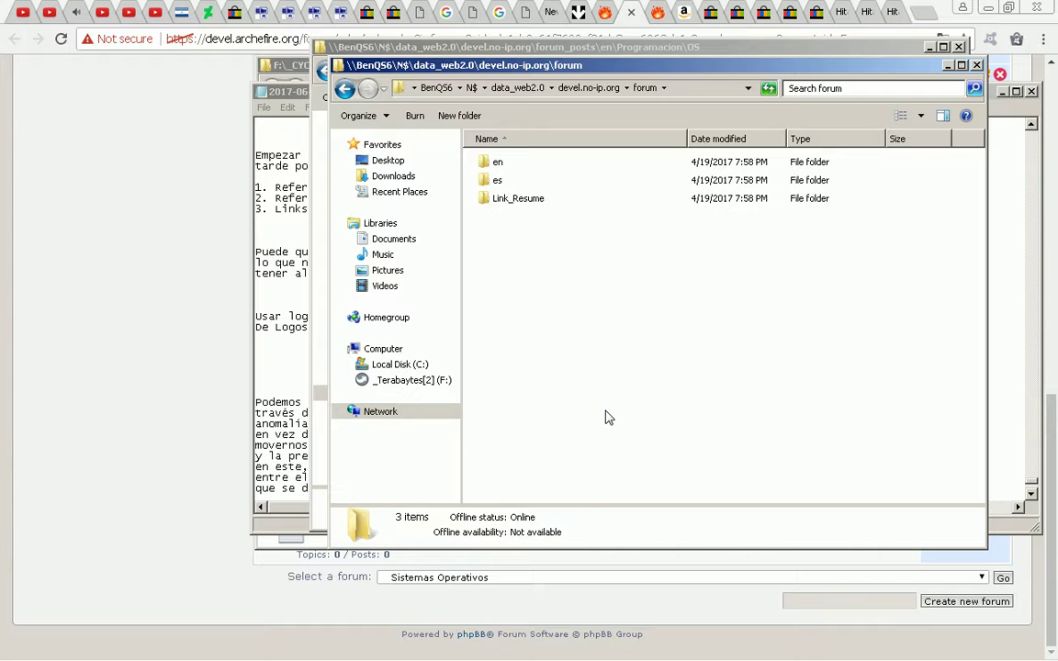
{"action": "key", "text": "Down"}
{"action": "key", "text": "Down"}
{"action": "key", "text": "Return"}
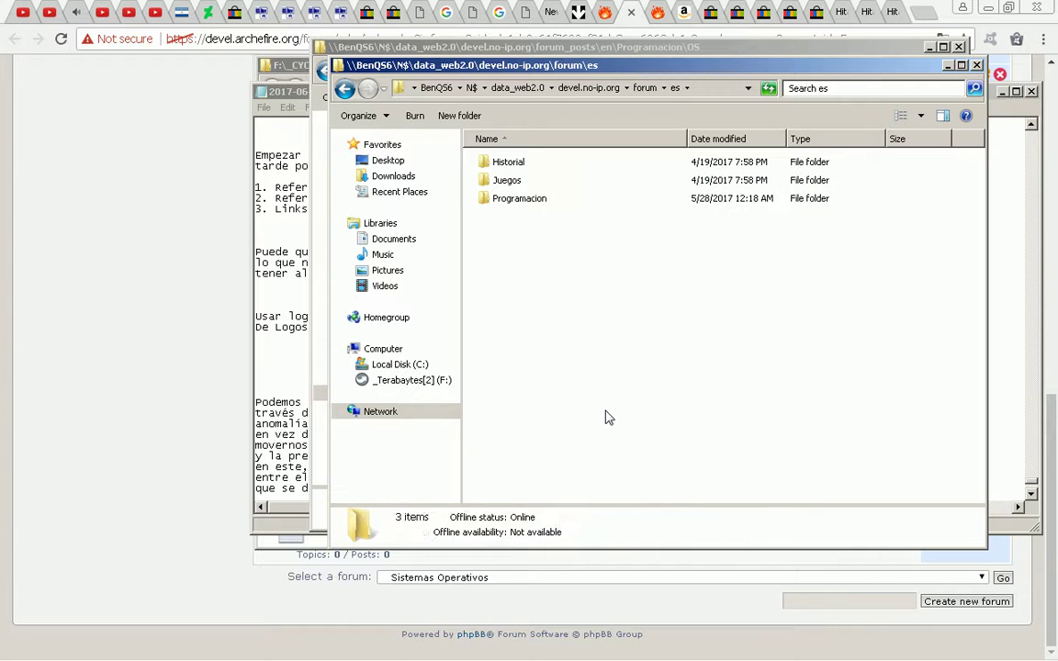
{"action": "key", "text": "Down"}
{"action": "key", "text": "Down"}
{"action": "key", "text": "Down"}
{"action": "key", "text": "Return"}
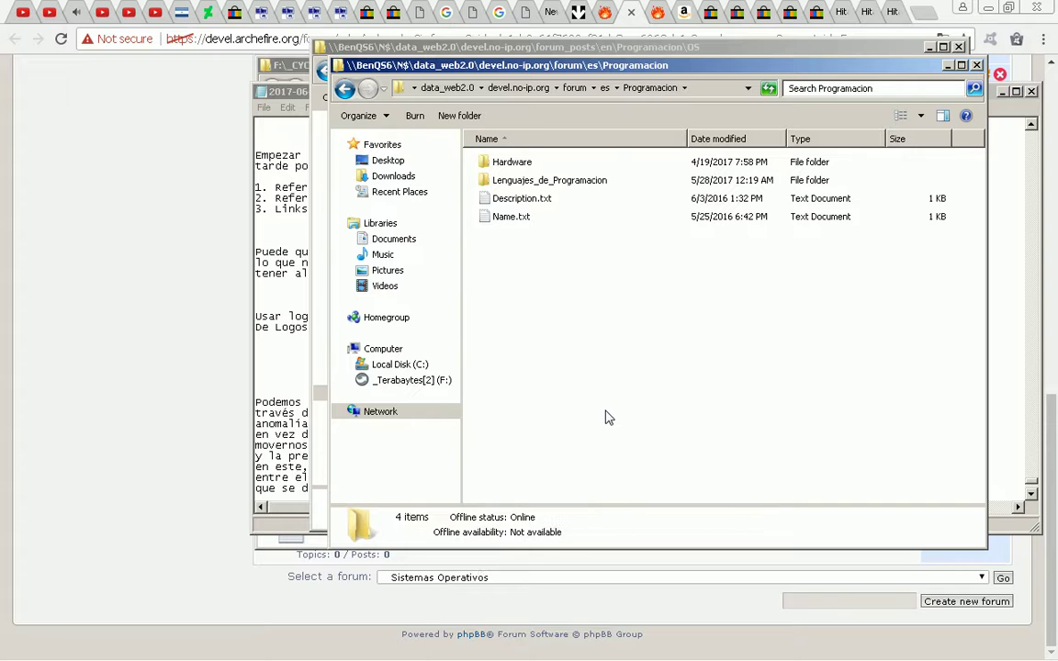
{"action": "key", "text": "Menu"}
{"action": "key", "text": "Up"}
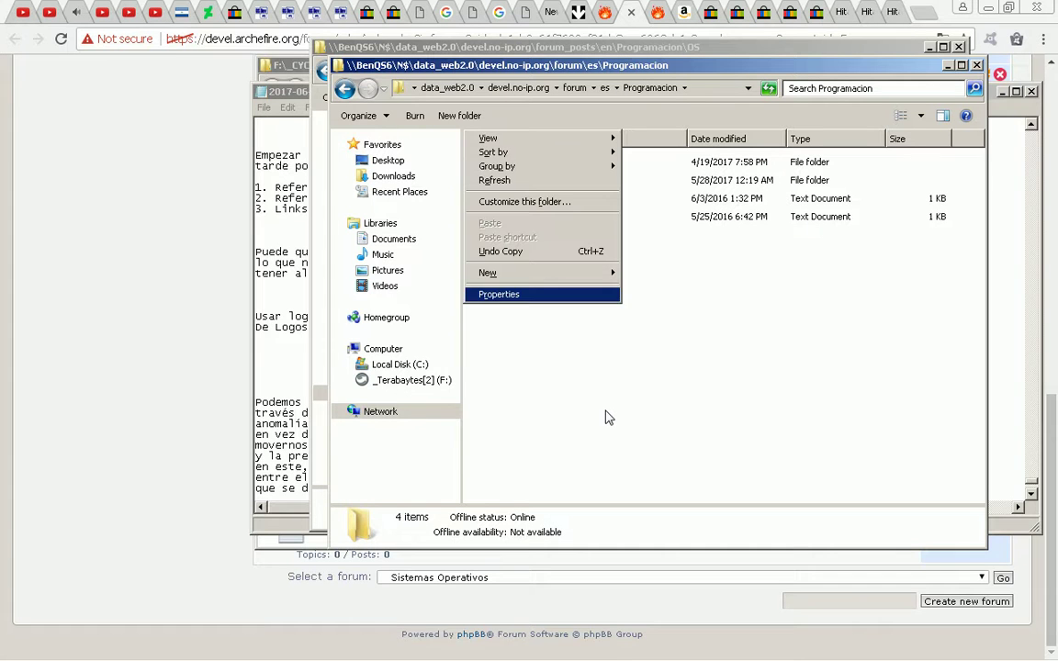
{"action": "key", "text": "Up"}
{"action": "key", "text": "Right"}
{"action": "key", "text": "Escape"}
{"action": "key", "text": "Escape"}
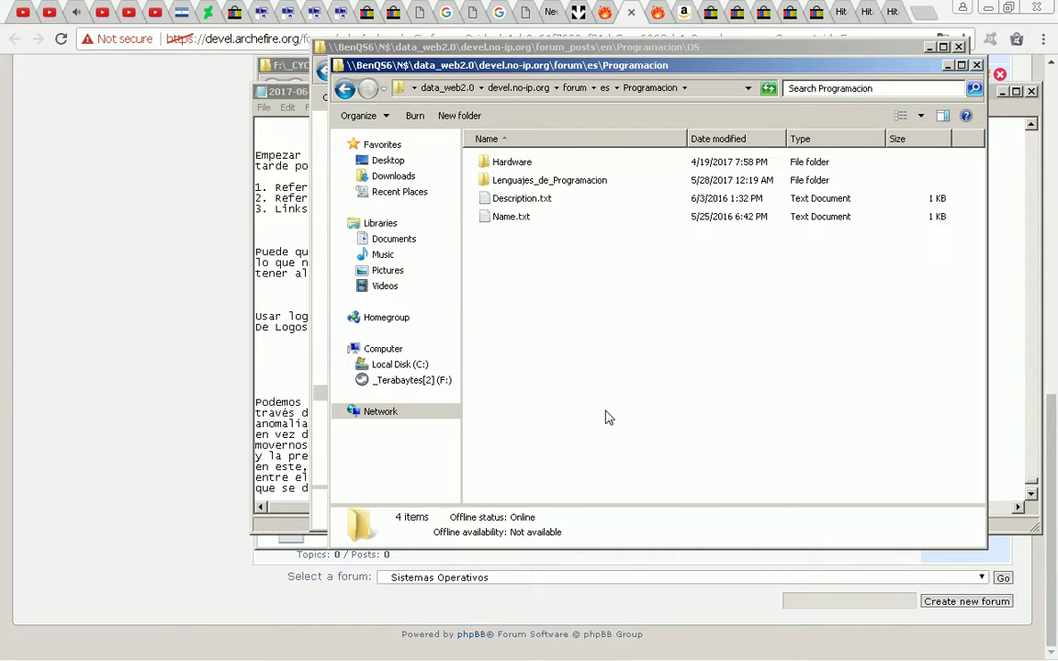
Create a folder named OS in forum\es\Programacion and open it.
{"action": "key", "text": "ctrl+shift+n"}
{"action": "type", "text": "OS"}
{"action": "key", "text": "Return"}
{"action": "key", "text": "Return"}
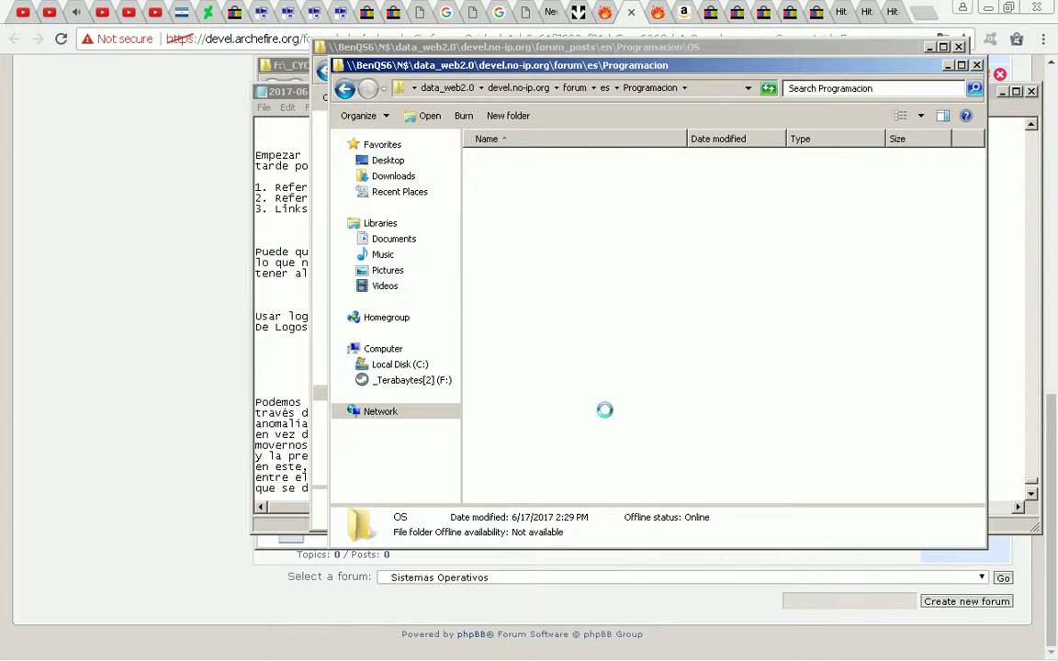
Create a folder named BOOTCFG inside the empty OS folder.
{"action": "key", "text": "shift+F10"}
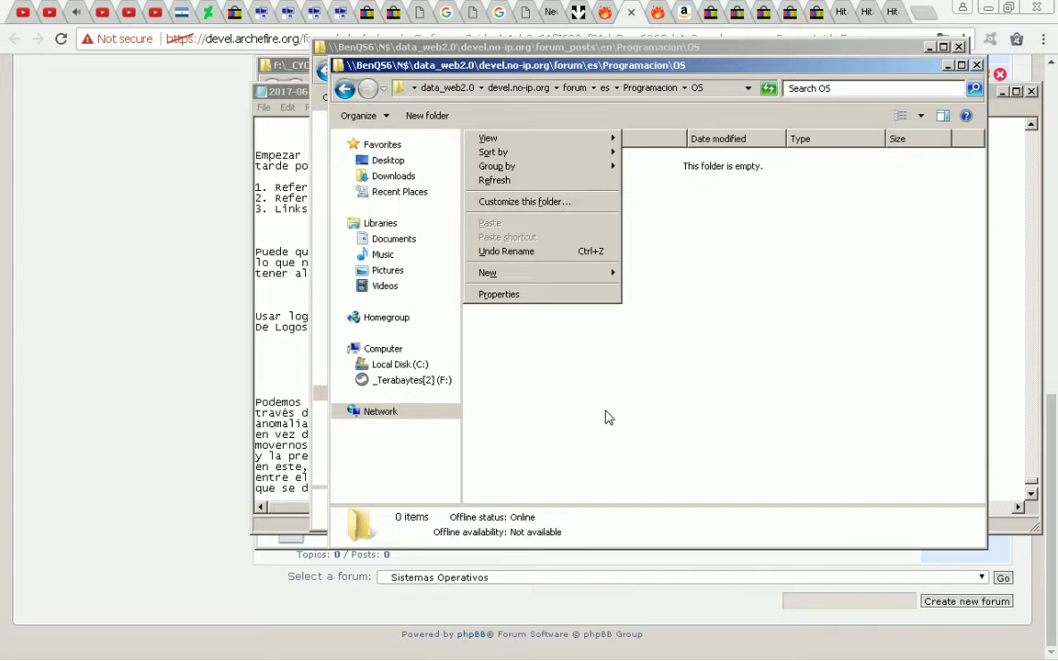
{"action": "key", "text": "Up"}
{"action": "key", "text": "Up"}
{"action": "key", "text": "Right"}
{"action": "key", "text": "Return"}
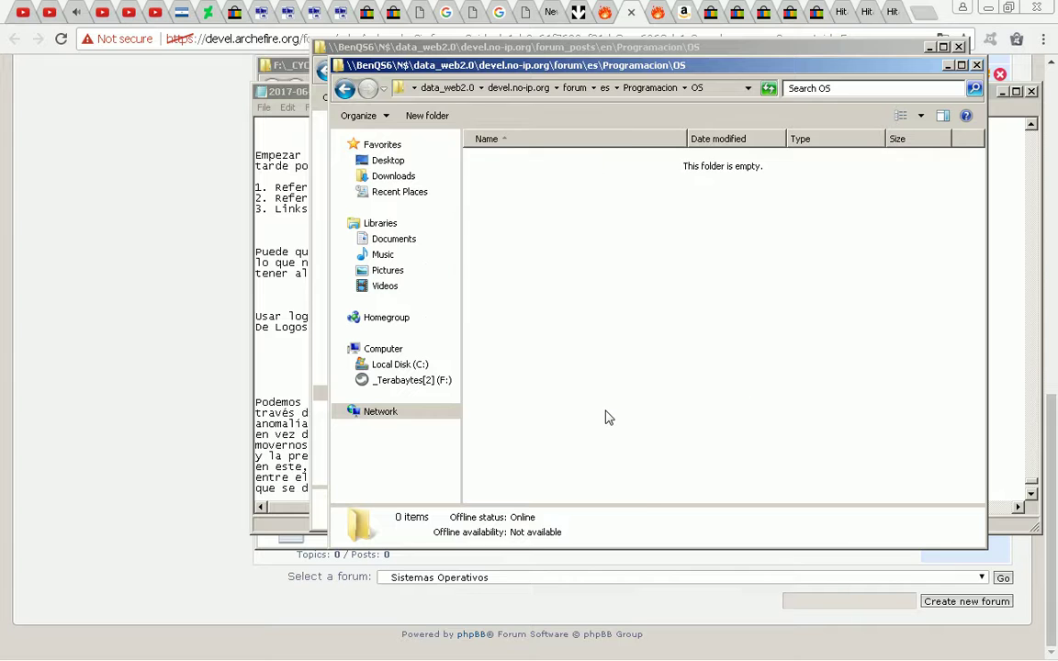
{"action": "type", "text": "BOOTCGFG"}
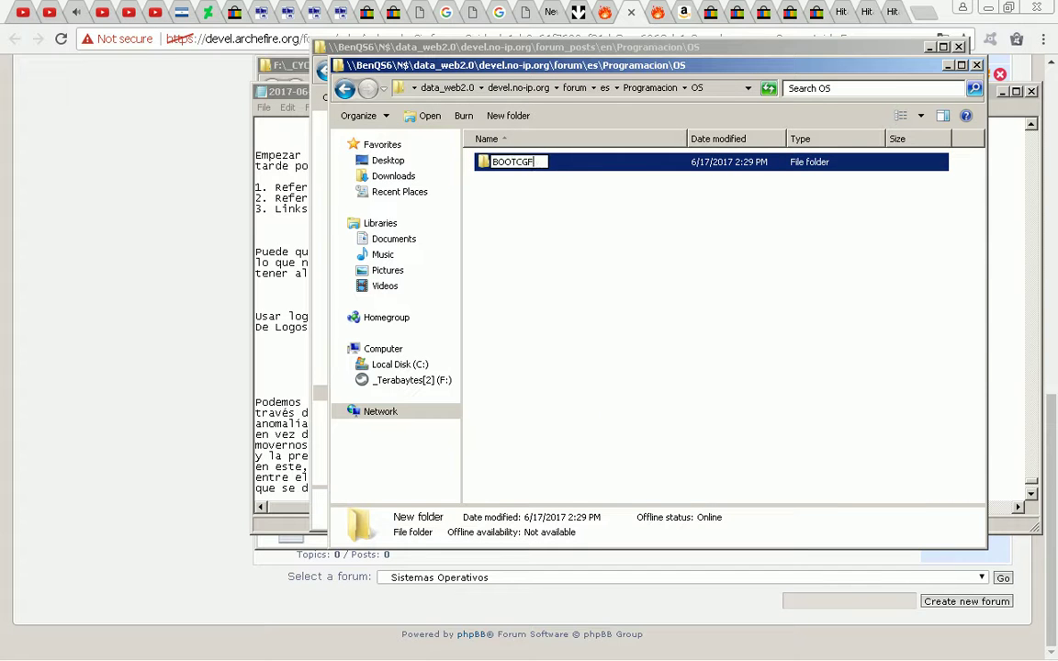
{"action": "key", "text": "BackSpace"}
{"action": "key", "text": "BackSpace"}
{"action": "key", "text": "BackSpace"}
{"action": "type", "text": "FG"}
Check the forum list on Chrome's phpBB management page, and create a LowEST_Kernel folder beside BOOTCFG in Windows Explorer.
{"action": "key", "text": "alt+Tab"}
{"action": "key", "text": "alt+Tab"}
{"action": "key", "text": "alt+Tab"}
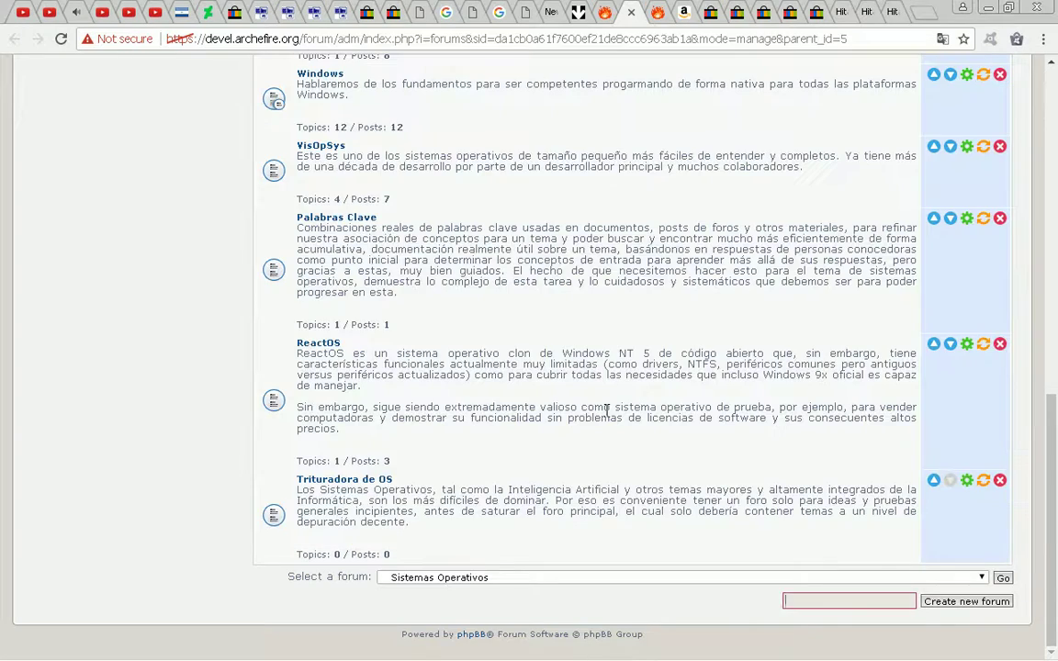
{"action": "scroll", "coordinate": [606, 410], "scroll_direction": "up", "scroll_amount": 5}
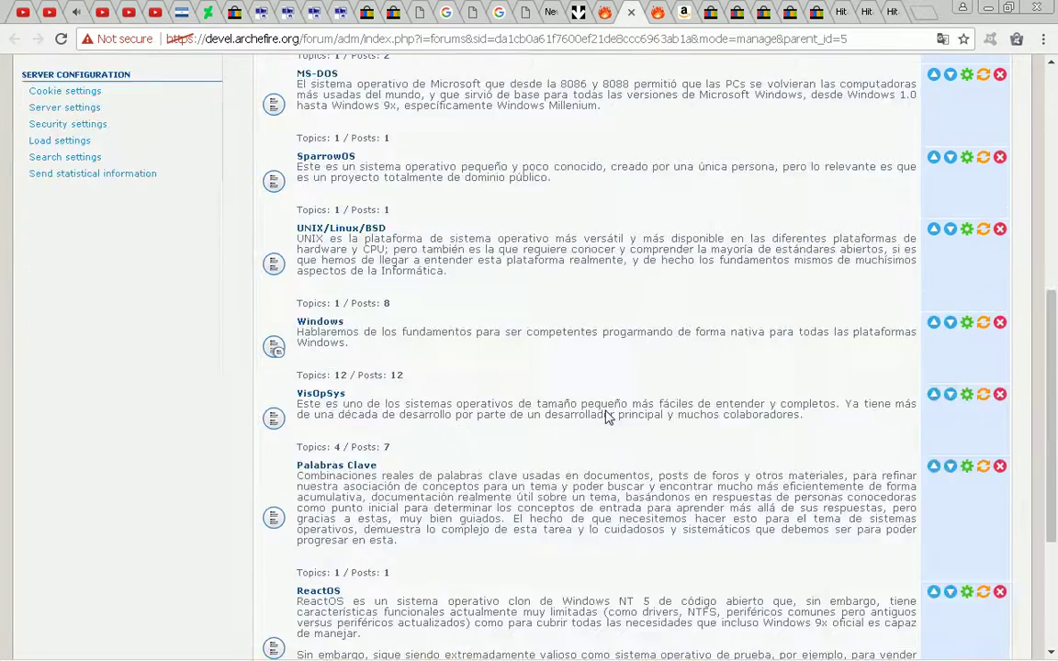
{"action": "scroll", "coordinate": [606, 410], "scroll_direction": "up", "scroll_amount": 3}
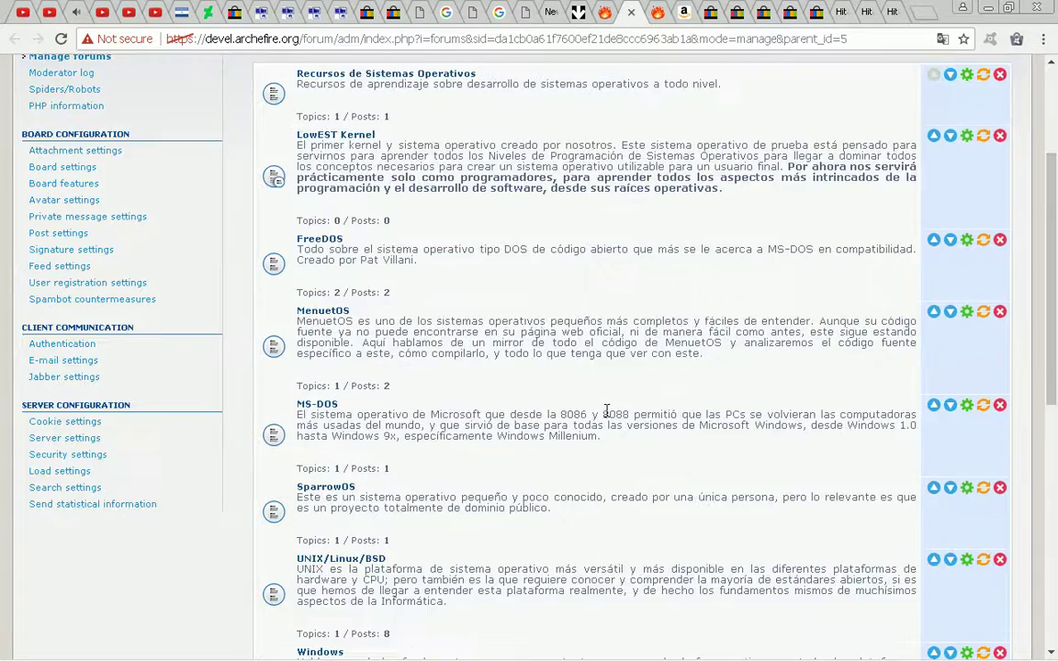
{"action": "key", "text": "alt+Tab"}
{"action": "right_click", "coordinate": [606, 416]}
{"action": "key", "text": "Up"}
{"action": "key", "text": "Up"}
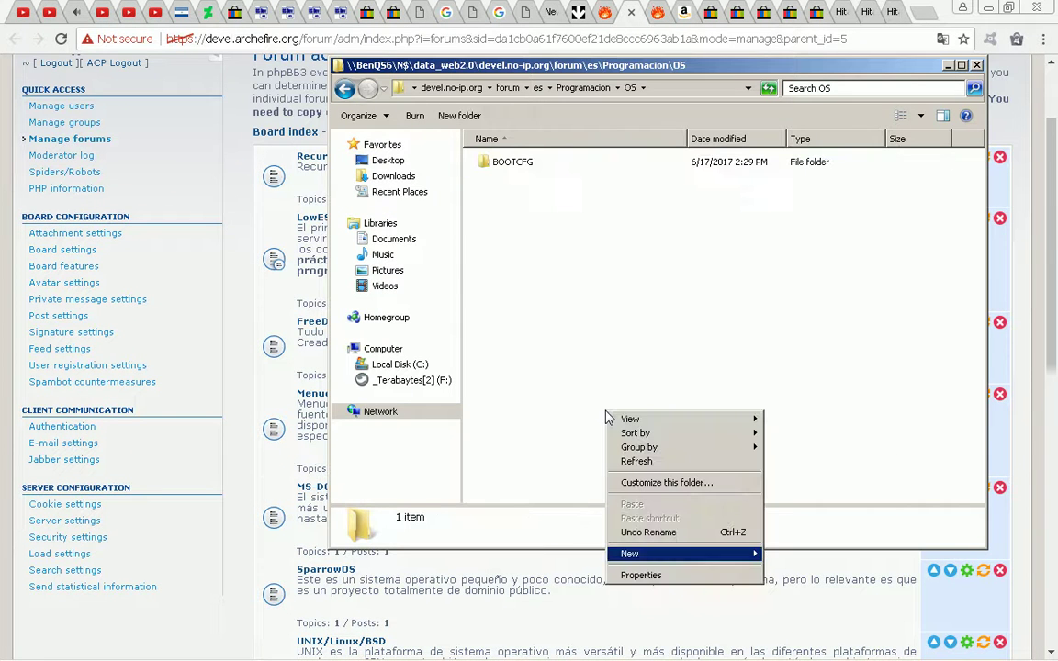
{"action": "key", "text": "Right"}
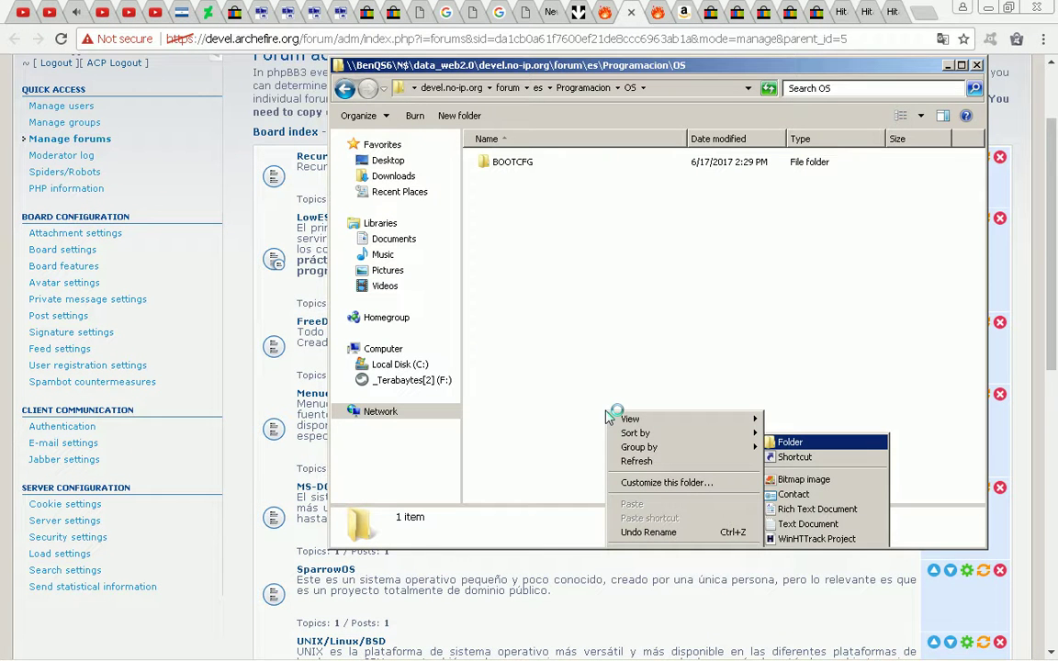
{"action": "key", "text": "Return"}
{"action": "key", "text": "BackSpace"}
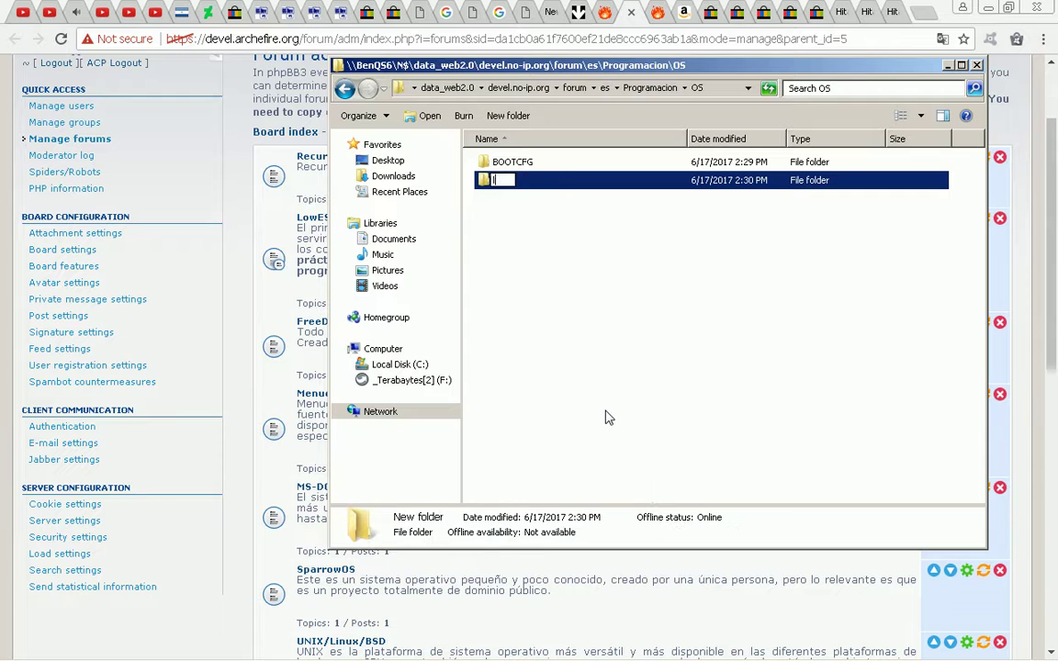
{"action": "type", "text": "LowEST_Kernel"}
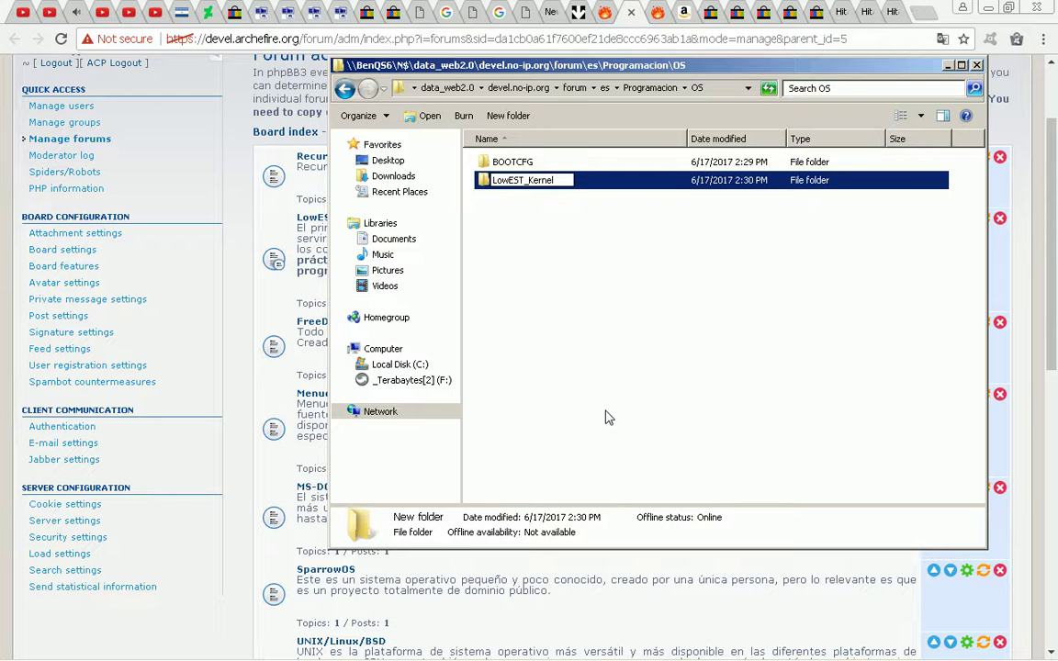
{"action": "key", "text": "Return"}
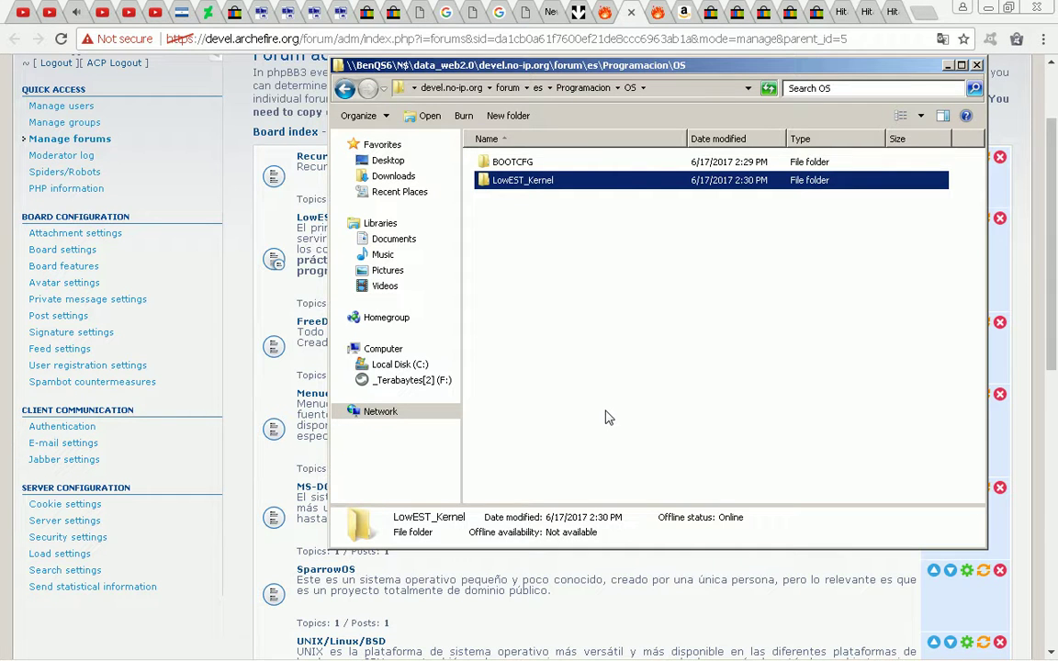
Open the new BOOTCFG folder and create an empty text document named Name.txt in it.
{"action": "key", "text": "Up"}
{"action": "key", "text": "Return"}
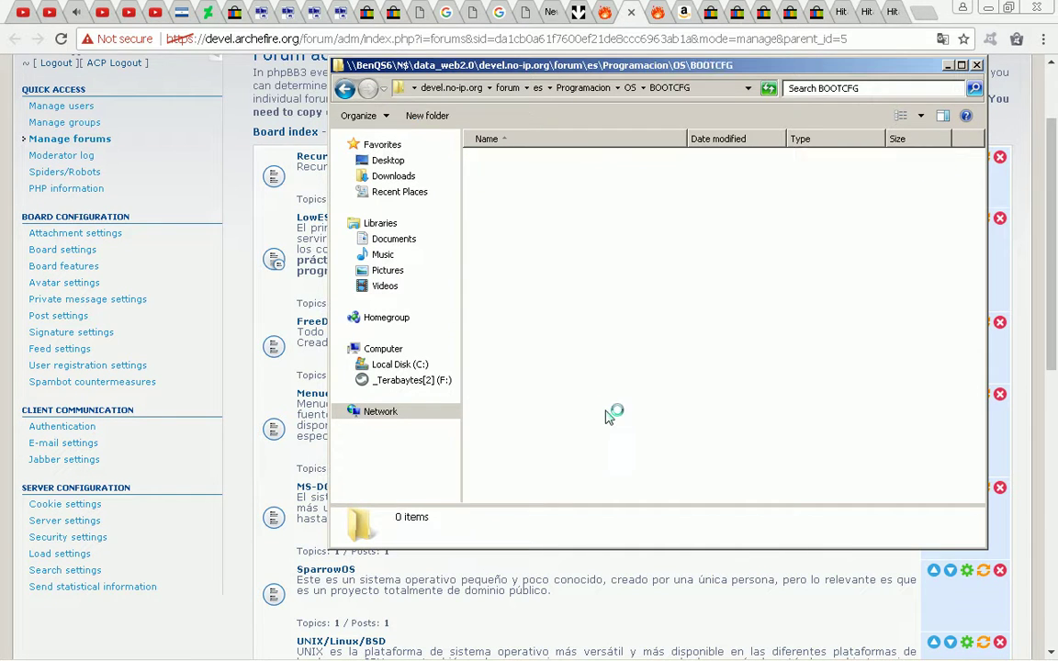
{"action": "right_click", "coordinate": [621, 407]}
{"action": "key", "text": "Up"}
{"action": "key", "text": "Right"}
{"action": "key", "text": "Down"}
{"action": "key", "text": "Down"}
{"action": "key", "text": "Down"}
{"action": "key", "text": "Down"}
{"action": "key", "text": "Down"}
{"action": "key", "text": "Return"}
{"action": "key", "text": "BackSpace"}
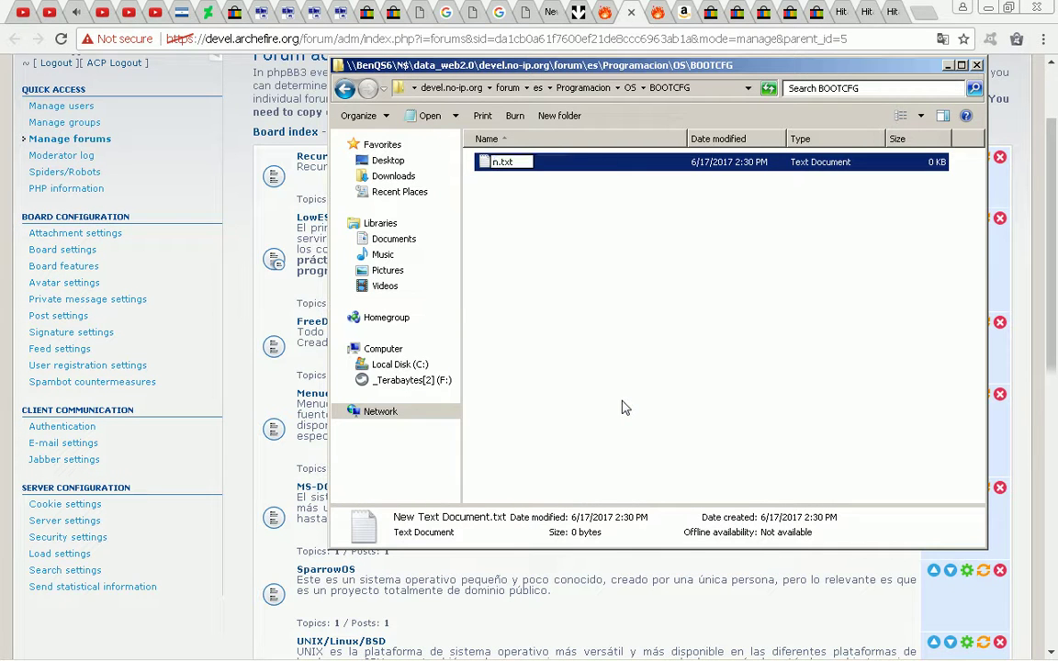
{"action": "type", "text": "Name"}
{"action": "key", "text": "Return"}
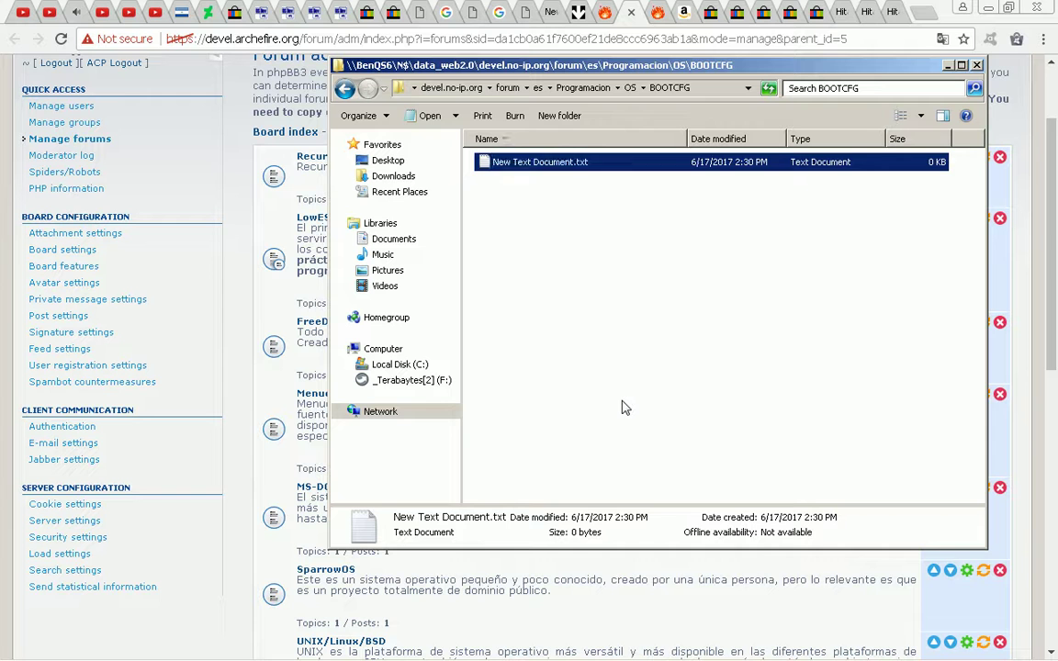
Create an empty text document named Description.txt beside Name.txt in the BOOTCFG folder.
{"action": "right_click", "coordinate": [621, 407]}
{"action": "key", "text": "Up"}
{"action": "key", "text": "Right"}
{"action": "key", "text": "Up"}
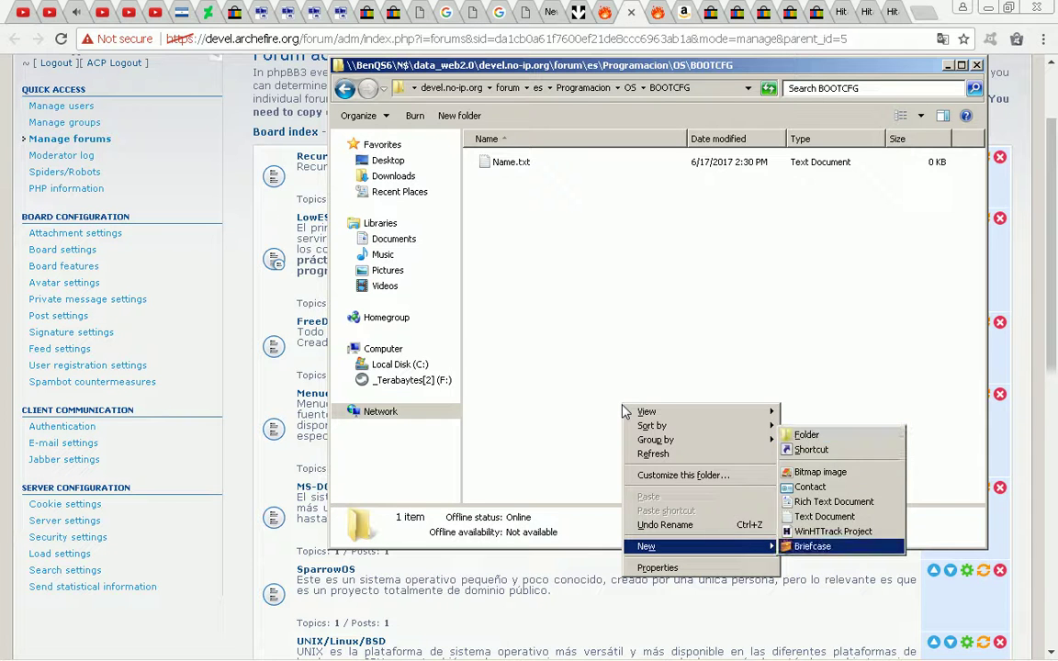
{"action": "key", "text": "Up"}
{"action": "key", "text": "Up"}
{"action": "key", "text": "Return"}
{"action": "key", "text": "BackSpace"}
{"action": "type", "text": "Descri"}
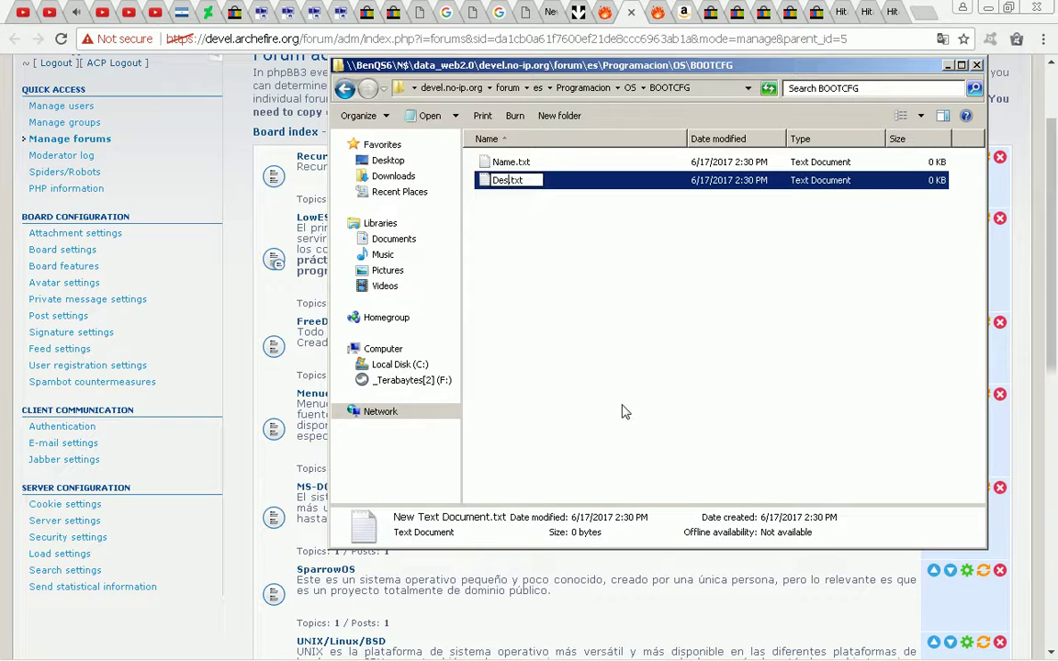
{"action": "type", "text": "ption"}
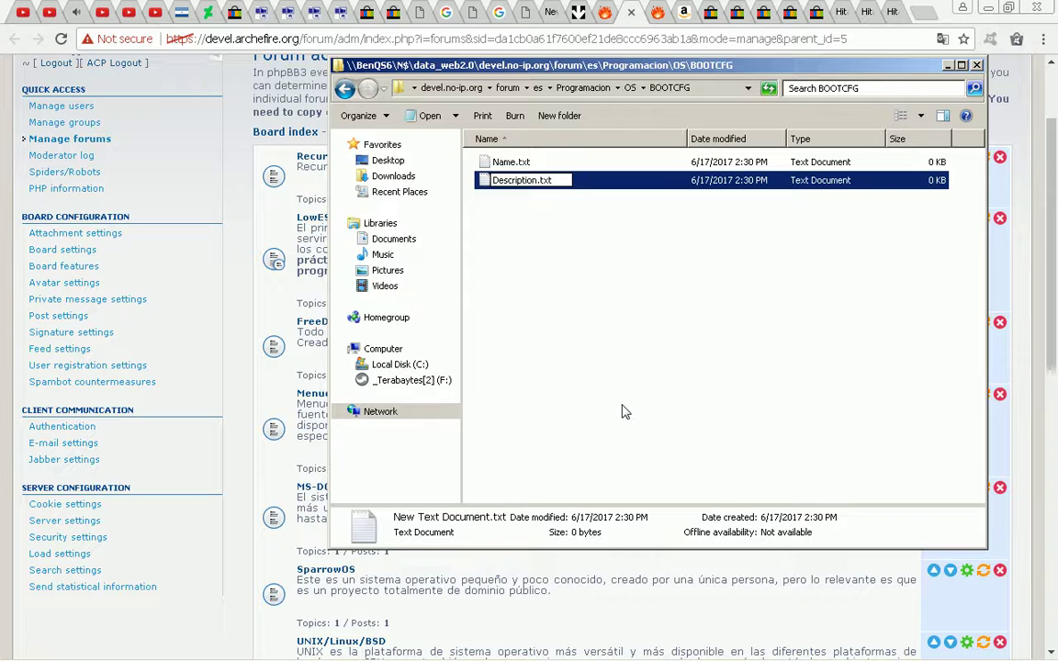
{"action": "key", "text": "Escape"}
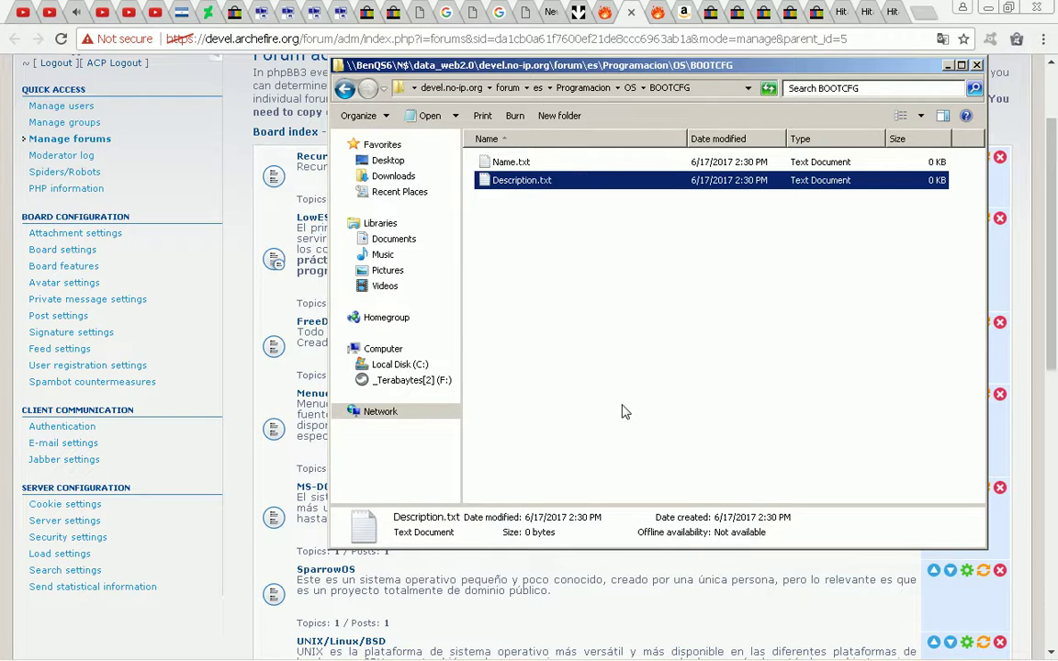
Switch to Chrome's phpBB forum management page and start creating a forum named BOOTCFG under Sistemas Operativos.
{"action": "key", "text": "alt+Tab"}
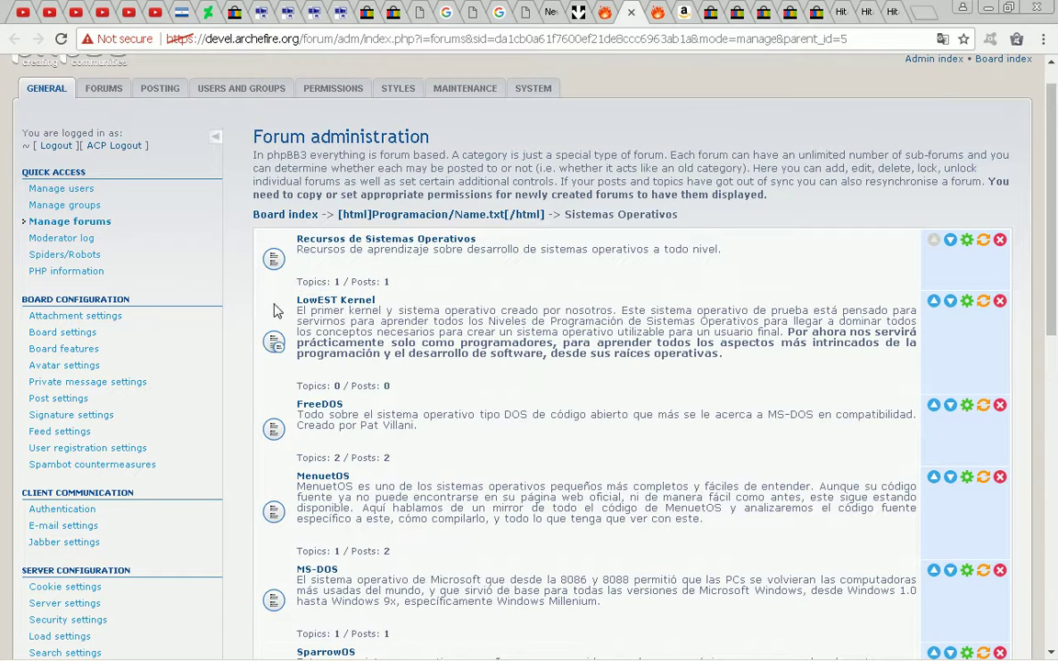
{"action": "scroll", "coordinate": [243, 309], "scroll_direction": "down", "scroll_amount": 15}
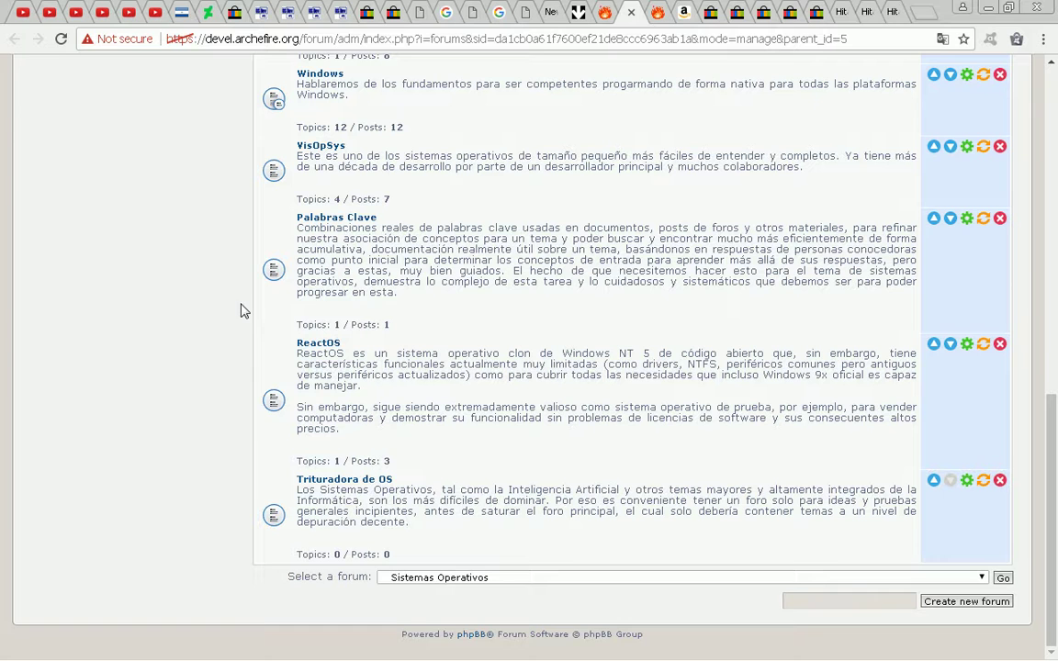
{"action": "left_click", "coordinate": [821, 604]}
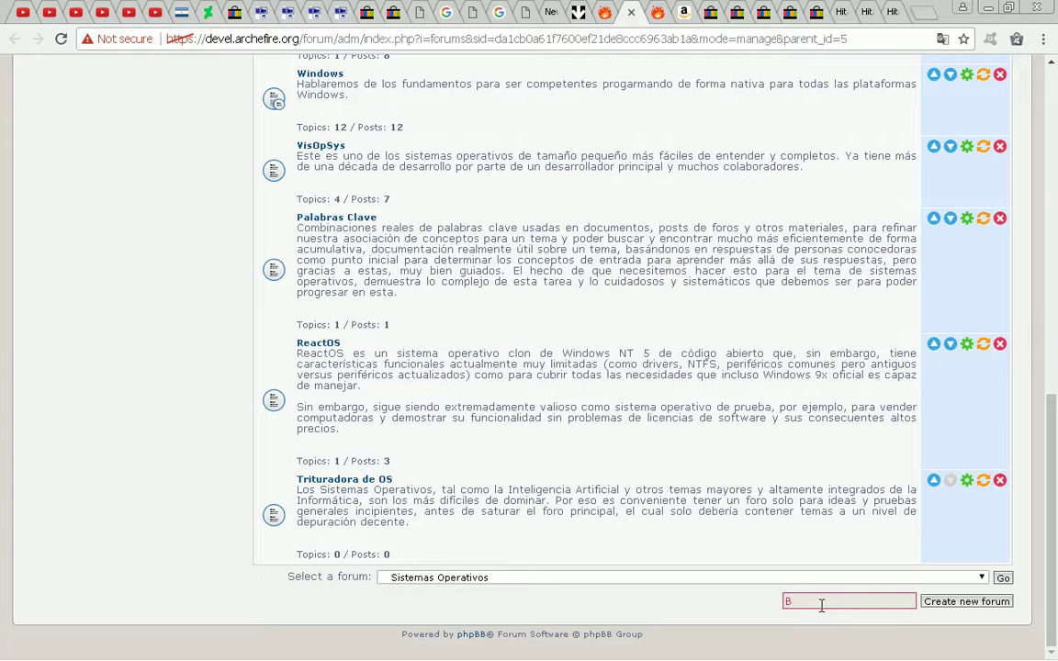
{"action": "type", "text": "BOOTCFG"}
{"action": "left_click", "coordinate": [934, 606]}
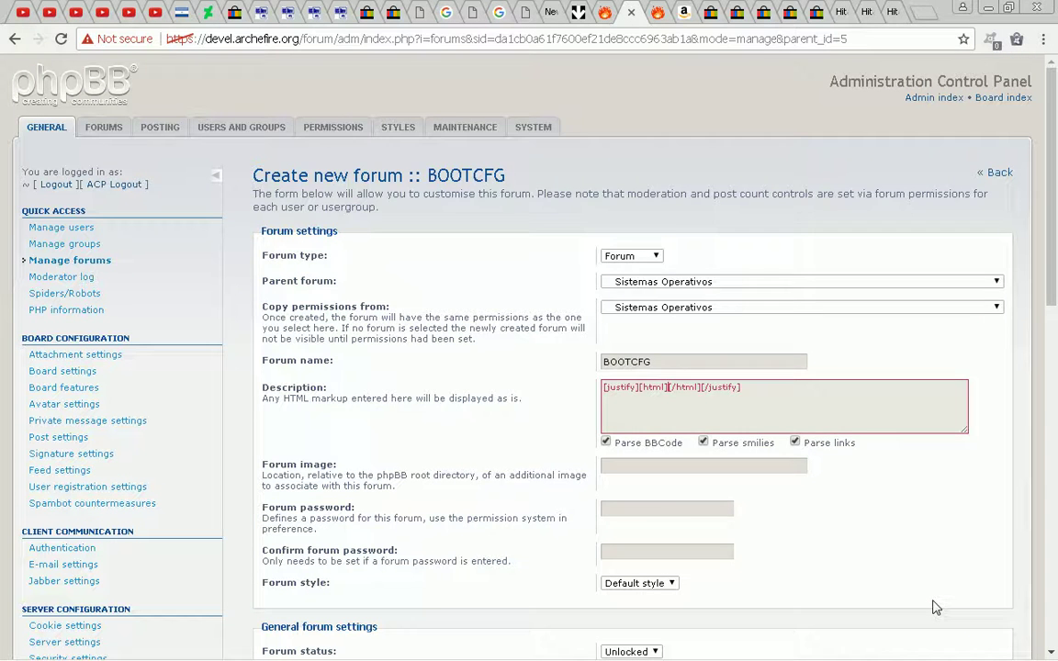
Switch to the BOOTCFG folder in Windows Explorer, change en to es in its path, and select the whole path.
{"action": "key", "text": "alt+Tab"}
{"action": "key", "text": "alt+Tab"}
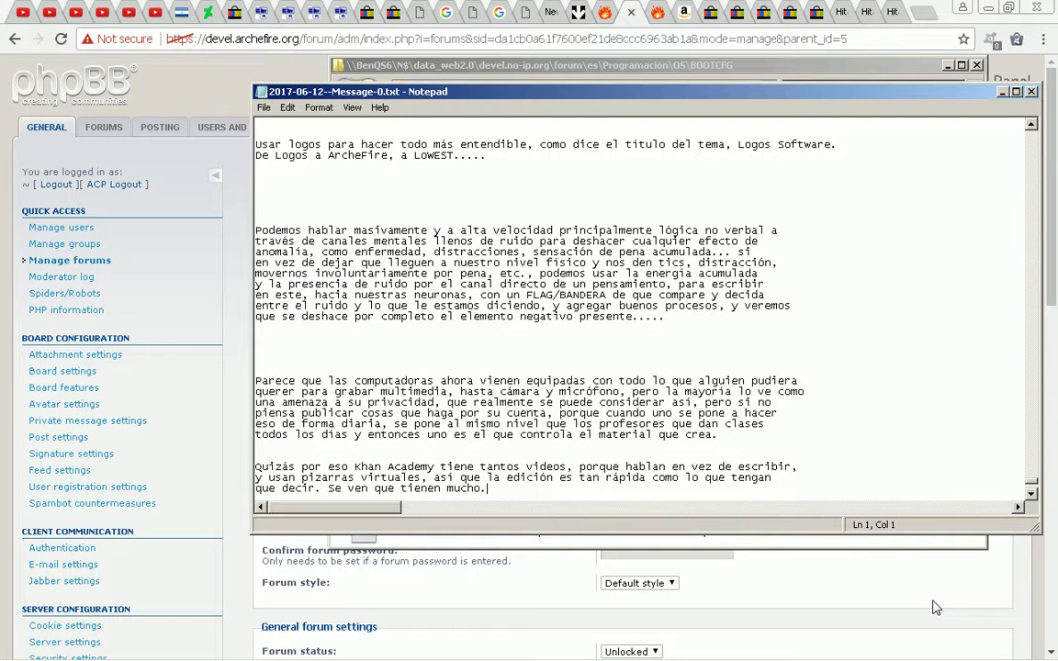
{"action": "key", "text": "alt+Tab"}
{"action": "key", "text": "Return"}
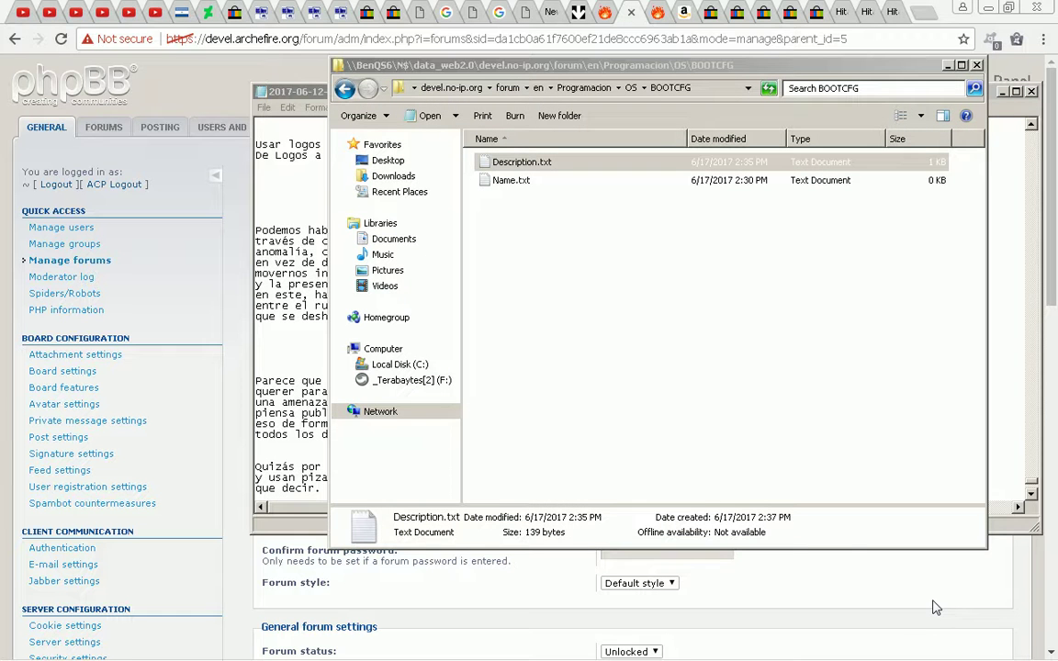
{"action": "left_click", "coordinate": [762, 371]}
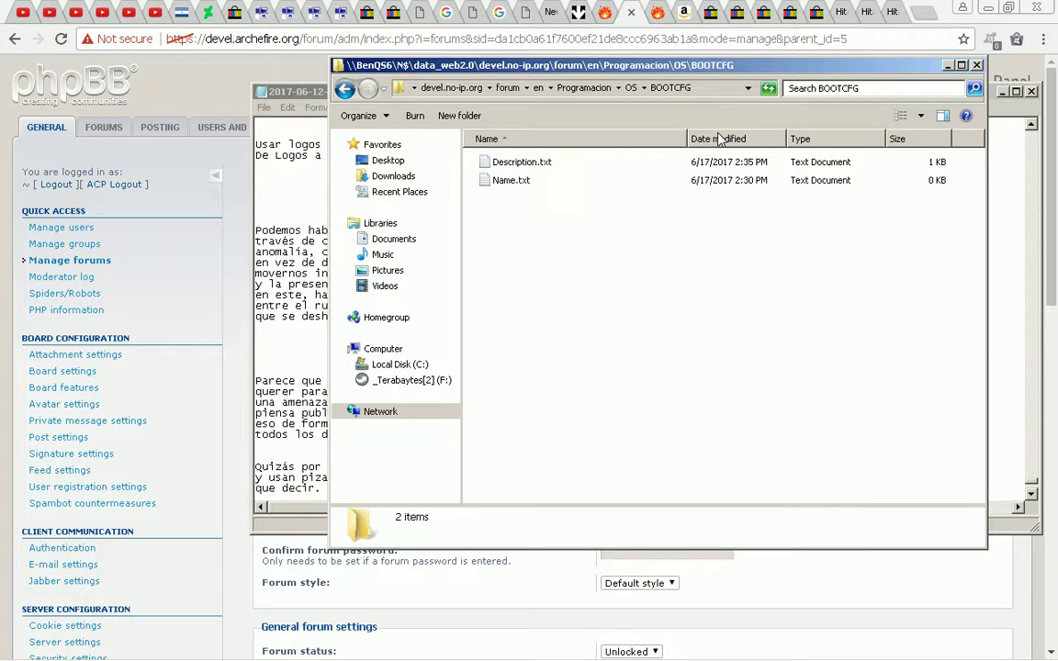
{"action": "left_click", "coordinate": [721, 87]}
{"action": "left_click", "coordinate": [720, 89]}
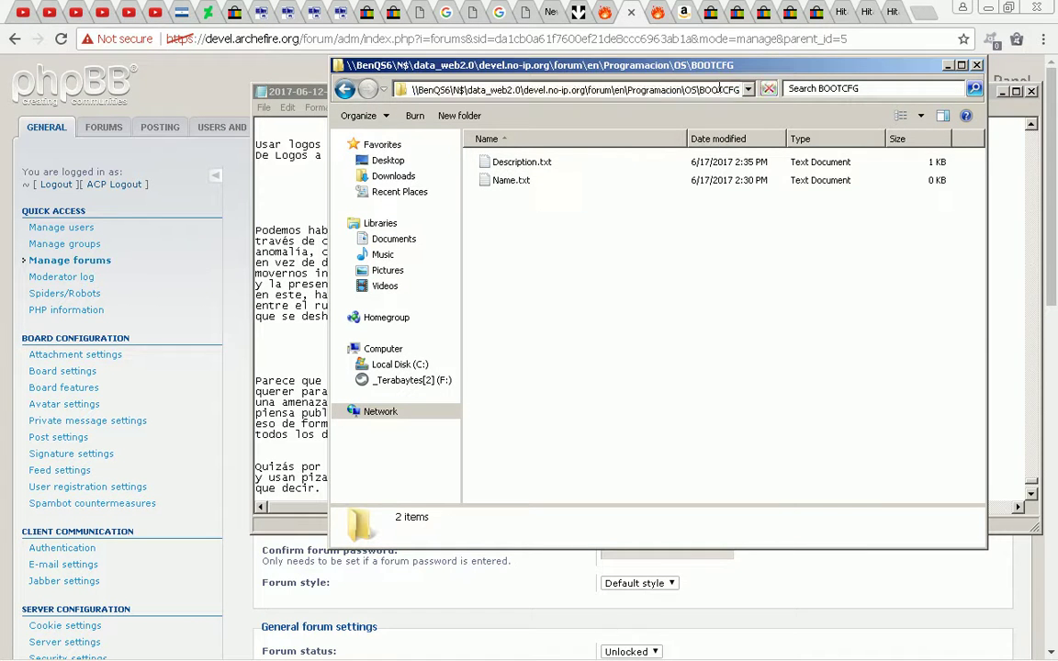
{"action": "key", "text": "BackSpace"}
{"action": "type", "text": "s"}
{"action": "key", "text": "ctrl+a"}
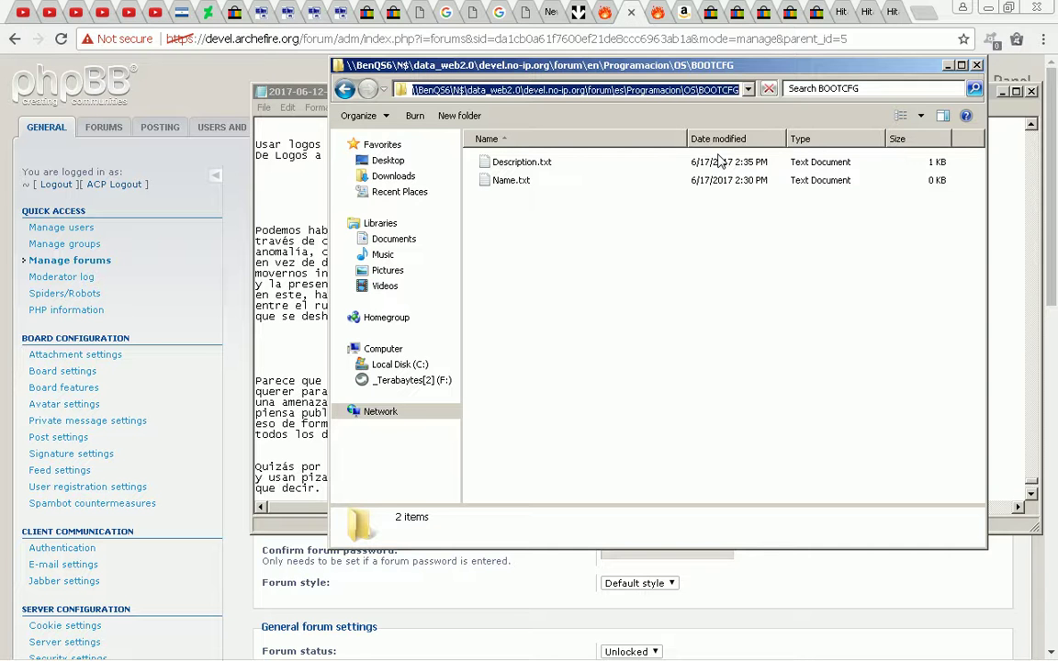
Back in Chrome, enable quick reply and topic icons for the new BOOTCFG forum and submit the form.
{"action": "key", "text": "alt+Tab"}
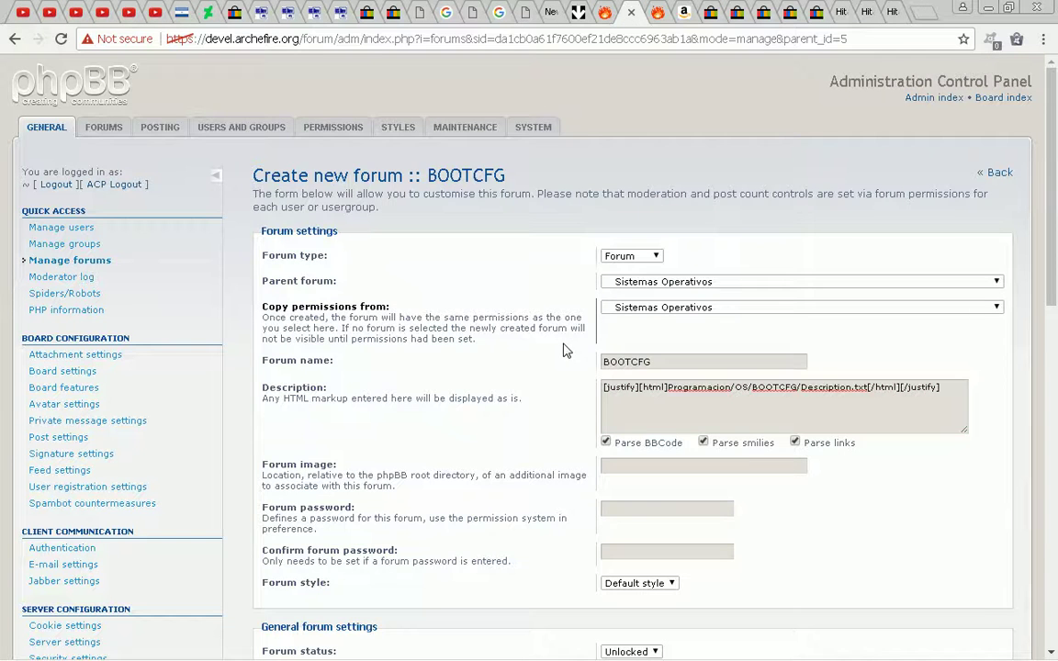
{"action": "scroll", "coordinate": [567, 351], "scroll_direction": "down", "scroll_amount": 4}
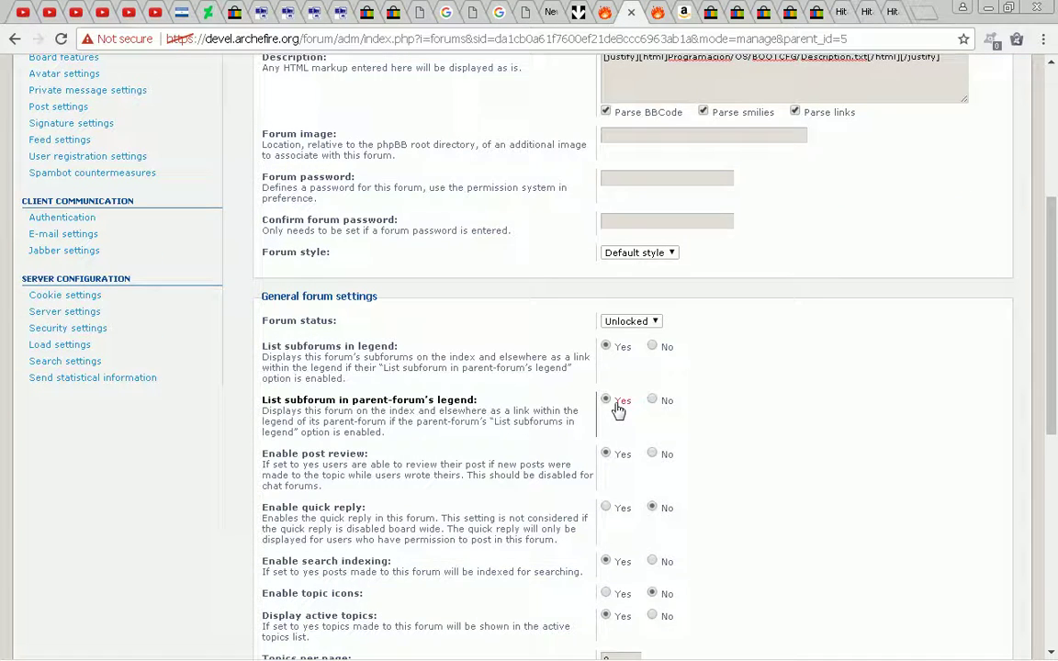
{"action": "scroll", "coordinate": [618, 411], "scroll_direction": "down", "scroll_amount": 1}
{"action": "left_click", "coordinate": [608, 425]}
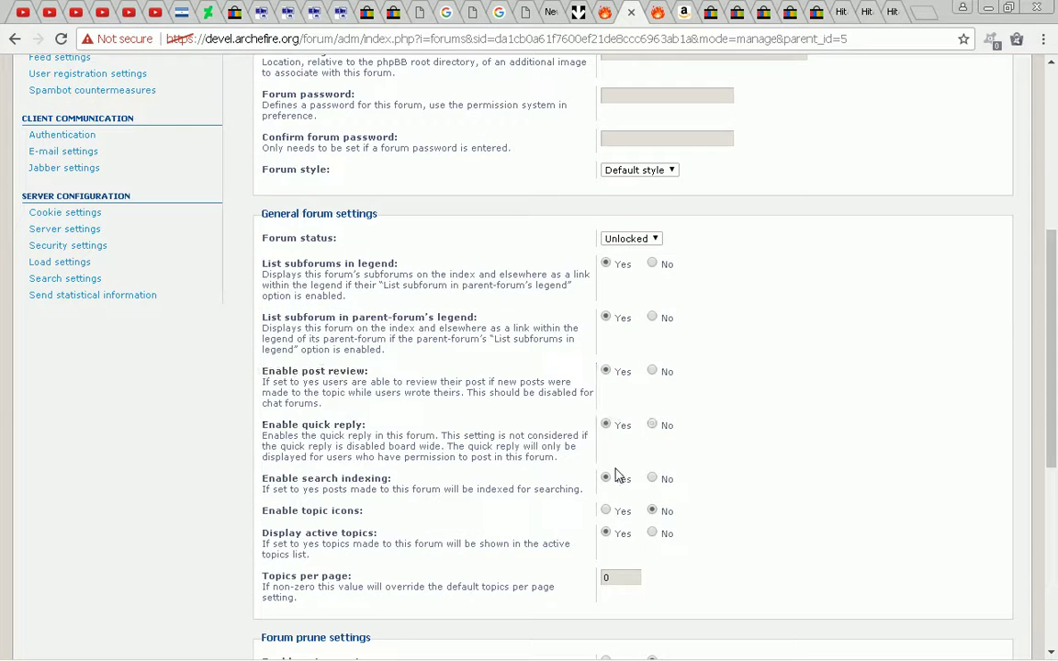
{"action": "left_click", "coordinate": [608, 511]}
{"action": "scroll", "coordinate": [580, 470], "scroll_direction": "down", "scroll_amount": 5}
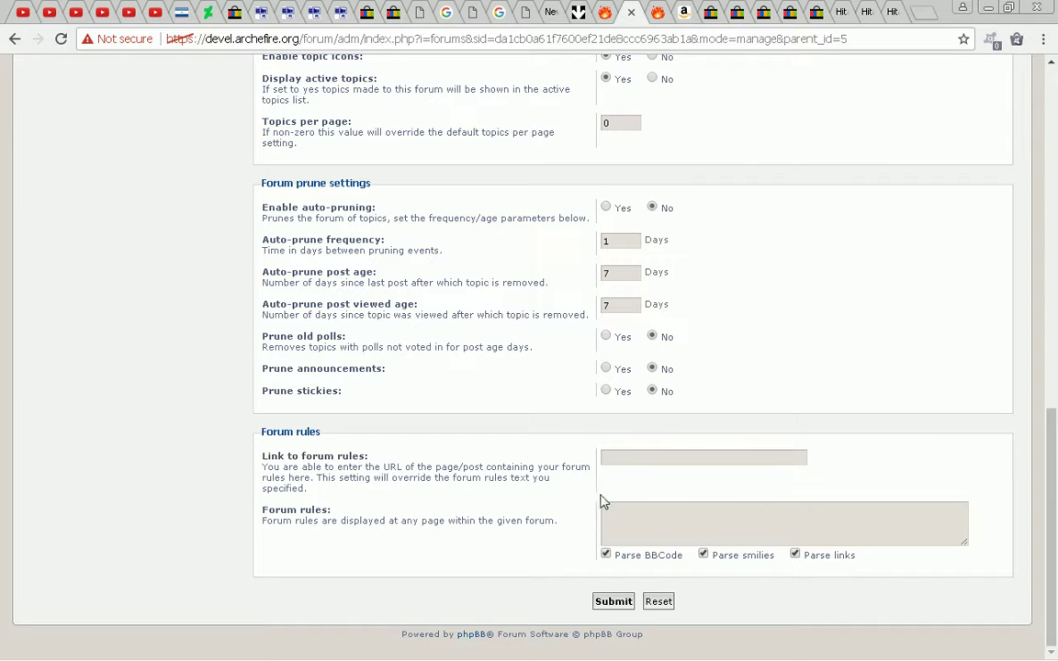
{"action": "left_click", "coordinate": [608, 603]}
{"action": "scroll", "coordinate": [602, 572], "scroll_direction": "up", "scroll_amount": 7}
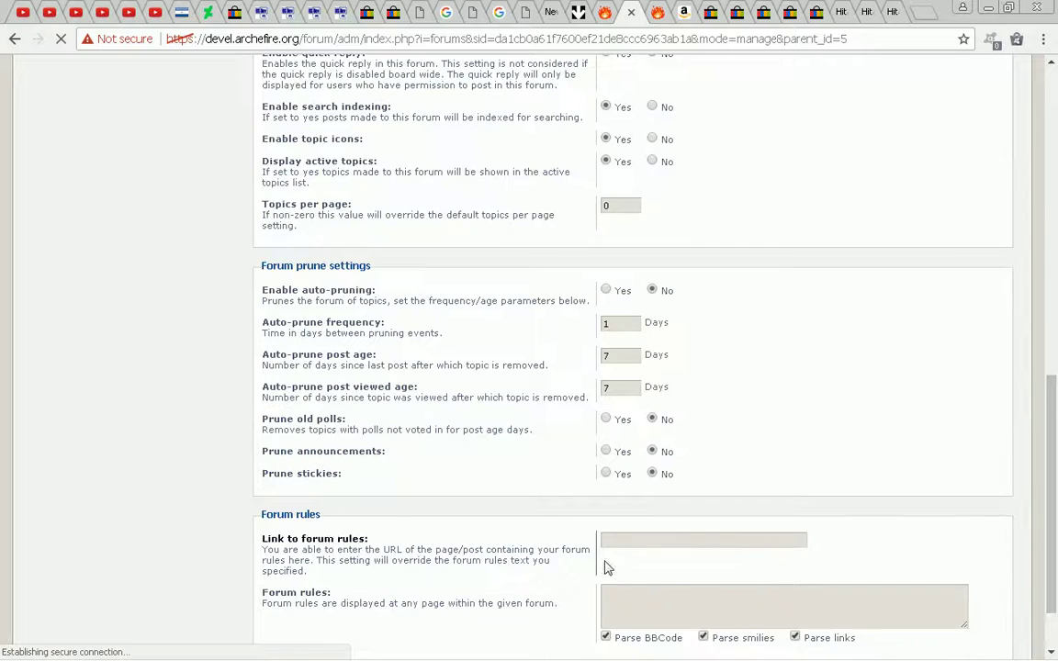
{"action": "scroll", "coordinate": [540, 475], "scroll_direction": "up", "scroll_amount": 2}
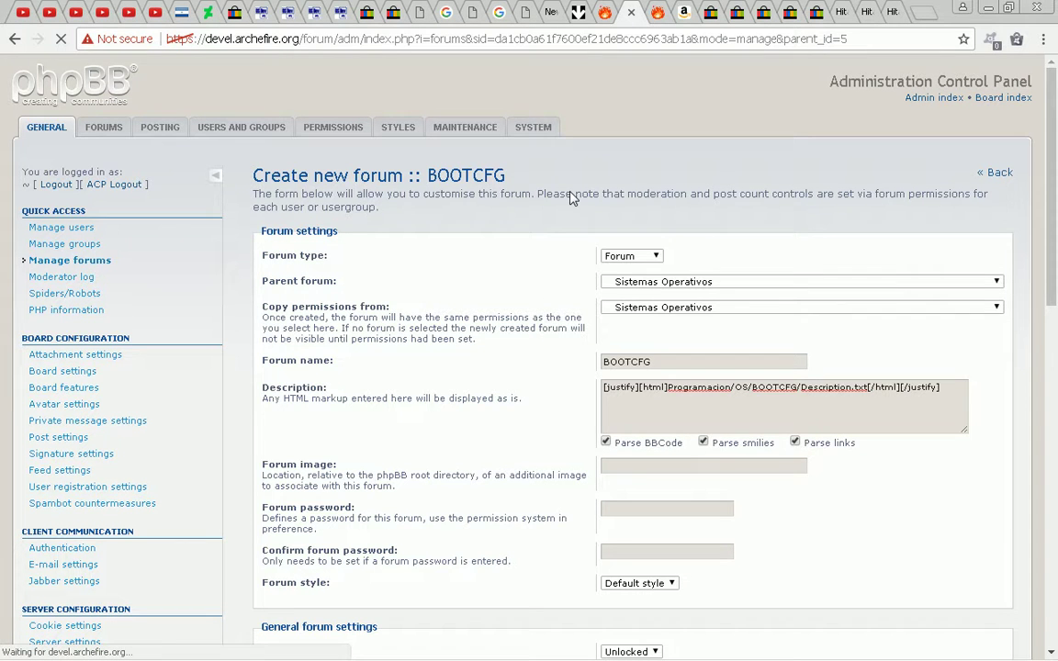
Check the public Sistemas Operativos forum page in Chrome for the new BOOTCFG entry.
{"action": "key", "text": "ctrl+Tab"}
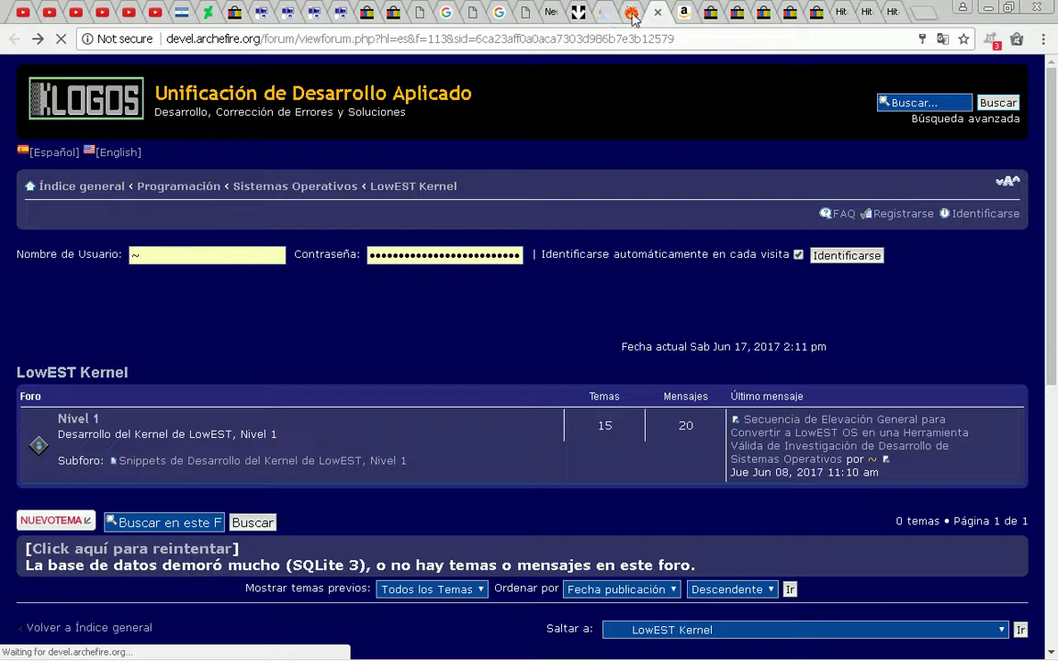
{"action": "left_click", "coordinate": [571, 16]}
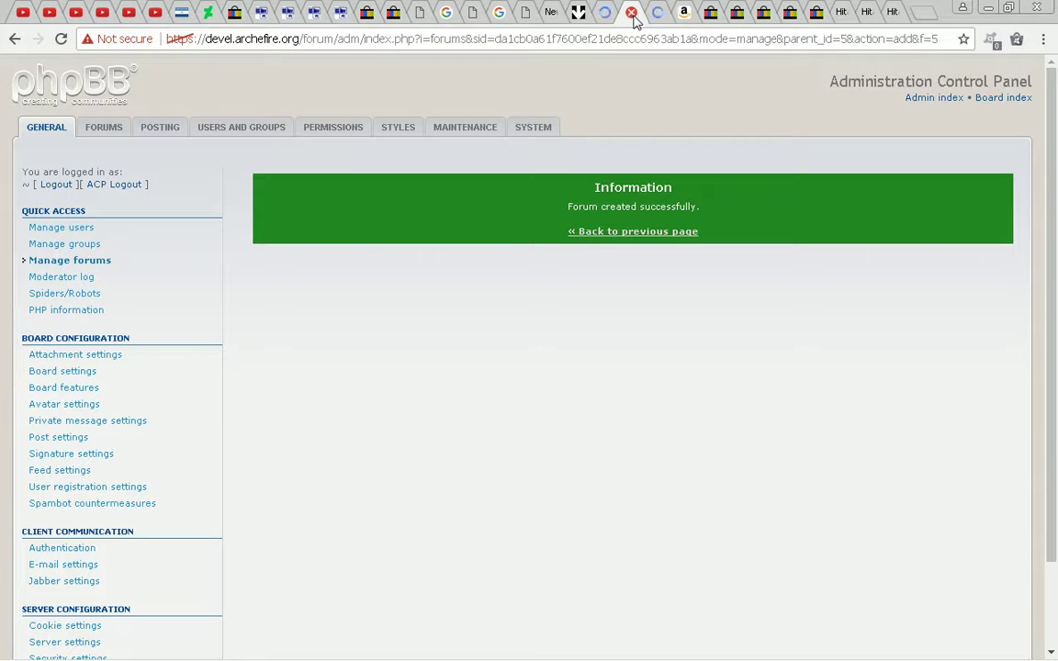
{"action": "left_click", "coordinate": [659, 16]}
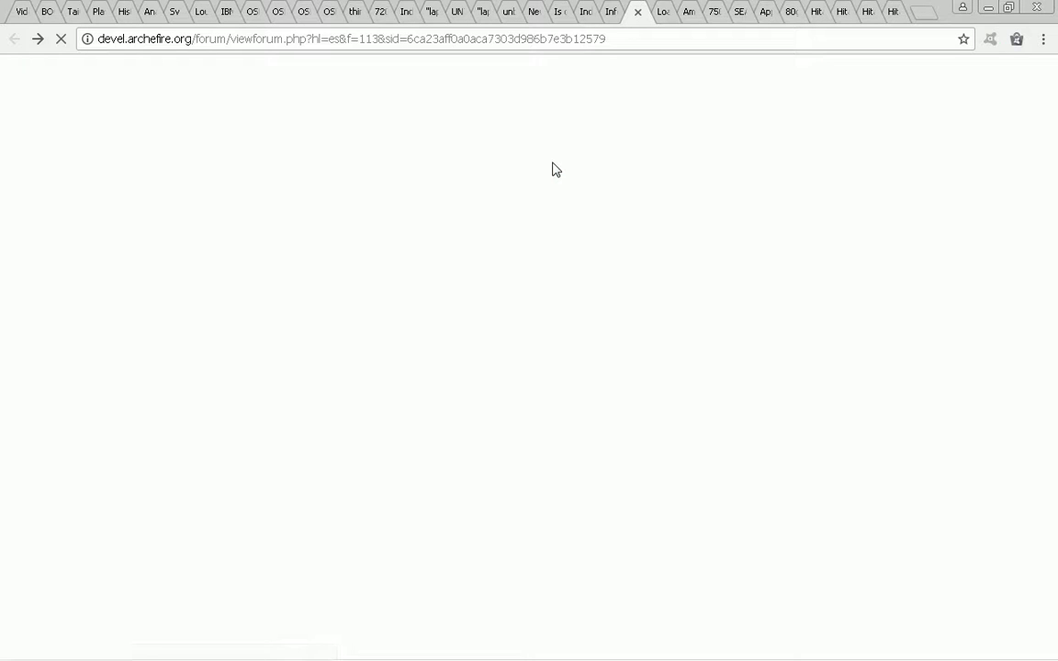
{"action": "key", "text": "ctrl+Tab"}
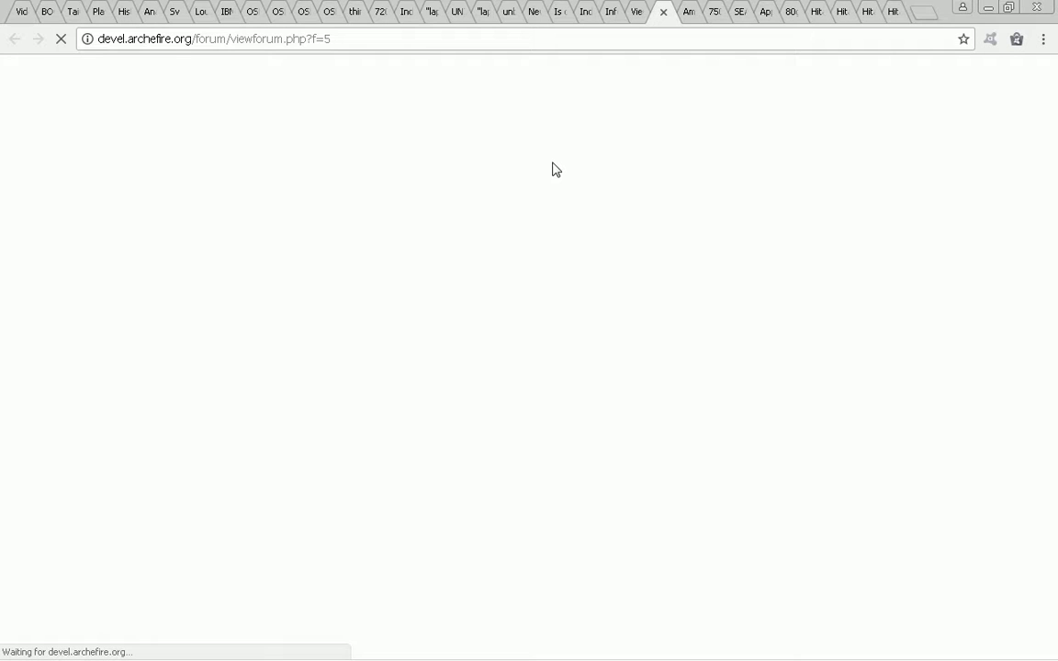
{"action": "key", "text": "alt+Tab"}
{"action": "key", "text": "alt+Tab"}
{"action": "key", "text": "alt+Tab"}
{"action": "key", "text": "Tab"}
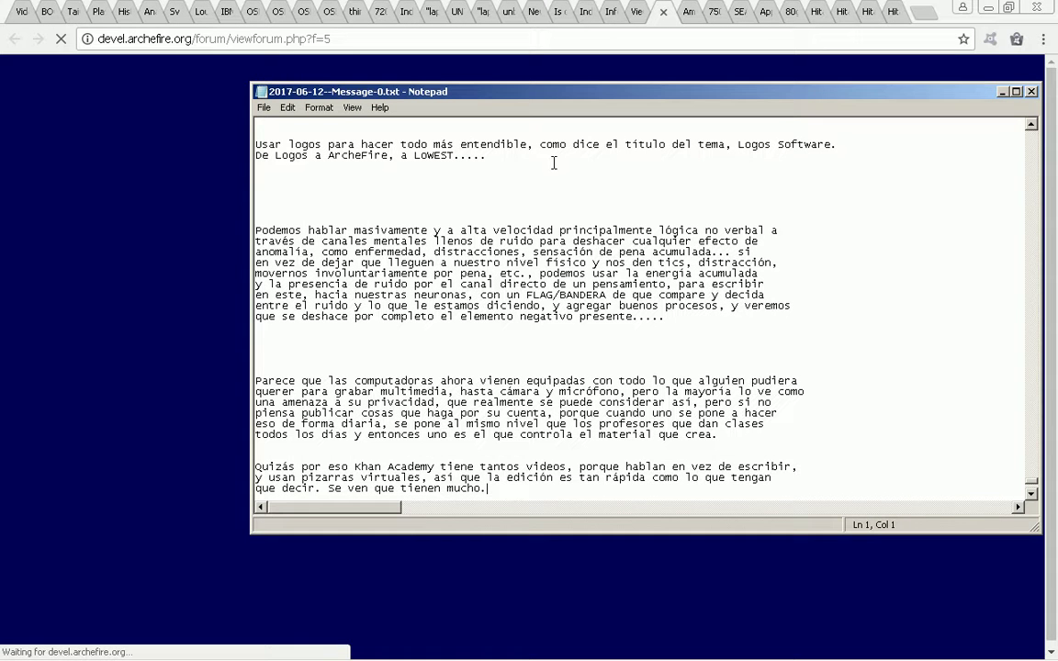
{"action": "key", "text": "alt+Tab"}
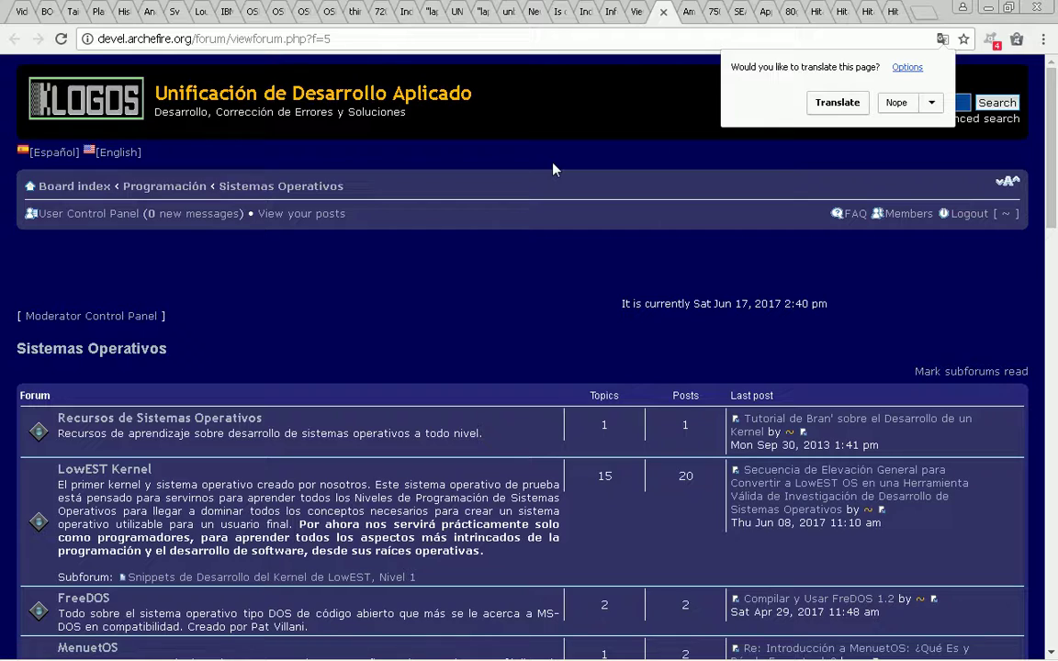
{"action": "left_click", "coordinate": [554, 169]}
{"action": "scroll", "coordinate": [503, 174], "scroll_direction": "down", "scroll_amount": 10}
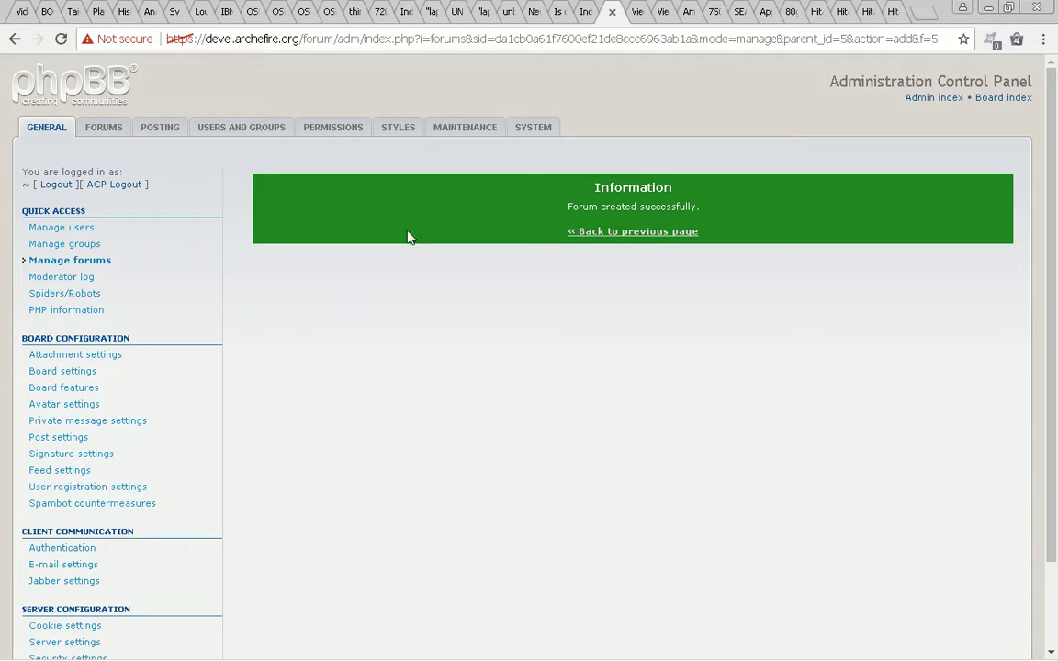
Return to the Sistemas Operativos forum management list and move the BOOTCFG forum up one position.
{"action": "left_click", "coordinate": [597, 232]}
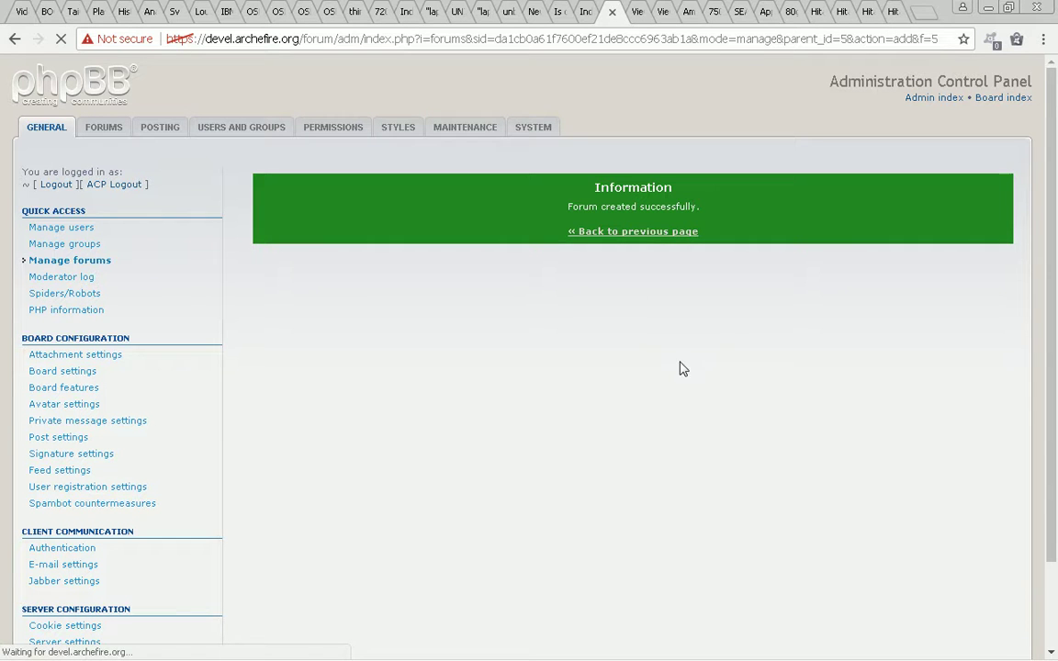
{"action": "left_click", "coordinate": [615, 234]}
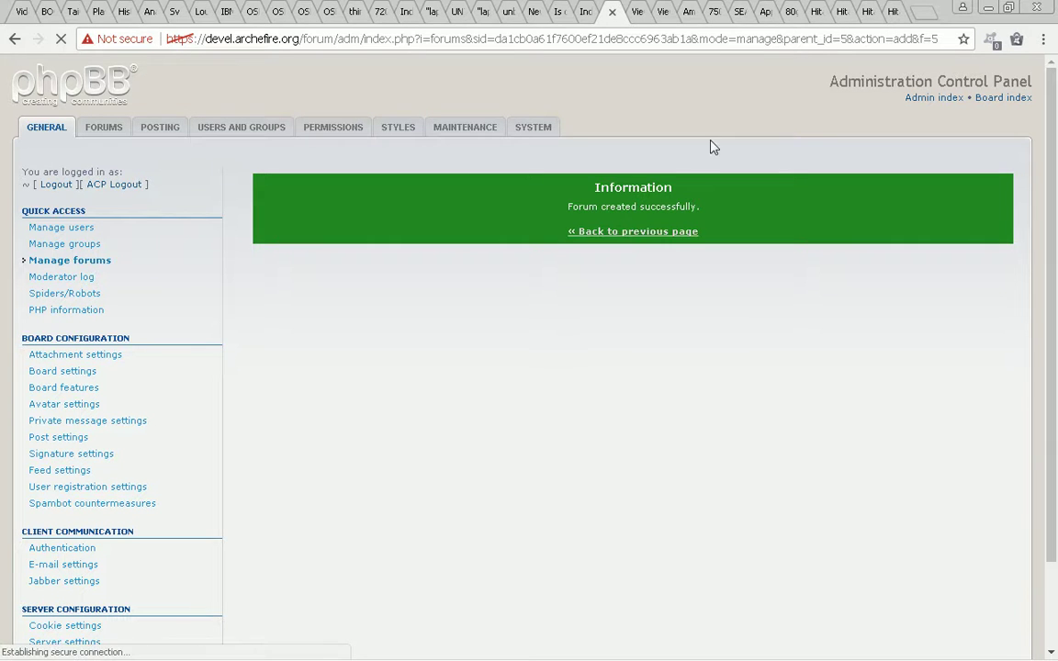
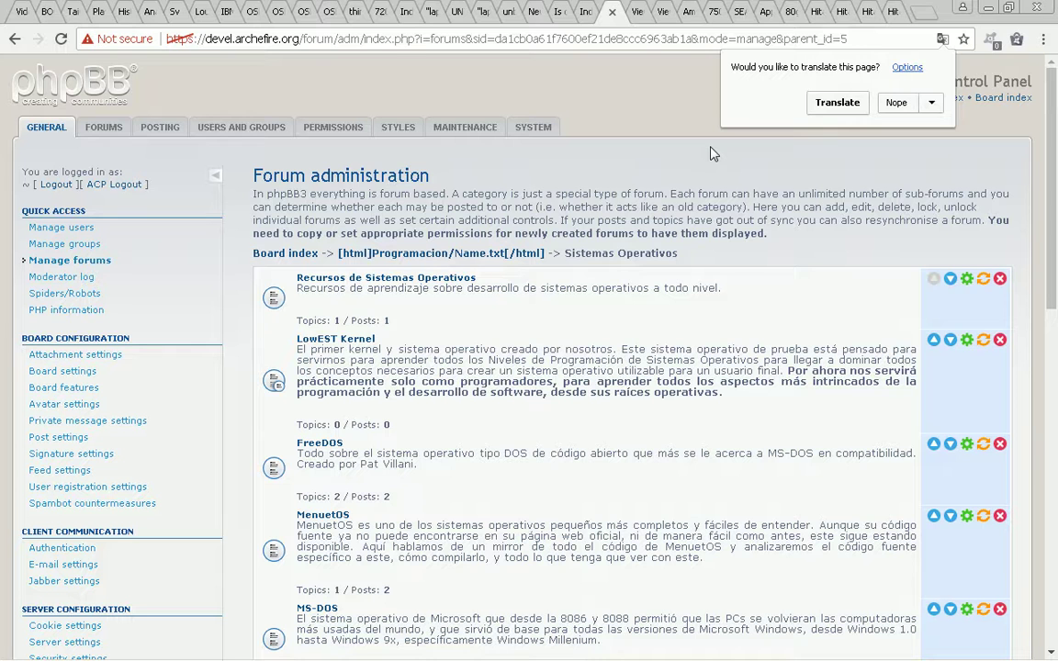
{"action": "left_click", "coordinate": [749, 182]}
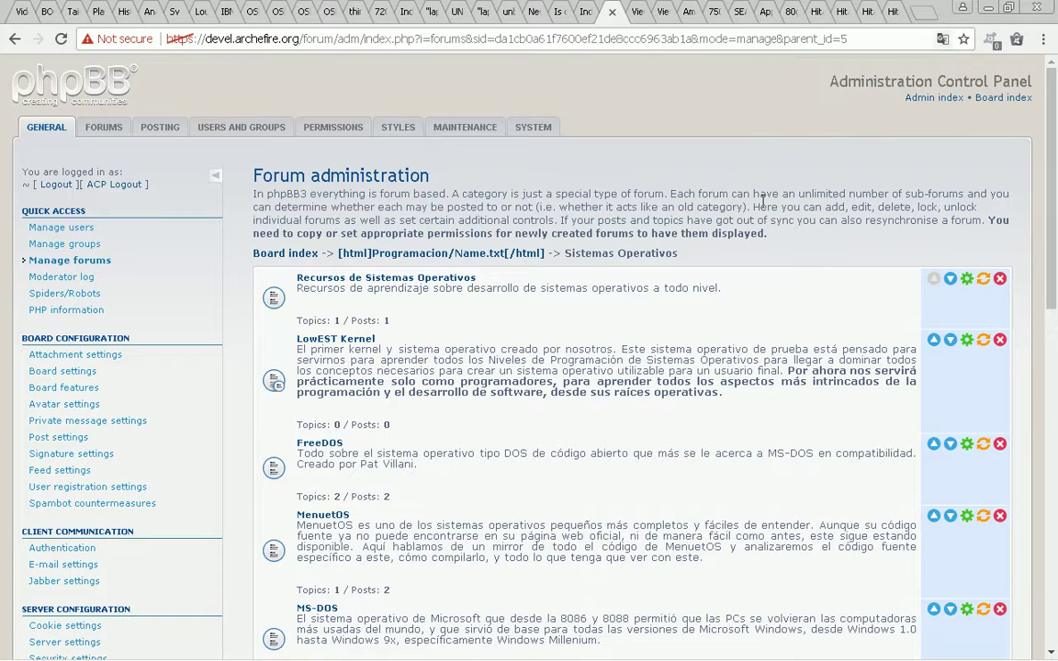
{"action": "scroll", "coordinate": [780, 368], "scroll_direction": "down", "scroll_amount": 15}
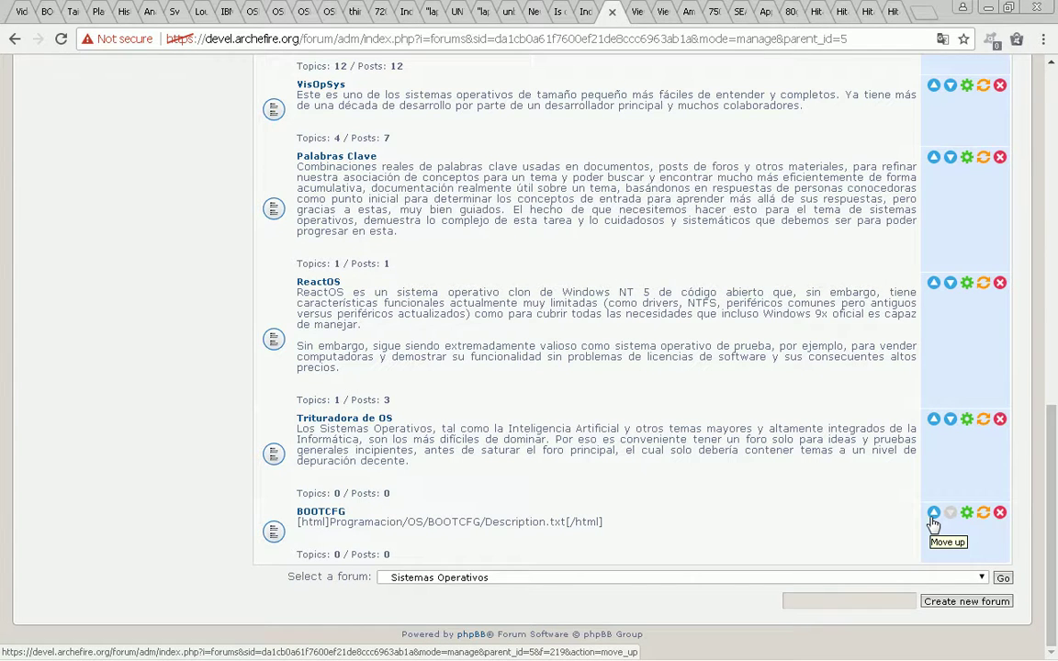
{"action": "left_click", "coordinate": [933, 516]}
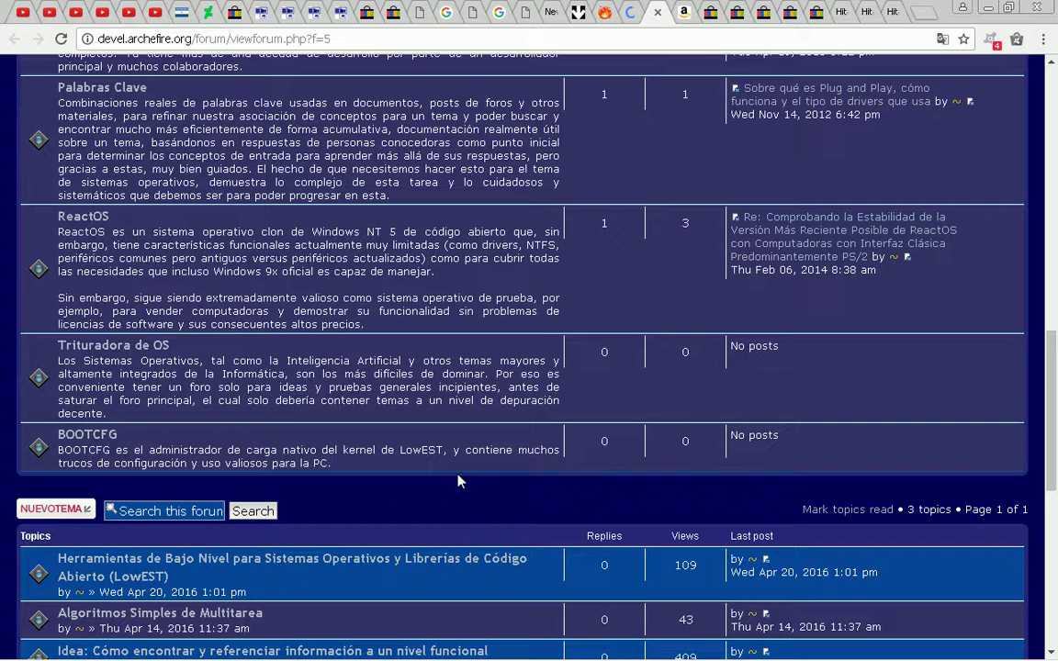
{"action": "key", "text": "ctrl+Page_Up"}
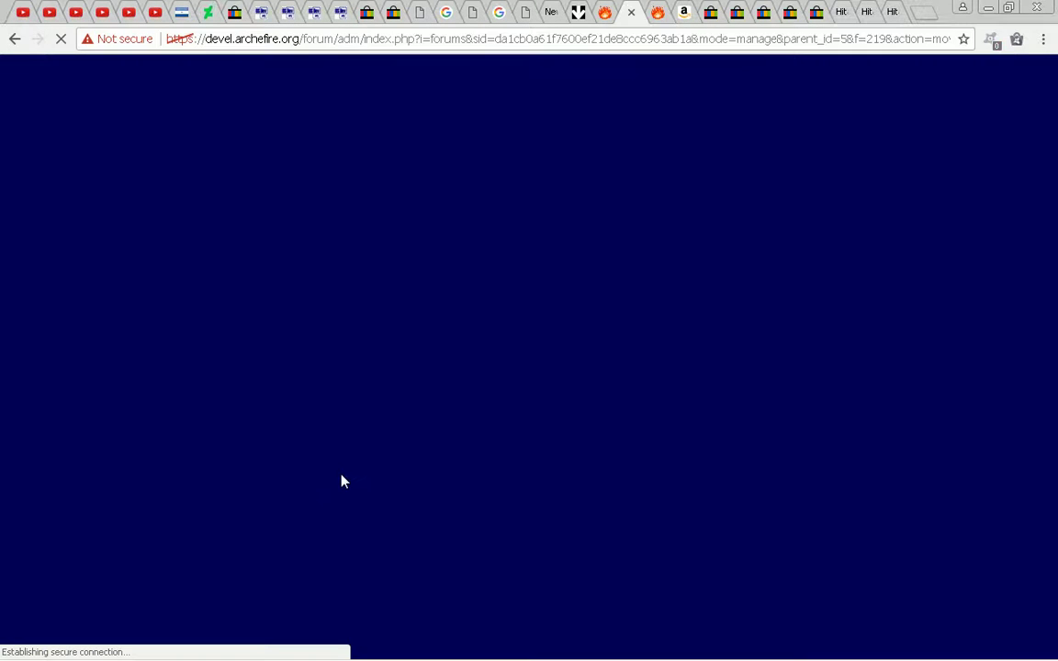
{"action": "key", "text": "ctrl+Page_Down"}
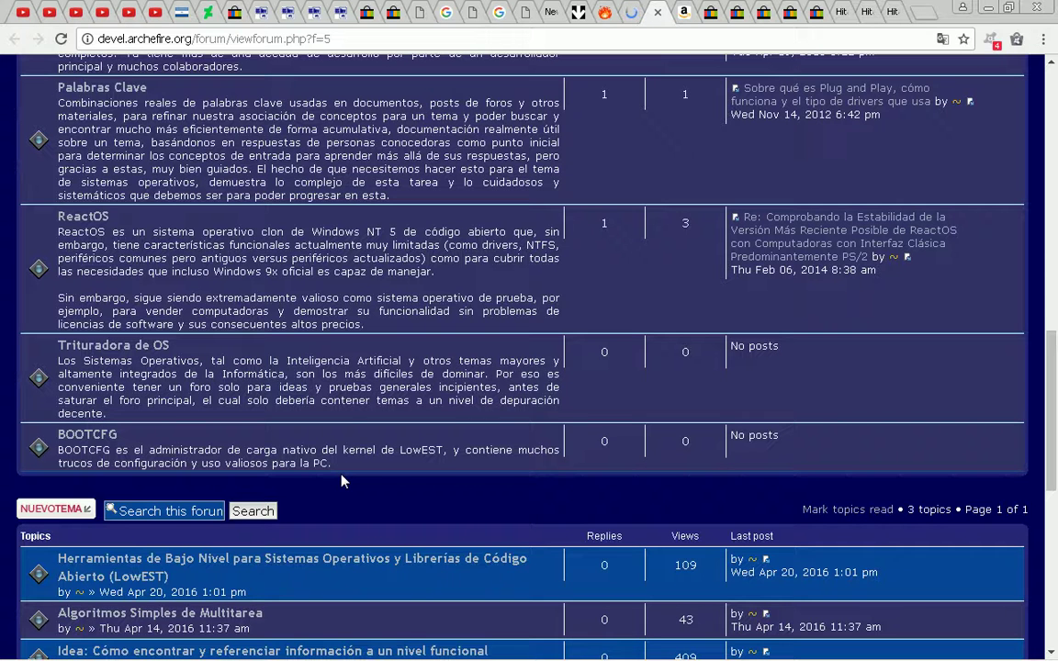
{"action": "key", "text": "ctrl+Page_Up"}
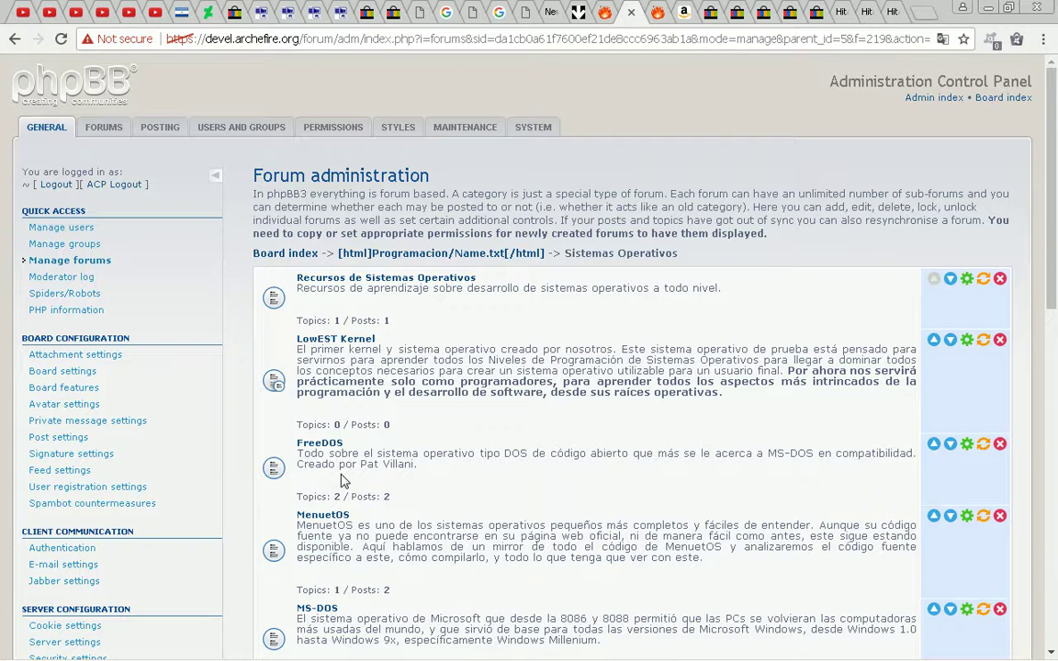
Move the BOOTCFG forum up one more position in the Sistemas Operativos forum list.
{"action": "scroll", "coordinate": [343, 480], "scroll_direction": "down", "scroll_amount": 15}
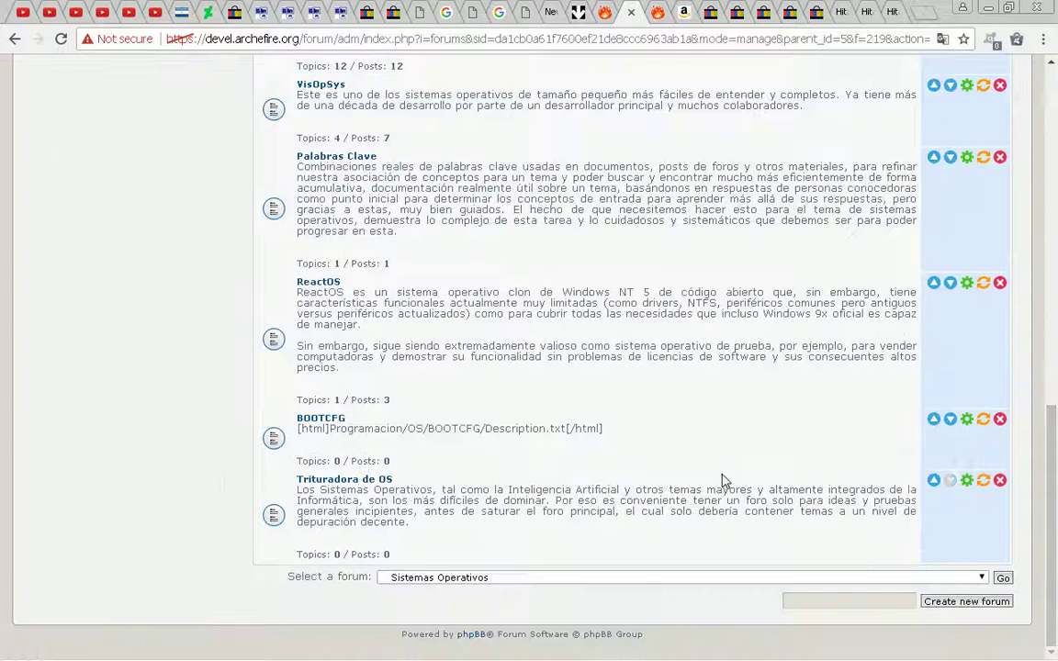
{"action": "left_click", "coordinate": [934, 420]}
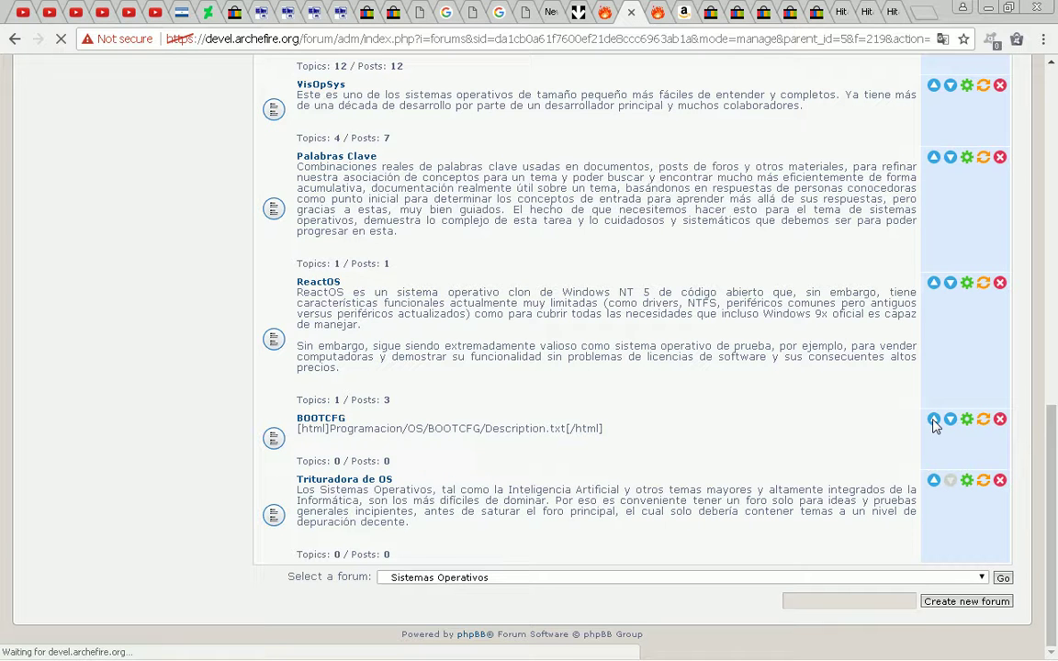
Switch to 2017-06-12--Message-0.txt in Notepad and append the line "Y ahora que se supone que Google y el Internet de la industria transnacional".
{"action": "key", "text": "alt+Tab"}
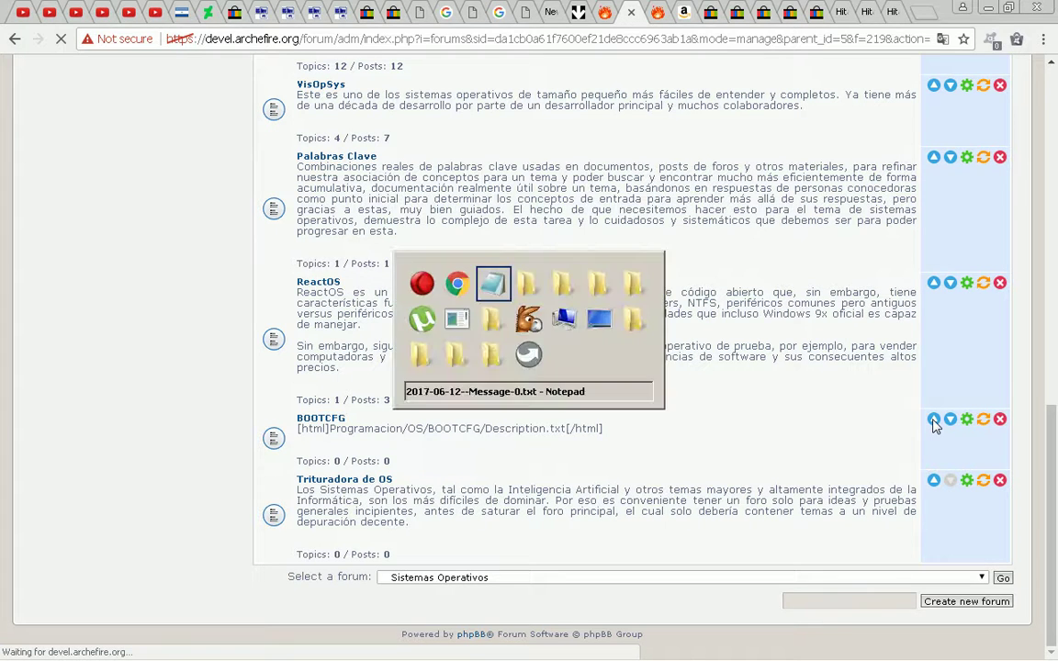
{"action": "key", "text": "ctrl+End"}
{"action": "key", "text": "Return"}
{"action": "type", "text": "Y ahora que se sup"}
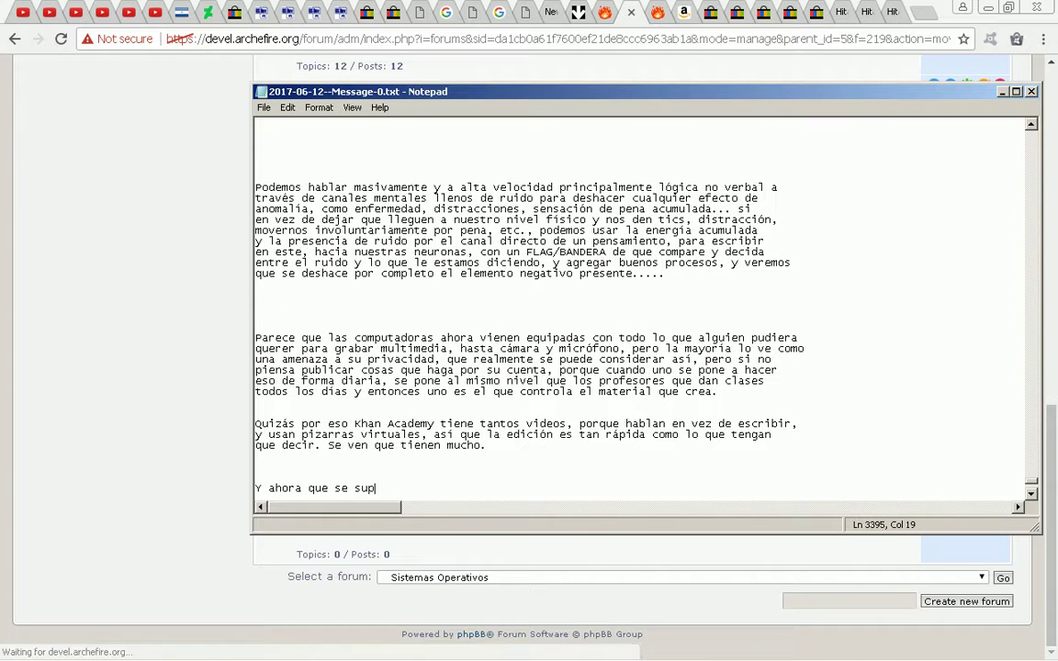
{"action": "type", "text": "one que Goo"}
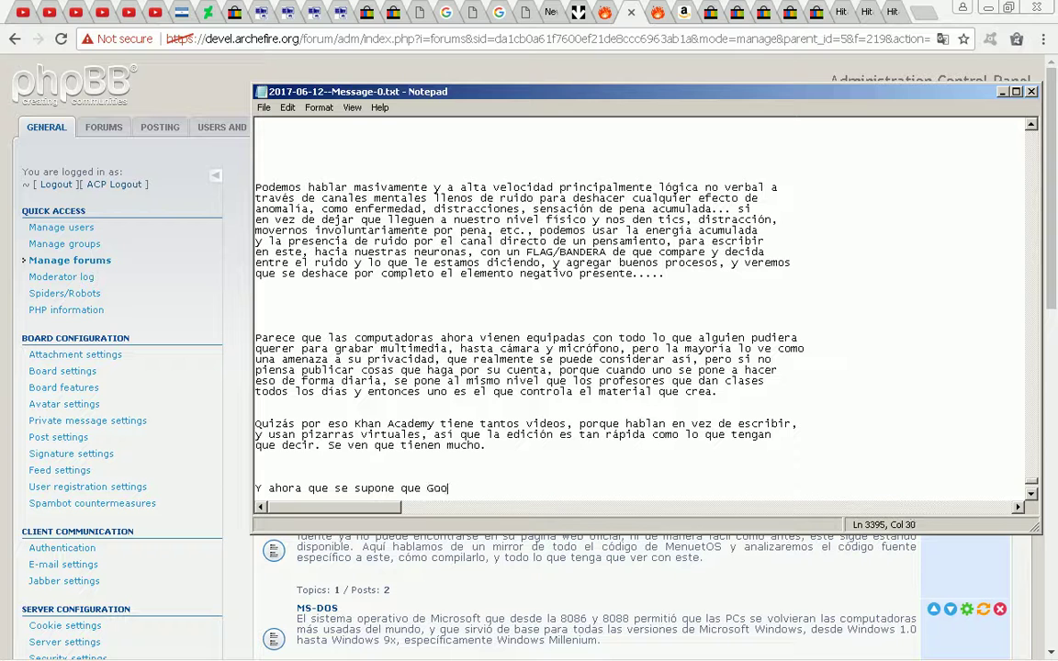
{"action": "type", "text": "gle y el Internet"}
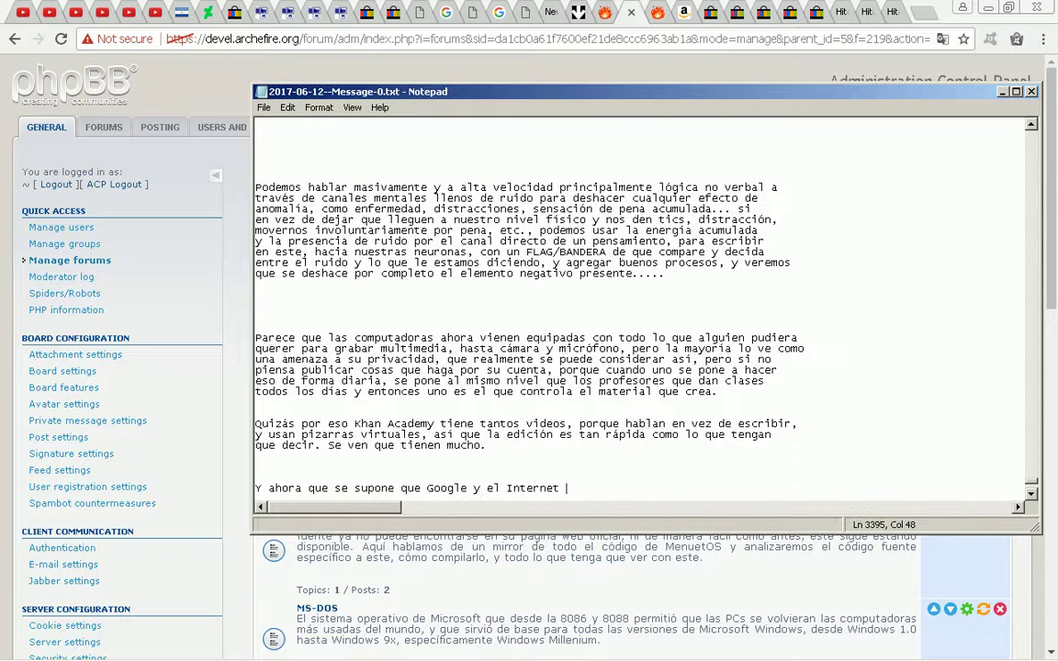
{"action": "type", "text": "de la industria transnacional"}
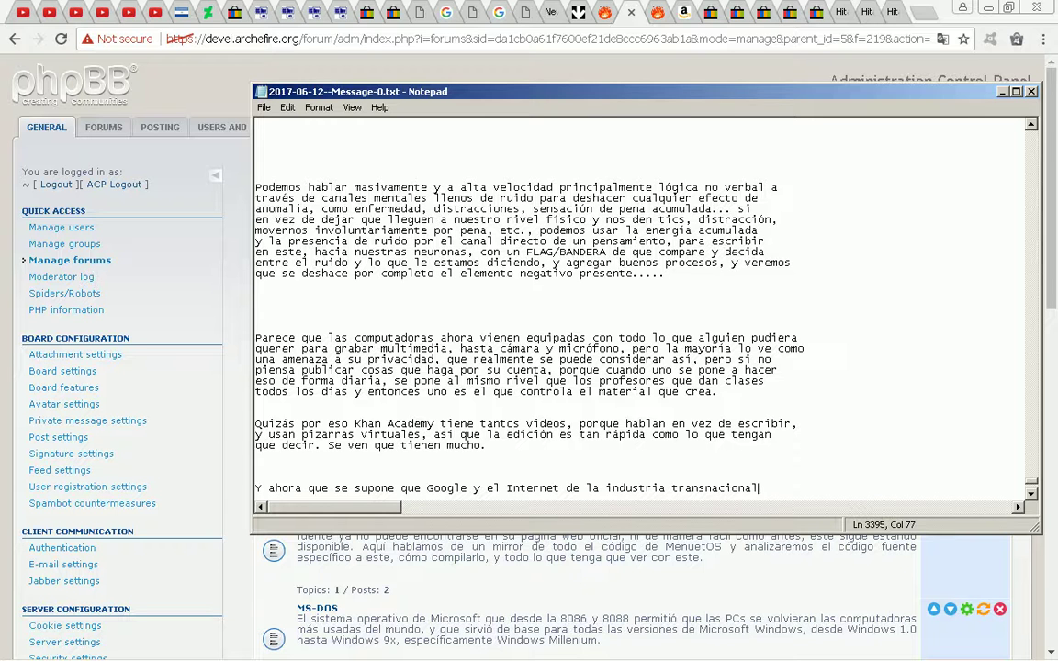
Add the line "usan una burbuja lógica para mostrarle a los usuarios las cosas que más buscan," to the end of the note.
{"action": "key", "text": "Return"}
{"action": "type", "text": "u"}
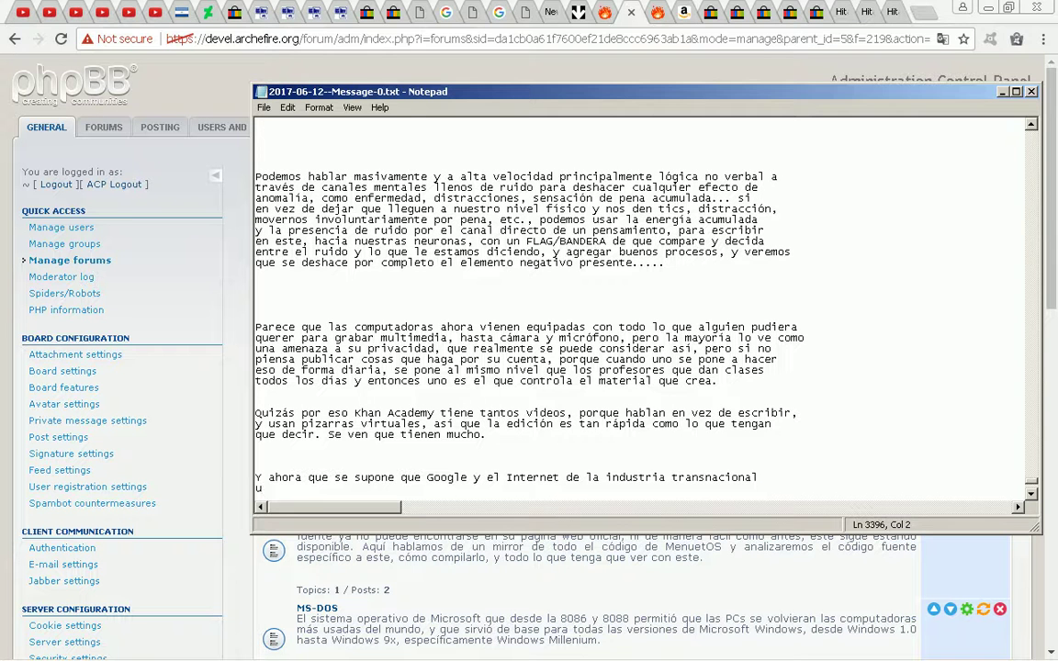
{"action": "type", "text": "san una burbuja lógica par"}
{"action": "key", "text": "BackSpace"}
{"action": "type", "text": "a mostrarle a l"}
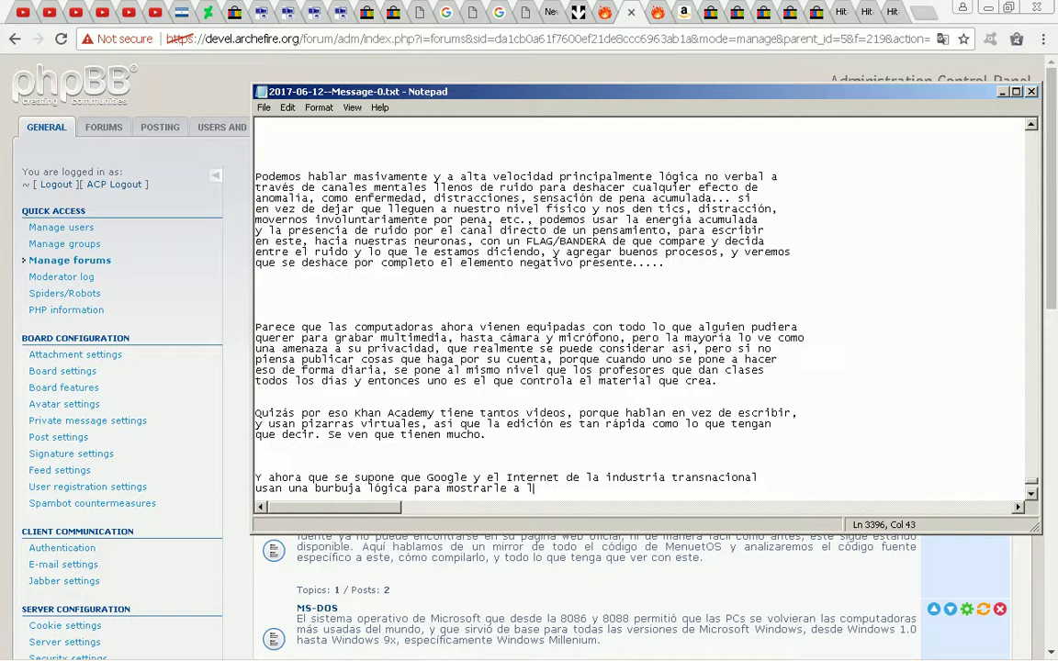
{"action": "type", "text": "os usuarios las cosas que más buscan,"}
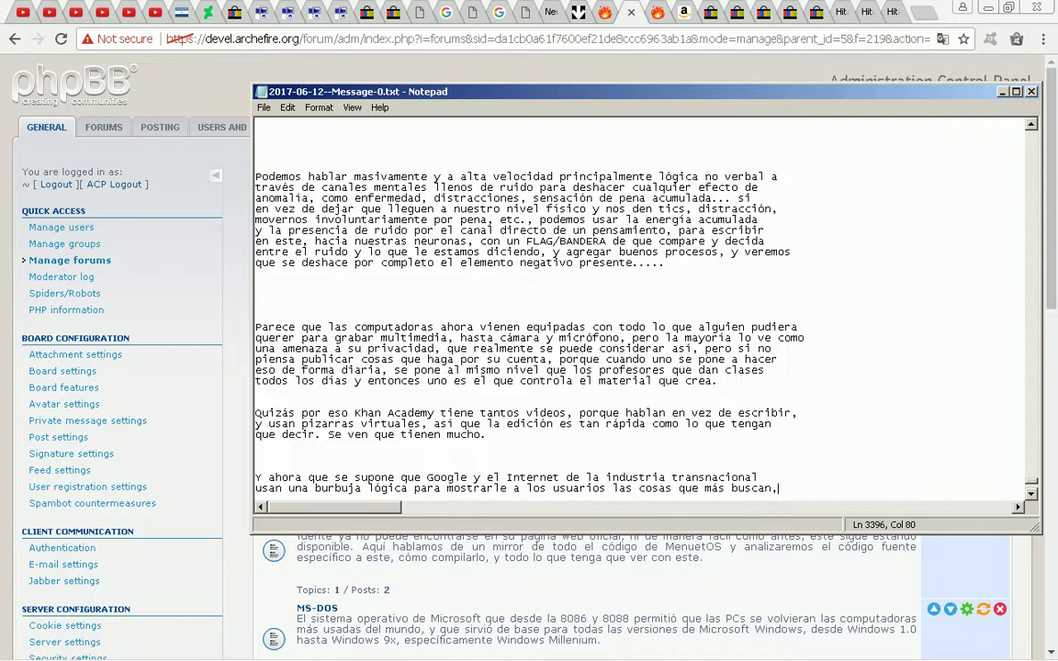
Add a line reading "es cuando podemos distinguir que uno de los usos para incluir y aprender de todo todo".
{"action": "key", "text": "Return"}
{"action": "type", "text": "es "}
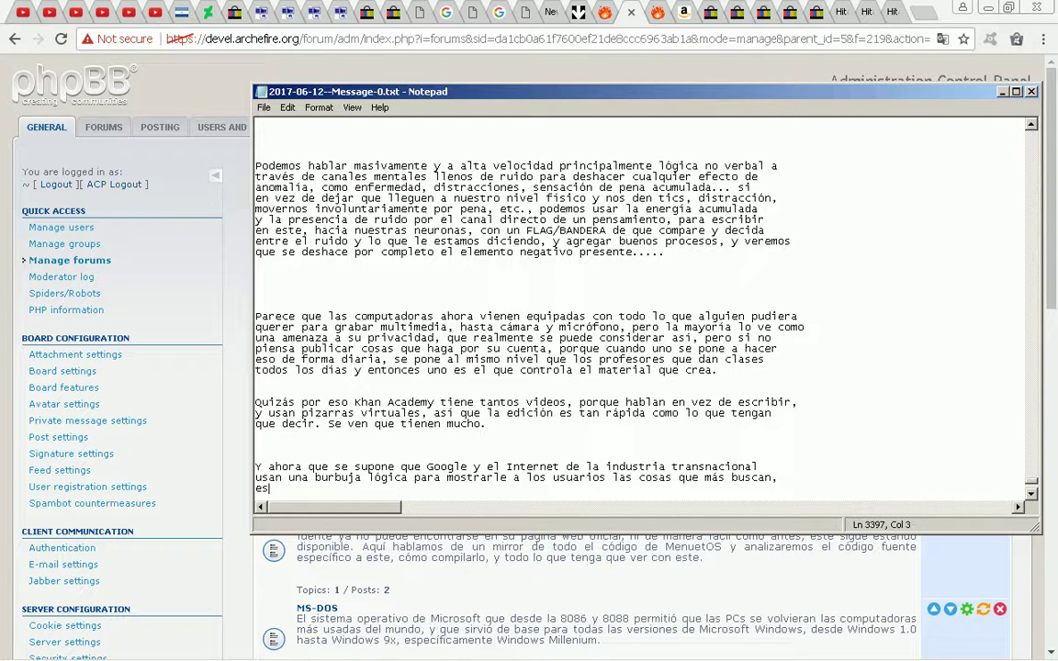
{"action": "type", "text": "cuando podemos distu"}
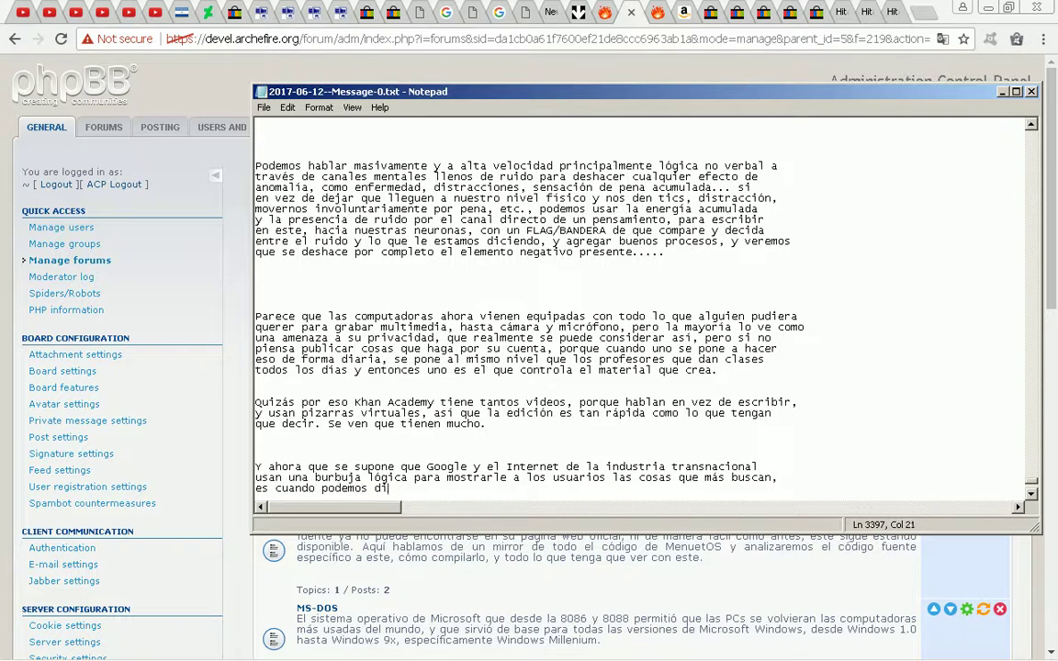
{"action": "key", "text": "BackSpace"}
{"action": "type", "text": "inguir "}
{"action": "type", "text": "que"}
{"action": "type", "text": "un"}
{"action": "type", "text": "o de los usos pa"}
{"action": "type", "text": "ra incluir y a"}
{"action": "type", "text": "prender de todo to"}
{"action": "type", "text": "do"}
Break the line before "de todo todo" and continue it with "en nuestro sitio es para hacer que esa burbuja se vuelva tan global".
{"action": "key", "text": "ctrl+Left"}
{"action": "key", "text": "ctrl+Left"}
{"action": "key", "text": "ctrl+Left"}
{"action": "key", "text": "Return"}
{"action": "key", "text": "End"}
{"action": "type", "text": "en nuestro sitio "}
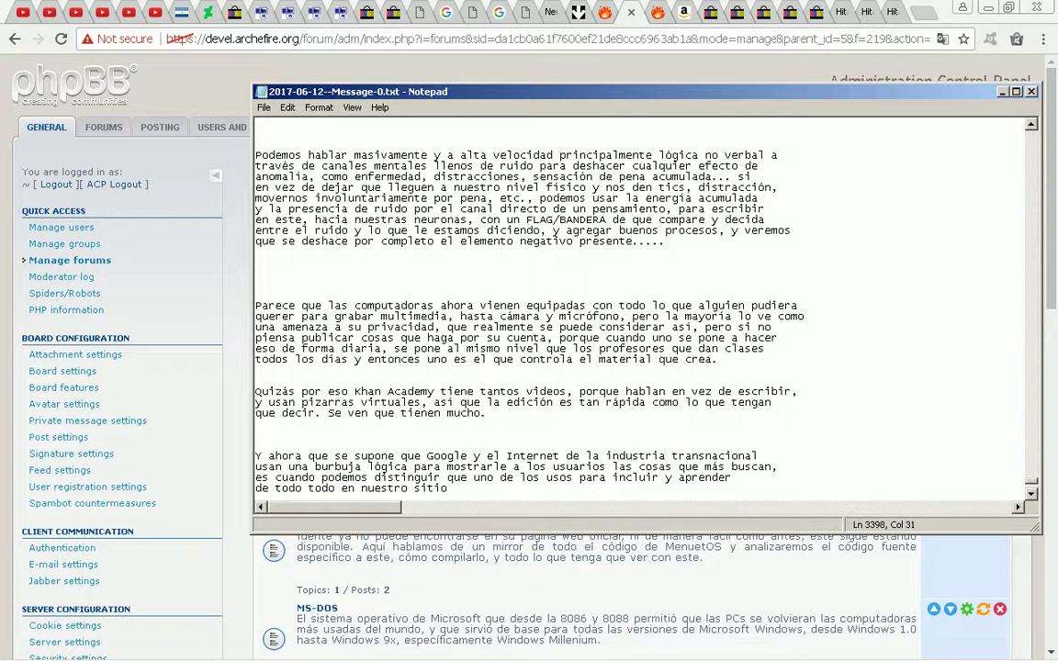
{"action": "type", "text": "es para hacer que esa b"}
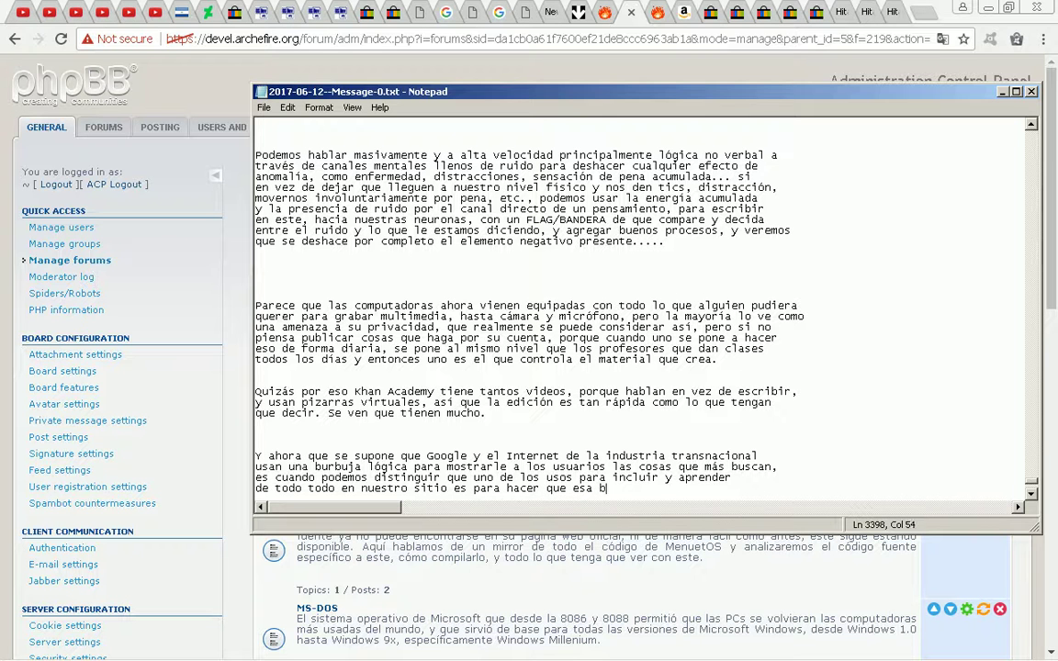
{"action": "type", "text": "urbuja se vuelva tan global"}
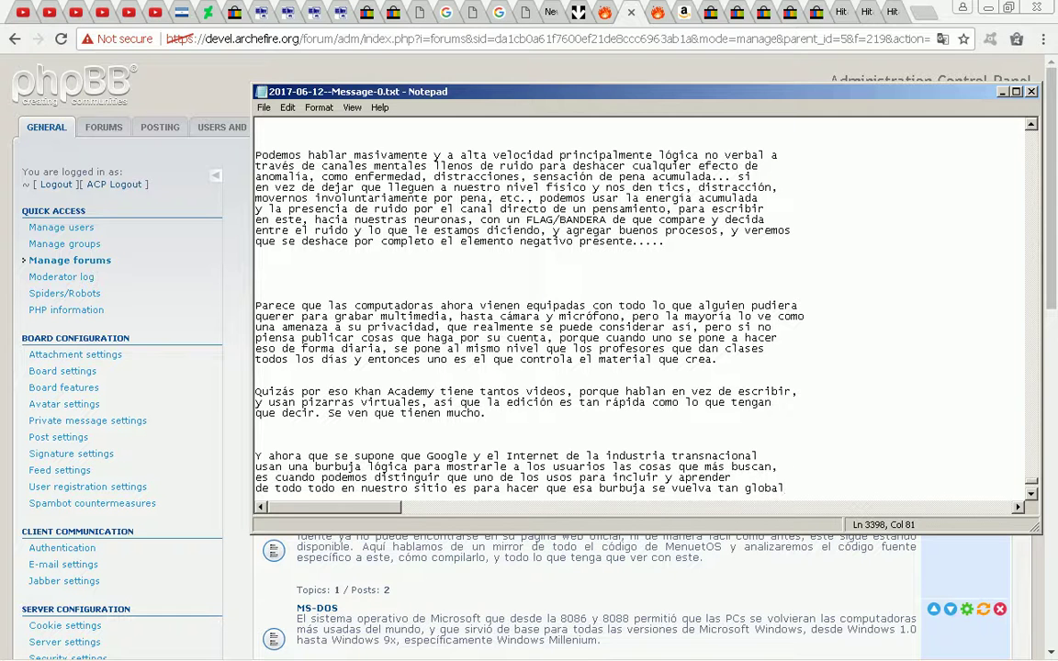
Add the line "que sea como no tenerla" and save the note.
{"action": "key", "text": "Return"}
{"action": "type", "text": "que sea como no "}
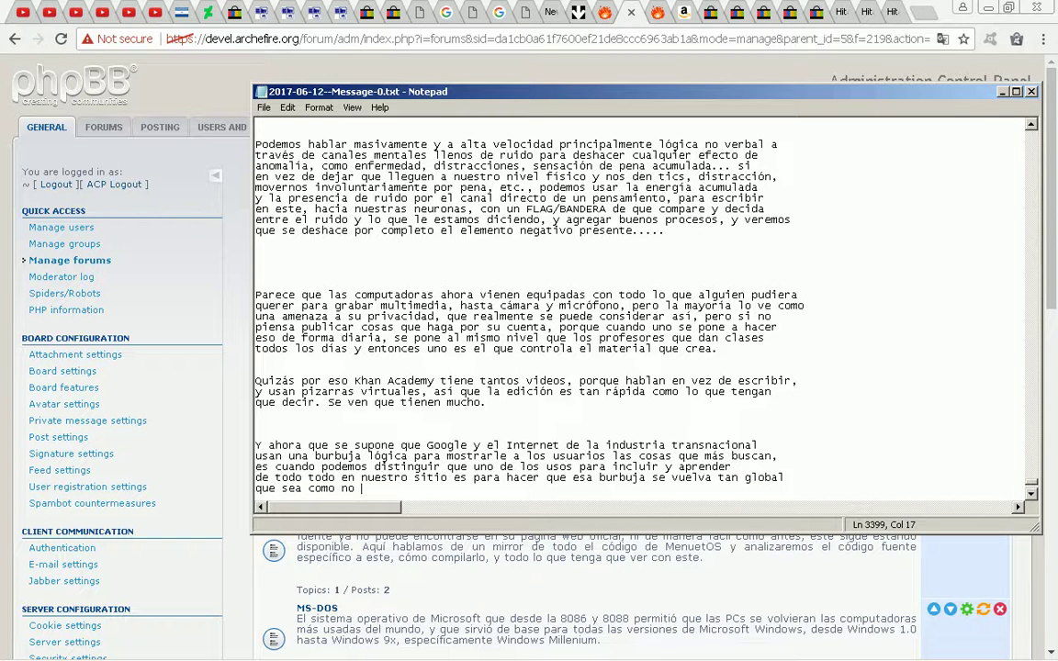
{"action": "type", "text": "tenerla"}
{"action": "key", "text": "ctrl+s"}
Start a new paragraph with "Pero también vamos a necesitar" and end the previous paragraph with a period.
{"action": "key", "text": "Return"}
{"action": "key", "text": "Return"}
{"action": "type", "text": "Pero también vamo"}
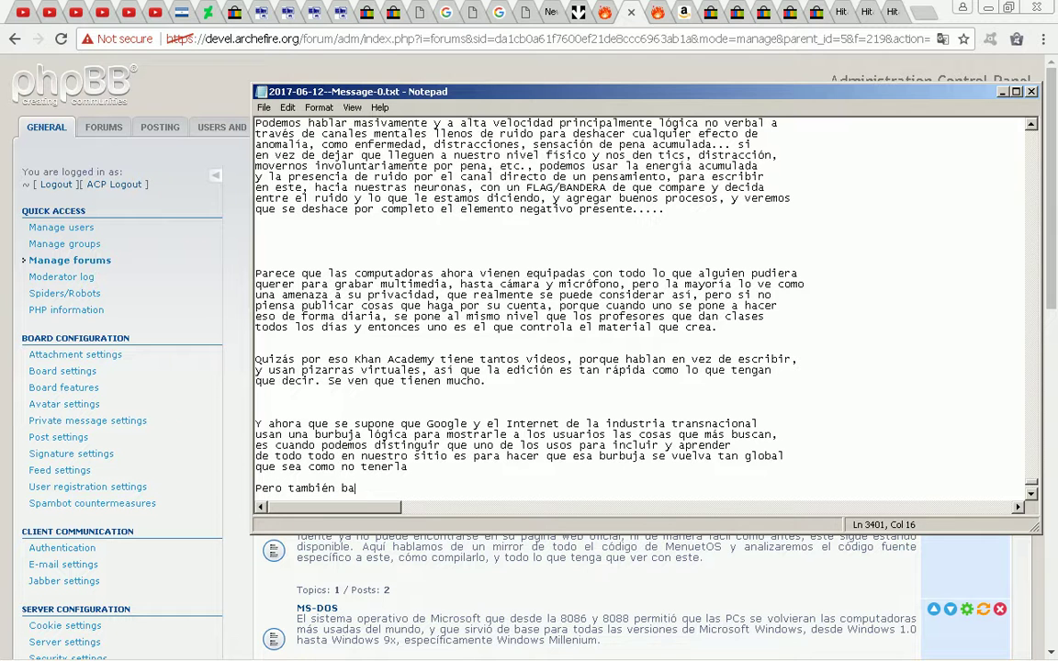
{"action": "type", "text": "s a necesitar"}
{"action": "key", "text": "Up"}
{"action": "key", "text": "Up"}
{"action": "type", "text": "."}
Continue the last line of the note with "mantenernos con sitios web de allá por la época".
{"action": "key", "text": "ctrl+End"}
{"action": "type", "text": "mantener"}
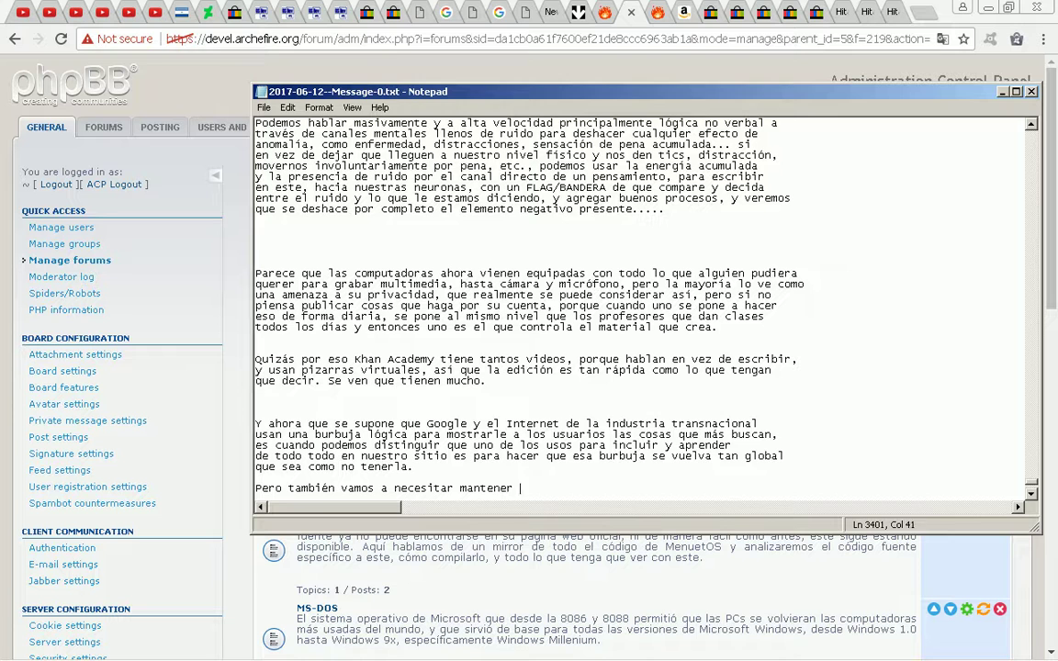
{"action": "key", "text": "BackSpace"}
{"action": "type", "text": "nos con sitios we b"}
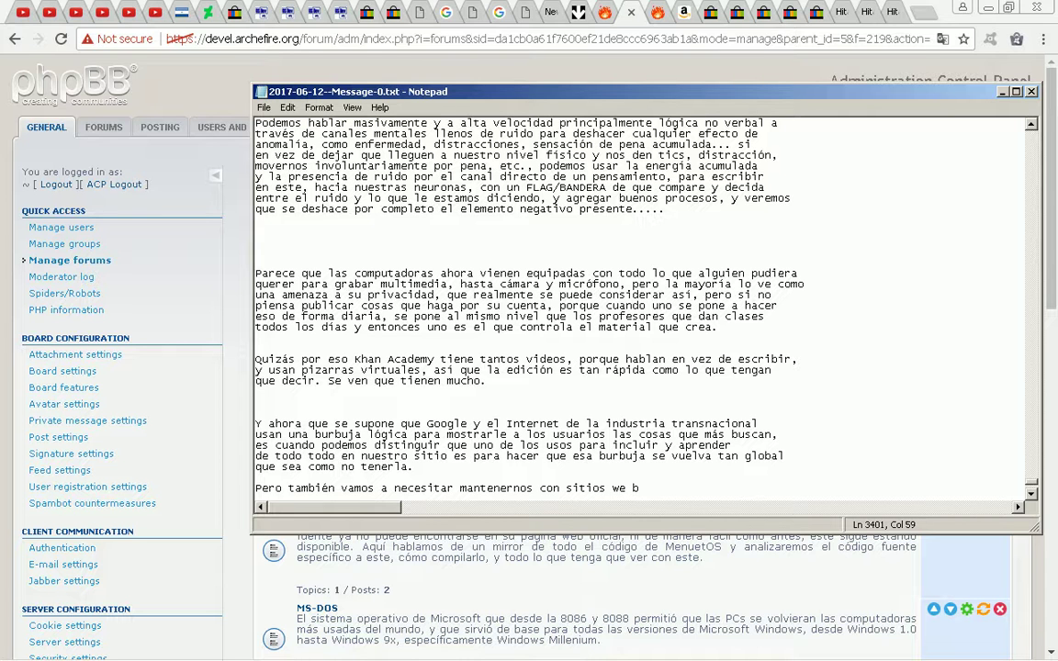
{"action": "key", "text": "BackSpace"}
{"action": "key", "text": "BackSpace"}
{"action": "type", "text": "b de allá por la época"}
Add the line "de Windows 98, del ITCA y antes, para estar en nuestro mejor estado mental".
{"action": "key", "text": "Return"}
{"action": "type", "text": "de wind"}
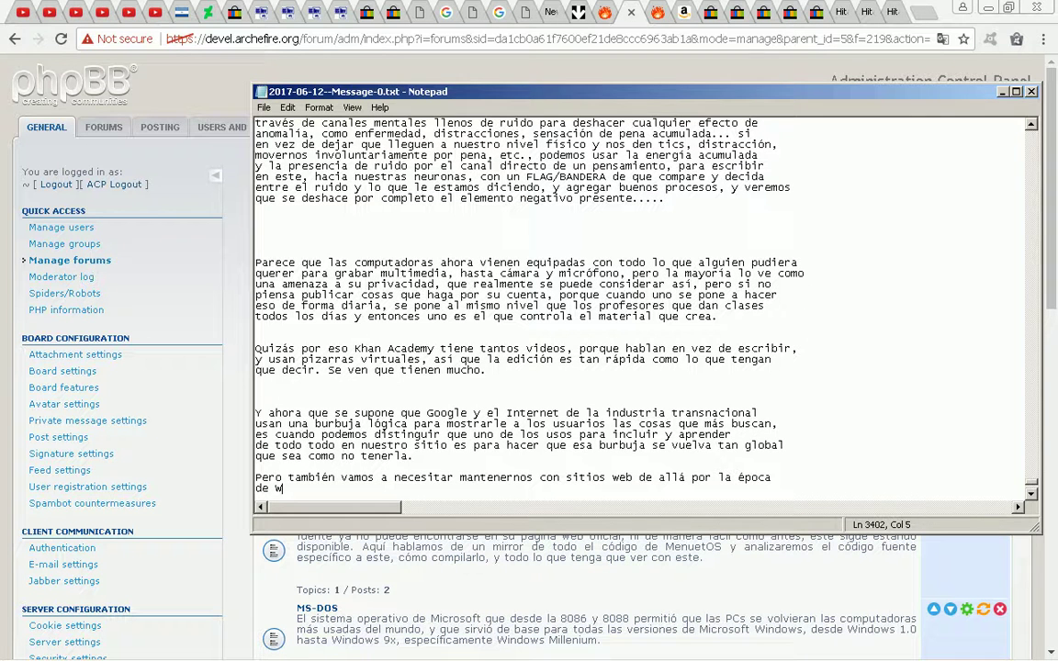
{"action": "type", "text": "ows 98, del ITCA "}
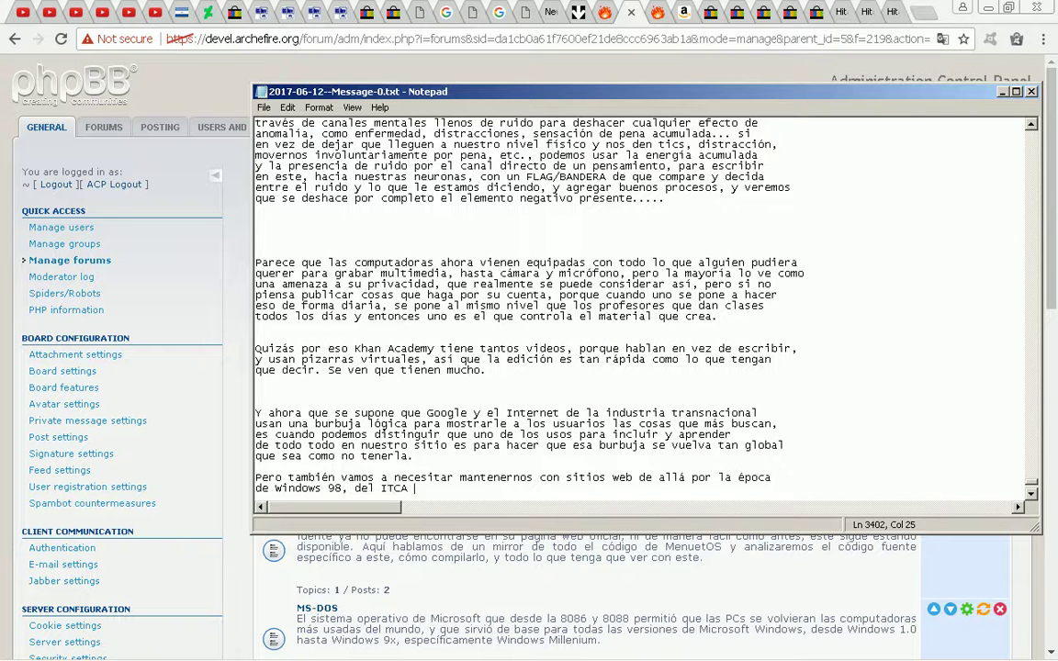
{"action": "type", "text": "y antes, para estar en nues"}
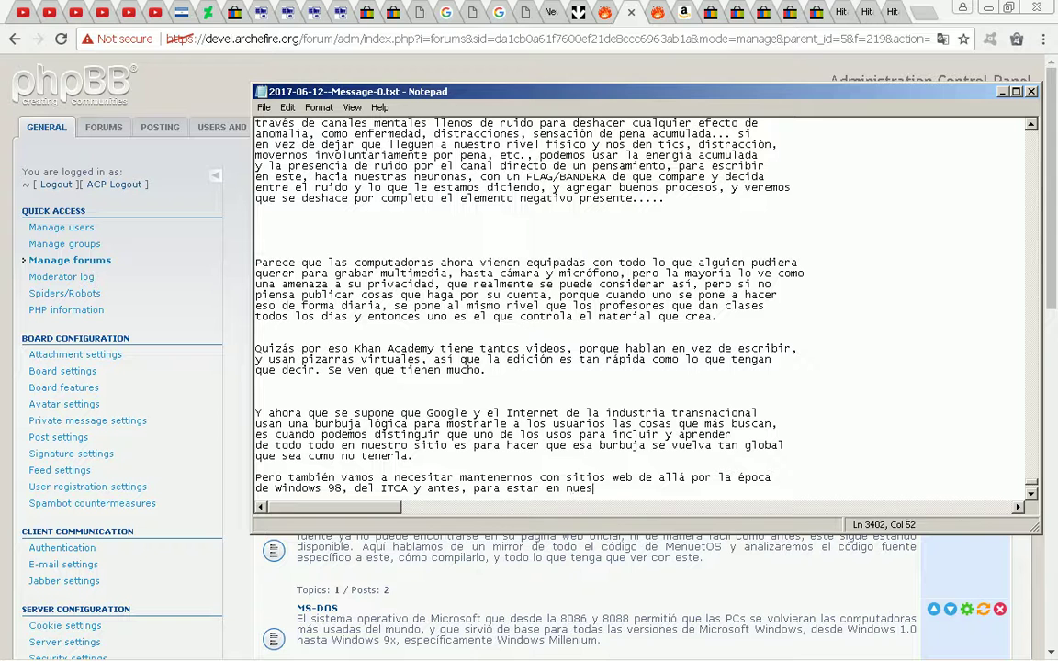
{"action": "type", "text": "tro mejor estado mental"}
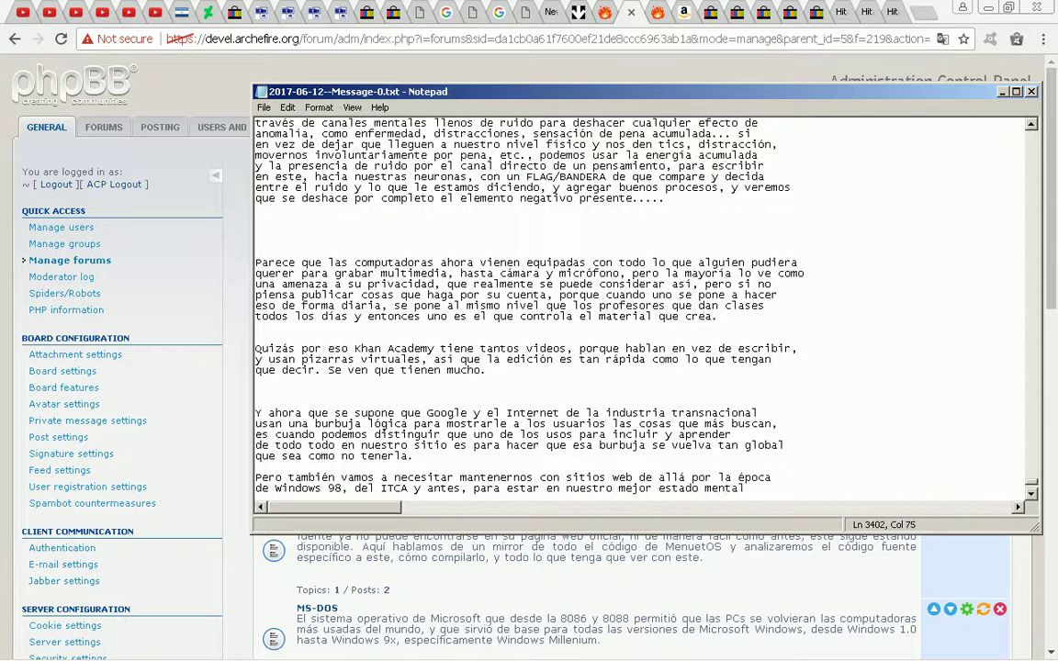
Add the line "y con la mayor riqueza de material, no plantillas web que no llevan a nada," and save the note.
{"action": "key", "text": "Return"}
{"action": "type", "text": "y con la m"}
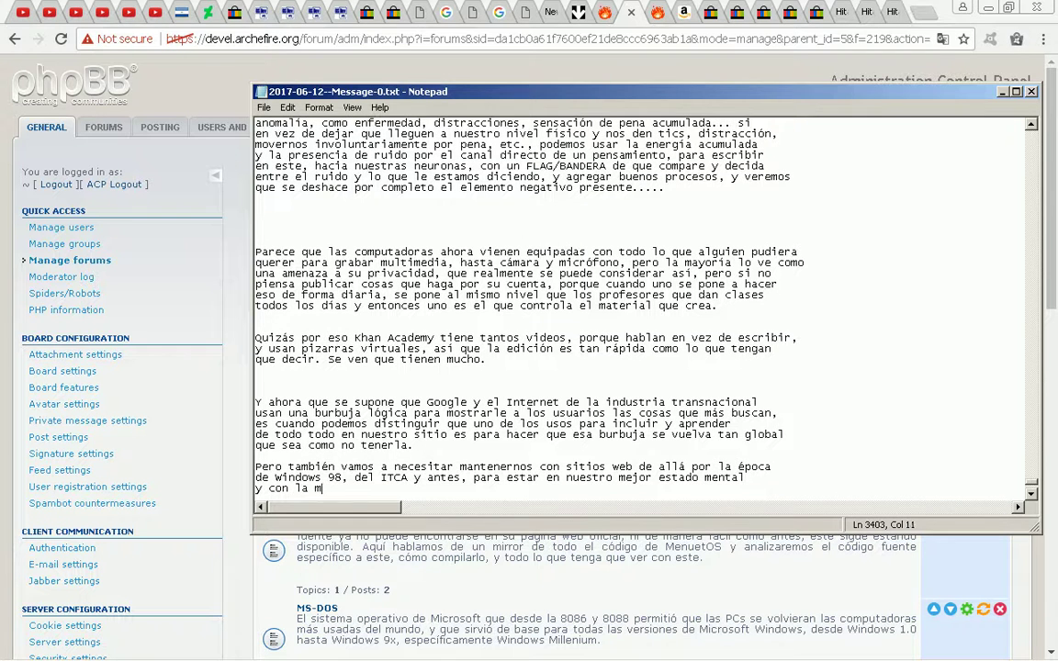
{"action": "type", "text": "ayor riqueza de"}
{"action": "type", "text": "mat"}
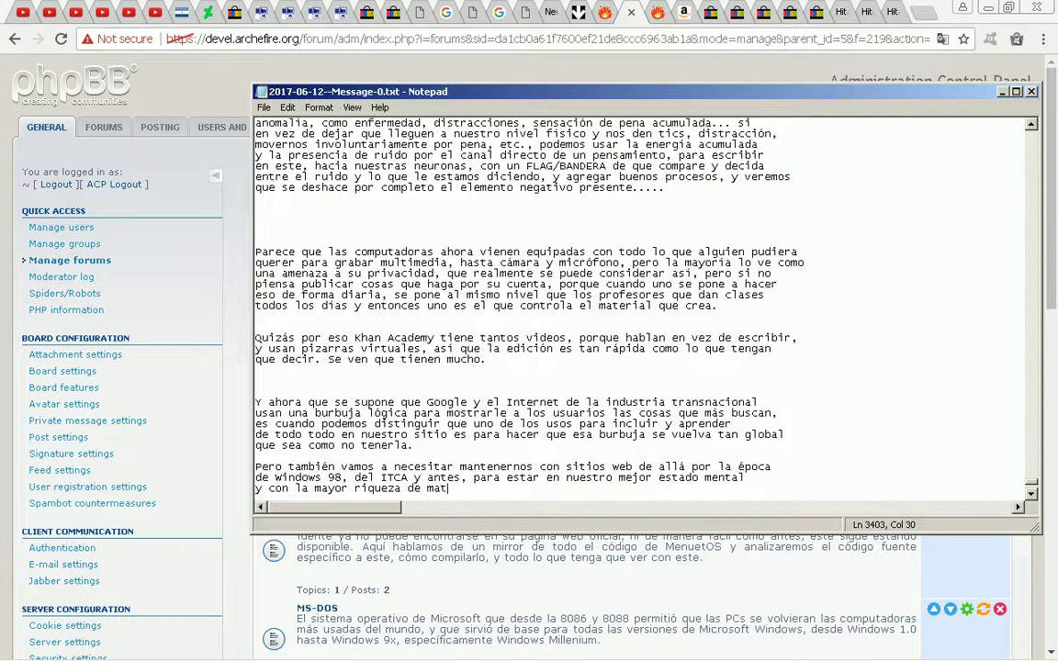
{"action": "type", "text": "erial, no plantilaas"}
{"action": "key", "text": "BackSpace"}
{"action": "key", "text": "BackSpace"}
{"action": "key", "text": "BackSpace"}
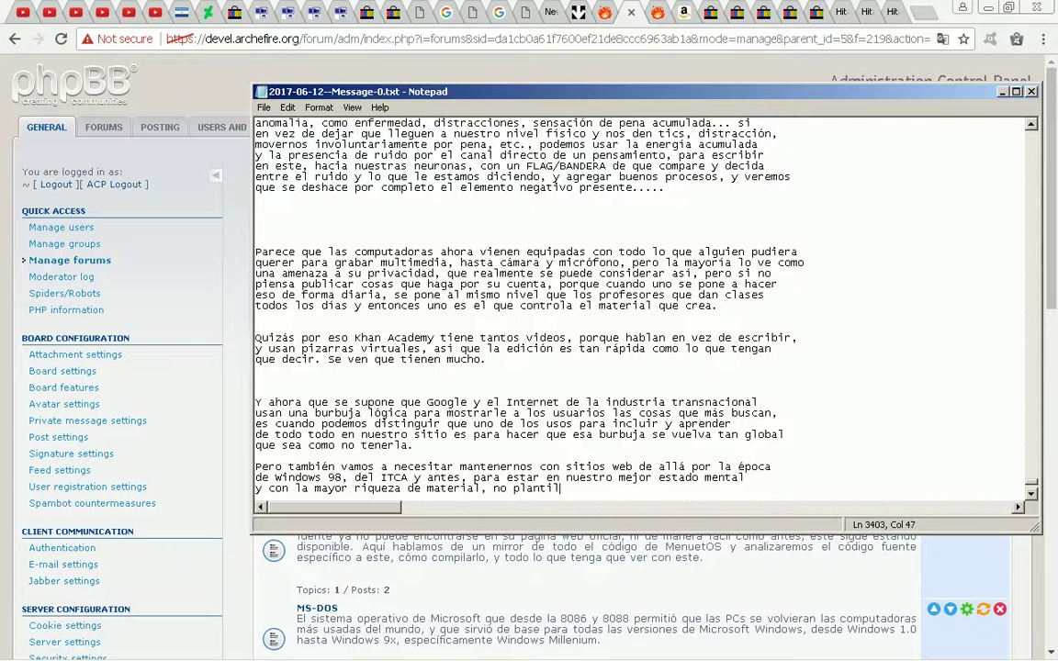
{"action": "type", "text": "las web que no llevan a nada,"}
{"action": "key", "text": "Return"}
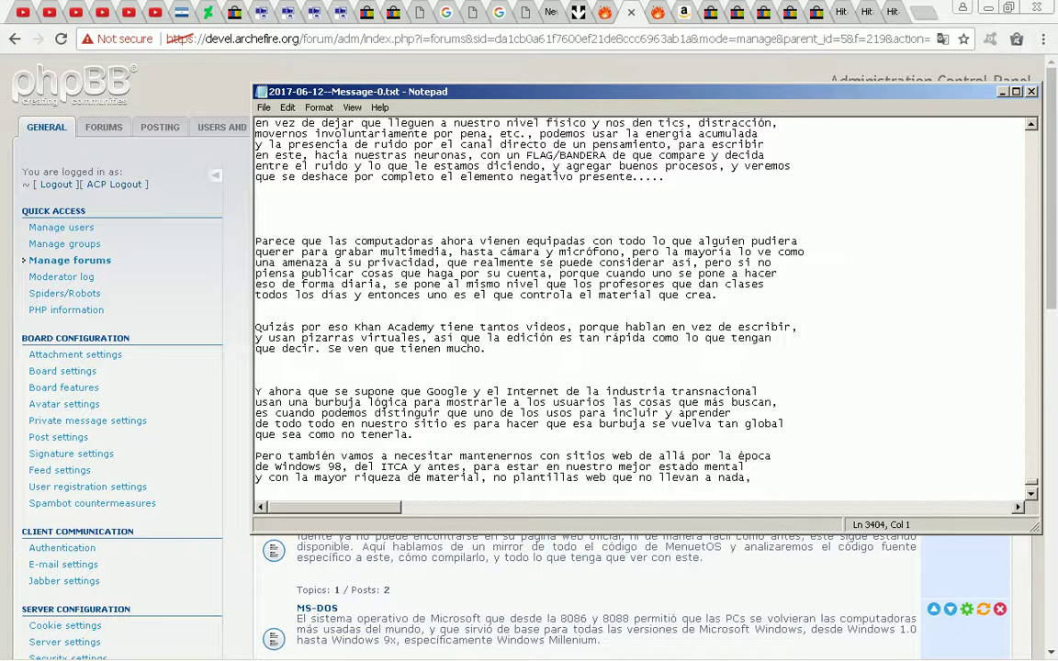
{"action": "key", "text": "ctrl+s"}
Append "así que voy a tener que incluir links masivamente y hacer mirrors ." as the last line of the note.
{"action": "key", "text": "ctrl+End"}
{"action": "type", "text": "asi"}
{"action": "type", "text": "que"}
{"action": "type", "text": "voy a tener que incluir links masivamente y hacer mirrors ."}
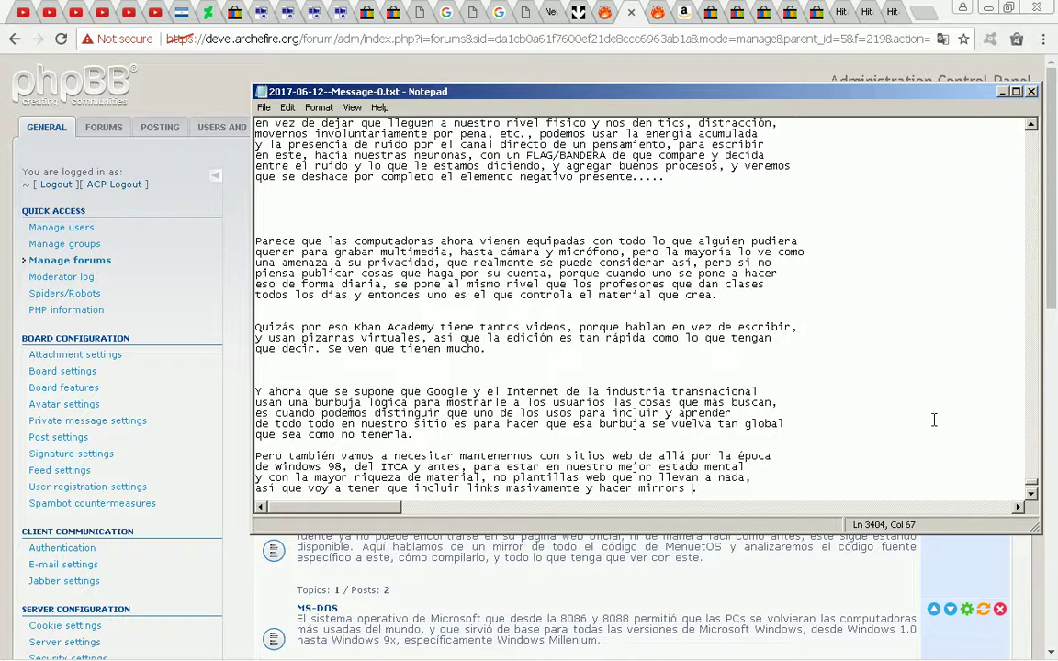
Move the word "masivamente" from after "links" to after "mirrors" in the last line.
{"action": "left_click_drag", "start_coordinate": [585, 488], "coordinate": [507, 487]}
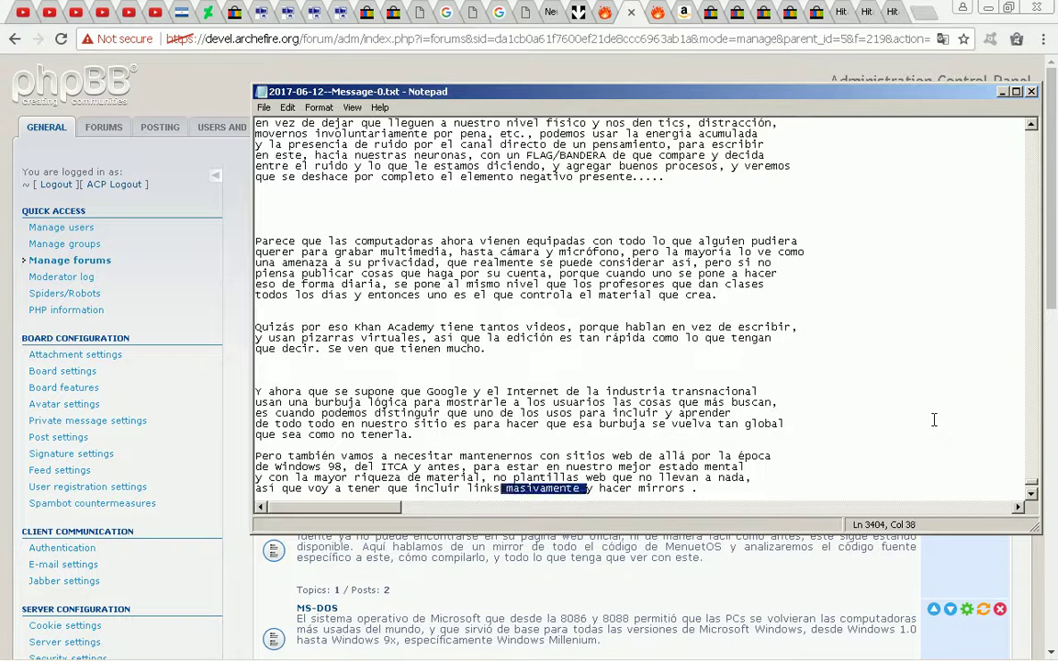
{"action": "key", "text": "ctrl+x"}
{"action": "key", "text": "ctrl+Right"}
{"action": "key", "text": "ctrl+Right"}
{"action": "key", "text": "ctrl+Right"}
{"action": "key", "text": "ctrl+v"}
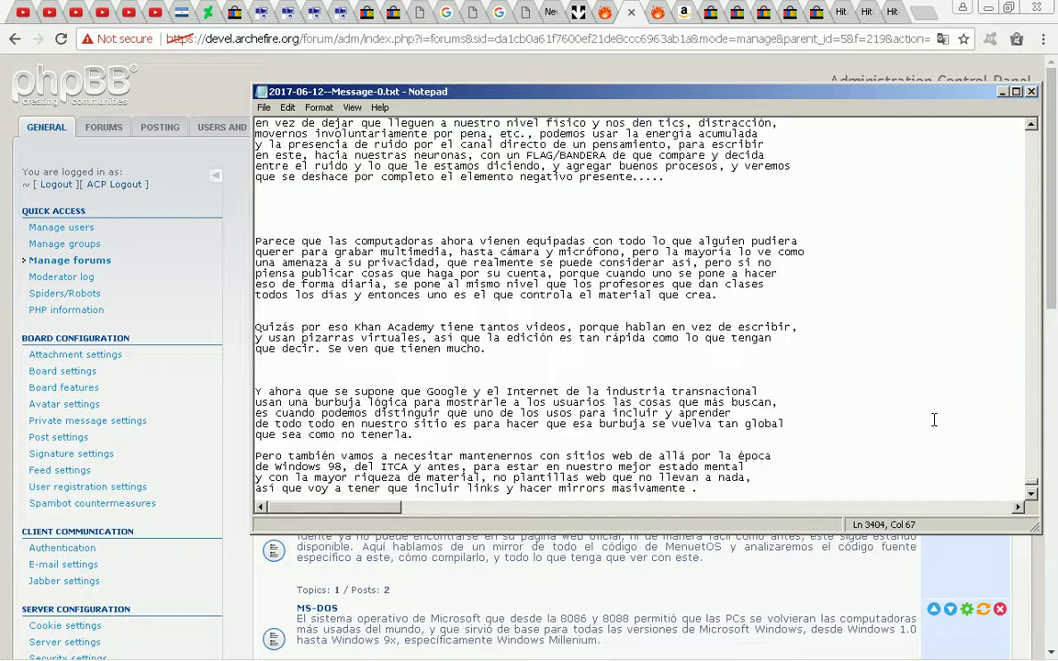
Insert "en mi sitio" before the final period and continue on a new line with "de esos sitios para".
{"action": "type", "text": "en mi sitio"}
{"action": "key", "text": "Return"}
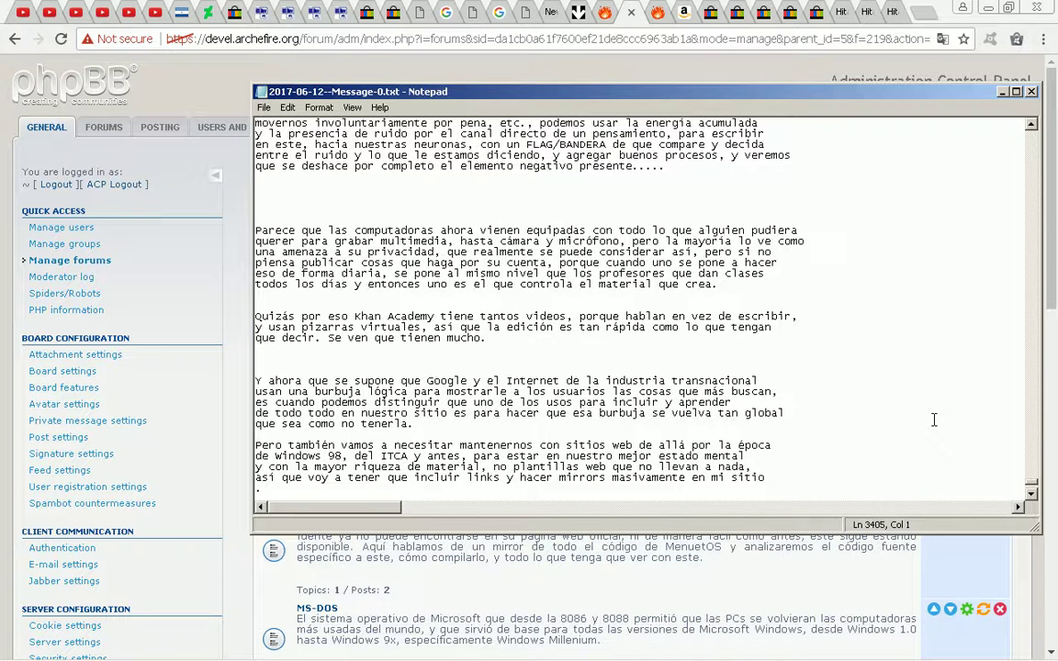
{"action": "type", "text": "de esos "}
{"action": "type", "text": "sitios para qu"}
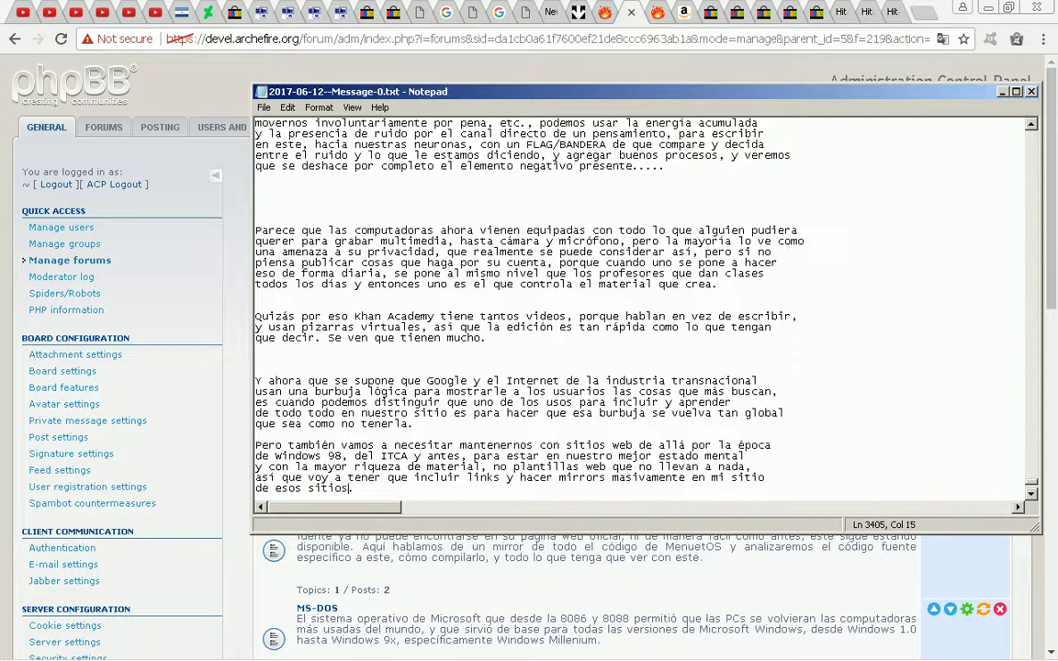
{"action": "type", "text": "e se"}
{"action": "key", "text": "BackSpace"}
{"action": "key", "text": "BackSpace"}
{"action": "key", "text": "BackSpace"}
{"action": "key", "text": "BackSpace"}
{"action": "key", "text": "BackSpace"}
{"action": "key", "text": "BackSpace"}
{"action": "key", "text": "BackSpace"}
Continue the last line before its period with "formar un repositorio de información q".
{"action": "type", "text": "formar un repositr"}
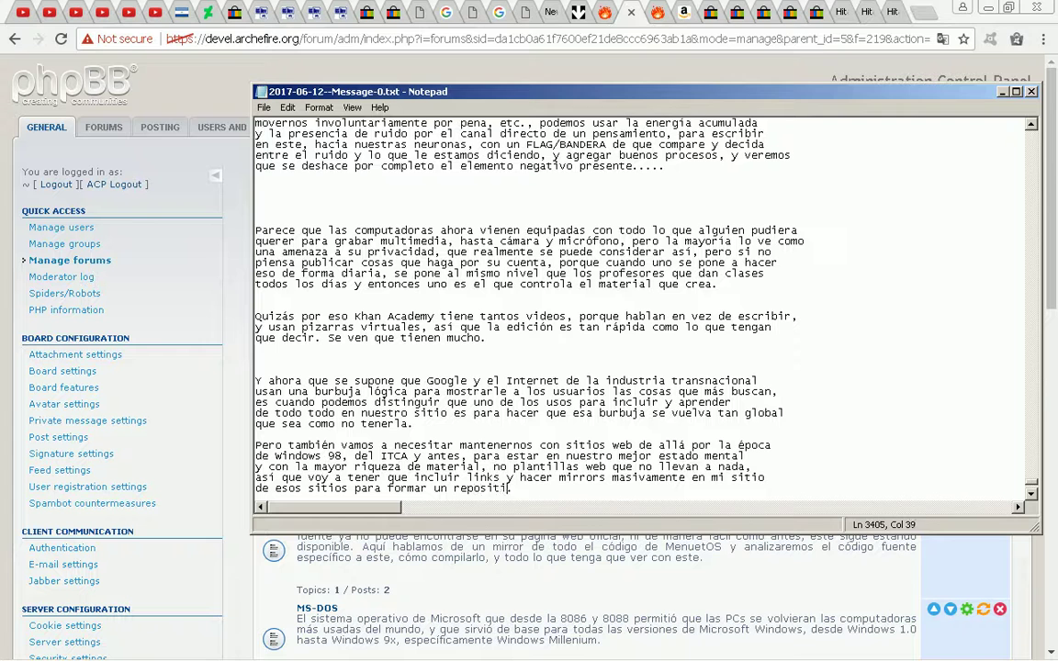
{"action": "key", "text": "BackSpace"}
{"action": "type", "text": "orio de información q"}
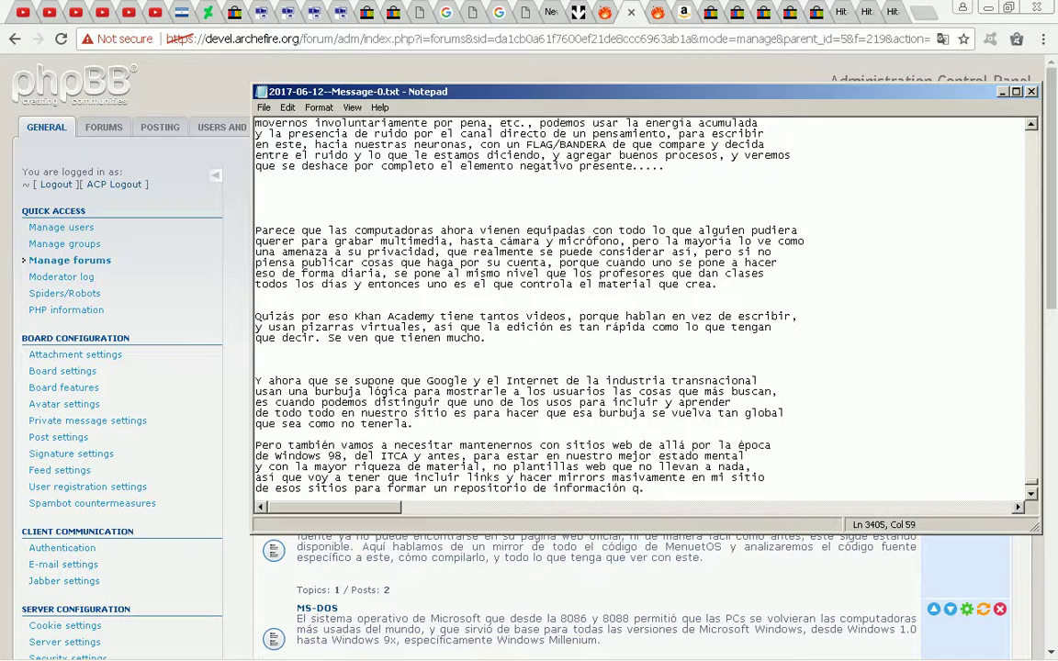
Continue the last paragraph with "que contenga lo mejor de lo mejor, tan importante como en esa época, pero administrado por mi y otros,".
{"action": "type", "text": "ue contenga lo mejor"}
{"action": "key", "text": "Return"}
{"action": "type", "text": "de lo m"}
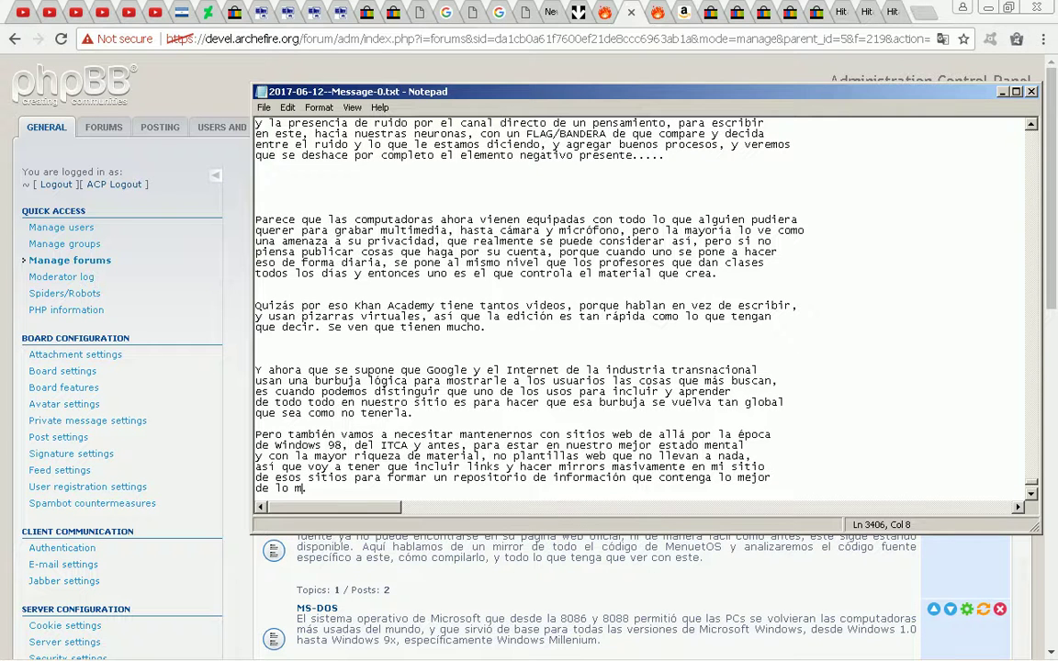
{"action": "type", "text": "ejor, tan importa"}
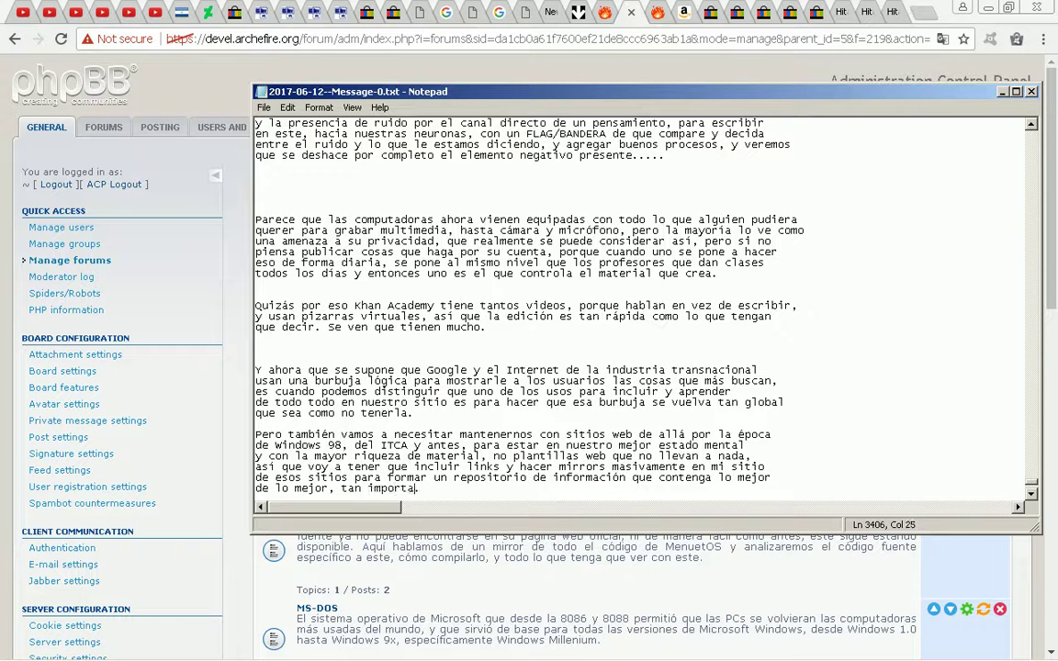
{"action": "type", "text": "nte como en esas"}
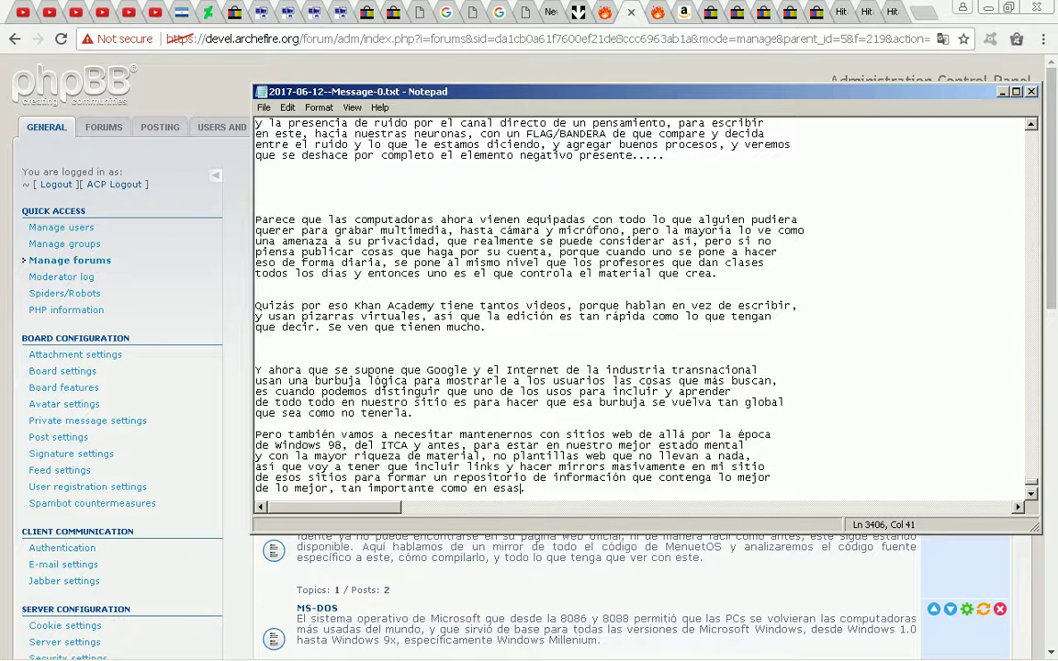
{"action": "type", "text": ". época, e"}
{"action": "key", "text": "BackSpace"}
{"action": "type", "text": "pero administrado por"}
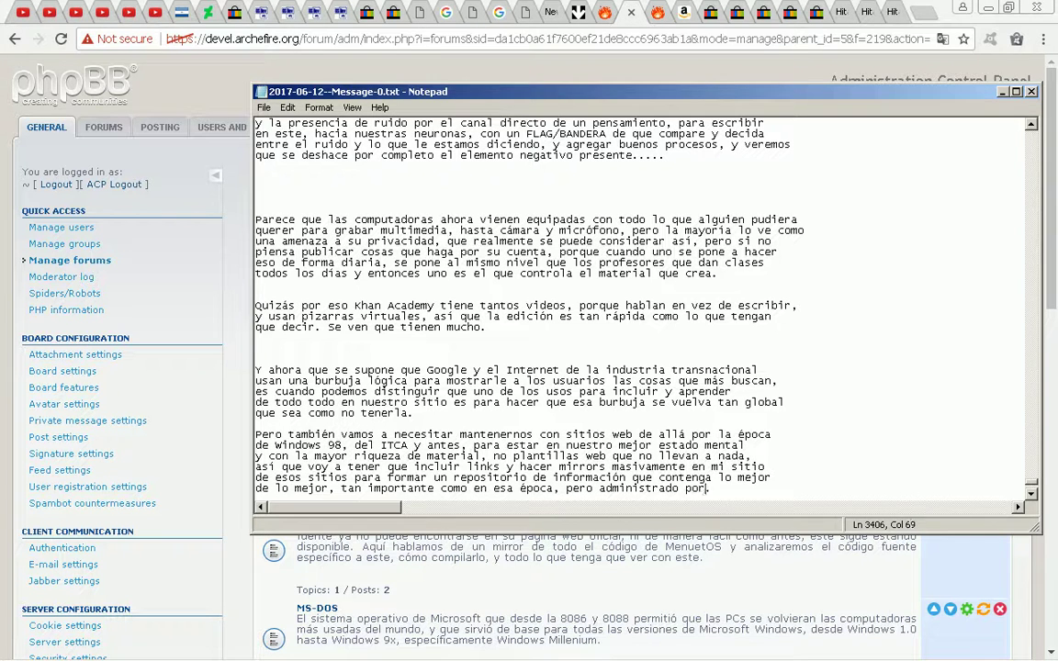
{"action": "type", "text": " mi y otros,"}
Finish the sentence on a new line with "si nadie más lo hace, pero ese es el resultado de haber cerrado cosas como Geocities." and save.
{"action": "key", "text": "Return"}
{"action": "type", "text": "si nadie m"}
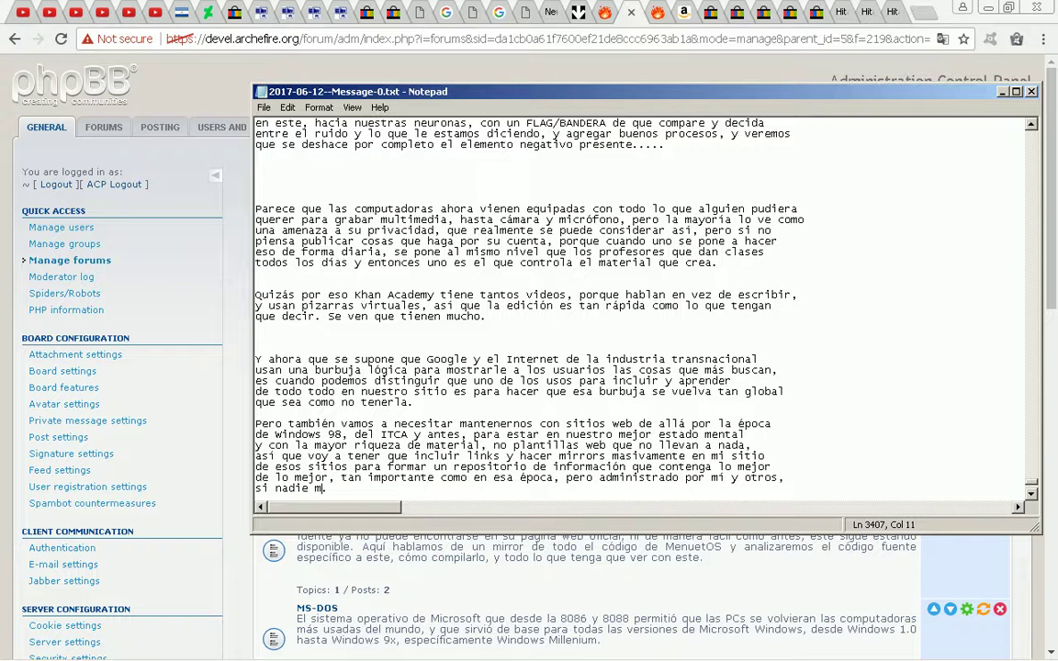
{"action": "type", "text": "ás lo hace."}
{"action": "key", "text": "ctrl+s"}
{"action": "key", "text": "BackSpace"}
{"action": "type", "text": ", pero ese es el resultado de haber"}
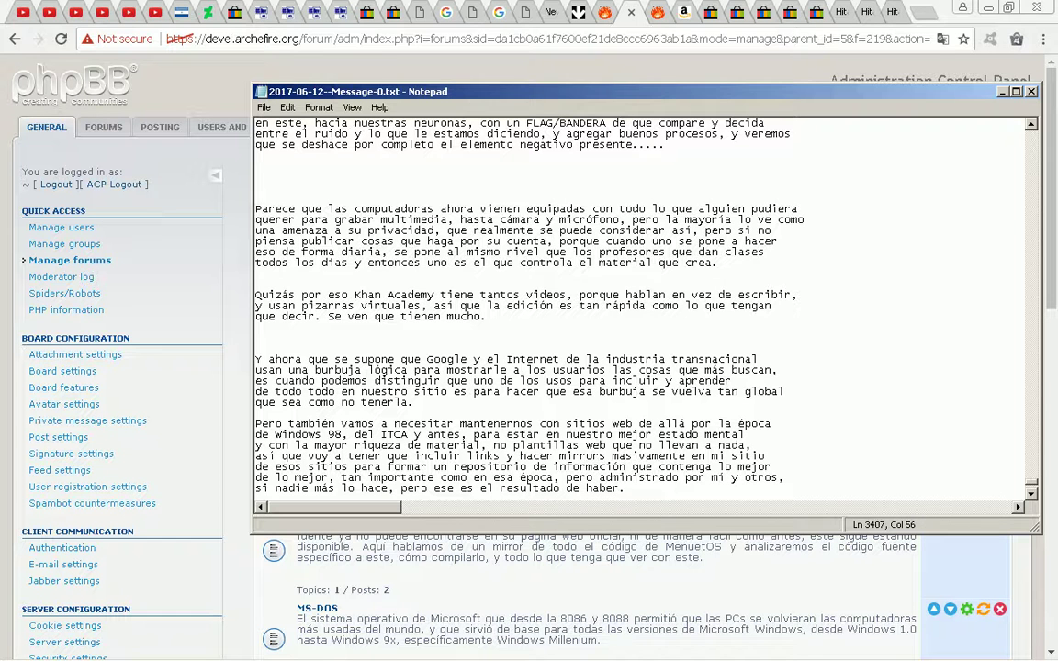
{"action": "type", "text": " cerrado cosas com"}
{"action": "type", "text": "o"}
{"action": "key", "text": "Return"}
{"action": "type", "text": "Geocities.."}
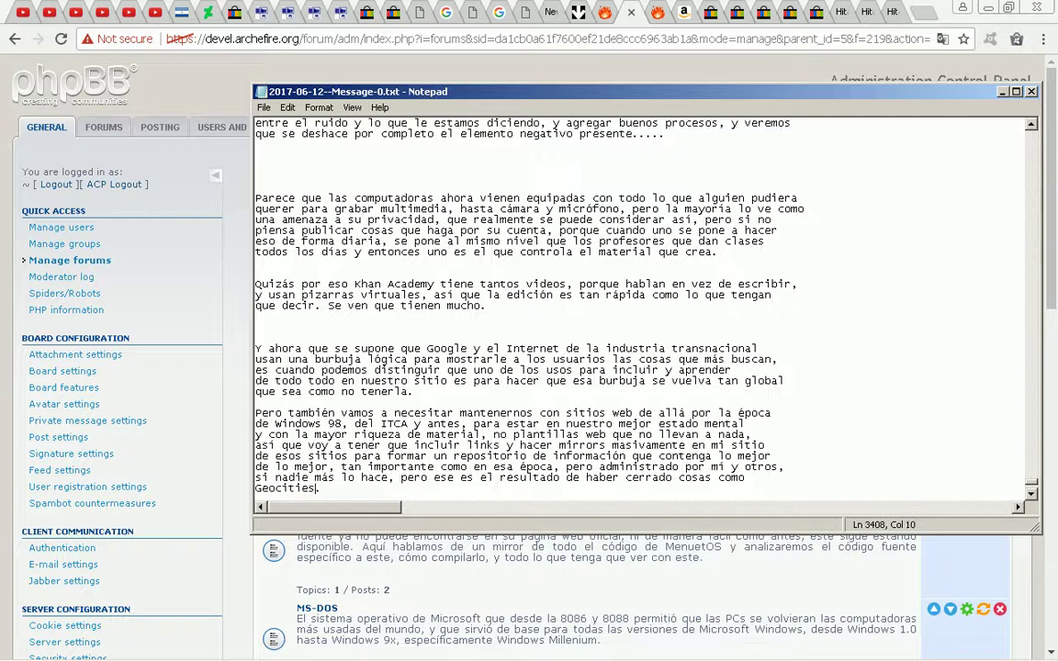
{"action": "key", "text": "ctrl+a"}
Switch to the phpBB forum administration and move the VisOpSys forum up one place, above Windows.
{"action": "key", "text": "alt+Tab"}
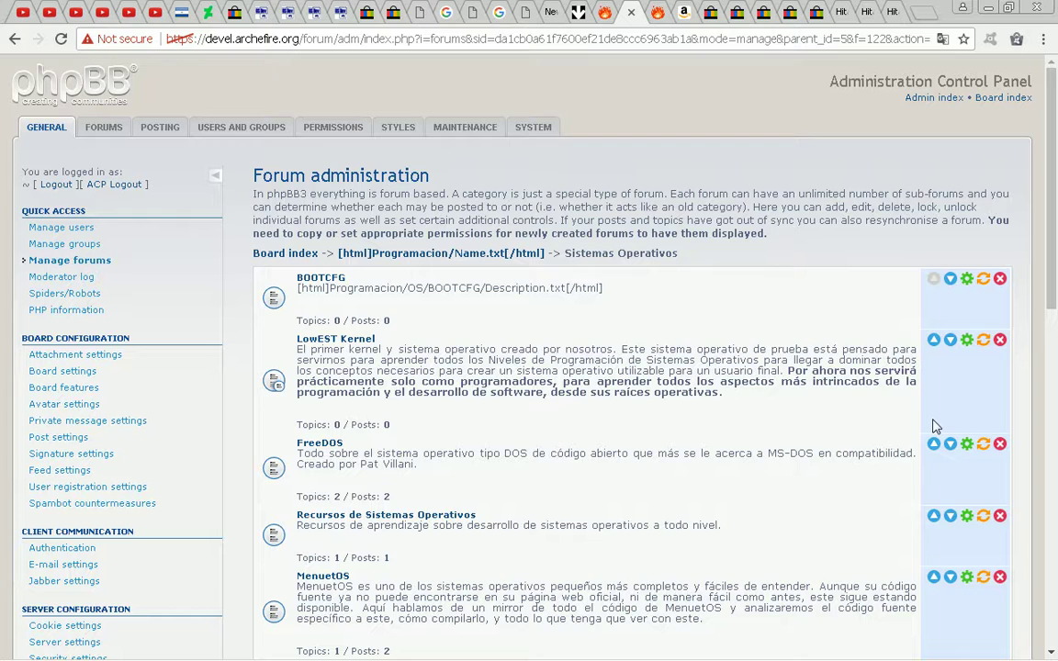
{"action": "scroll", "coordinate": [935, 427], "scroll_direction": "down", "scroll_amount": 3}
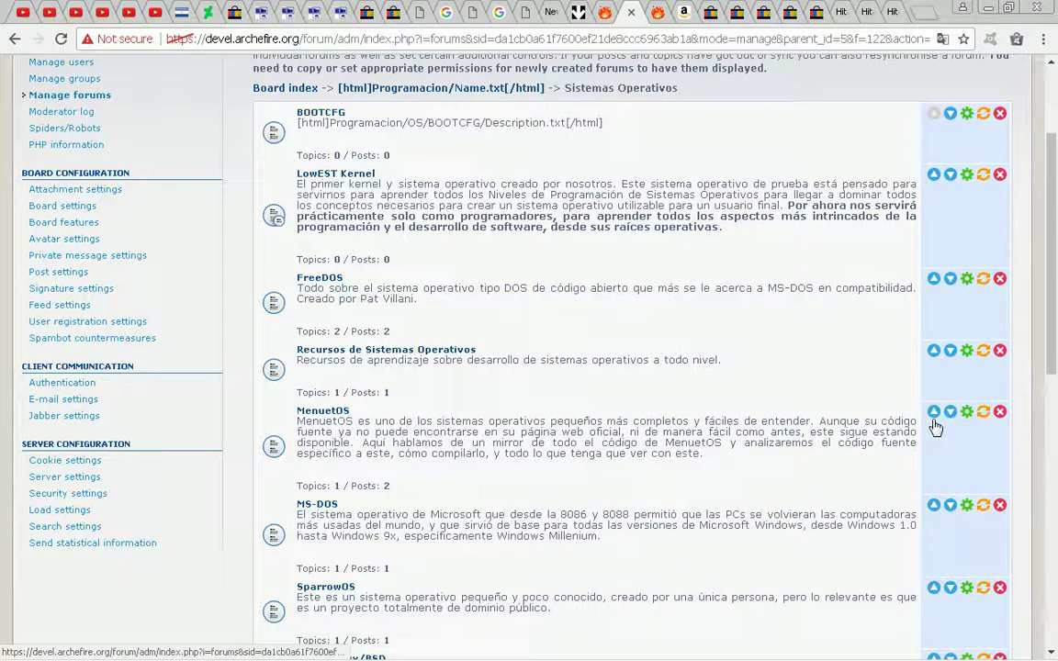
{"action": "scroll", "coordinate": [935, 427], "scroll_direction": "down", "scroll_amount": 2}
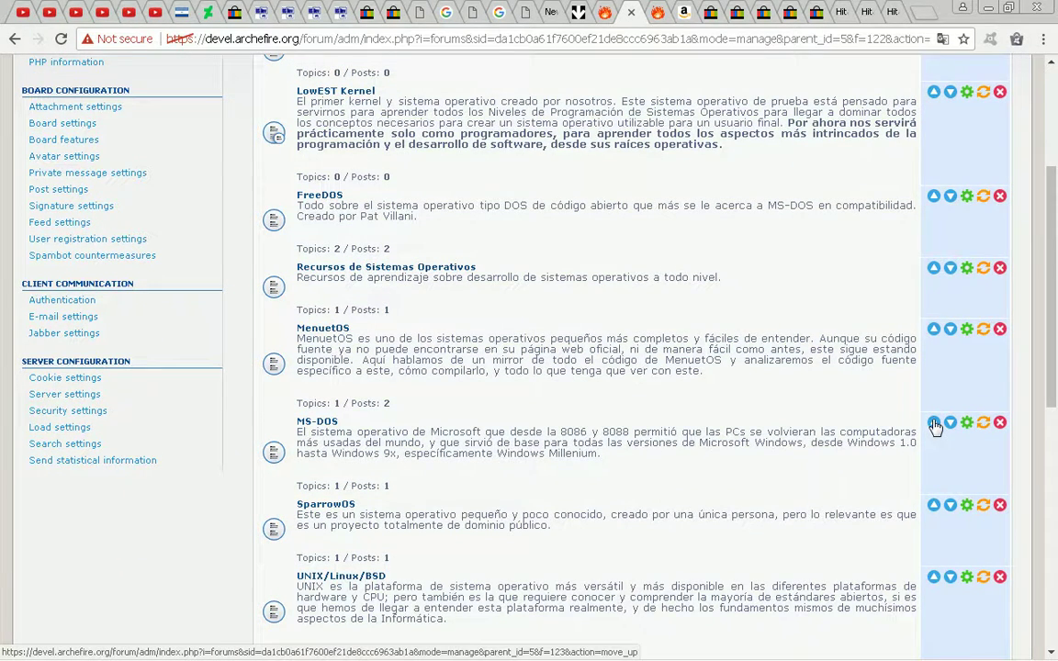
{"action": "scroll", "coordinate": [935, 427], "scroll_direction": "down", "scroll_amount": 3}
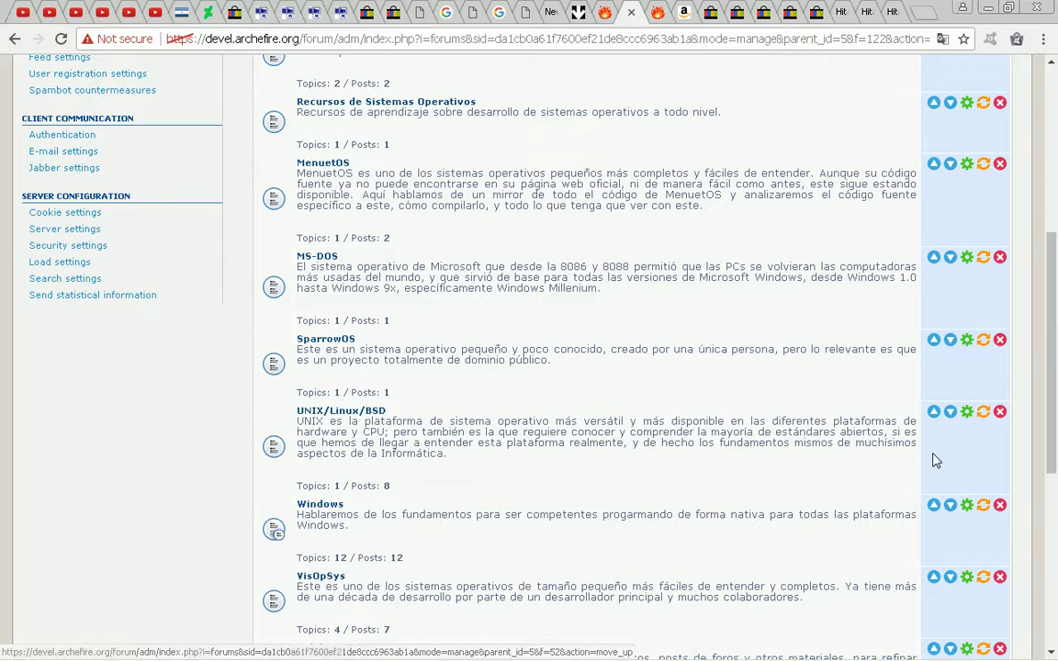
{"action": "left_click", "coordinate": [934, 578]}
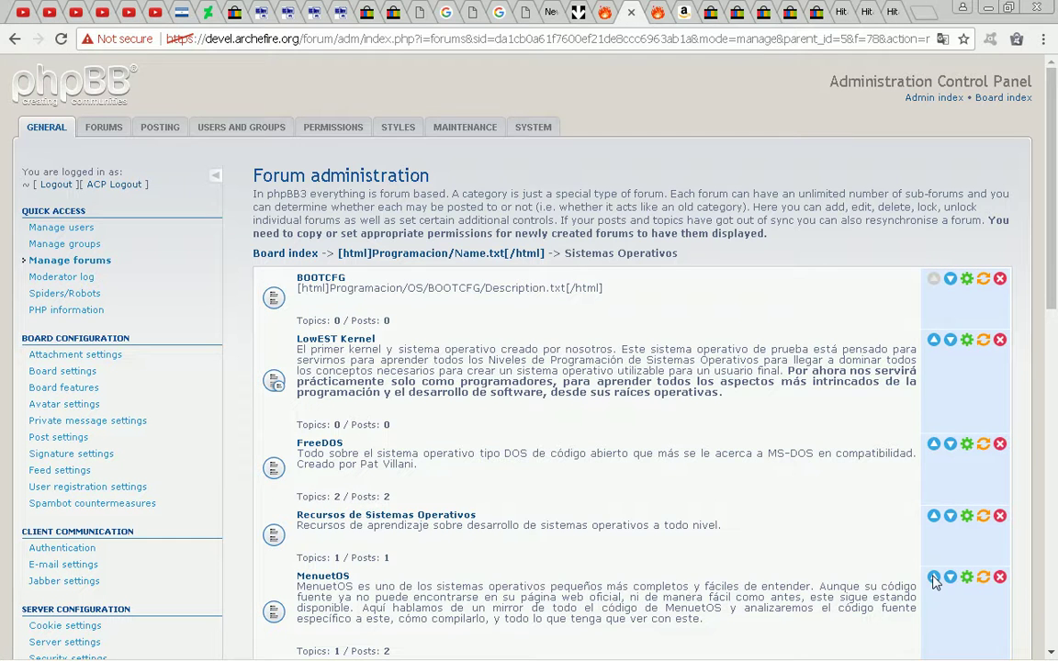
Move the ReactOS forum up one place in the Sistemas Operativos list, above Palabras Clave.
{"action": "scroll", "coordinate": [934, 581], "scroll_direction": "down", "scroll_amount": 4}
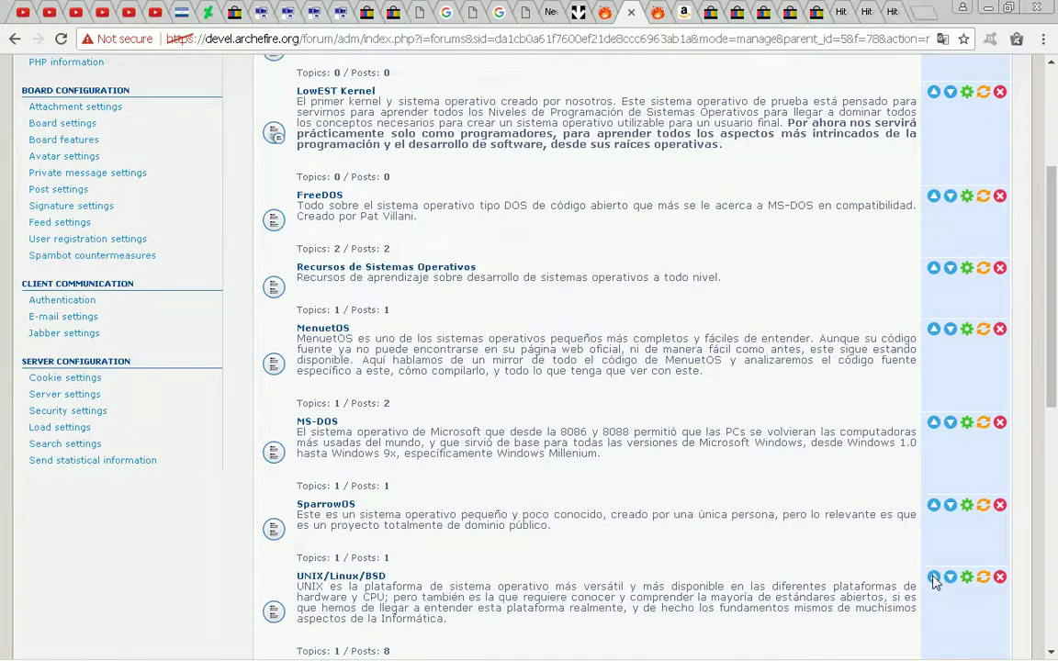
{"action": "scroll", "coordinate": [934, 580], "scroll_direction": "down", "scroll_amount": 4}
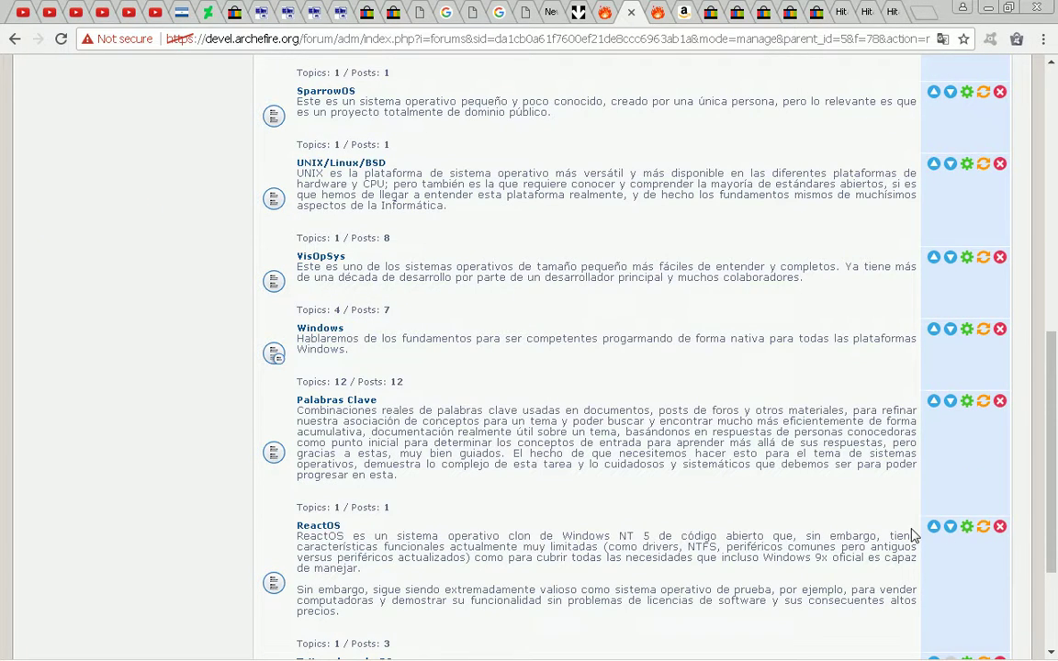
{"action": "scroll", "coordinate": [920, 535], "scroll_direction": "down", "scroll_amount": 1}
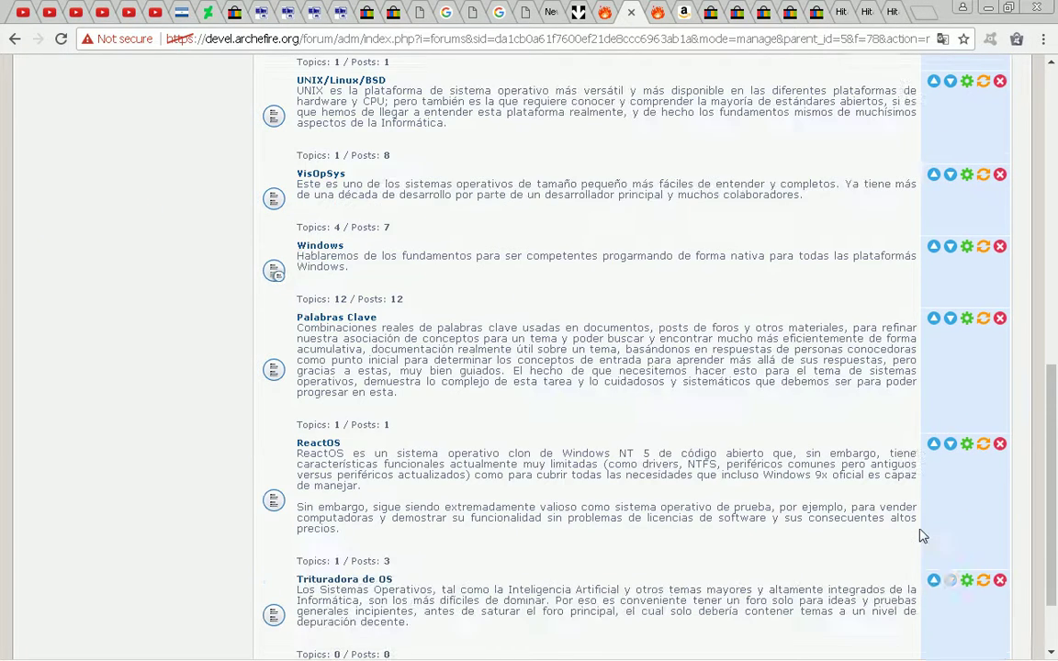
{"action": "left_click", "coordinate": [933, 446]}
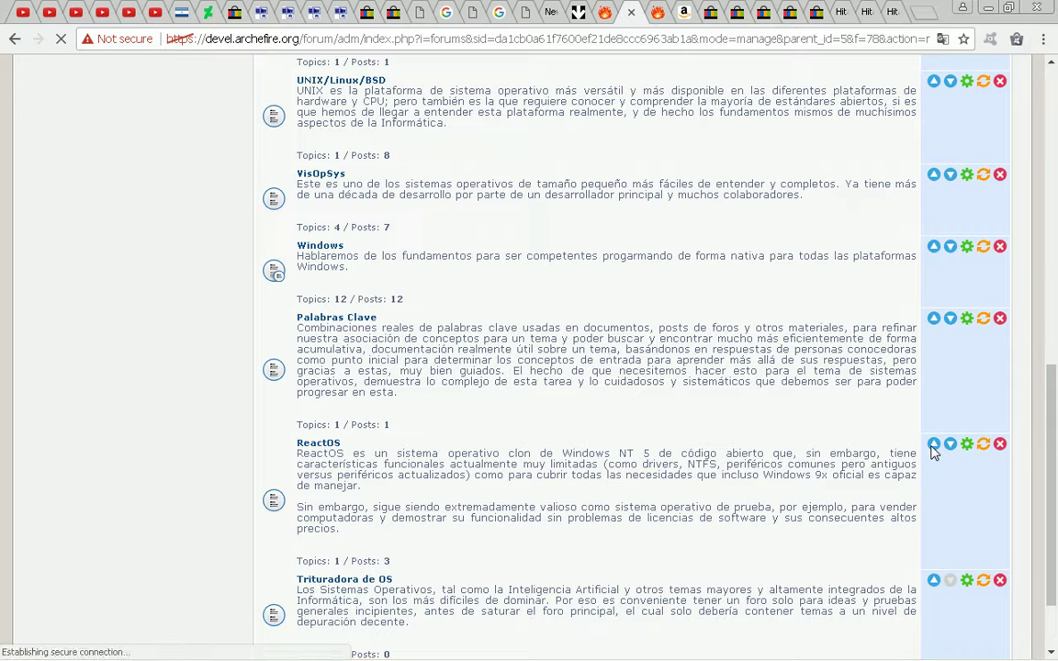
Switch to the other browser window and search Google for "int 21h read file" in a new tab.
{"action": "key", "text": "alt+Tab"}
{"action": "key", "text": "ctrl+t"}
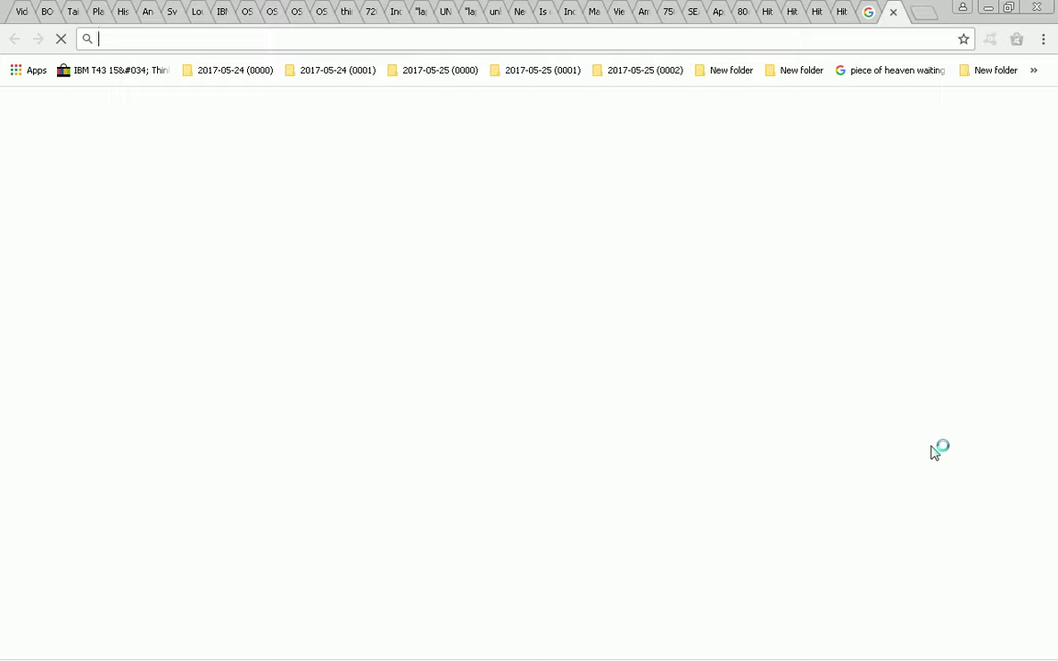
{"action": "type", "text": "int "}
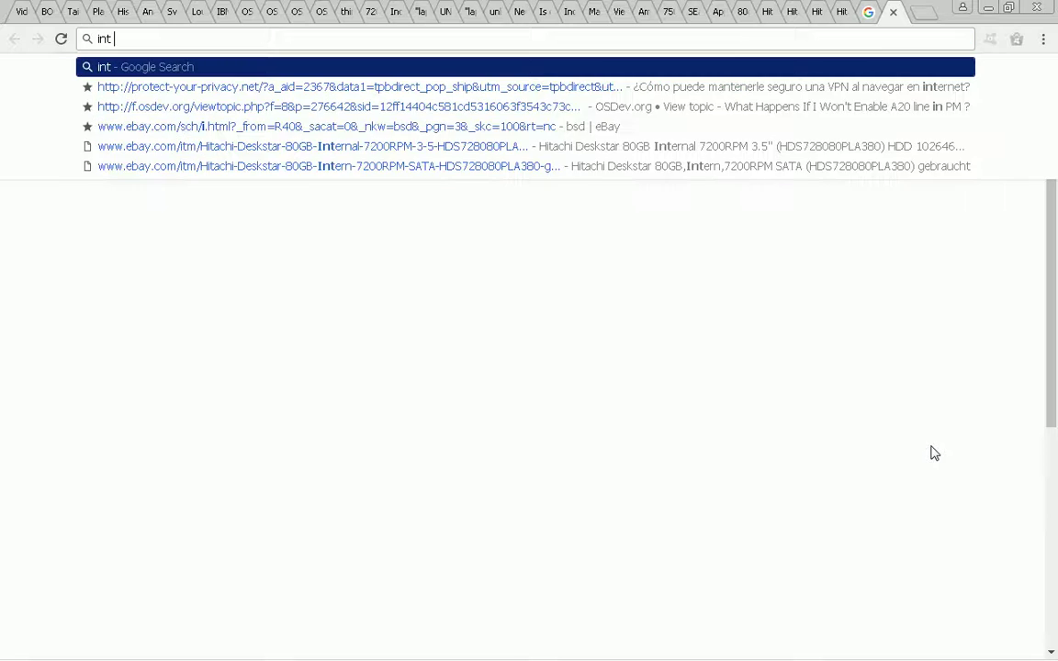
{"action": "type", "text": "21h"}
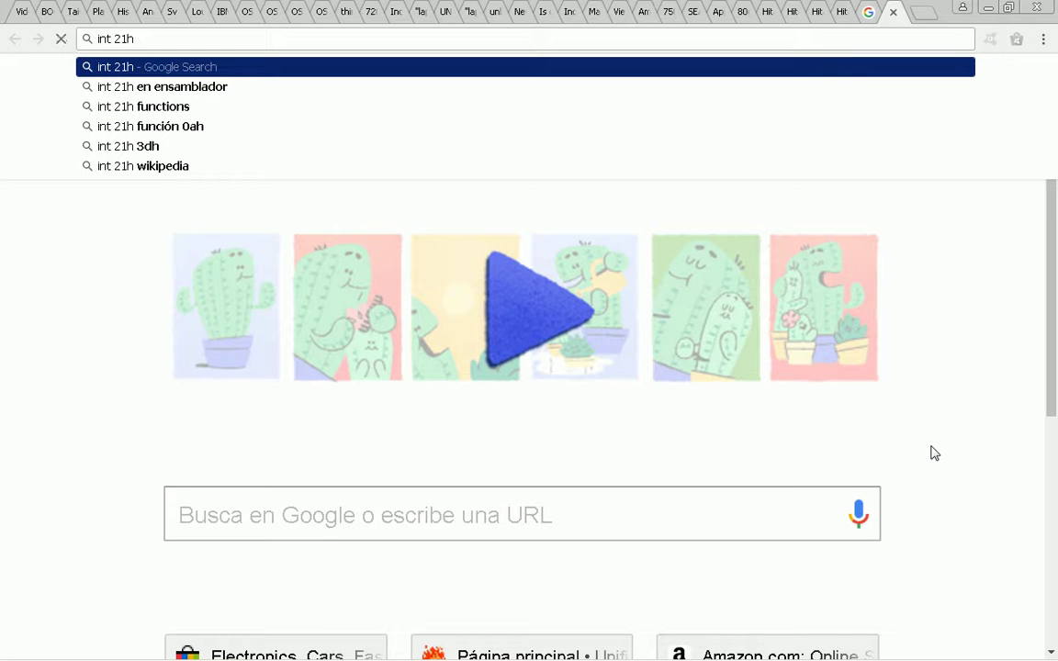
{"action": "type", "text": " read file"}
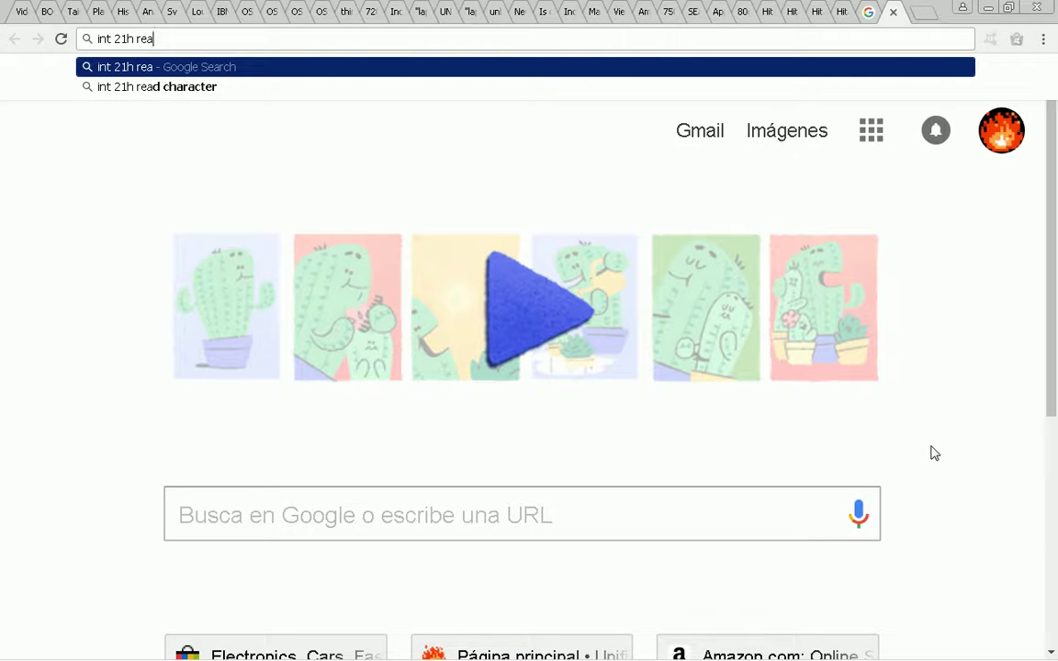
{"action": "key", "text": "Return"}
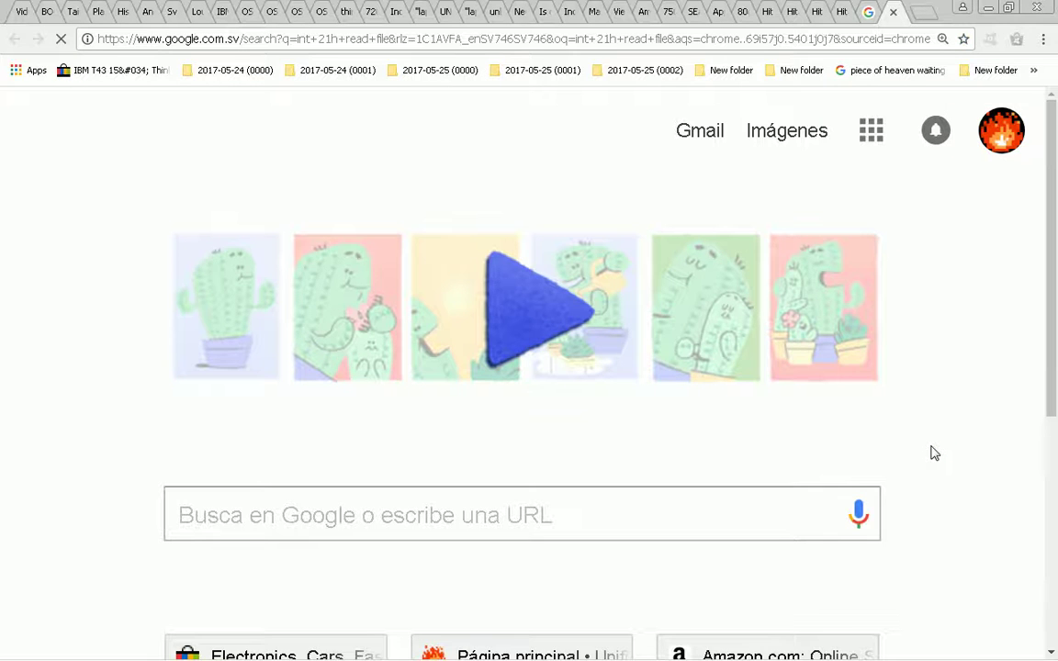
Search Google for "int 21h open read only file" in another new tab.
{"action": "key", "text": "ctrl+t"}
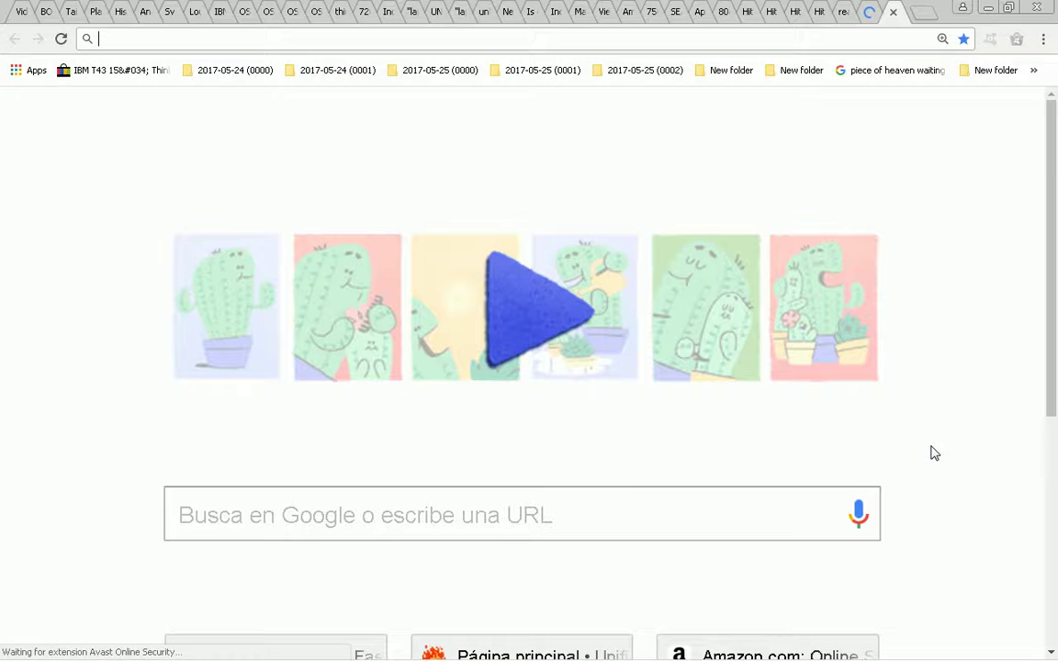
{"action": "type", "text": "int 21h"}
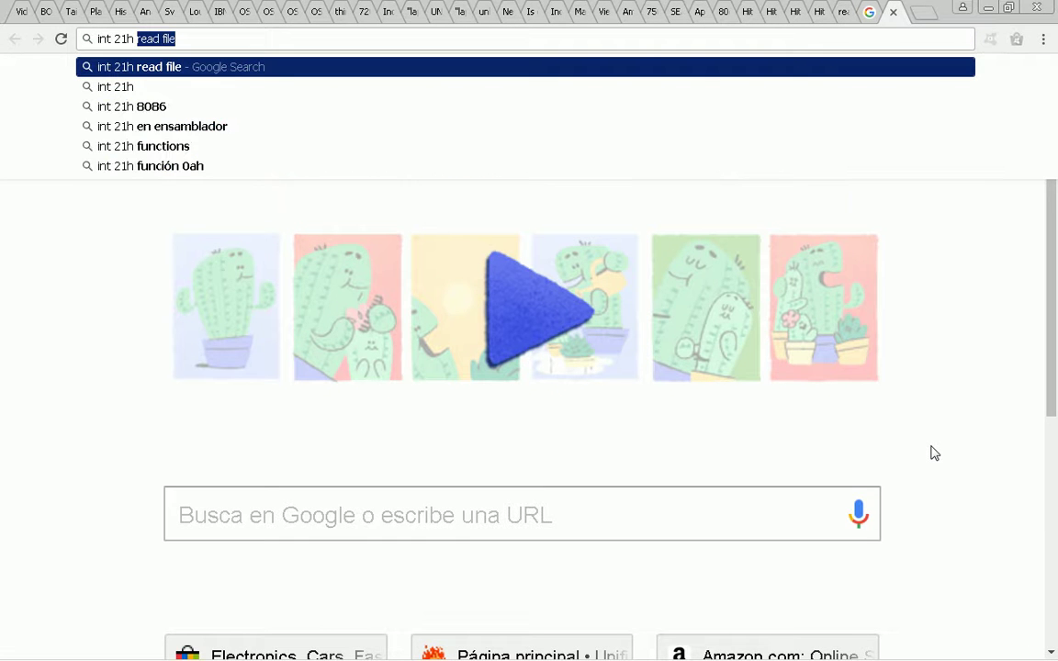
{"action": "type", "text": " open rea"}
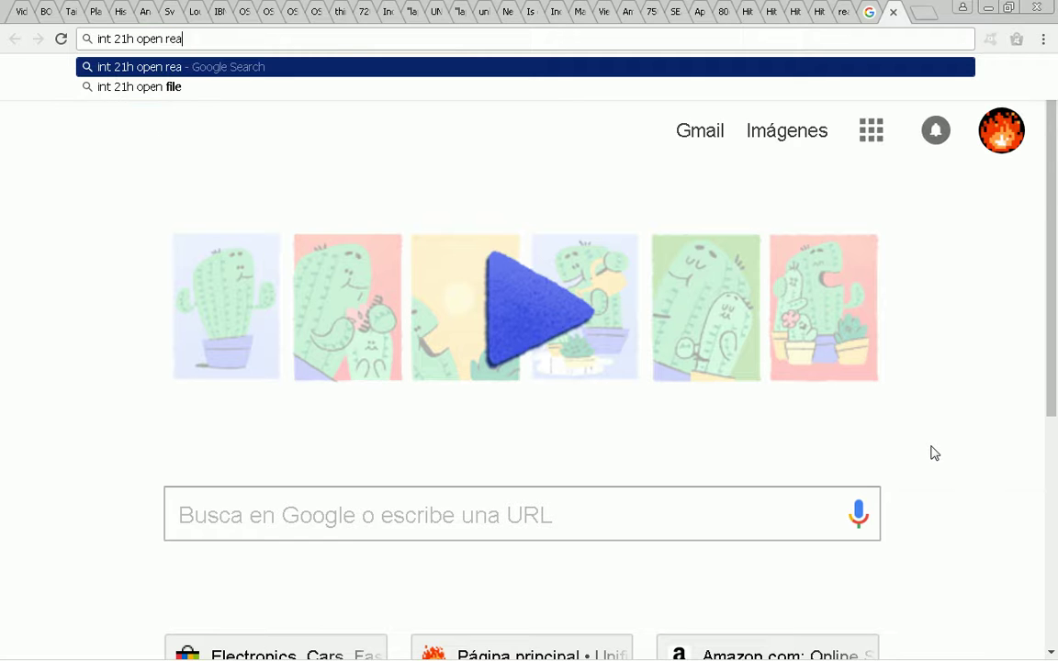
{"action": "type", "text": "d only file"}
{"action": "key", "text": "Return"}
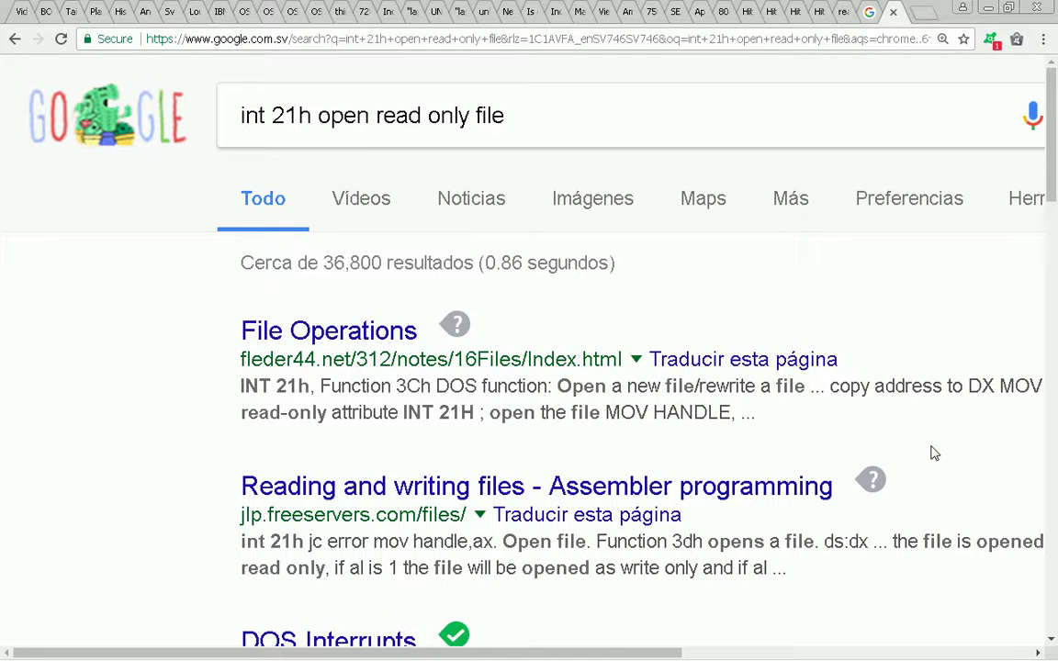
Open the search result "Reading and writing files - Assembler programming" in its own tab and bring that tab forward.
{"action": "scroll", "coordinate": [934, 452], "scroll_direction": "right", "scroll_amount": 3}
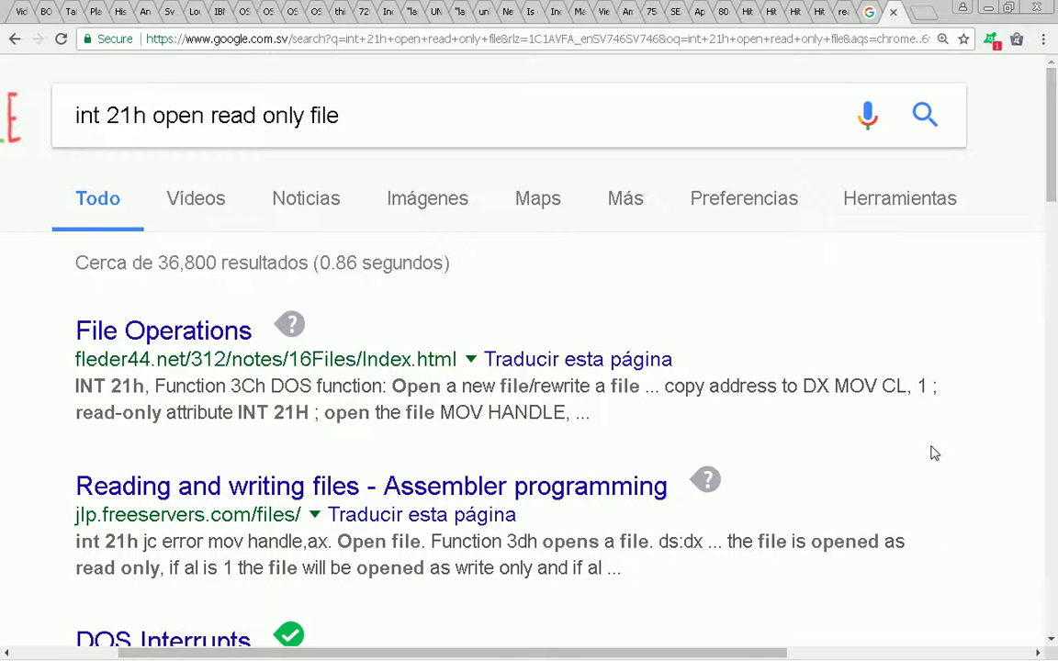
{"action": "scroll", "coordinate": [934, 453], "scroll_direction": "down", "scroll_amount": 3}
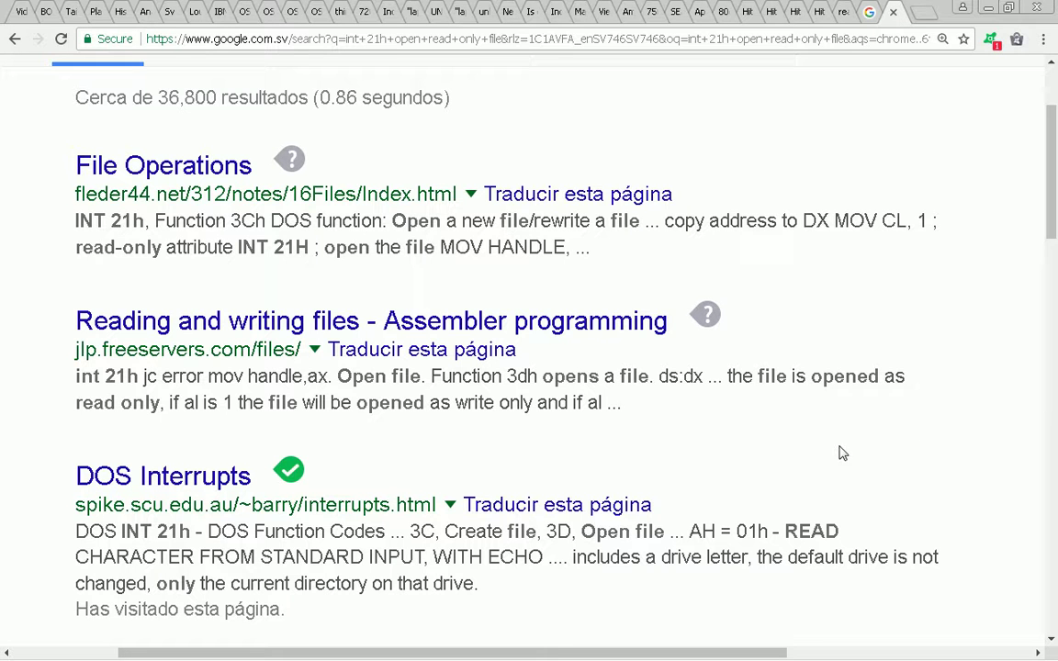
{"action": "middle_click", "coordinate": [463, 317]}
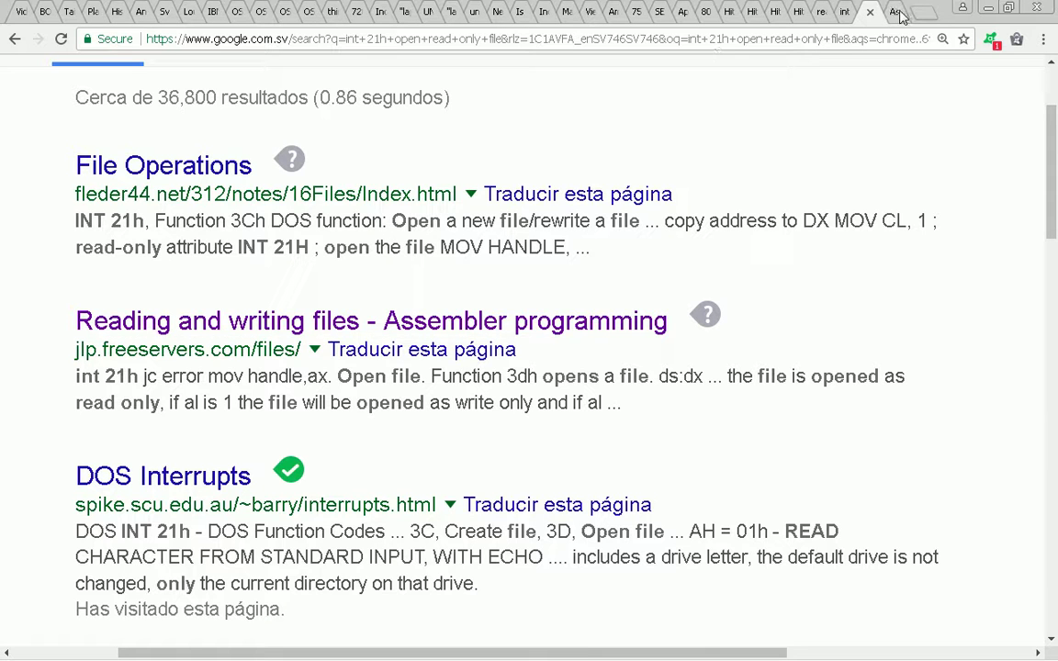
{"action": "left_click", "coordinate": [893, 13]}
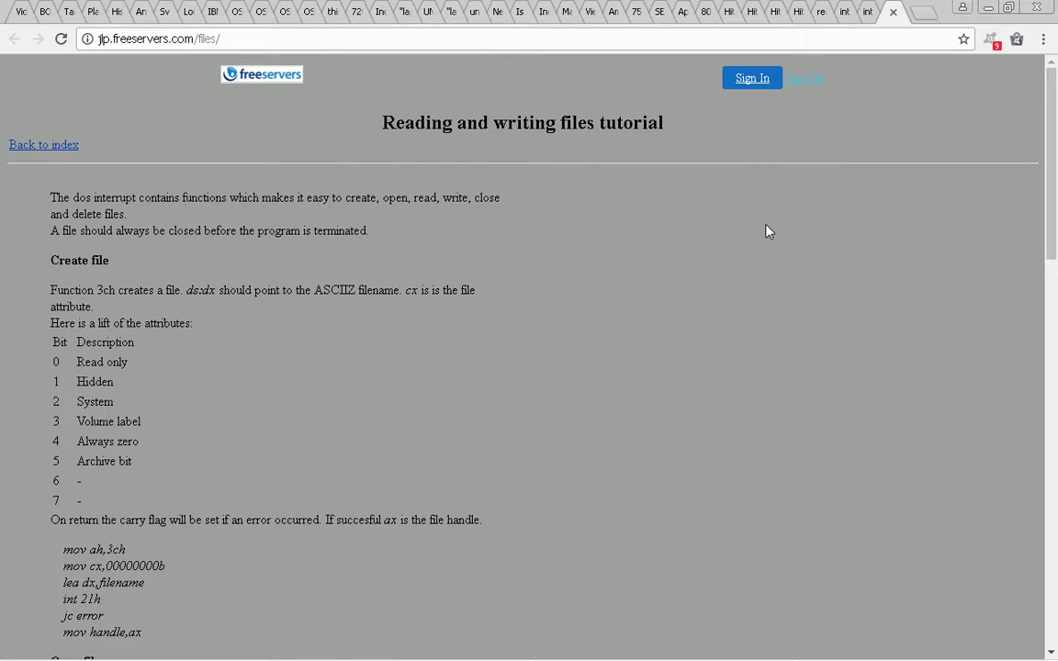
Read the tutorial's Open file and Read from file sections, highlighting the Read from file text and its sample code.
{"action": "scroll", "coordinate": [769, 239], "scroll_direction": "down", "scroll_amount": 4}
{"action": "scroll", "coordinate": [768, 241], "scroll_direction": "down", "scroll_amount": 2}
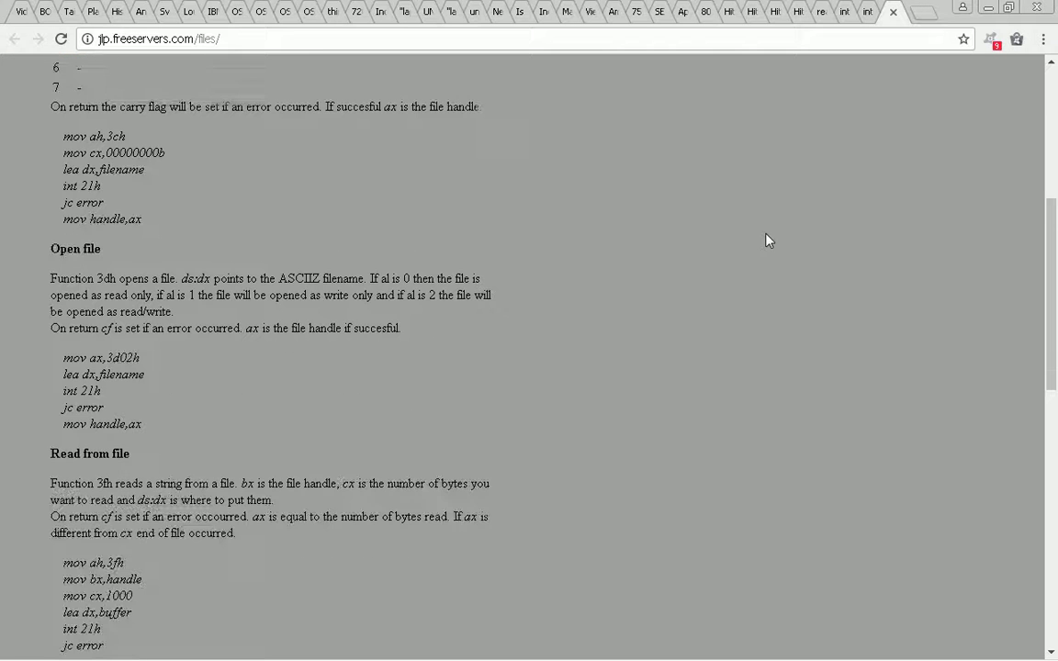
{"action": "scroll", "coordinate": [769, 241], "scroll_direction": "up", "scroll_amount": 2}
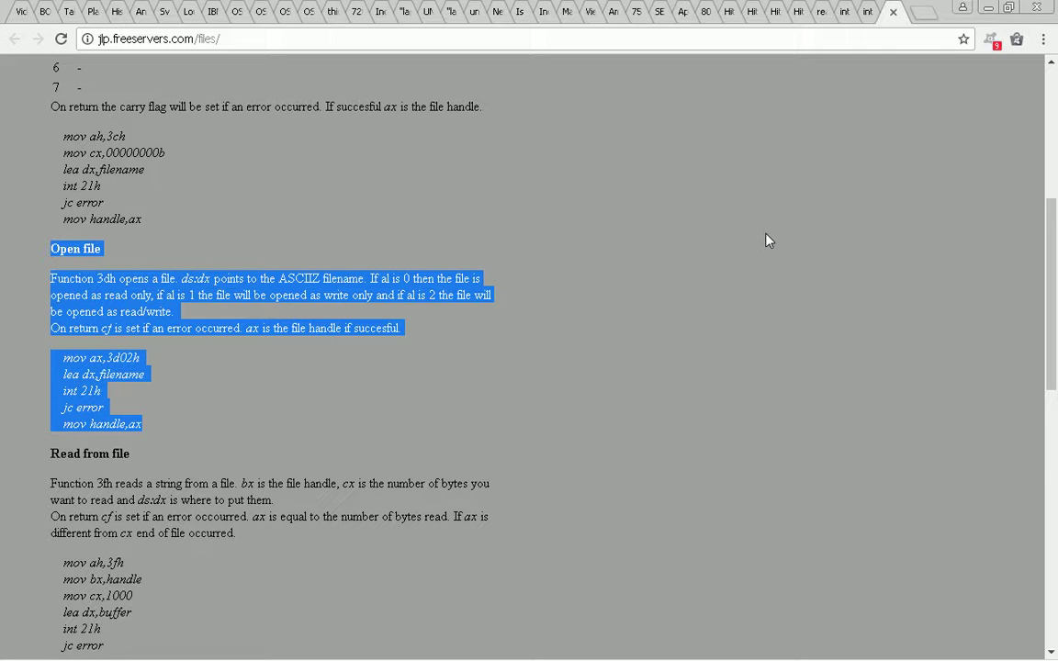
{"action": "scroll", "coordinate": [768, 241], "scroll_direction": "down", "scroll_amount": 3}
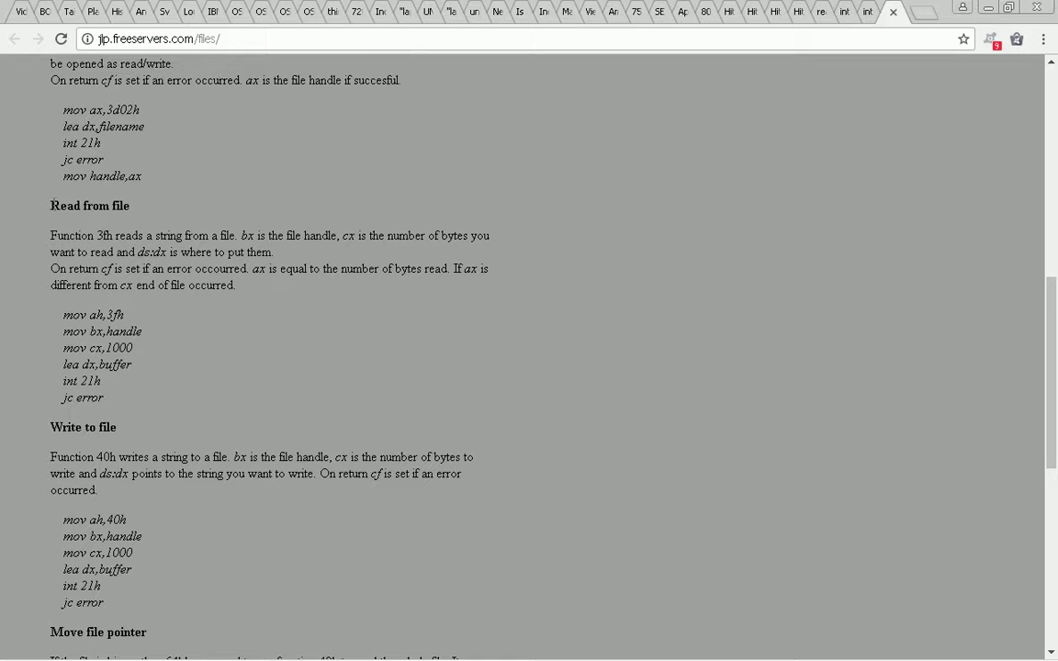
{"action": "left_click_drag", "start_coordinate": [52, 204], "coordinate": [391, 399]}
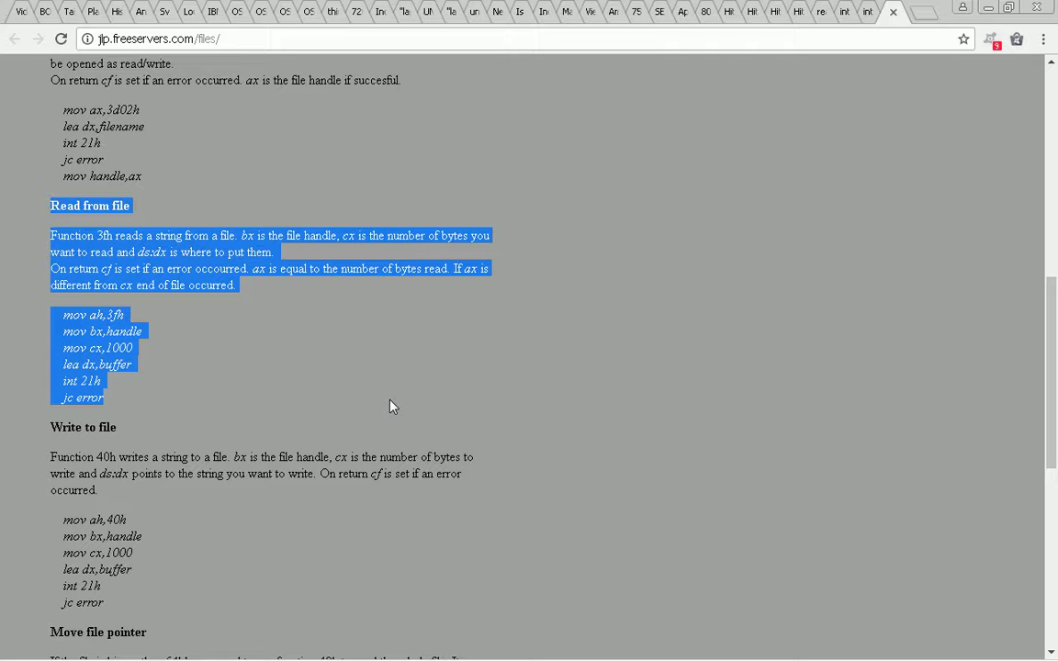
{"action": "key", "text": "ctrl+t"}
{"action": "type", "text": "http://jlp.freeservers.com"}
{"action": "key", "text": "Return"}
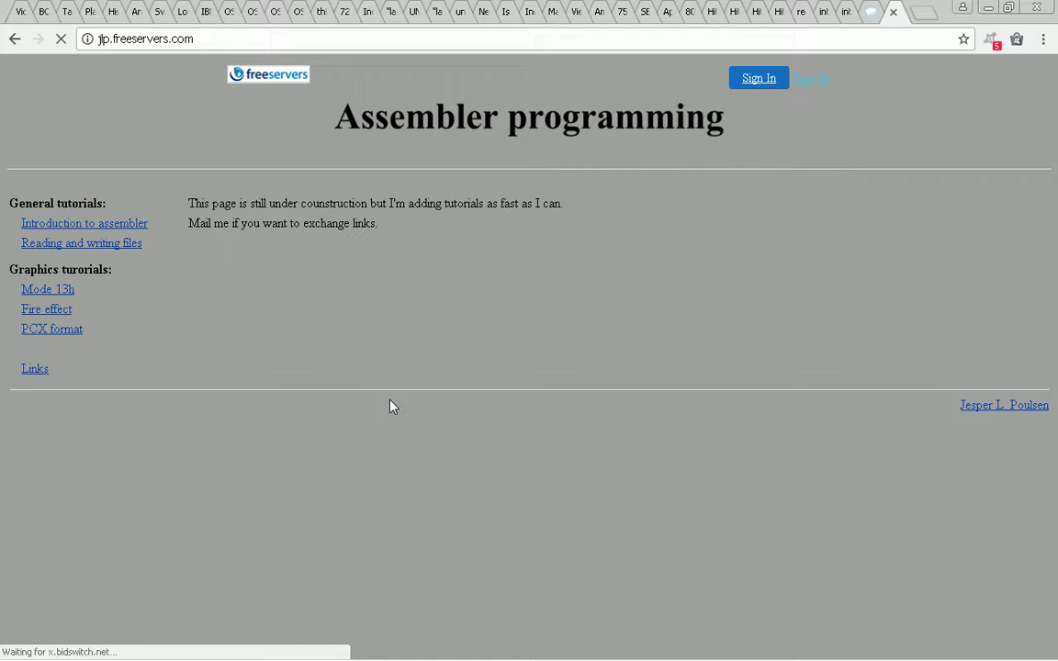
{"action": "key", "text": "alt+Tab"}
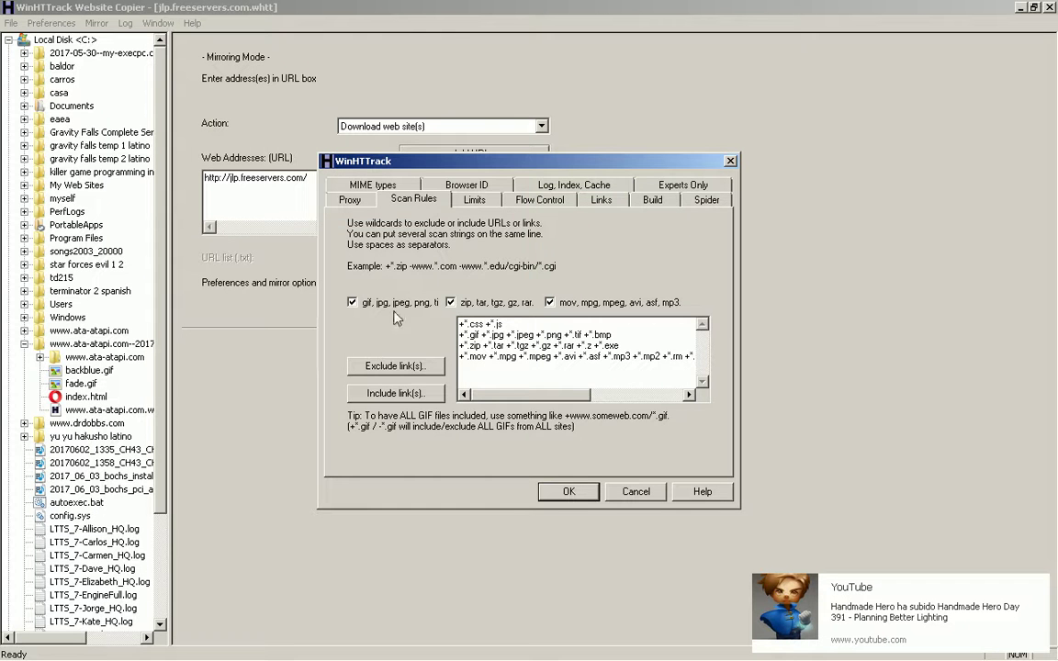
In the mirror's Browser ID options, set the HTML footer to (none).
{"action": "left_click", "coordinate": [470, 186]}
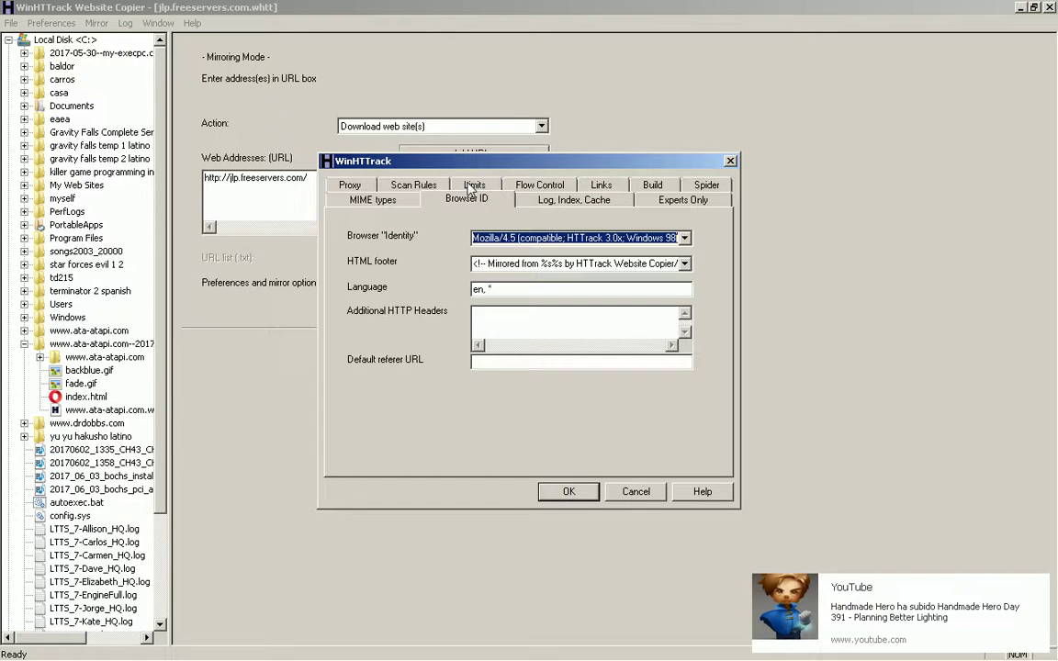
{"action": "left_click", "coordinate": [684, 264]}
{"action": "key", "text": "Down"}
{"action": "key", "text": "Down"}
{"action": "key", "text": "Down"}
{"action": "key", "text": "Down"}
{"action": "key", "text": "Return"}
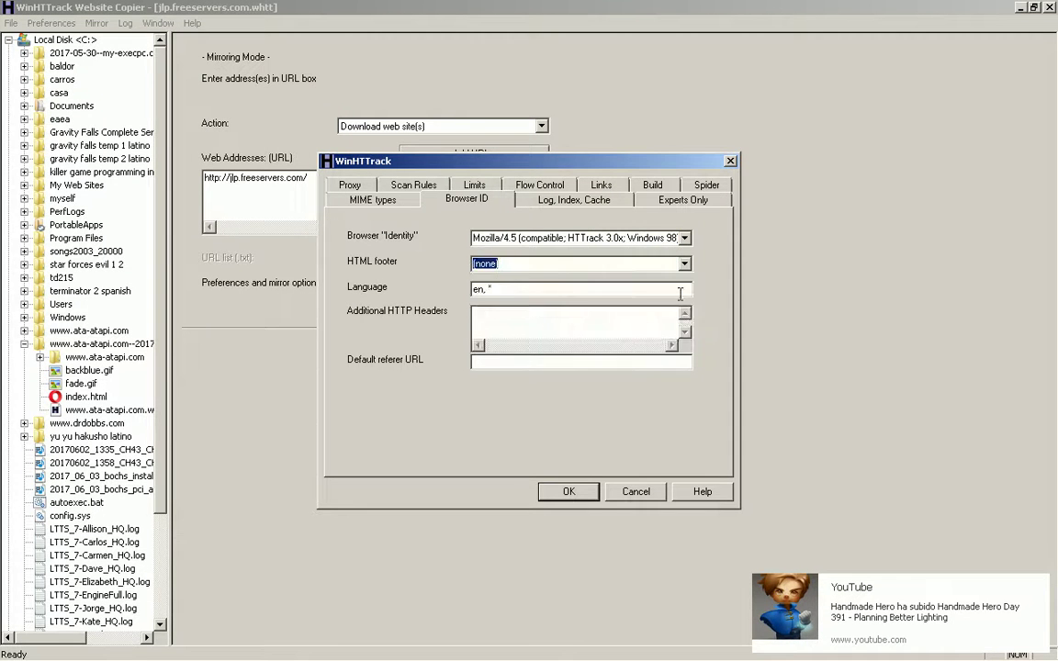
Set the browser identity to the MSIE 6.0 Windows NT 5.1 preset, replacing MSIE 6.0 with "Firefox 16.0.1".
{"action": "left_click", "coordinate": [684, 238]}
{"action": "scroll", "coordinate": [669, 275], "scroll_direction": "up", "scroll_amount": 5}
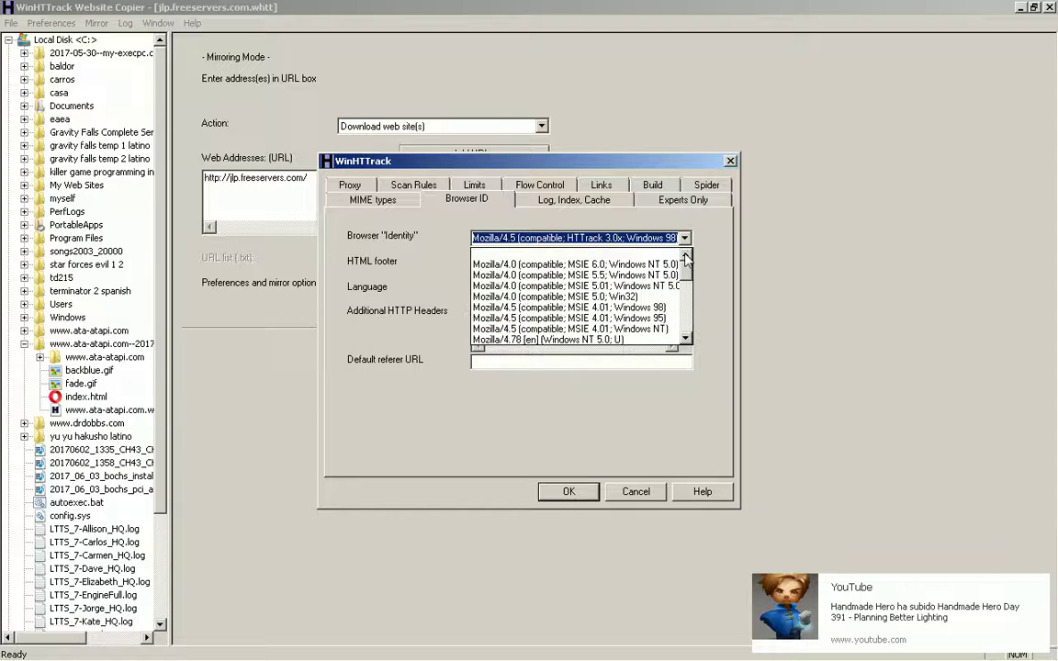
{"action": "left_click", "coordinate": [670, 264]}
{"action": "scroll", "coordinate": [669, 264], "scroll_direction": "down", "scroll_amount": 1}
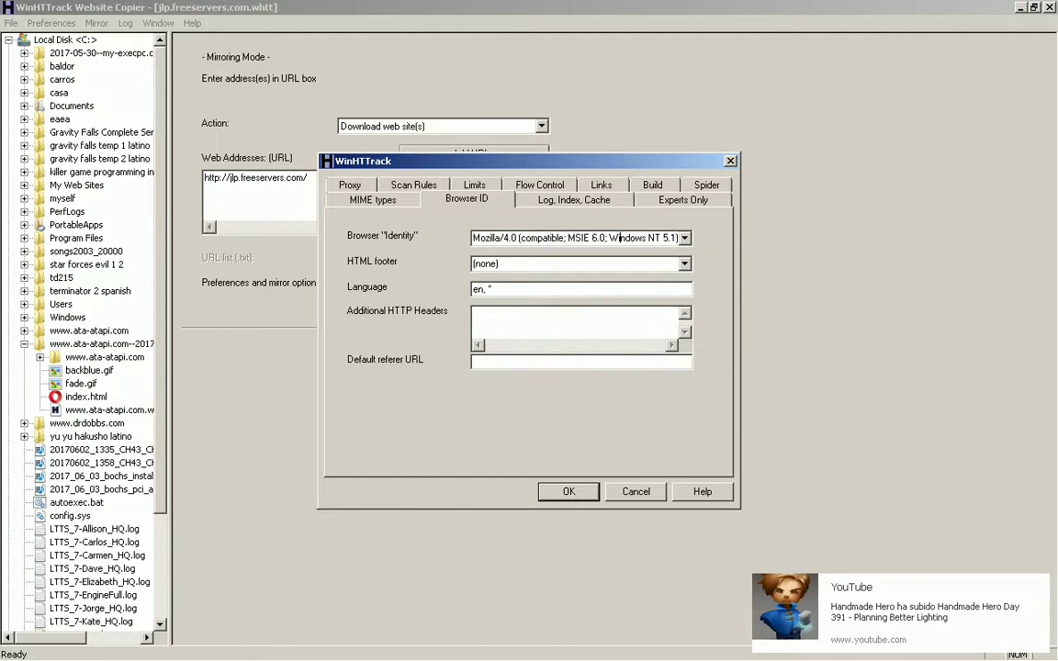
{"action": "left_click_drag", "start_coordinate": [591, 238], "coordinate": [551, 238]}
{"action": "type", "text": "Fi"}
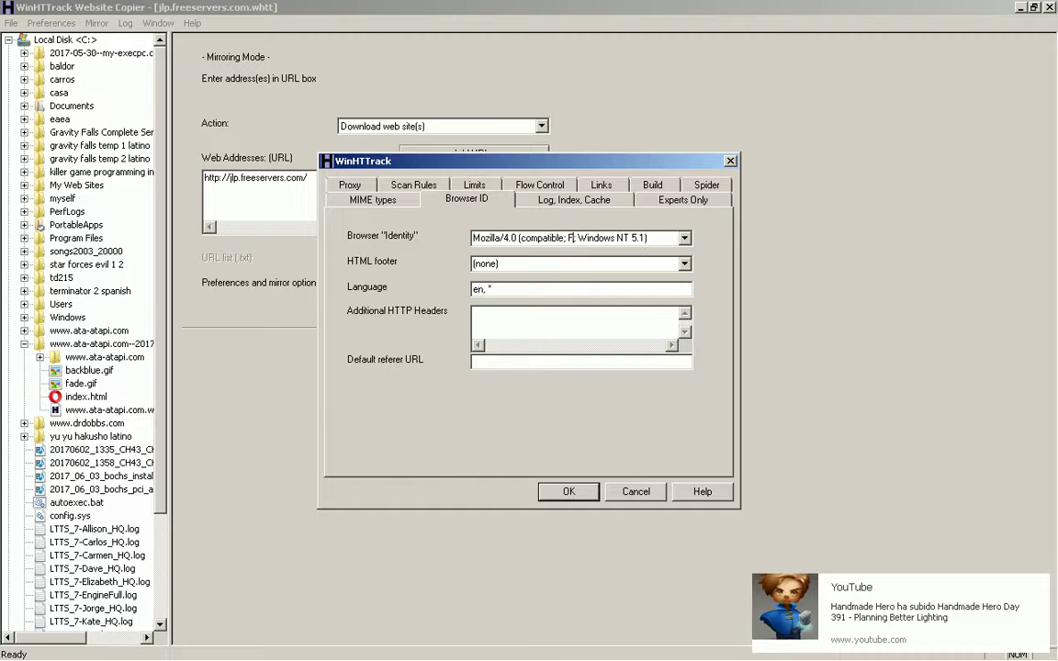
{"action": "type", "text": "refox 16.0.1;"}
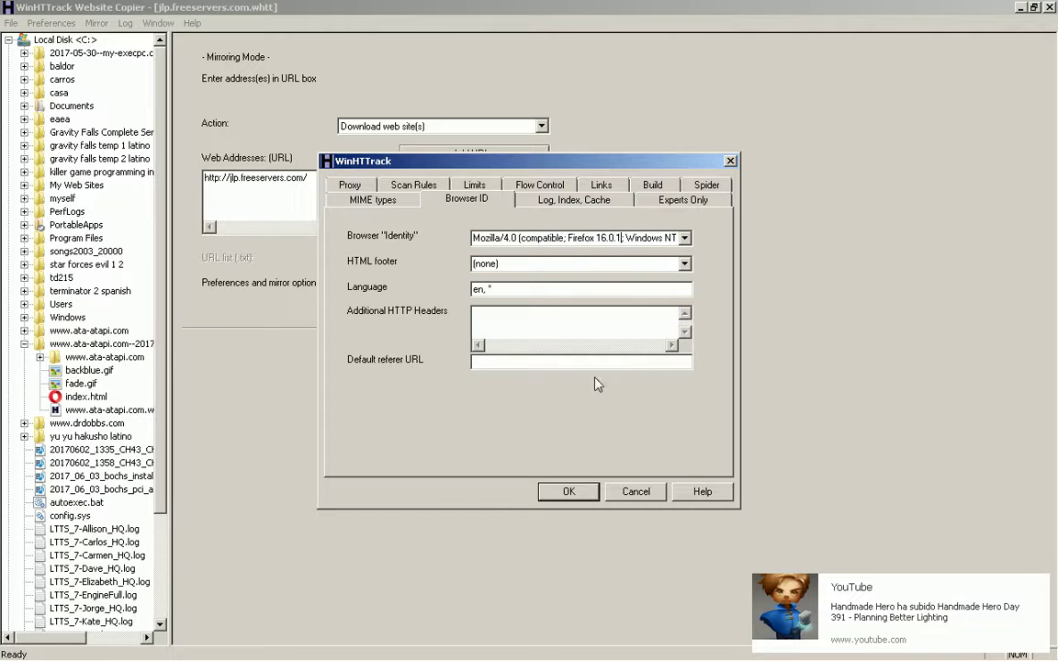
{"action": "left_click", "coordinate": [568, 491]}
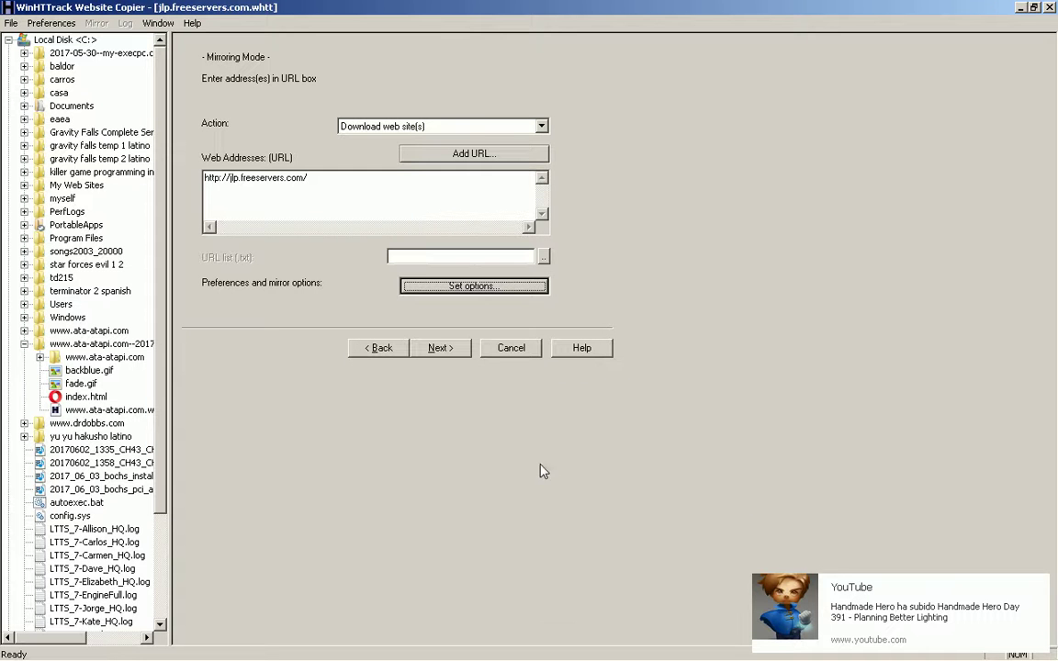
{"action": "left_click", "coordinate": [439, 349]}
{"action": "left_click", "coordinate": [438, 349]}
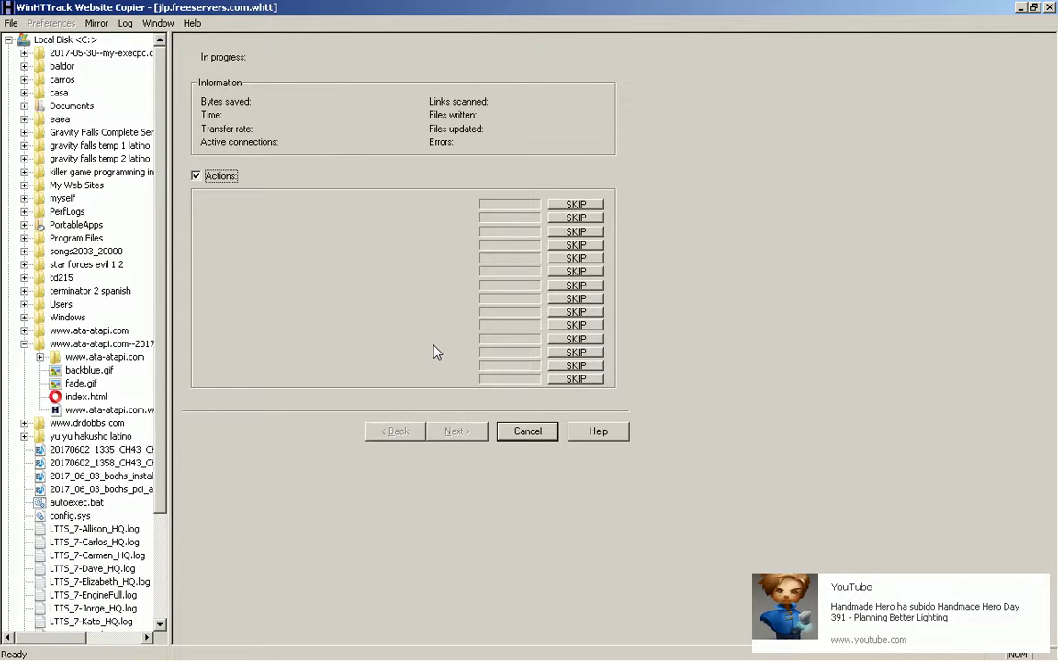
Switch to the Command Prompt and append "-o rem ro hd" to the pending osfmount command.
{"action": "key", "text": "alt+Tab"}
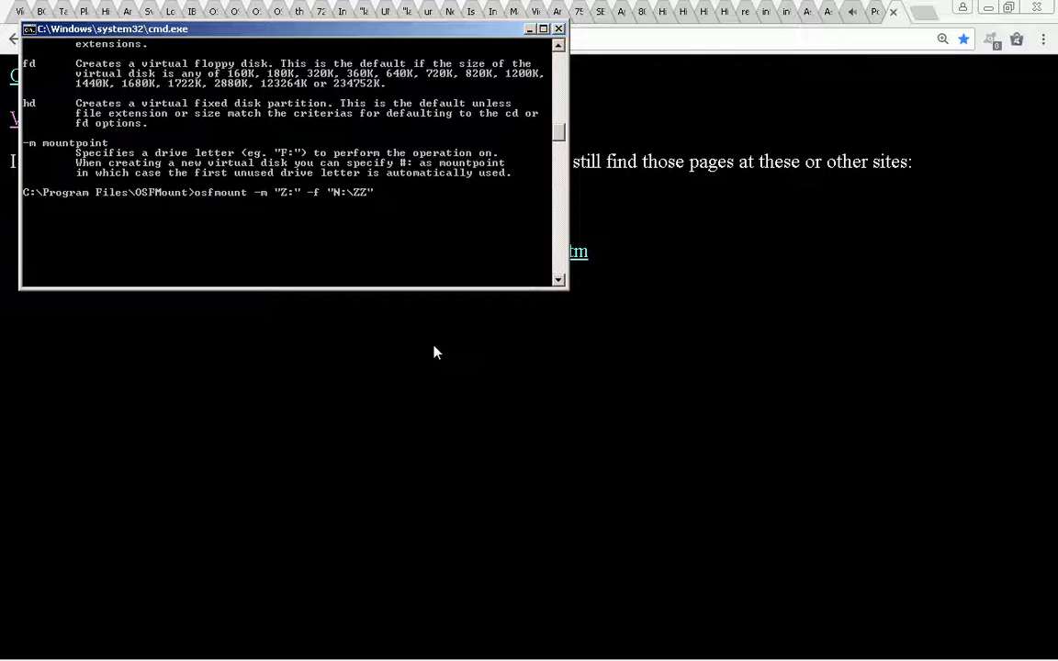
{"action": "type", "text": "-o rem ro"}
{"action": "key", "text": "BackSpace"}
{"action": "key", "text": "BackSpace"}
{"action": "key", "text": "BackSpace"}
{"action": "key", "text": "BackSpace"}
{"action": "key", "text": "BackSpace"}
{"action": "key", "text": "BackSpace"}
{"action": "type", "text": "rem ro"}
{"action": "scroll", "coordinate": [436, 352], "scroll_direction": "up", "scroll_amount": 3}
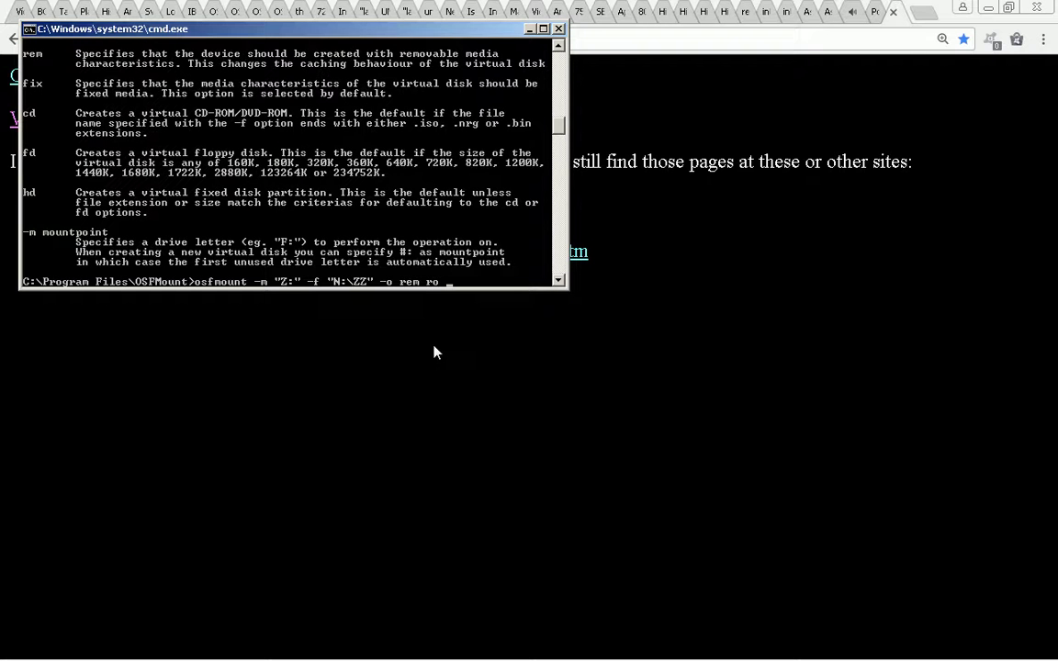
{"action": "type", "text": "hd"}
Copy the whole prompt line containing the osfmount command from the console.
{"action": "right_click", "coordinate": [315, 230]}
{"action": "left_click", "coordinate": [318, 233]}
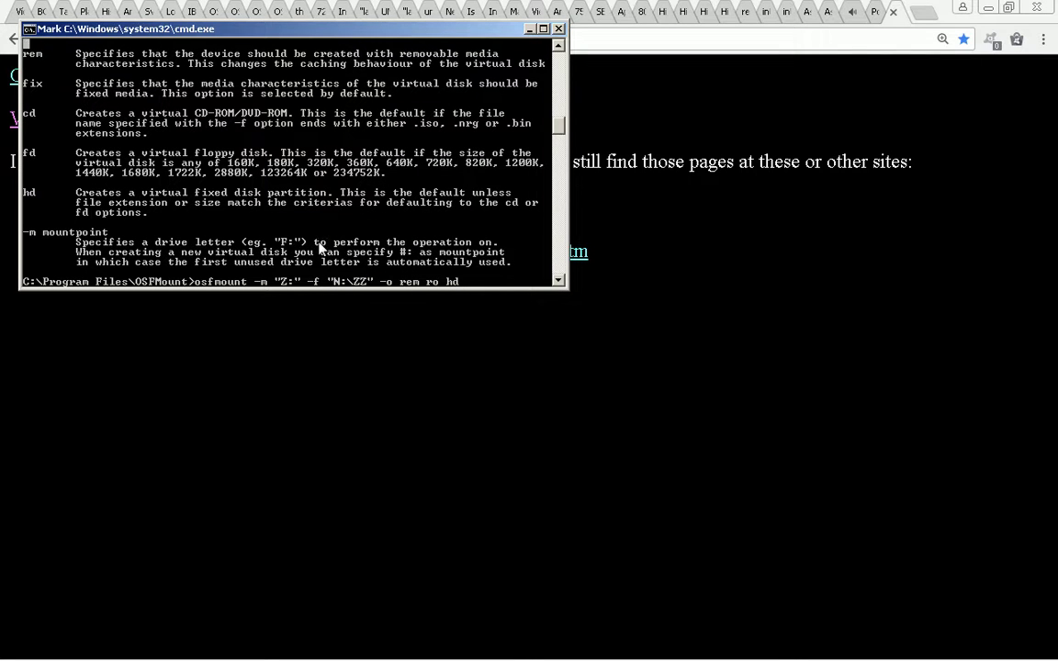
{"action": "left_click_drag", "start_coordinate": [30, 287], "coordinate": [449, 287]}
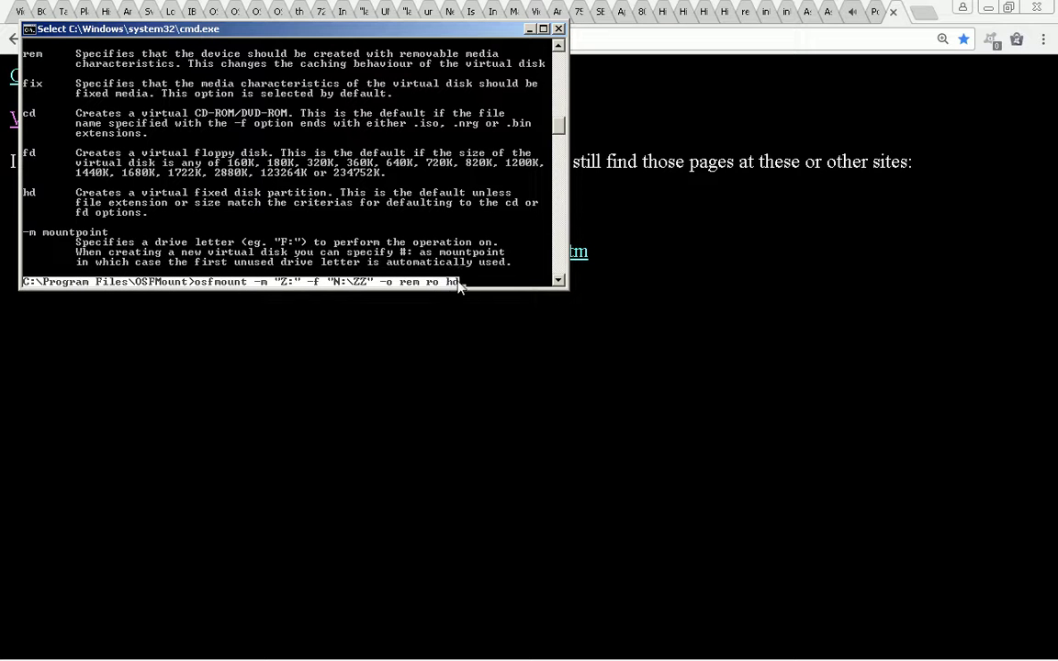
{"action": "key", "text": "Return"}
Open the network share \\BenQS6\N$ through the Run dialog, shortening the earlier devel.no-ip.org path from its history.
{"action": "key", "text": "alt+Tab"}
{"action": "key", "text": "alt+Tab"}
{"action": "key", "text": "alt+Tab"}
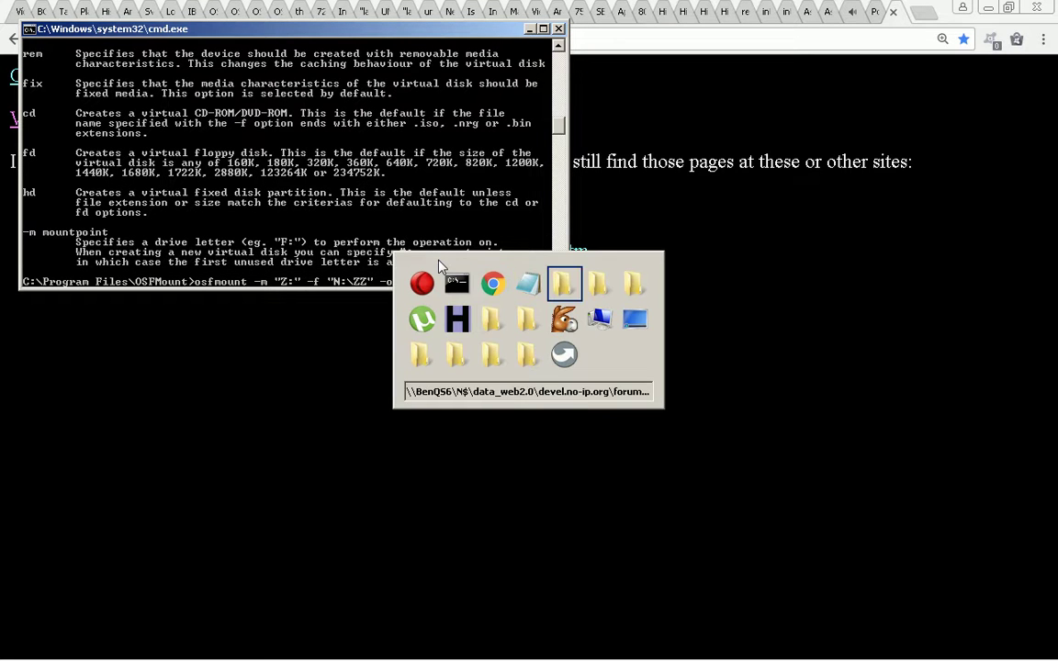
{"action": "key", "text": "super+r"}
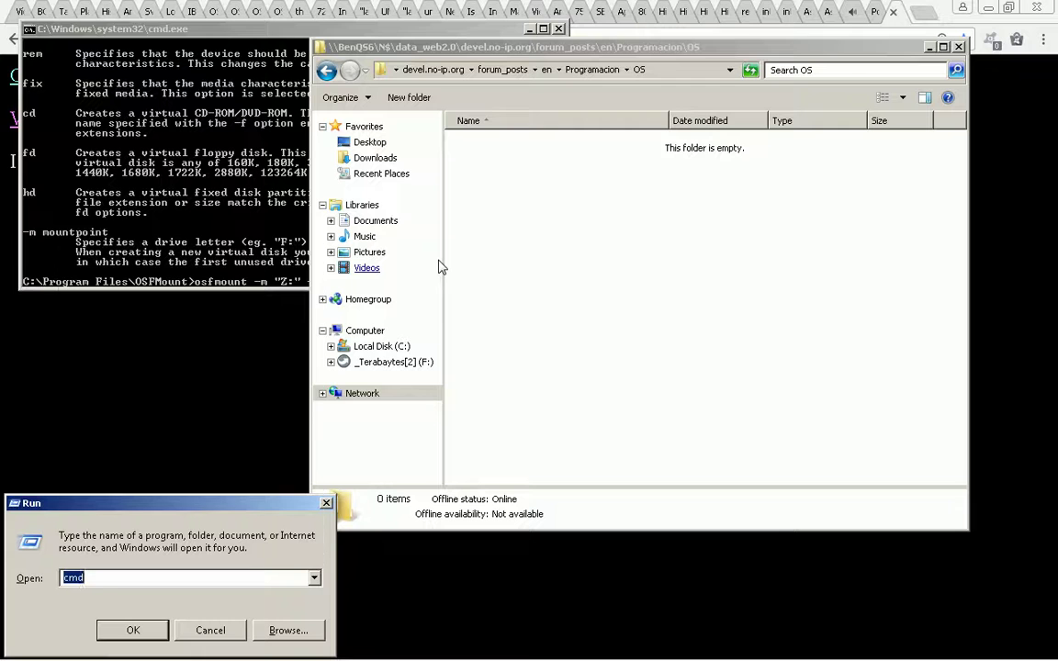
{"action": "key", "text": "alt+Down"}
{"action": "key", "text": "Down"}
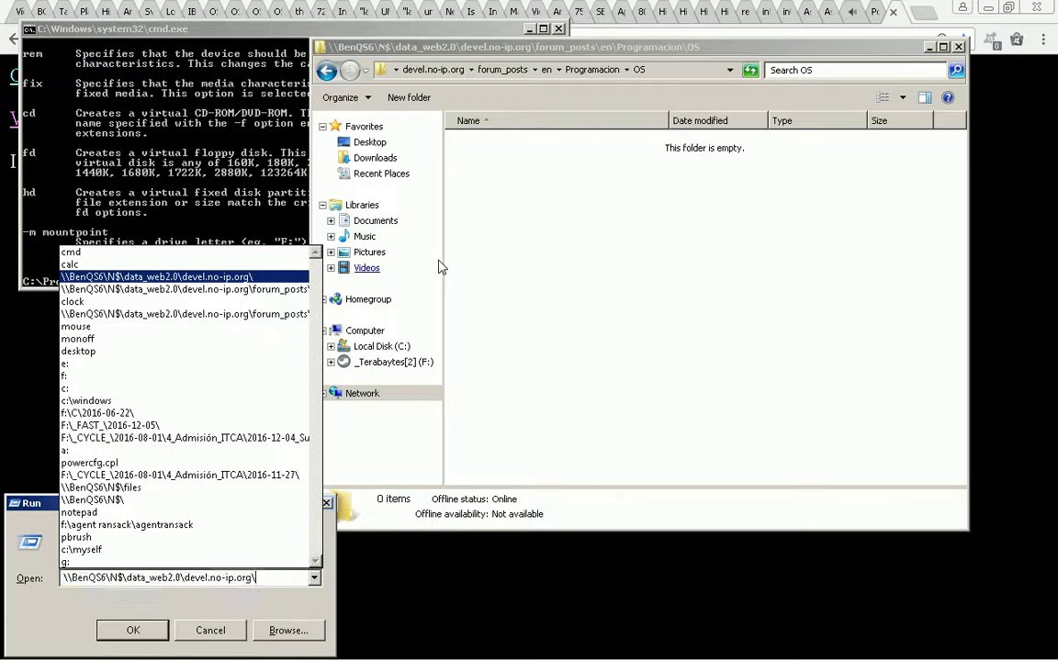
{"action": "key", "text": "BackSpace"}
{"action": "key", "text": "BackSpace"}
{"action": "key", "text": "BackSpace"}
{"action": "key", "text": "BackSpace"}
{"action": "key", "text": "BackSpace"}
{"action": "key", "text": "BackSpace"}
{"action": "key", "text": "BackSpace"}
{"action": "key", "text": "BackSpace"}
{"action": "key", "text": "BackSpace"}
{"action": "key", "text": "BackSpace"}
{"action": "key", "text": "BackSpace"}
{"action": "key", "text": "BackSpace"}
{"action": "key", "text": "BackSpace"}
{"action": "key", "text": "BackSpace"}
{"action": "key", "text": "BackSpace"}
{"action": "key", "text": "BackSpace"}
{"action": "key", "text": "BackSpace"}
{"action": "key", "text": "BackSpace"}
{"action": "key", "text": "BackSpace"}
{"action": "key", "text": "BackSpace"}
{"action": "key", "text": "Return"}
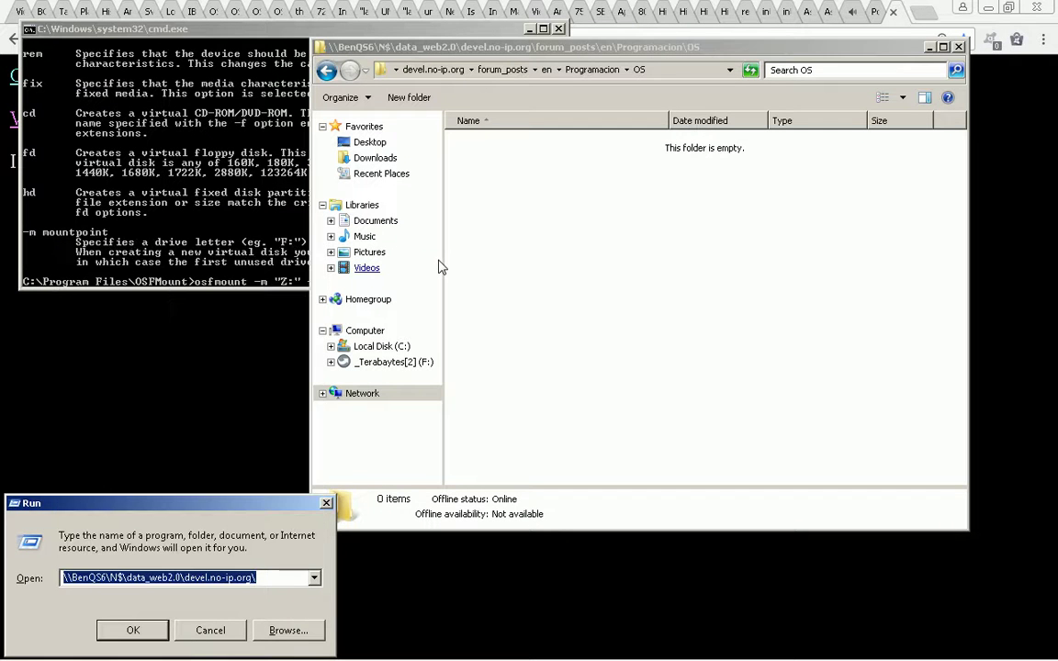
{"action": "key", "text": "End"}
{"action": "key", "text": "BackSpace"}
{"action": "key", "text": "BackSpace"}
{"action": "key", "text": "BackSpace"}
{"action": "key", "text": "BackSpace"}
{"action": "key", "text": "BackSpace"}
{"action": "key", "text": "BackSpace"}
{"action": "key", "text": "BackSpace"}
{"action": "key", "text": "BackSpace"}
{"action": "key", "text": "BackSpace"}
{"action": "key", "text": "BackSpace"}
{"action": "key", "text": "BackSpace"}
{"action": "key", "text": "BackSpace"}
{"action": "key", "text": "BackSpace"}
{"action": "key", "text": "BackSpace"}
{"action": "key", "text": "BackSpace"}
{"action": "key", "text": "BackSpace"}
{"action": "key", "text": "BackSpace"}
{"action": "key", "text": "BackSpace"}
{"action": "key", "text": "BackSpace"}
{"action": "key", "text": "BackSpace"}
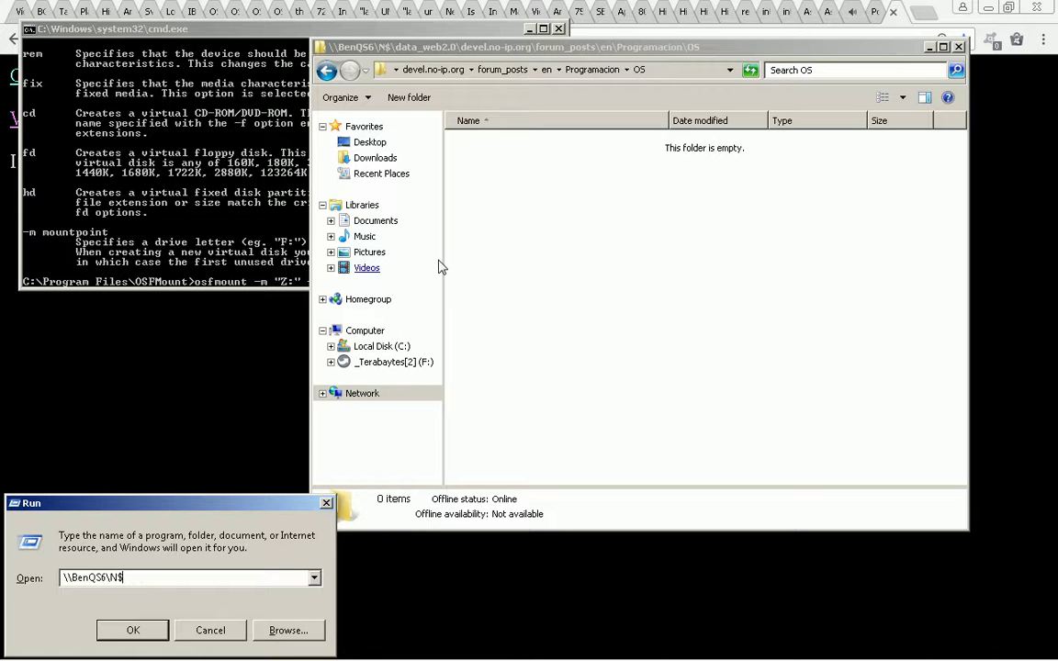
{"action": "type", "text": "$\\"}
{"action": "key", "text": "Return"}
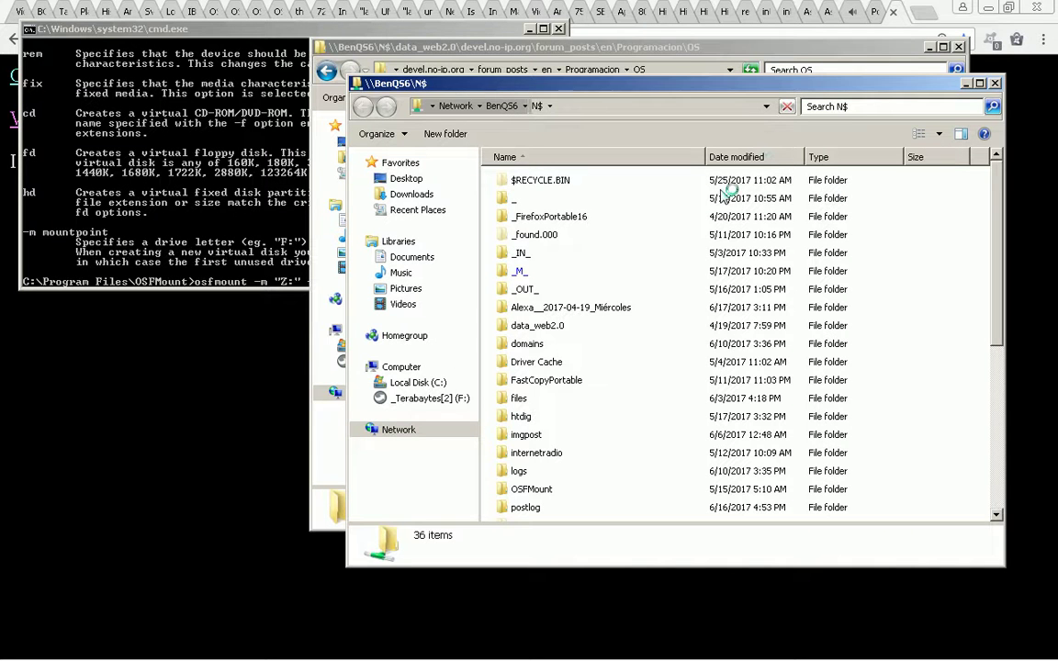
Paste the osfmount command at the end of 2017-06-12--Message-0.txt in Notepad and remove the ZZ placeholder from its image path.
{"action": "key", "text": "alt+Tab"}
{"action": "key", "text": "alt+Tab"}
{"action": "key", "text": "alt+Tab"}
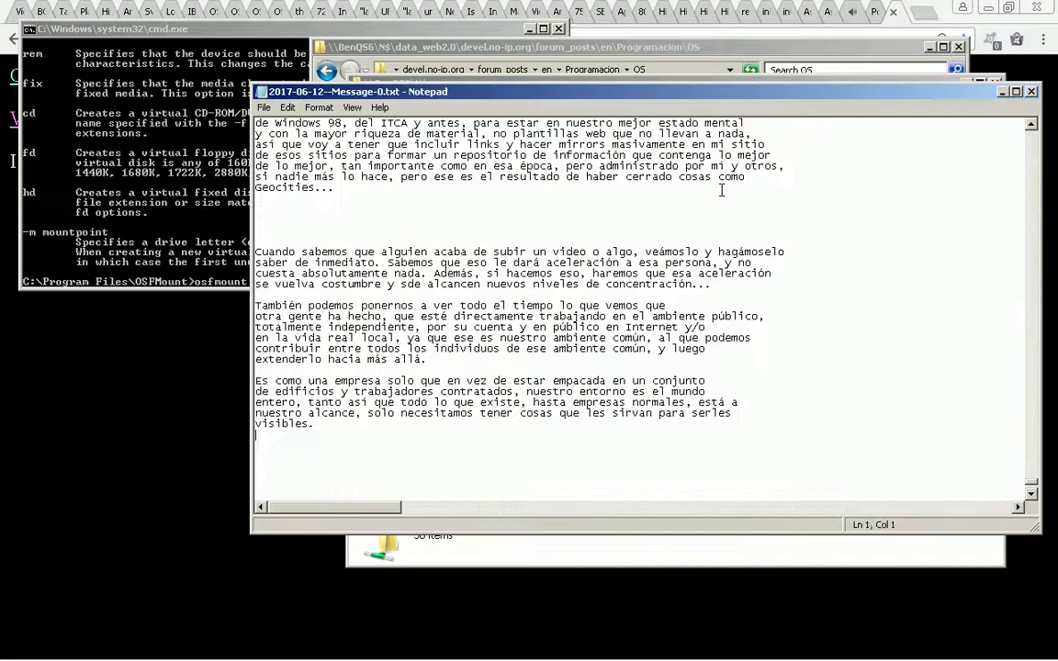
{"action": "key", "text": "Return"}
{"action": "type", "text": "C:\\Program Files\\OSFMount>osfmount -m \"Z:\" -f \"N:\\ZZ\" -o rem ro hd"}
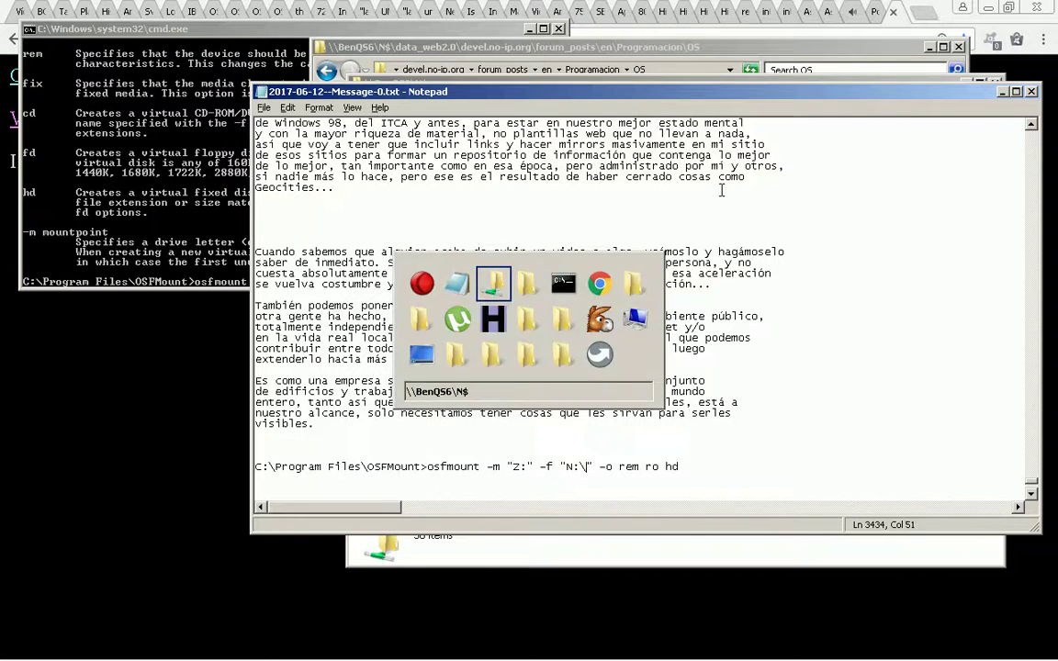
Copy the file name Geocities_Disk_875GB.img from the N$ share and insert it after "N:\" in the Notepad command.
{"action": "key", "text": "alt+Tab"}
{"action": "left_click", "coordinate": [632, 307]}
{"action": "key", "text": "End"}
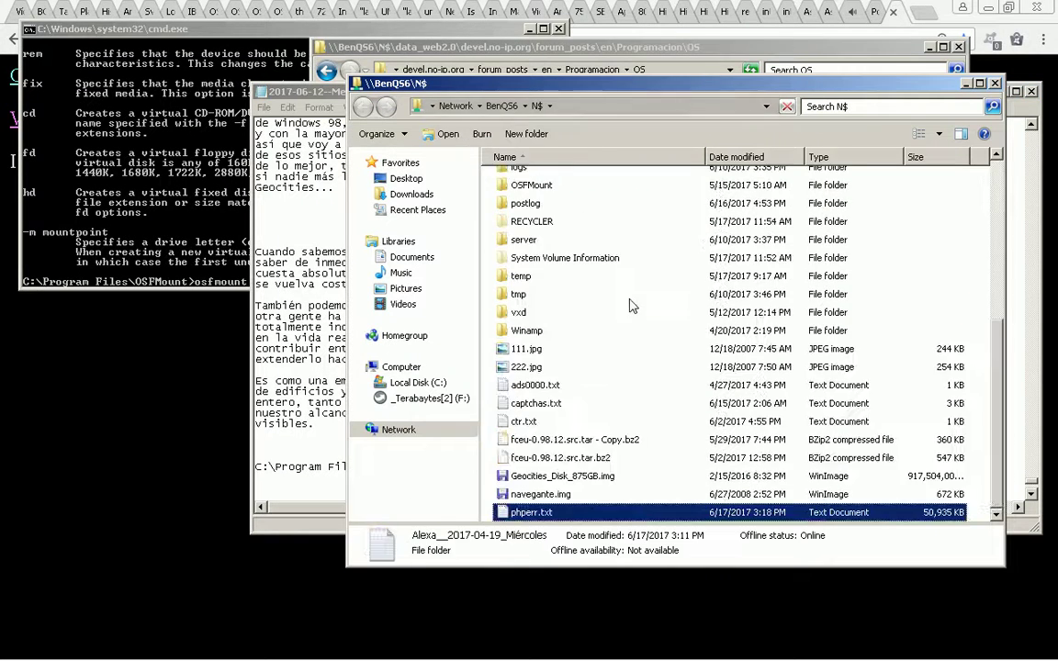
{"action": "key", "text": "Up"}
{"action": "key", "text": "Up"}
{"action": "key", "text": "F2"}
{"action": "key", "text": "alt+Tab"}
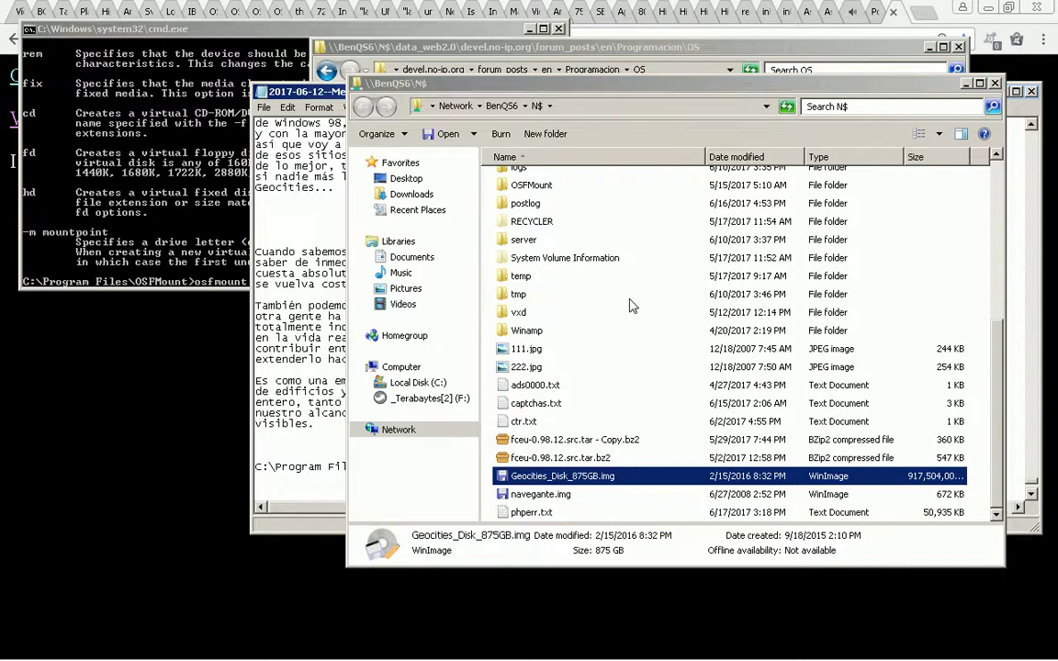
{"action": "key", "text": "alt+Tab"}
{"action": "key", "text": "alt+Tab"}
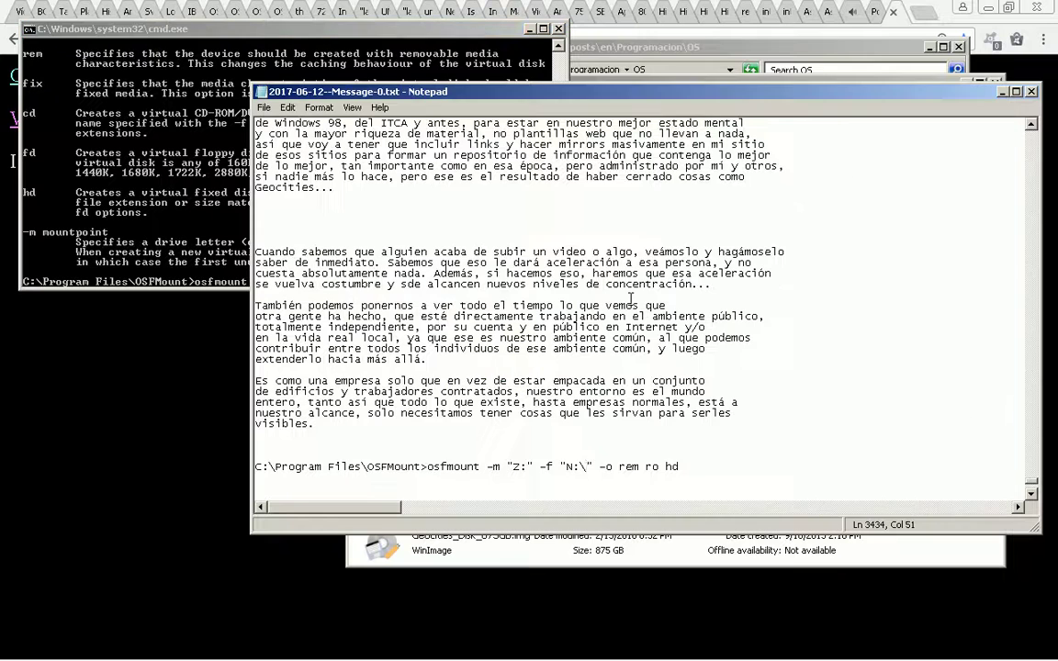
{"action": "type", "text": "Geocities_Disk_875GB.img"}
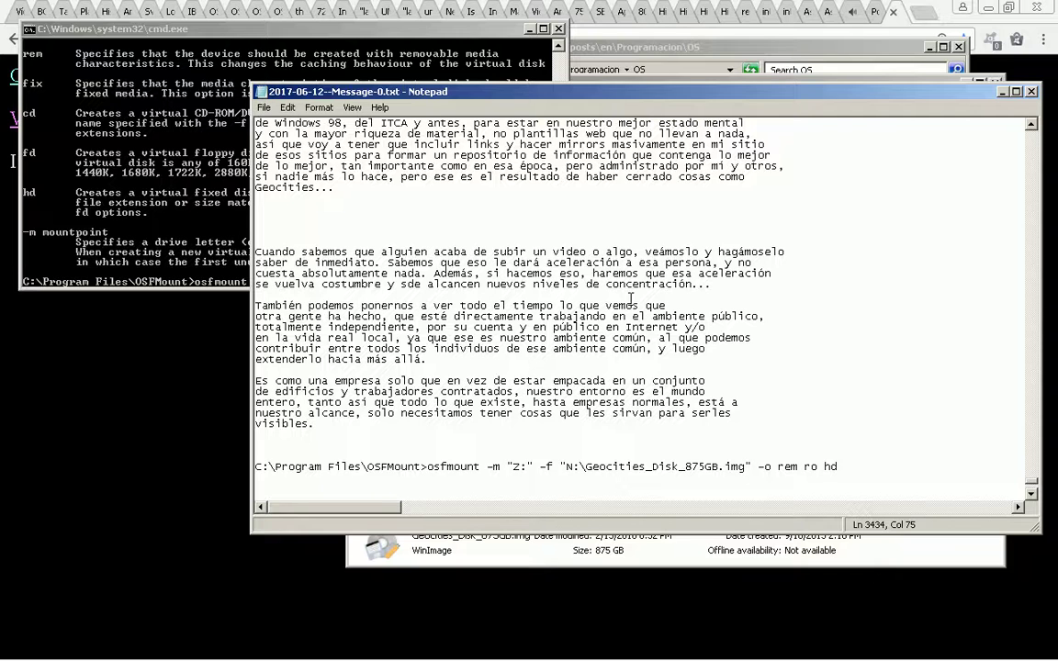
Change the start of the command to the full executable path C:\Program Files\OSFMount\osfmount.com.
{"action": "key", "text": "Left"}
{"action": "key", "text": "Left"}
{"action": "key", "text": "Left"}
{"action": "key", "text": "Left"}
{"action": "key", "text": "Left"}
{"action": "key", "text": "Left"}
{"action": "key", "text": "Left"}
{"action": "key", "text": "Left"}
{"action": "key", "text": "Left"}
{"action": "key", "text": "Left"}
{"action": "key", "text": "Left"}
{"action": "key", "text": "Left"}
{"action": "key", "text": "Left"}
{"action": "key", "text": "Left"}
{"action": "key", "text": "Left"}
{"action": "key", "text": "Left"}
{"action": "key", "text": "Left"}
{"action": "key", "text": "Left"}
{"action": "key", "text": "Left"}
{"action": "key", "text": "Left"}
{"action": "key", "text": "Left"}
{"action": "key", "text": "Left"}
{"action": "key", "text": "Left"}
{"action": "key", "text": "Left"}
{"action": "key", "text": "Left"}
{"action": "key", "text": "BackSpace"}
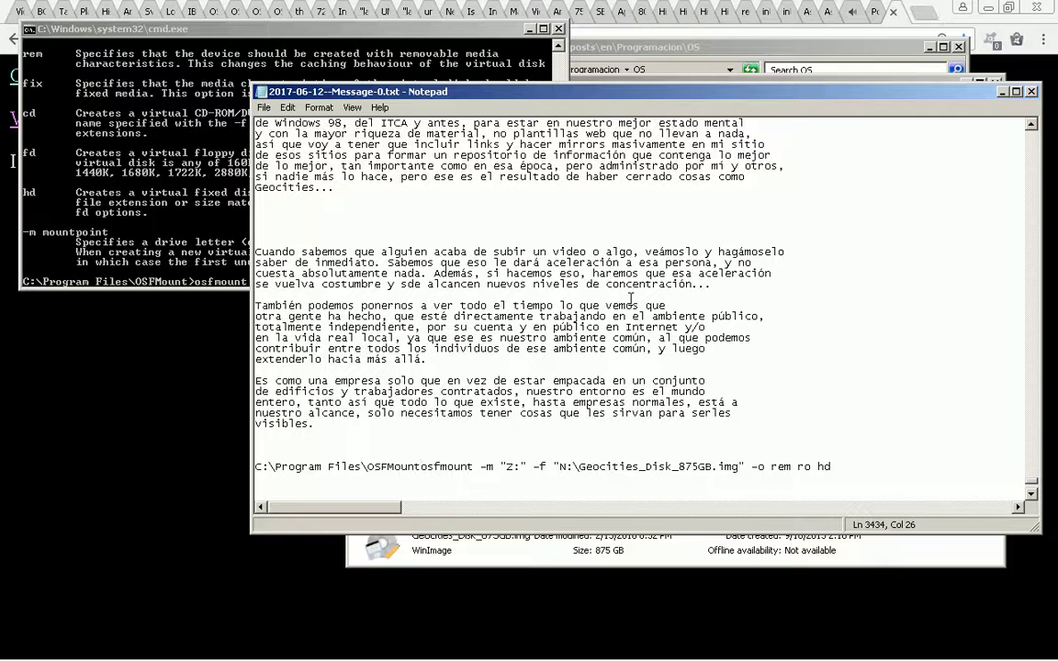
{"action": "type", "text": "\\"}
{"action": "key", "text": "Right"}
{"action": "key", "text": "Right"}
{"action": "key", "text": "Right"}
{"action": "key", "text": "Right"}
{"action": "key", "text": "Right"}
{"action": "key", "text": "Right"}
{"action": "key", "text": "Right"}
{"action": "key", "text": "Right"}
{"action": "type", "text": ".com"}
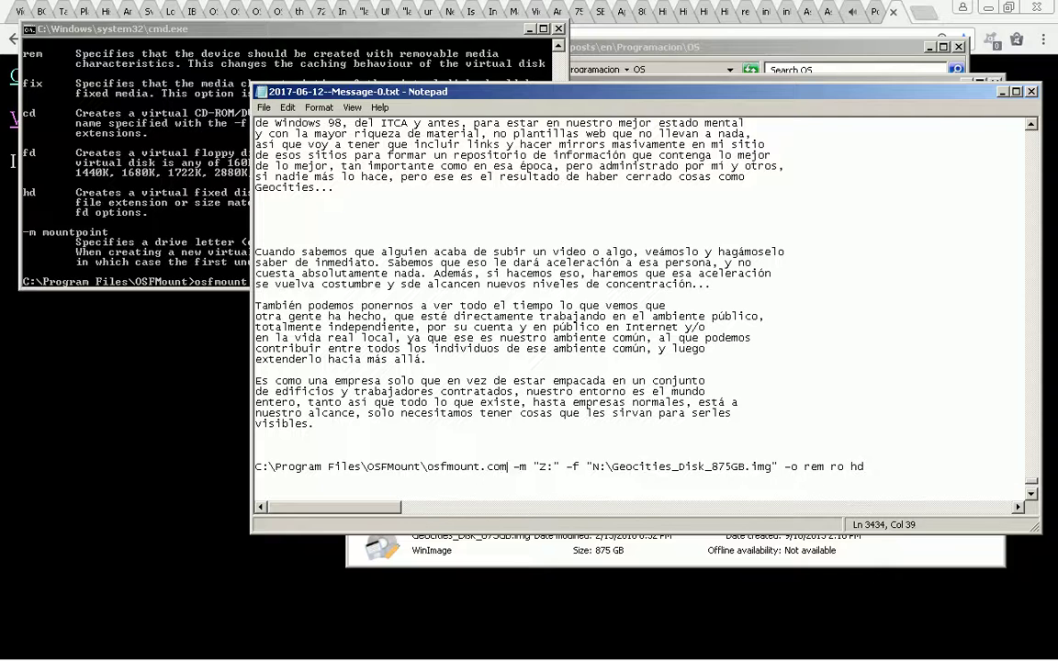
Select the completed osfmount.com command line at the end of the note and copy it.
{"action": "key", "text": "ctrl+Home"}
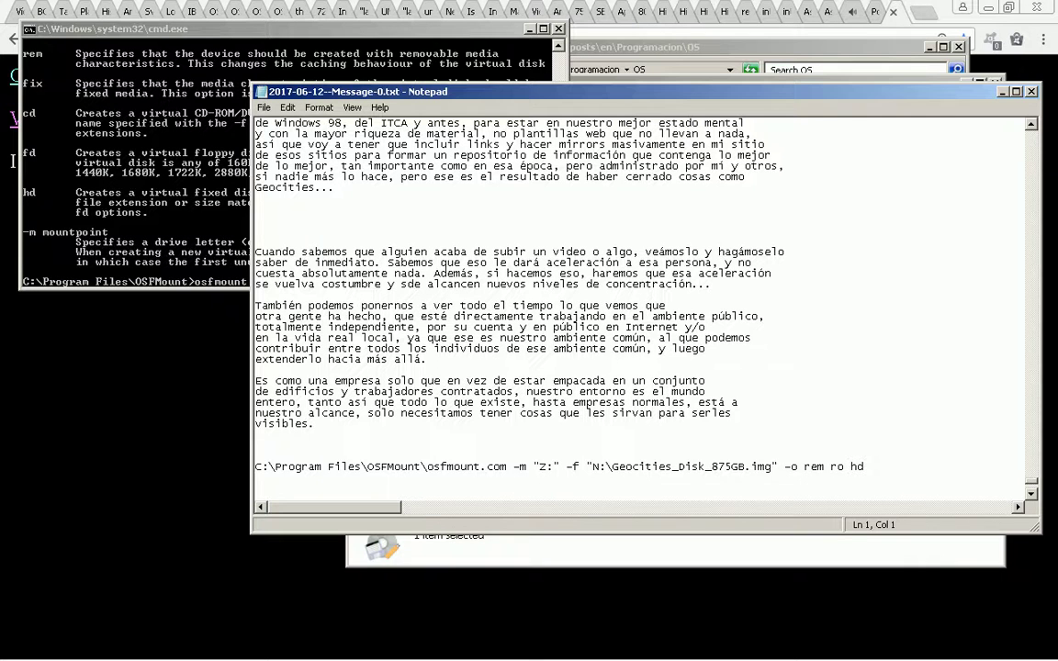
{"action": "key", "text": "Menu"}
{"action": "left_click", "coordinate": [449, 189]}
{"action": "key", "text": "ctrl+End"}
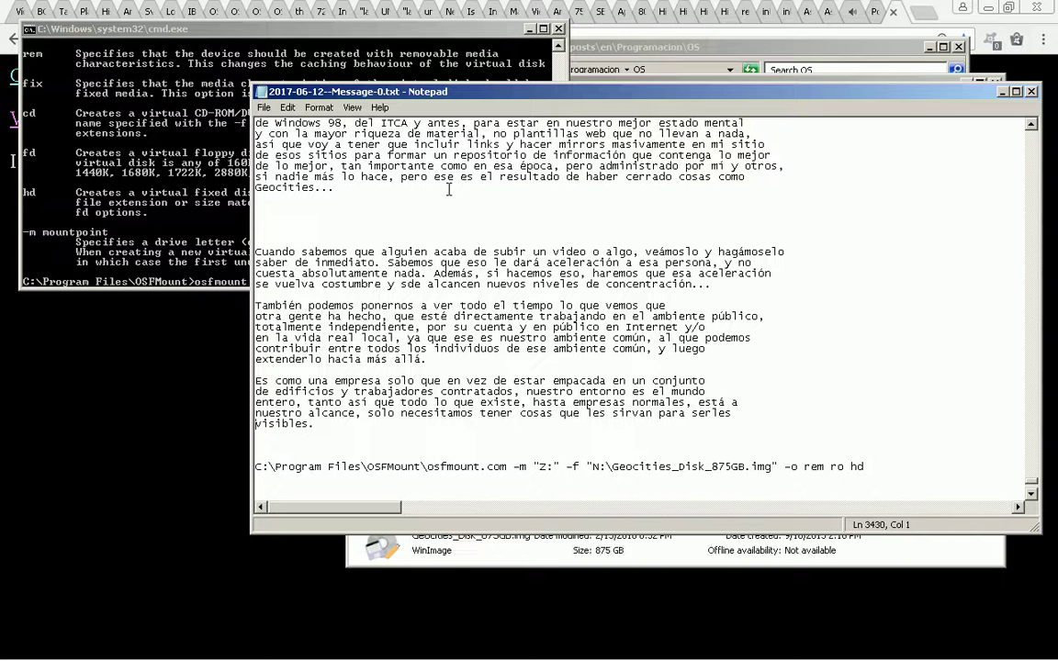
{"action": "key", "text": "shift+Home"}
{"action": "key", "text": "ctrl+c"}
Return to the BenQS6 folder window and browse to \\BenQS6\C$\Documents and Settings\Administrator\Desktop.
{"action": "key", "text": "alt+Tab"}
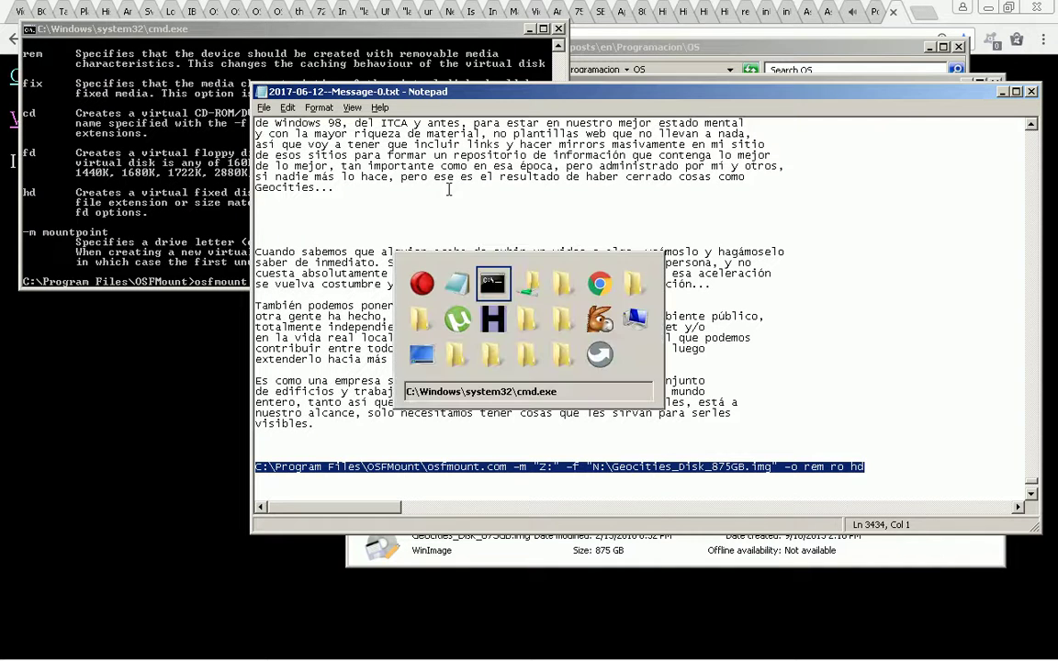
{"action": "key", "text": "alt+Tab"}
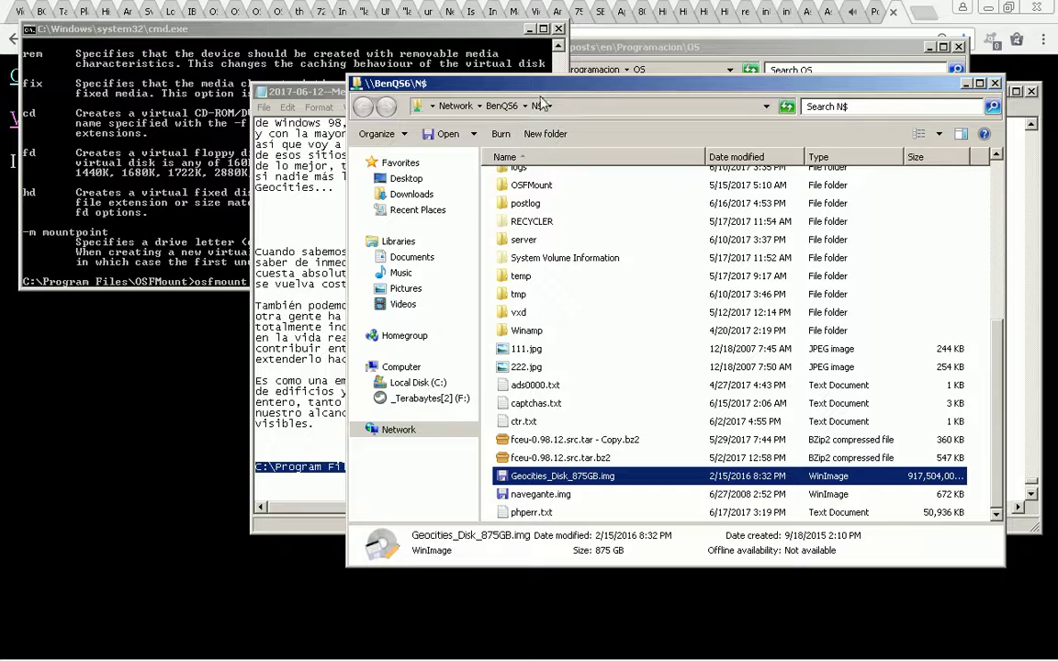
{"action": "left_click", "coordinate": [570, 106]}
{"action": "key", "text": "End"}
{"action": "key", "text": "BackSpace"}
{"action": "key", "text": "BackSpace"}
{"action": "type", "text": "C$"}
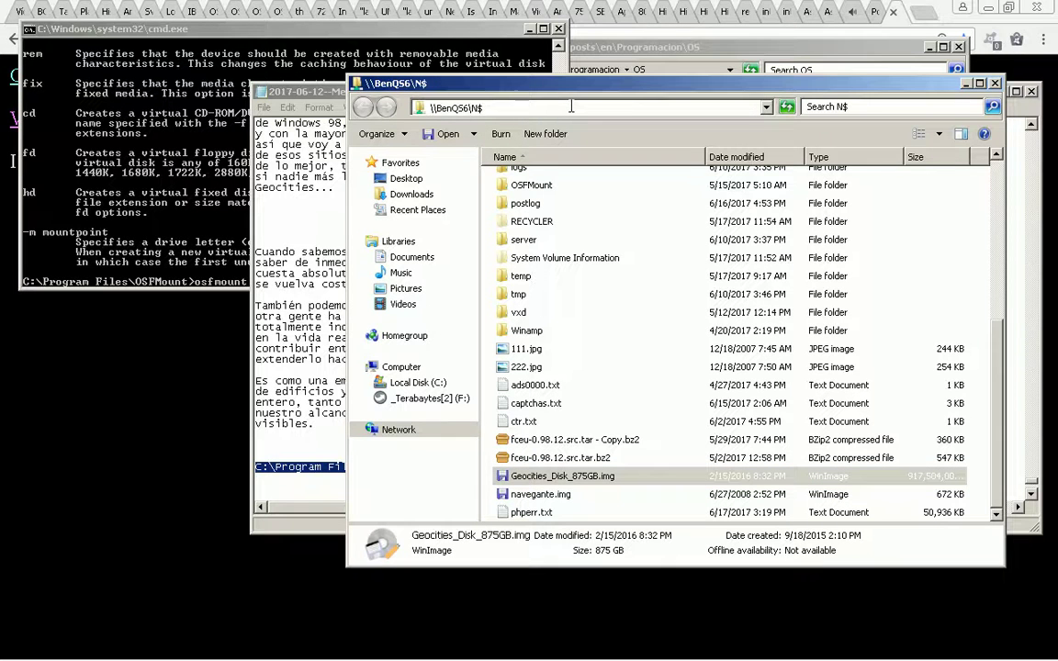
{"action": "key", "text": "shift+Home"}
{"action": "key", "text": "End"}
{"action": "key", "text": "Return"}
{"action": "left_click", "coordinate": [551, 184]}
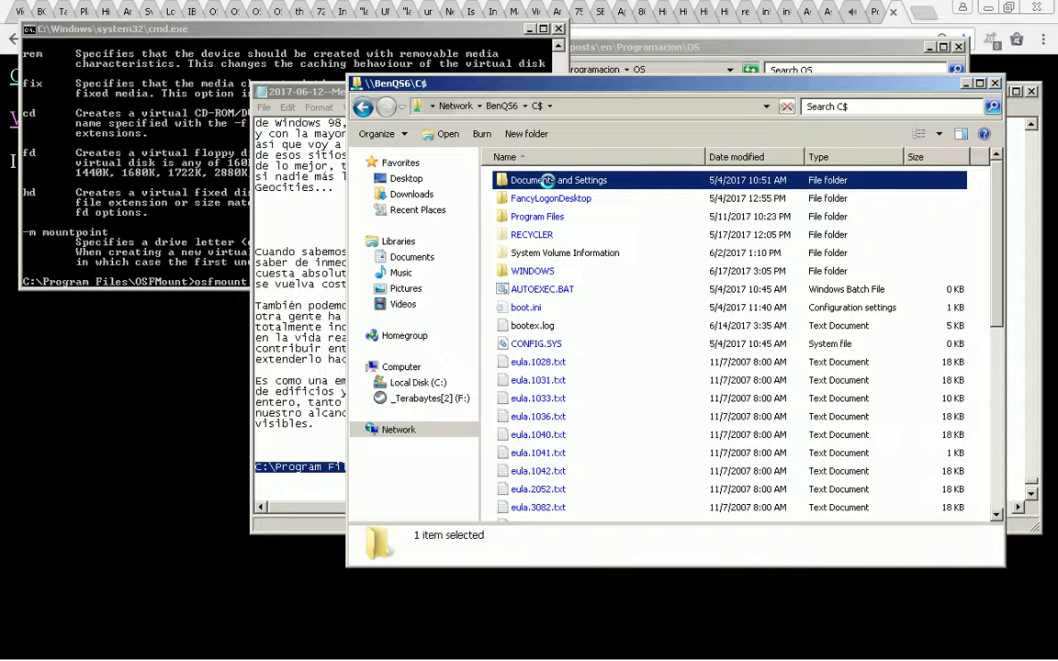
{"action": "left_click", "coordinate": [551, 187]}
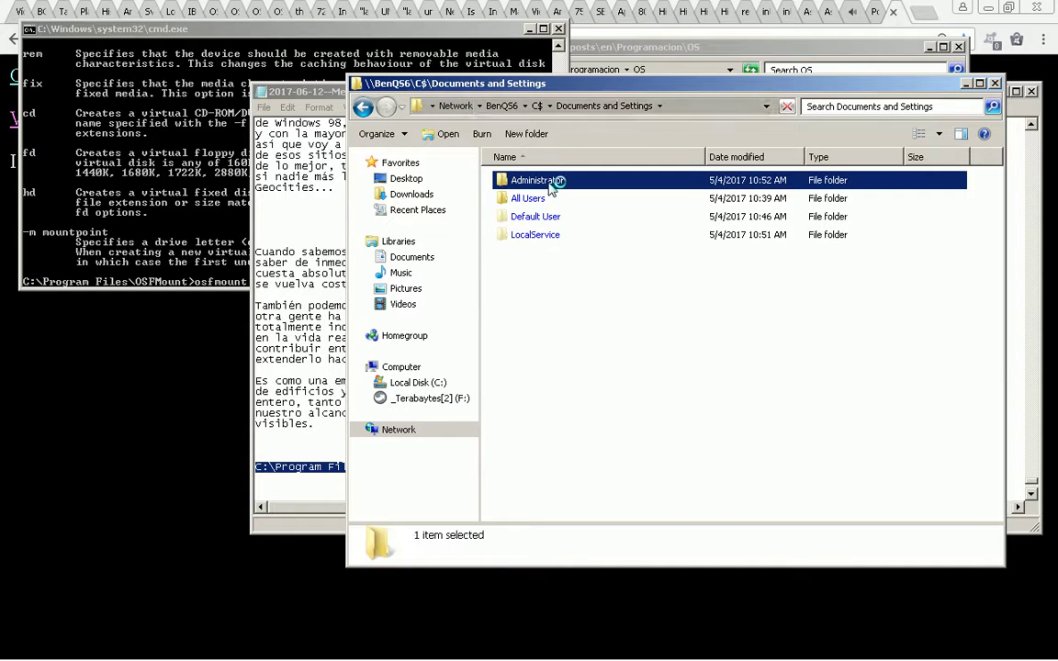
{"action": "double_click", "coordinate": [551, 187]}
{"action": "left_click", "coordinate": [551, 220]}
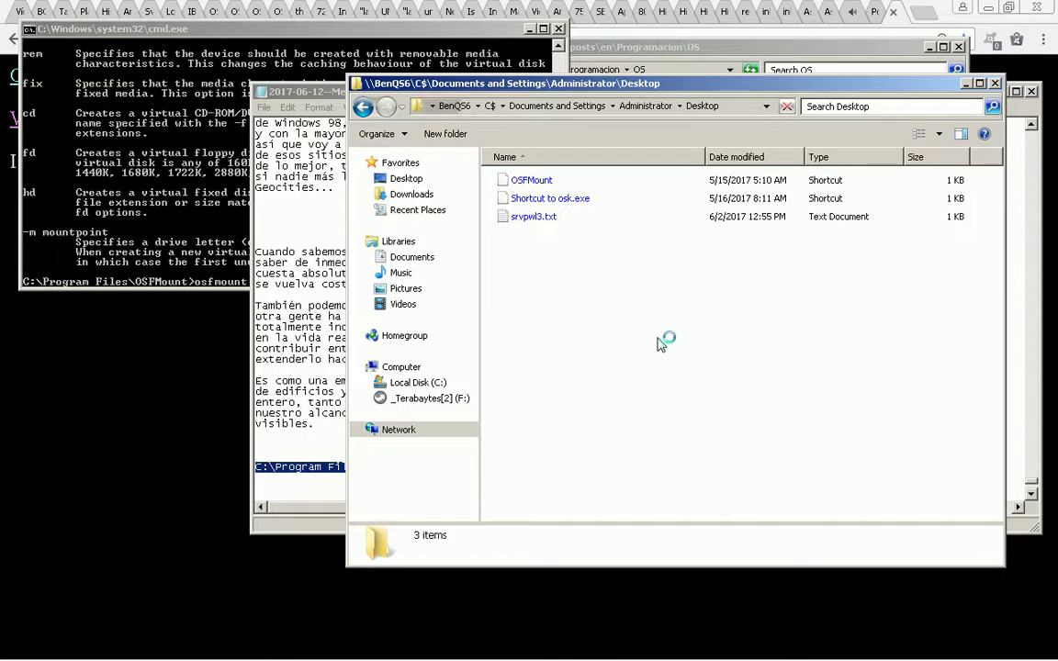
Create a new text document in BenQS6's Desktop folder, name it geomount.bat and accept the extension change.
{"action": "right_click", "coordinate": [631, 374]}
{"action": "key", "text": "Up"}
{"action": "key", "text": "Up"}
{"action": "key", "text": "Right"}
{"action": "key", "text": "Up"}
{"action": "key", "text": "Up"}
{"action": "key", "text": "Return"}
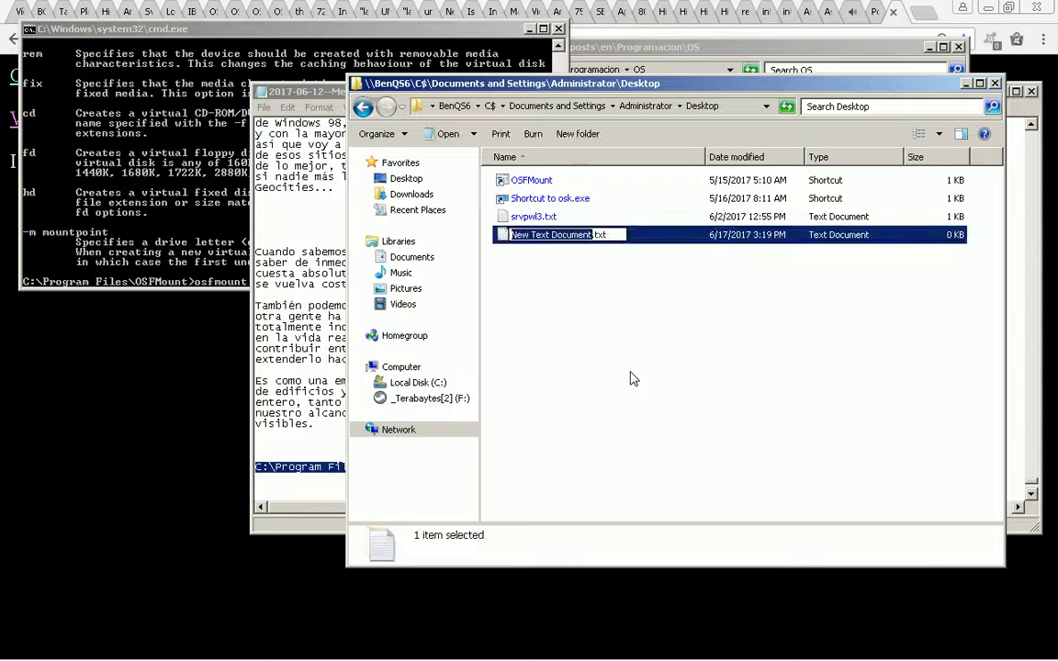
{"action": "type", "text": "geomount.bat"}
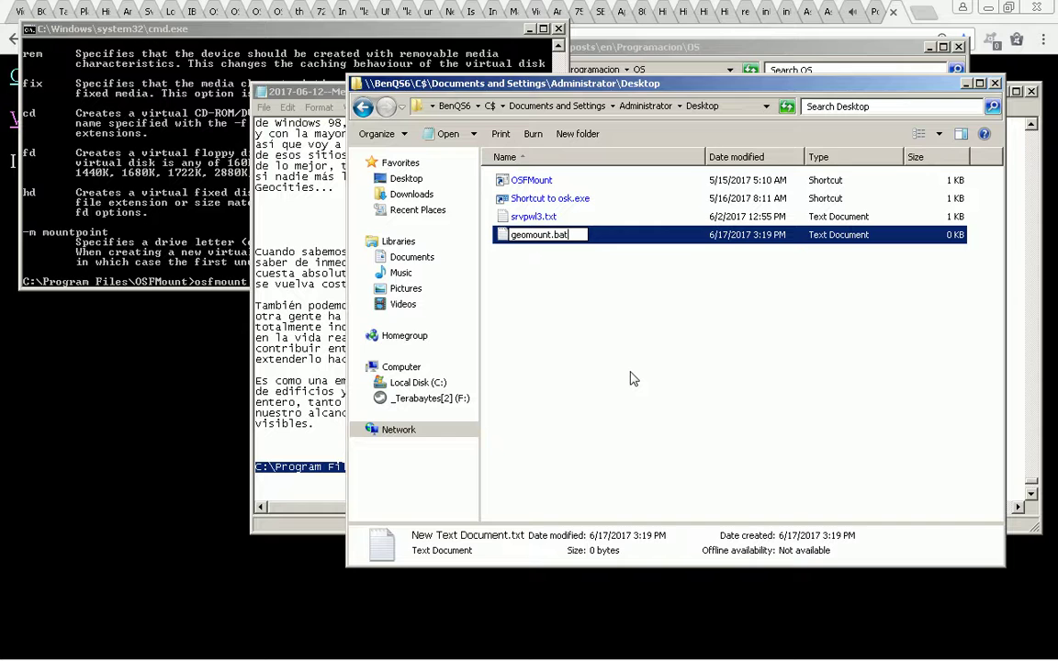
{"action": "key", "text": "Return"}
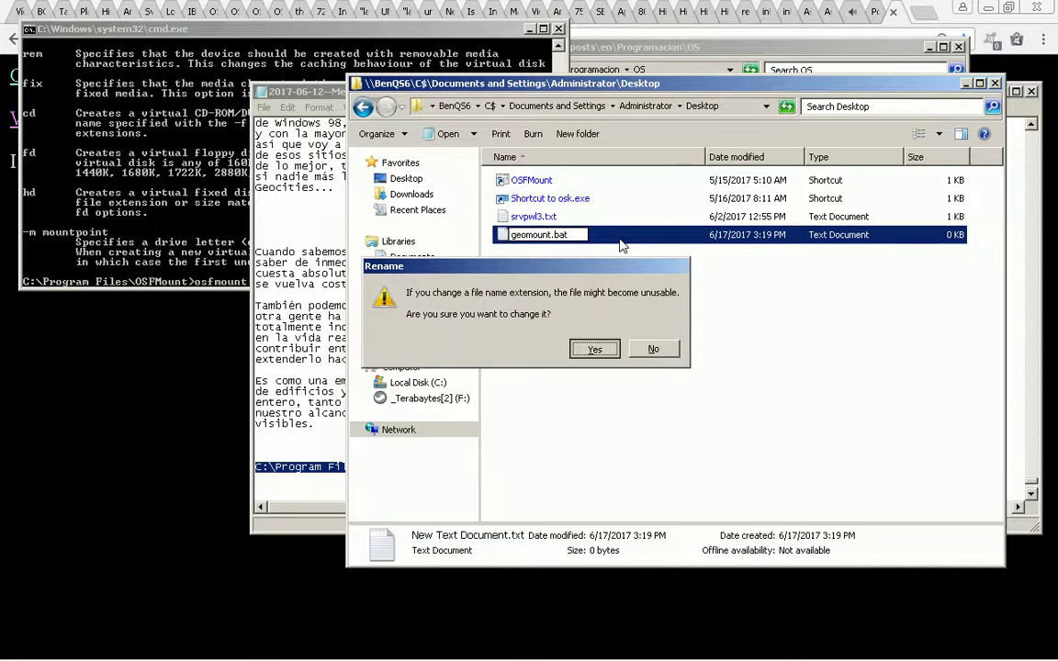
{"action": "key", "text": "Return"}
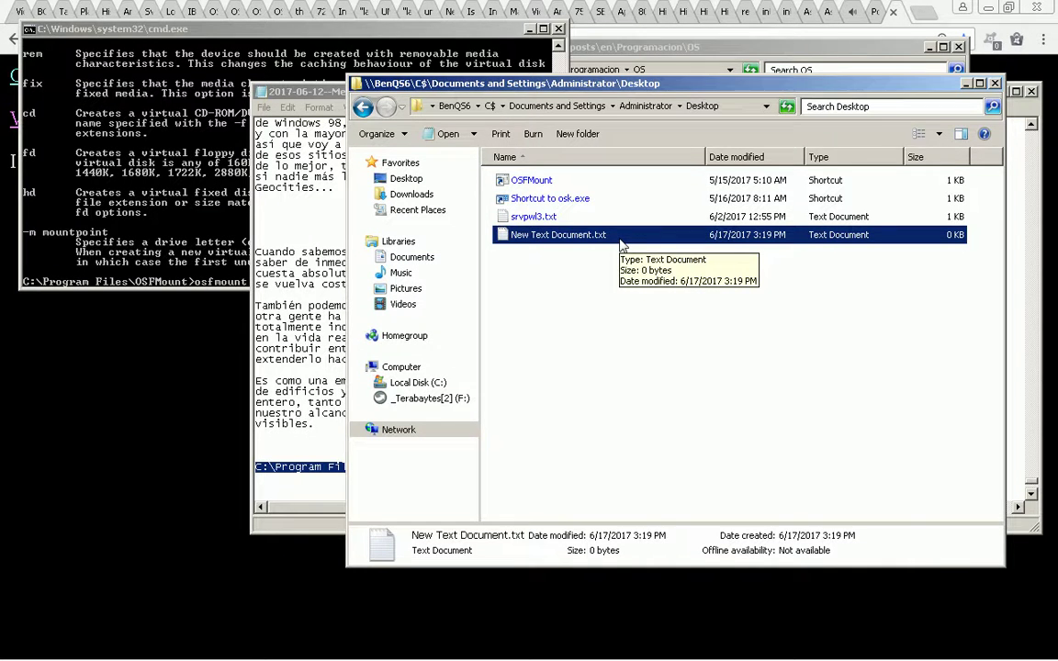
Open geomount.bat for editing and allow it past the security warning.
{"action": "double_click", "coordinate": [621, 241]}
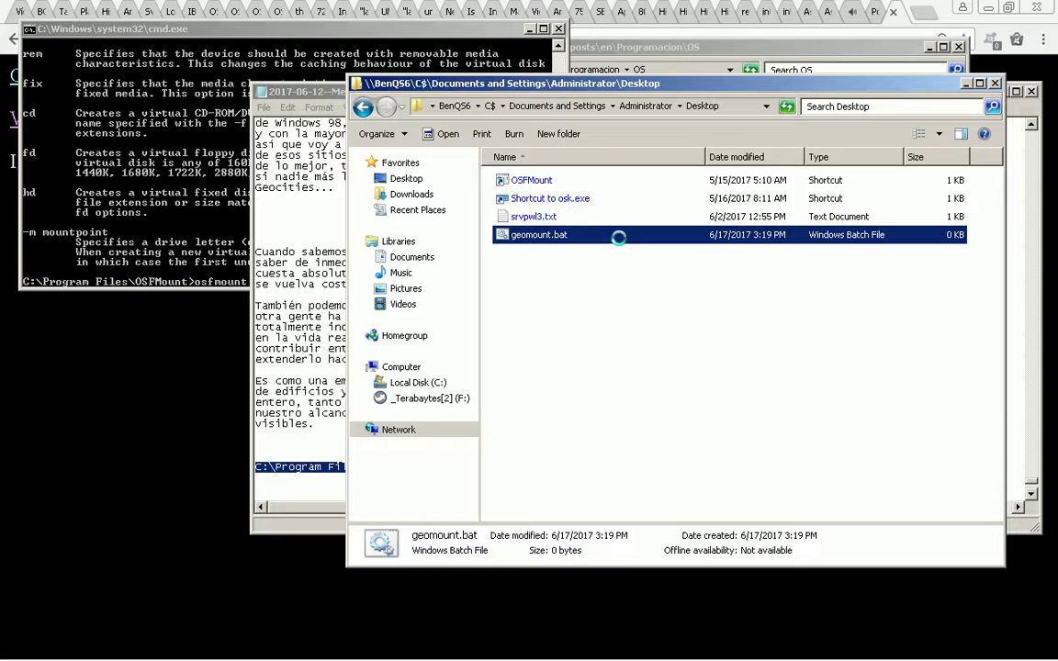
{"action": "right_click", "coordinate": [619, 238]}
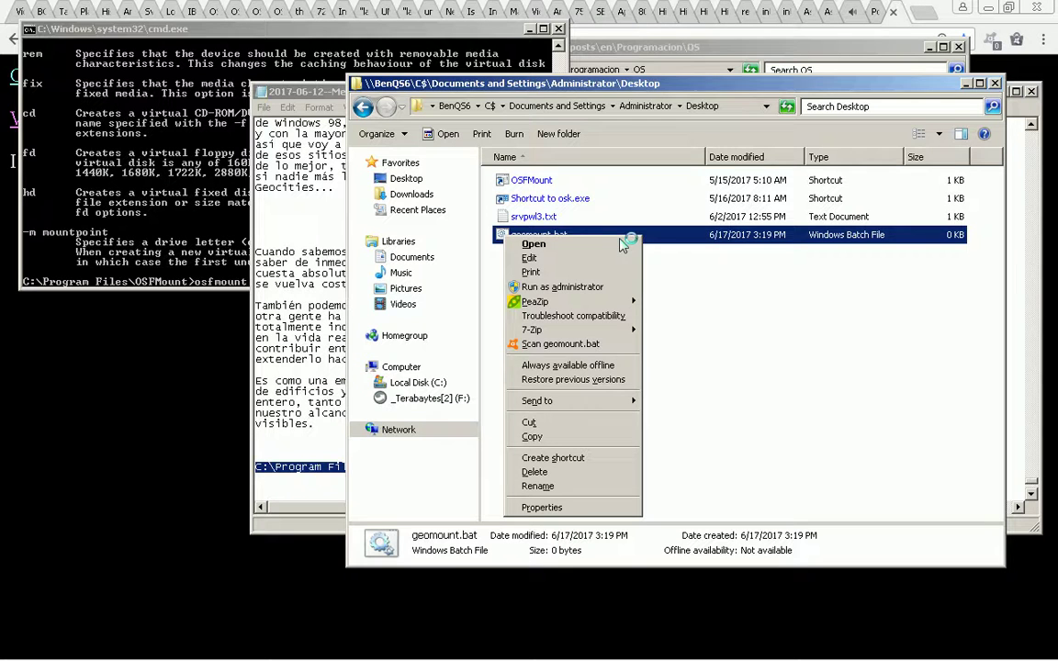
{"action": "left_click", "coordinate": [623, 244]}
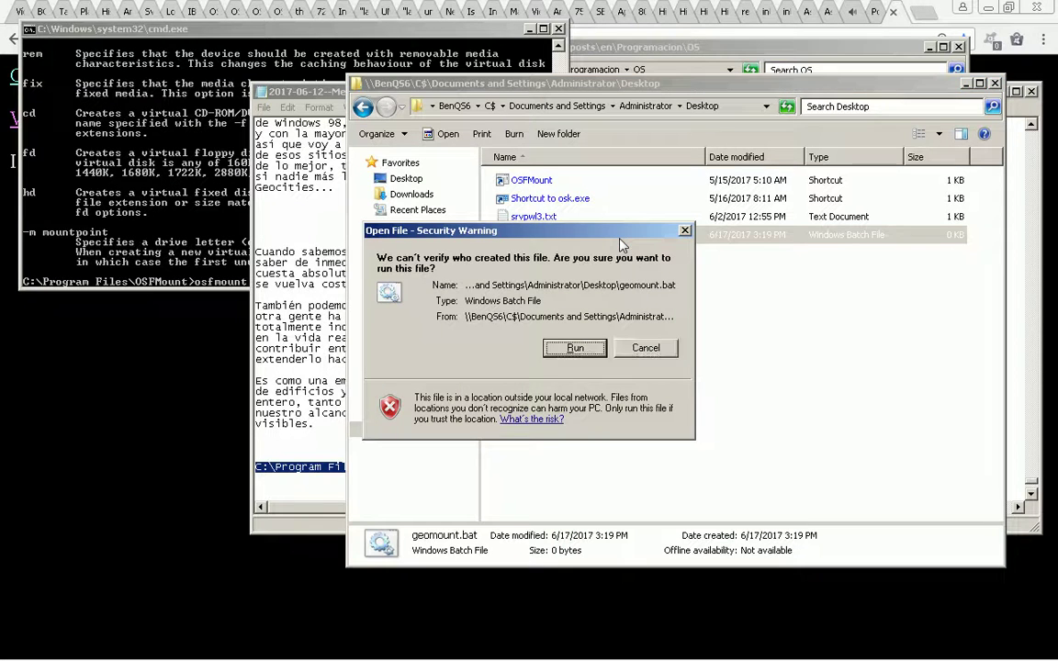
{"action": "key", "text": "alt+r"}
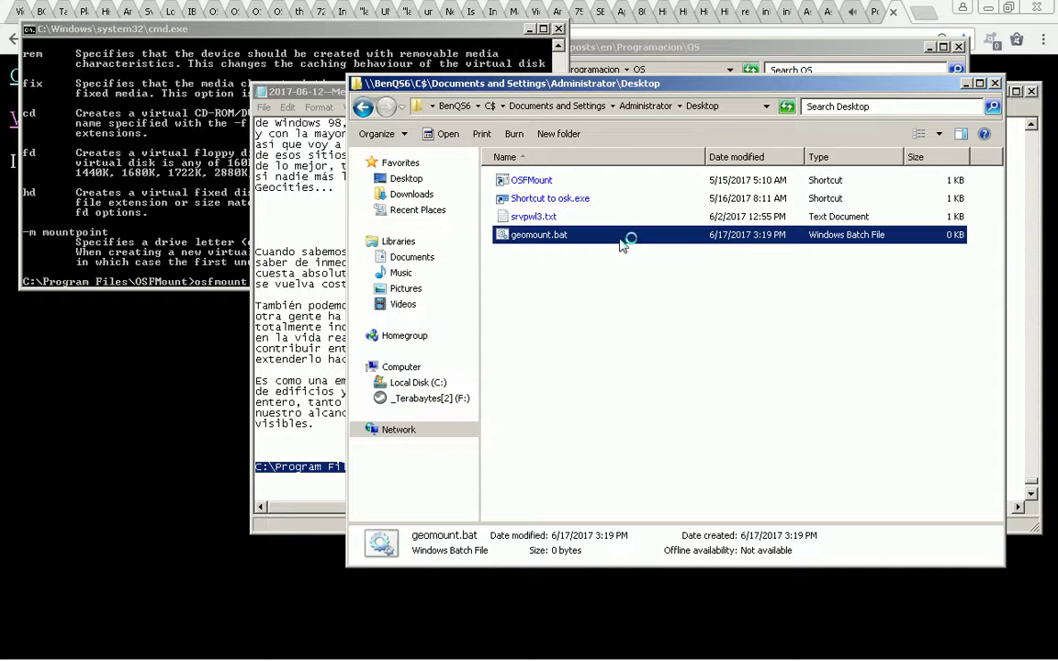
Paste the copied osfmount command into geomount.bat, add the lines pause and cls, then save and close the file.
{"action": "key", "text": "ctrl+v"}
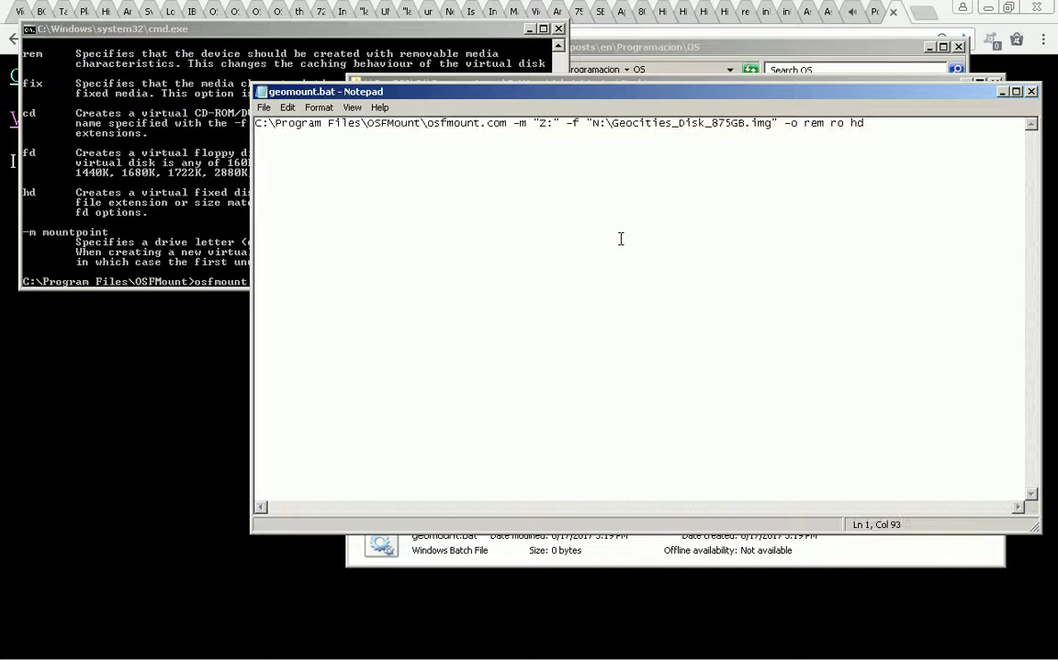
{"action": "type", "text": "ause"}
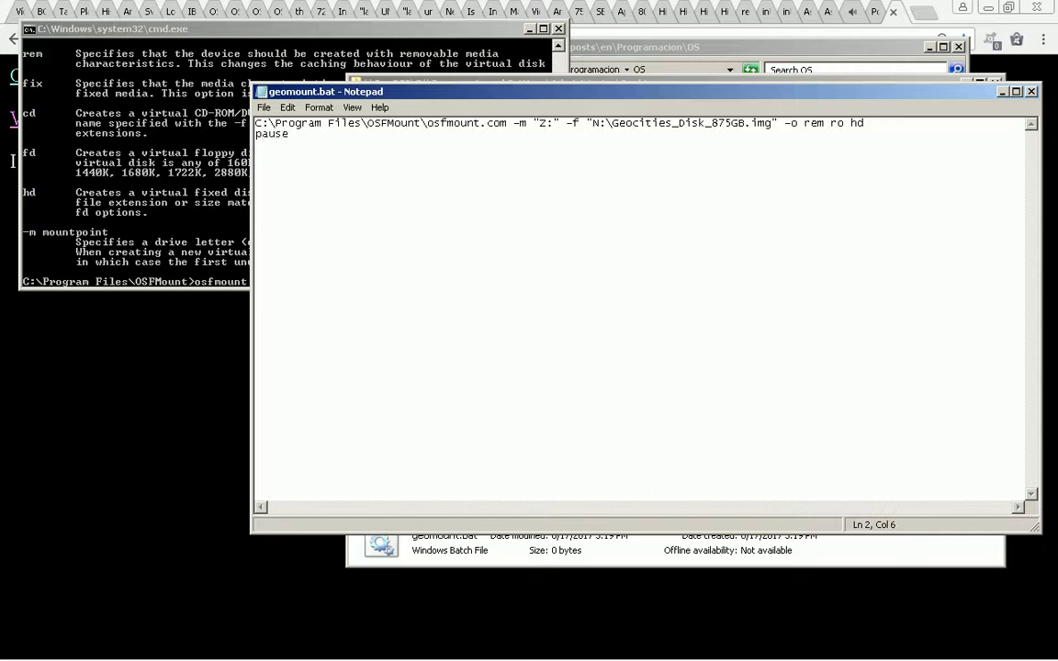
{"action": "key", "text": "Return"}
{"action": "type", "text": "cls"}
{"action": "key", "text": "alt+F4"}
{"action": "key", "text": "Escape"}
{"action": "key", "text": "alt+F4"}
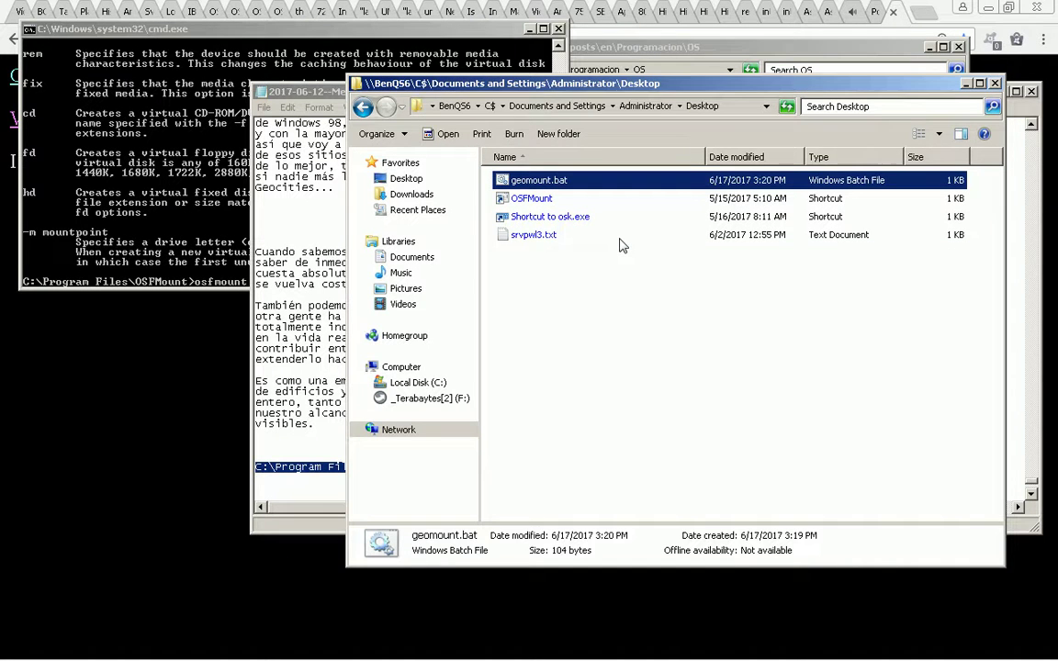
Close the BenQS6 Desktop folder and undo the timestamp that replaced the osfmount command in the 2017-06-12--Message-0.txt note.
{"action": "key", "text": "alt+F4"}
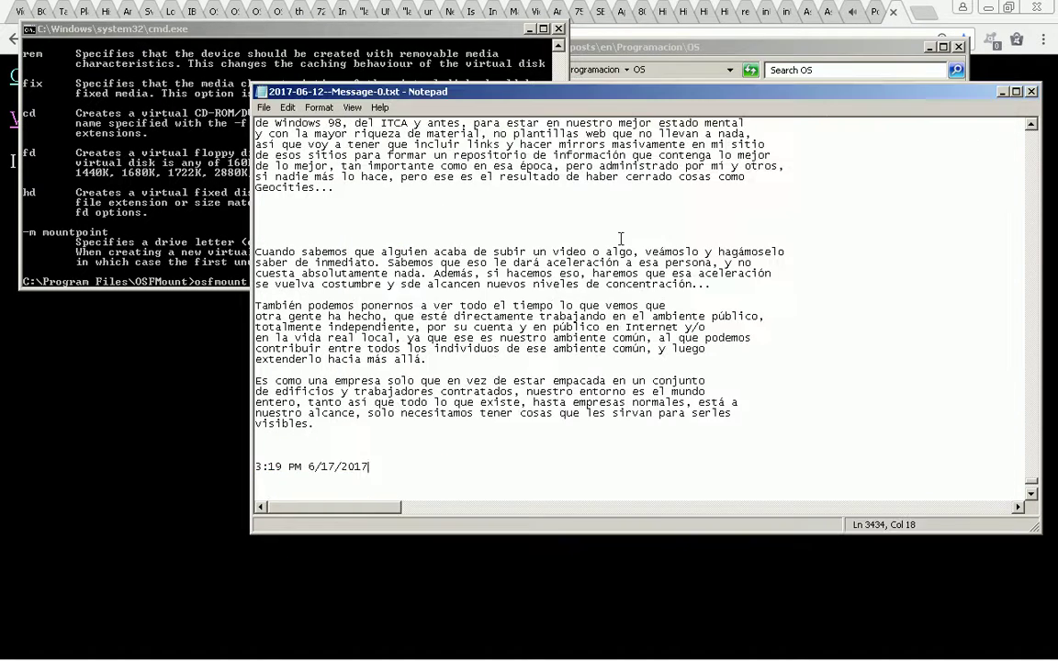
{"action": "key", "text": "ctrl+z"}
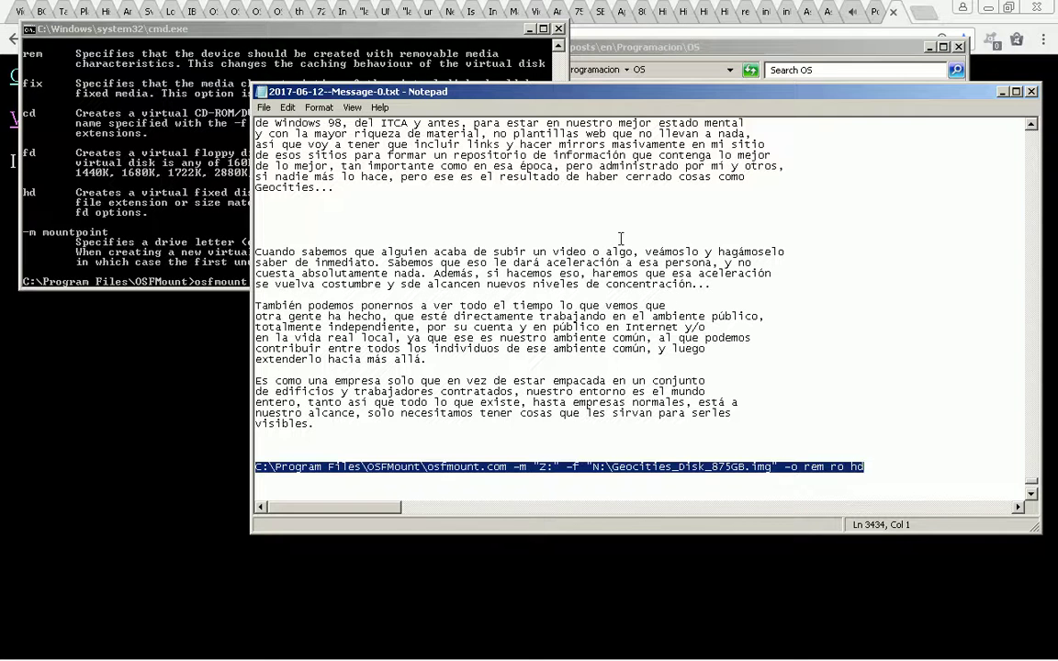
In the \\BenQS6\N$ window, switch to \\BenQS6\C$ and browse to Documents and Settings\Administrator\Desktop.
{"action": "left_click", "coordinate": [621, 240]}
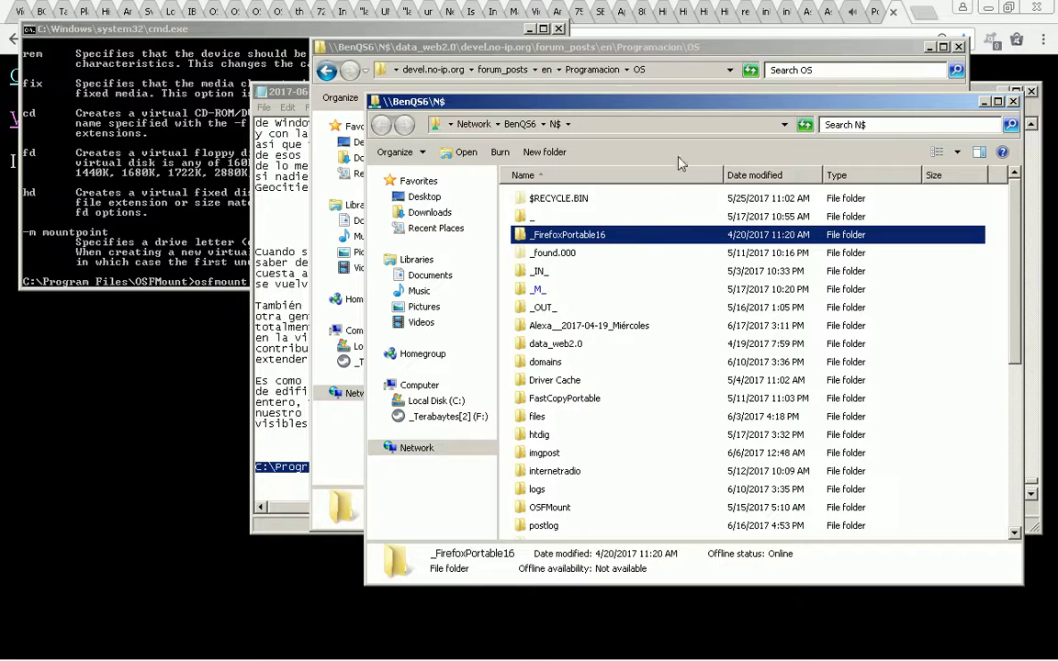
{"action": "left_click", "coordinate": [679, 125]}
{"action": "key", "text": "End"}
{"action": "key", "text": "BackSpace"}
{"action": "key", "text": "BackSpace"}
{"action": "type", "text": "C$"}
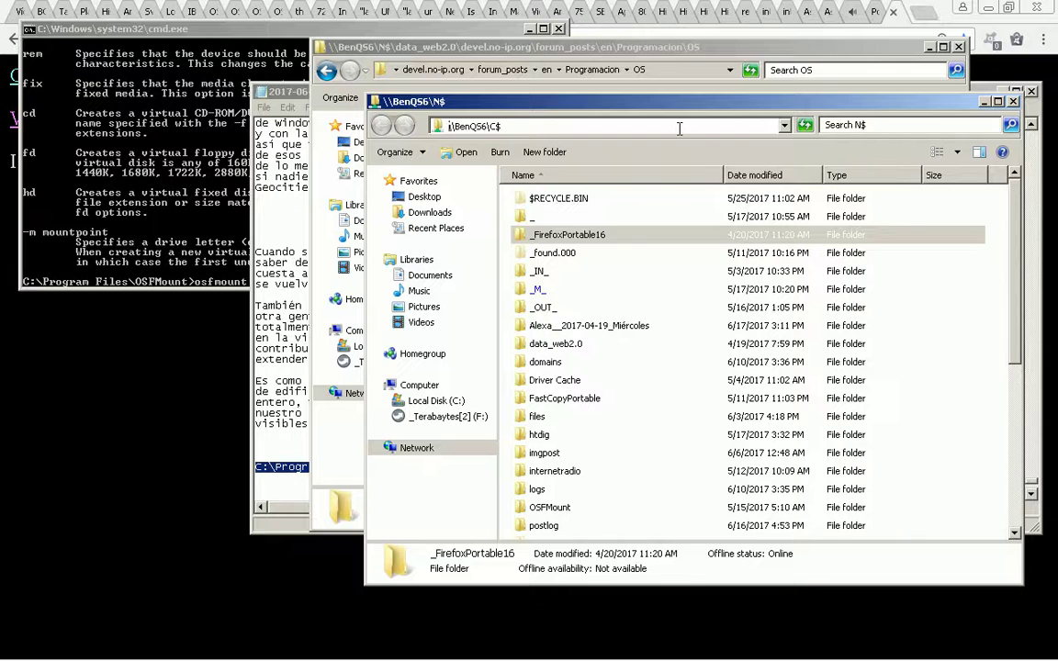
{"action": "key", "text": "Return"}
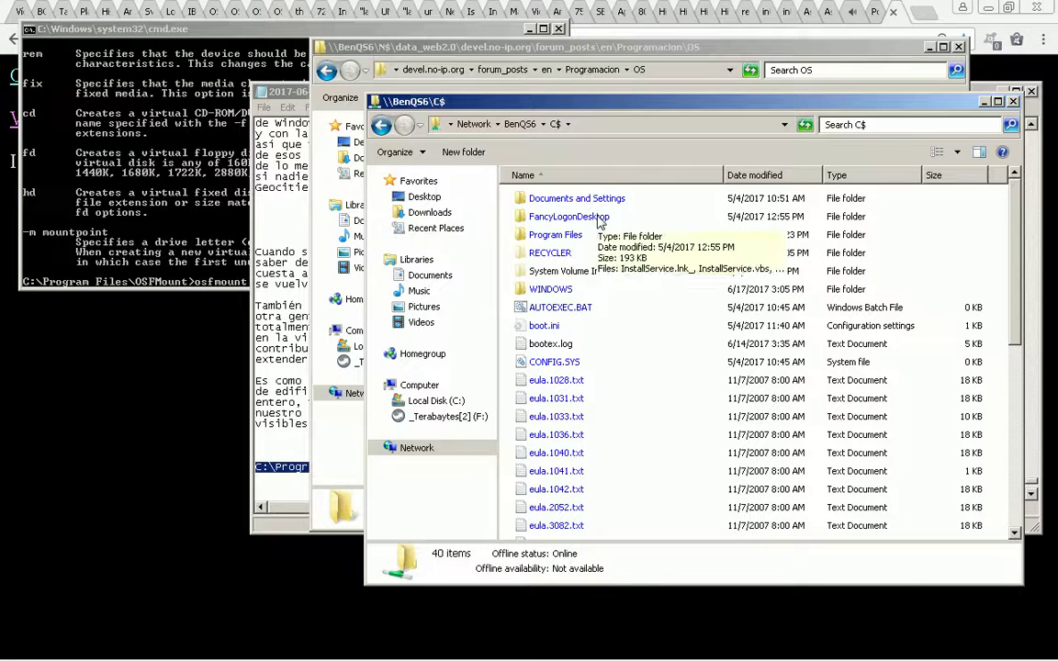
{"action": "left_click", "coordinate": [572, 292]}
{"action": "left_click", "coordinate": [569, 199]}
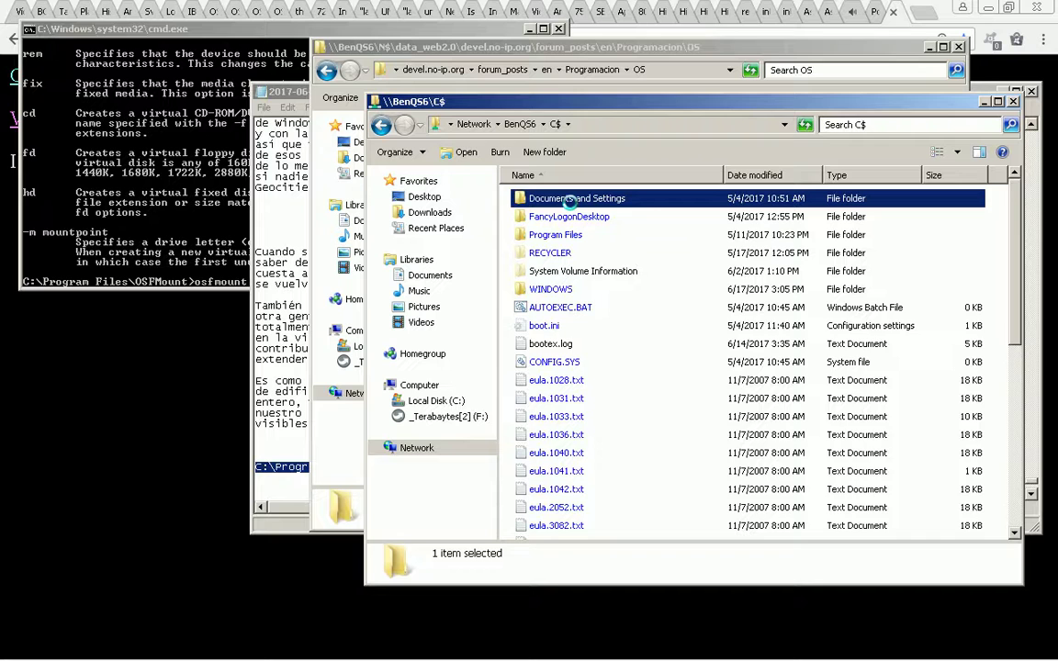
{"action": "left_click", "coordinate": [559, 204]}
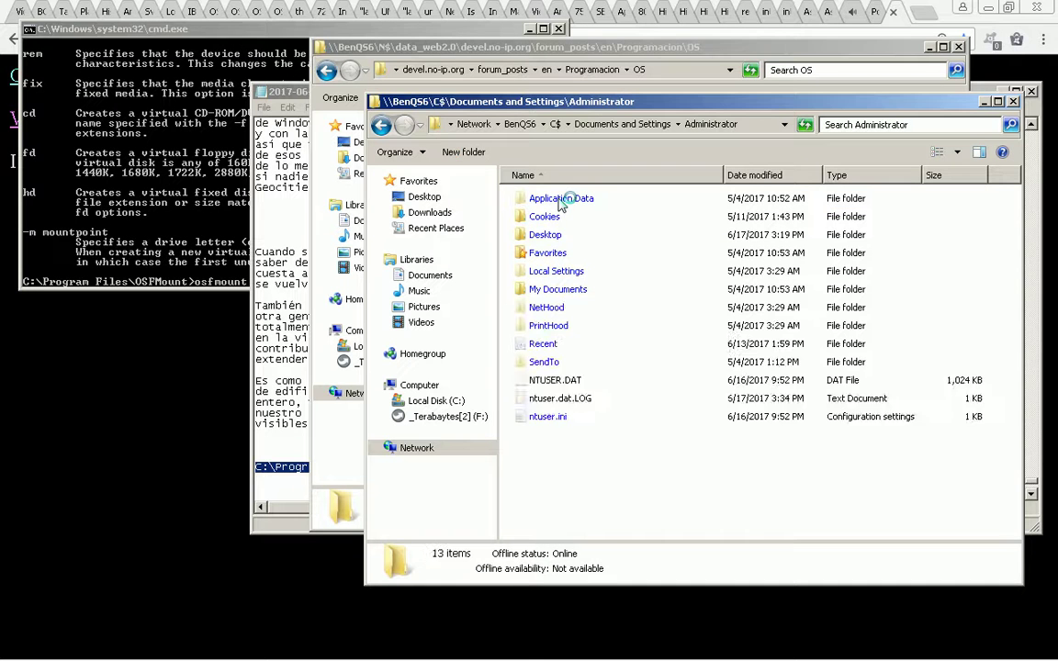
{"action": "left_click", "coordinate": [560, 235]}
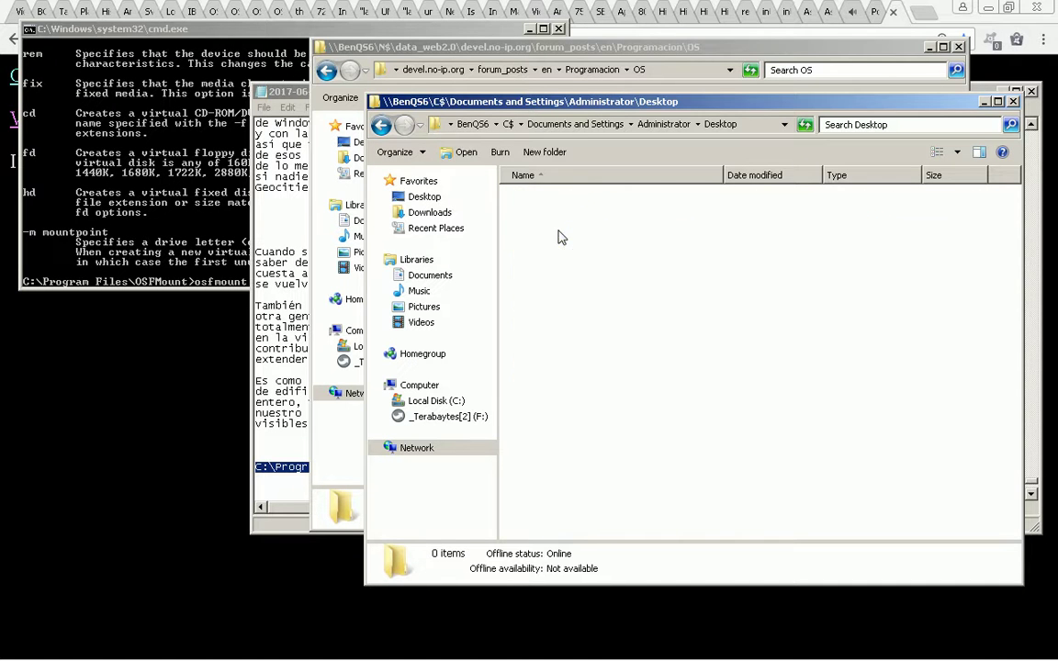
Open geomount.bat for editing past the security warning and copy its entire contents.
{"action": "right_click", "coordinate": [558, 200]}
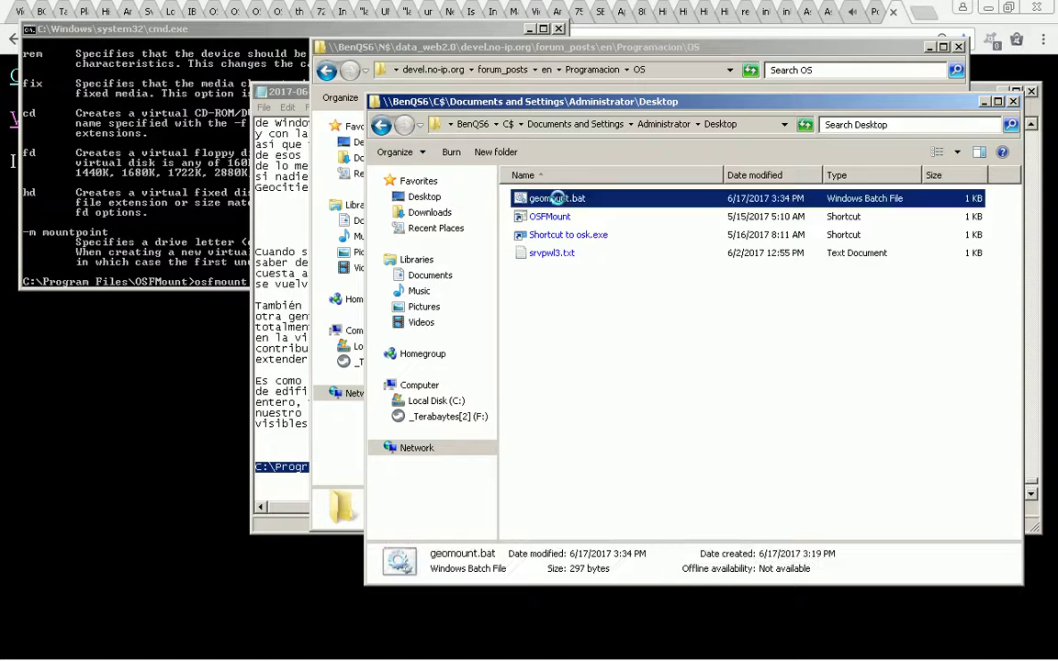
{"action": "left_click", "coordinate": [610, 223]}
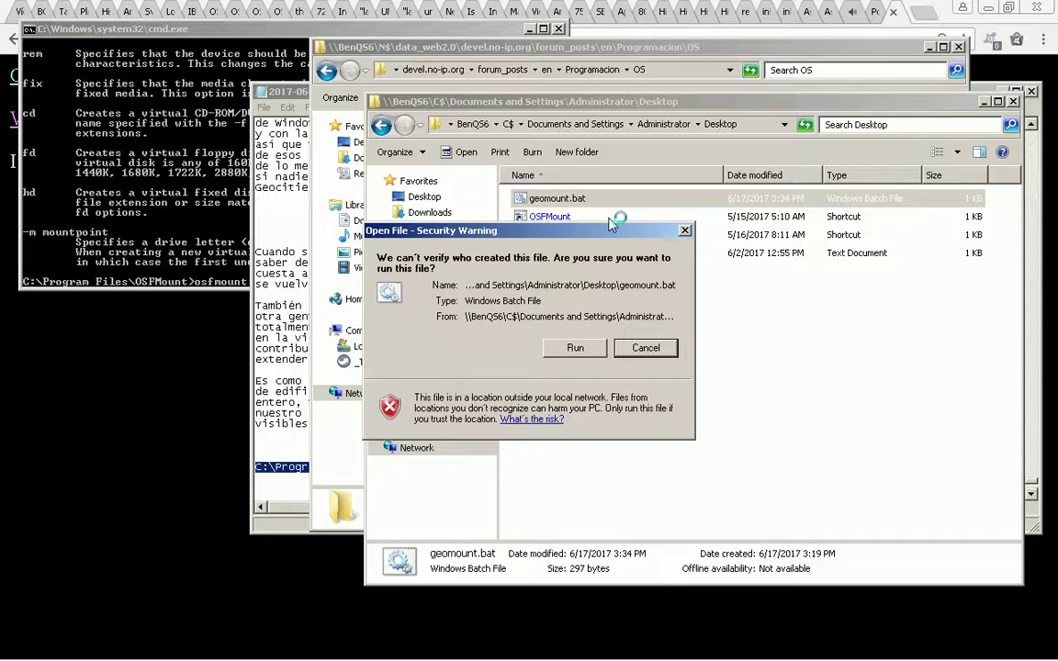
{"action": "key", "text": "Return"}
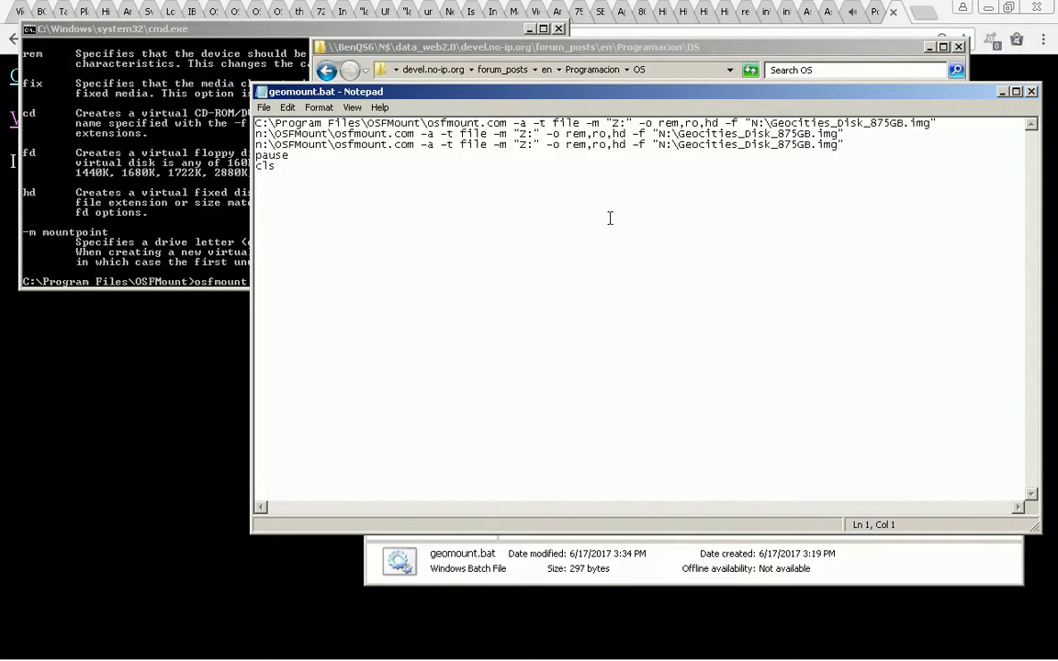
{"action": "key", "text": "ctrl+a"}
{"action": "key", "text": "ctrl+c"}
Switch to the 2017-06-12--Message-0.txt note and paste the copied batch commands at its end, below the earlier osfmount command.
{"action": "key", "text": "alt+Tab"}
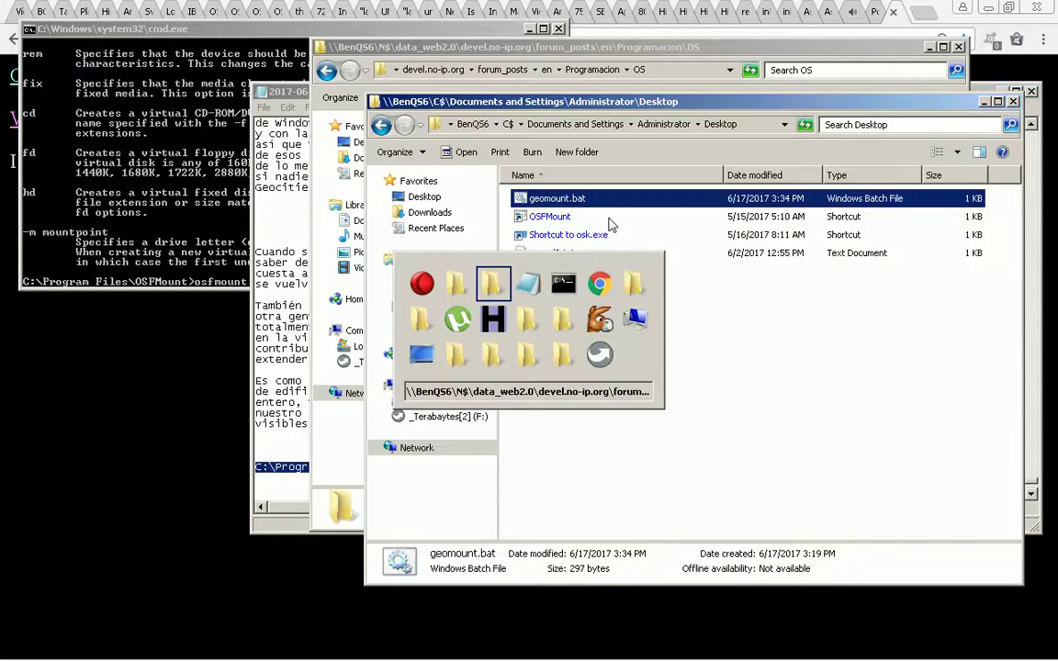
{"action": "key", "text": "ctrl+End"}
{"action": "scroll", "coordinate": [609, 218], "scroll_direction": "down", "scroll_amount": 2}
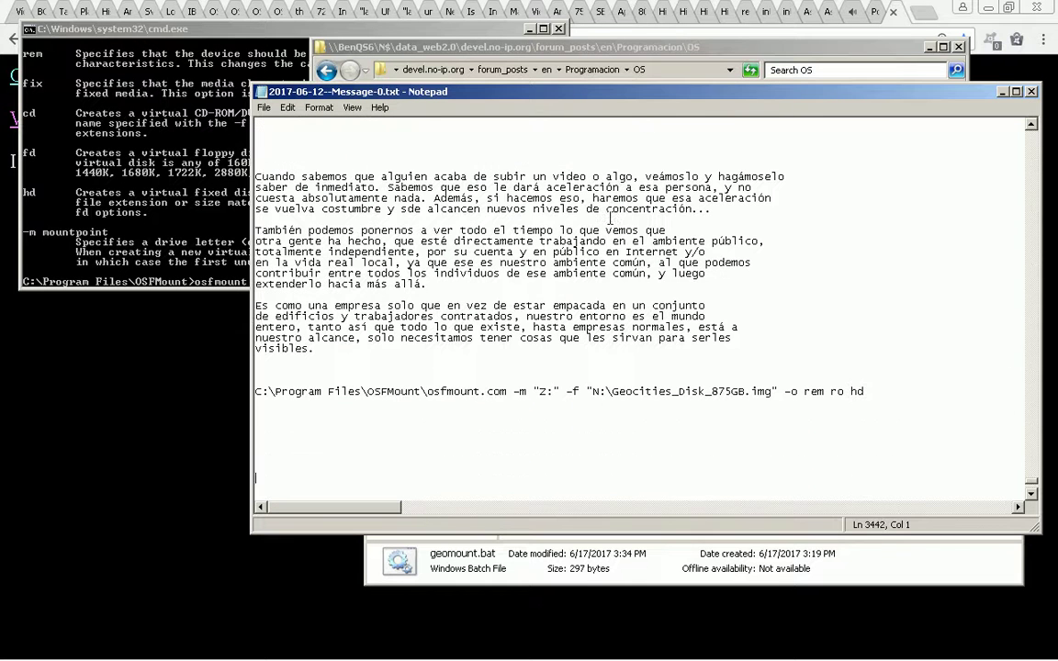
{"action": "key", "text": "ctrl+v"}
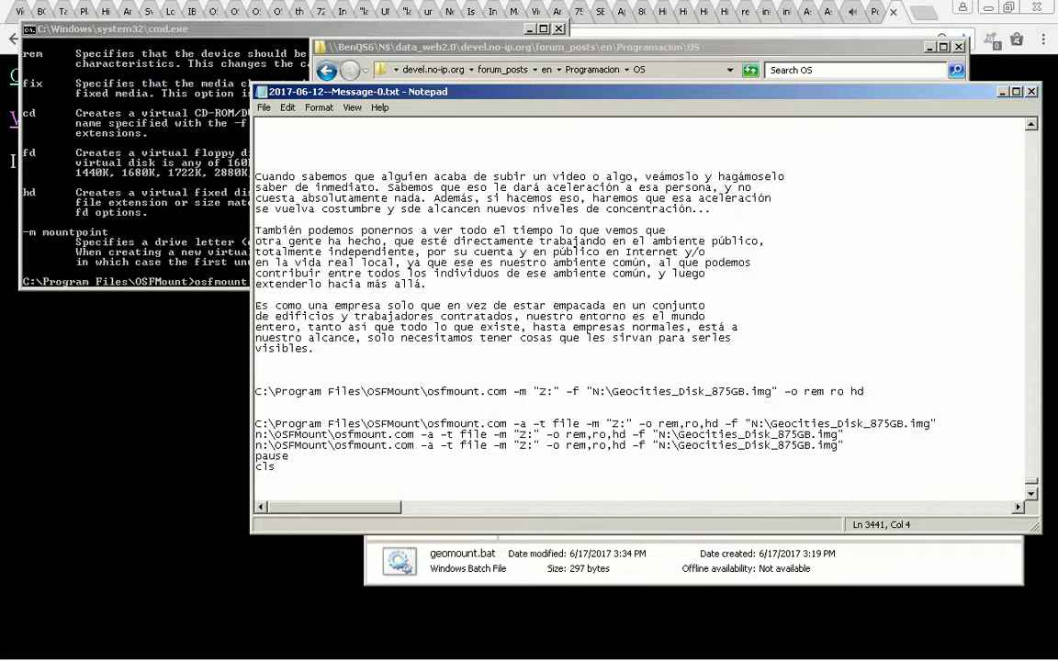
{"action": "key", "text": "alt+Tab"}
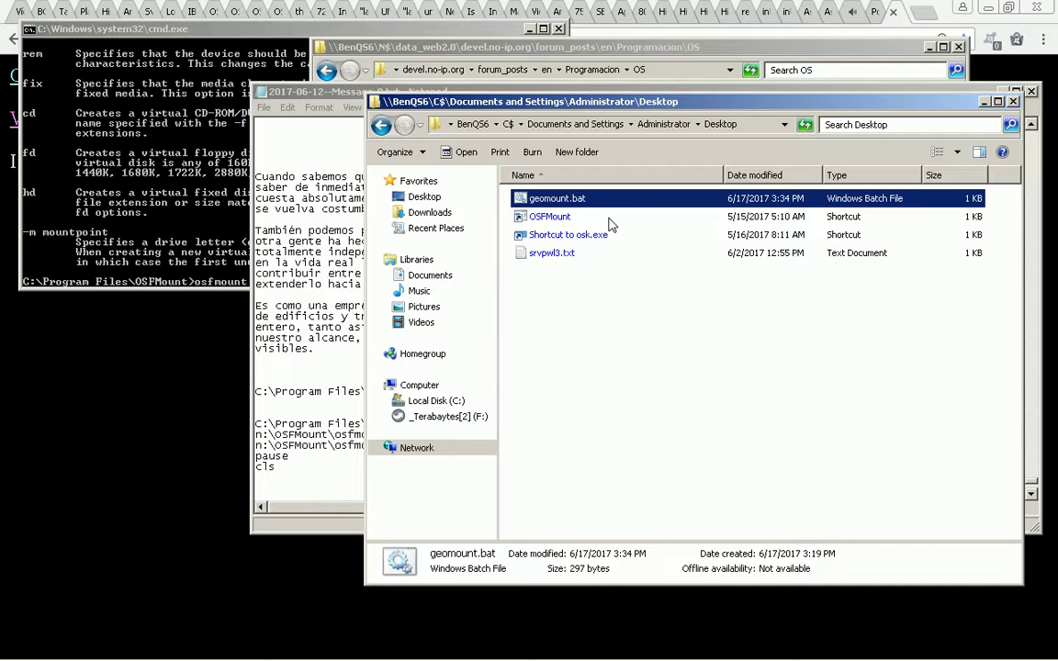
{"action": "key", "text": "alt+Tab"}
{"action": "key", "text": "ctrl+End"}
{"action": "left_click", "coordinate": [609, 237]}
{"action": "key", "text": "Return"}
{"action": "key", "text": "Return"}
{"action": "key", "text": "Return"}
{"action": "key", "text": "Return"}
Switch to the YouTube Analytics tab in Chrome and examine the channel overview for the last 28 days, including popular videos and traffic sources.
{"action": "key", "text": "ctrl+2"}
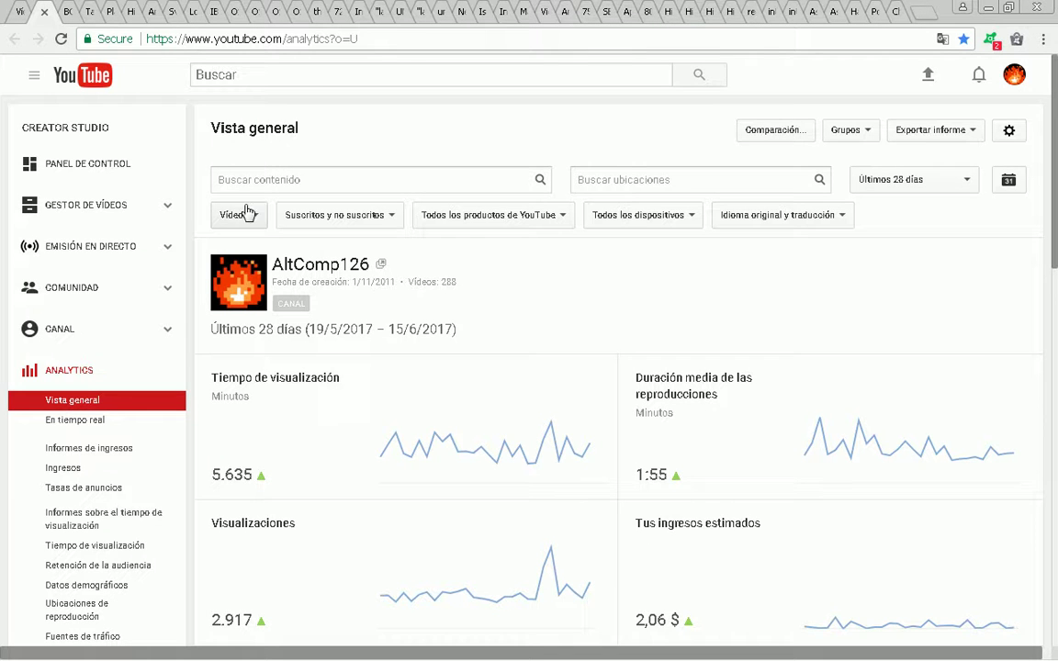
{"action": "scroll", "coordinate": [193, 211], "scroll_direction": "down", "scroll_amount": 1}
{"action": "scroll", "coordinate": [193, 211], "scroll_direction": "down", "scroll_amount": 1}
{"action": "scroll", "coordinate": [193, 212], "scroll_direction": "down", "scroll_amount": 1}
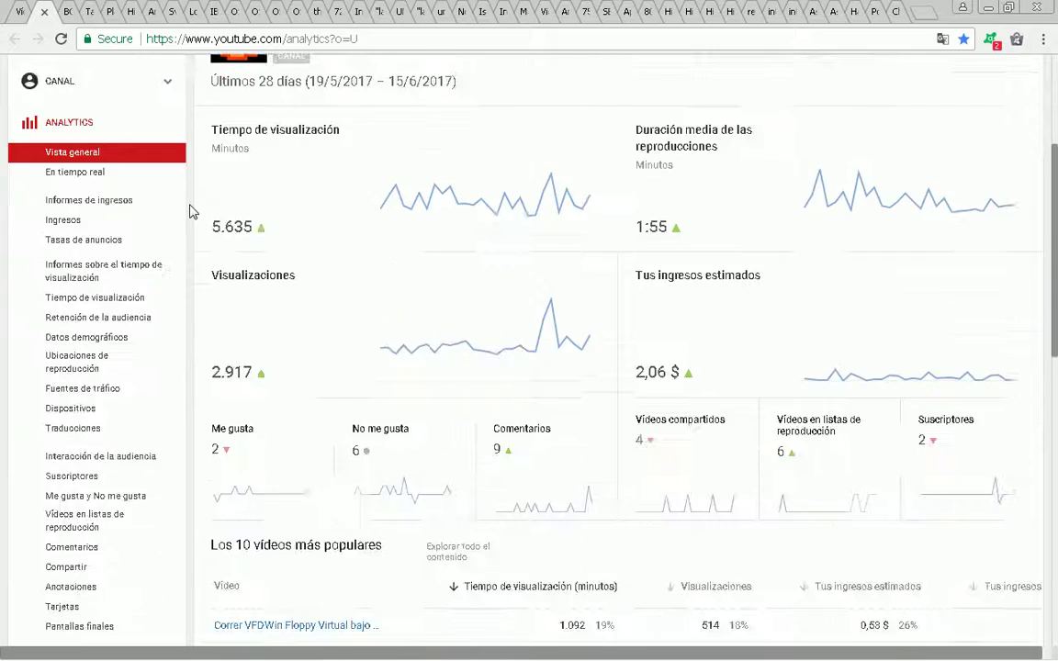
{"action": "scroll", "coordinate": [193, 211], "scroll_direction": "down", "scroll_amount": 5}
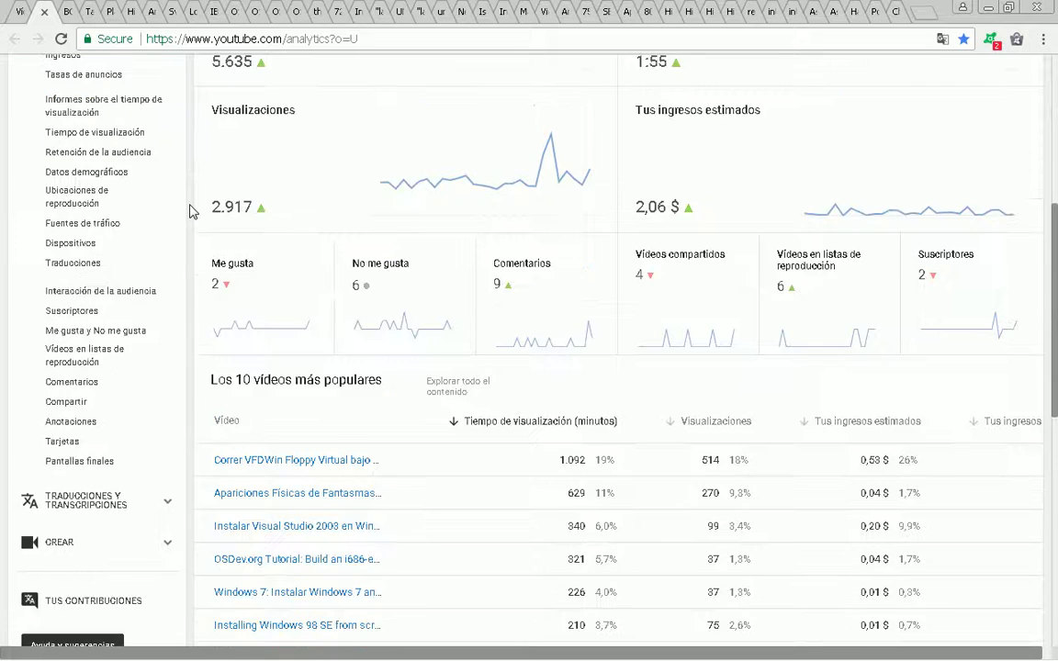
{"action": "scroll", "coordinate": [192, 211], "scroll_direction": "down", "scroll_amount": 4}
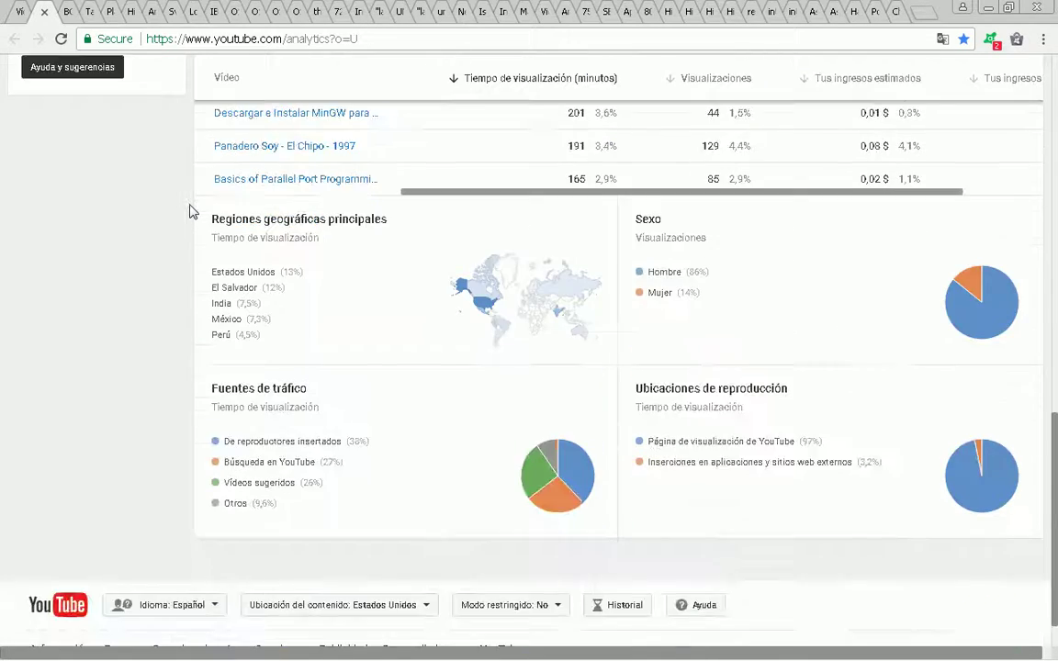
{"action": "scroll", "coordinate": [193, 211], "scroll_direction": "up", "scroll_amount": 1}
{"action": "scroll", "coordinate": [190, 212], "scroll_direction": "up", "scroll_amount": 8}
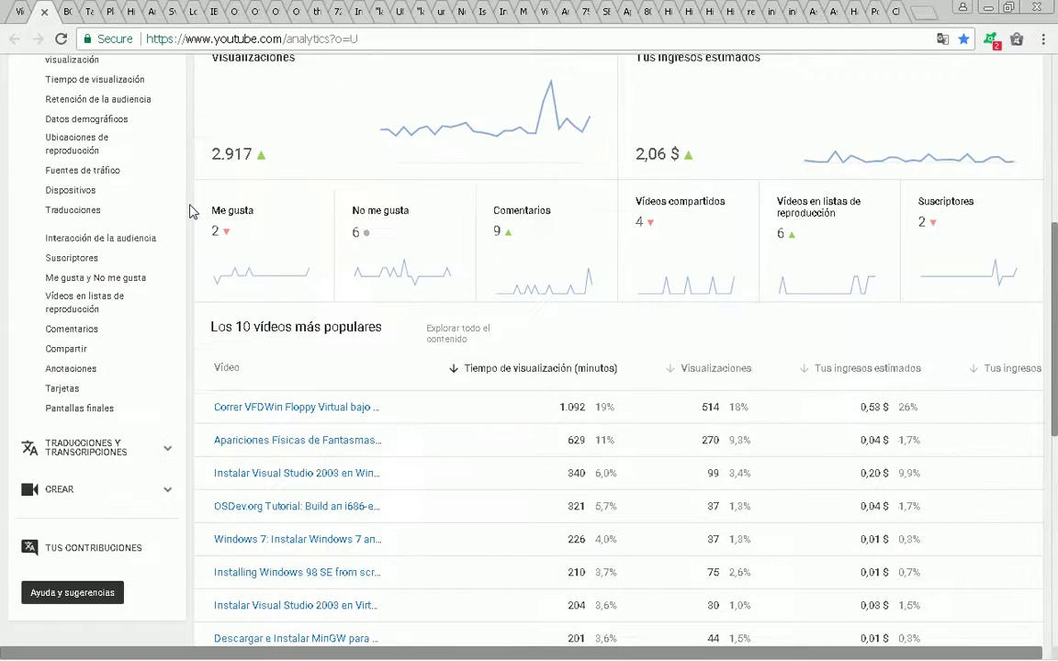
{"action": "scroll", "coordinate": [190, 212], "scroll_direction": "up", "scroll_amount": 3}
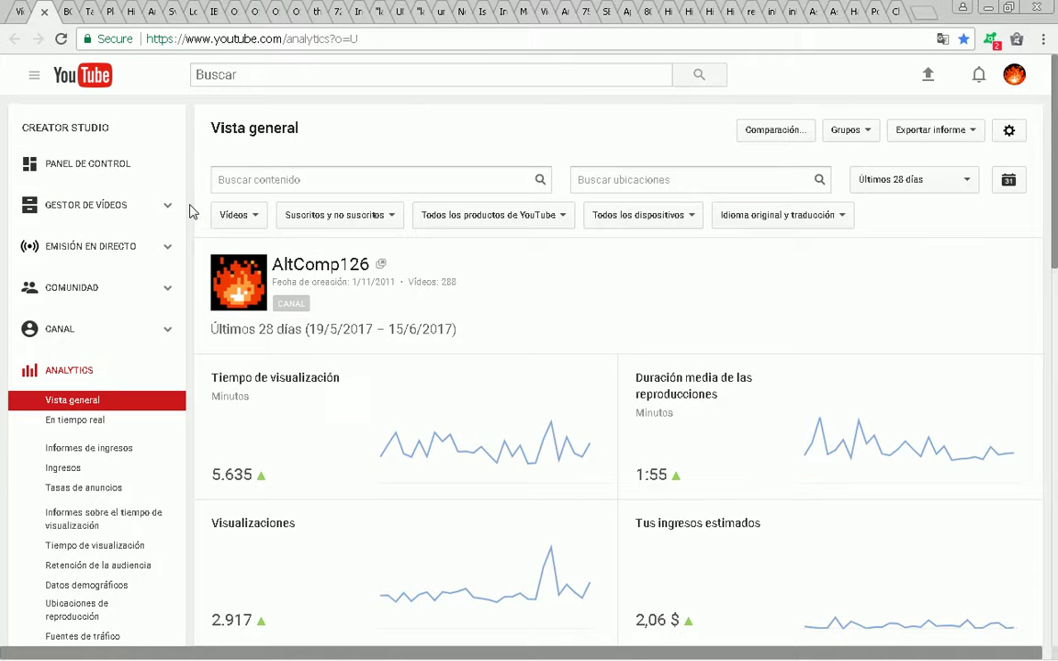
Show the channel overview for the whole period since 1/11/2011 and examine its totals and the ten most popular videos.
{"action": "scroll", "coordinate": [190, 204], "scroll_direction": "down", "scroll_amount": 5}
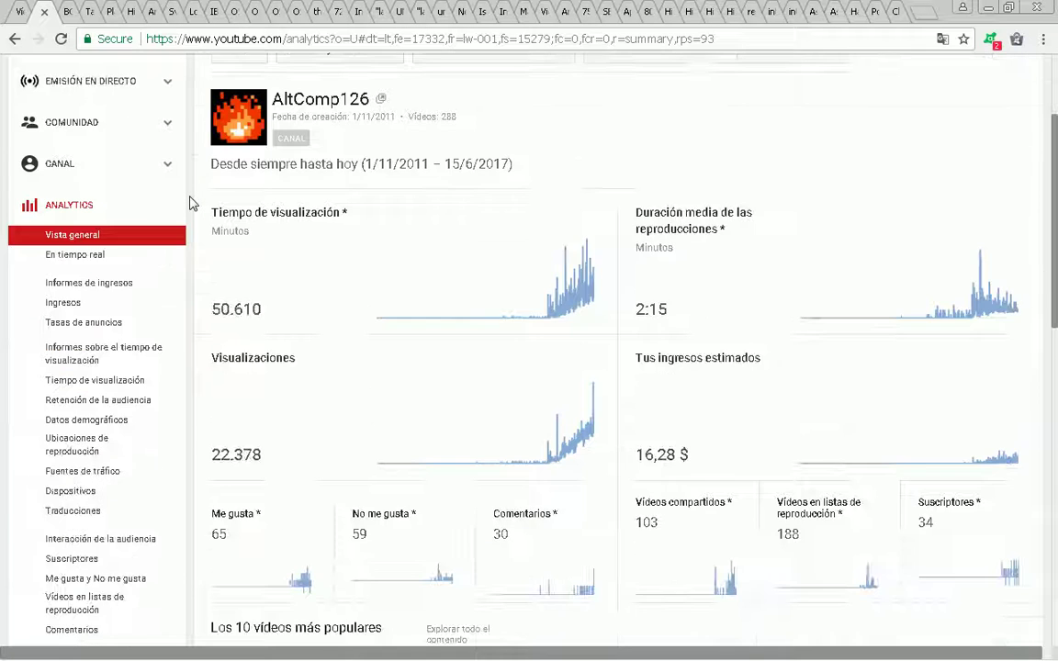
{"action": "scroll", "coordinate": [190, 204], "scroll_direction": "down", "scroll_amount": 2}
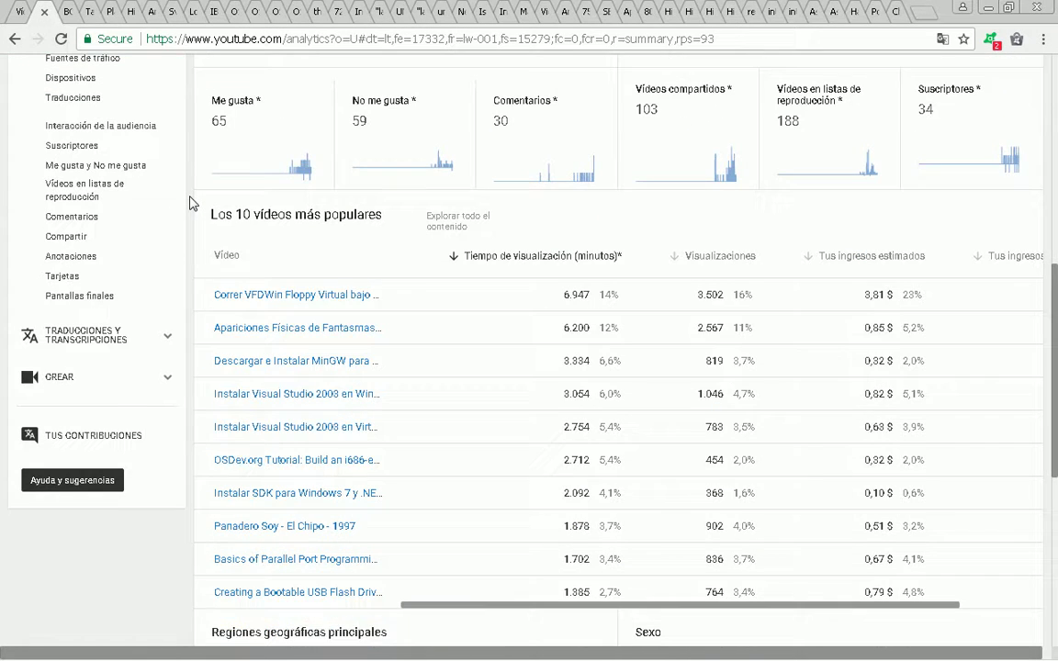
{"action": "scroll", "coordinate": [190, 204], "scroll_direction": "down", "scroll_amount": 1}
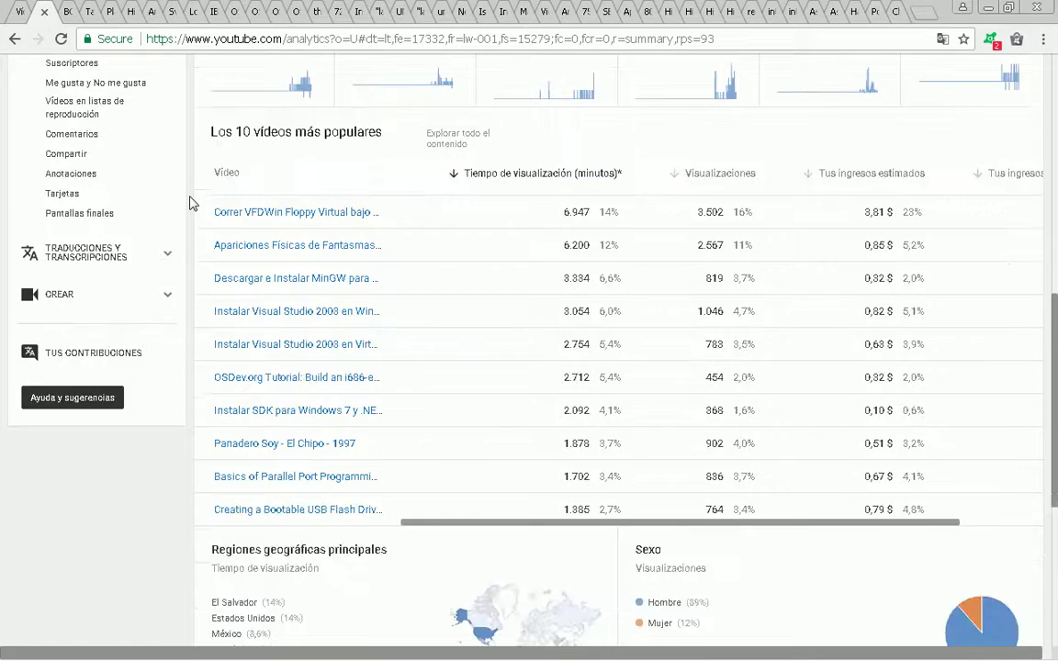
Examine the rest of the all-time channel overview, including main geographic regions, viewer gender, traffic sources and playback locations.
{"action": "scroll", "coordinate": [190, 203], "scroll_direction": "down", "scroll_amount": 3}
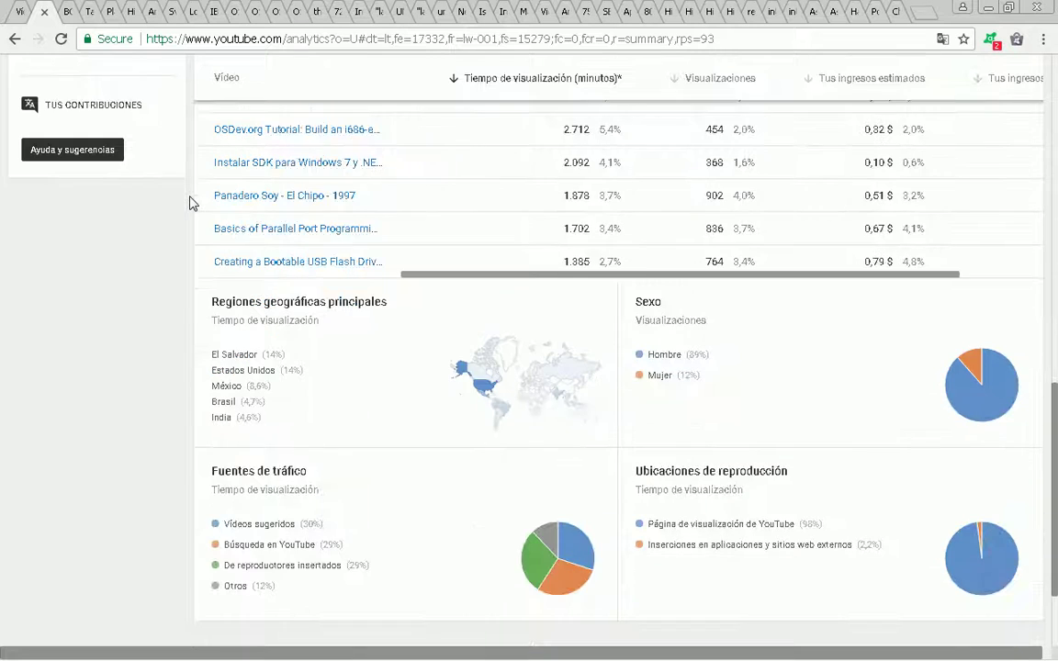
{"action": "scroll", "coordinate": [190, 204], "scroll_direction": "down", "scroll_amount": 2}
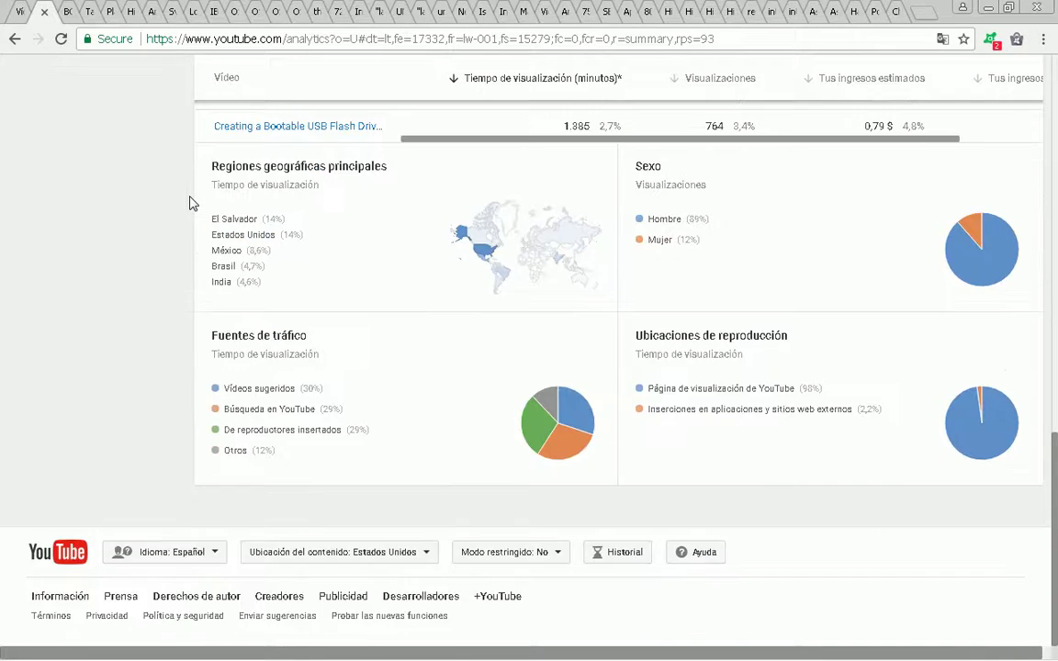
{"action": "scroll", "coordinate": [190, 204], "scroll_direction": "up", "scroll_amount": 6}
{"action": "scroll", "coordinate": [190, 204], "scroll_direction": "up", "scroll_amount": 6}
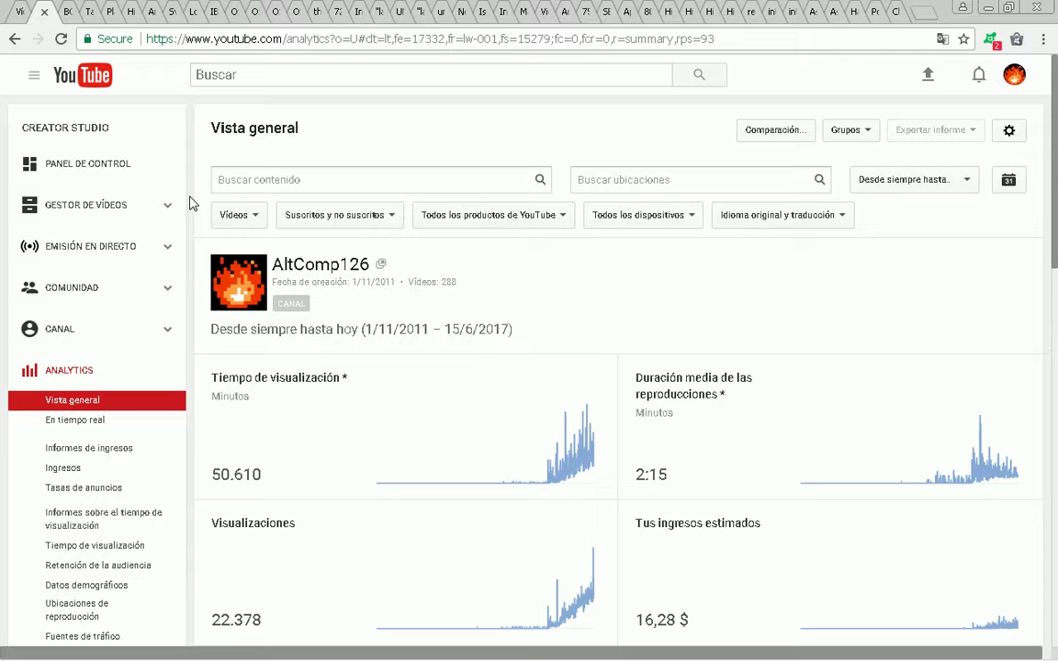
Add the lines "embed windows explorer in a program window" and "embed exe file in a program window" to the Message-0.txt note, then return to Chrome.
{"action": "key", "text": "alt+Tab"}
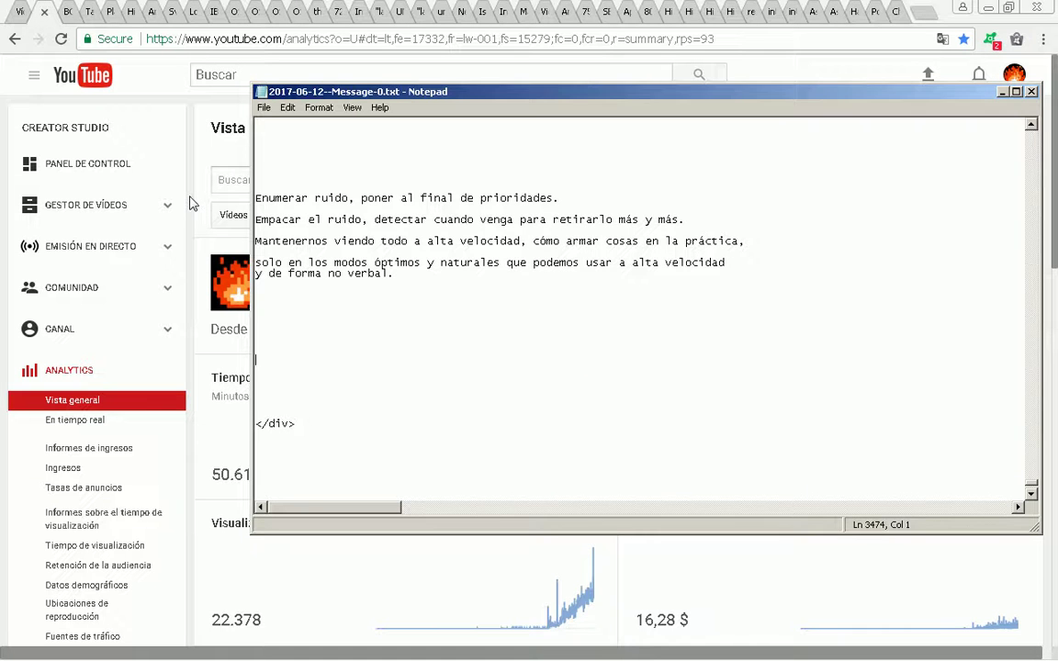
{"action": "type", "text": "embed windows explorer in a program window embed exe file in a program window"}
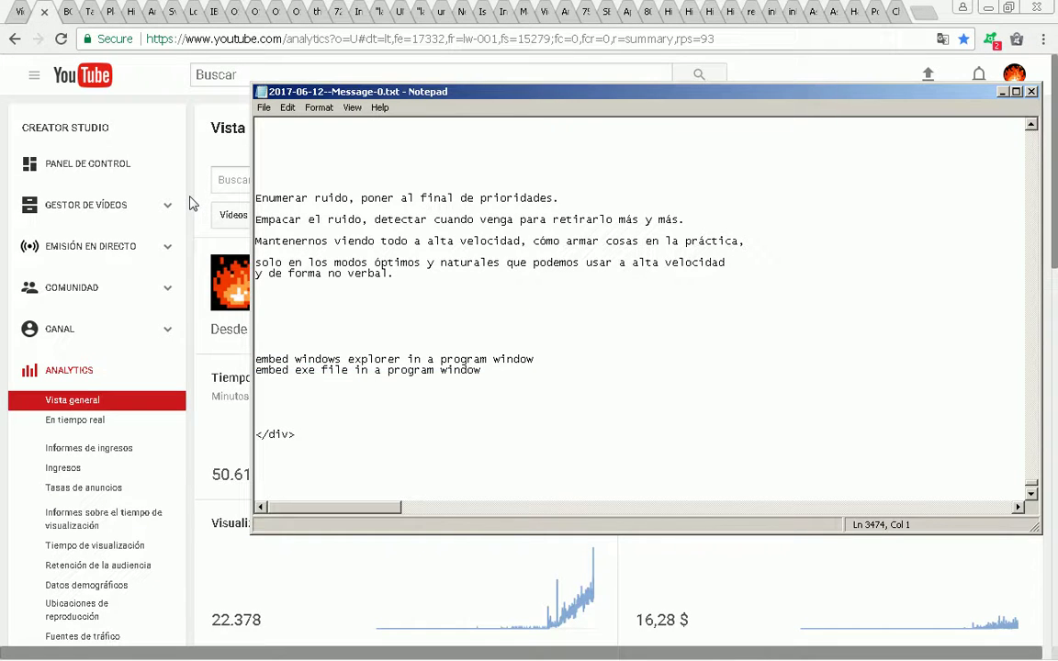
{"action": "key", "text": "alt+Tab"}
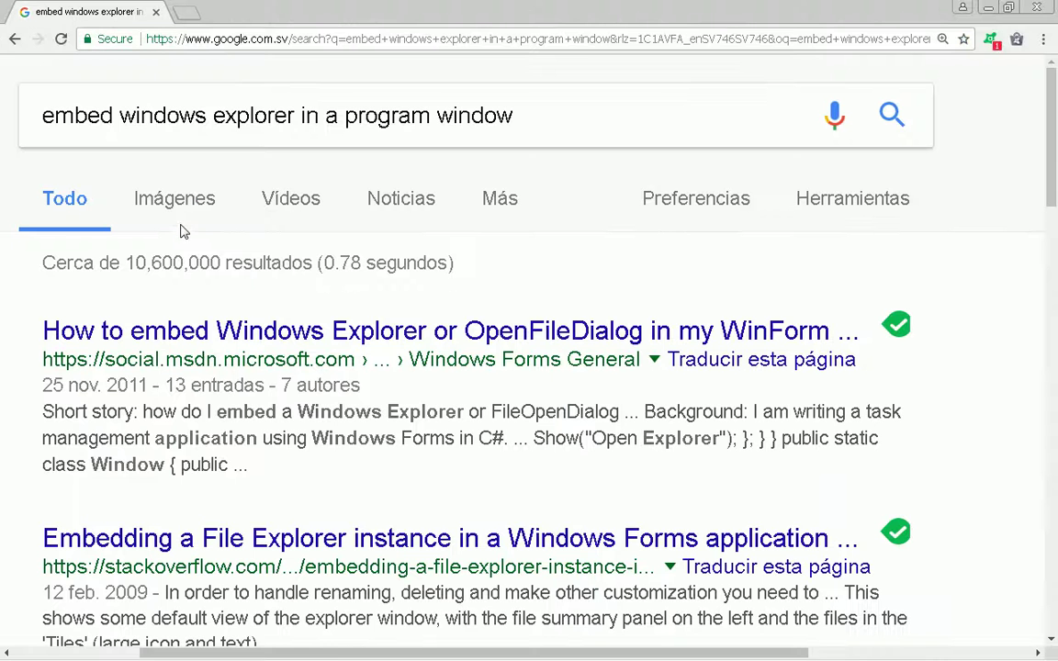
Examine the first page of Google results for "embed windows explorer in a program window" through to its end.
{"action": "scroll", "coordinate": [20, 313], "scroll_direction": "down", "scroll_amount": 1}
{"action": "scroll", "coordinate": [20, 313], "scroll_direction": "down", "scroll_amount": 5}
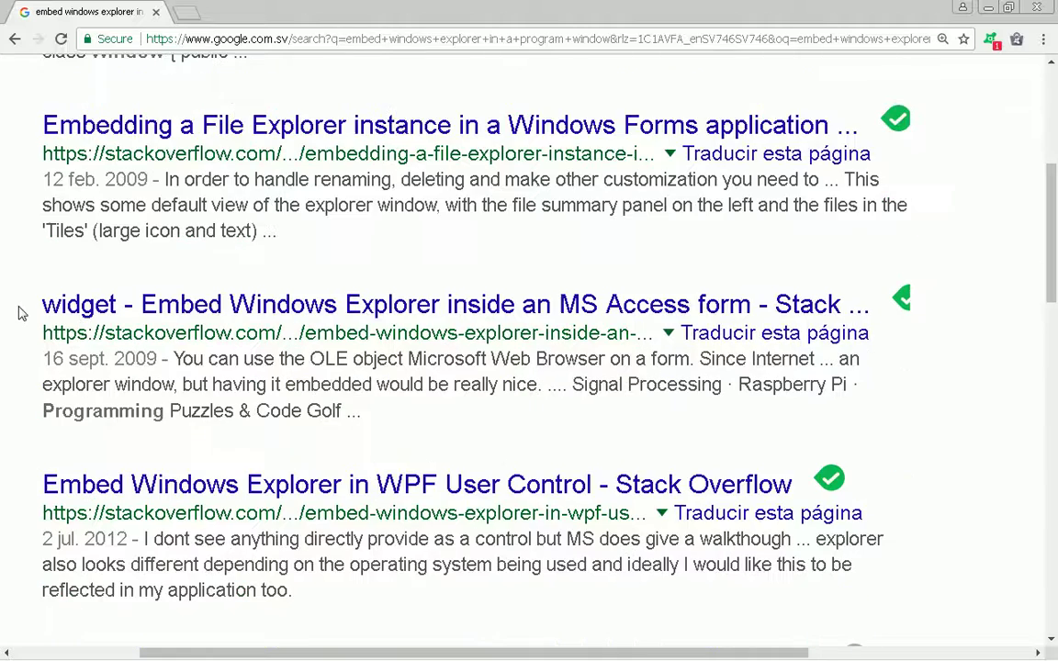
{"action": "scroll", "coordinate": [20, 313], "scroll_direction": "down", "scroll_amount": 1}
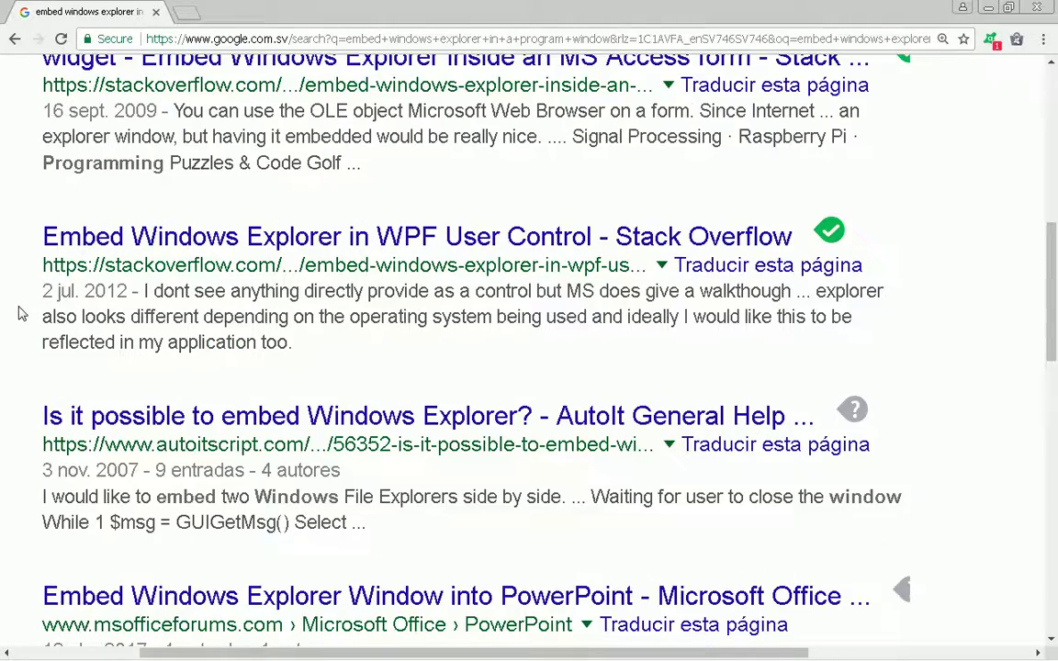
{"action": "scroll", "coordinate": [21, 313], "scroll_direction": "down", "scroll_amount": 1}
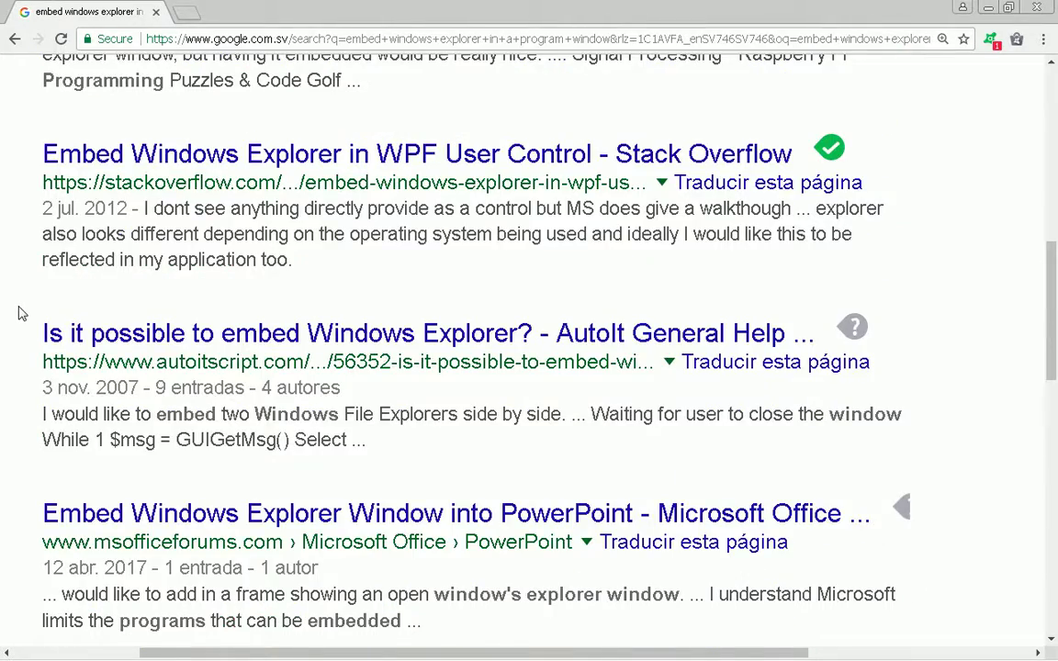
{"action": "scroll", "coordinate": [20, 313], "scroll_direction": "down", "scroll_amount": 1}
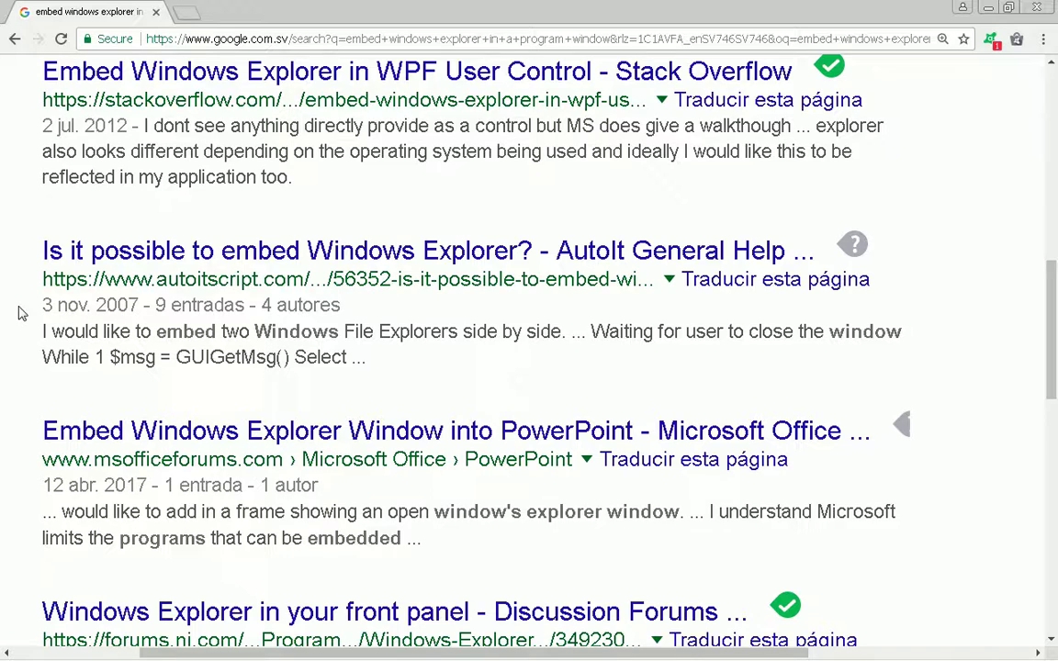
{"action": "scroll", "coordinate": [20, 313], "scroll_direction": "down", "scroll_amount": 2}
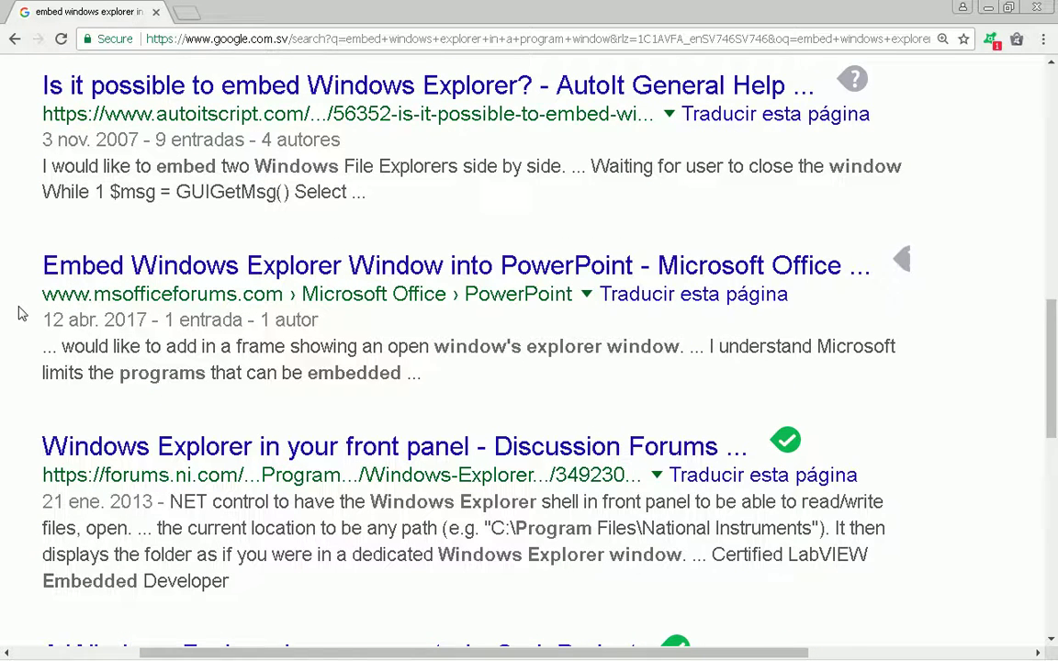
{"action": "scroll", "coordinate": [20, 314], "scroll_direction": "down", "scroll_amount": 1}
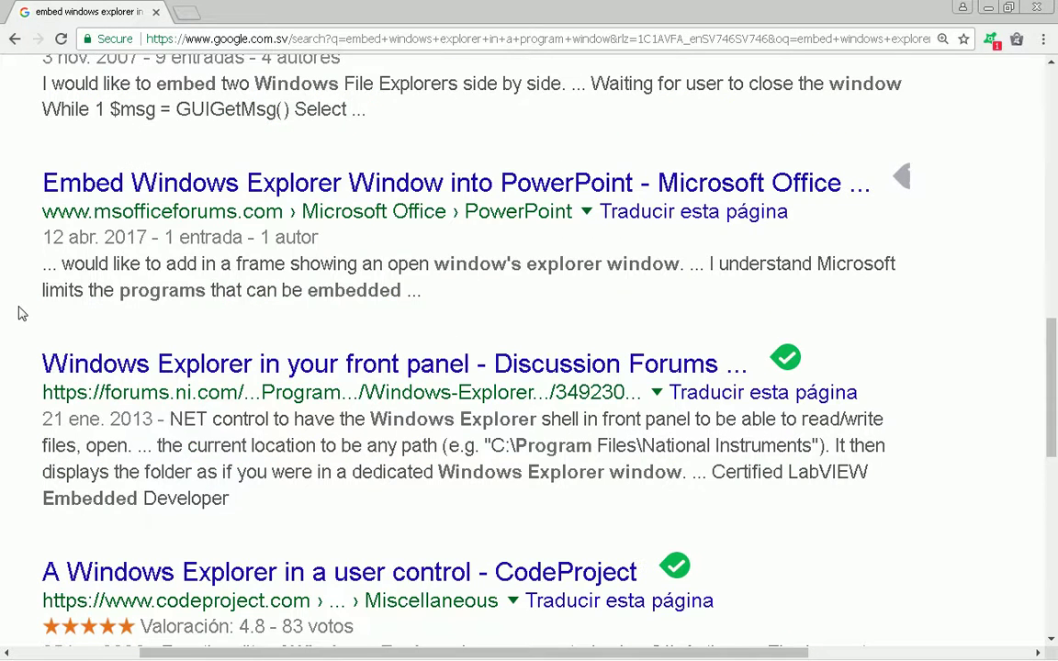
{"action": "scroll", "coordinate": [22, 314], "scroll_direction": "down", "scroll_amount": 4}
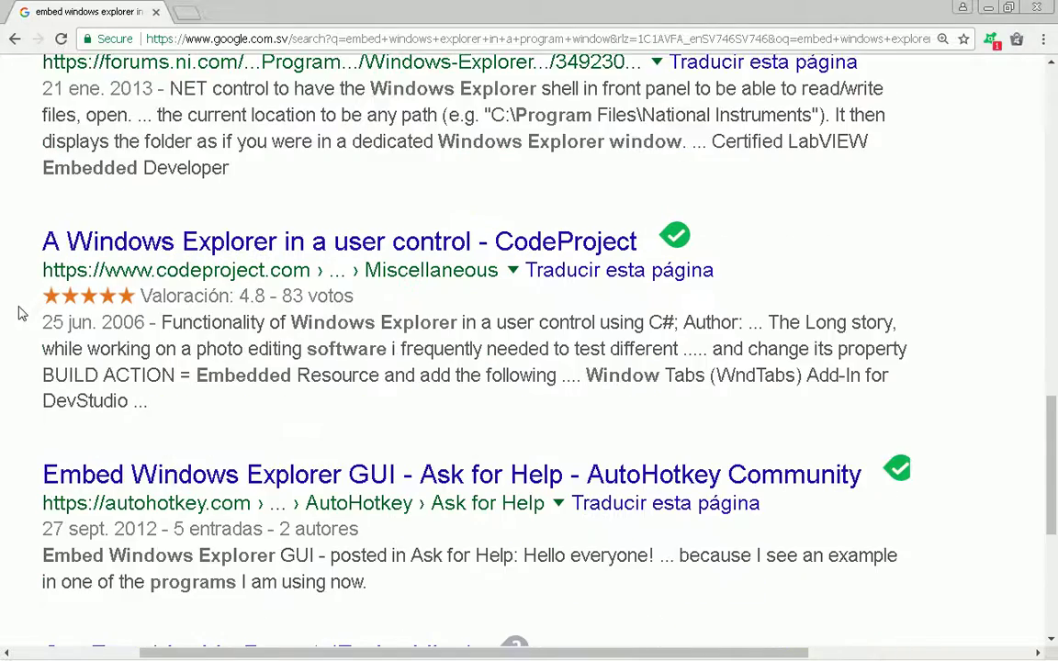
{"action": "scroll", "coordinate": [23, 314], "scroll_direction": "down", "scroll_amount": 1}
{"action": "scroll", "coordinate": [22, 314], "scroll_direction": "down", "scroll_amount": 2}
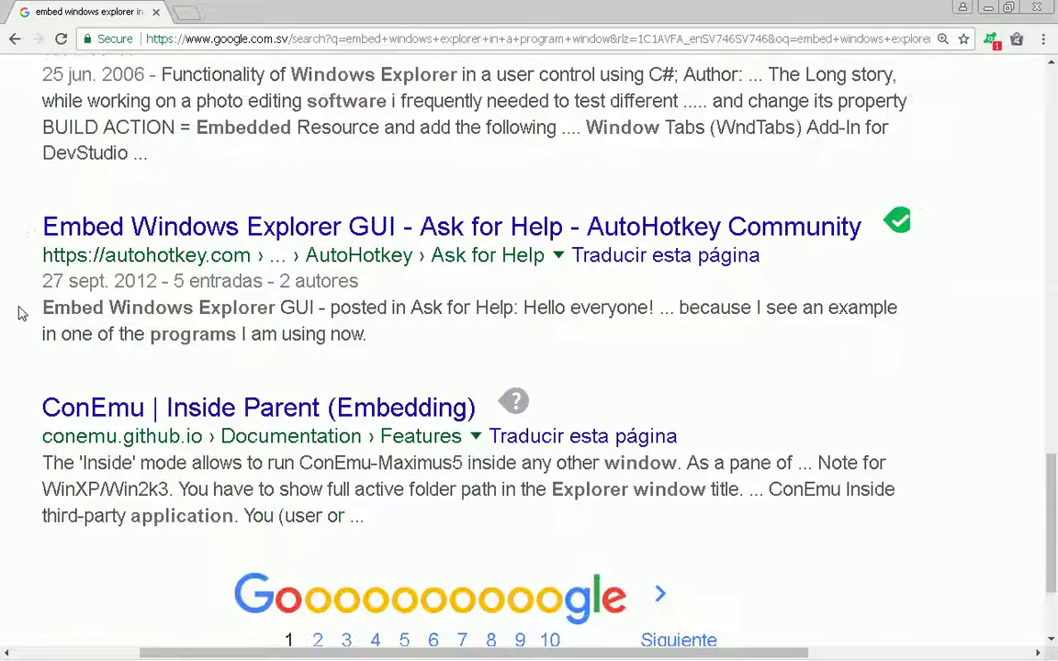
{"action": "scroll", "coordinate": [22, 314], "scroll_direction": "down", "scroll_amount": 2}
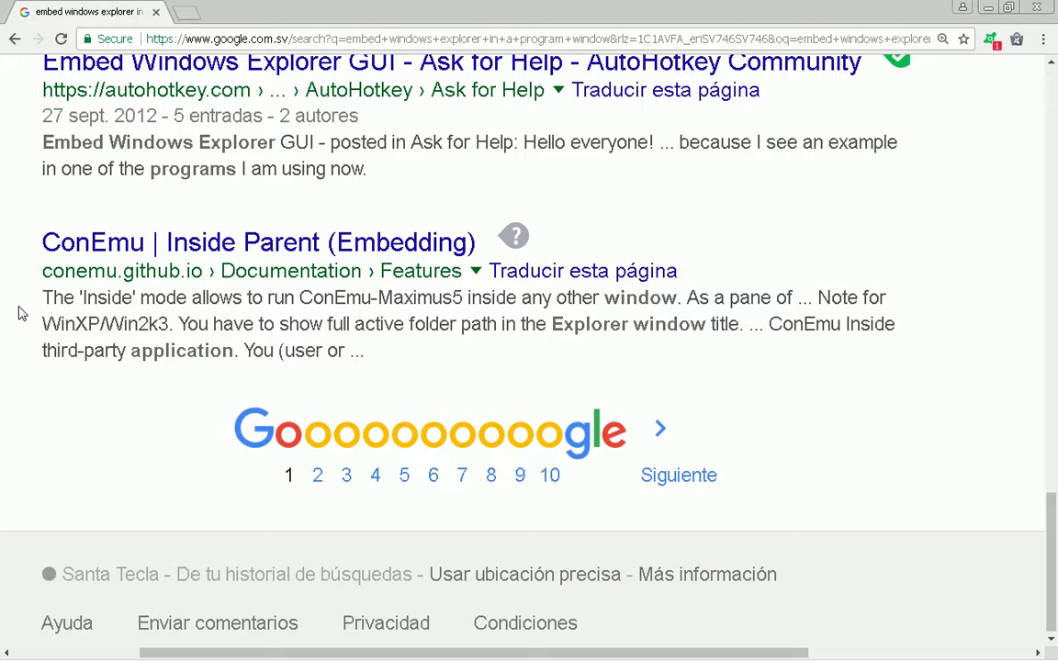
{"action": "scroll", "coordinate": [22, 314], "scroll_direction": "down", "scroll_amount": 1}
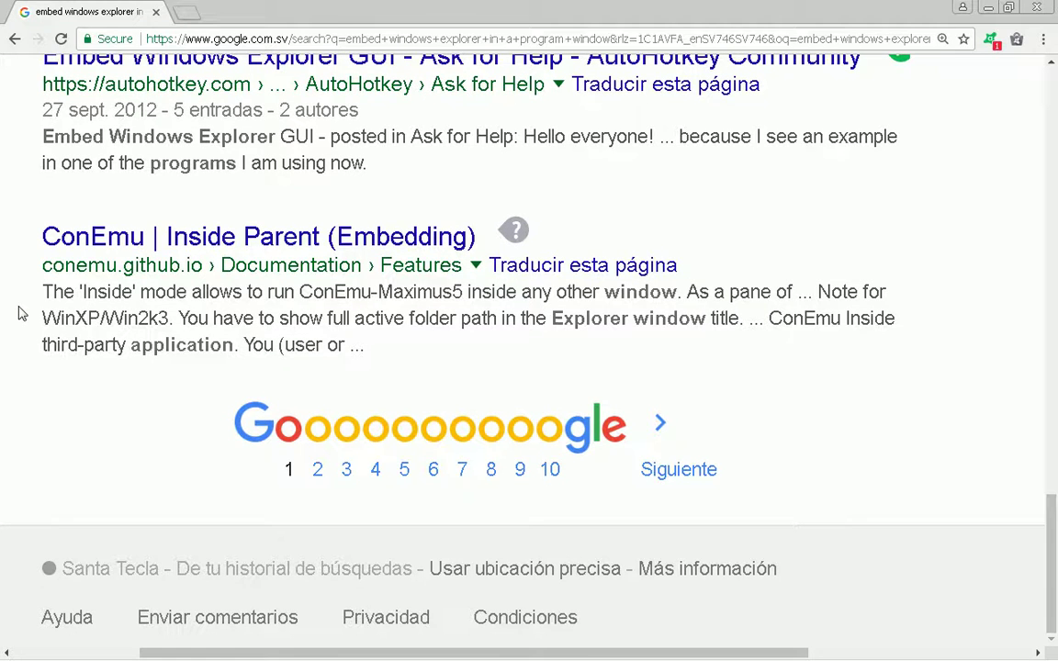
Open the Assembler programming page at jlp.freeservers.com/files/ and read its sections on opening, reading and writing files.
{"action": "key", "text": "ctrl+shift+t"}
{"action": "scroll", "coordinate": [22, 314], "scroll_direction": "down", "scroll_amount": 4}
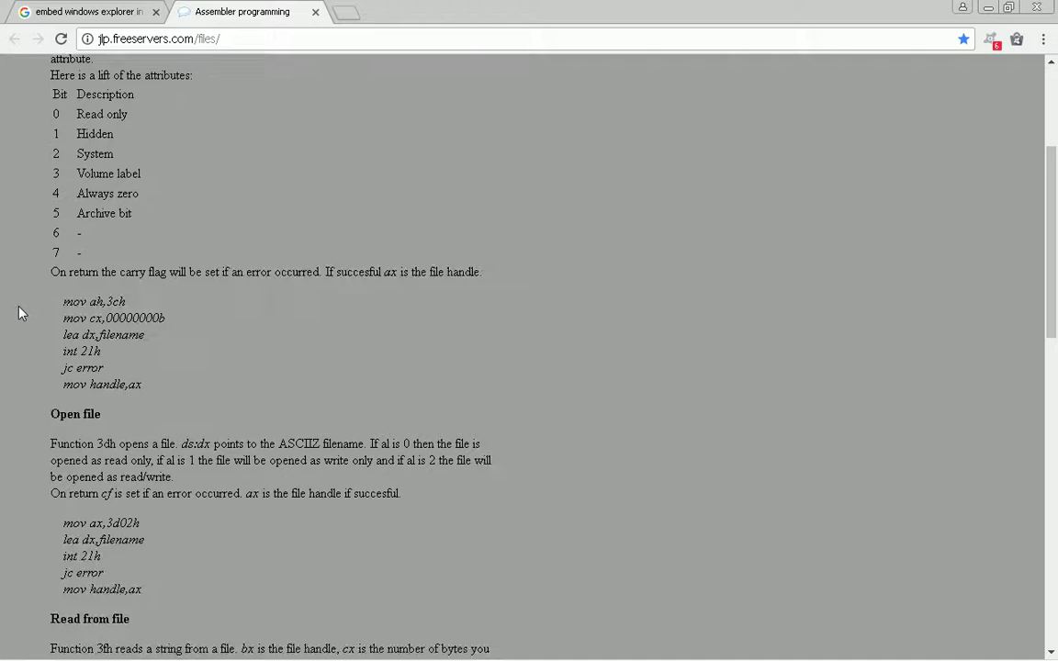
{"action": "scroll", "coordinate": [22, 314], "scroll_direction": "down", "scroll_amount": 3}
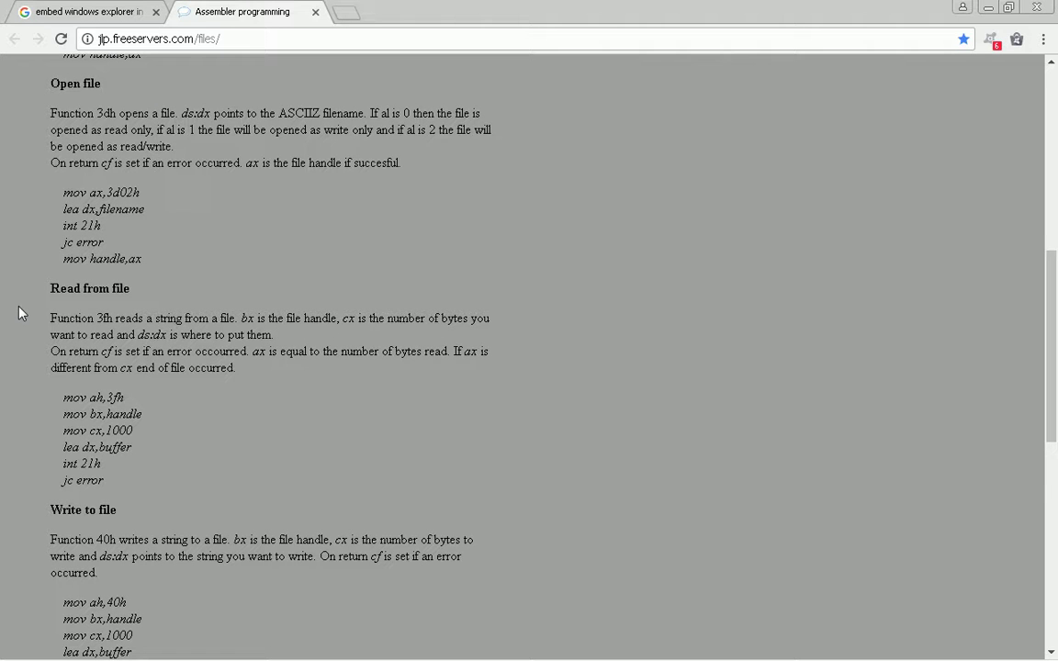
{"action": "middle_click", "coordinate": [19, 312]}
{"action": "scroll", "coordinate": [18, 332], "scroll_direction": "down", "scroll_amount": 1}
{"action": "middle_click", "coordinate": [17, 236]}
{"action": "scroll", "coordinate": [16, 236], "scroll_direction": "up", "scroll_amount": 1}
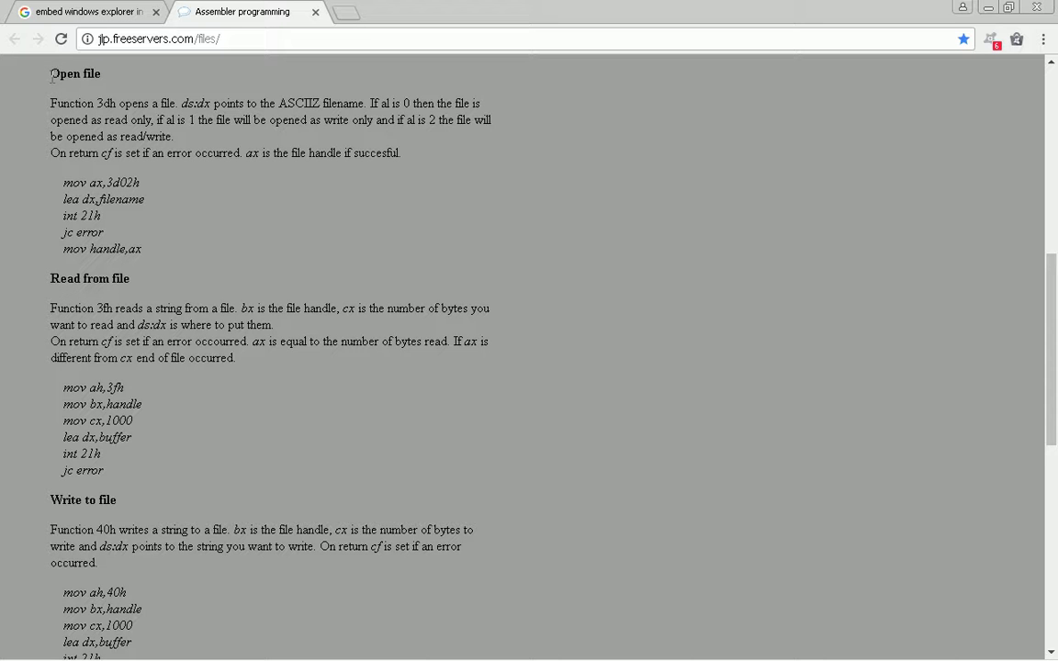
{"action": "left_click_drag", "start_coordinate": [51, 75], "coordinate": [405, 464]}
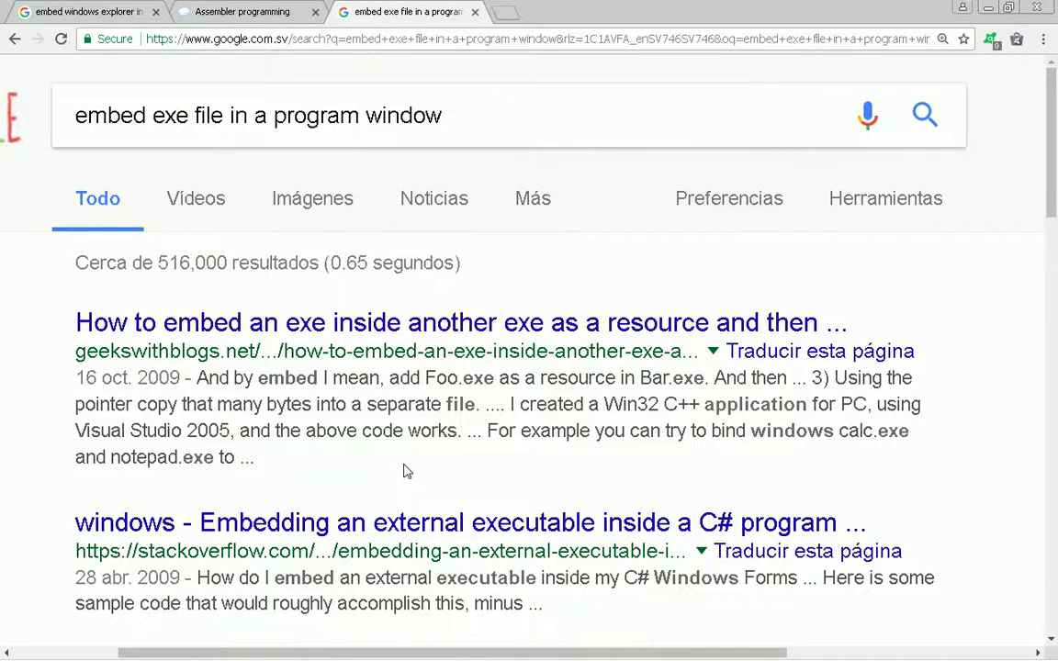
Examine the first page of Google results for "embed exe file in a program window" and return to its beginning.
{"action": "key", "text": "ctrl+plus"}
{"action": "scroll", "coordinate": [407, 471], "scroll_direction": "down", "scroll_amount": 2}
{"action": "scroll", "coordinate": [406, 471], "scroll_direction": "down", "scroll_amount": 3}
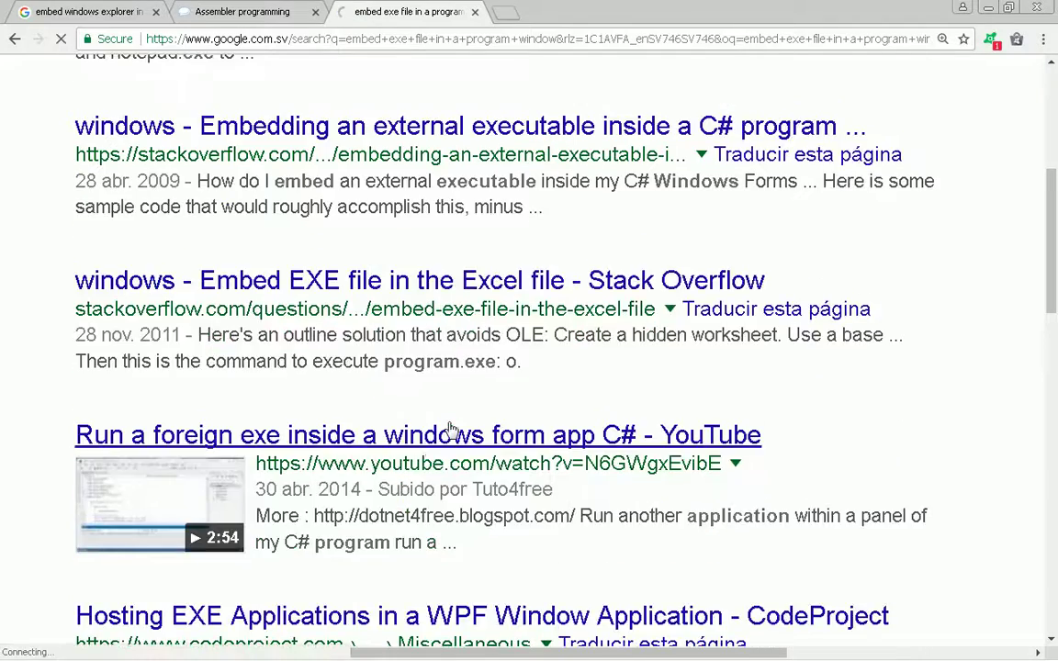
{"action": "scroll", "coordinate": [449, 428], "scroll_direction": "down", "scroll_amount": 2}
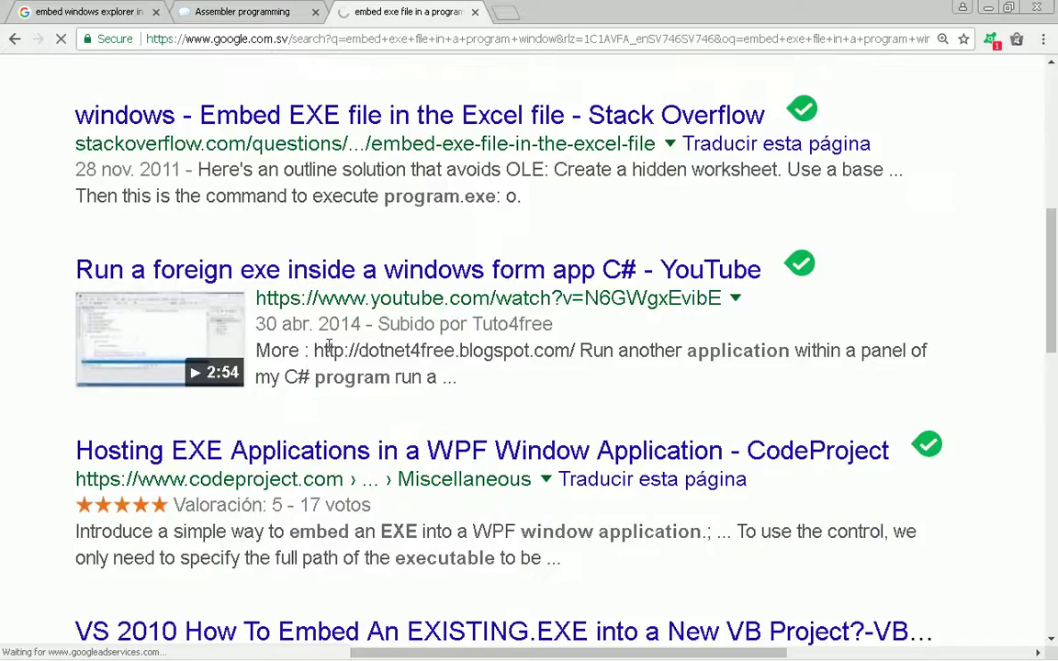
{"action": "scroll", "coordinate": [41, 243], "scroll_direction": "down", "scroll_amount": 1}
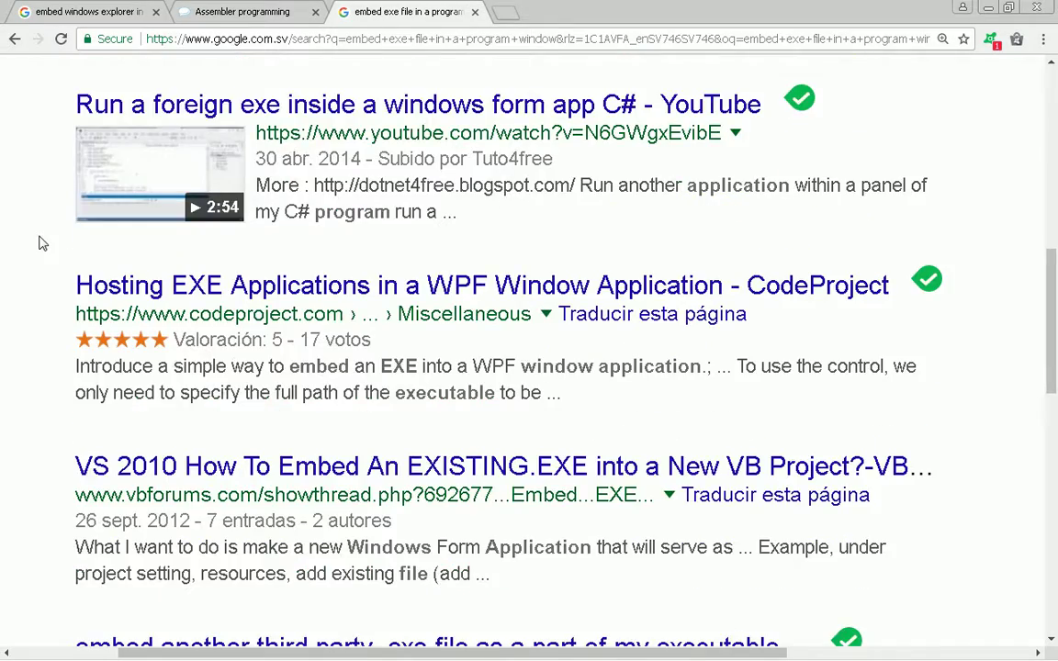
{"action": "scroll", "coordinate": [40, 244], "scroll_direction": "down", "scroll_amount": 4}
{"action": "scroll", "coordinate": [40, 243], "scroll_direction": "right", "scroll_amount": 1}
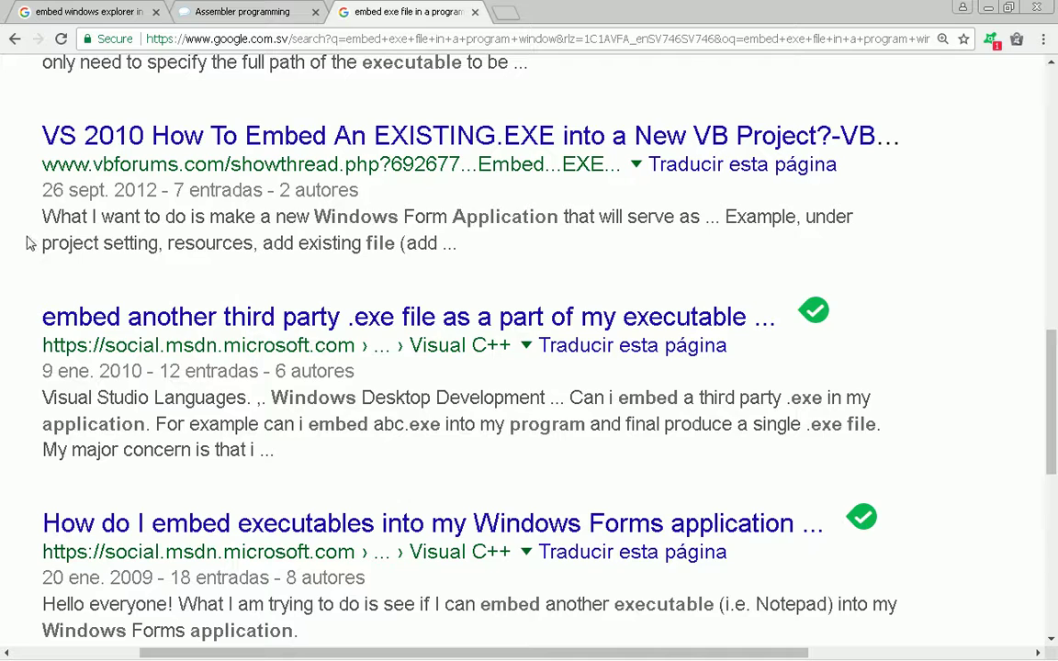
{"action": "scroll", "coordinate": [25, 244], "scroll_direction": "down", "scroll_amount": 5}
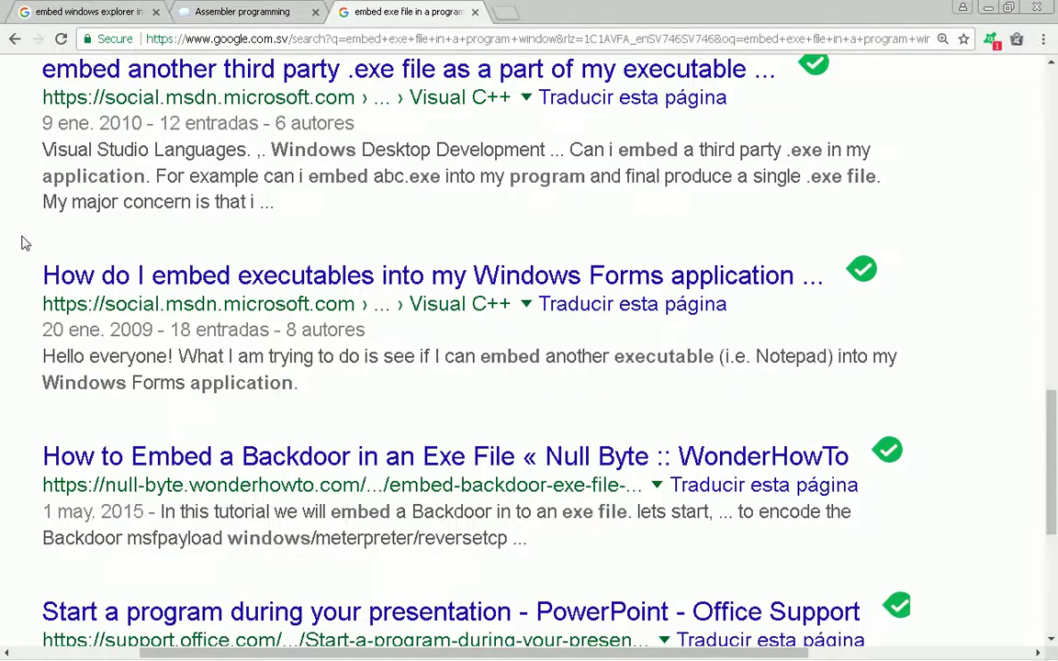
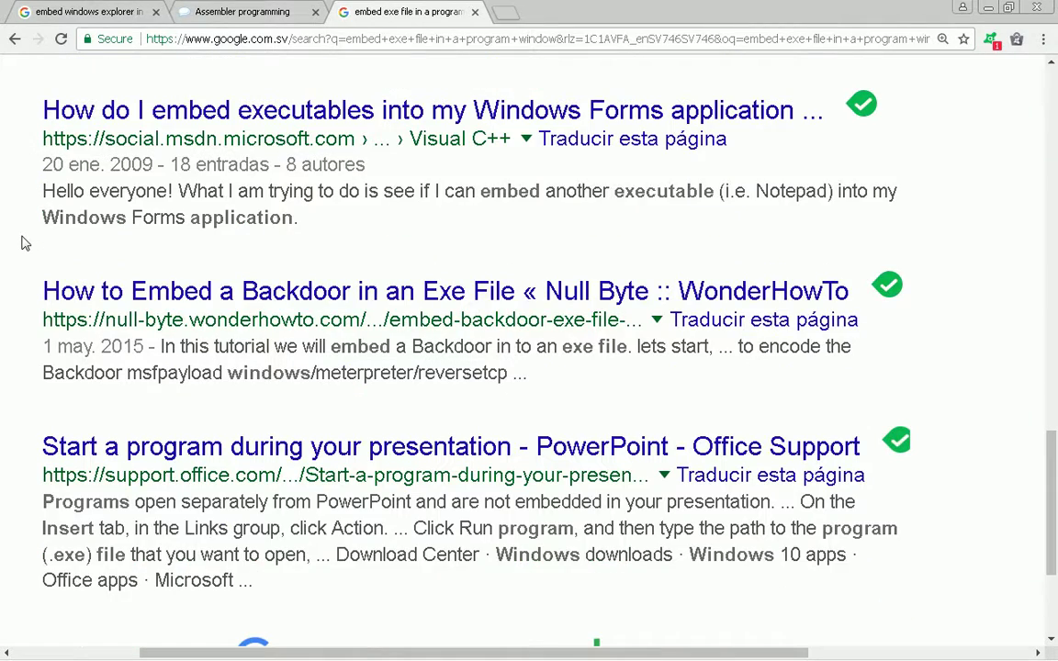
{"action": "scroll", "coordinate": [26, 244], "scroll_direction": "down", "scroll_amount": 3}
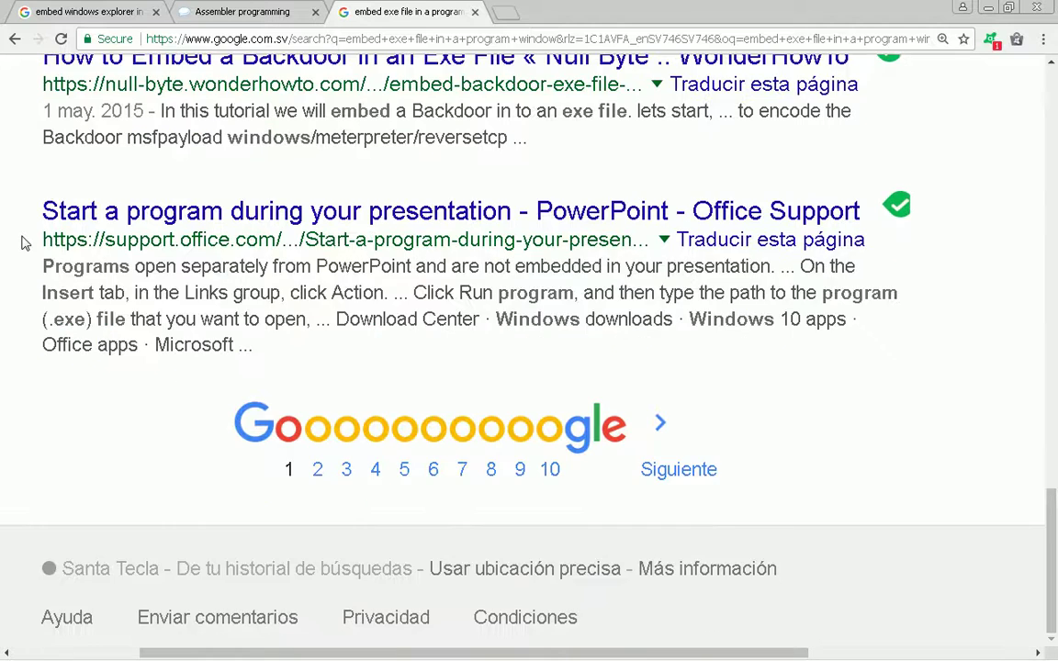
{"action": "scroll", "coordinate": [26, 244], "scroll_direction": "up", "scroll_amount": 1}
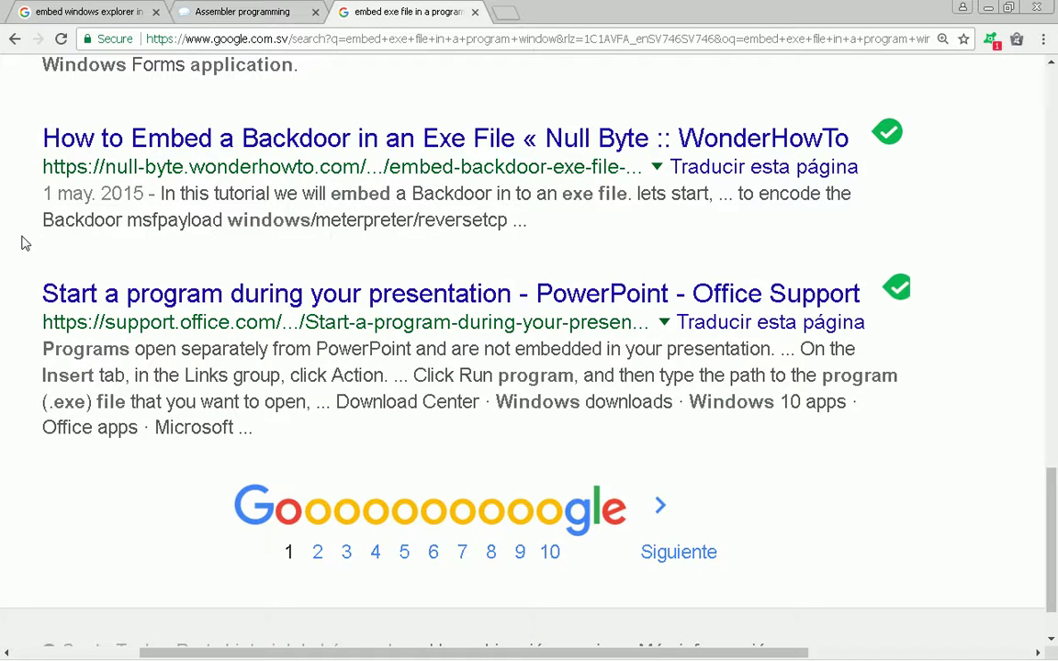
{"action": "scroll", "coordinate": [26, 243], "scroll_direction": "up", "scroll_amount": 10}
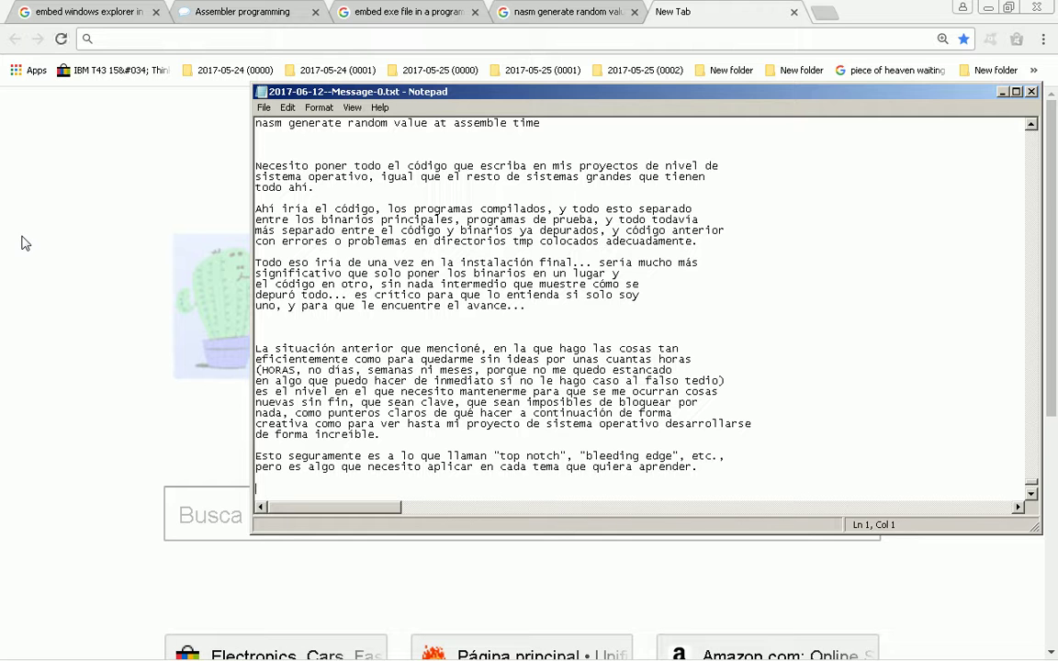
Highlight the note's closing paragraphs from "La situación anterior que mencioné" onward for reading, and return the cursor to the end.
{"action": "key", "text": "ctrl+End"}
{"action": "key", "text": "shift+Up"}
{"action": "key", "text": "shift+Up"}
{"action": "key", "text": "shift+Up"}
{"action": "key", "text": "shift+Up"}
{"action": "key", "text": "shift+Up"}
{"action": "key", "text": "shift+Up"}
{"action": "key", "text": "shift+Up"}
{"action": "key", "text": "shift+Up"}
{"action": "key", "text": "shift+Up"}
{"action": "key", "text": "shift+Up"}
{"action": "key", "text": "shift+Up"}
{"action": "key", "text": "shift+Up"}
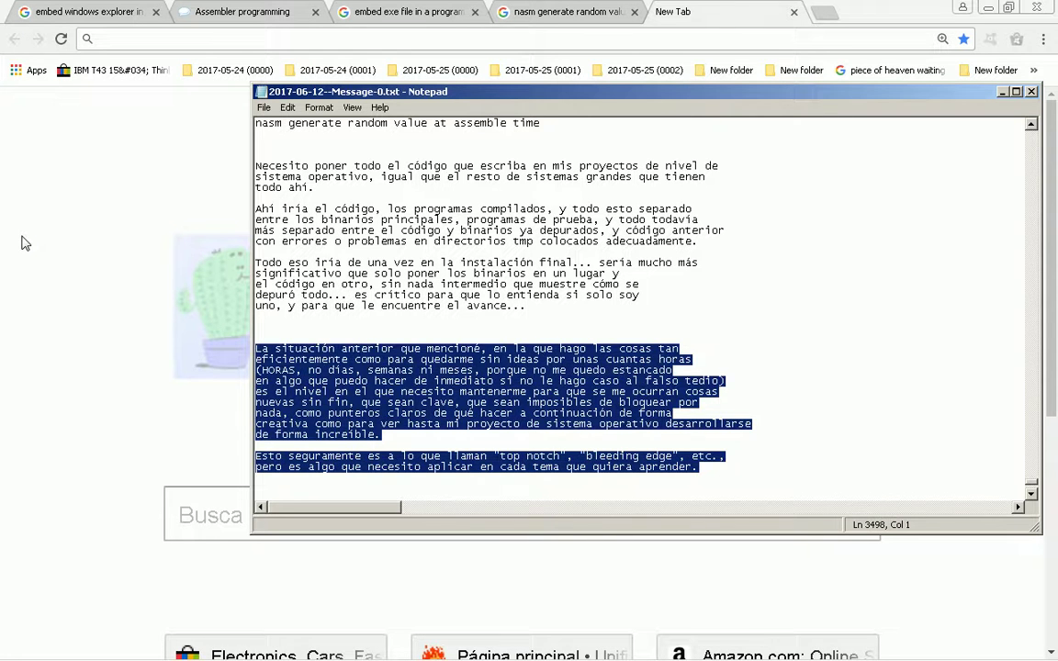
{"action": "key", "text": "ctrl+End"}
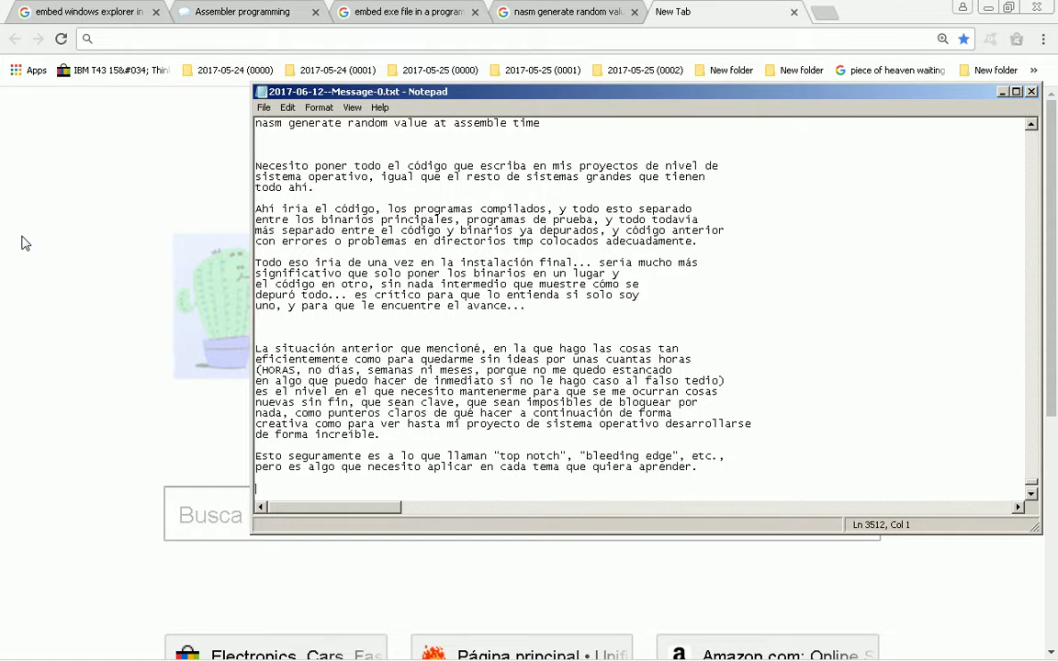
{"action": "key", "text": "Down"}
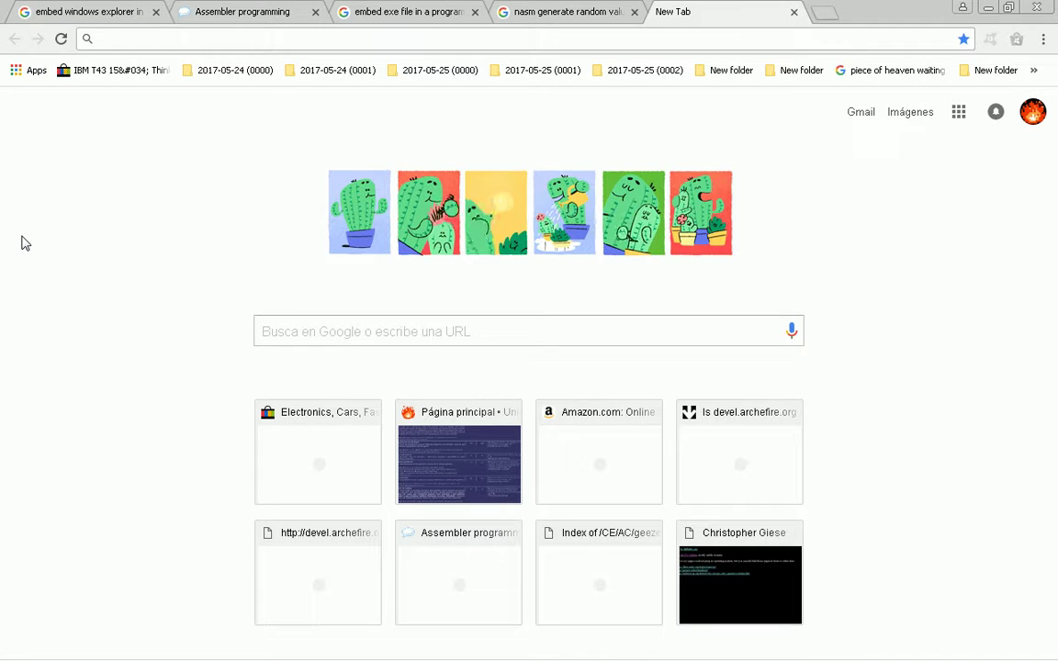
Enlarge the Google doodle on the new tab page to 500% and examine its cactus panels.
{"action": "key", "text": "ctrl+plus"}
{"action": "key", "text": "ctrl+plus"}
{"action": "key", "text": "ctrl+plus"}
{"action": "key", "text": "ctrl+plus"}
{"action": "key", "text": "ctrl+plus"}
{"action": "key", "text": "ctrl+plus"}
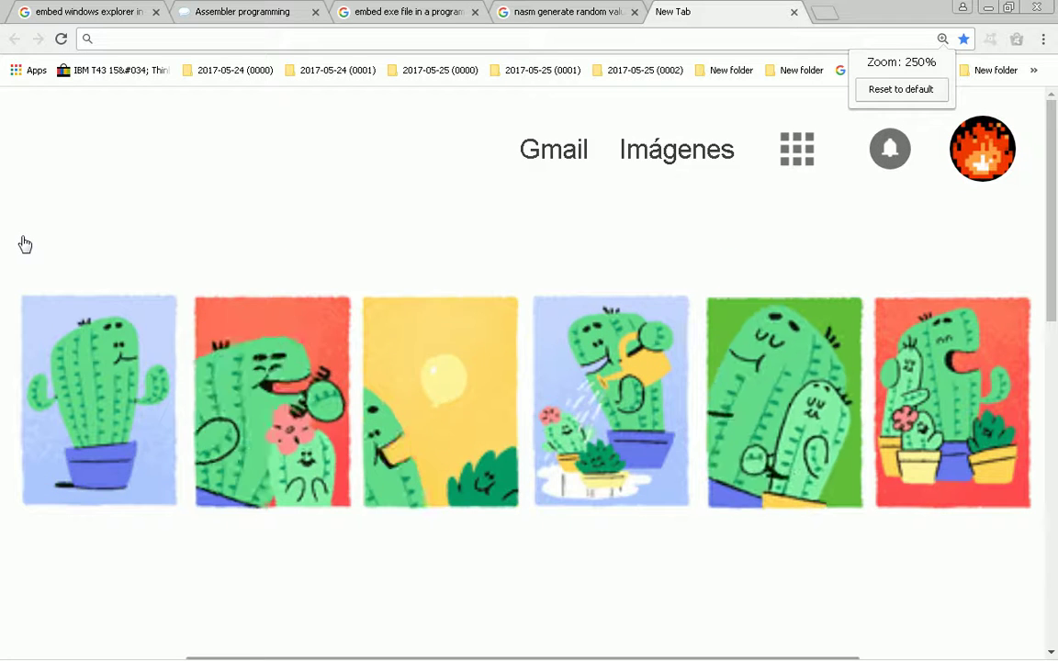
{"action": "key", "text": "ctrl+plus"}
{"action": "key", "text": "ctrl+plus"}
{"action": "scroll", "coordinate": [25, 244], "scroll_direction": "down", "scroll_amount": 3}
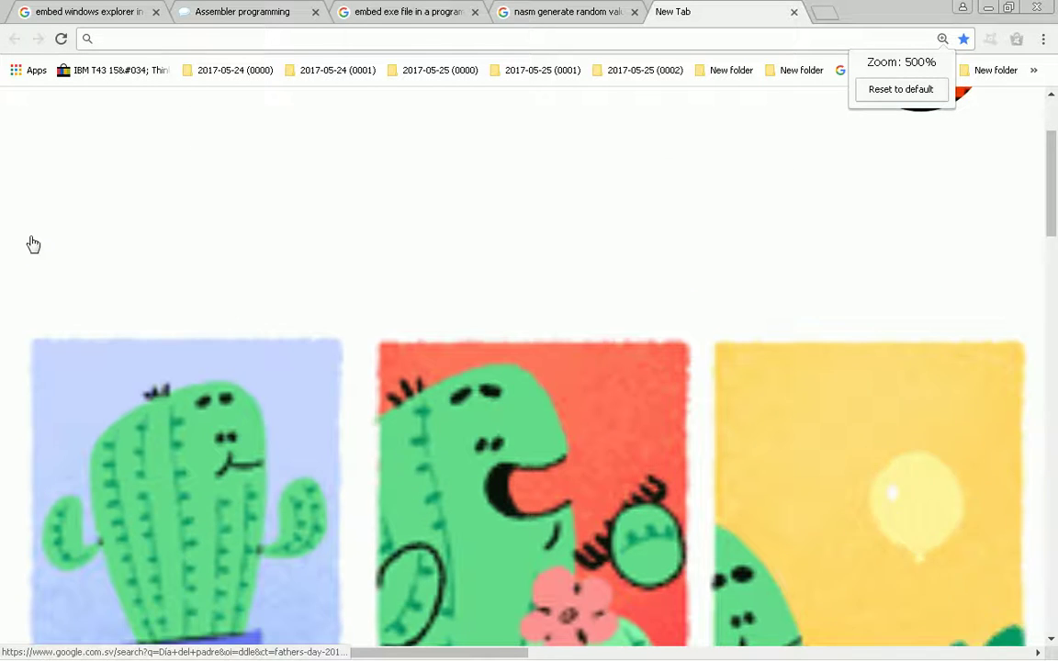
{"action": "scroll", "coordinate": [87, 243], "scroll_direction": "down", "scroll_amount": 1}
Open the cactus doodle image in its own tab, restore the original page's default zoom, and bring the image into view.
{"action": "right_click", "coordinate": [220, 293]}
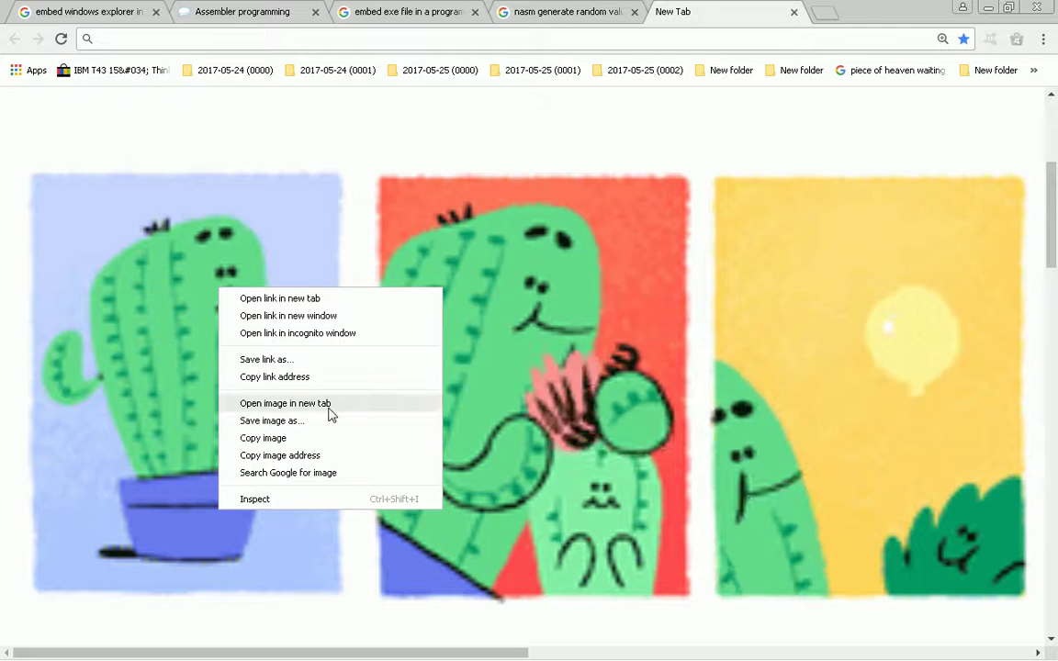
{"action": "left_click", "coordinate": [330, 405]}
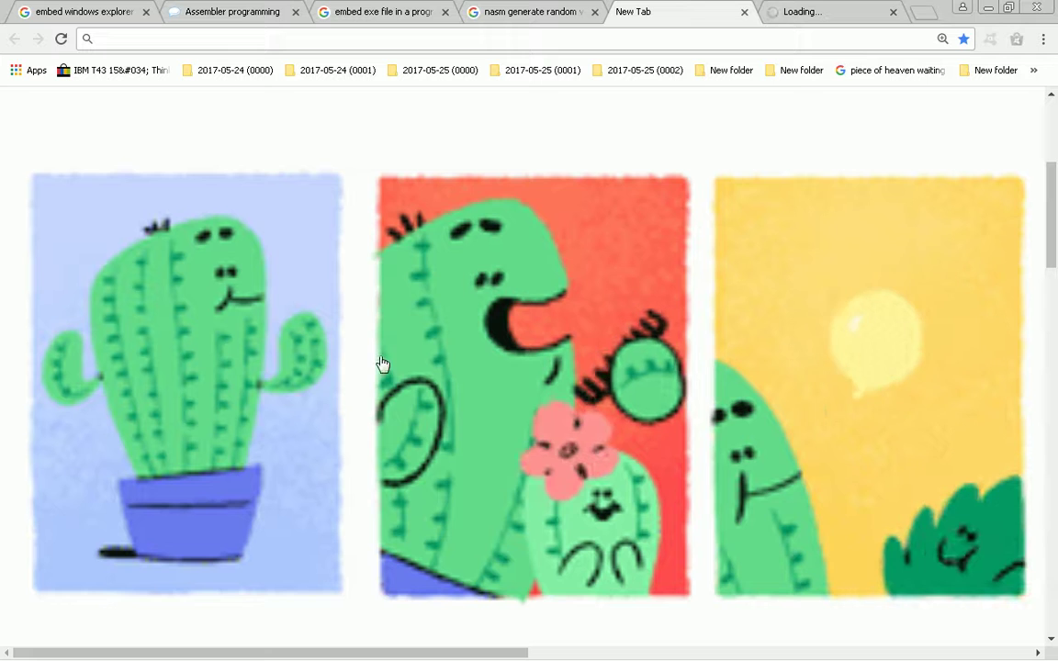
{"action": "key", "text": "ctrl+0"}
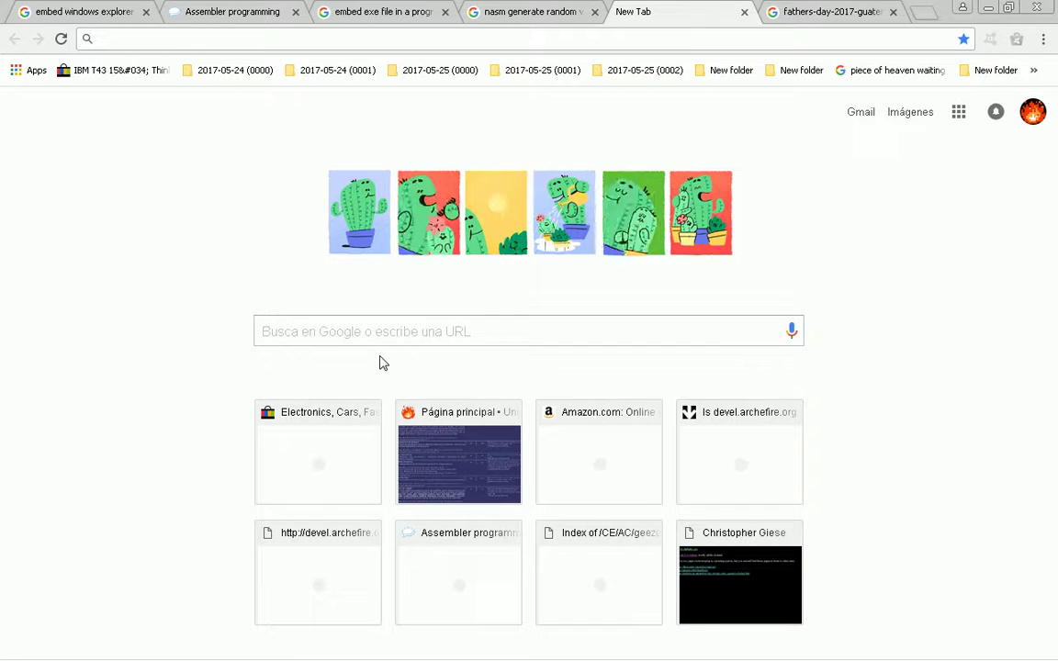
{"action": "key", "text": "ctrl+Tab"}
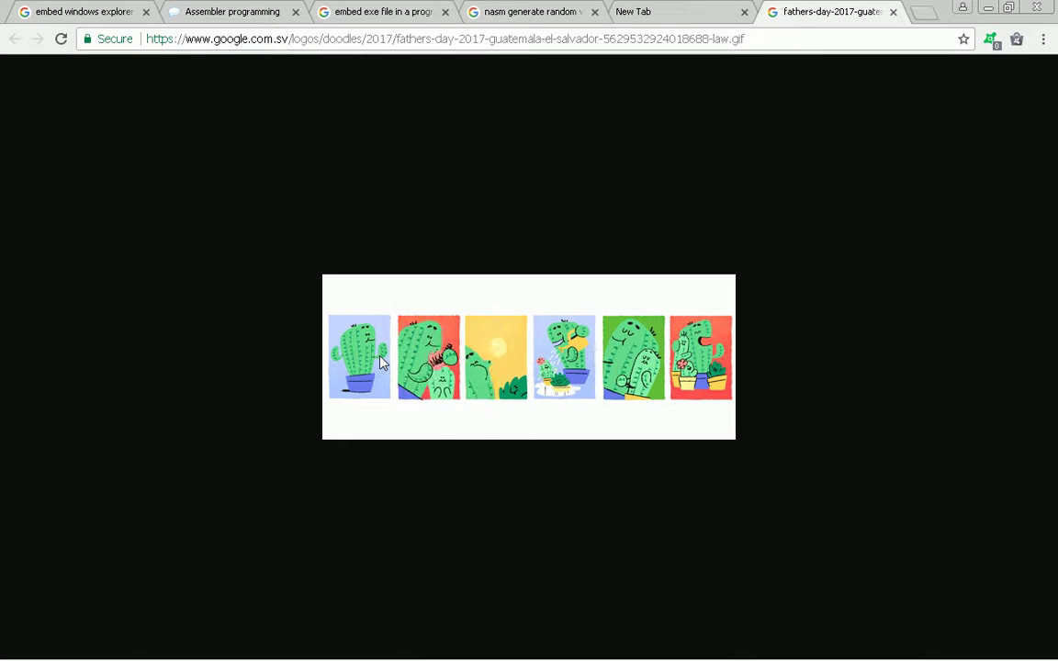
Save the Father's Day doodle as a GIF image on the _Terabytes[2] drive, keeping its suggested file name.
{"action": "key", "text": "ctrl+s"}
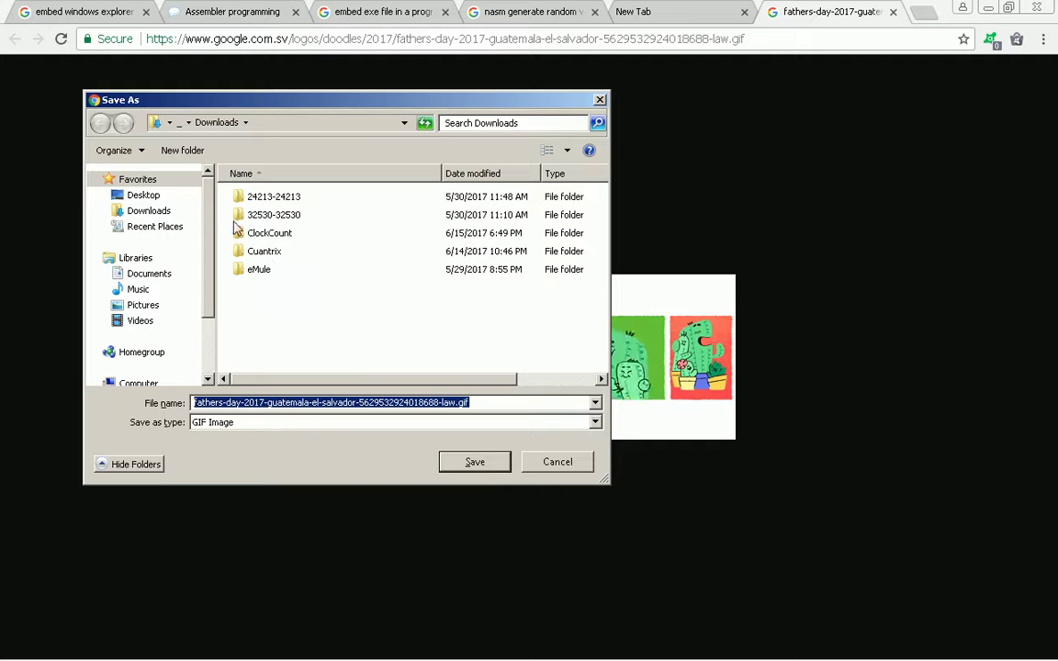
{"action": "left_click", "coordinate": [129, 198]}
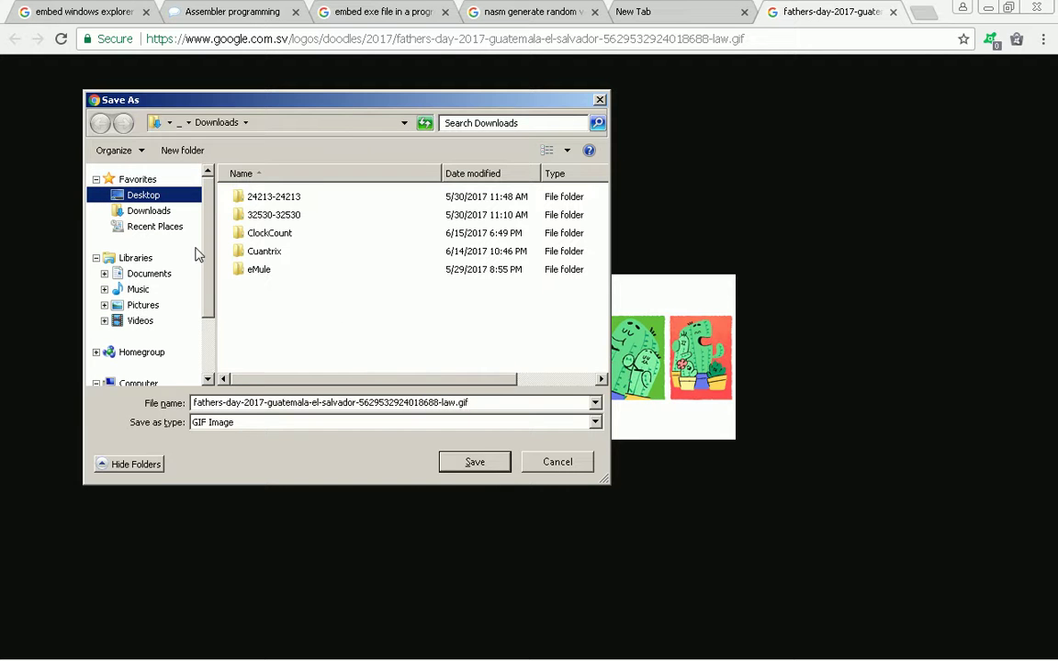
{"action": "scroll", "coordinate": [193, 307], "scroll_direction": "down", "scroll_amount": 2}
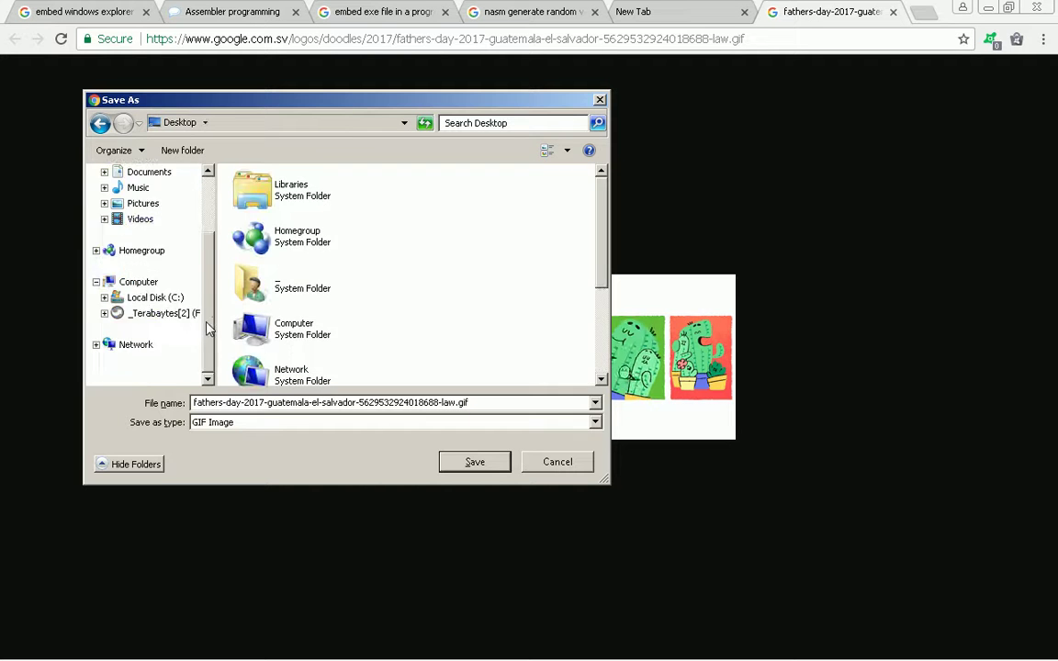
{"action": "left_click", "coordinate": [161, 314]}
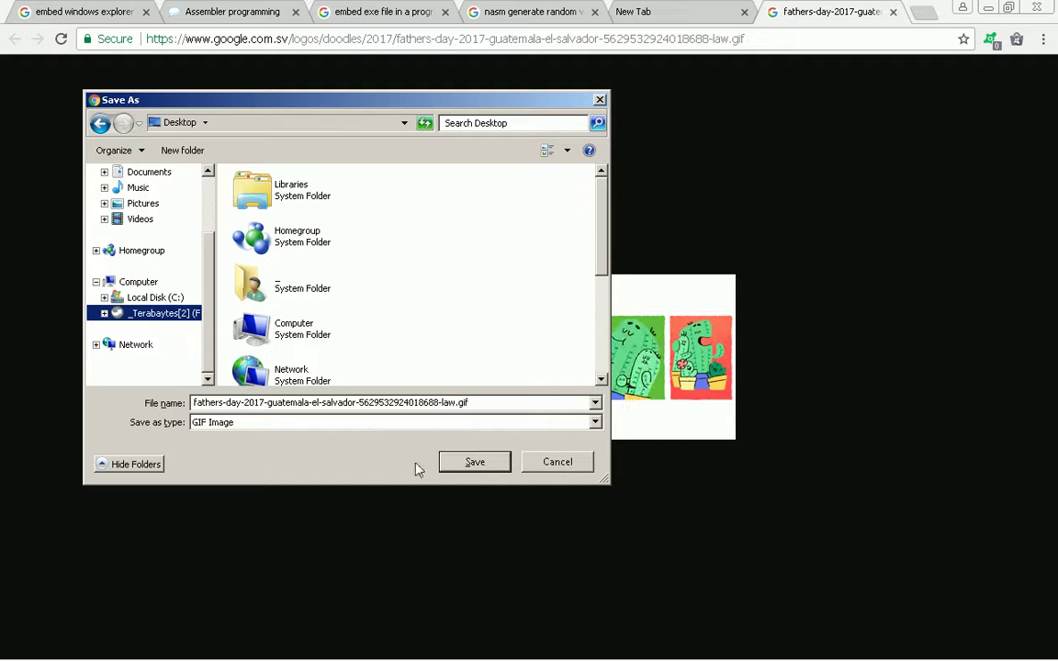
{"action": "left_click", "coordinate": [472, 463]}
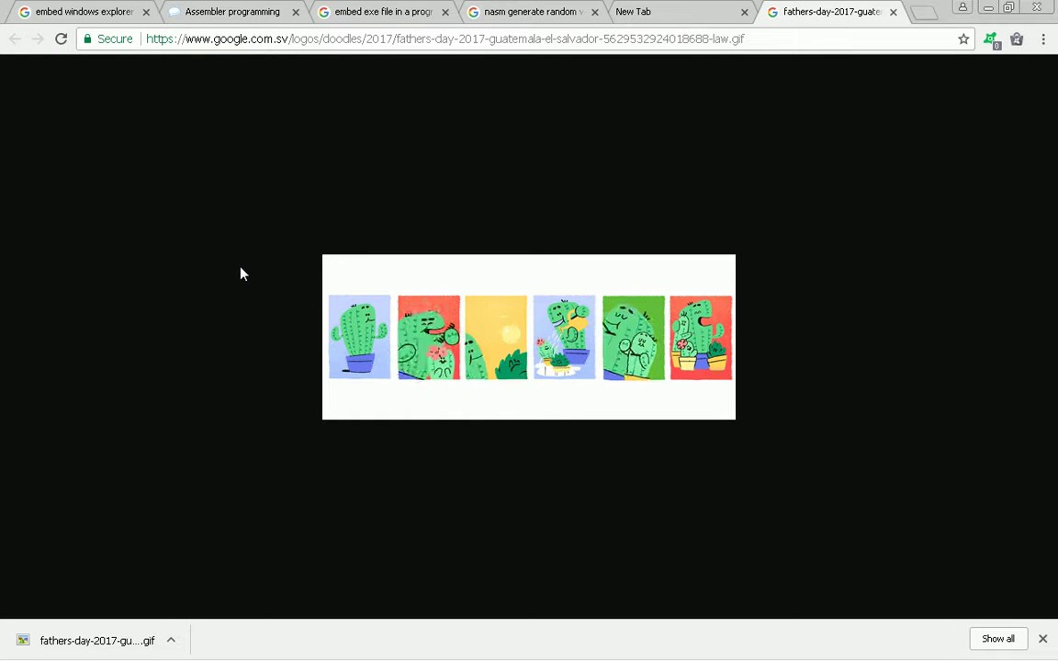
Return to the open Assembler programming page at jlp.freeservers.com/files/.
{"action": "key", "text": "ctrl+shift+Tab"}
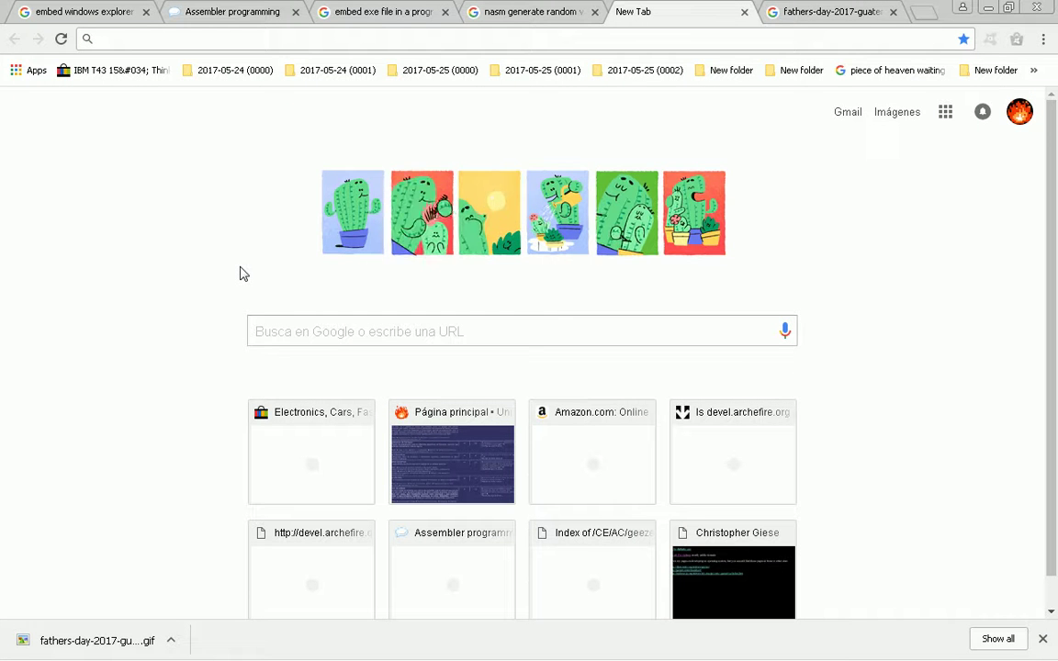
{"action": "key", "text": "ctrl+shift+Tab"}
{"action": "key", "text": "ctrl+shift+Tab"}
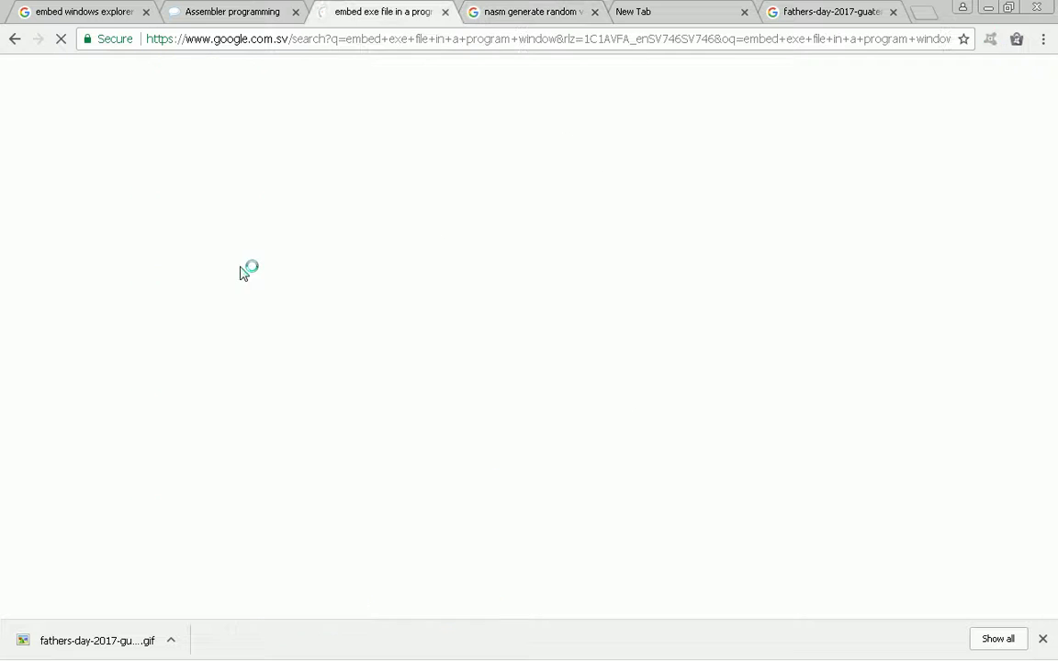
{"action": "key", "text": "ctrl+shift+Tab"}
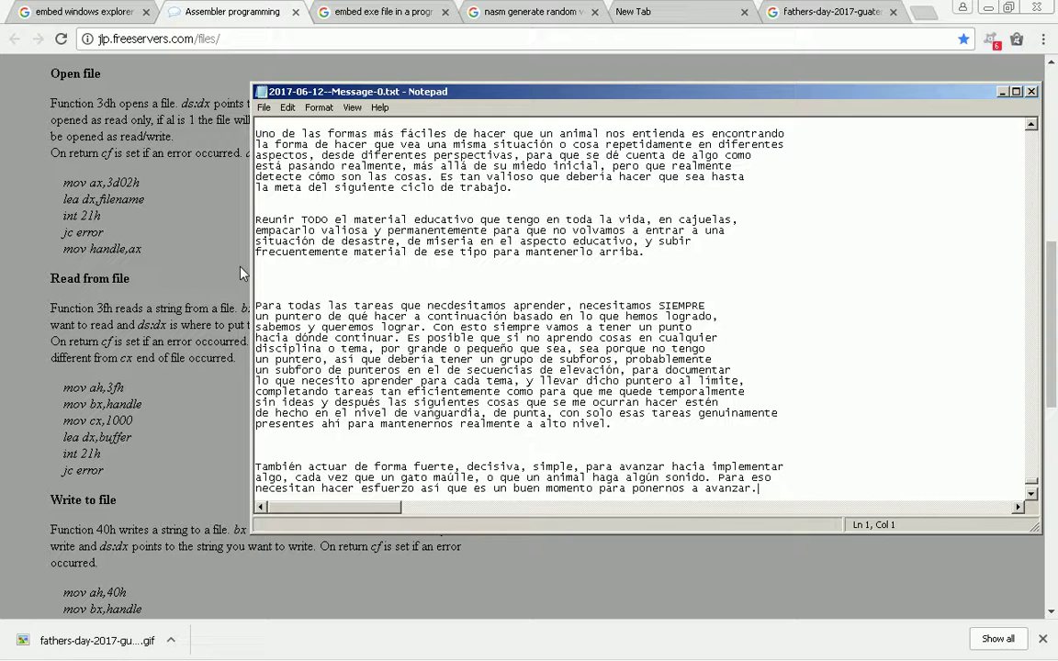
Add a note at the end of Message-0.txt beginning "Tratar de navegar por defecto con Tor Browser como Firefo".
{"action": "key", "text": "ctrl+End"}
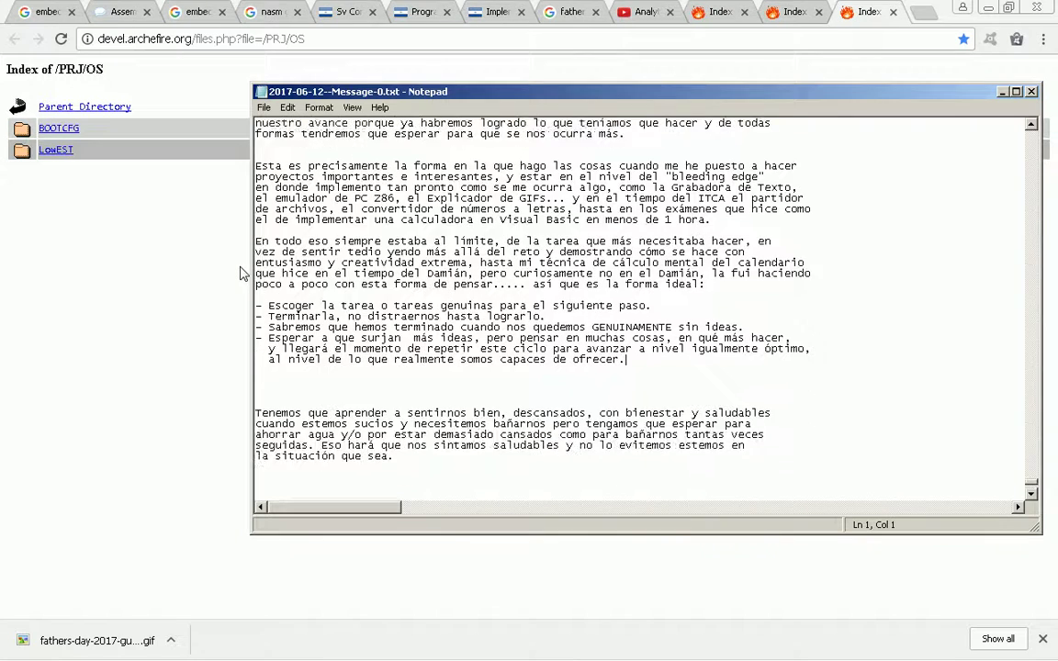
{"action": "key", "text": "ctrl+End"}
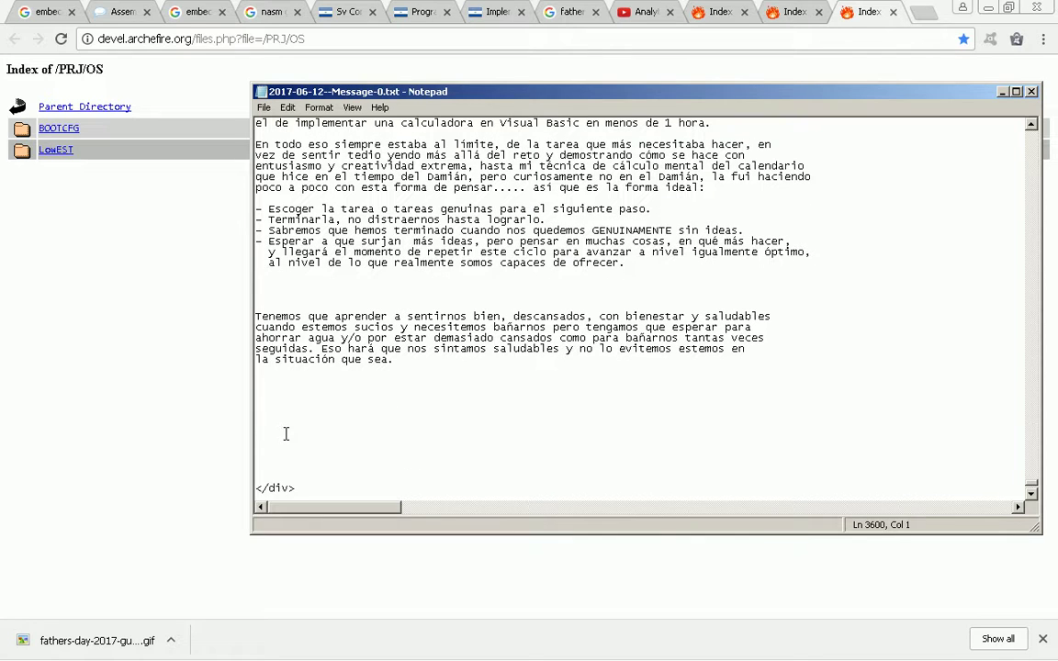
{"action": "type", "text": "Tratar de navegar por defecto con "}
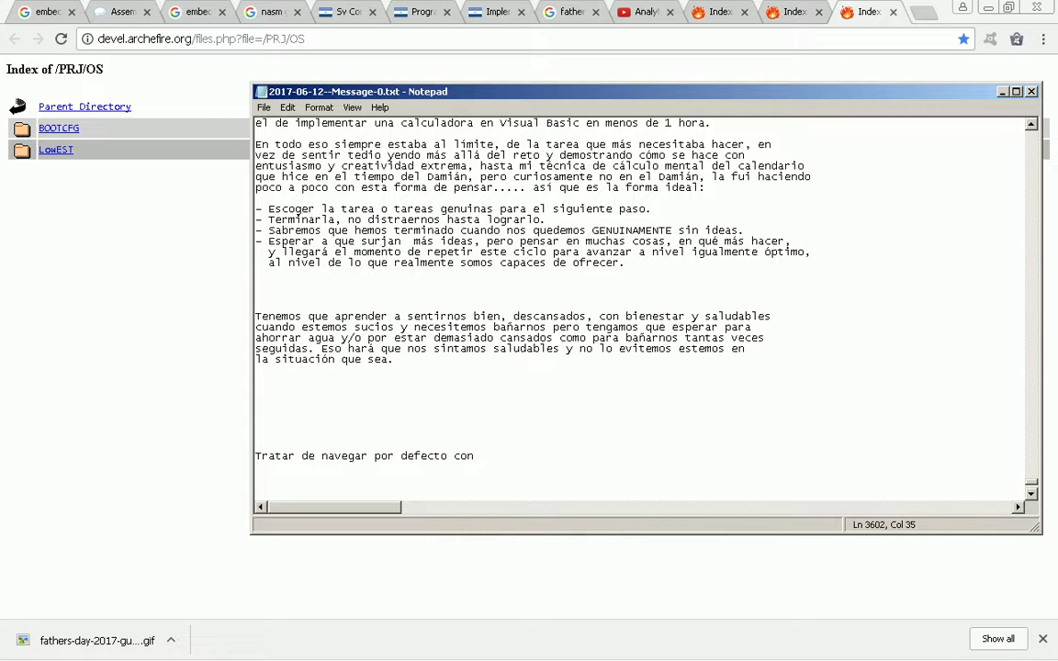
{"action": "type", "text": "Tor Browser como Firefo"}
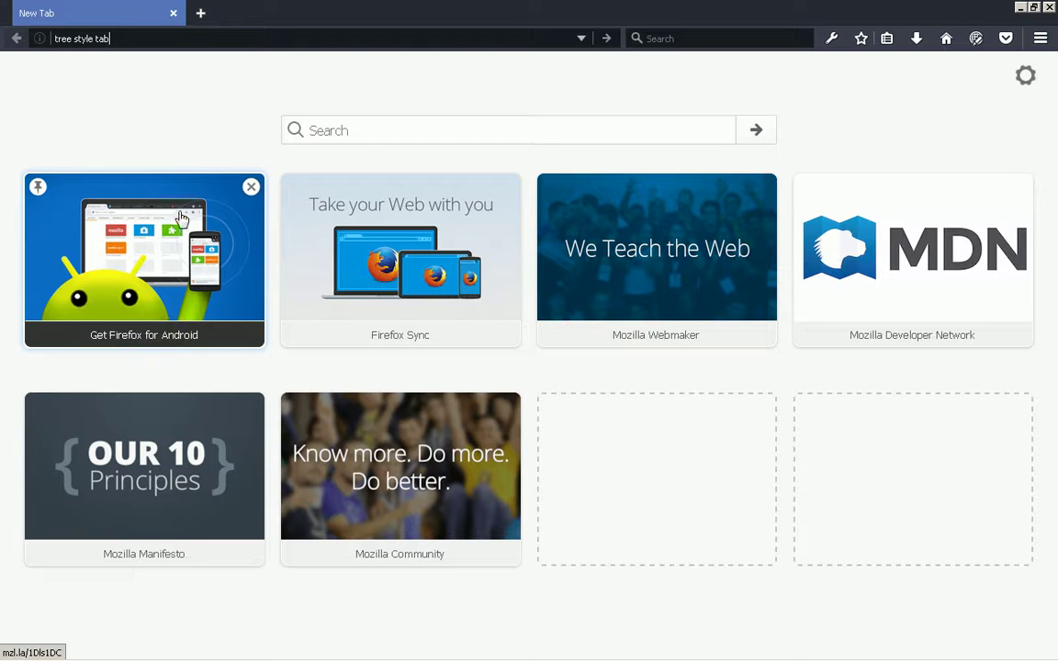
Run the web search for "tree style tab" in Firefox Developer Edition, and switch to the end of the Message-0.txt note.
{"action": "key", "text": "Return"}
{"action": "key", "text": "alt+Tab"}
{"action": "key", "text": "alt+Tab"}
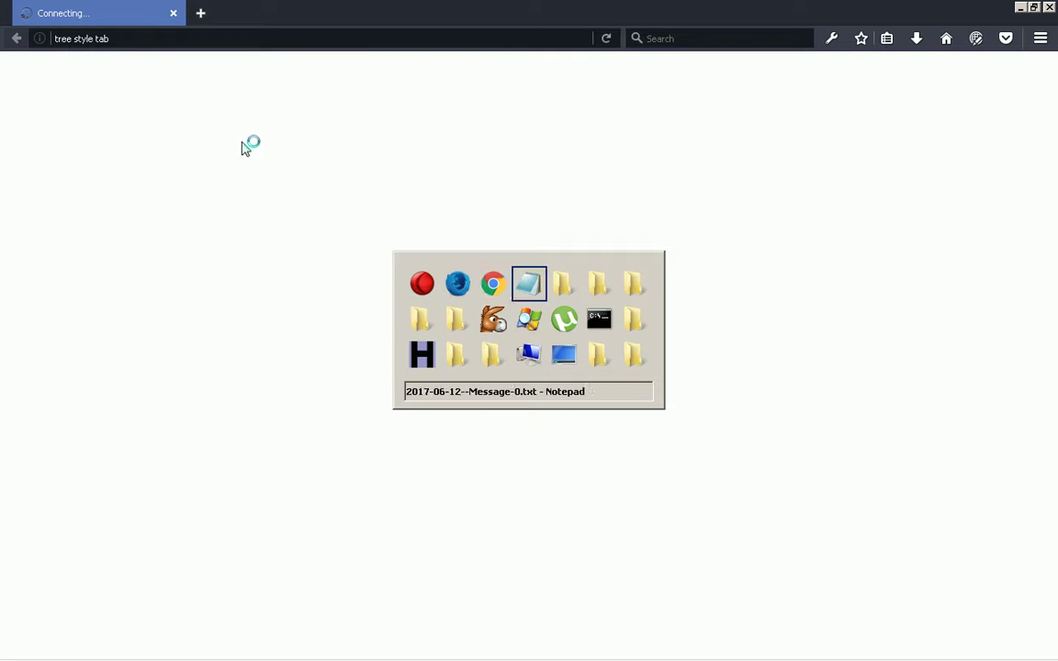
{"action": "key", "text": "Down"}
{"action": "key", "text": "Down"}
{"action": "key", "text": "Down"}
{"action": "key", "text": "Down"}
{"action": "key", "text": "Down"}
{"action": "key", "text": "Down"}
{"action": "key", "text": "Down"}
{"action": "key", "text": "Down"}
{"action": "key", "text": "Down"}
{"action": "key", "text": "Down"}
{"action": "key", "text": "Down"}
{"action": "key", "text": "Down"}
{"action": "key", "text": "Down"}
{"action": "key", "text": "Down"}
{"action": "key", "text": "Down"}
{"action": "key", "text": "Down"}
{"action": "key", "text": "Down"}
{"action": "key", "text": "Down"}
{"action": "key", "text": "Down"}
{"action": "key", "text": "Down"}
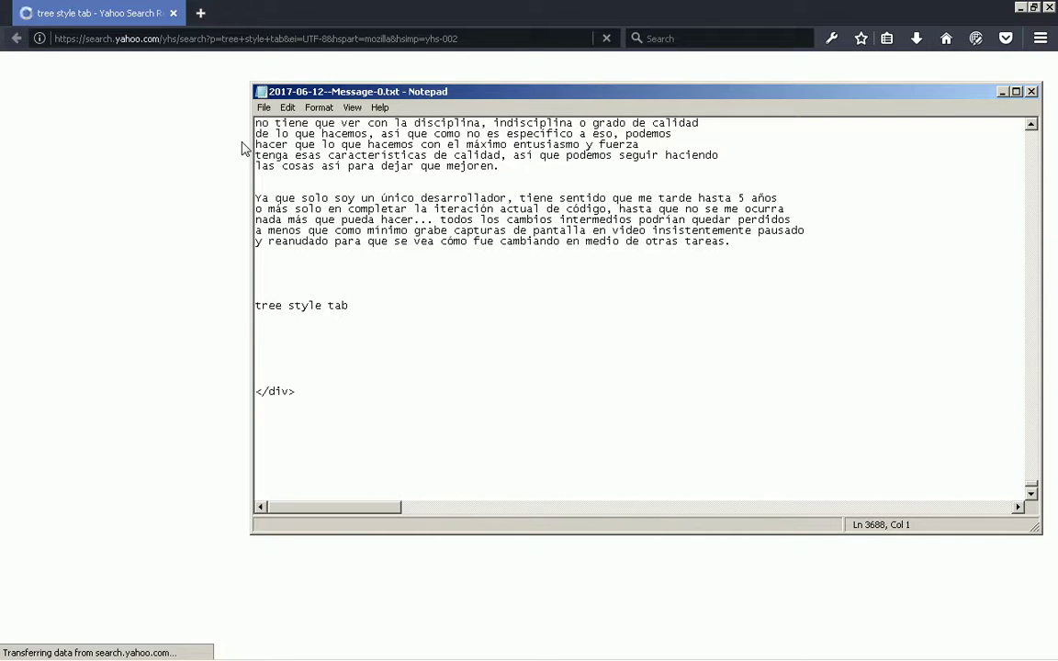
Switch back to Firefox Developer Edition and open the Tree Style Tab add-on page from the search results.
{"action": "left_click", "coordinate": [244, 149]}
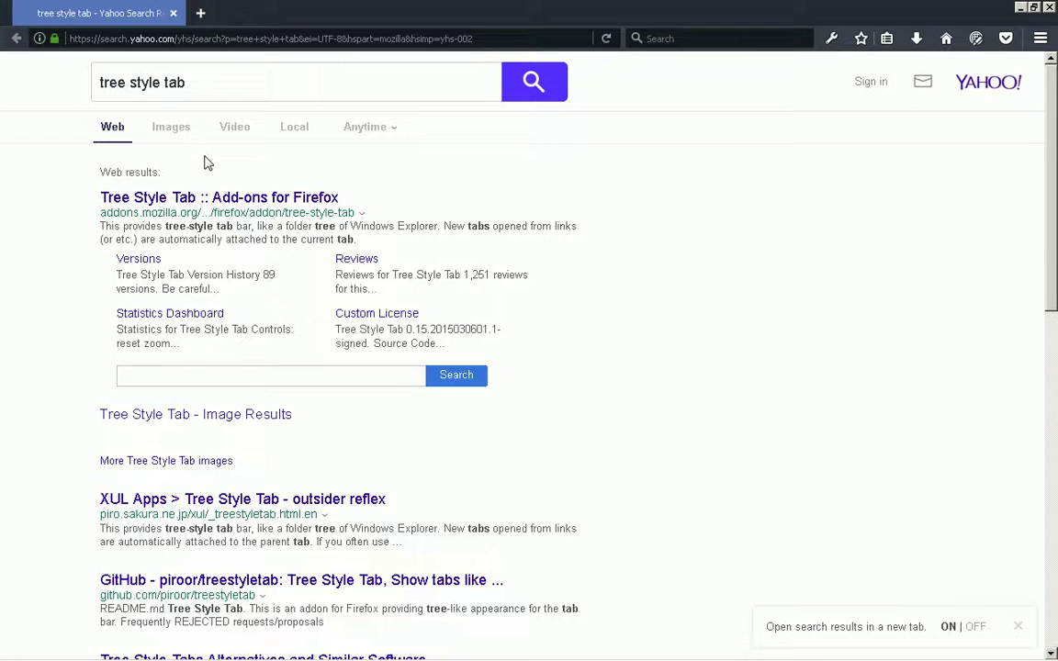
{"action": "left_click", "coordinate": [229, 198]}
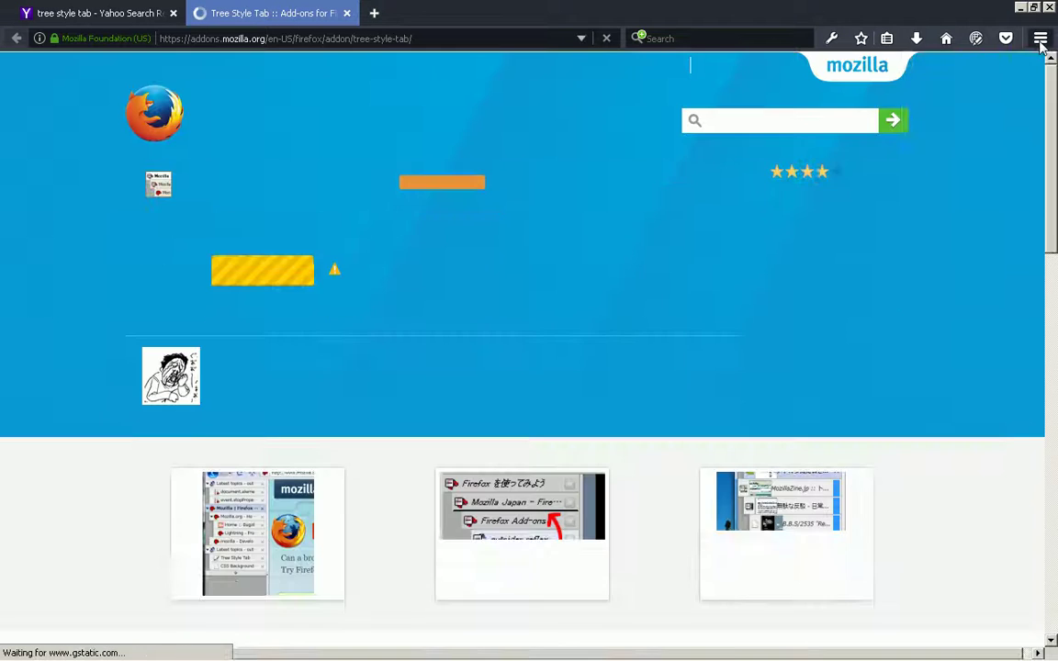
{"action": "left_click", "coordinate": [1040, 37]}
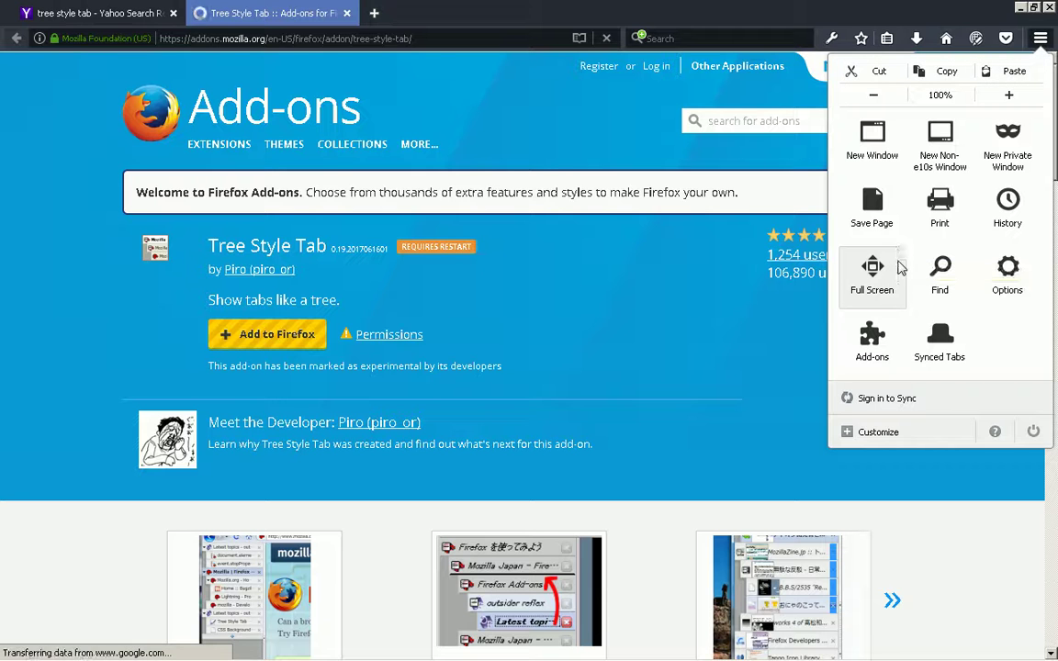
Open about:config in a new tab and accept the risk warning.
{"action": "key", "text": "ctrl+t"}
{"action": "type", "text": "about:config"}
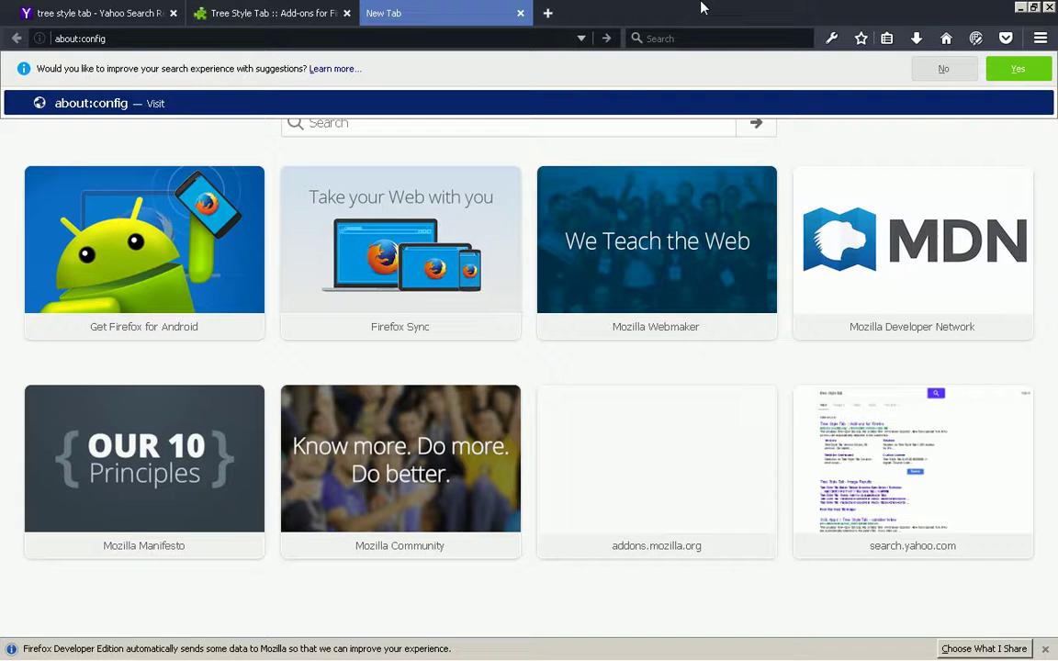
{"action": "key", "text": "Return"}
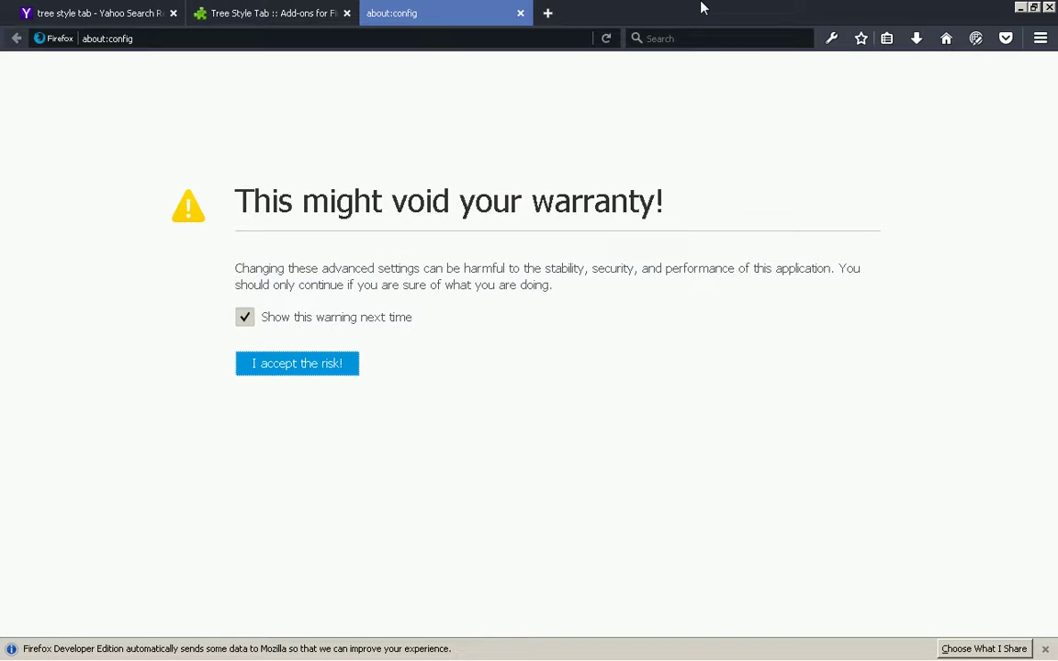
{"action": "left_click", "coordinate": [832, 39]}
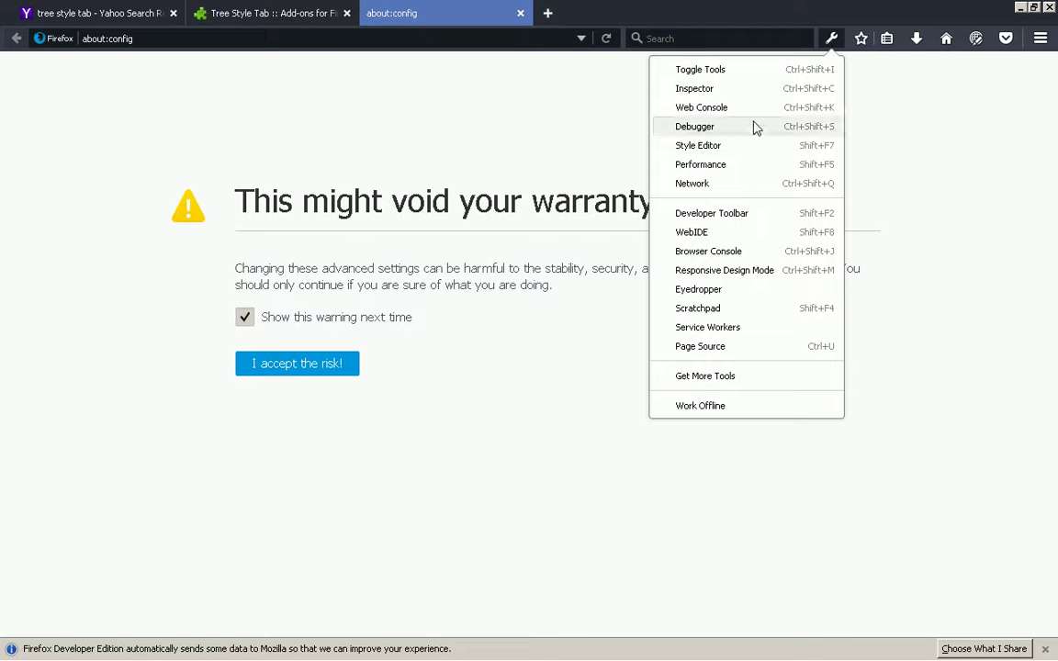
{"action": "left_click", "coordinate": [597, 141]}
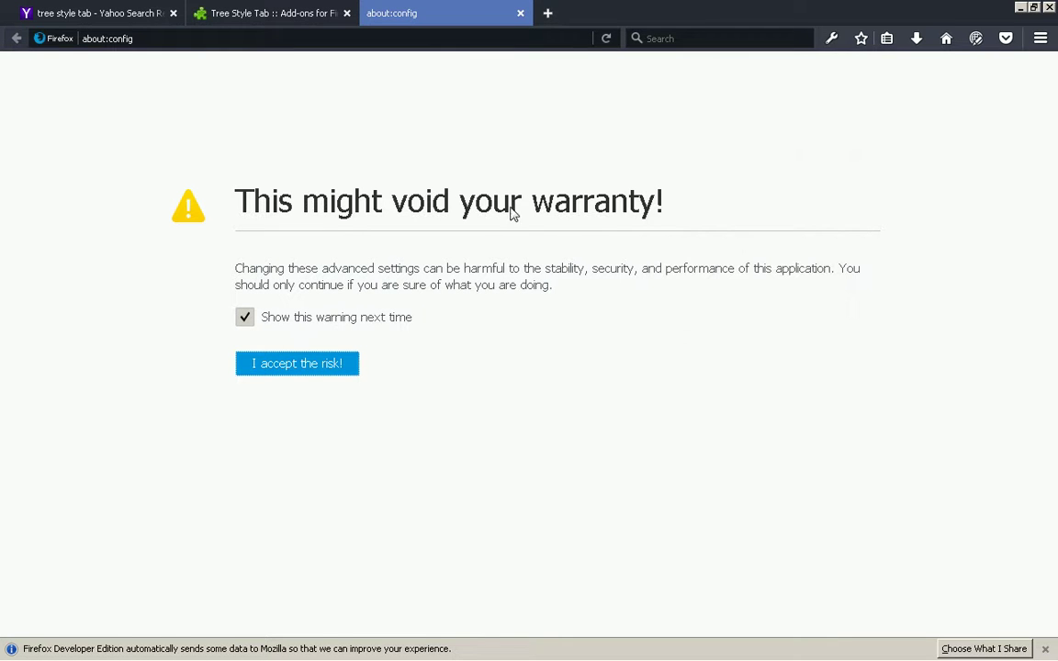
{"action": "left_click", "coordinate": [333, 371]}
Open the browser's options page at about:preferences in a new tab.
{"action": "key", "text": "ctrl+t"}
{"action": "type", "text": "about:pref"}
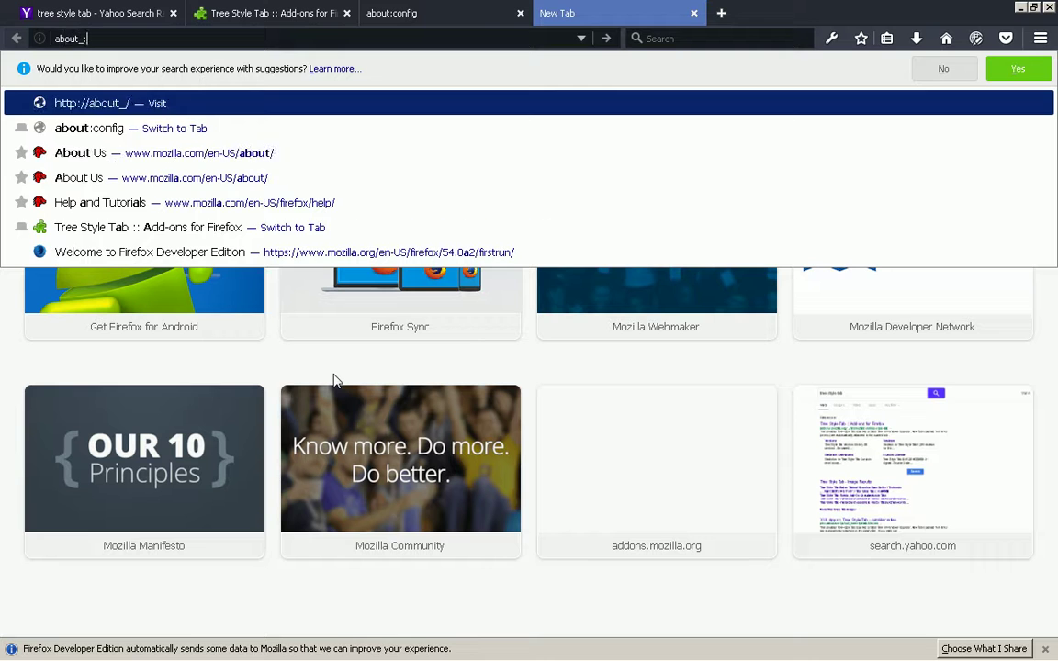
{"action": "type", "text": "erencesw"}
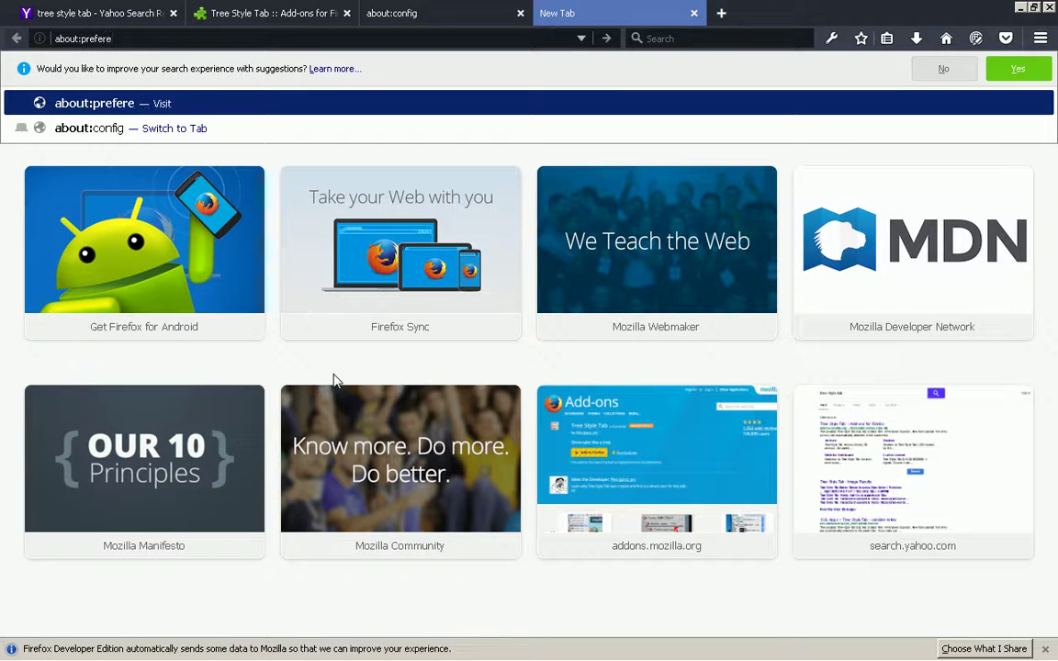
{"action": "key", "text": "Return"}
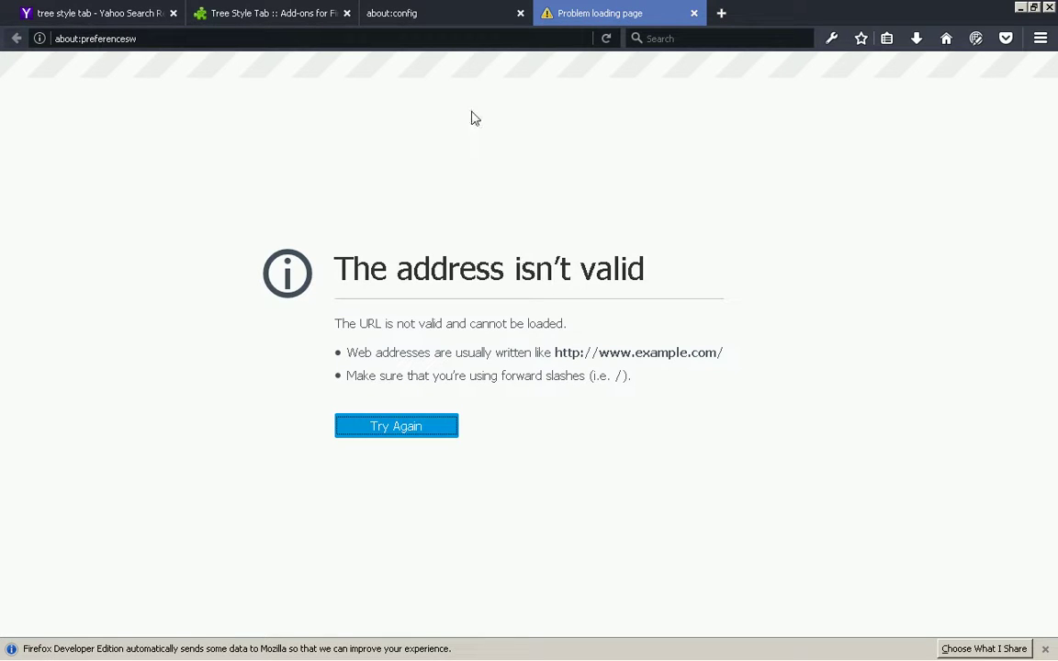
{"action": "left_click", "coordinate": [472, 37]}
{"action": "key", "text": "End"}
{"action": "key", "text": "BackSpace"}
{"action": "key", "text": "Return"}
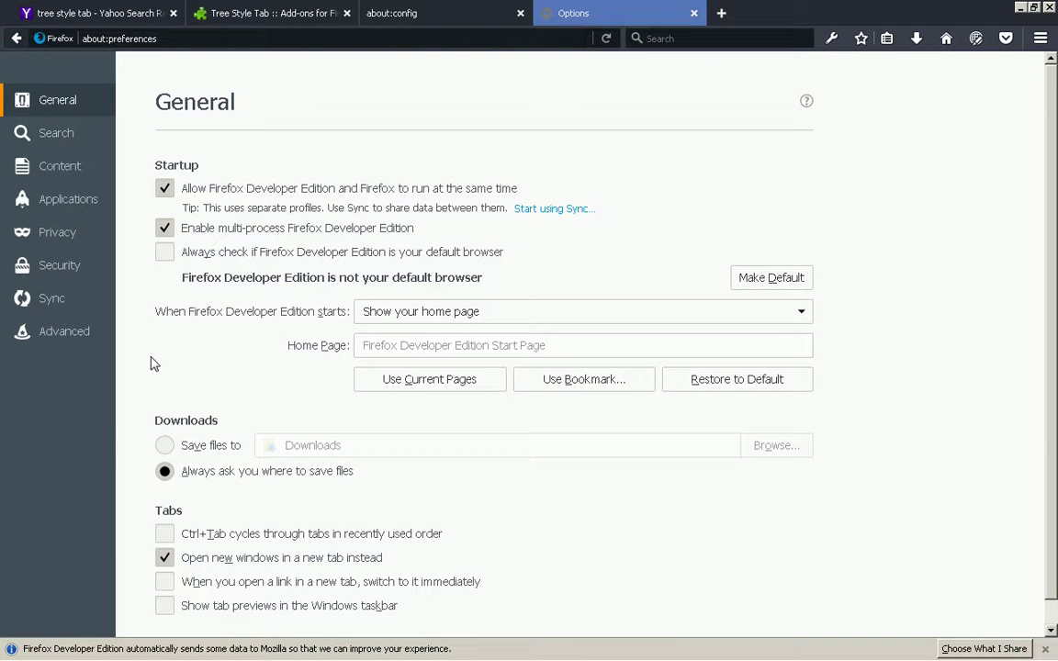
Set the default search engine to Google in the search preferences.
{"action": "left_click", "coordinate": [46, 142]}
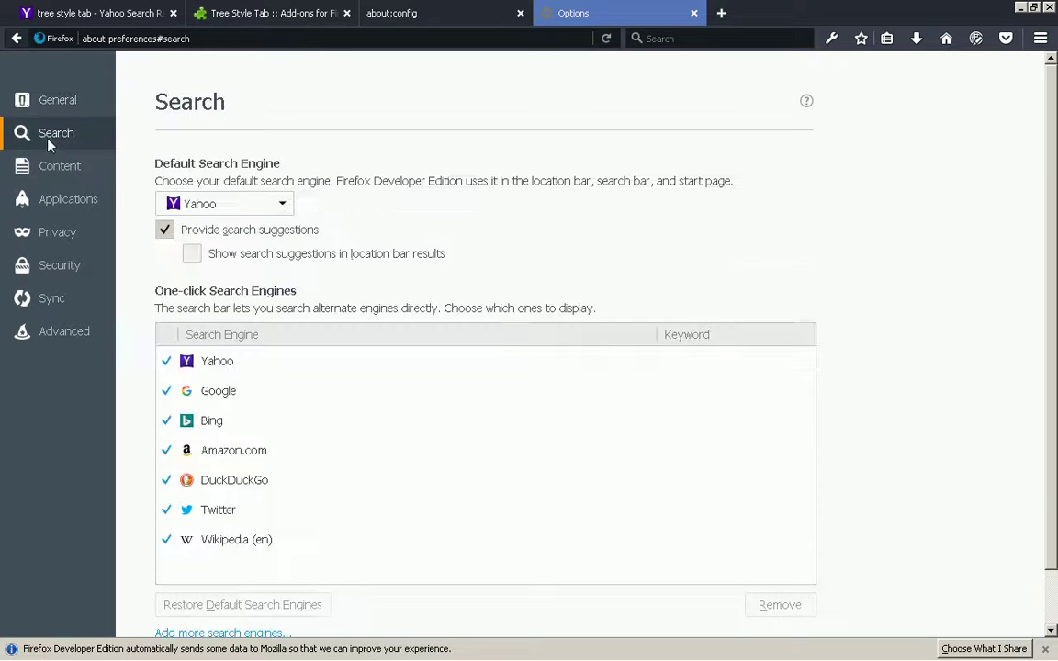
{"action": "left_click", "coordinate": [207, 204]}
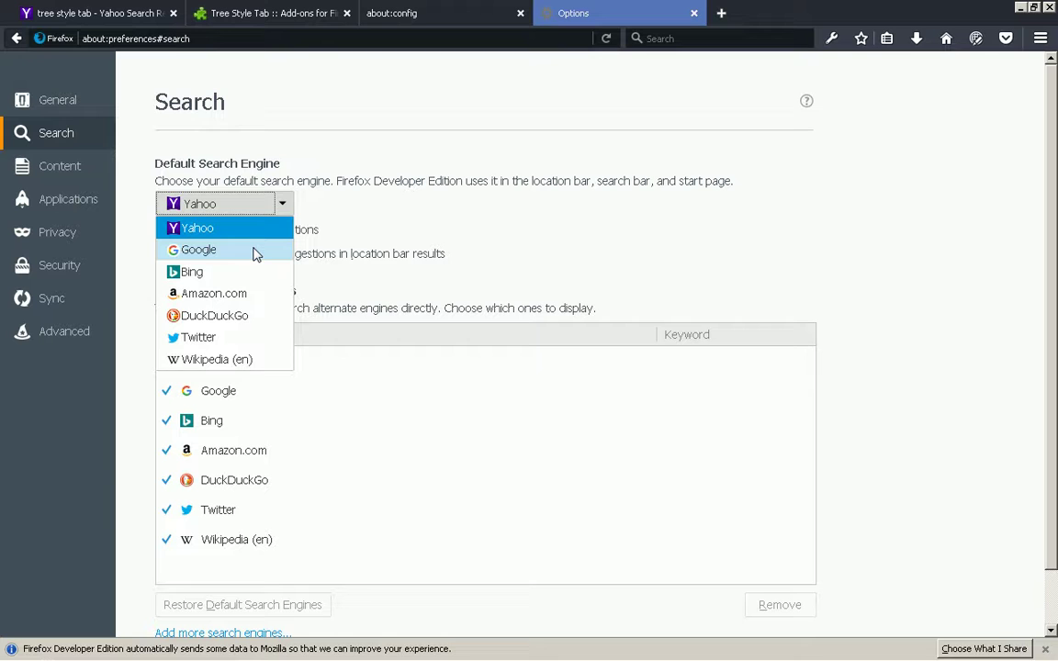
{"action": "left_click", "coordinate": [257, 255]}
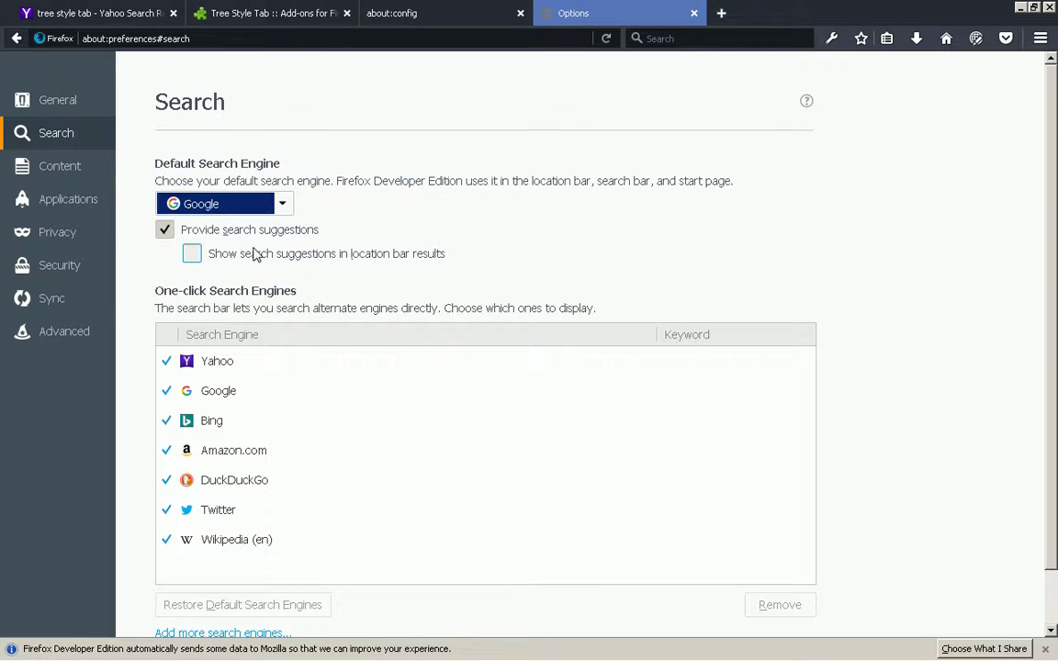
Search Google for "how to search engine" and "howto search engine" from the address bar, each in its own new tab.
{"action": "key", "text": "ctrl+t"}
{"action": "type", "text": "how t"}
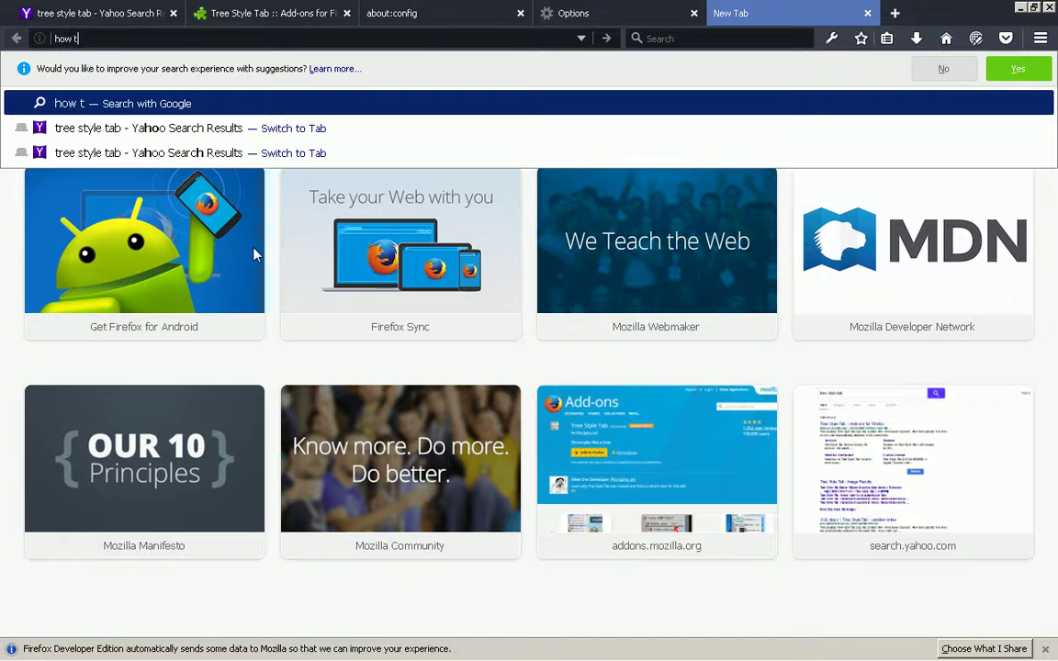
{"action": "type", "text": "o search engine"}
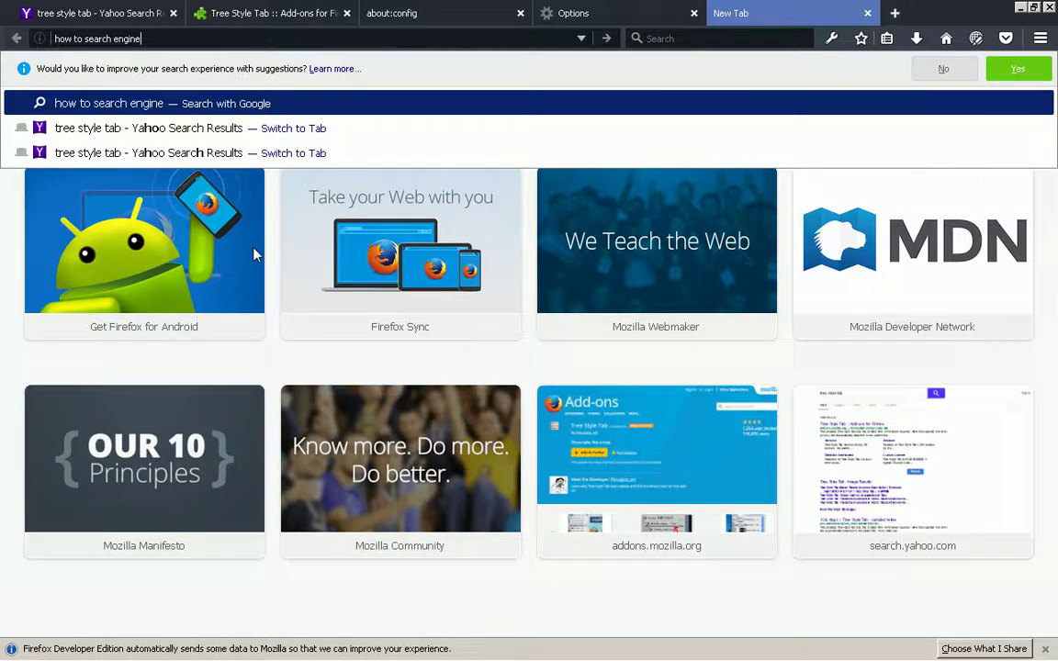
{"action": "key", "text": "Return"}
{"action": "key", "text": "ctrl+t"}
{"action": "type", "text": "howto search en"}
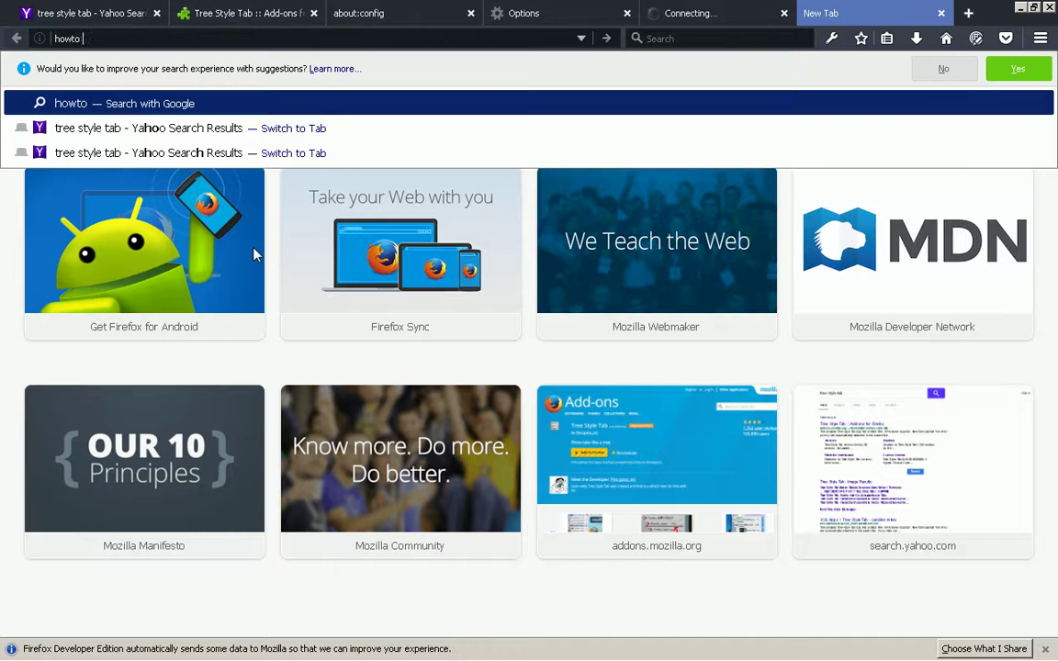
{"action": "key", "text": "Return"}
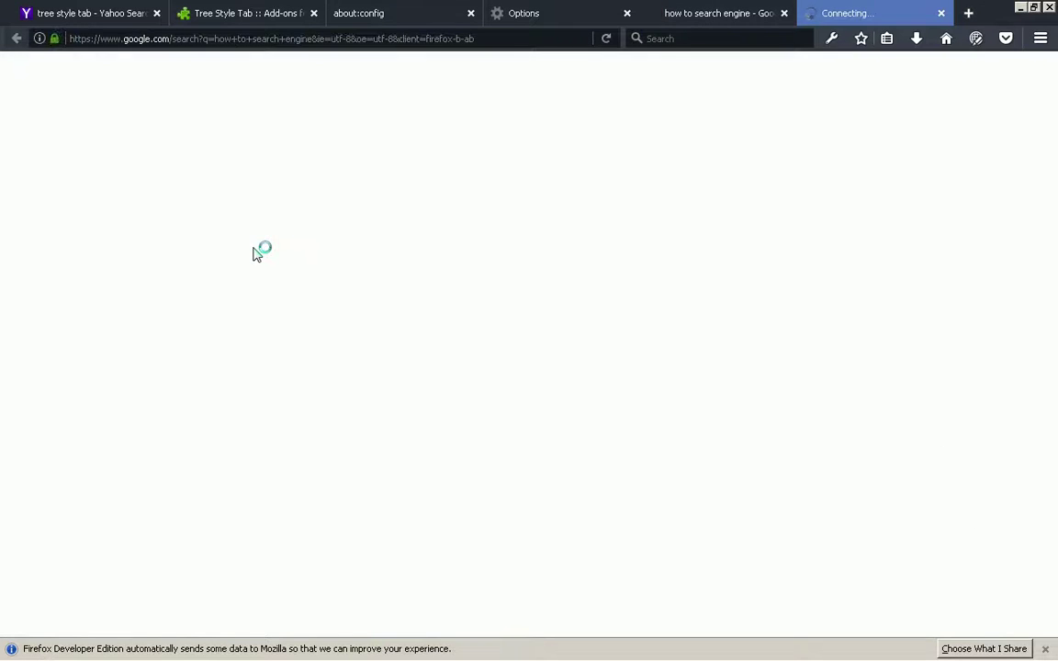
Compare the Google results pages for "how to search engine" and "howto search engine".
{"action": "key", "text": "ctrl+Page_Up"}
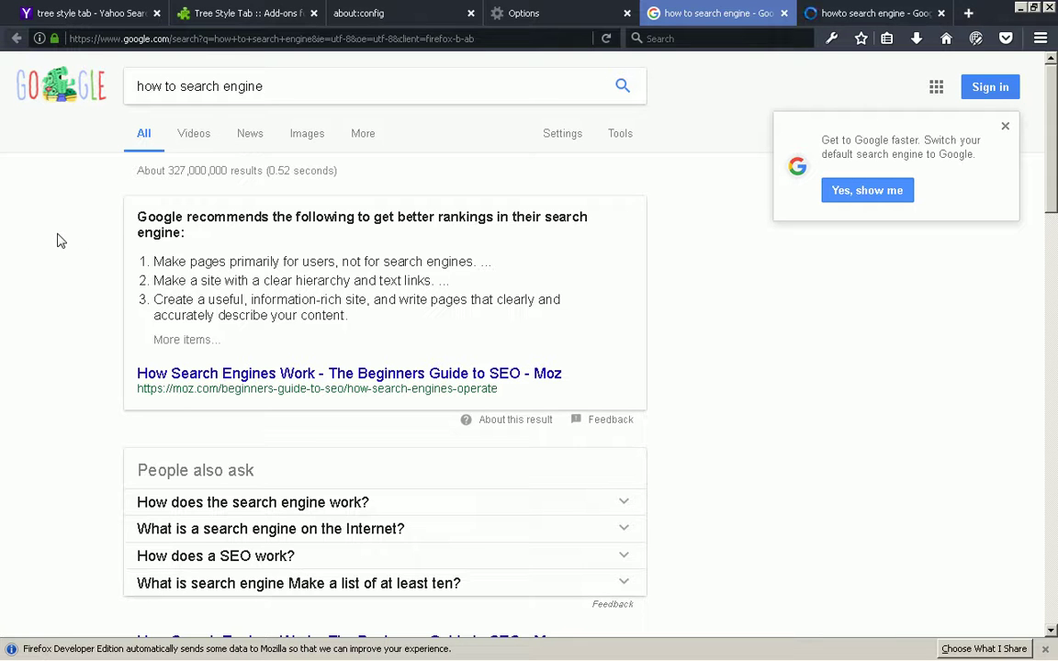
{"action": "key", "text": "ctrl+Tab"}
{"action": "key", "text": "ctrl+shift+Tab"}
{"action": "key", "text": "ctrl+Tab"}
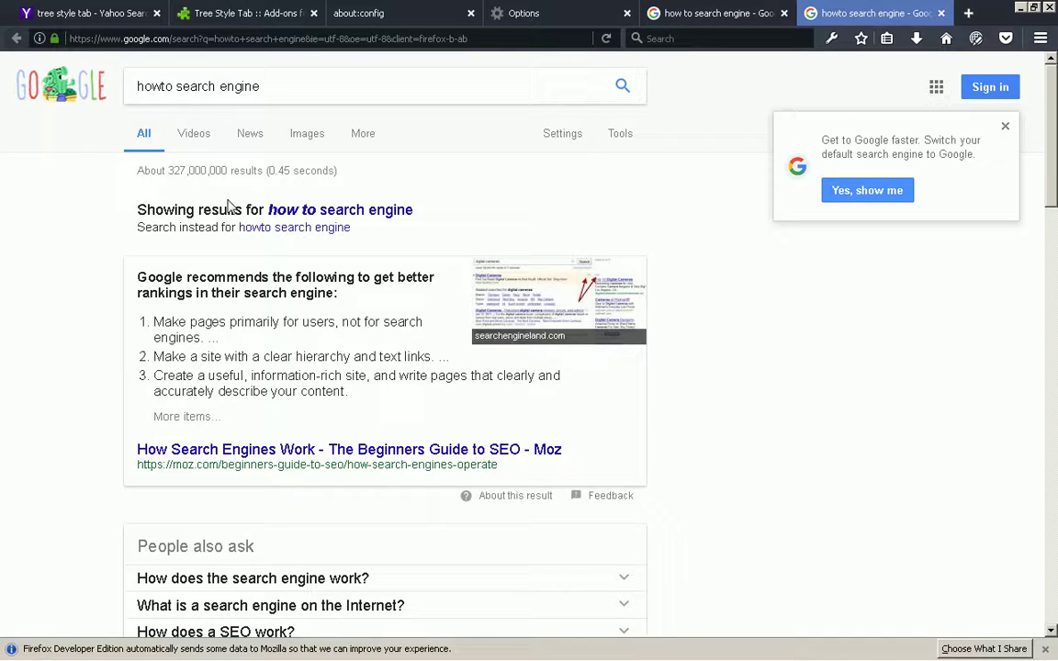
Return to the browser options and enable always checking if Firefox Developer Edition is the default browser in the General settings.
{"action": "key", "text": "ctrl+shift+Tab"}
{"action": "key", "text": "ctrl+shift+Tab"}
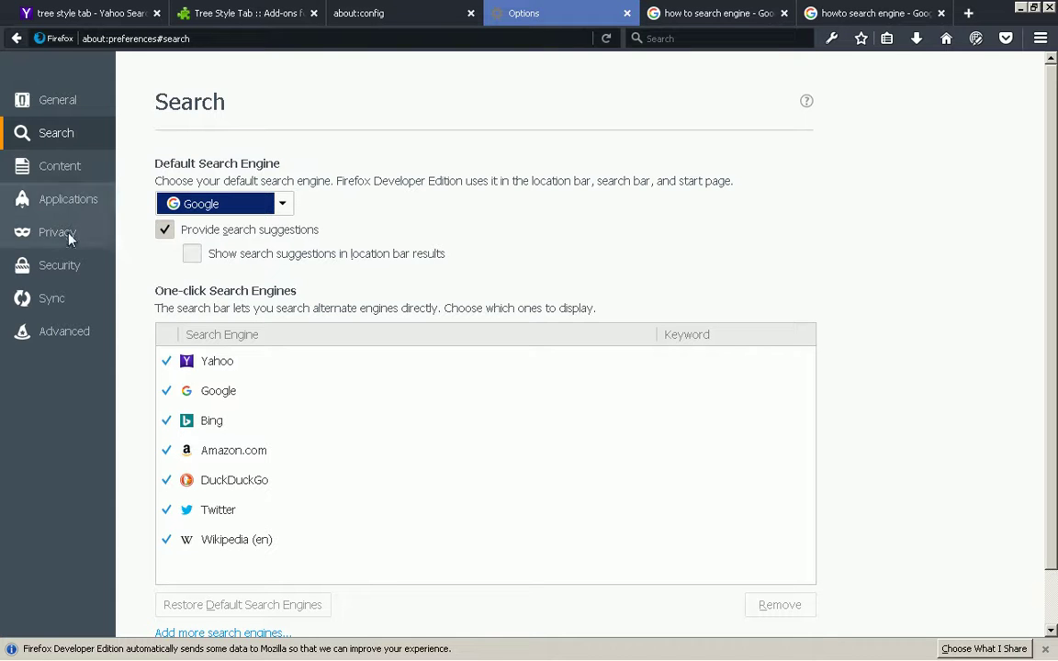
{"action": "left_click", "coordinate": [69, 332]}
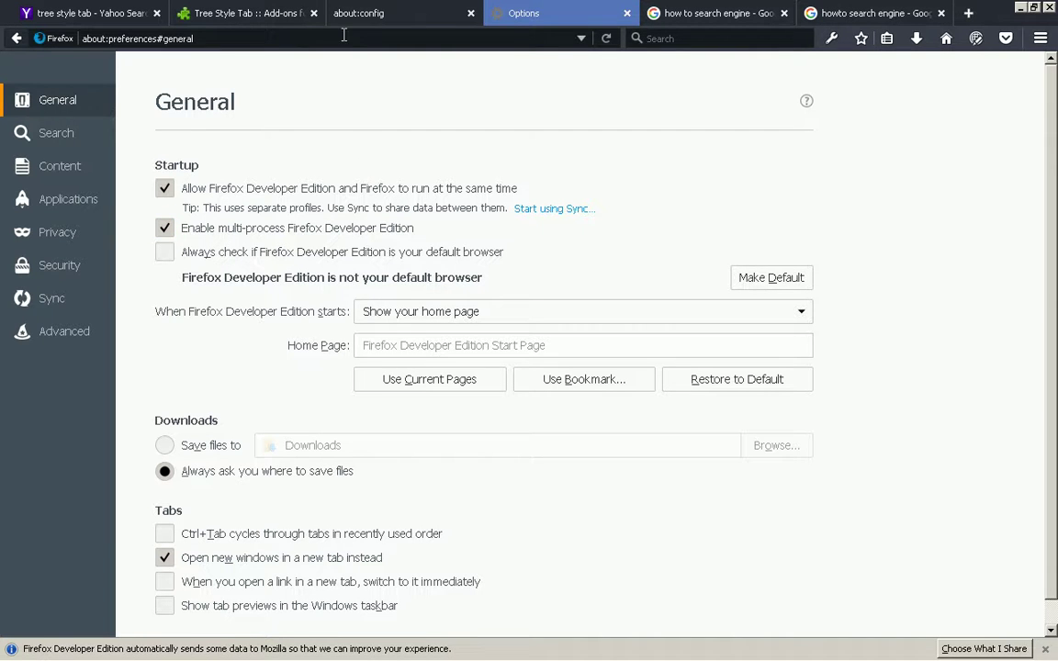
{"action": "left_click", "coordinate": [310, 262]}
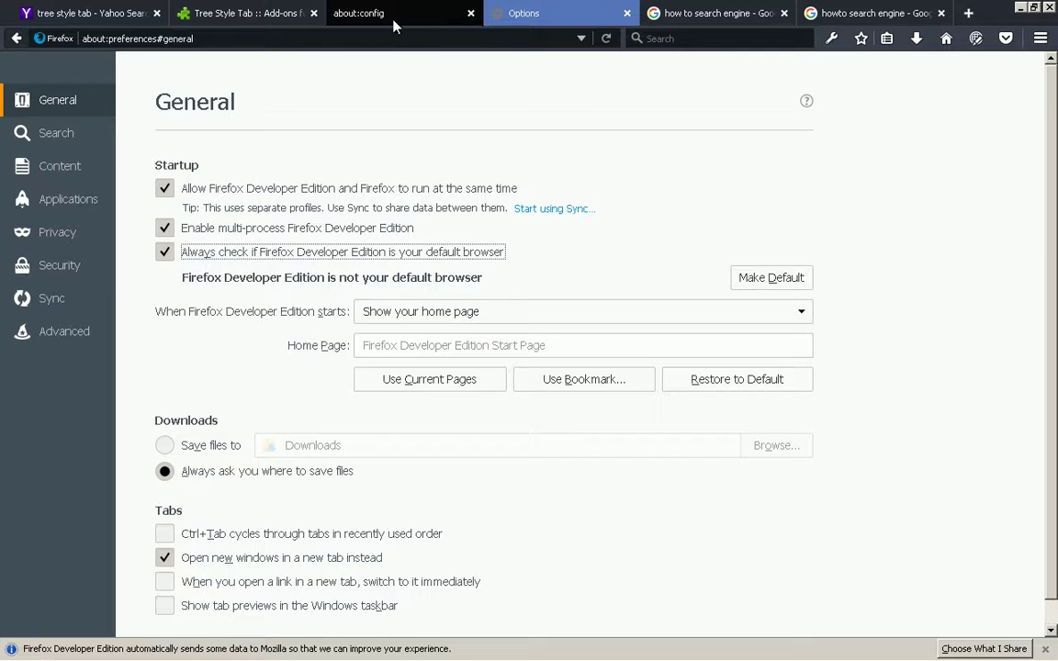
Install the Tree Style Tab add-on from its add-ons page and restart Firefox Developer Edition.
{"action": "left_click", "coordinate": [292, 18]}
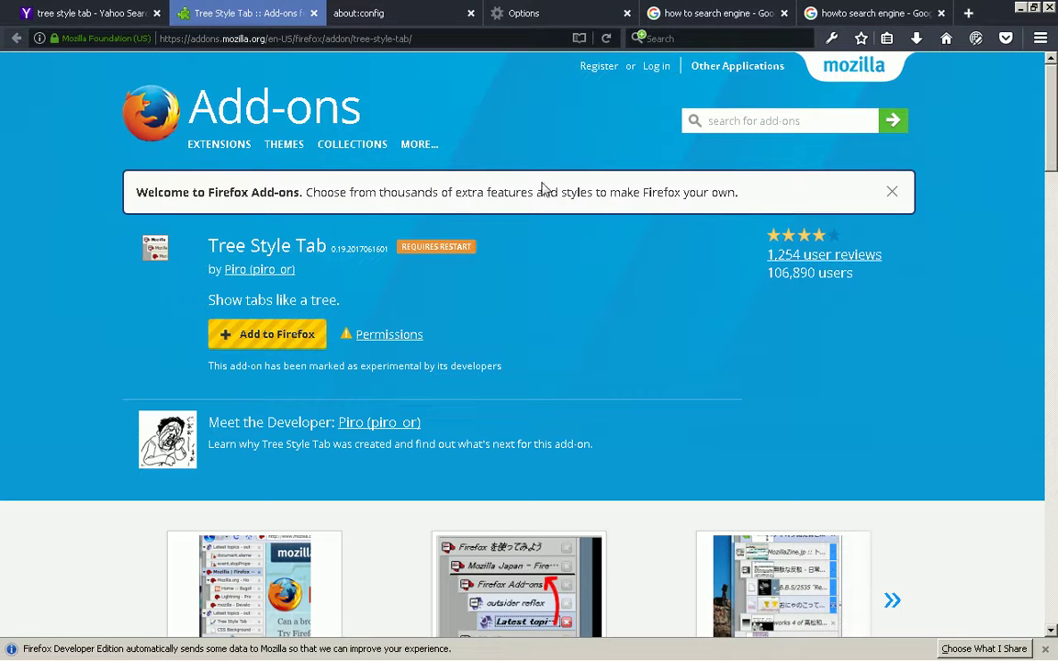
{"action": "scroll", "coordinate": [551, 156], "scroll_direction": "down", "scroll_amount": 2}
{"action": "left_click", "coordinate": [258, 244]}
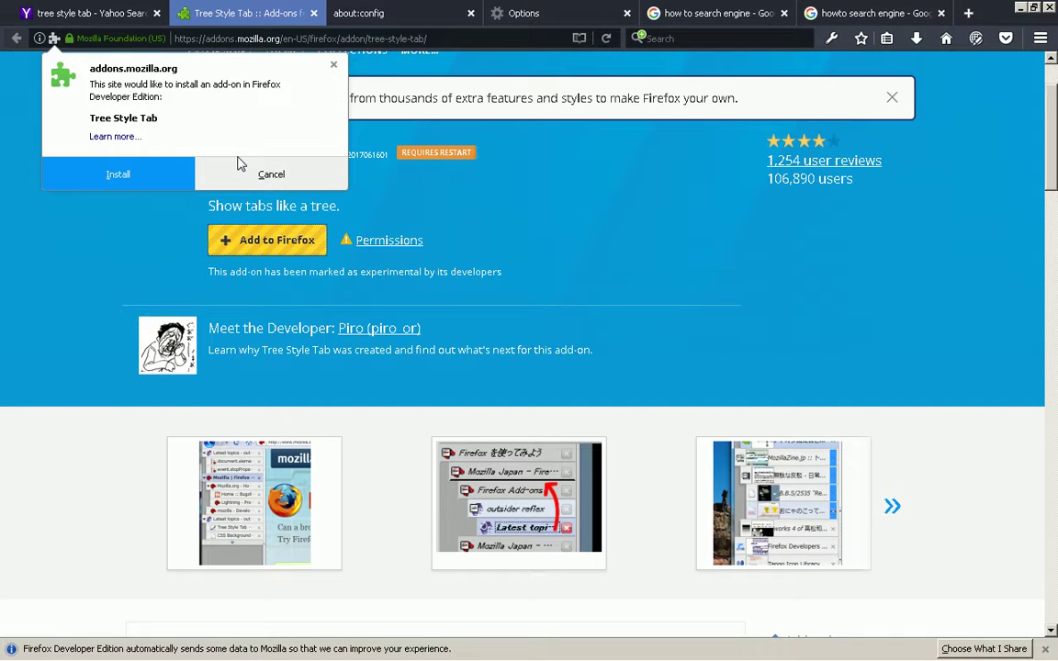
{"action": "left_click", "coordinate": [158, 177]}
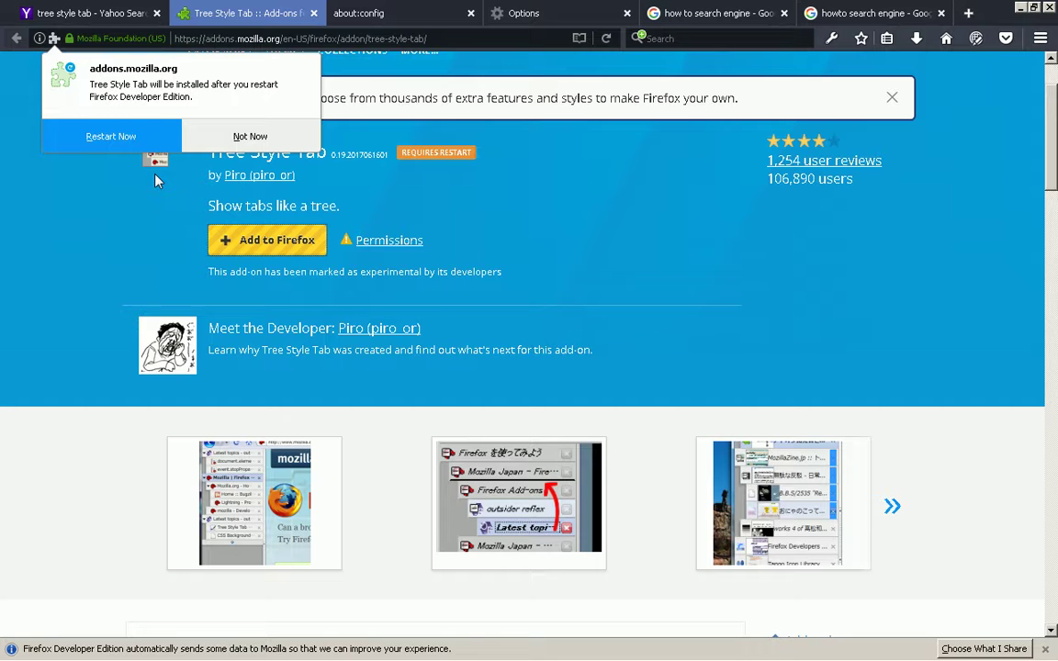
{"action": "left_click", "coordinate": [107, 128]}
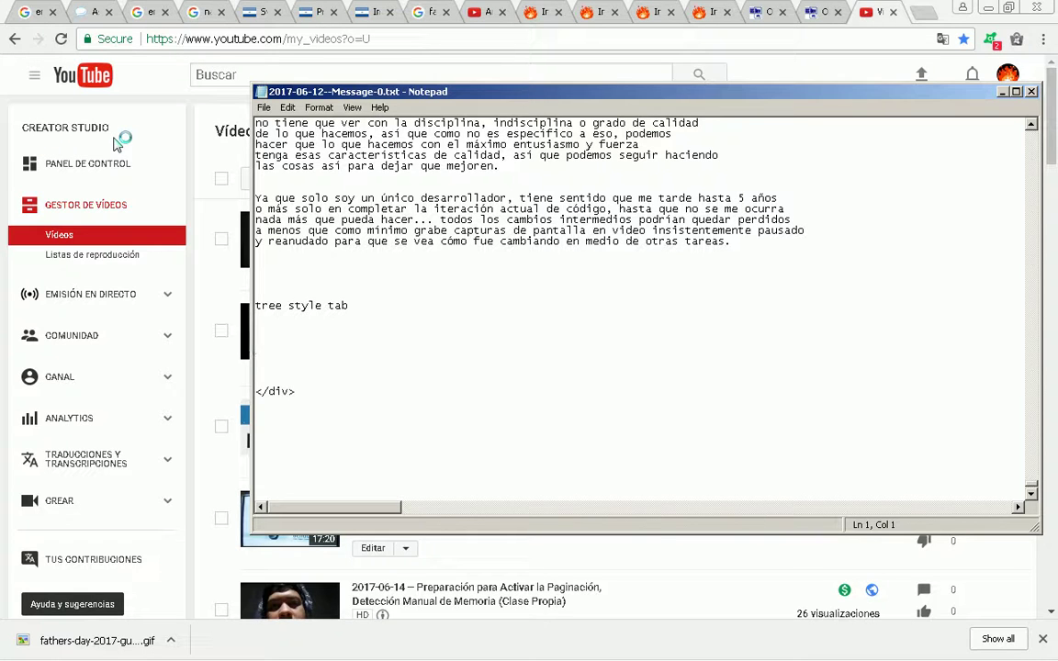
Enter "tree style tab" followed by blank lines near the end of the 2017-06-12--Message-0.txt note in Notepad.
{"action": "left_click", "coordinate": [377, 347]}
{"action": "type", "text": "tree style tab"}
{"action": "key", "text": "Return"}
{"action": "key", "text": "Return"}
{"action": "key", "text": "Return"}
{"action": "key", "text": "Return"}
{"action": "key", "text": "Return"}
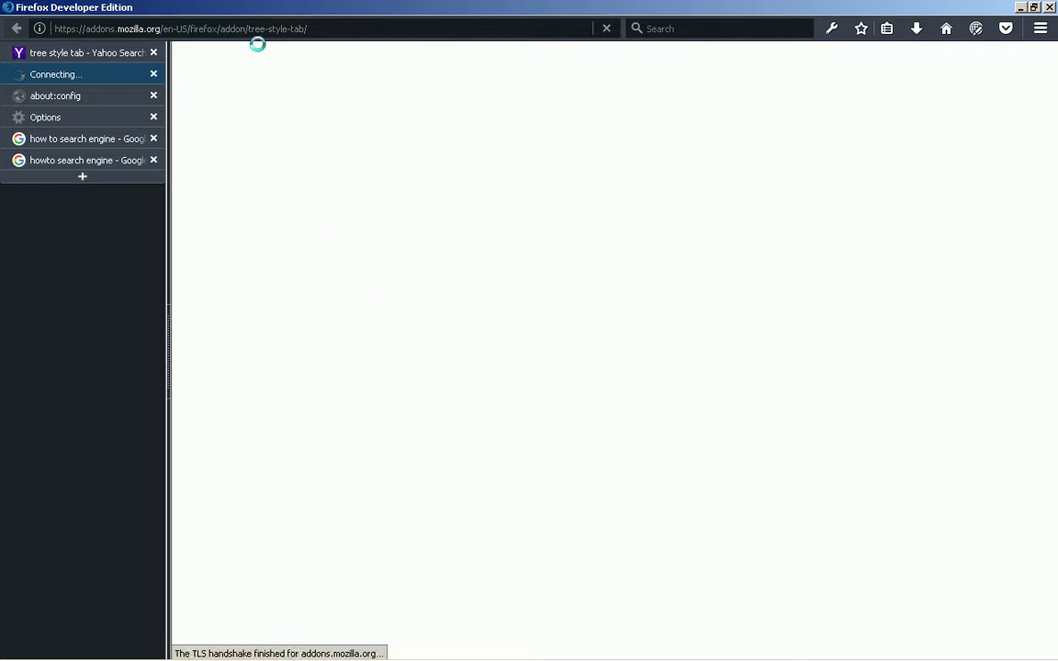
{"action": "key", "text": "alt+b"}
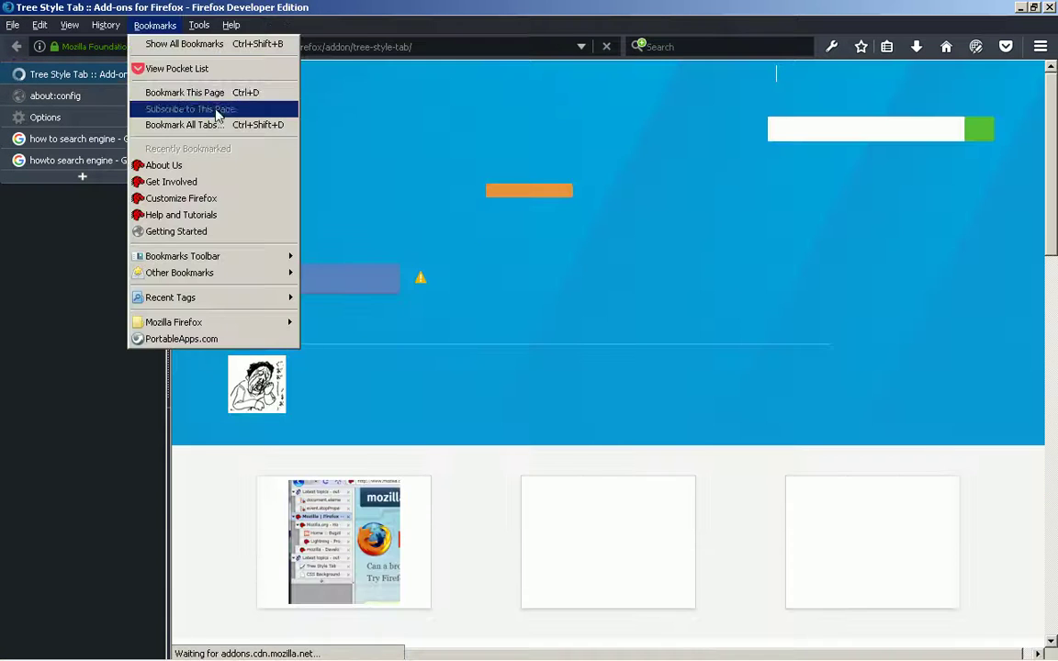
{"action": "left_click", "coordinate": [233, 126]}
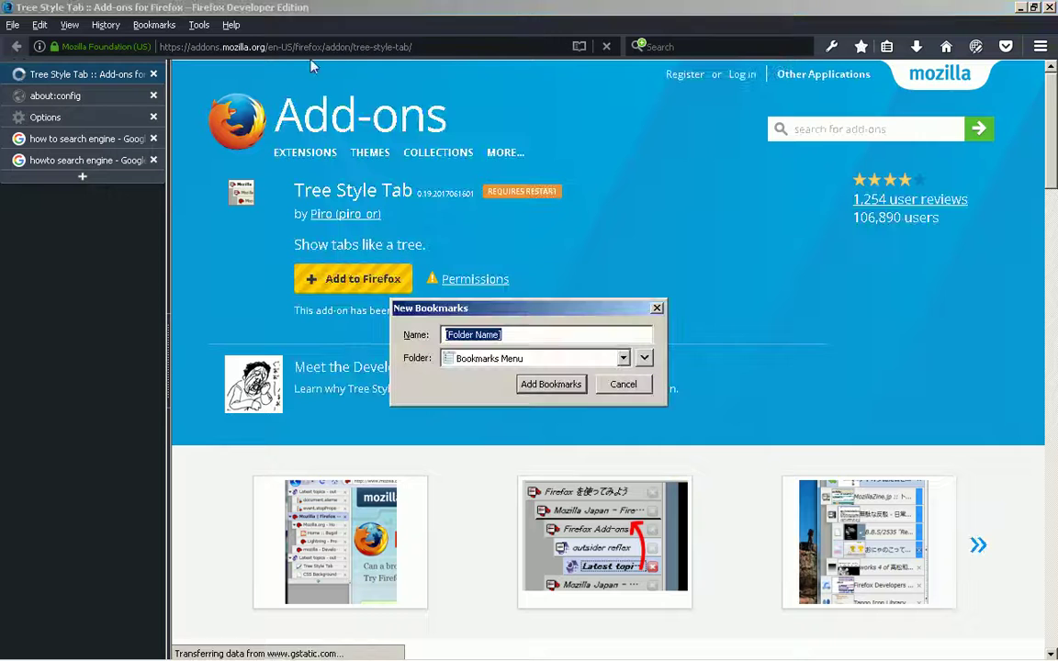
{"action": "type", "text": "2017-0"}
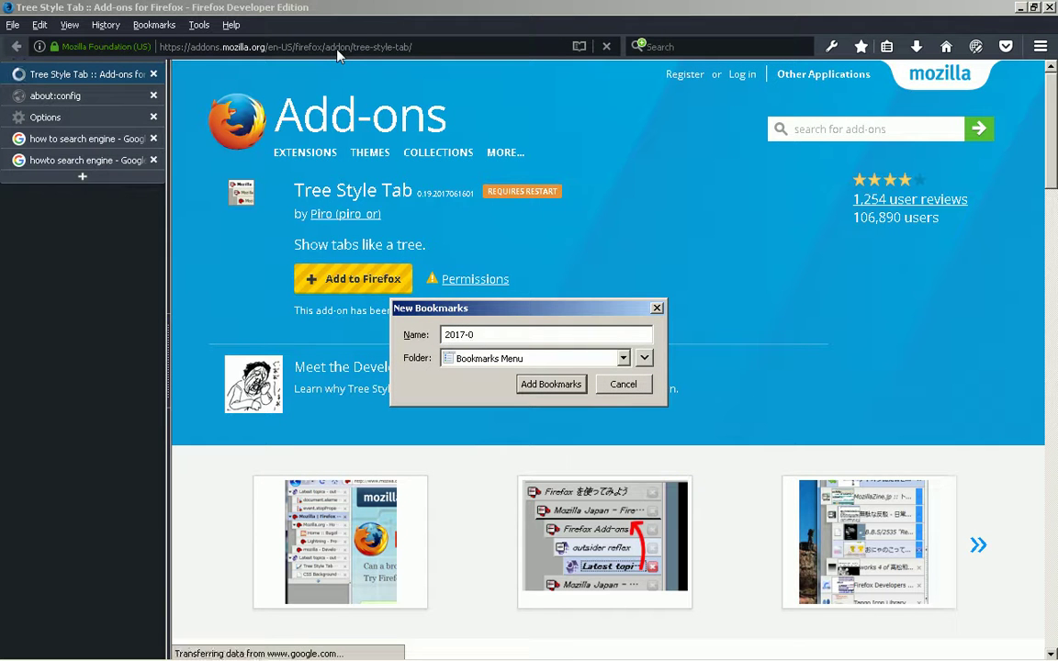
{"action": "type", "text": "6-17 "}
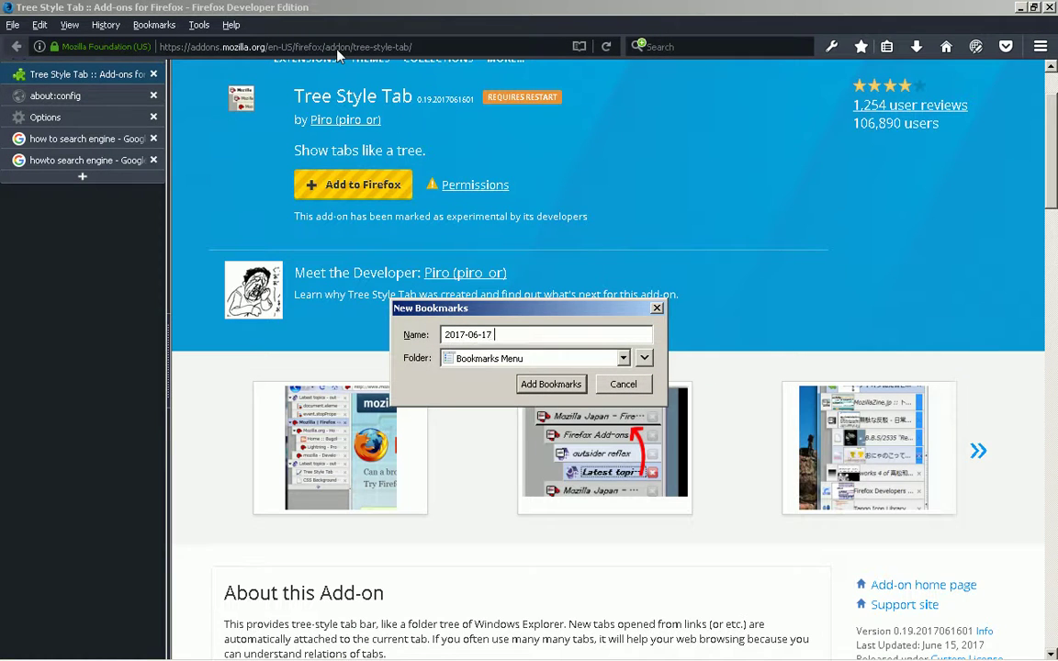
{"action": "type", "text": "(0000"}
{"action": "key", "text": "Return"}
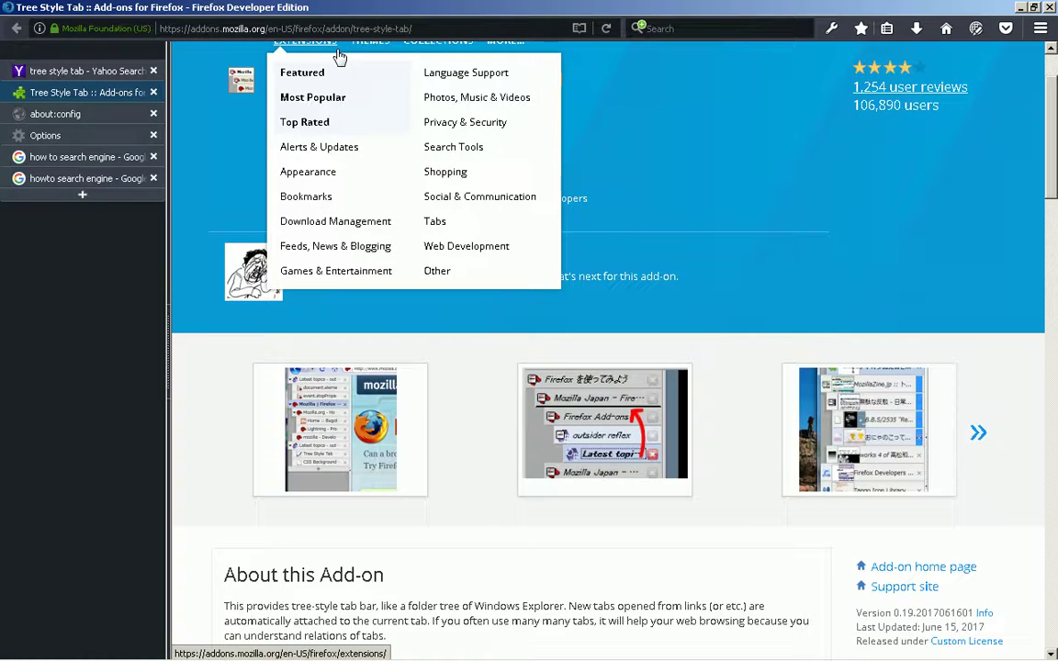
Close the Firefox Developer Edition window with all its tabs.
{"action": "key", "text": "ctrl+n"}
{"action": "key", "text": "ctrl+w"}
{"action": "key", "text": "ctrl+shift+w"}
{"action": "key", "text": "Return"}
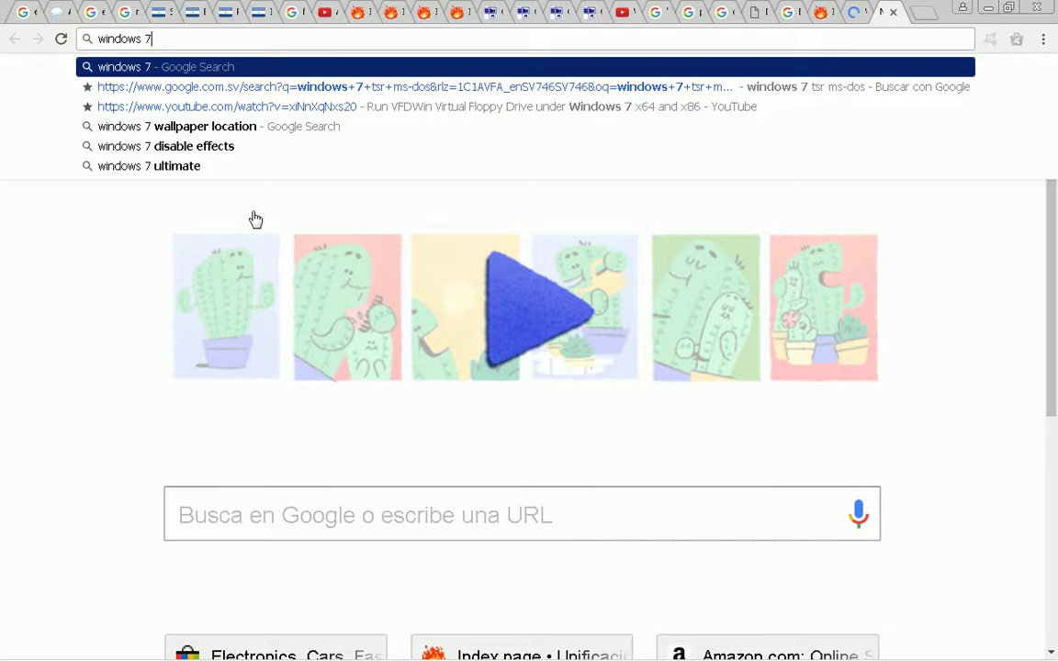
Switch to Chrome and search Google for "windows 7 convert disk to gpt".
{"action": "type", "text": "convert disk to gpt"}
{"action": "key", "text": "Return"}
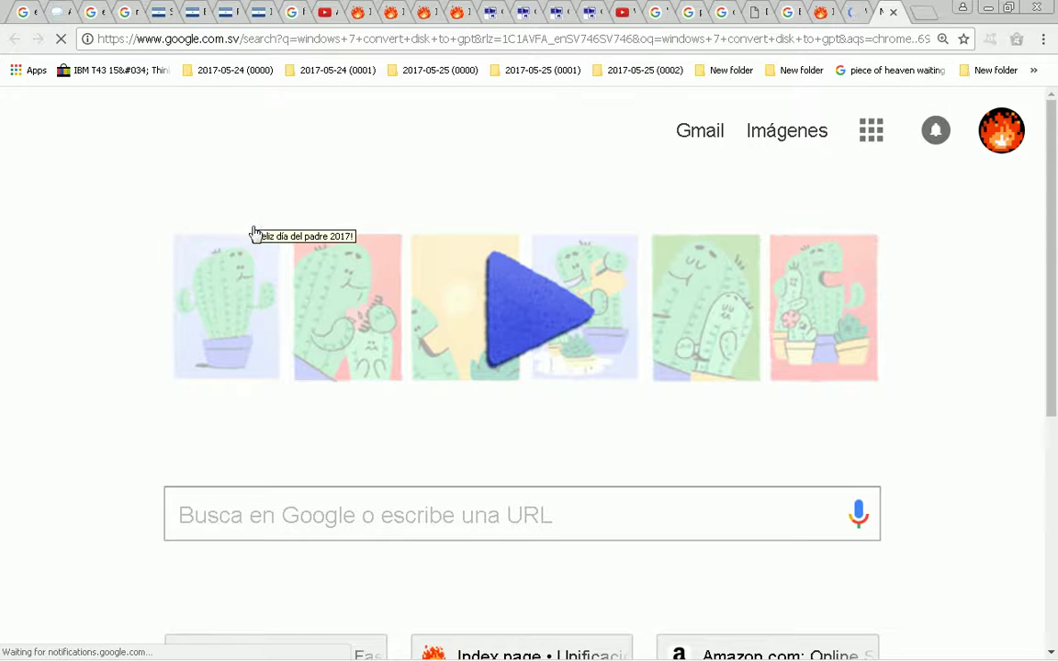
{"action": "scroll", "coordinate": [26, 212], "scroll_direction": "right", "scroll_amount": 2}
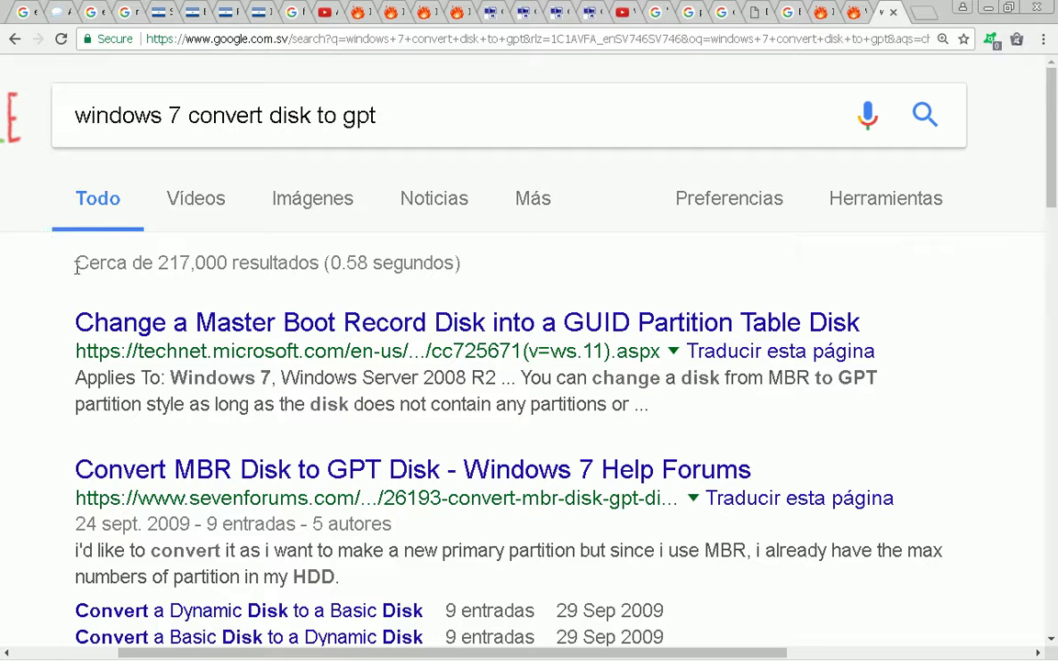
{"action": "scroll", "coordinate": [172, 326], "scroll_direction": "down", "scroll_amount": 1}
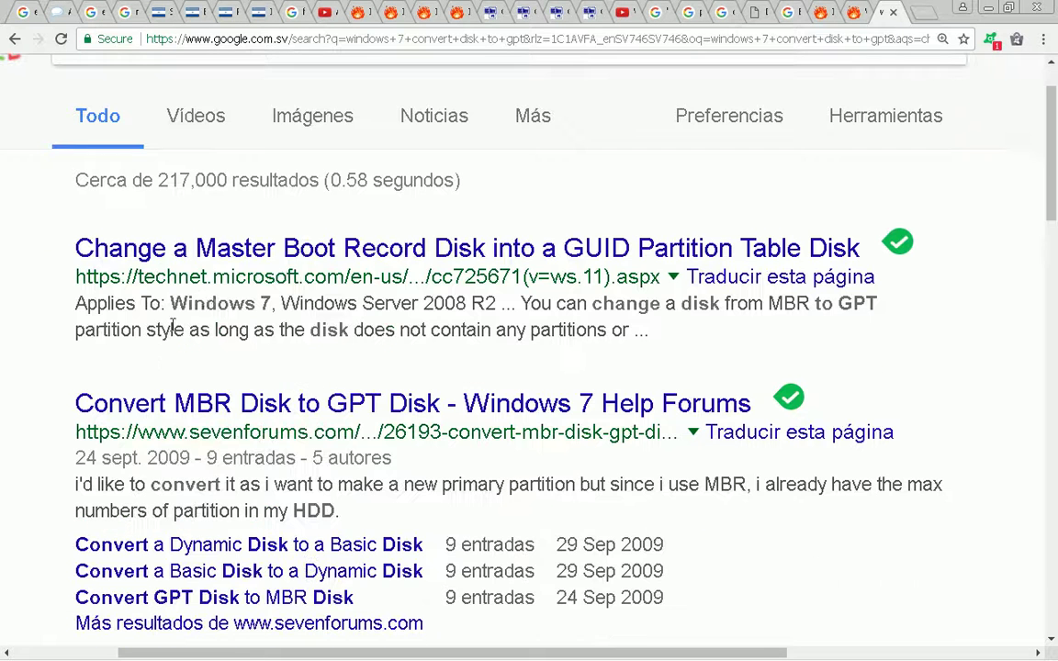
Open the TechNet article on changing a Master Boot Record disk into a GUID Partition Table disk and read its instructions and comments.
{"action": "left_click", "coordinate": [229, 257]}
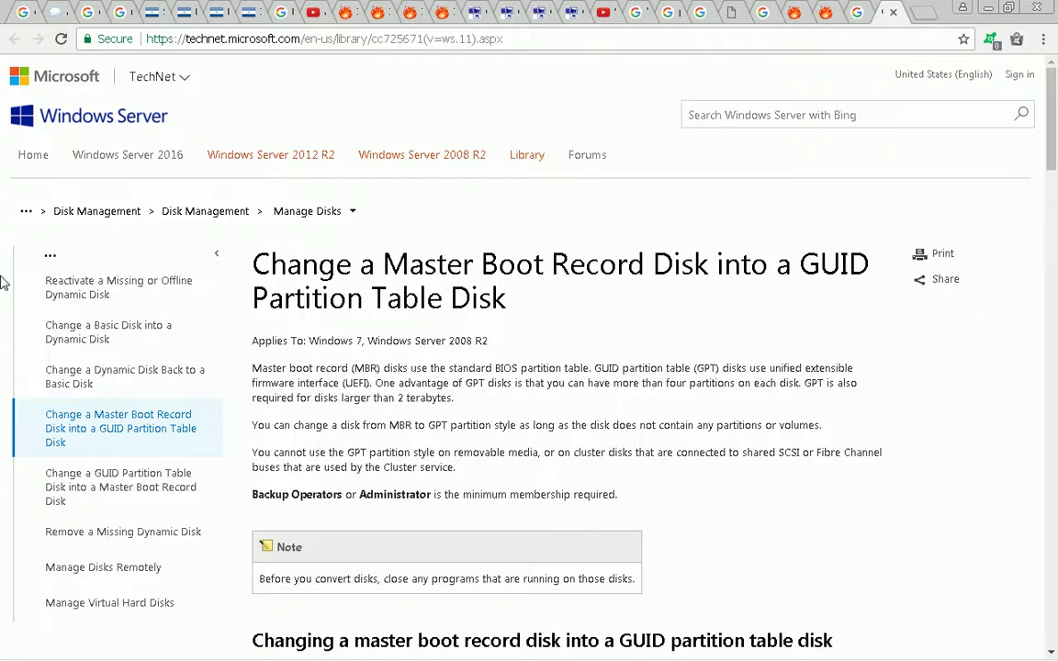
{"action": "scroll", "coordinate": [4, 293], "scroll_direction": "down", "scroll_amount": 2}
{"action": "scroll", "coordinate": [149, 312], "scroll_direction": "down", "scroll_amount": 3}
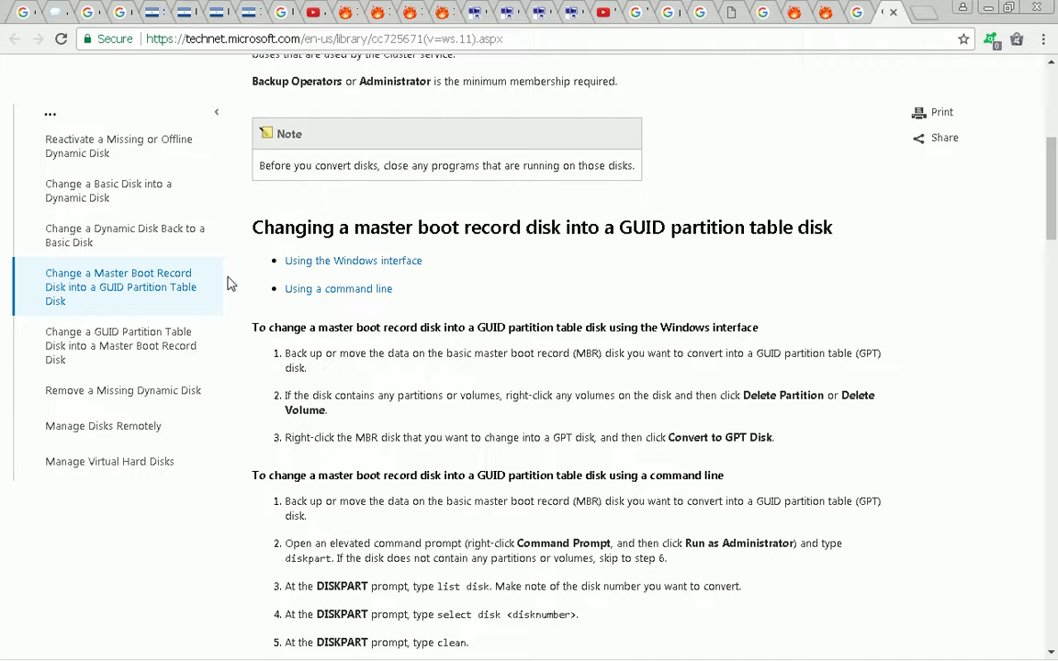
{"action": "scroll", "coordinate": [230, 284], "scroll_direction": "down", "scroll_amount": 3}
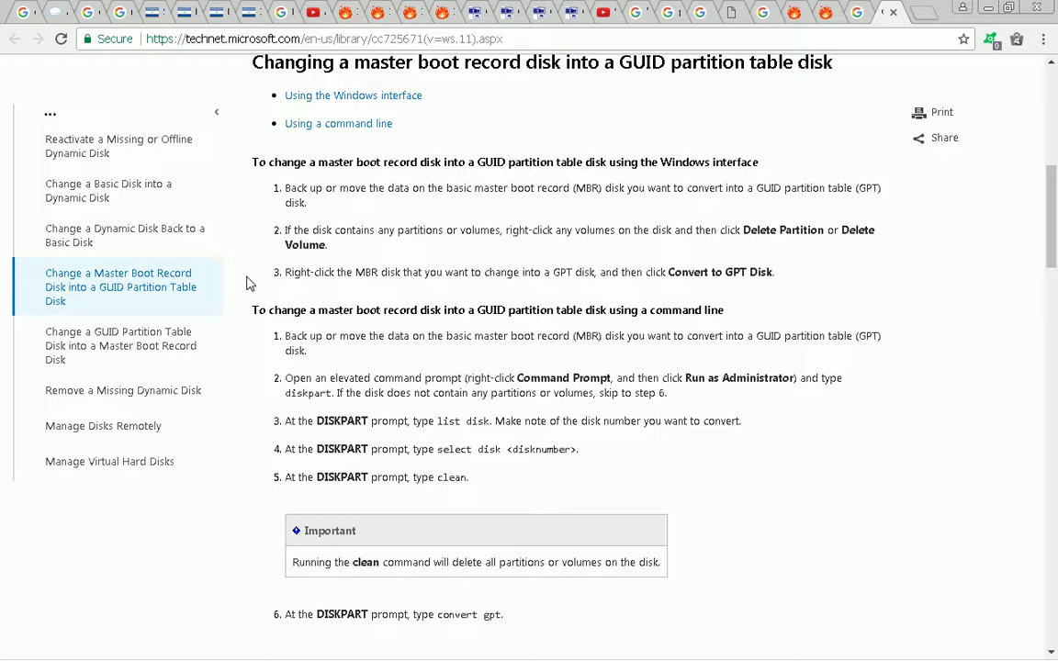
{"action": "scroll", "coordinate": [246, 283], "scroll_direction": "down", "scroll_amount": 5}
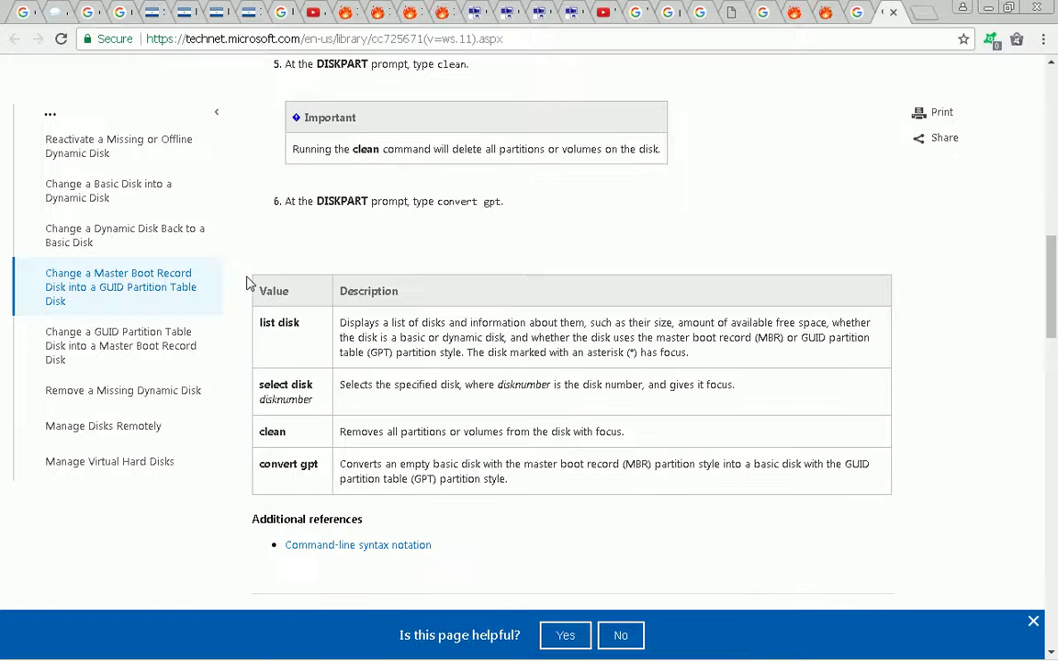
{"action": "scroll", "coordinate": [247, 283], "scroll_direction": "down", "scroll_amount": 10}
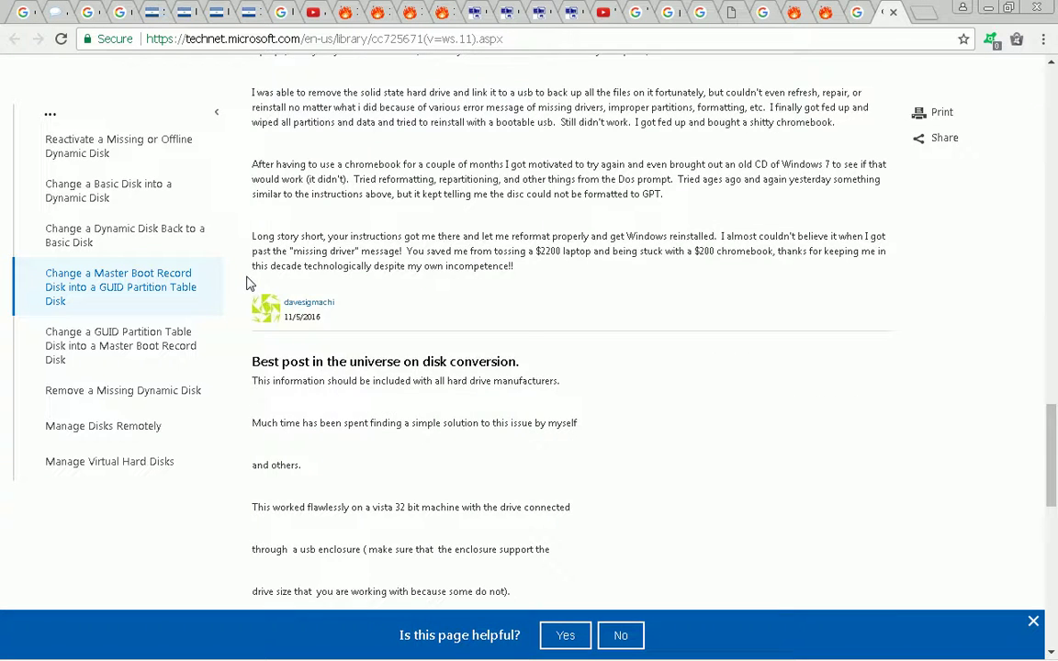
{"action": "scroll", "coordinate": [246, 282], "scroll_direction": "down", "scroll_amount": 2}
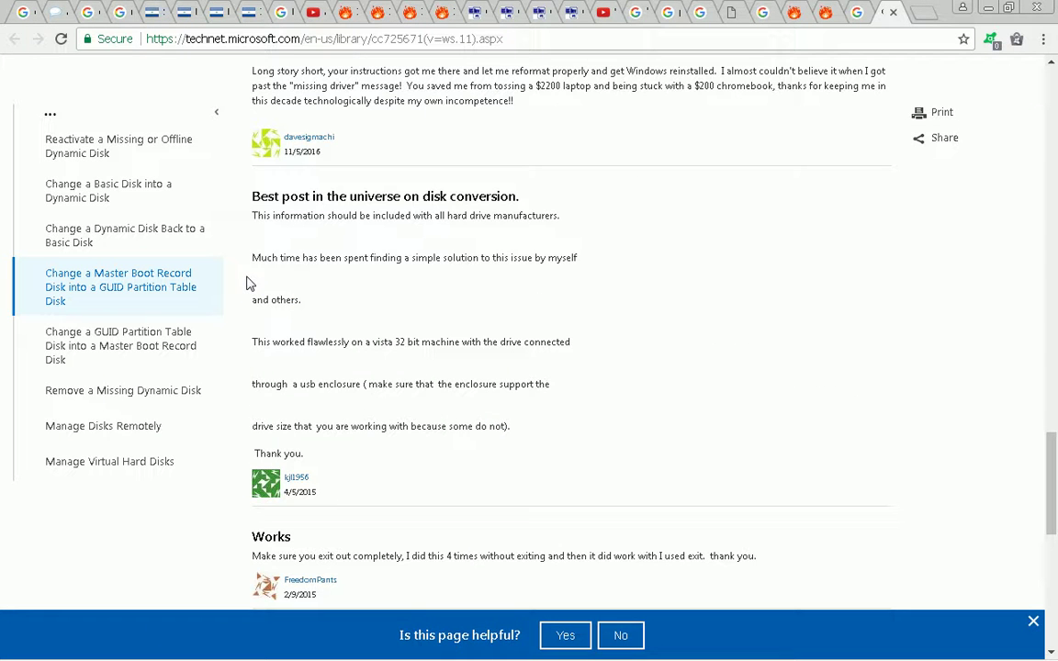
Check whether devel.archefire.org is down on downforeveryoneorjustme.com, reloading the status page repeatedly.
{"action": "key", "text": "ctrl+w"}
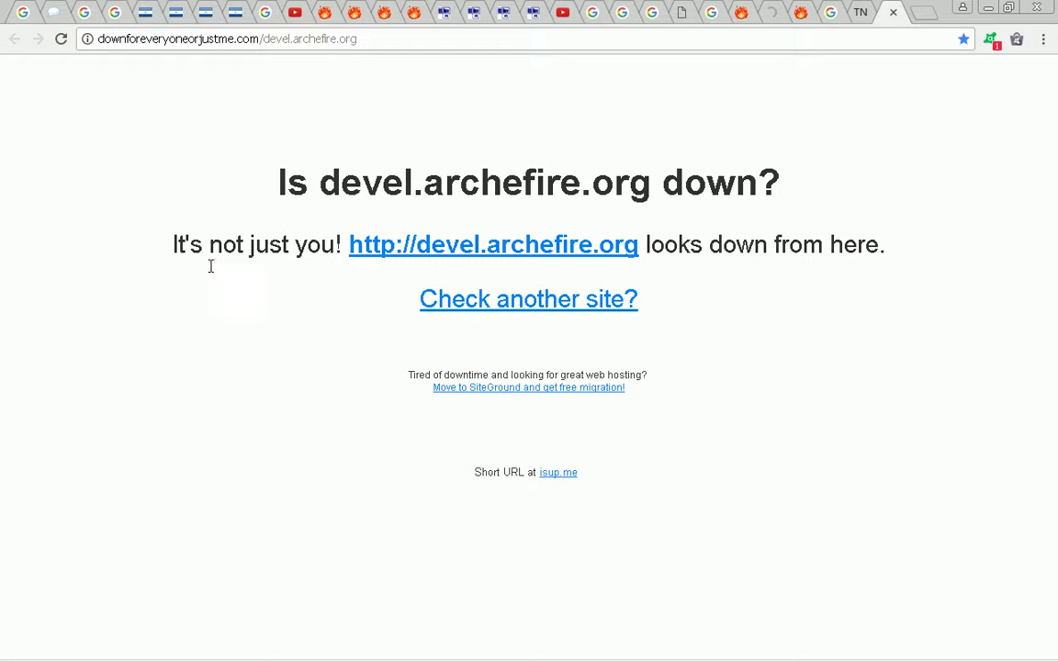
{"action": "left_click", "coordinate": [61, 39]}
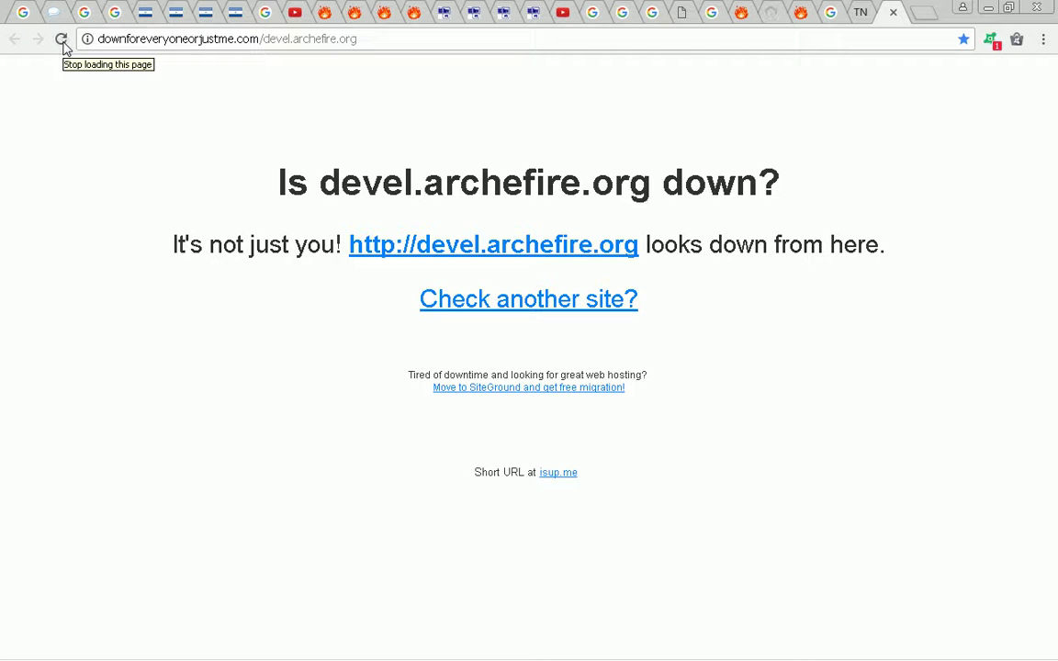
{"action": "left_click", "coordinate": [61, 41]}
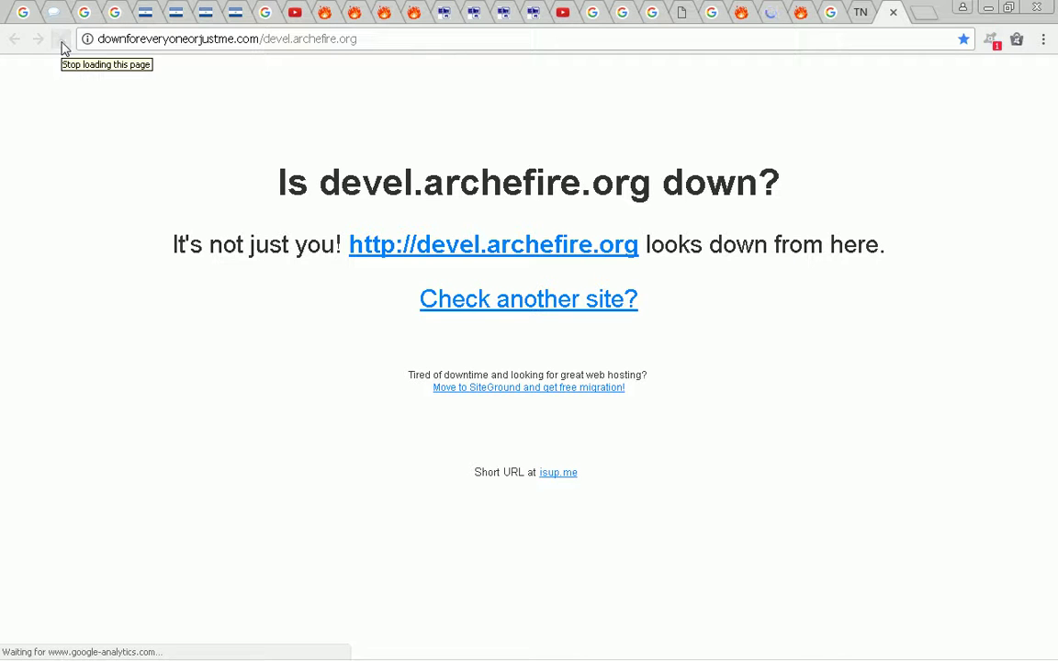
{"action": "left_click", "coordinate": [61, 40]}
{"action": "left_click", "coordinate": [61, 40]}
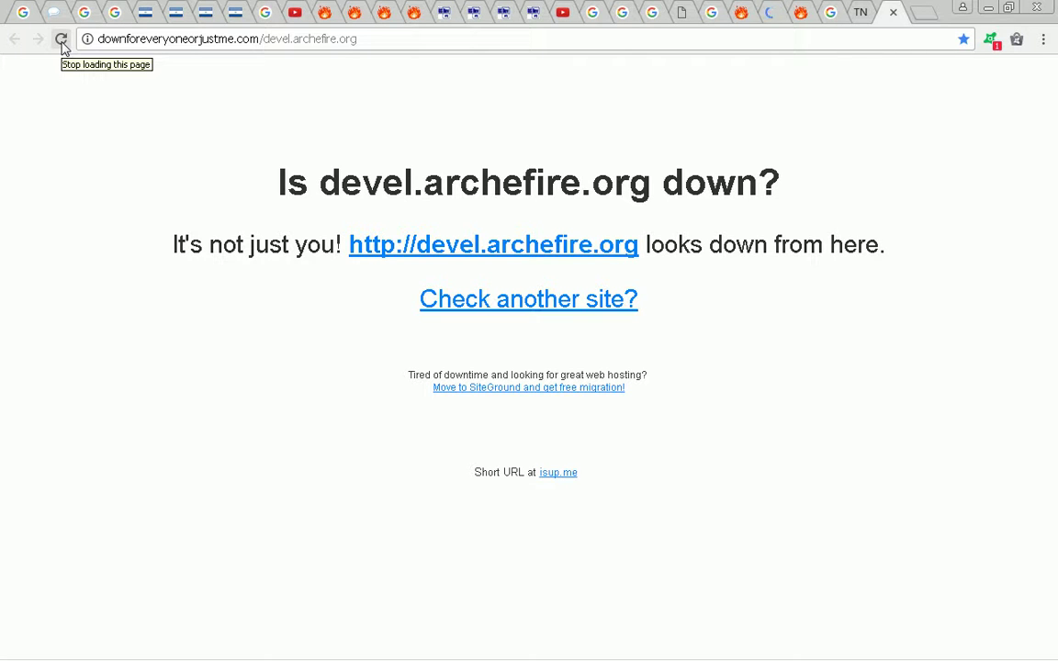
{"action": "left_click", "coordinate": [61, 41]}
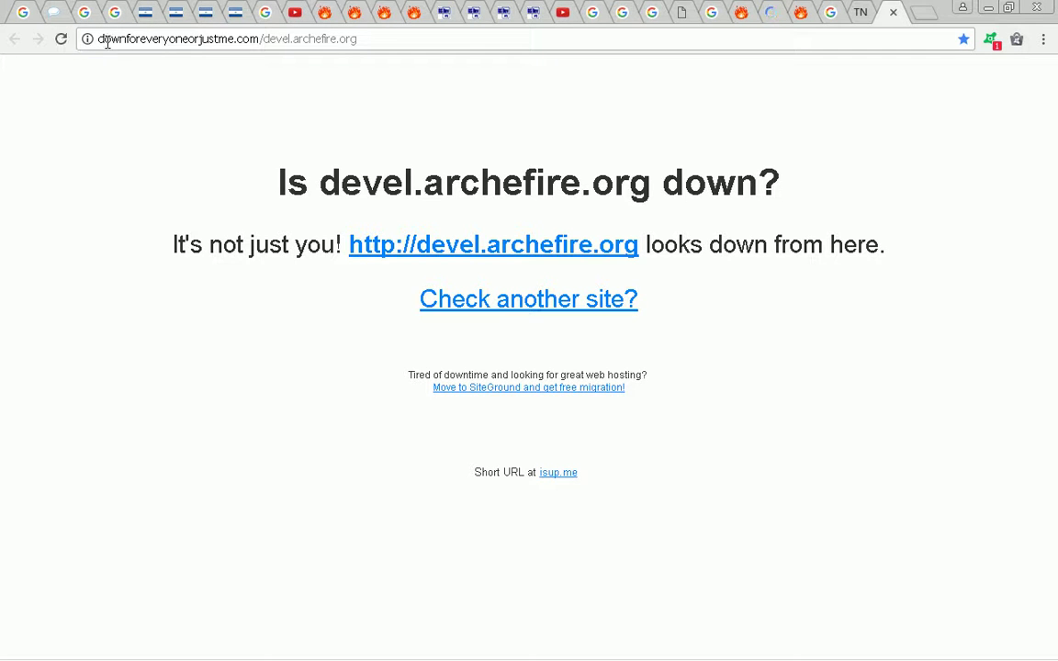
{"action": "left_click", "coordinate": [60, 40]}
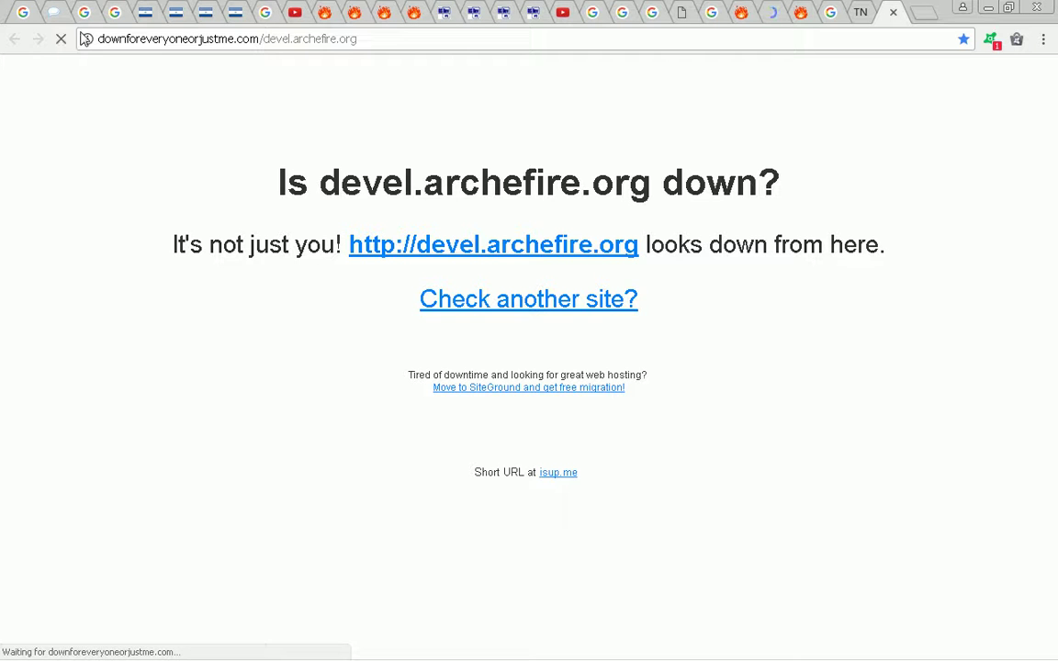
Compare the devel.archefire.org forum's online-users page with its downforeveryoneorjustme.com status, reloading the status check.
{"action": "left_click", "coordinate": [771, 15]}
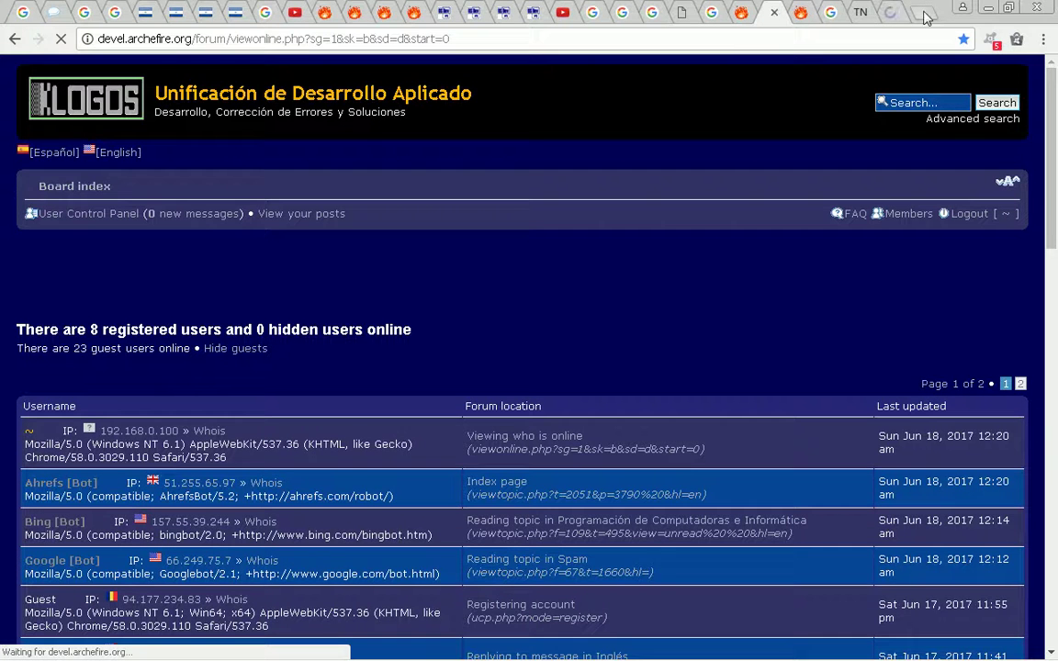
{"action": "left_click", "coordinate": [890, 13]}
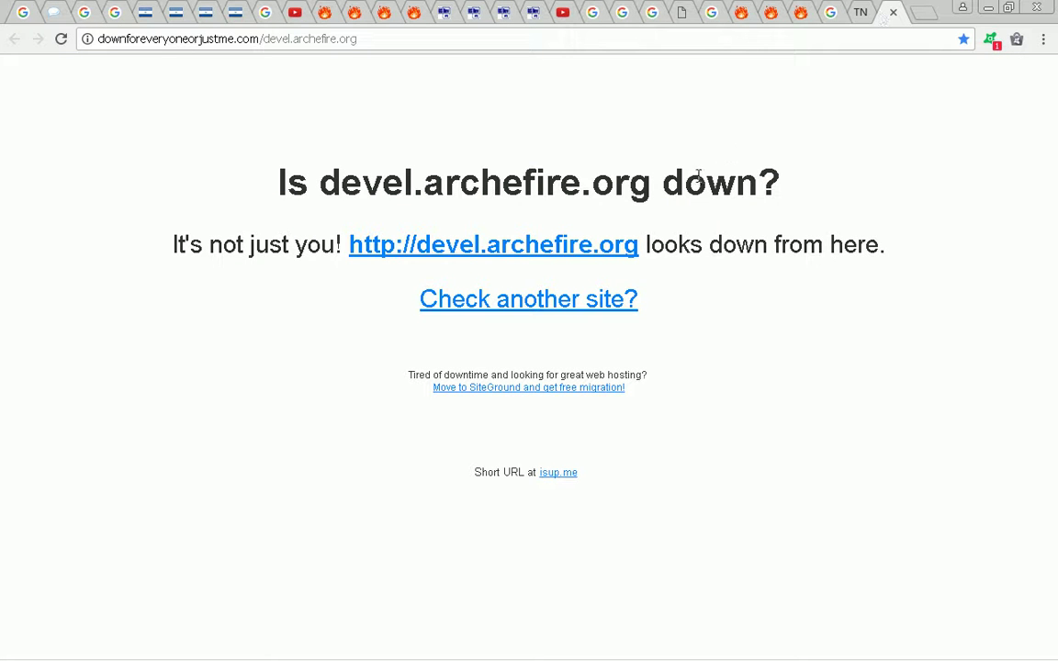
{"action": "key", "text": "F5"}
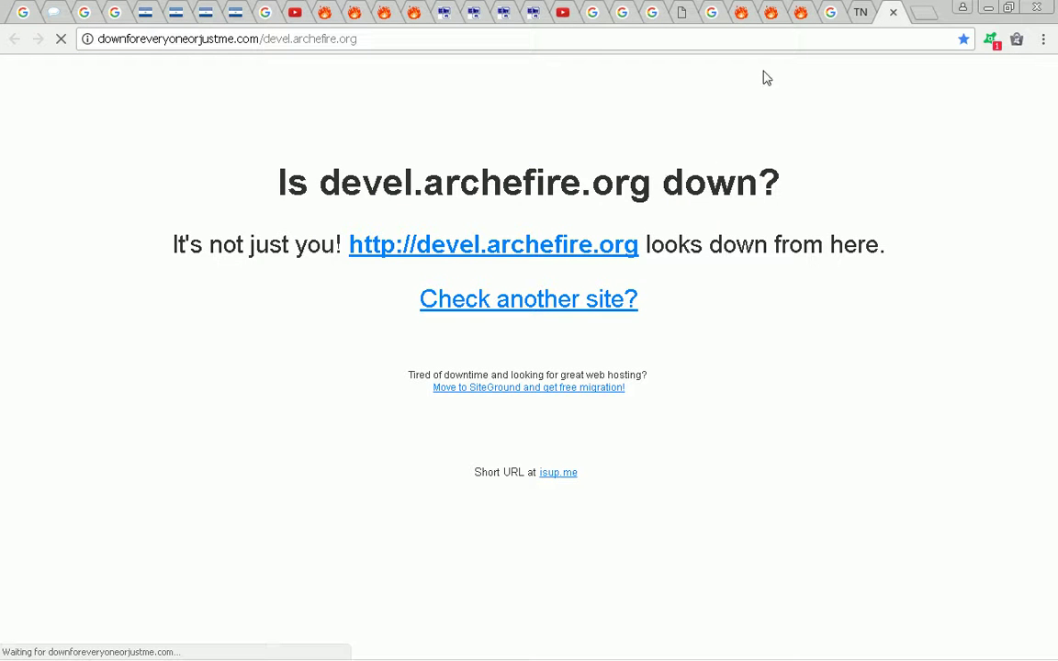
{"action": "left_click", "coordinate": [773, 14]}
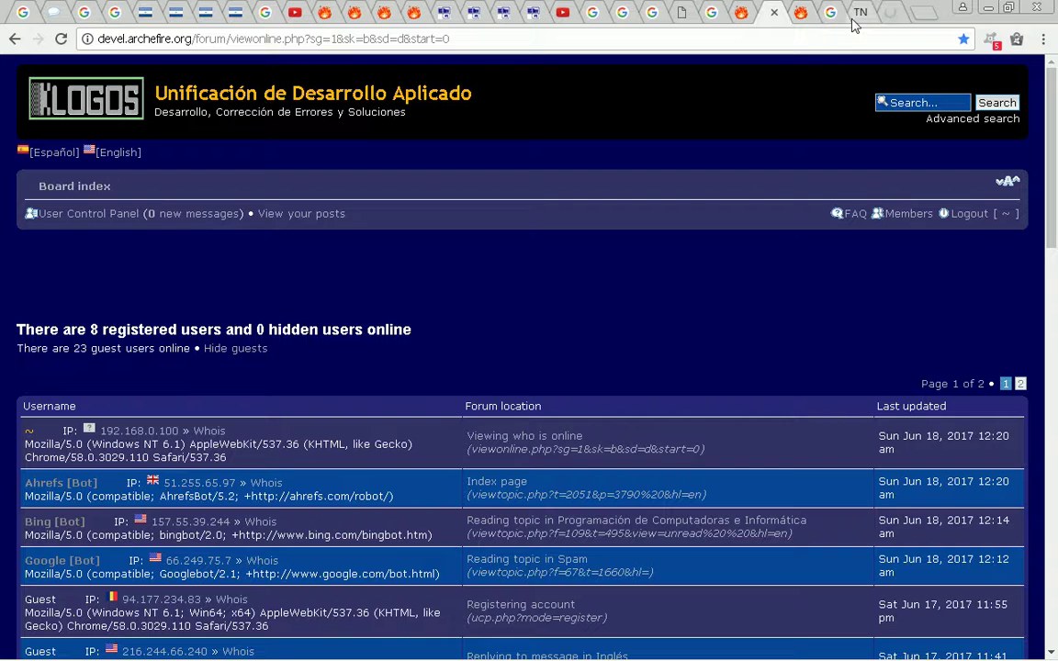
{"action": "left_click", "coordinate": [897, 22]}
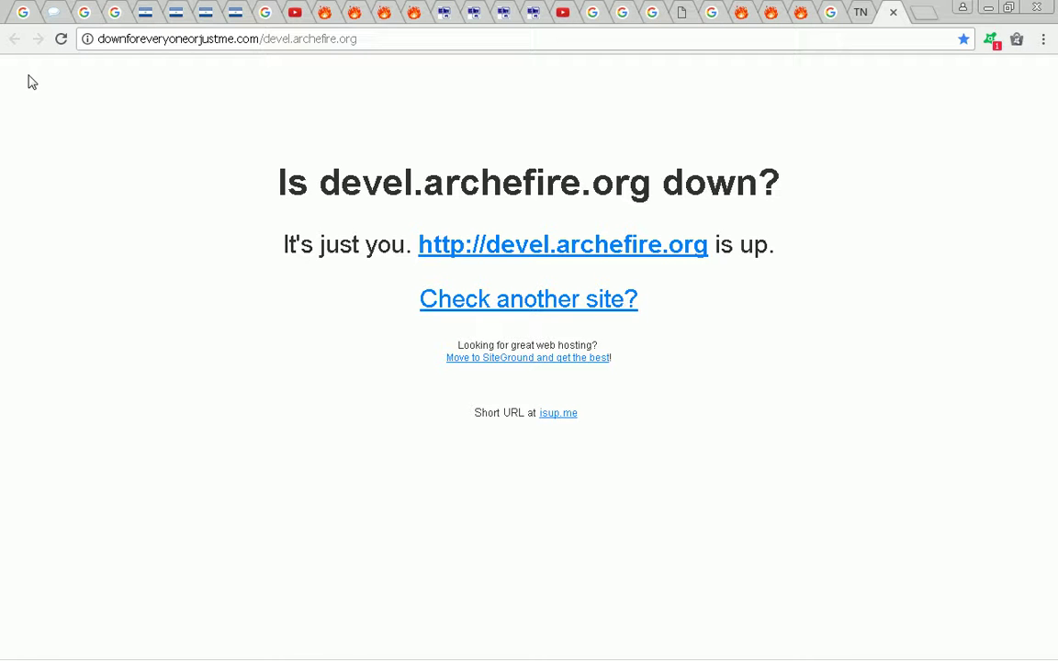
{"action": "left_click", "coordinate": [62, 40]}
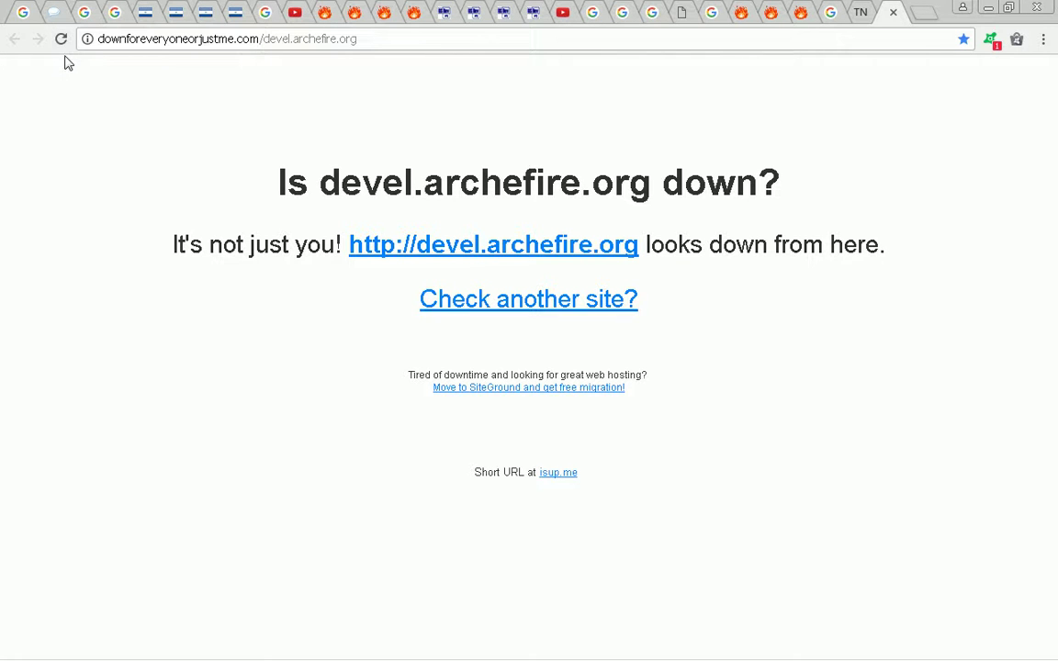
{"action": "left_click", "coordinate": [65, 45]}
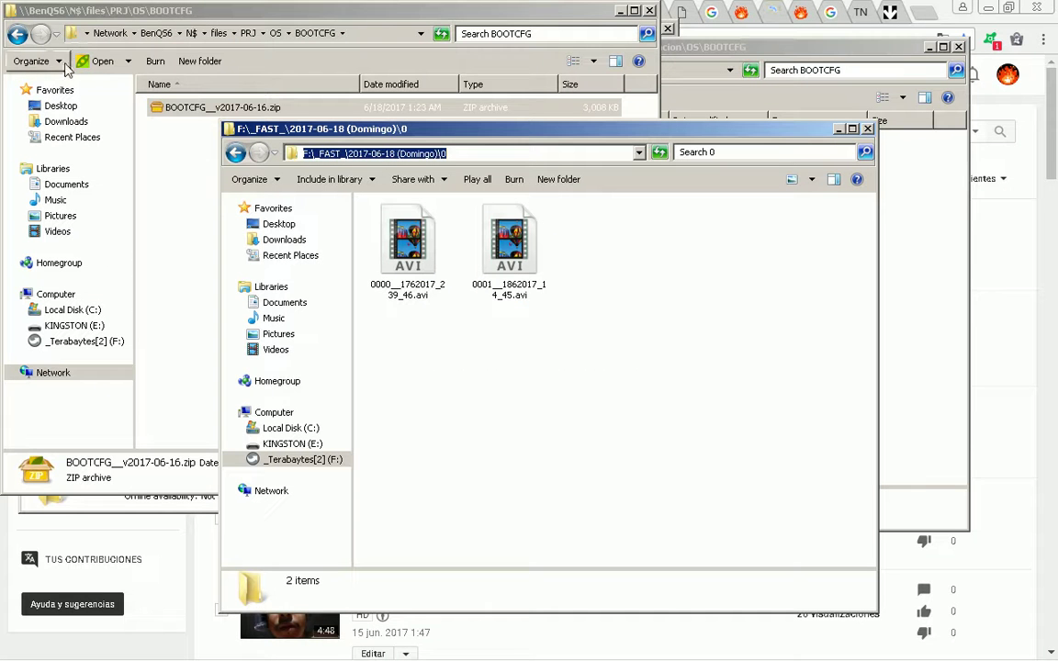
Switch to File Explorer and go from folder 0 to folder 1 within F:\_FAST_\2017-06-18 (Domingo).
{"action": "left_click", "coordinate": [486, 372]}
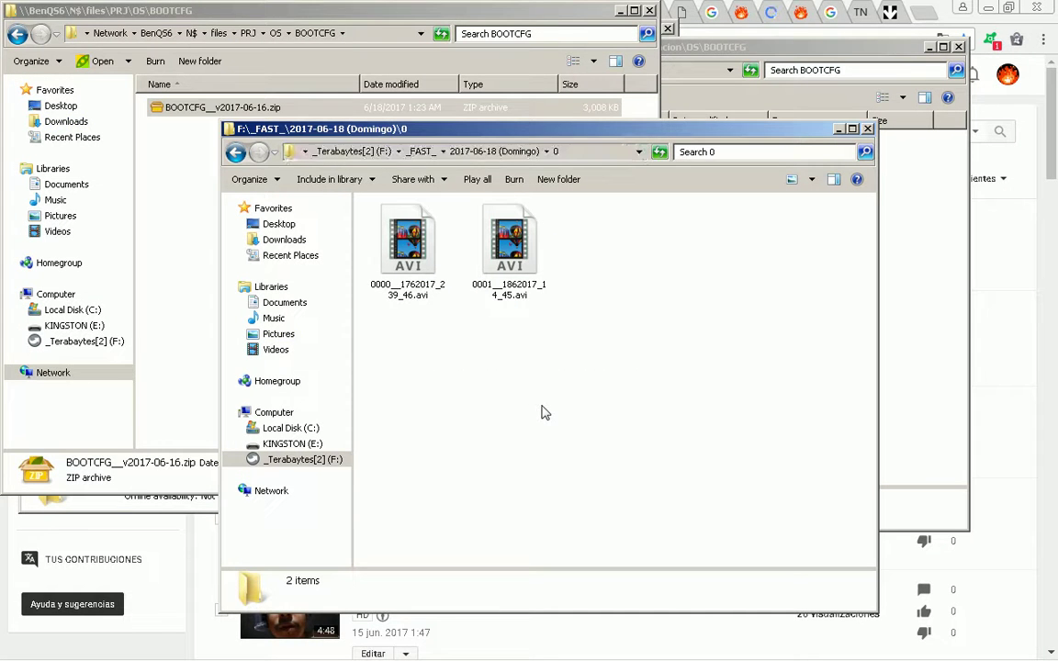
{"action": "key", "text": "ctrl+a"}
{"action": "key", "text": "Return"}
{"action": "key", "text": "BackSpace"}
{"action": "key", "text": "alt+Tab"}
{"action": "key", "text": "alt+Tab"}
{"action": "key", "text": "alt+Tab"}
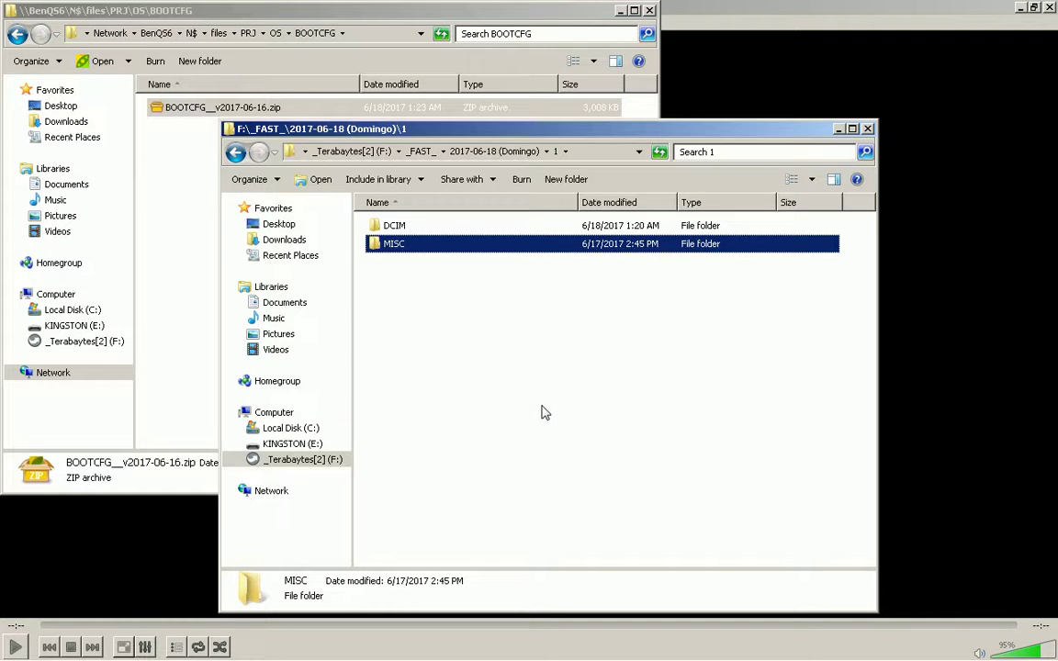
Look through the DCIM\103_PANA folder and its P1030060 image and movie files, and return to the 2017-06-18 (Domingo) folder.
{"action": "key", "text": "Up"}
{"action": "key", "text": "Return"}
{"action": "key", "text": "Down"}
{"action": "key", "text": "Return"}
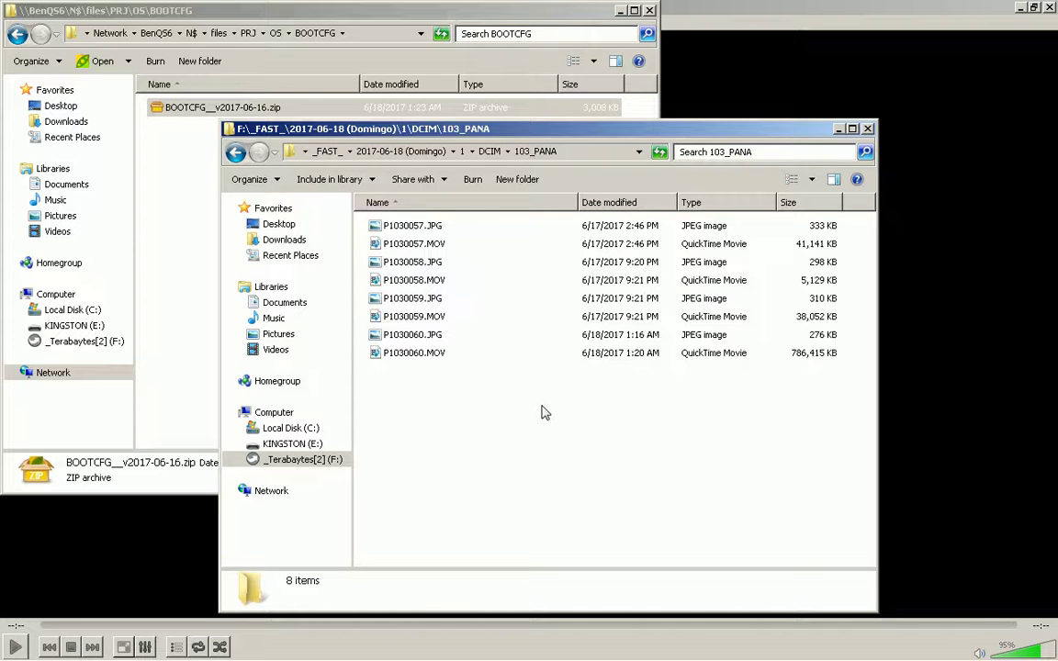
{"action": "key", "text": "End"}
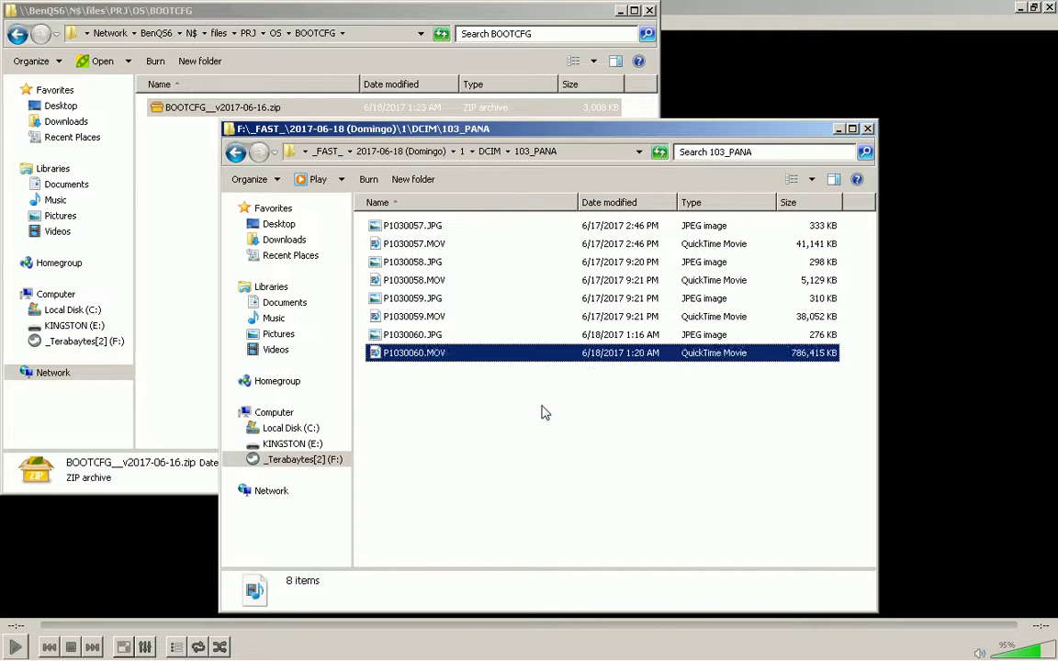
{"action": "key", "text": "Up"}
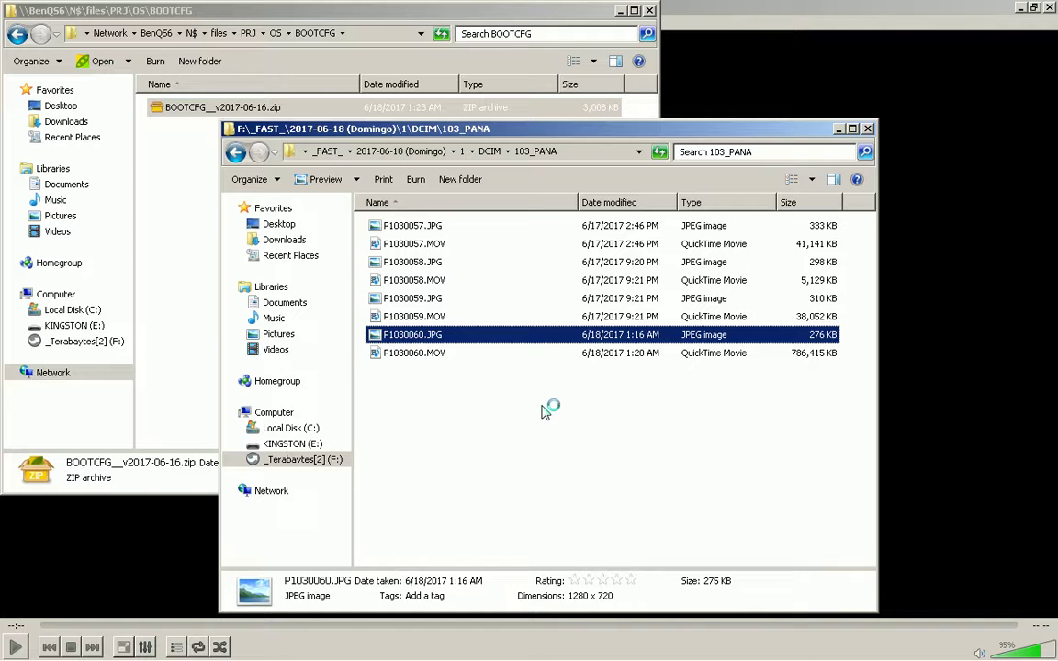
{"action": "key", "text": "Return"}
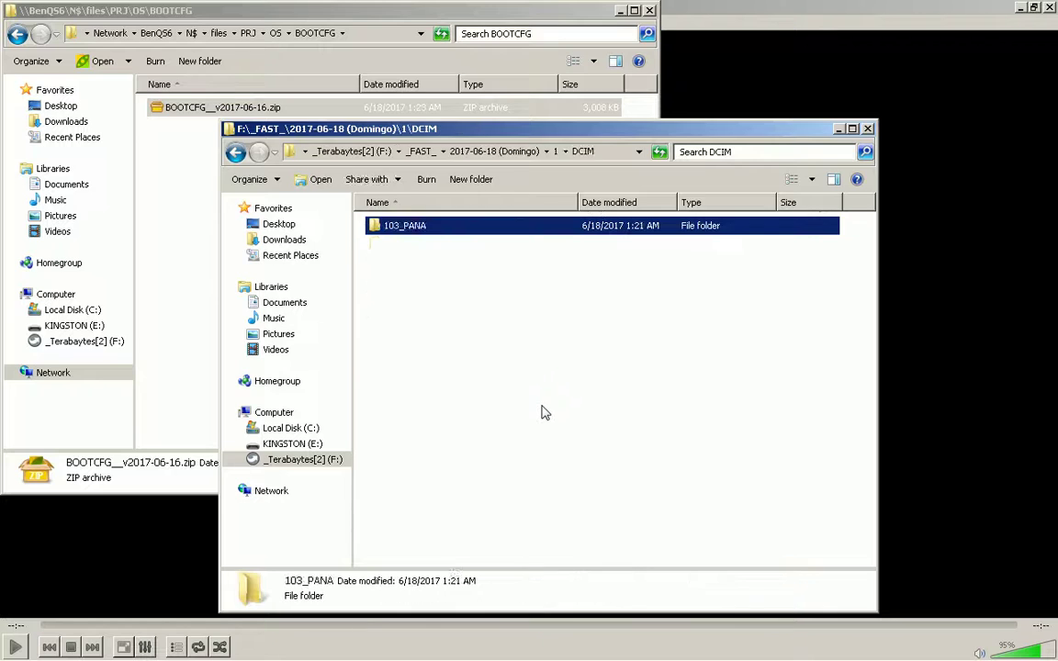
{"action": "key", "text": "BackSpace"}
{"action": "key", "text": "BackSpace"}
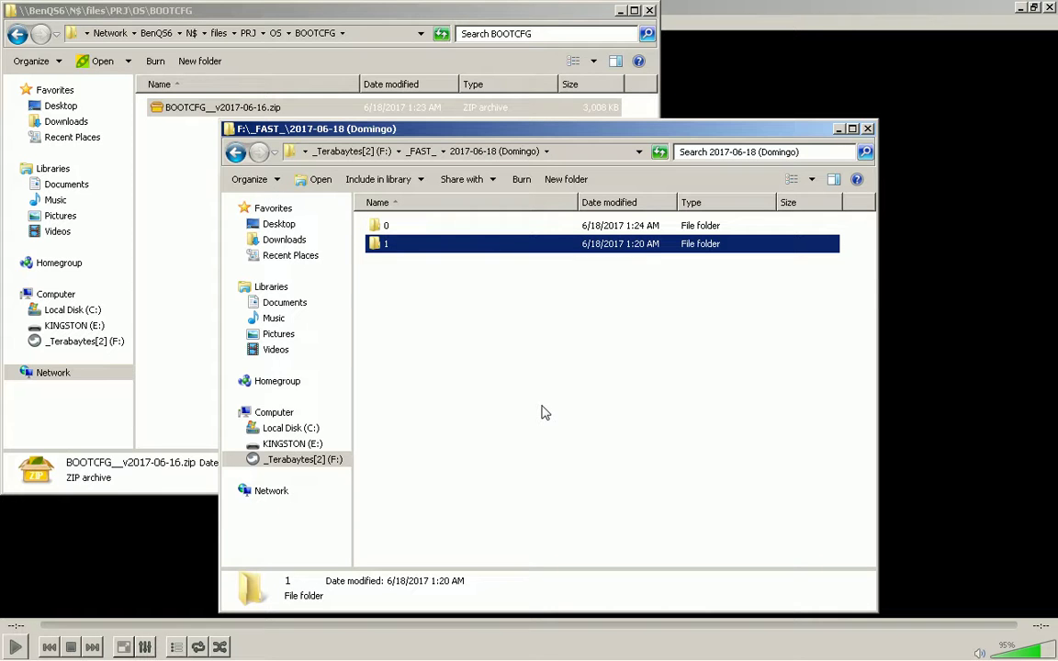
Switch to VLC media player and play 0000__1762017_239_46.avi from F:\_FAST_\2017-06-18 (Domingo)\0 in full screen.
{"action": "key", "text": "alt+Tab"}
{"action": "key", "text": "alt+Tab"}
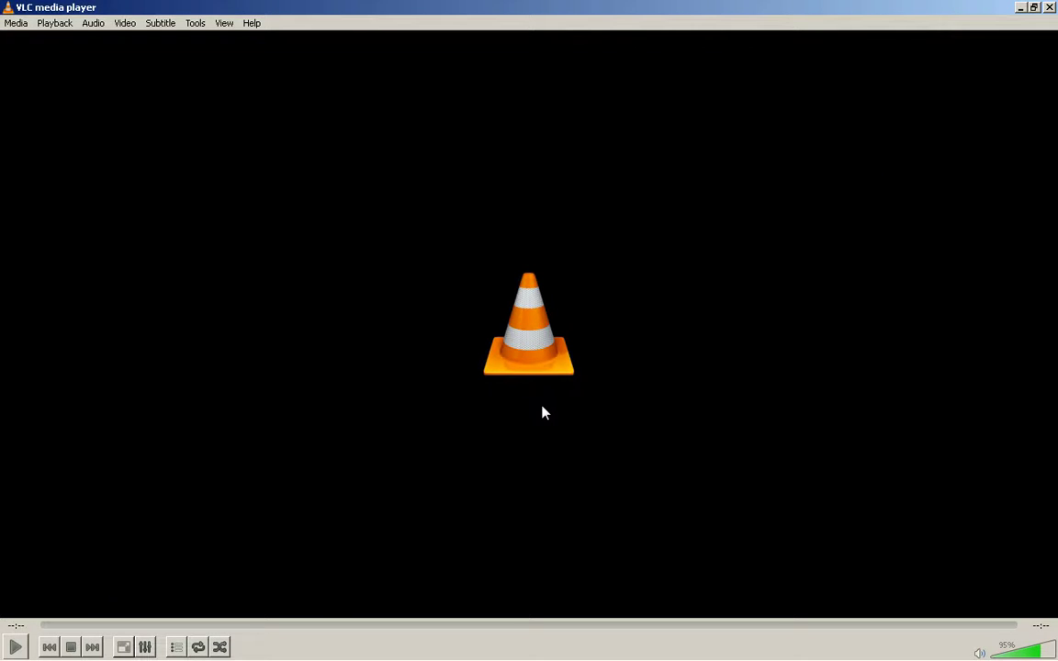
{"action": "key", "text": "alt+Tab"}
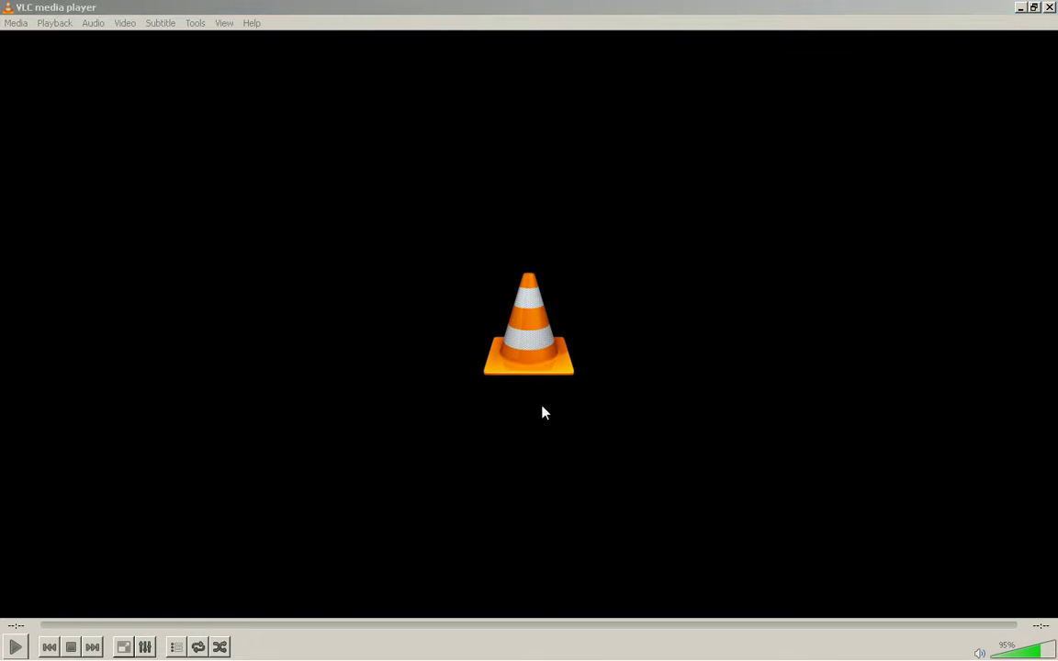
{"action": "key", "text": "ctrl+o"}
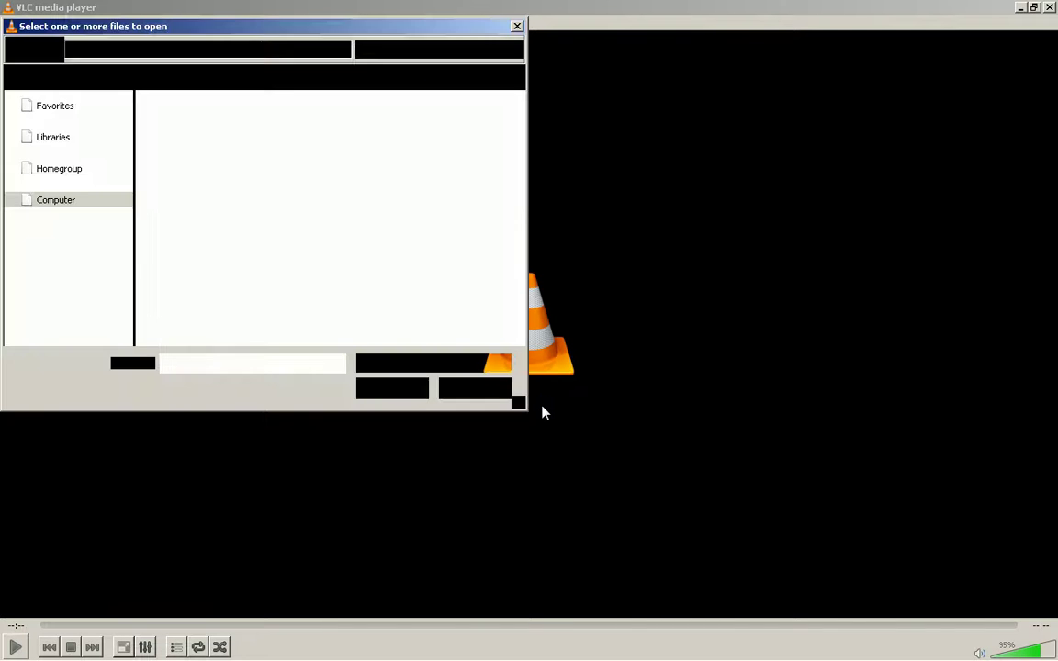
{"action": "type", "text": "F:\\_FAST_\\2017-06-18 (Domingo)\\0"}
{"action": "key", "text": "Return"}
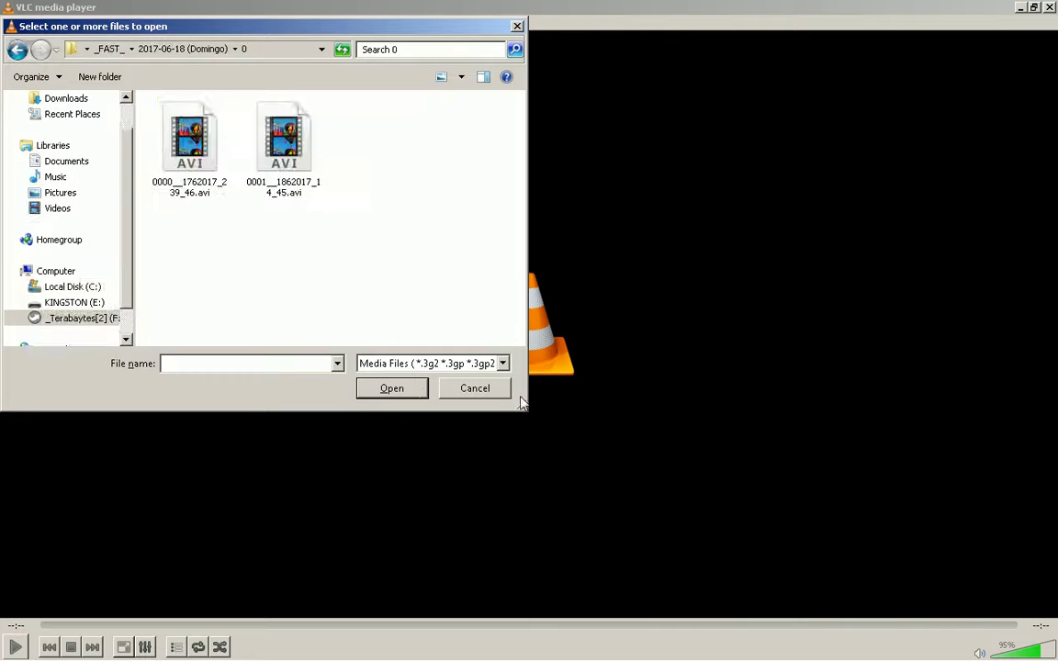
{"action": "left_click", "coordinate": [188, 154]}
{"action": "double_click", "coordinate": [188, 155]}
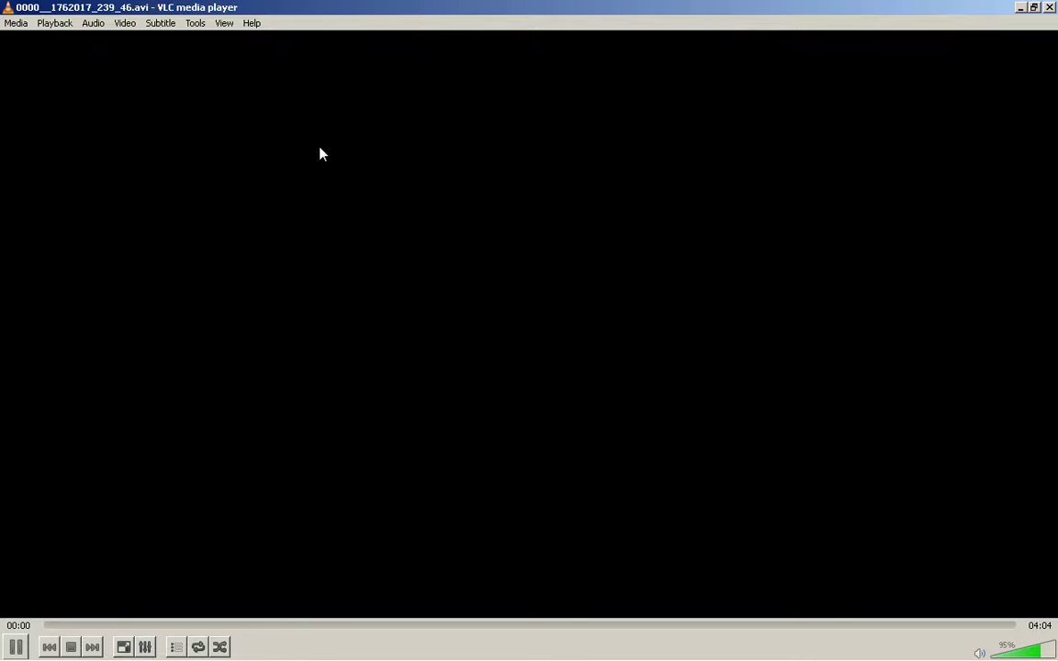
{"action": "key", "text": "f"}
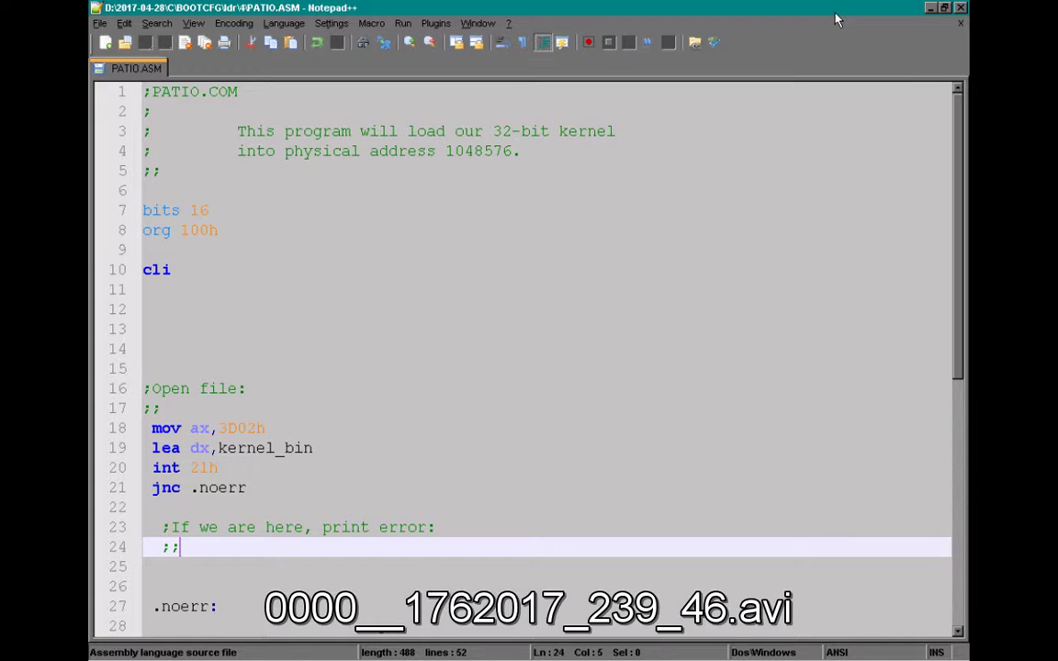
Watch the part of the recording where the PATIO.ASM kernel loader code and its GDT section are written.
{"action": "key", "text": "space"}
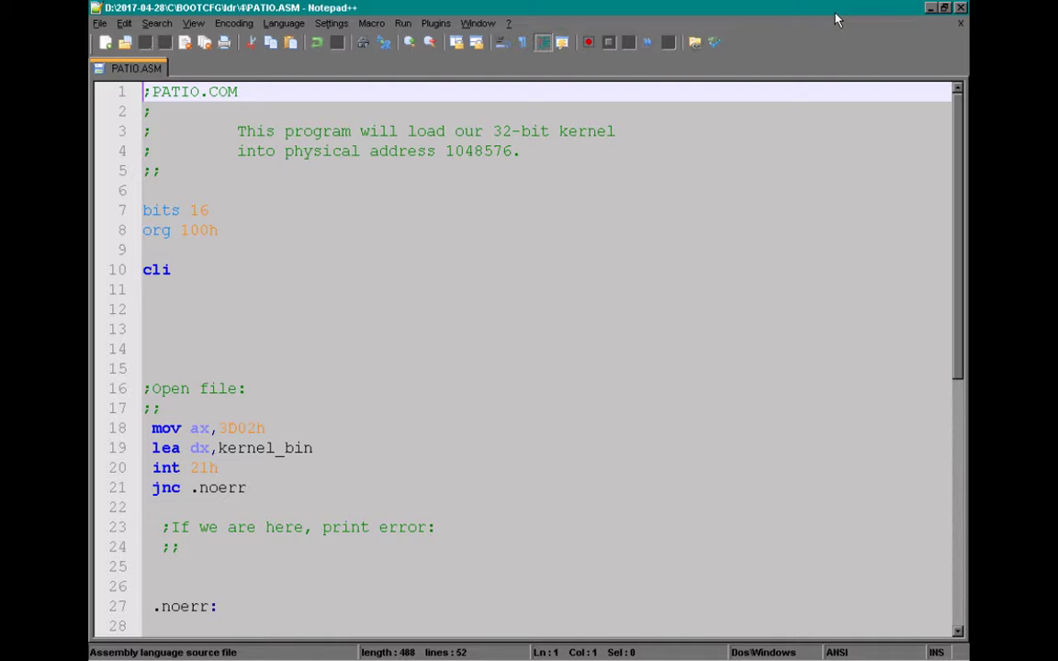
{"action": "key", "text": "alt+Tab"}
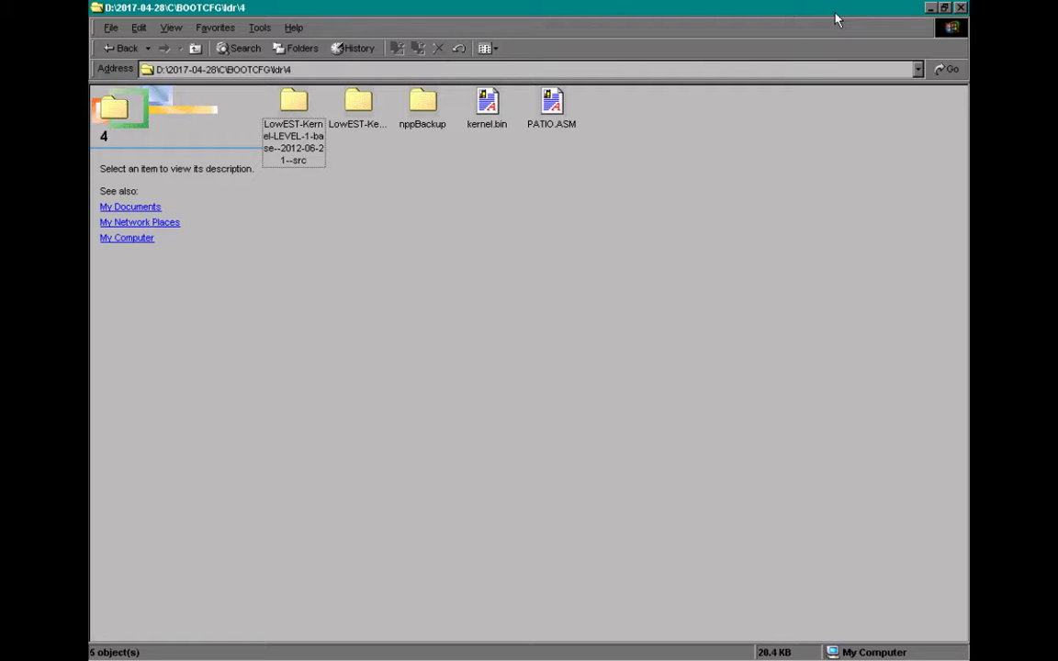
{"action": "key", "text": "alt+Tab"}
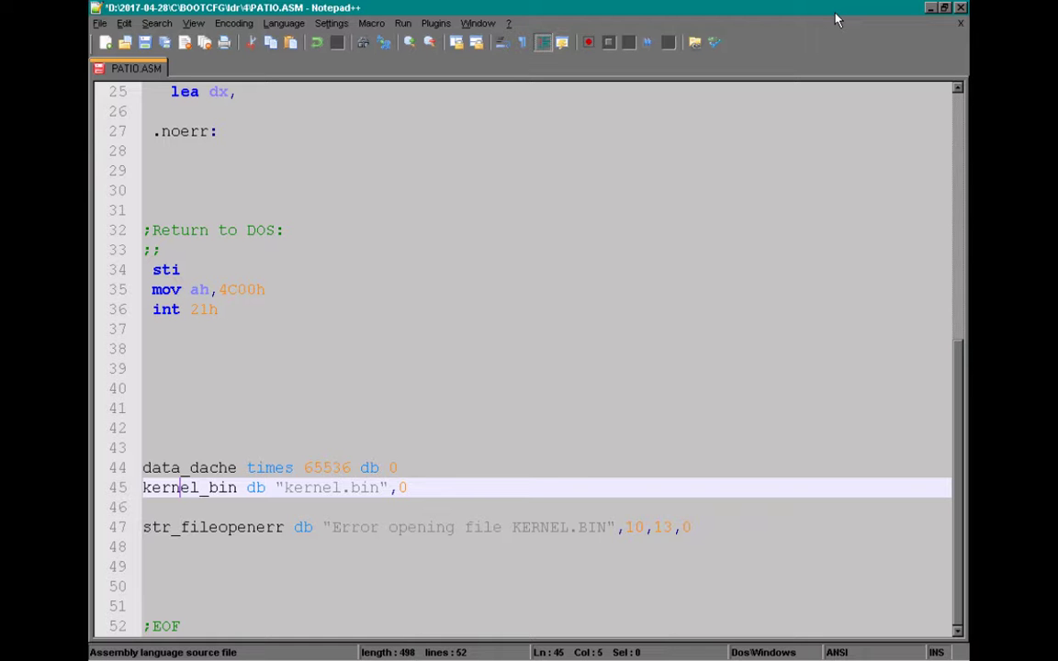
{"action": "key", "text": "ctrl+z"}
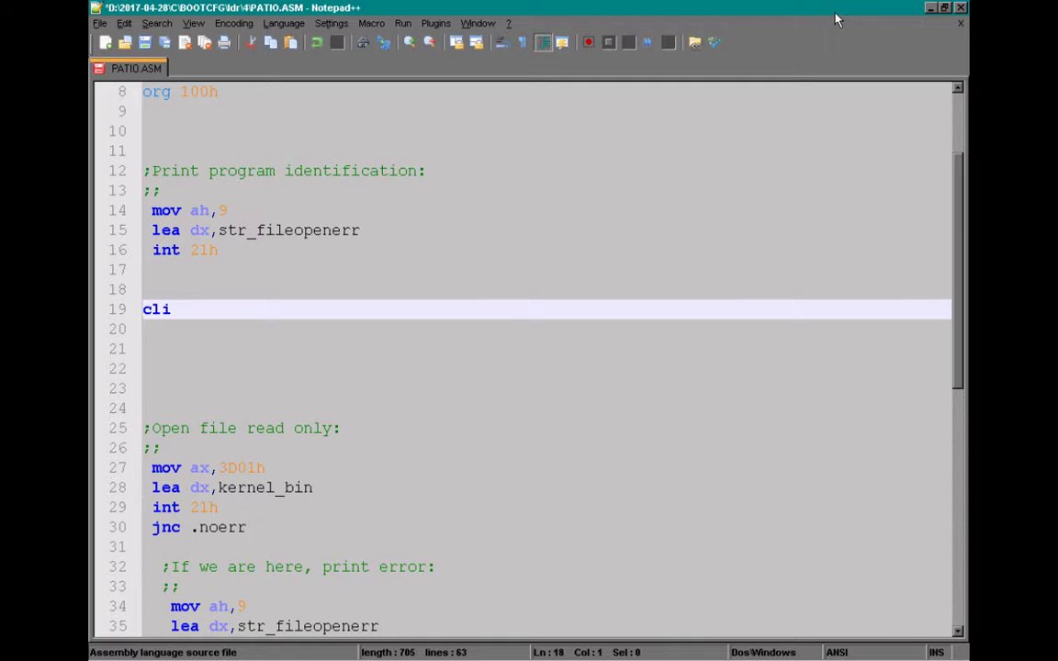
{"action": "key", "text": "Up"}
{"action": "key", "text": "ctrl+z"}
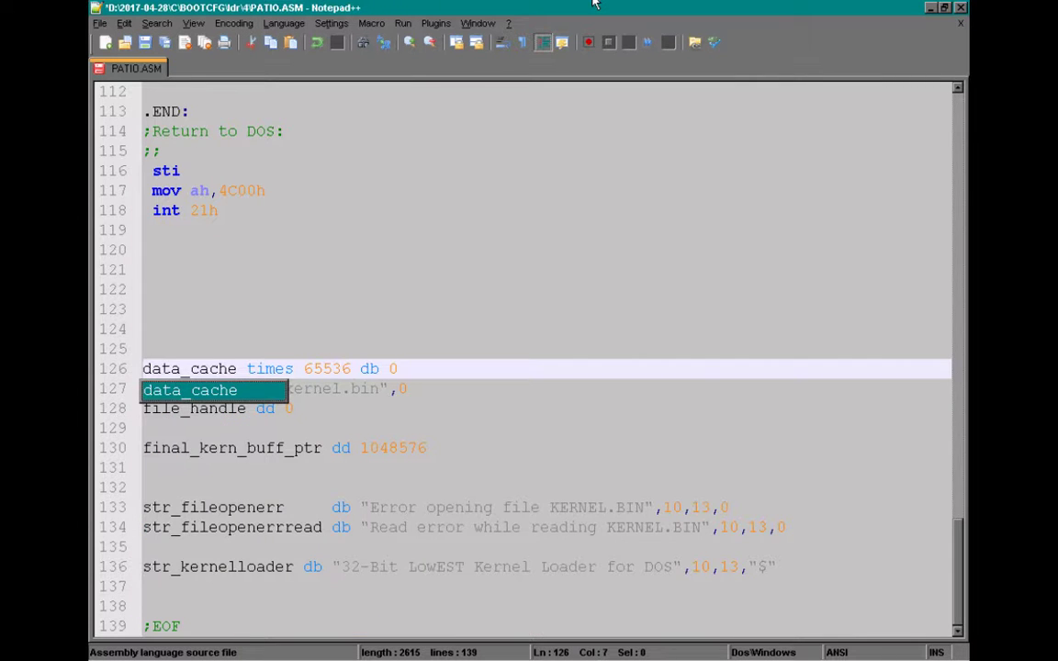
{"action": "key", "text": "ctrl+Home"}
{"action": "key", "text": "Page_Down"}
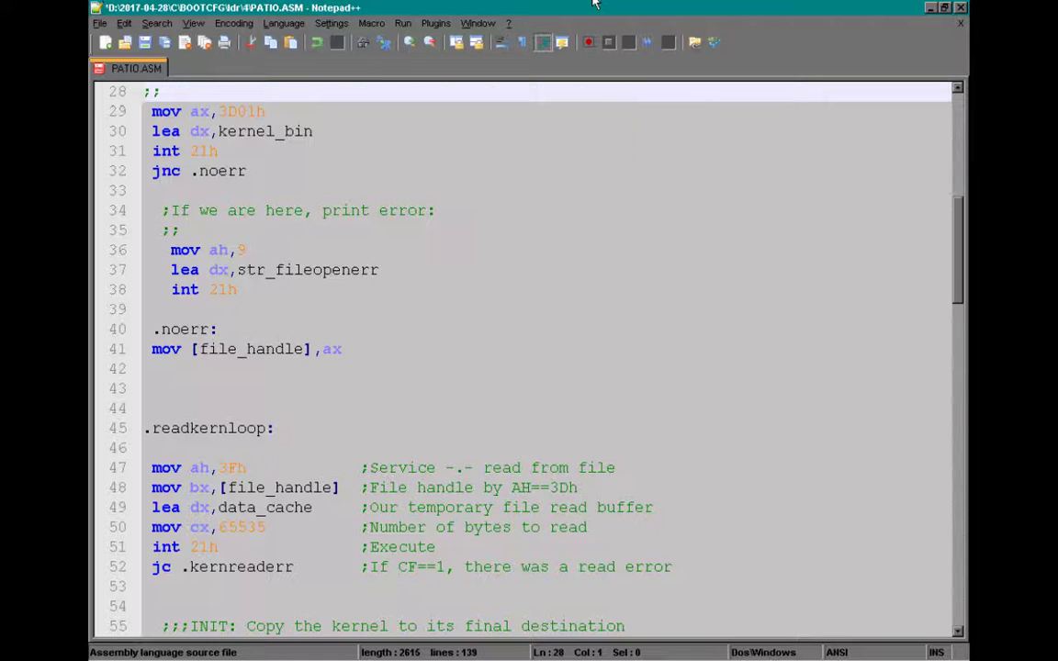
{"action": "key", "text": "Page_Down"}
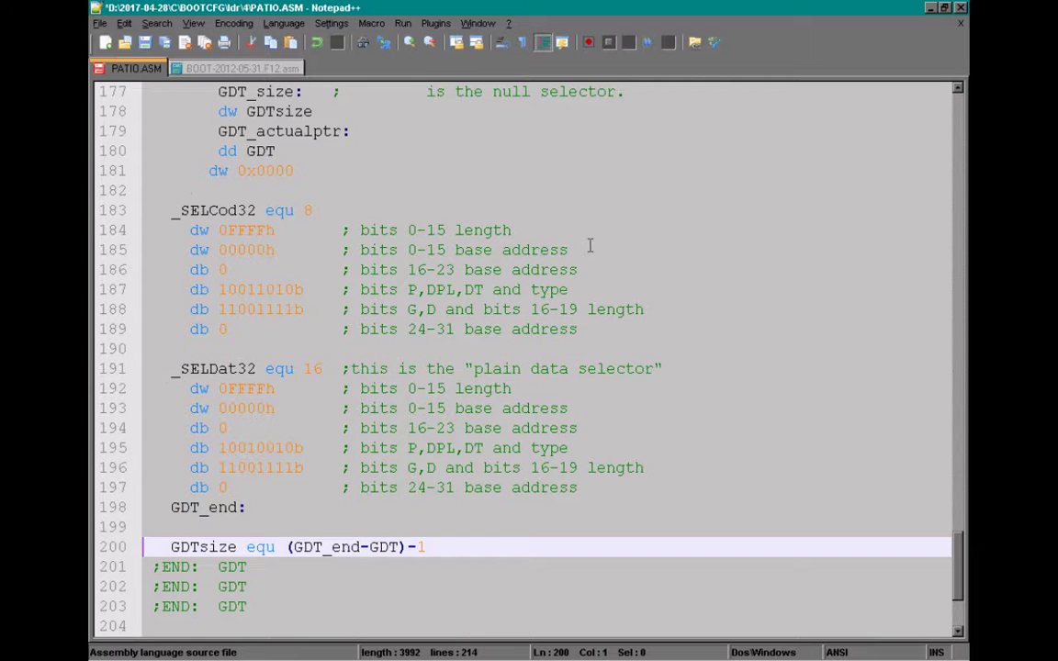
{"action": "key", "text": "ctrl+End"}
{"action": "key", "text": "Page_Up"}
{"action": "key", "text": "Page_Up"}
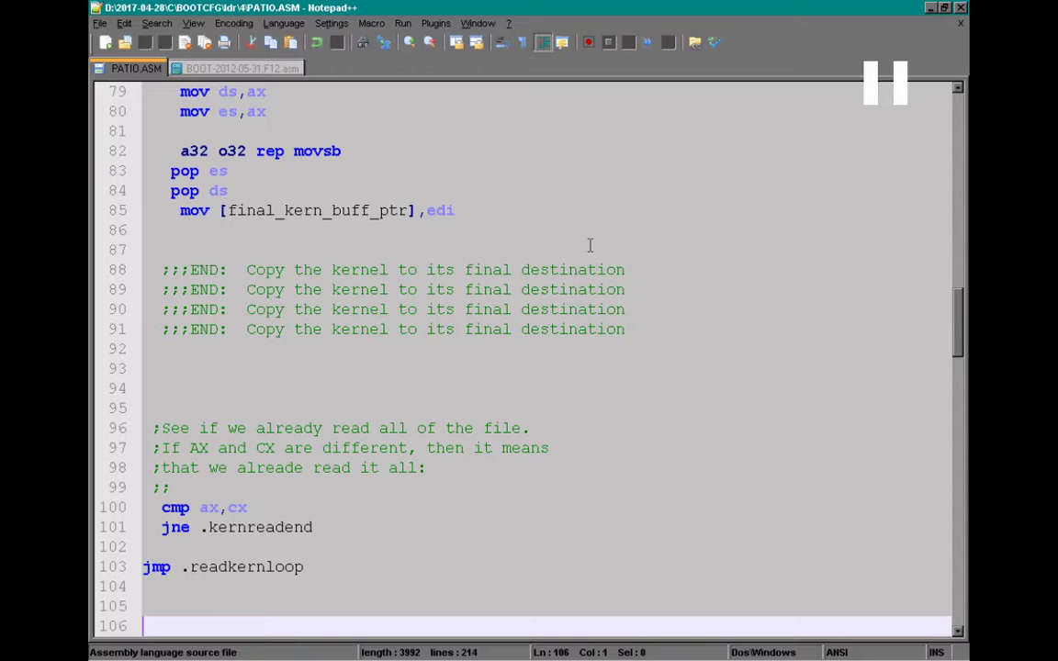
Check the hidden notification-area icons while the recording is paused, and resume its playback.
{"action": "key", "text": "super"}
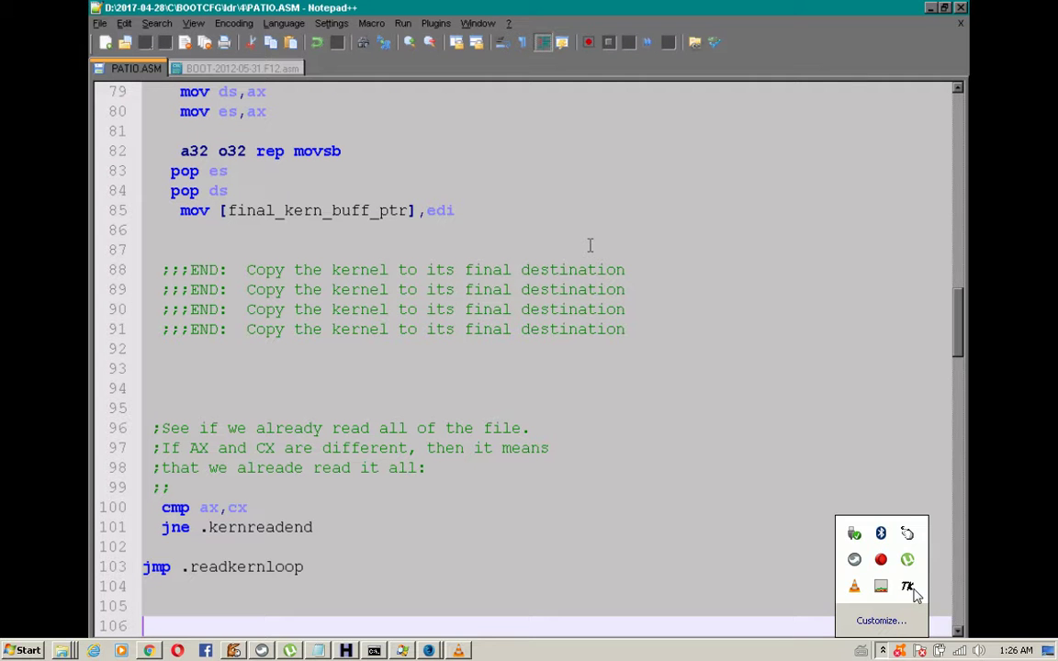
{"action": "right_click", "coordinate": [906, 587]}
{"action": "key", "text": "Escape"}
{"action": "key", "text": "Escape"}
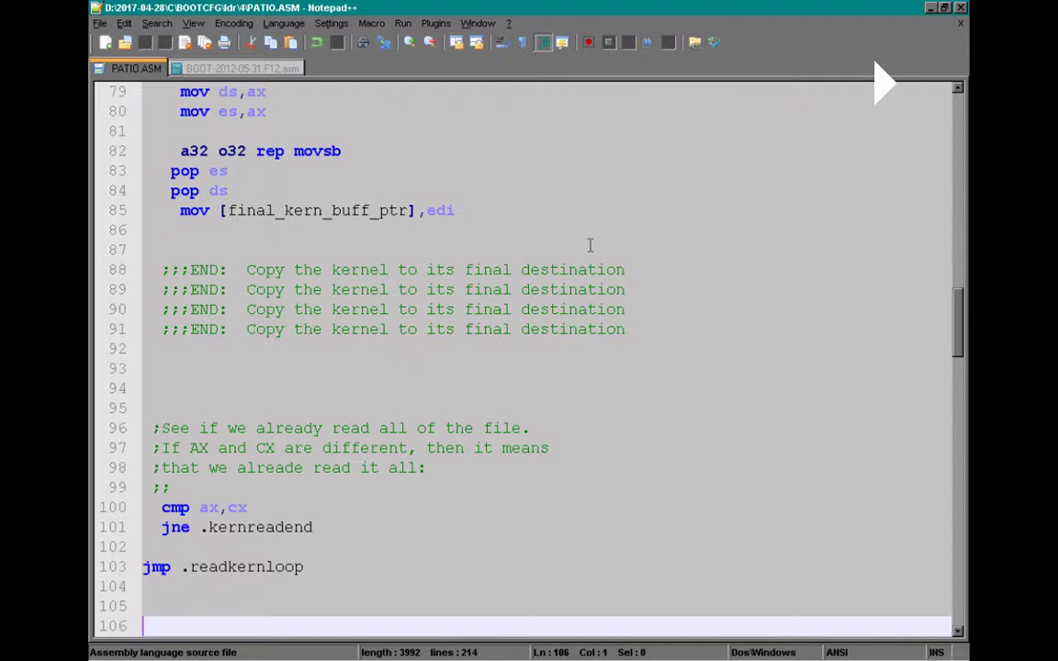
Check the kernel-reading code in PATIO.ASM for misplaced text and undo the recent edits.
{"action": "key", "text": "Page_Up"}
{"action": "key", "text": "Page_Up"}
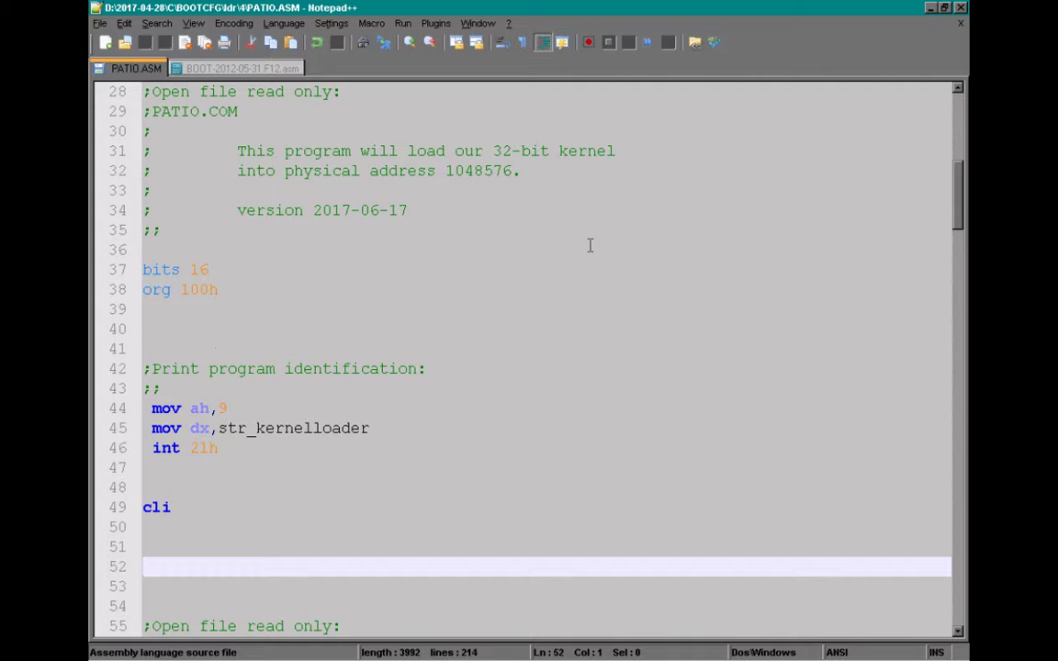
{"action": "key", "text": "Page_Down"}
{"action": "key", "text": "Page_Down"}
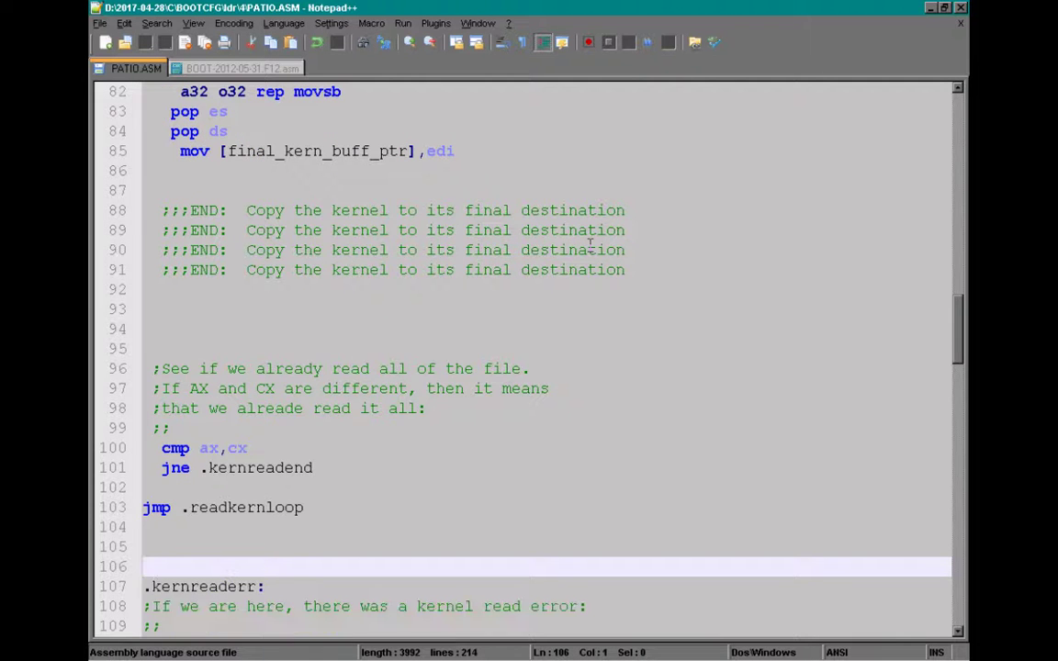
{"action": "key", "text": "Page_Down"}
{"action": "key", "text": "ctrl+z"}
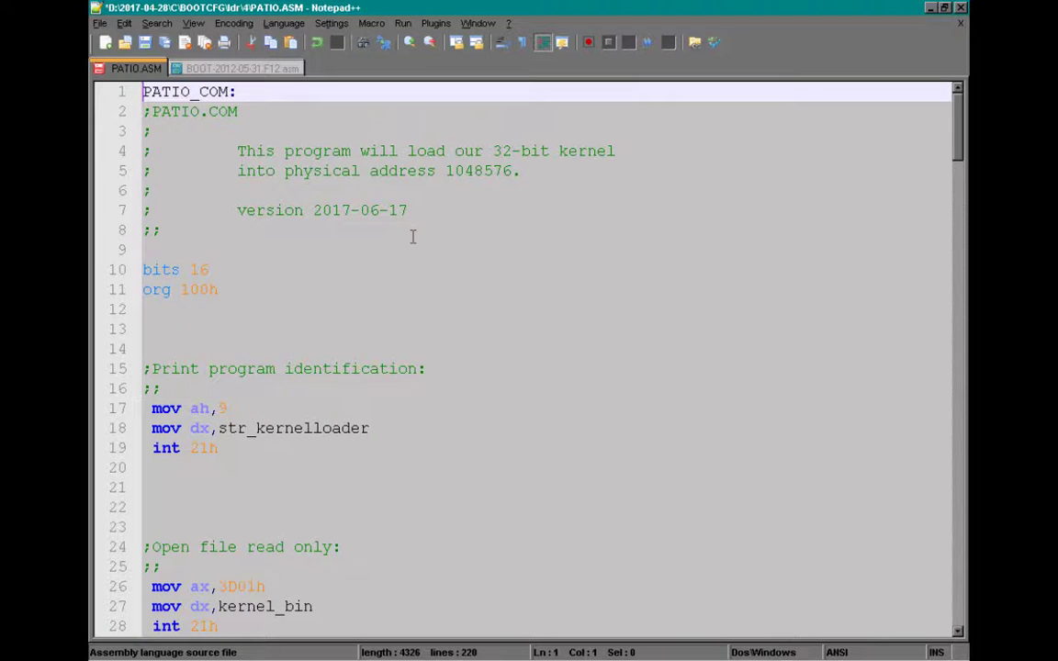
Review PATIO.ASM from the kernel copy code to the data definitions and back, and save the file.
{"action": "key", "text": "Page_Down"}
{"action": "key", "text": "Page_Down"}
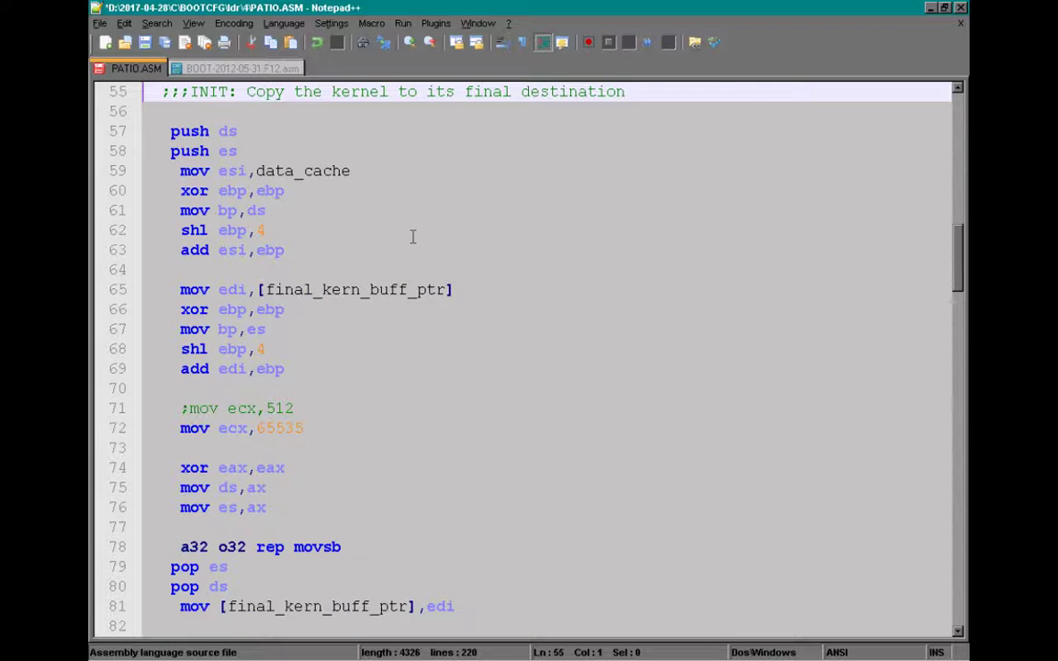
{"action": "key", "text": "Page_Down"}
{"action": "key", "text": "Page_Down"}
{"action": "key", "text": "Page_Down"}
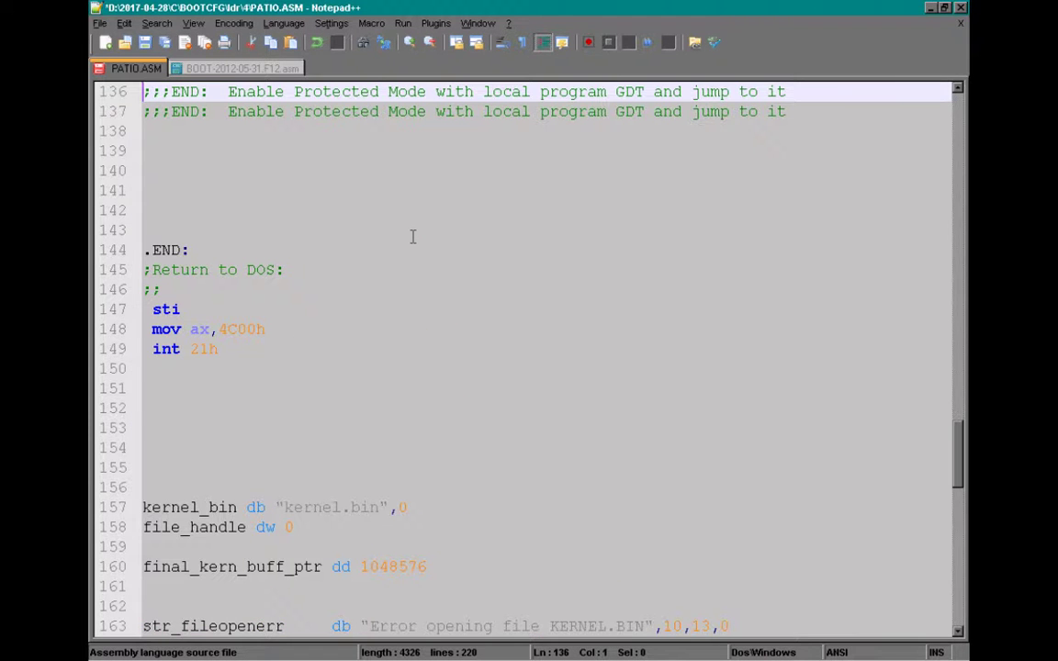
{"action": "key", "text": "Page_Down"}
{"action": "key", "text": "Page_Up"}
{"action": "key", "text": "Page_Up"}
{"action": "key", "text": "Page_Up"}
{"action": "key", "text": "Page_Up"}
{"action": "key", "text": "Page_Up"}
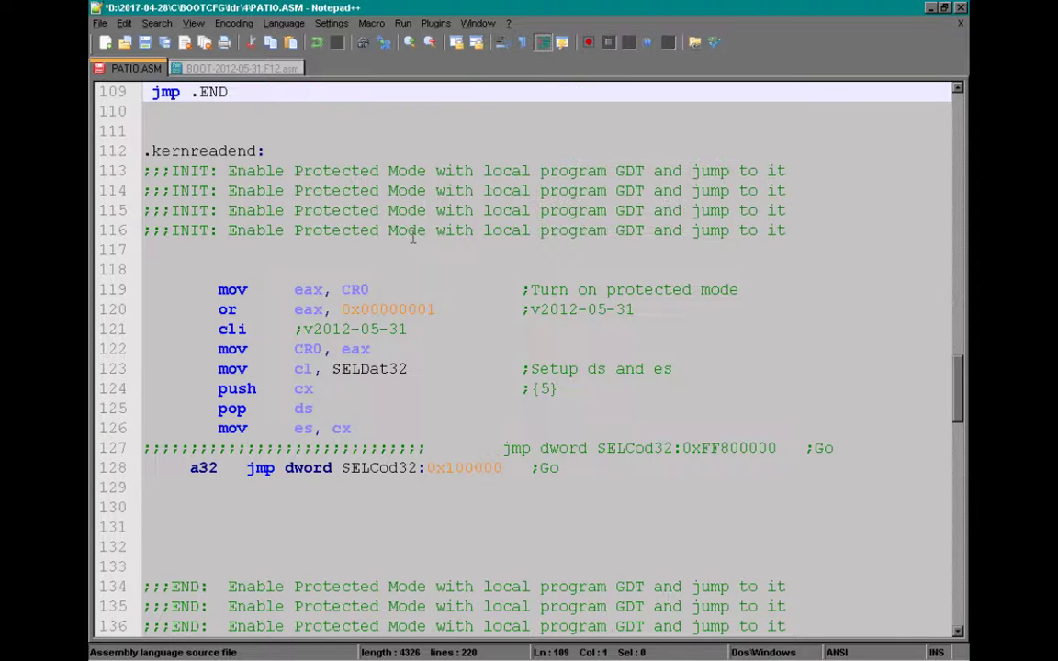
{"action": "key", "text": "ctrl+s"}
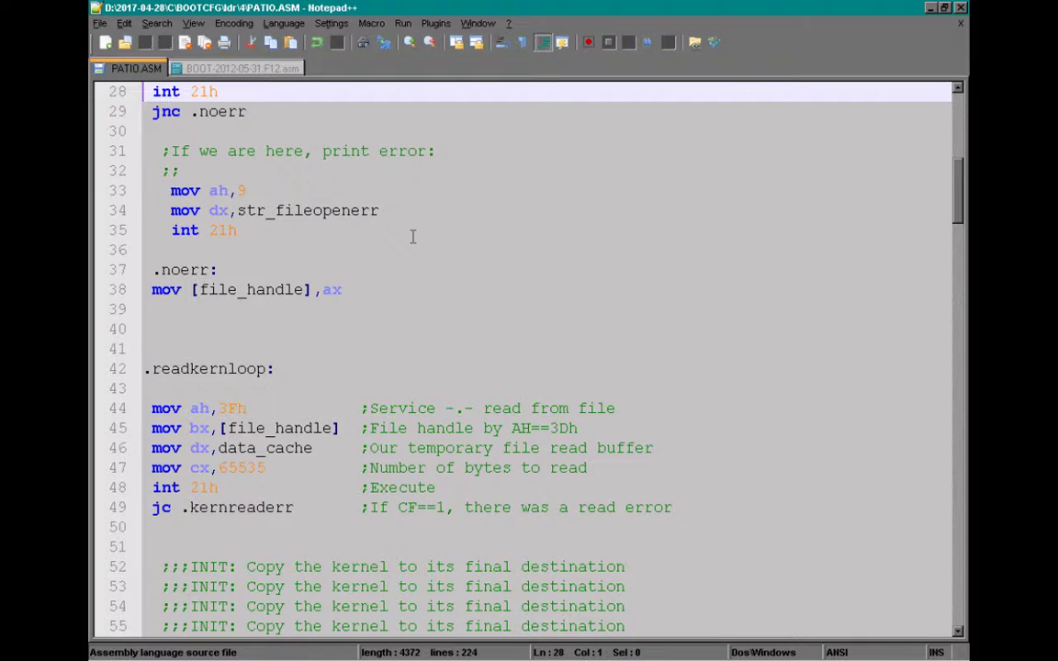
Comment out the mov cx,65535 line in .readkernloop and duplicate it.
{"action": "key", "text": "Down"}
{"action": "key", "text": "Down"}
{"action": "key", "text": "Down"}
{"action": "key", "text": "Down"}
{"action": "key", "text": "Down"}
{"action": "key", "text": "Down"}
{"action": "key", "text": "Down"}
{"action": "key", "text": "Down"}
{"action": "key", "text": "Down"}
{"action": "key", "text": "Down"}
{"action": "key", "text": "Down"}
{"action": "key", "text": "Down"}
{"action": "key", "text": "Down"}
{"action": "key", "text": "Down"}
{"action": "key", "text": "Down"}
{"action": "key", "text": "Down"}
{"action": "key", "text": "Down"}
{"action": "key", "text": "Down"}
{"action": "key", "text": "Down"}
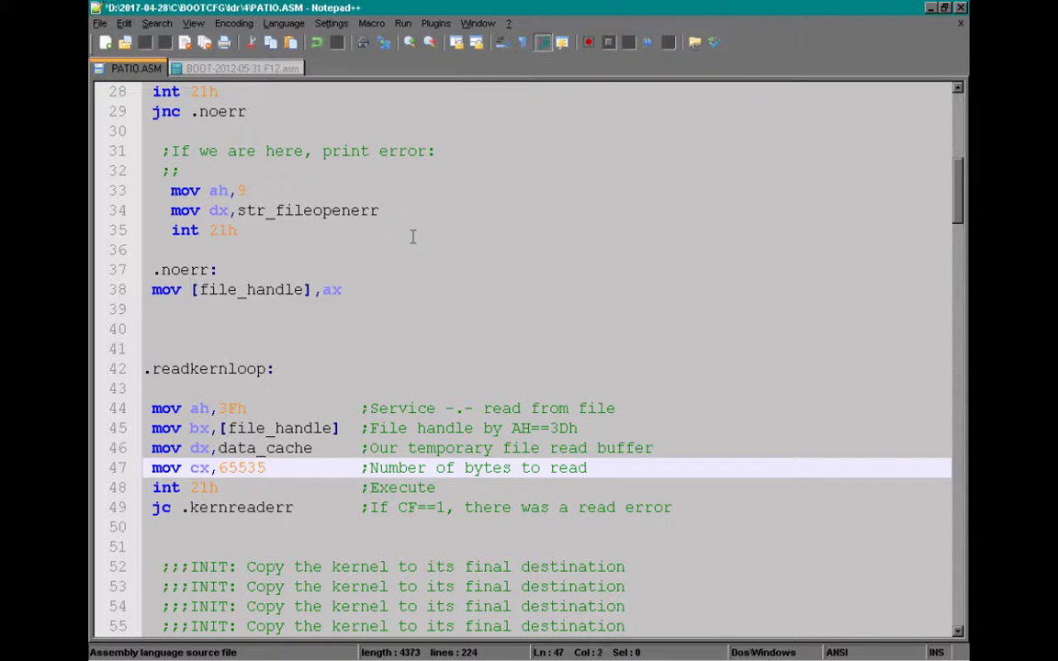
{"action": "type", "text": ";"}
{"action": "key", "text": "ctrl+d"}
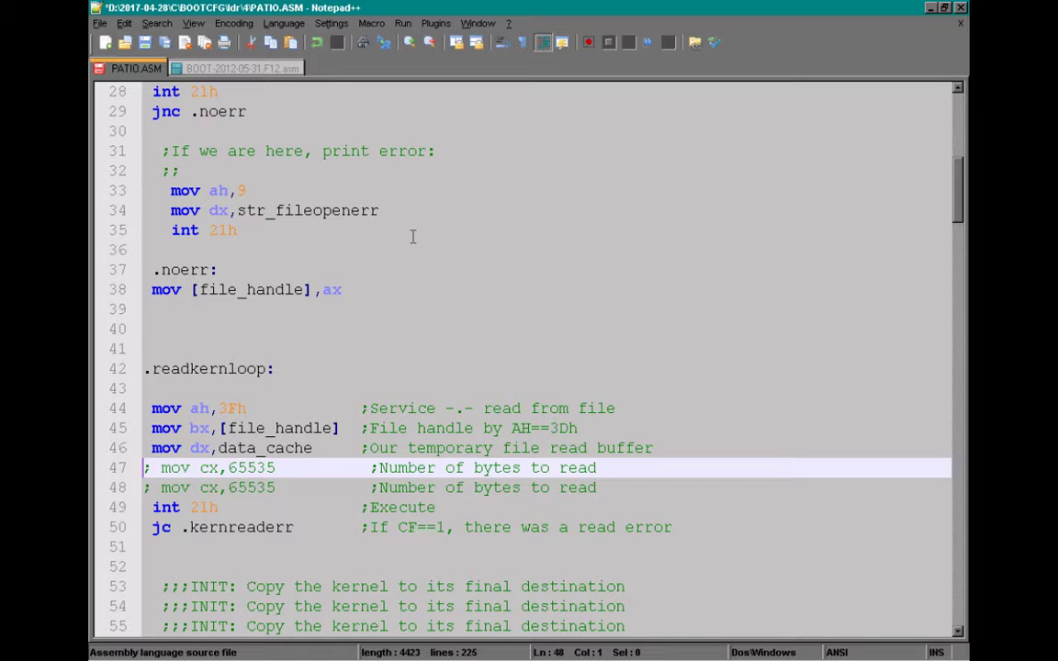
Uncomment the duplicated line in .readkernloop and set its read count to 512 bytes.
{"action": "key", "text": "Down"}
{"action": "key", "text": "BackSpace"}
{"action": "key", "text": "ctrl+Right"}
{"action": "key", "text": "ctrl+Right"}
{"action": "key", "text": "ctrl+Right"}
{"action": "key", "text": "ctrl+Right"}
{"action": "key", "text": "ctrl+BackSpace"}
{"action": "type", "text": "513"}
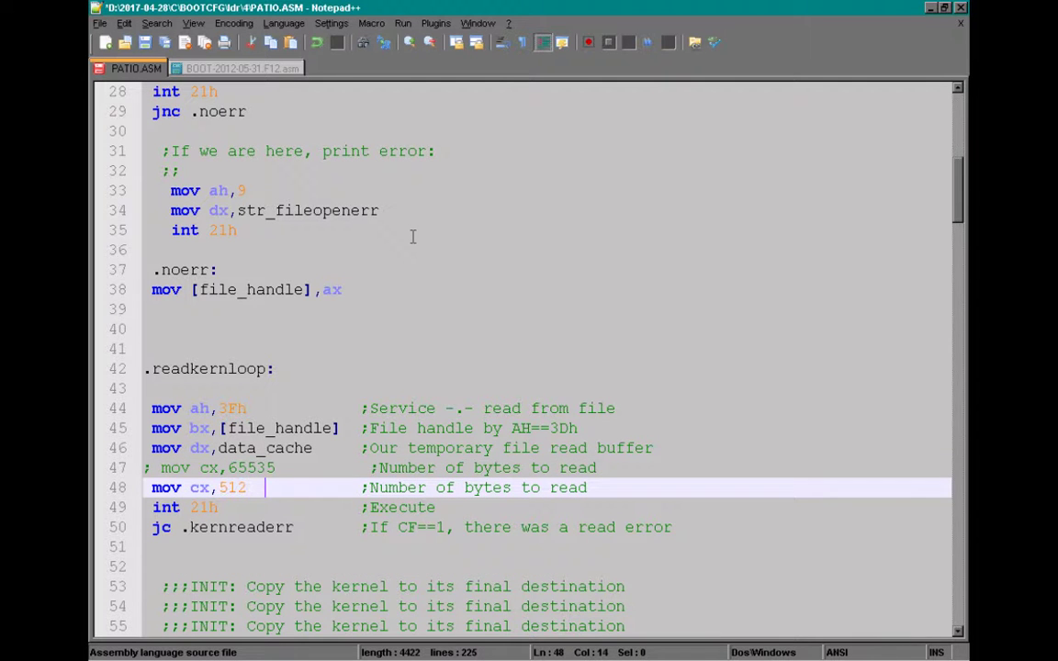
Comment out mov ecx,65535 in the kernel copy section and re-enable mov ecx,512.
{"action": "key", "text": "Page_Down"}
{"action": "key", "text": "Home"}
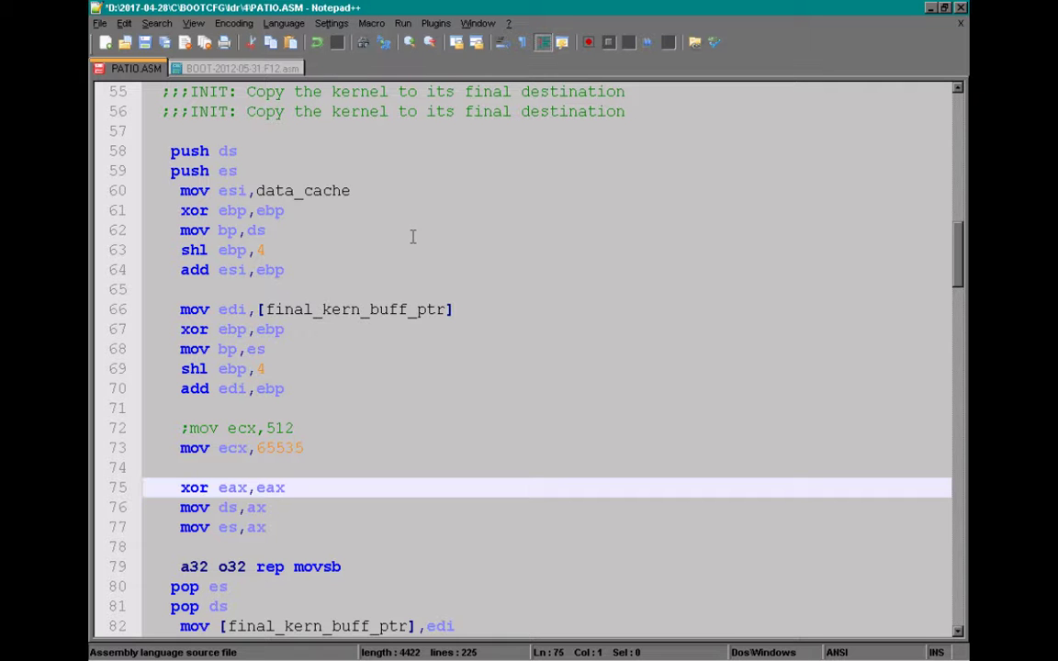
{"action": "key", "text": "Up"}
{"action": "key", "text": "Up"}
{"action": "key", "text": "ctrl+Right"}
{"action": "type", "text": ";"}
{"action": "key", "text": "Up"}
{"action": "key", "text": "BackSpace"}
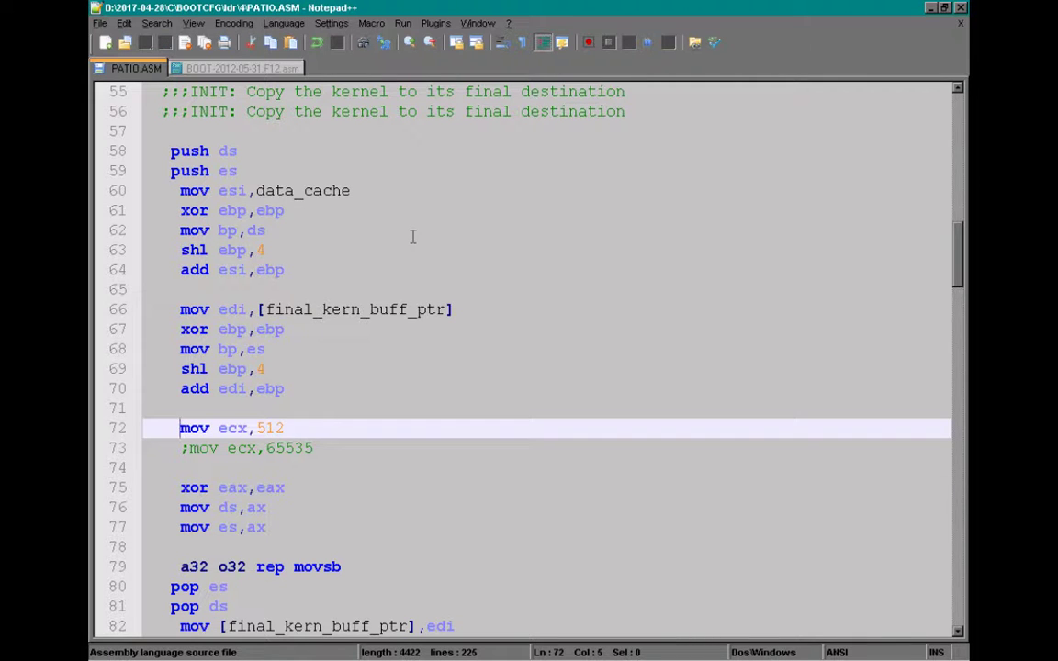
Preserve cx and ax around the kernel copy by adding push cx, push ax, pop ax and pop cx, and save.
{"action": "key", "text": "Page_Down"}
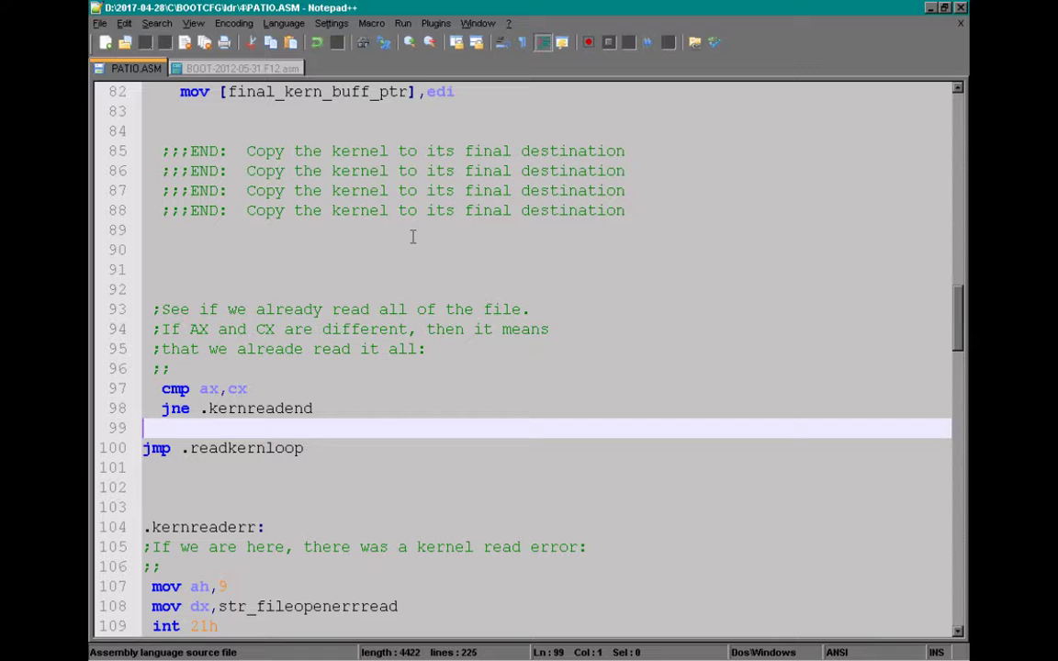
{"action": "key", "text": "Page_Down"}
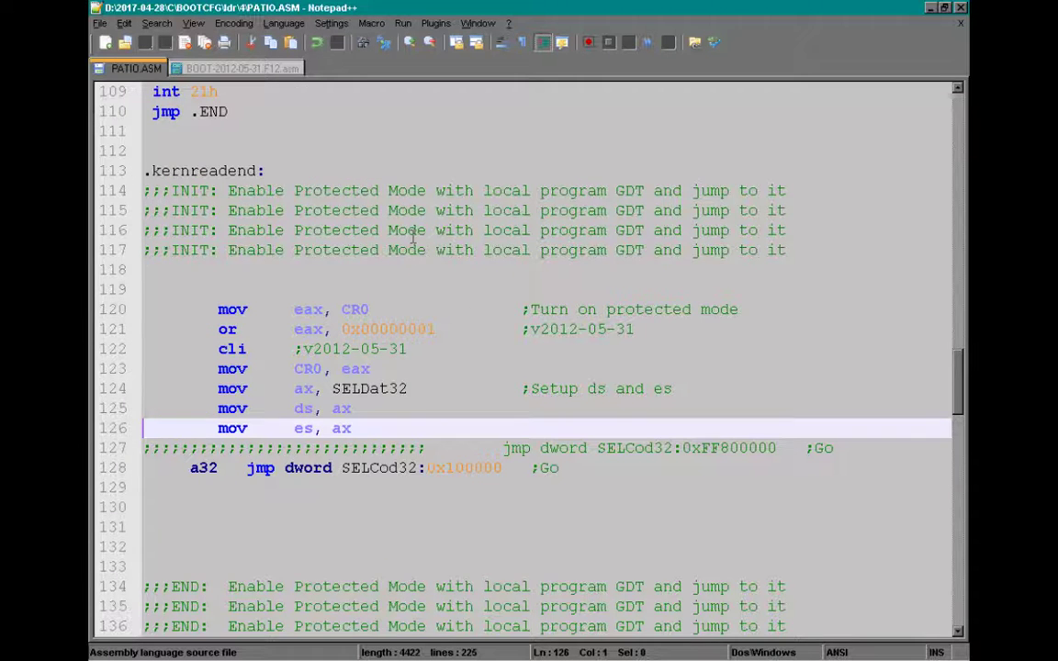
{"action": "key", "text": "ctrl+Home"}
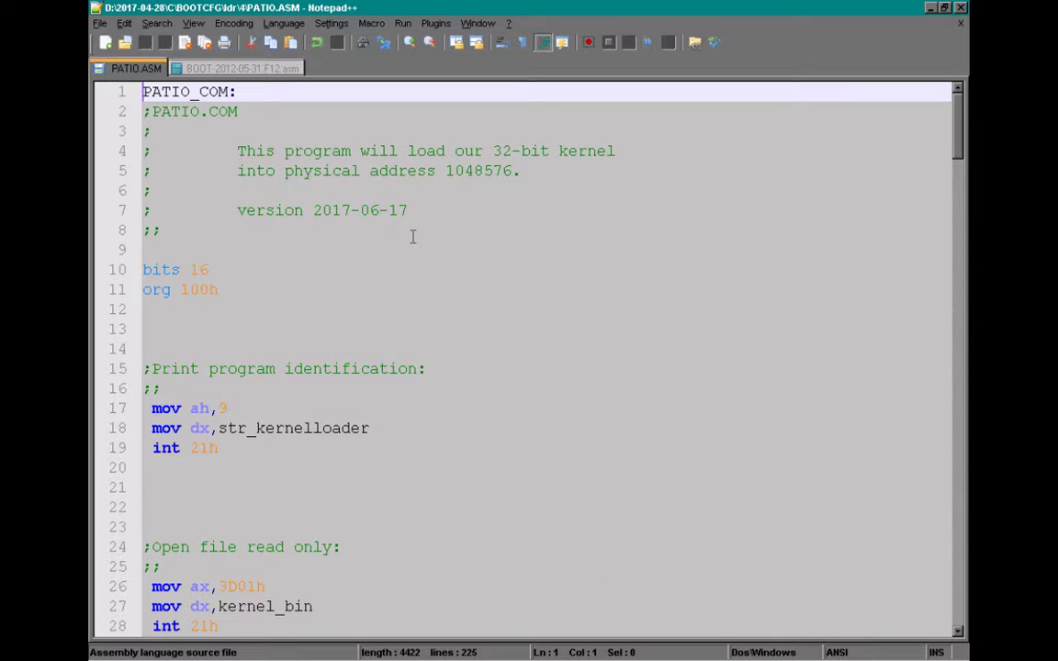
{"action": "key", "text": "Page_Down"}
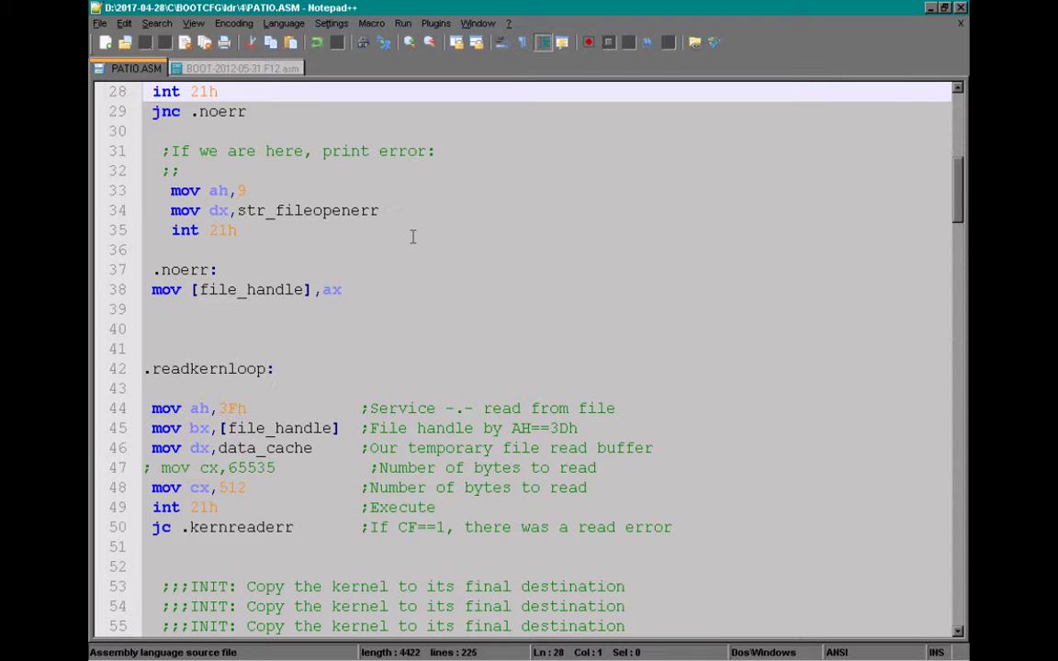
{"action": "key", "text": "Page_Down"}
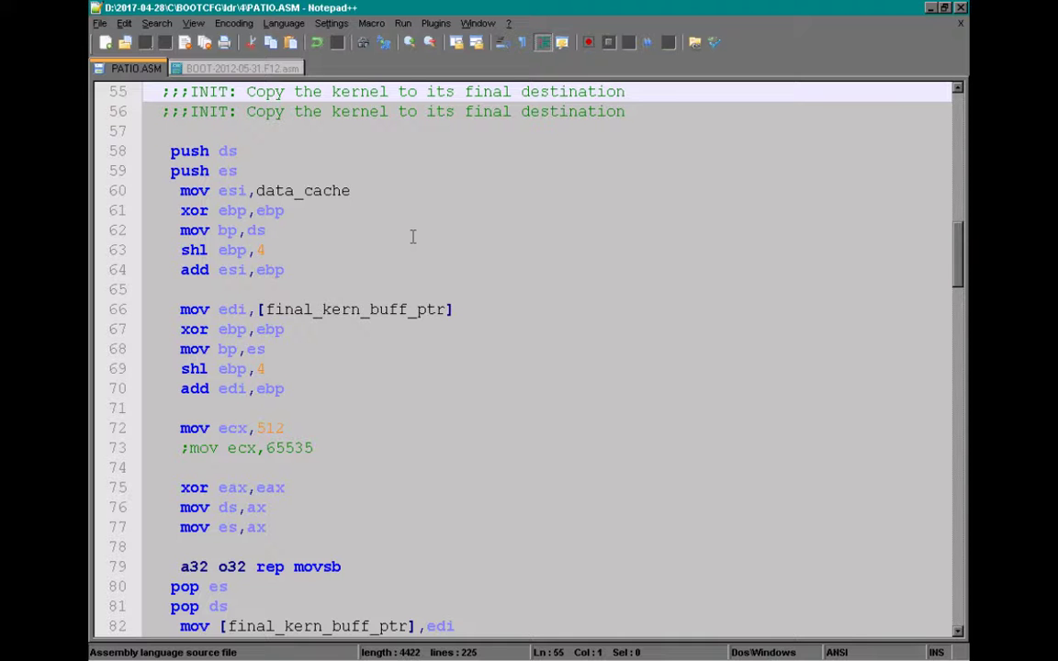
{"action": "key", "text": "Page_Down"}
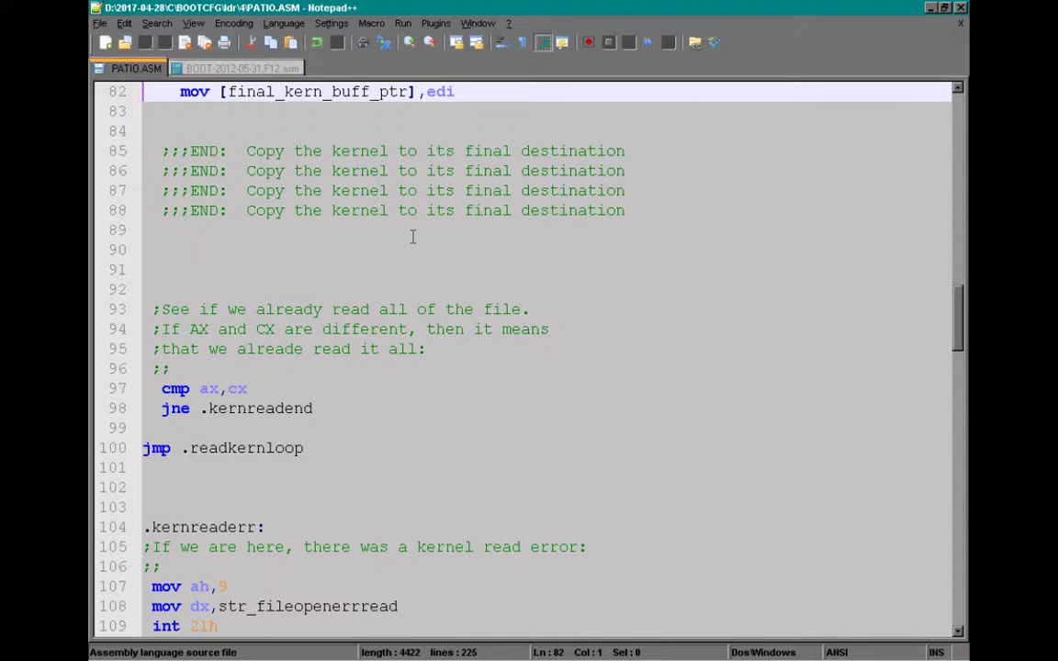
{"action": "key", "text": "Page_Up"}
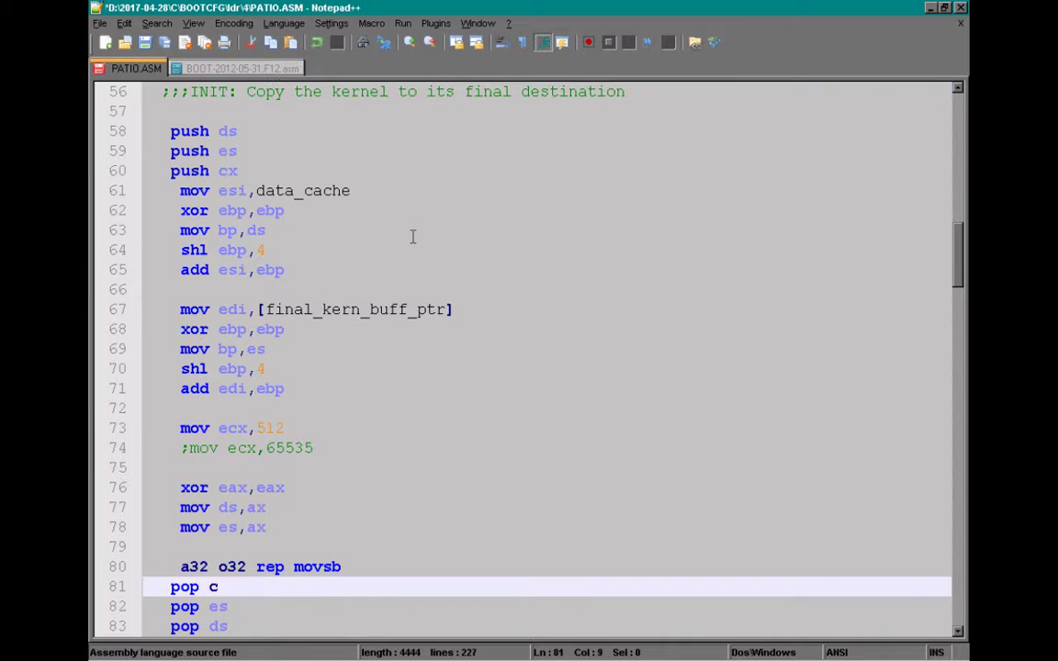
{"action": "type", "text": "x"}
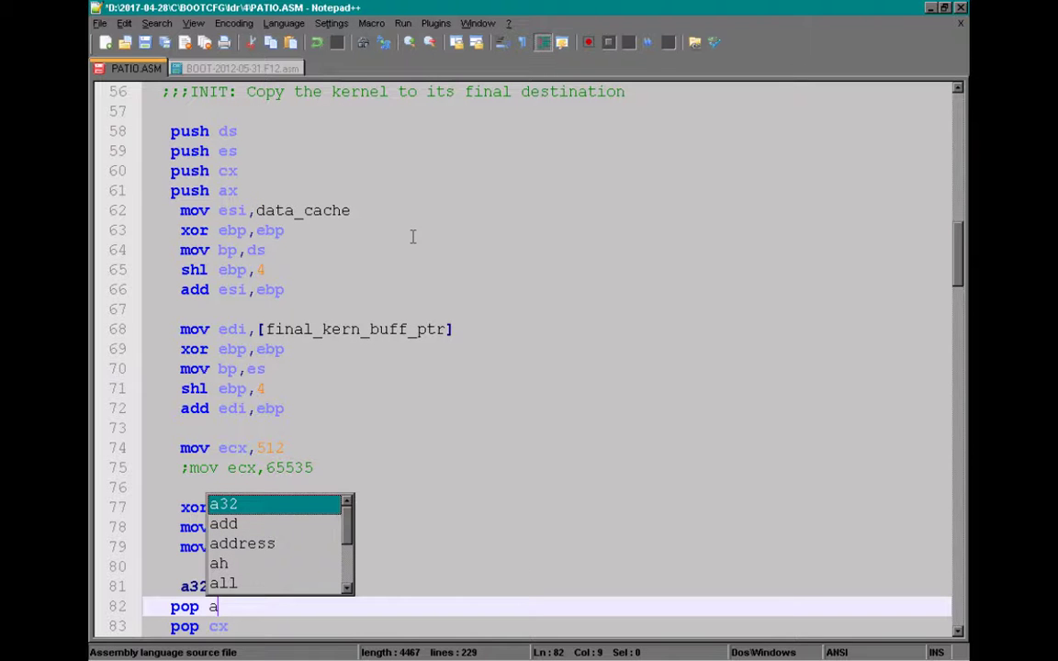
{"action": "type", "text": "x"}
{"action": "key", "text": "Right"}
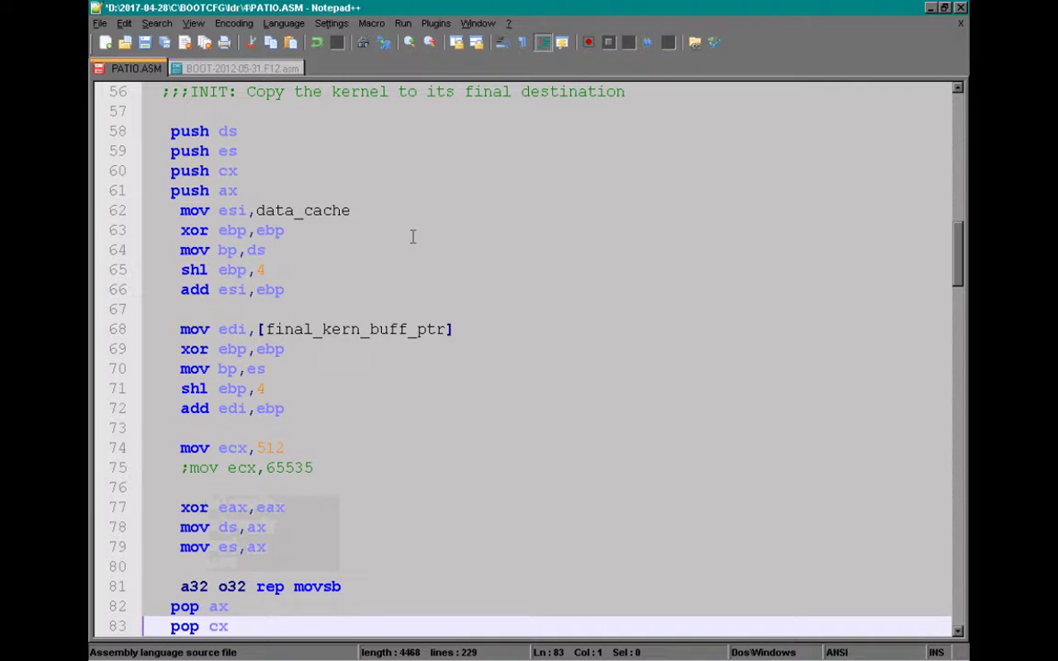
{"action": "key", "text": "ctrl+s"}
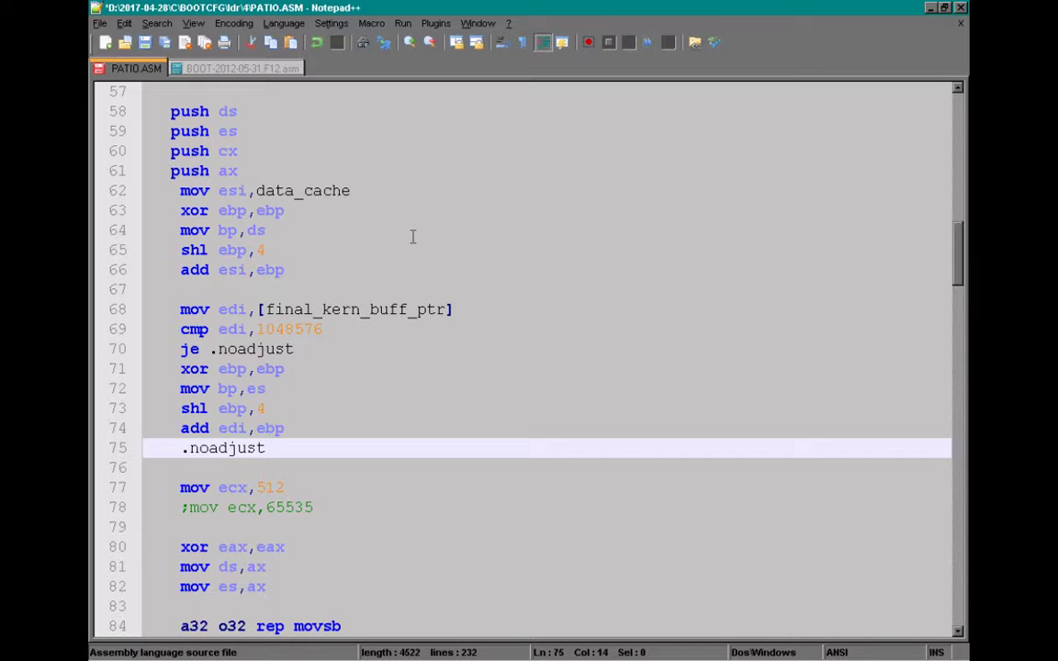
Complete the .noadjust: label that skips the edi adjustment when edi equals 1048576, and save the file.
{"action": "type", "text": ":"}
{"action": "key", "text": "ctrl+s"}
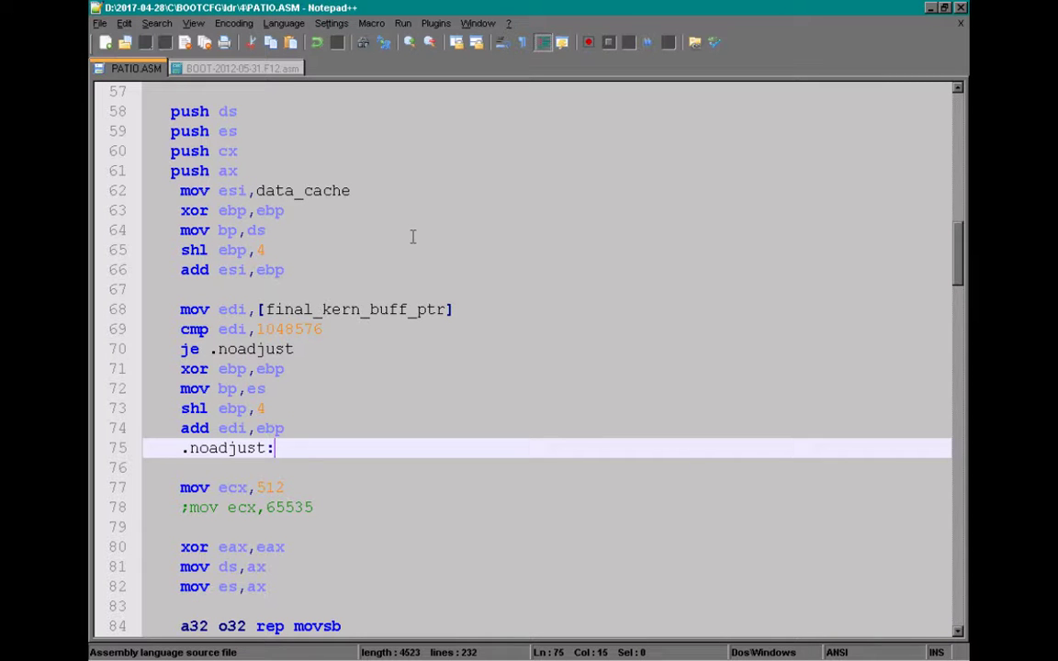
{"action": "key", "text": "Down"}
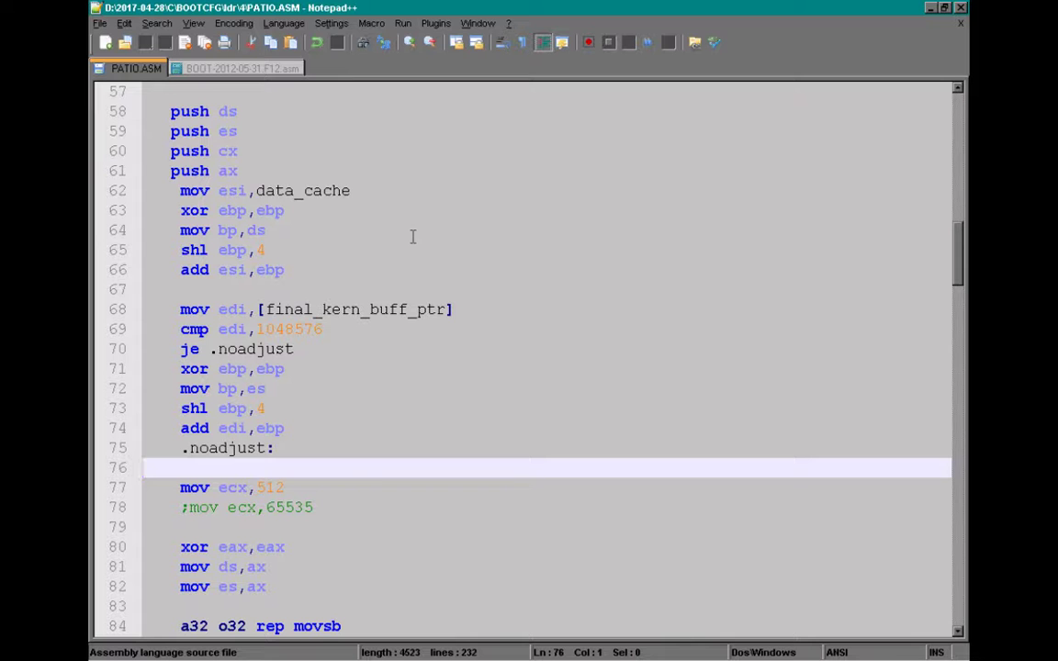
Delete the whole edi adjustment block from cmp edi,1048576 through the .noadjust: label, and save the file.
{"action": "key", "text": "Up"}
{"action": "key", "text": "Up"}
{"action": "key", "text": "Up"}
{"action": "key", "text": "Up"}
{"action": "key", "text": "Up"}
{"action": "key", "text": "Up"}
{"action": "key", "text": "Up"}
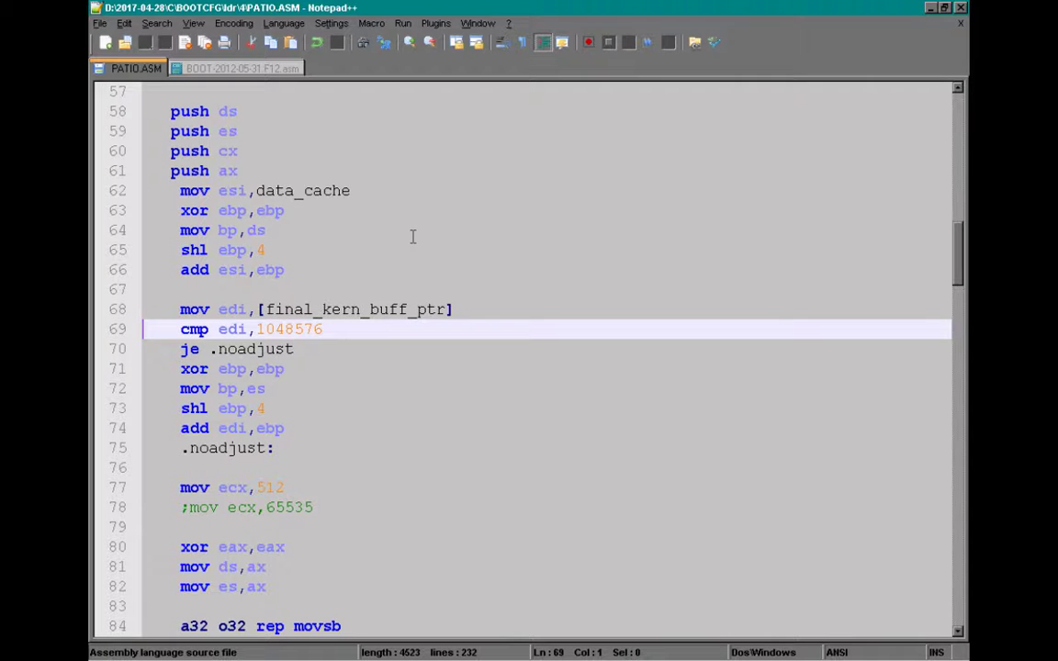
{"action": "key", "text": "shift+Down"}
{"action": "key", "text": "shift+Down"}
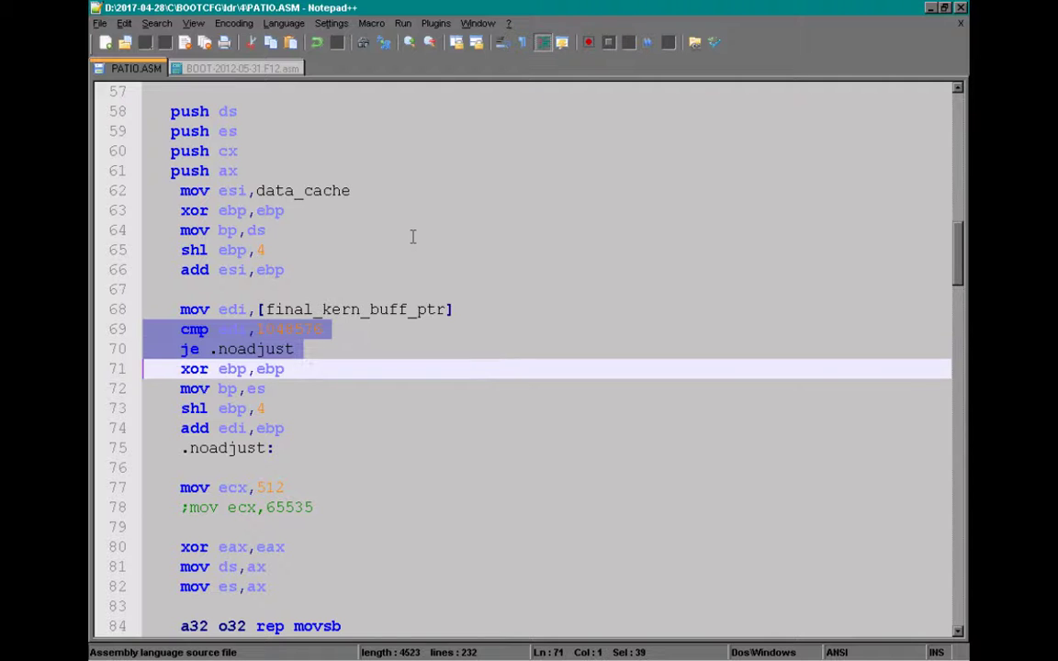
{"action": "key", "text": "shift+Down"}
{"action": "key", "text": "shift+Down"}
{"action": "key", "text": "shift+Down"}
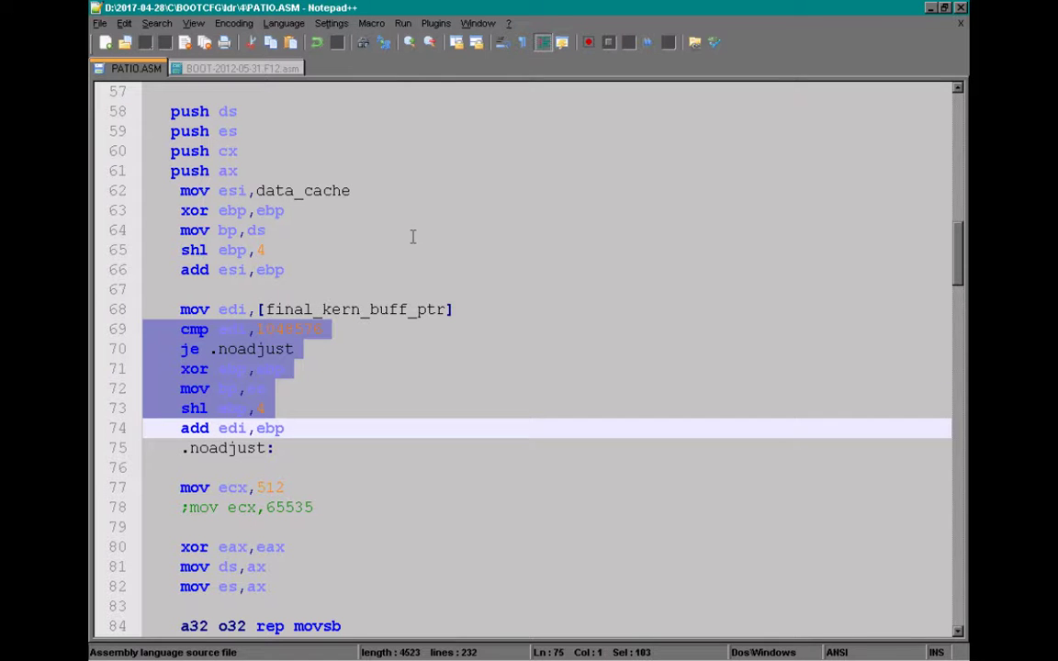
{"action": "key", "text": "shift+Down"}
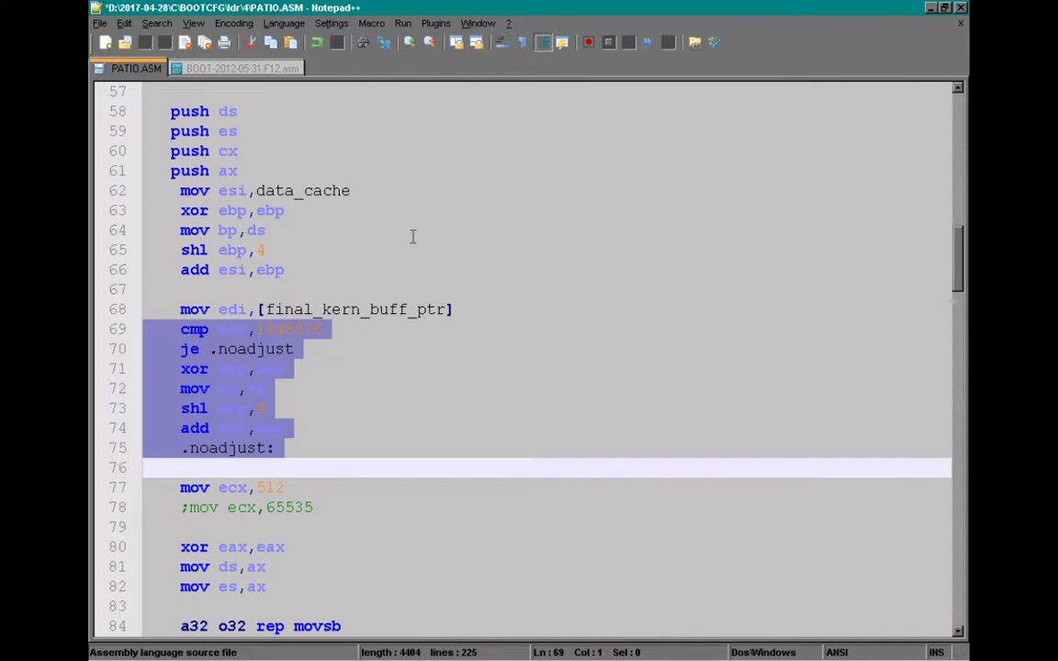
{"action": "key", "text": "Delete"}
{"action": "key", "text": "ctrl+s"}
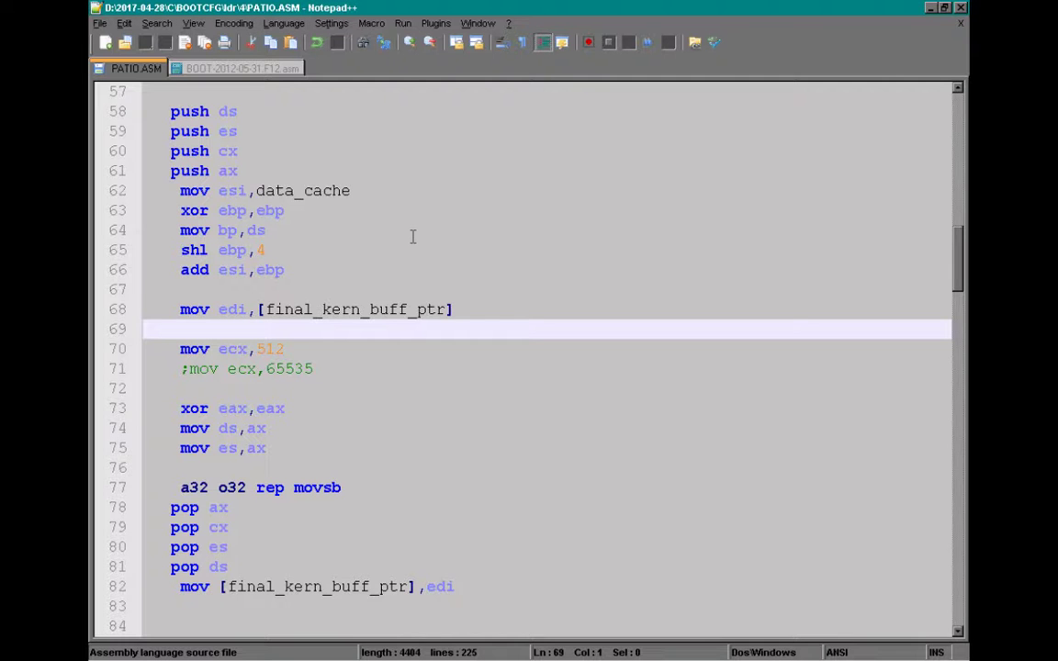
Examine the kernel read error handling, the protected-mode switch, the return to DOS and the first data definitions.
{"action": "key", "text": "Page_Down"}
{"action": "key", "text": "Page_Down"}
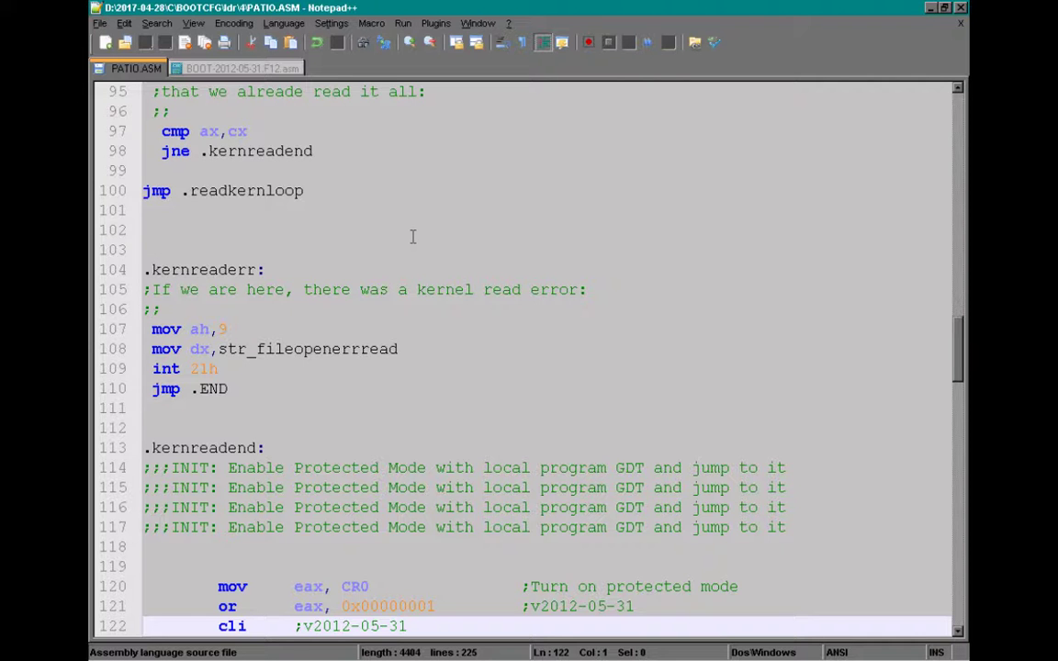
{"action": "key", "text": "Page_Down"}
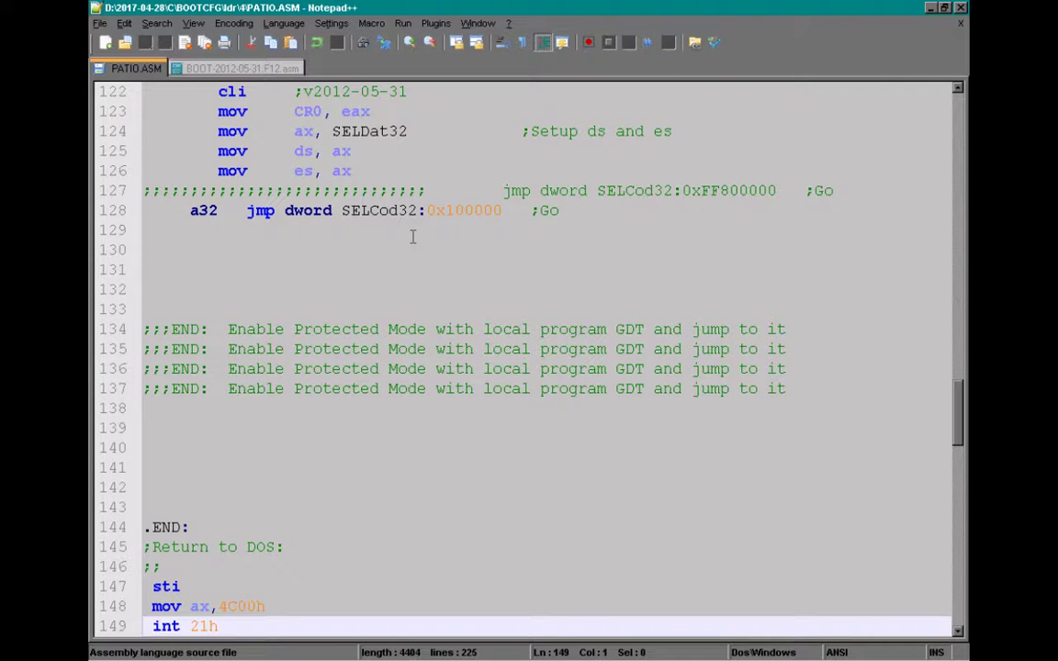
{"action": "key", "text": "Down"}
{"action": "key", "text": "Down"}
{"action": "key", "text": "Down"}
{"action": "key", "text": "Down"}
{"action": "key", "text": "Down"}
{"action": "key", "text": "Down"}
{"action": "key", "text": "Down"}
{"action": "key", "text": "Down"}
{"action": "key", "text": "Down"}
{"action": "key", "text": "Down"}
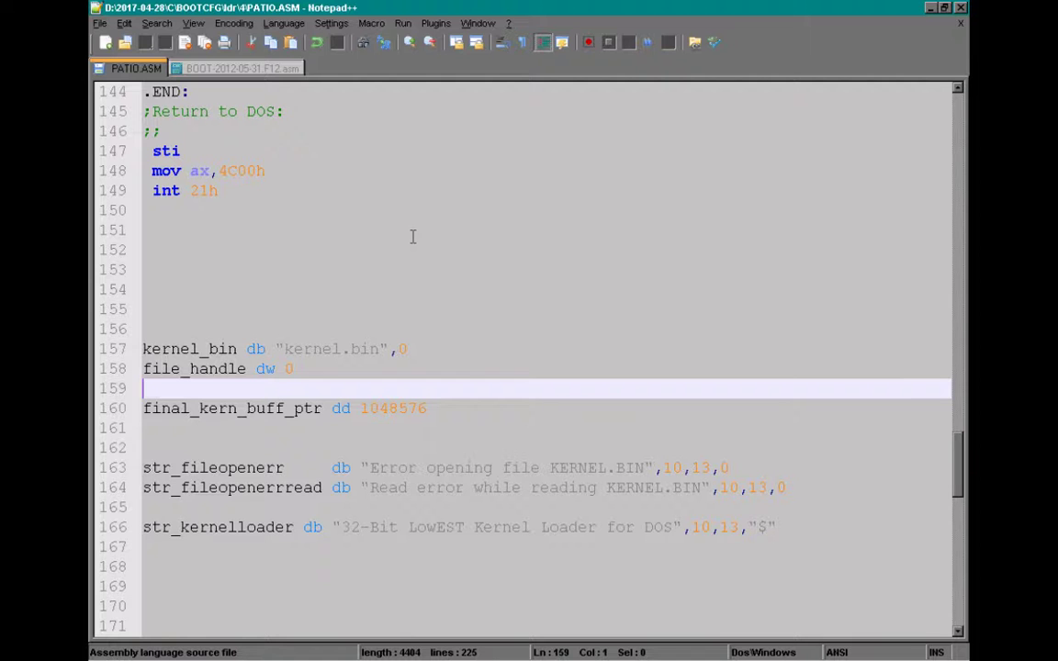
Duplicate the str_kernelloader string definition directly below the original, separated by a blank line.
{"action": "key", "text": "Down"}
{"action": "key", "text": "Down"}
{"action": "key", "text": "Down"}
{"action": "key", "text": "Down"}
{"action": "key", "text": "Down"}
{"action": "key", "text": "Down"}
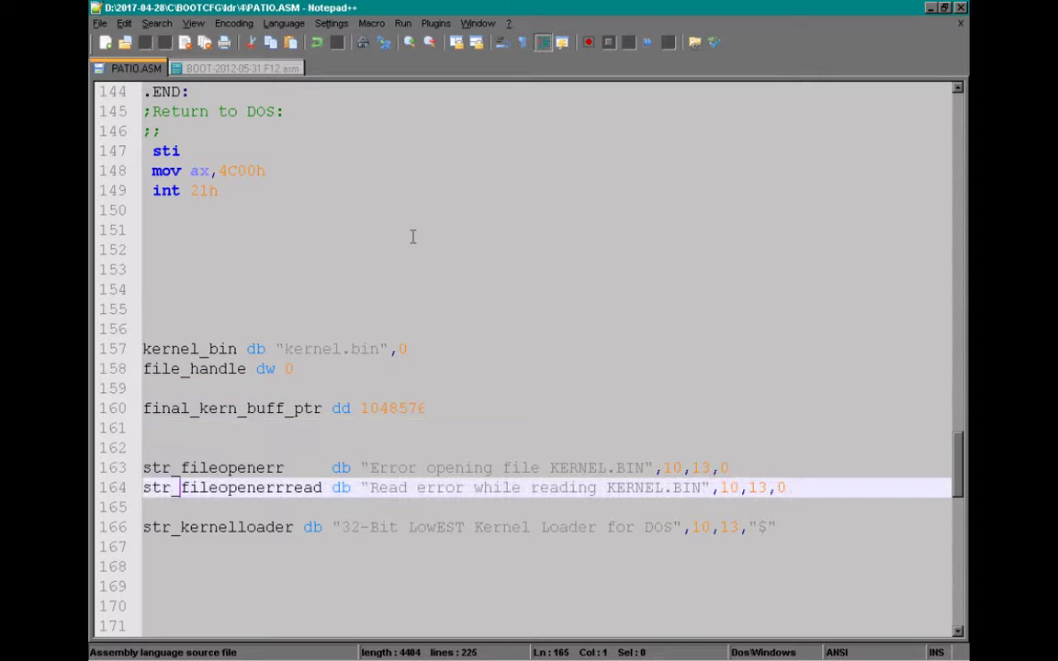
{"action": "key", "text": "Down"}
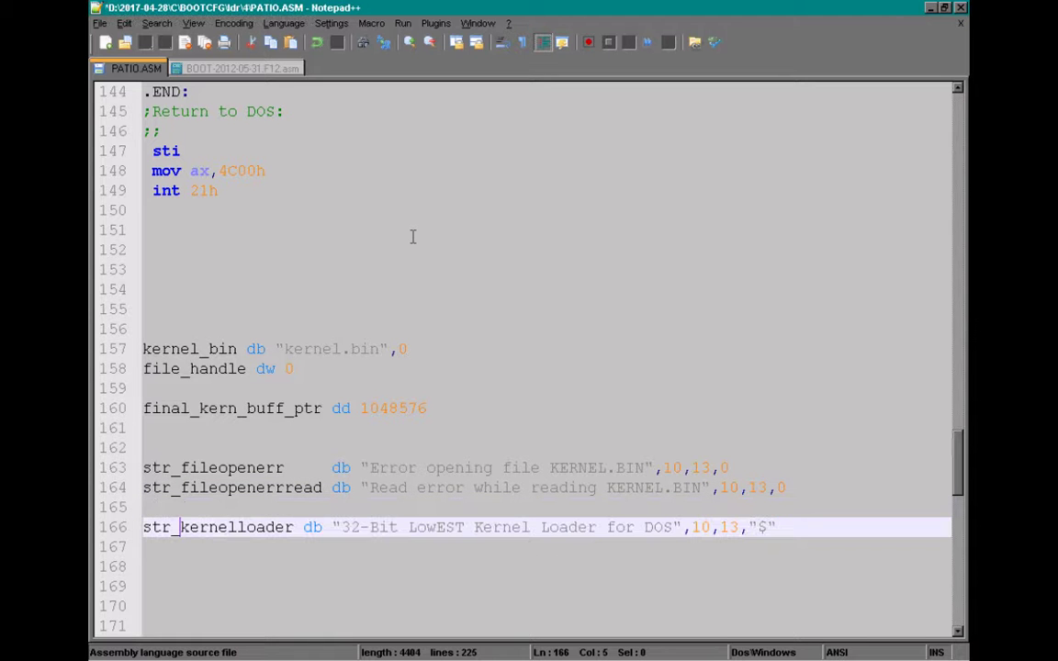
{"action": "key", "text": "ctrl+d"}
{"action": "key", "text": "Down"}
{"action": "key", "text": "Home"}
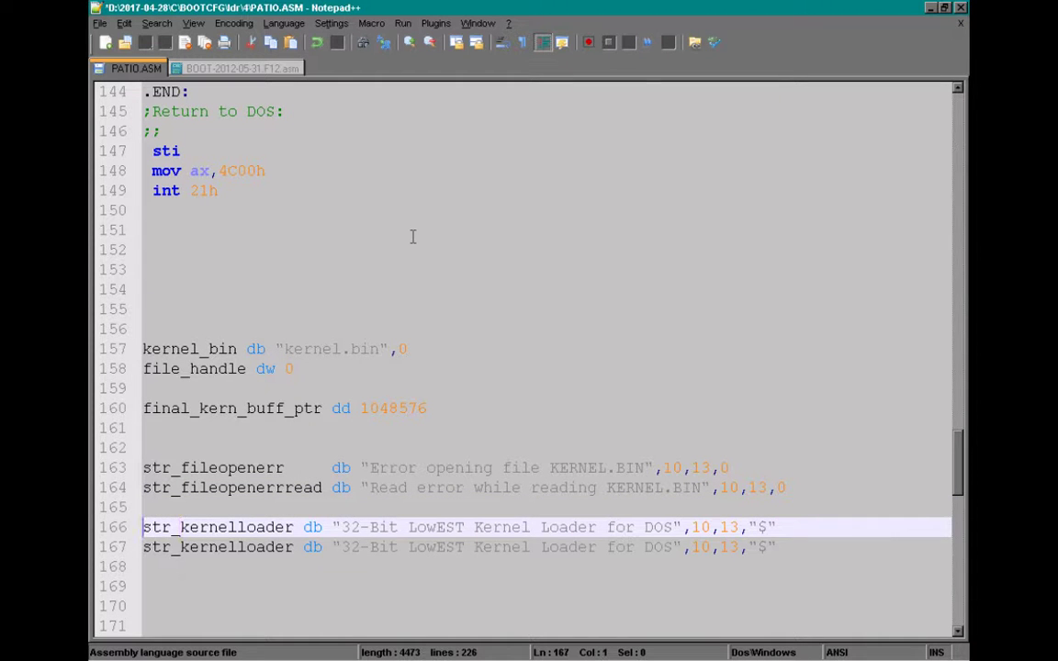
{"action": "key", "text": "Return"}
Turn the duplicated definition into str_kernjump with the text "Jumping into 32-bit kernel at 0x100000...".
{"action": "key", "text": "Right"}
{"action": "key", "text": "Right"}
{"action": "key", "text": "Right"}
{"action": "key", "text": "Right"}
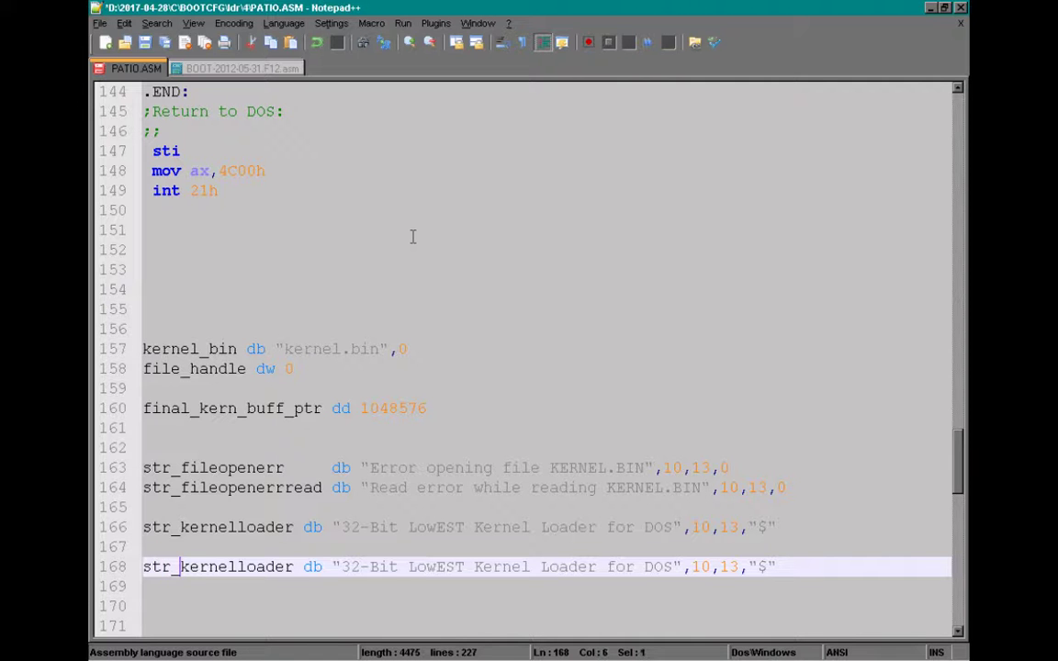
{"action": "key", "text": "shift+Right"}
{"action": "key", "text": "shift+Right"}
{"action": "key", "text": "shift+Right"}
{"action": "key", "text": "shift+Right"}
{"action": "key", "text": "shift+Right"}
{"action": "key", "text": "shift+Right"}
{"action": "key", "text": "shift+Right"}
{"action": "key", "text": "shift+Right"}
{"action": "key", "text": "shift+Right"}
{"action": "key", "text": "shift+Right"}
{"action": "key", "text": "shift+Right"}
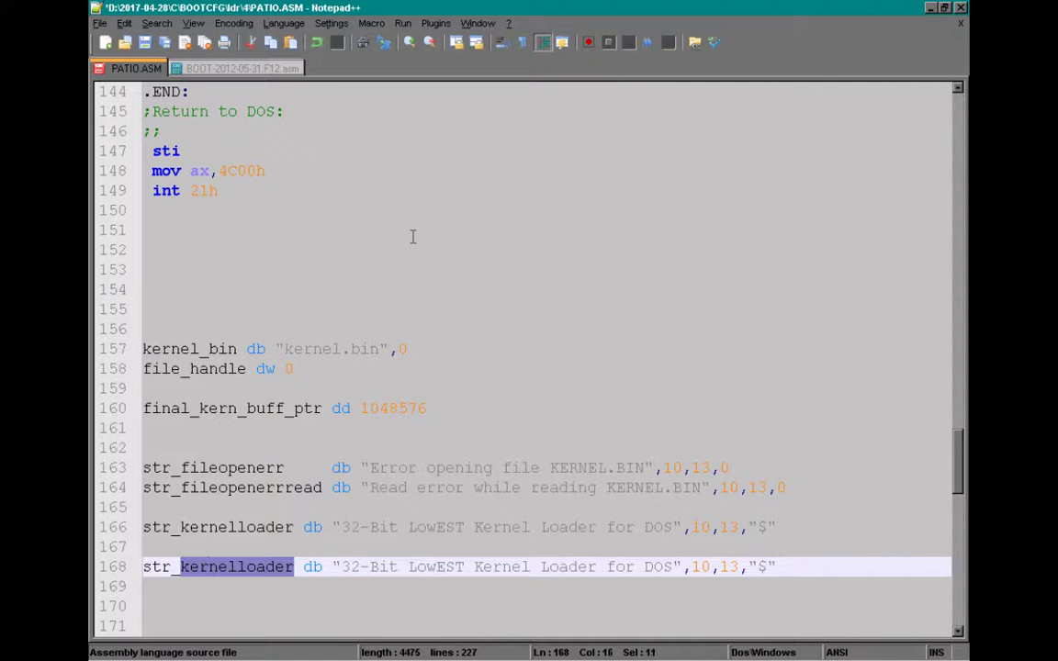
{"action": "key", "text": "ctrl+z"}
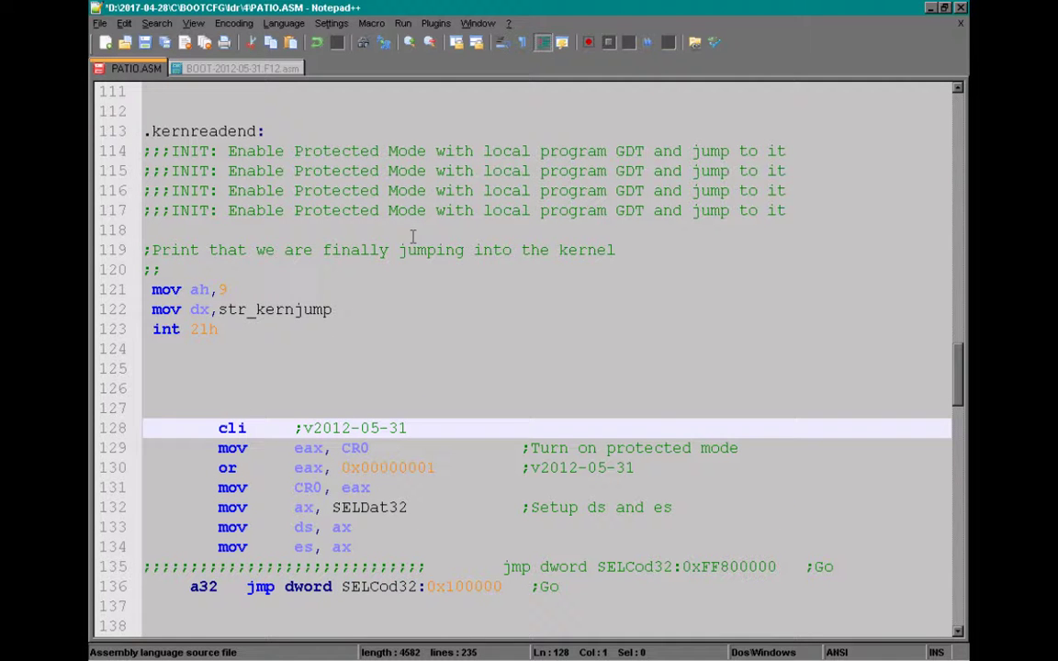
Add a colon at the end of the comment "Print that we are finally jumping into the kernel" and save the file.
{"action": "key", "text": "ctrl+s"}
{"action": "key", "text": "Up"}
{"action": "key", "text": "Up"}
{"action": "key", "text": "Up"}
{"action": "key", "text": "Up"}
{"action": "key", "text": "Up"}
{"action": "key", "text": "Up"}
{"action": "key", "text": "Up"}
{"action": "key", "text": "Up"}
{"action": "key", "text": "Up"}
{"action": "key", "text": "End"}
{"action": "type", "text": ":"}
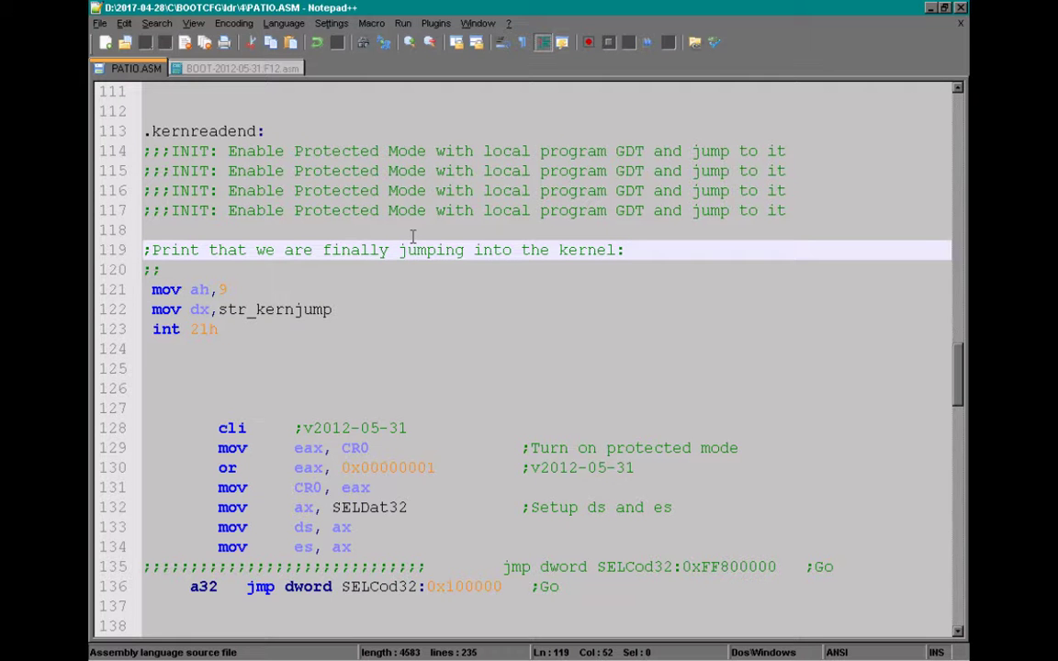
Check the string definitions and GDT, then run build.bat in the ldr\4 folder to assemble PATIO.COM and dismiss its output window.
{"action": "key", "text": "F2"}
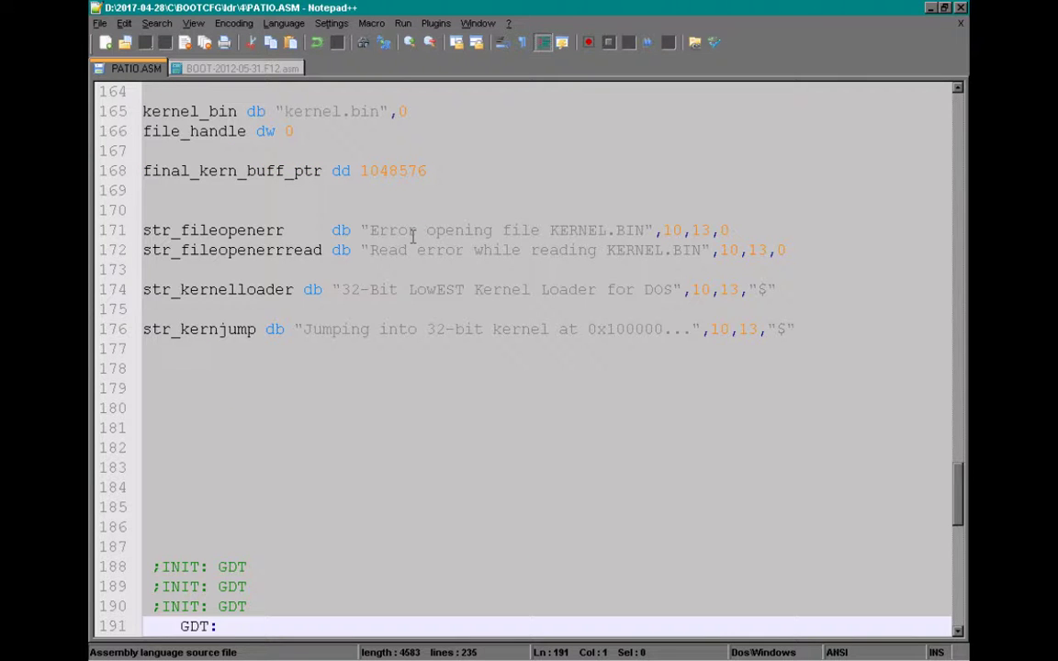
{"action": "key", "text": "Down"}
{"action": "key", "text": "Down"}
{"action": "key", "text": "Down"}
{"action": "key", "text": "Down"}
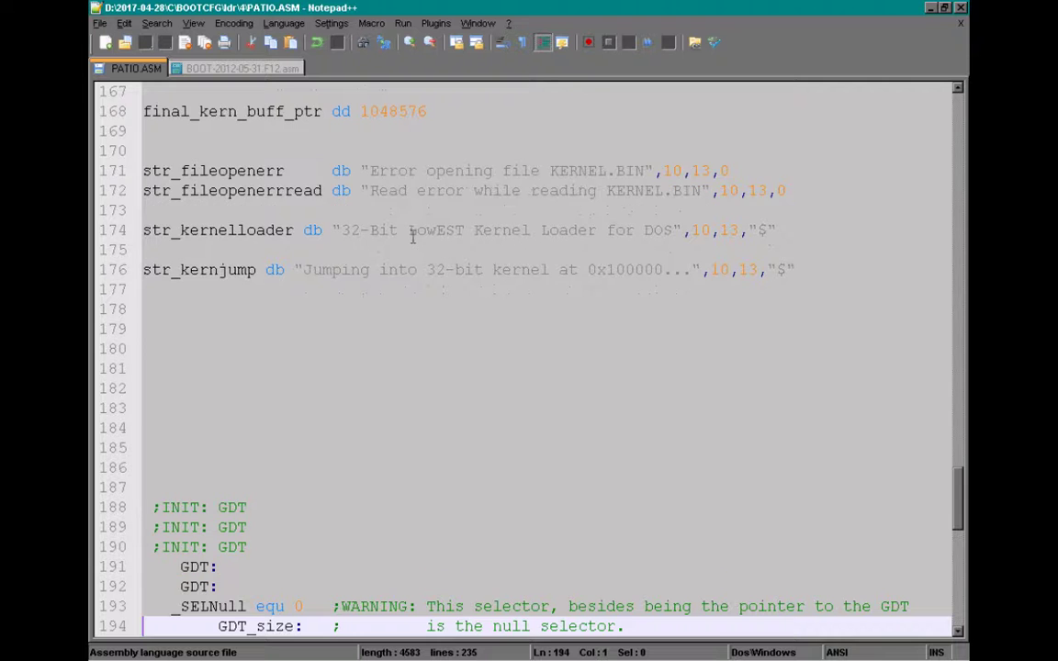
{"action": "key", "text": "ctrl+End"}
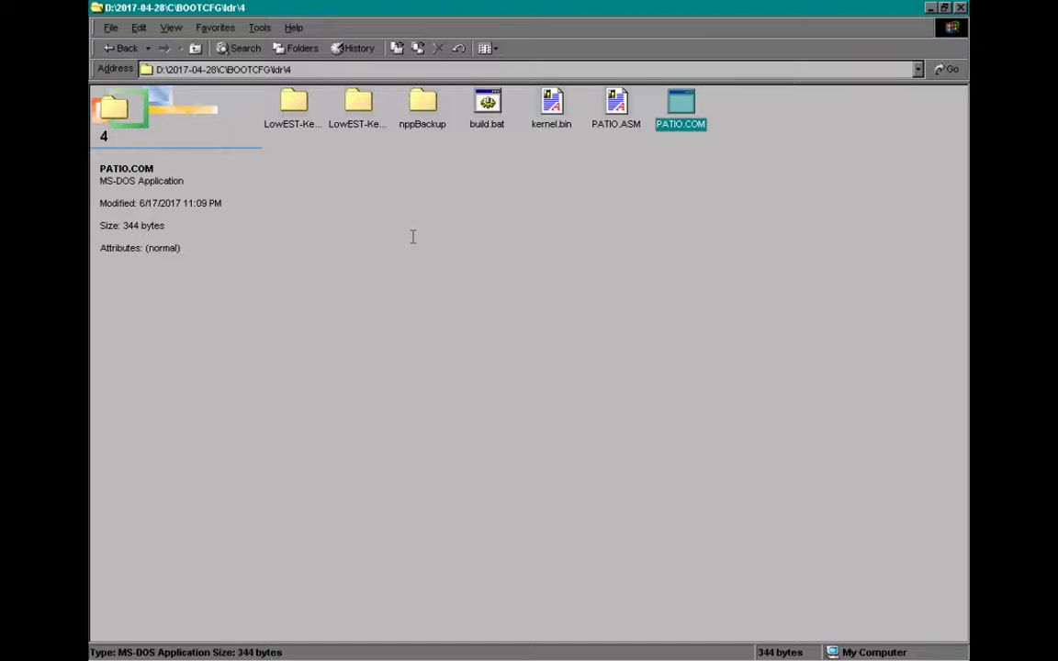
{"action": "key", "text": "b"}
{"action": "key", "text": "Return"}
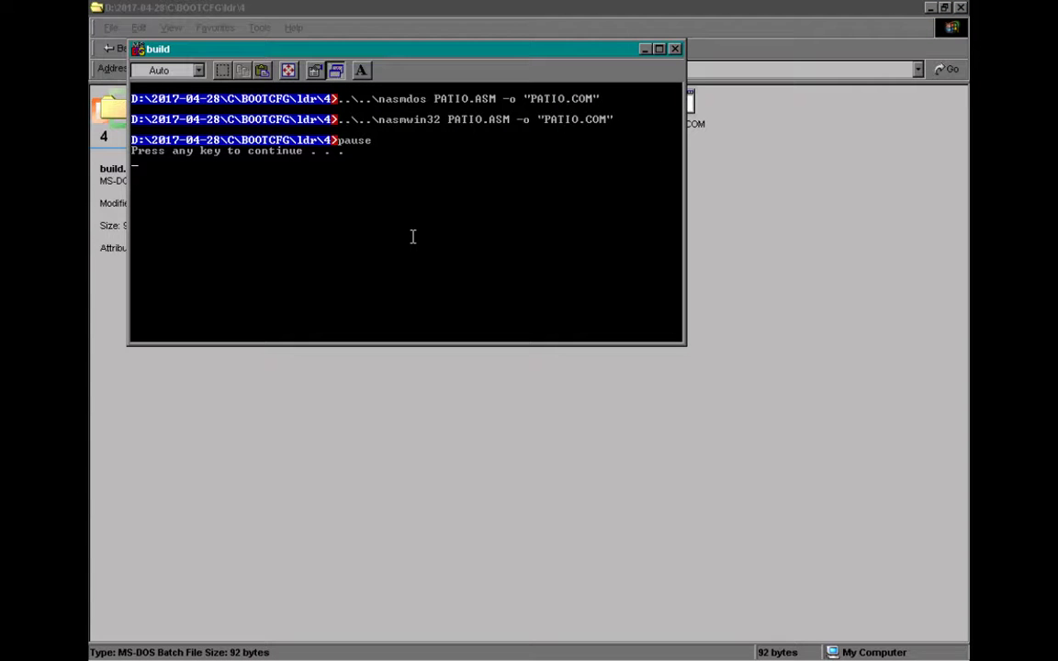
{"action": "key", "text": "Return"}
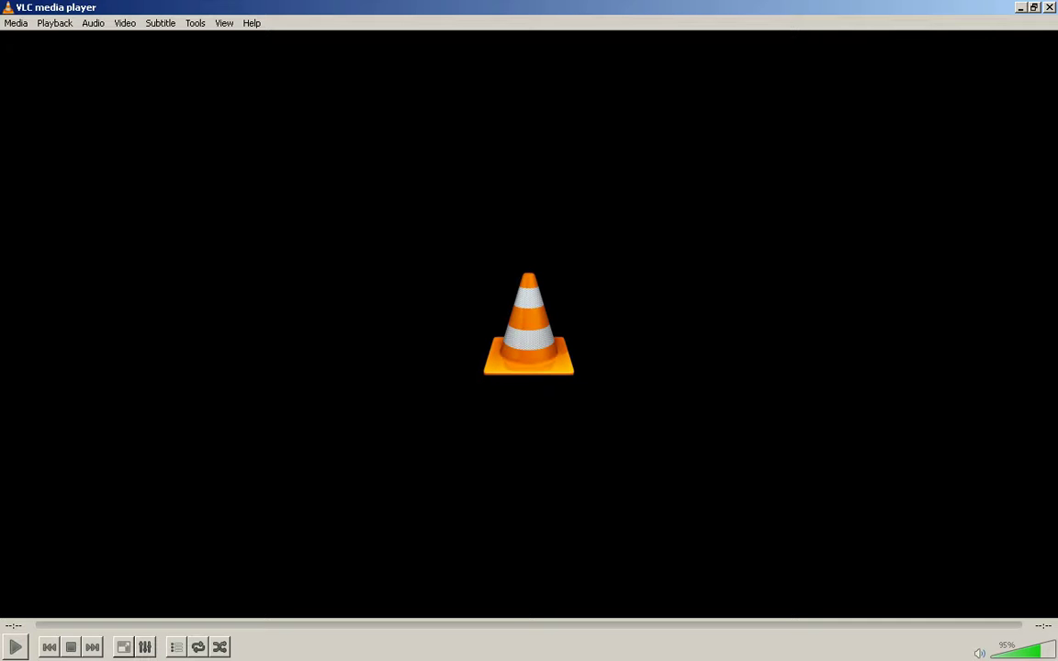
Open the recording 0001__1862017_14_45.avi in VLC media player.
{"action": "key", "text": "ctrl+o"}
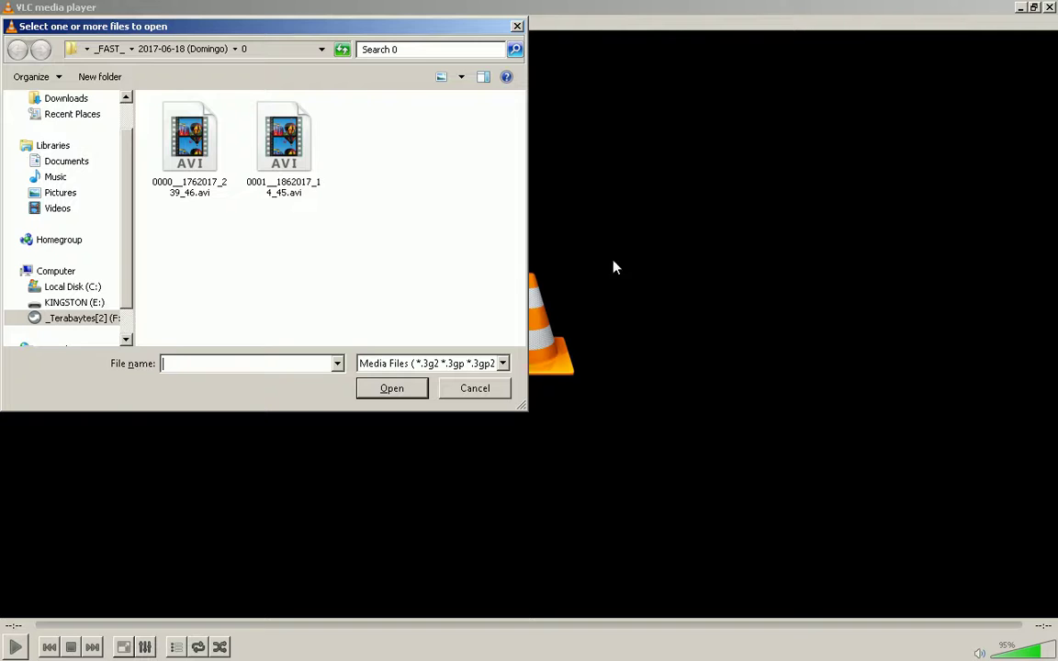
{"action": "key", "text": "End"}
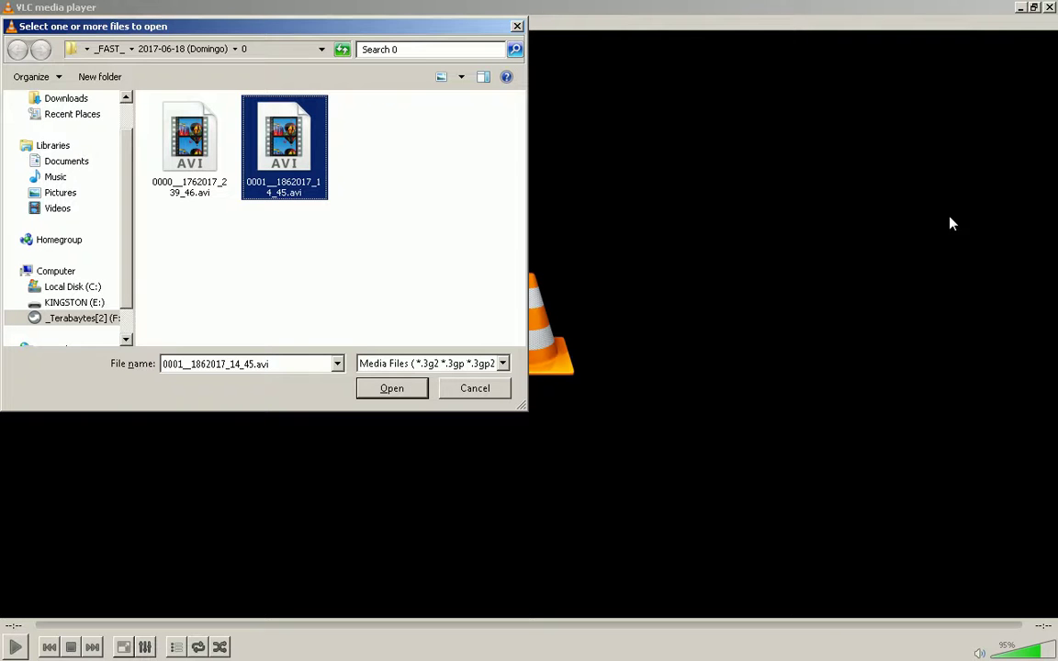
{"action": "key", "text": "Return"}
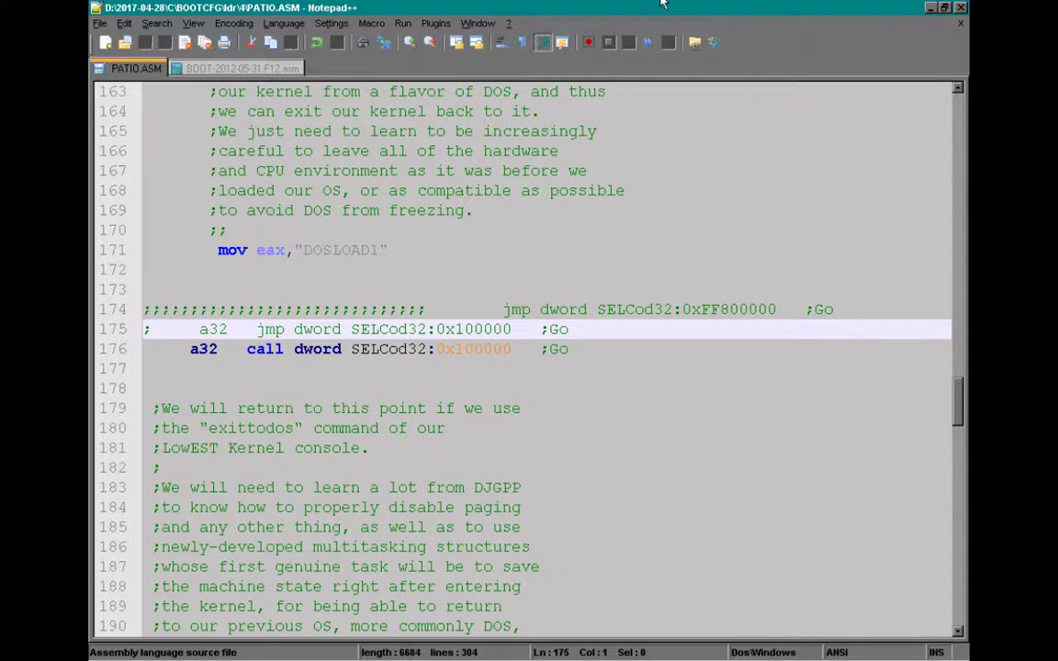
Examine the far call to SELCod32:0x100000 and the mov eax,"DOSLOAD1" line above it in PATIO.ASM.
{"action": "key", "text": "Down"}
{"action": "key", "text": "shift+Down"}
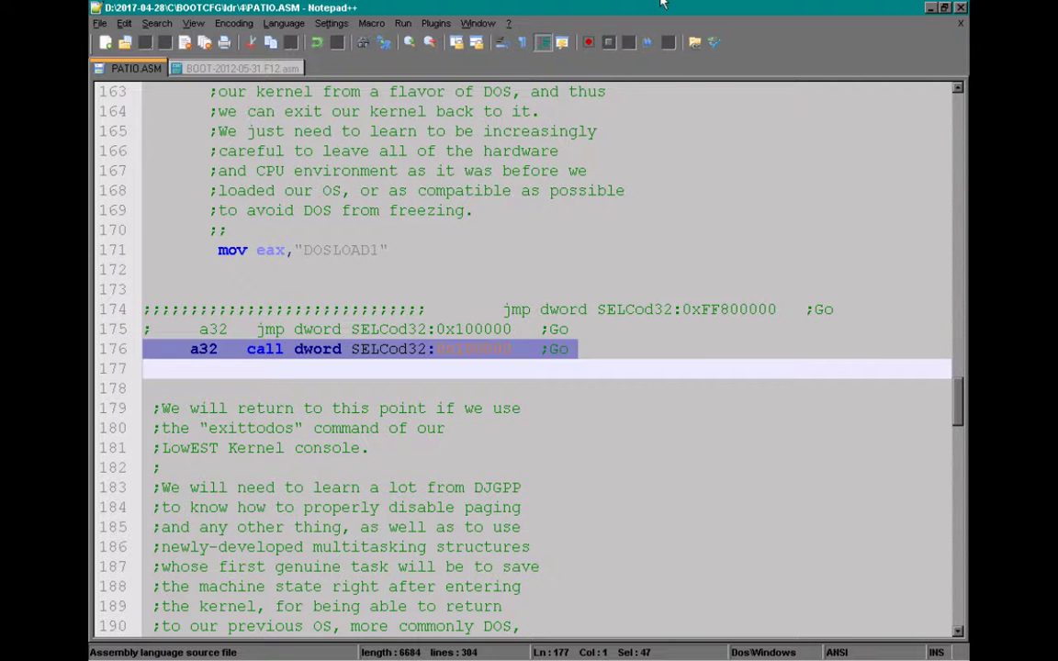
{"action": "key", "text": "Up"}
{"action": "key", "text": "Up"}
{"action": "key", "text": "Up"}
{"action": "key", "text": "Up"}
{"action": "key", "text": "Up"}
{"action": "key", "text": "Up"}
{"action": "key", "text": "Up"}
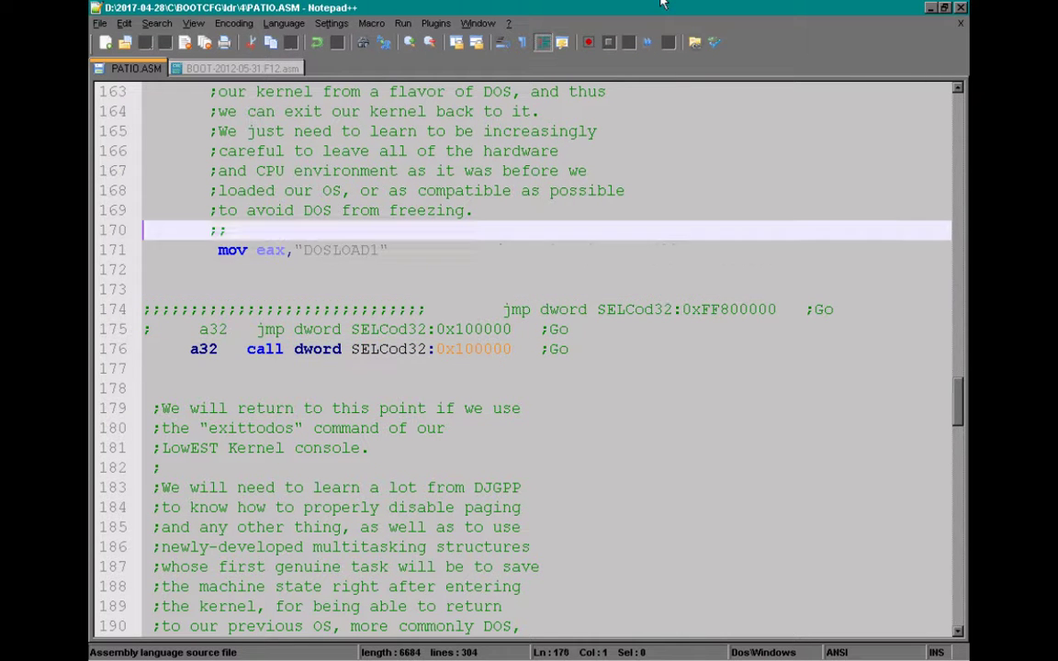
{"action": "key", "text": "Down"}
{"action": "key", "text": "shift+Down"}
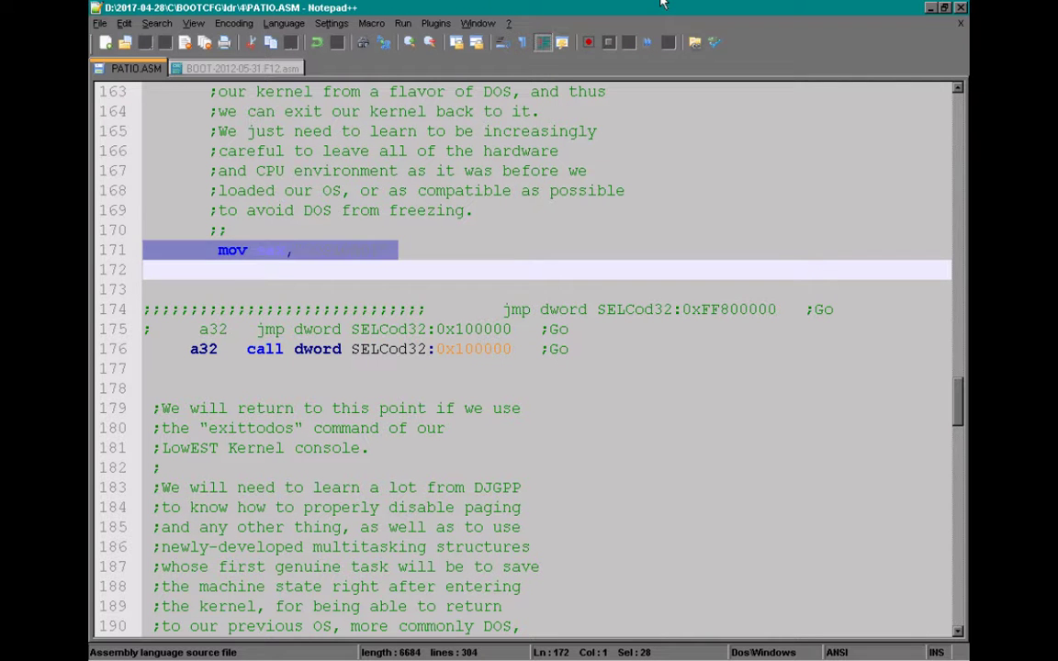
{"action": "key", "text": "Down"}
{"action": "key", "text": "Down"}
{"action": "key", "text": "Up"}
Examine the code that disables protected mode, the return to DOS, the string data, the GDT and the data_cache buffer.
{"action": "key", "text": "Page_Down"}
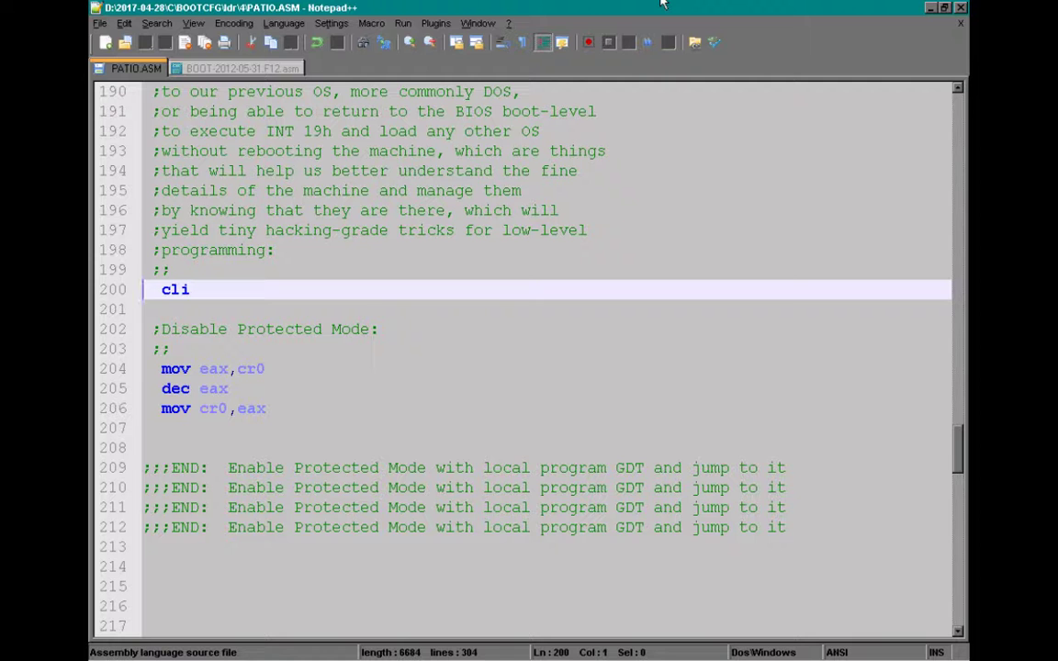
{"action": "key", "text": "Page_Down"}
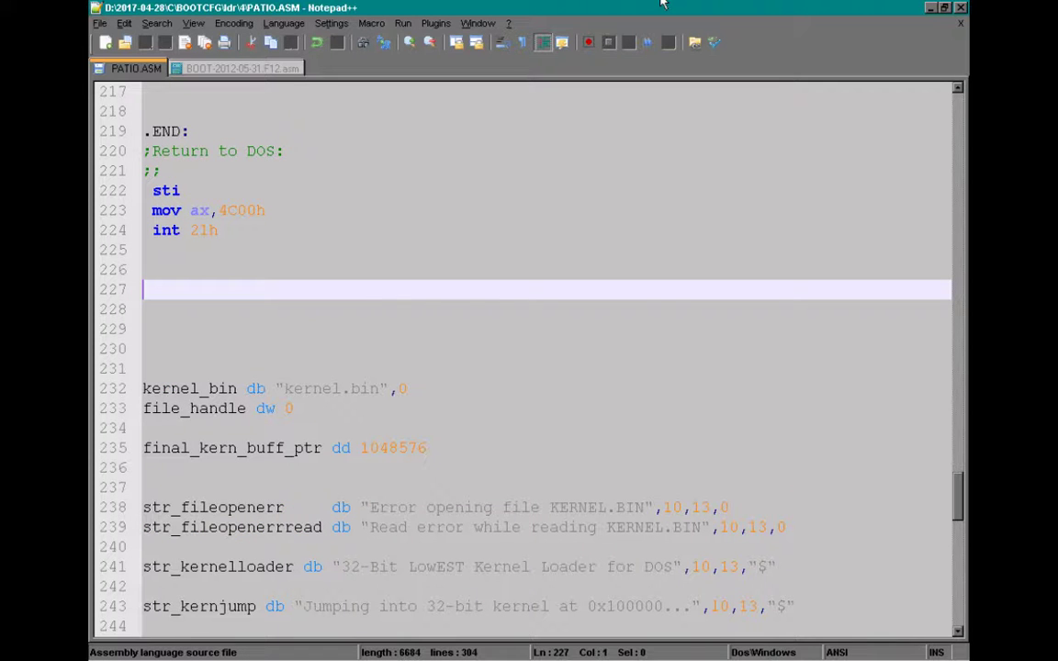
{"action": "key", "text": "Page_Down"}
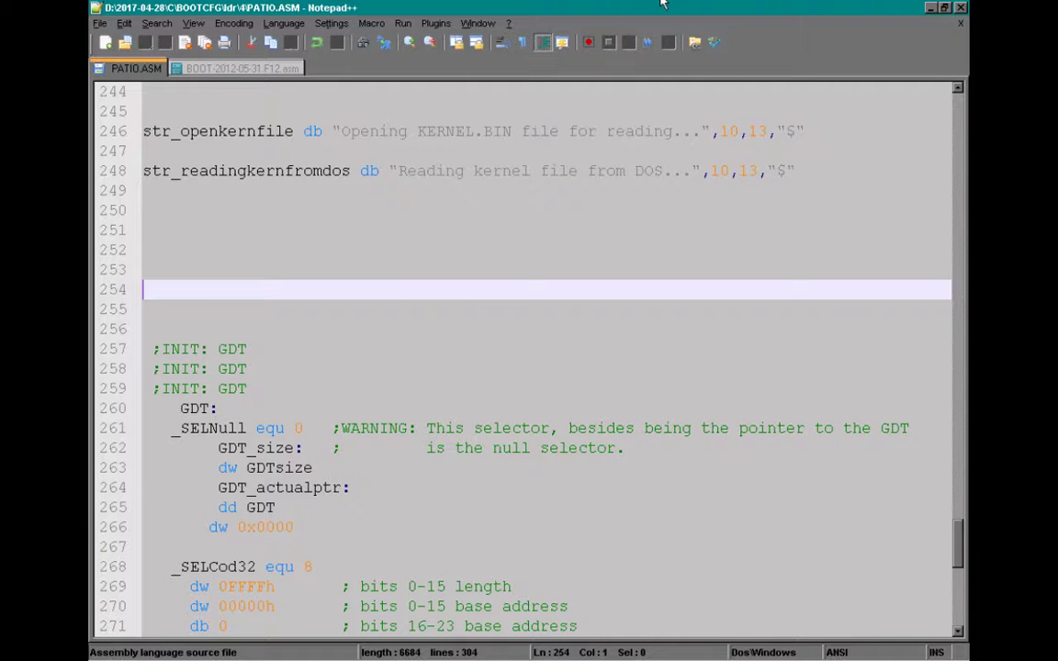
{"action": "key", "text": "Page_Down"}
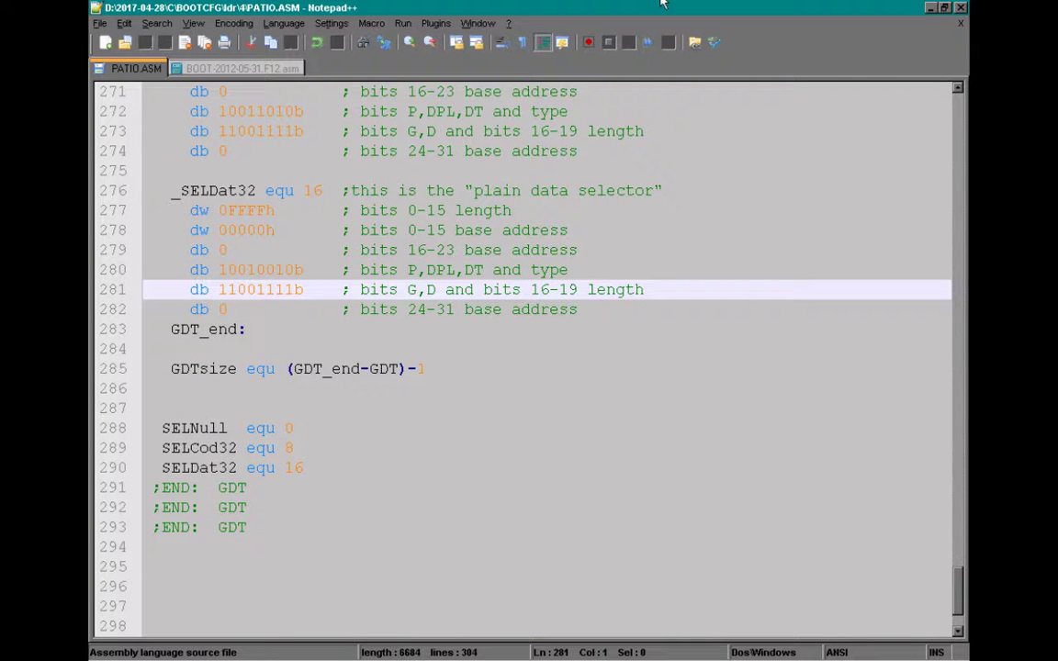
{"action": "key", "text": "Page_Down"}
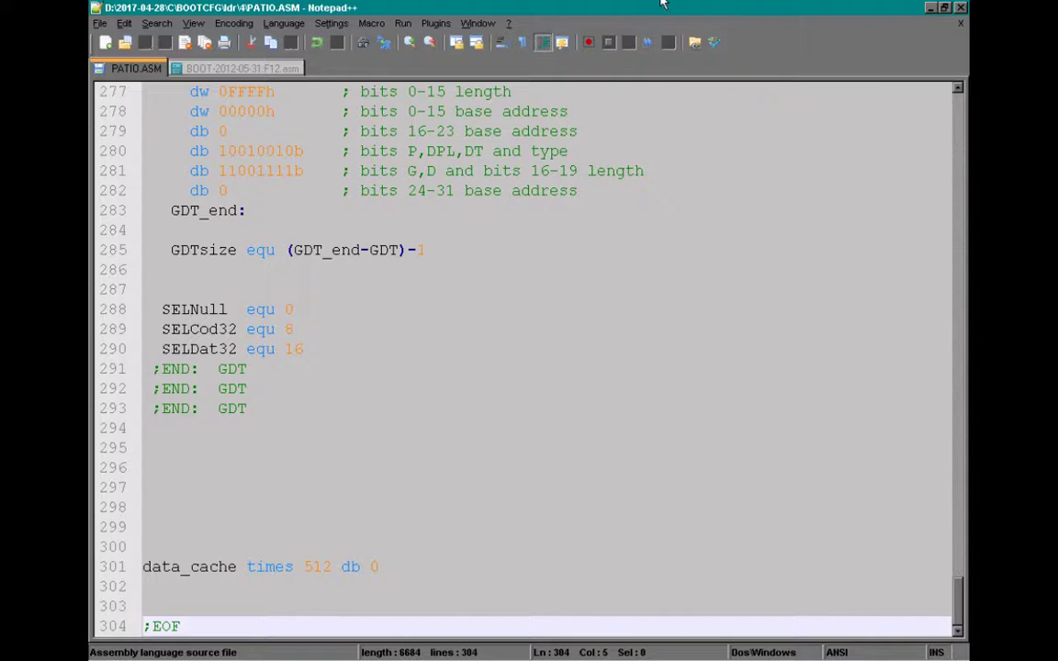
Switch to the ldr\4 folder, rebuild PATIO.COM with build.bat and dismiss its output window.
{"action": "key", "text": "alt+Tab"}
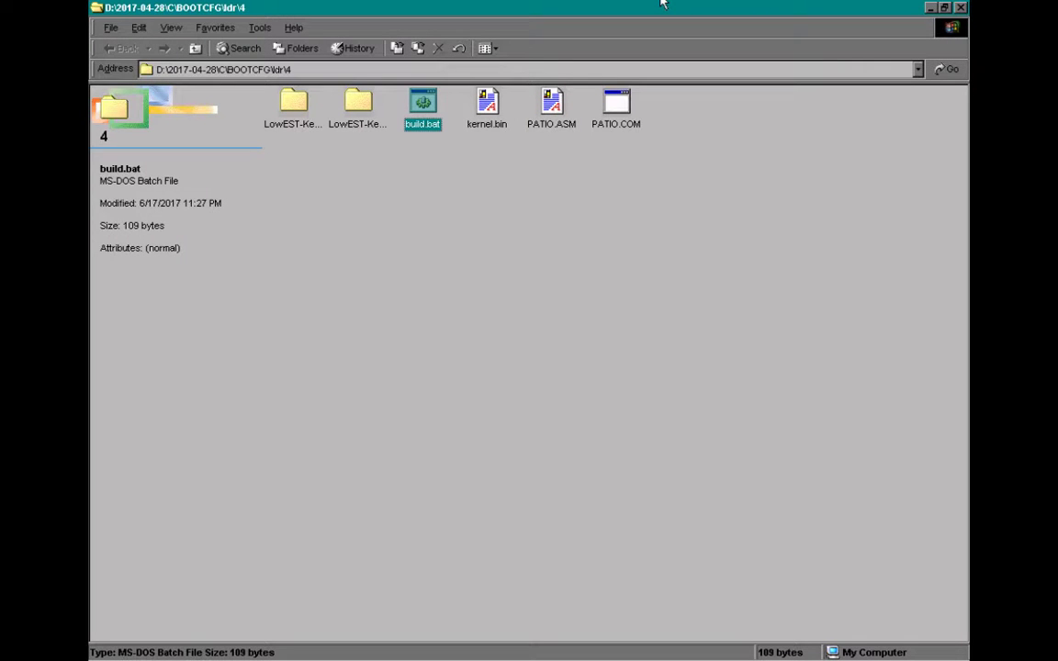
{"action": "key", "text": "alt+Tab"}
{"action": "key", "text": "alt+Tab"}
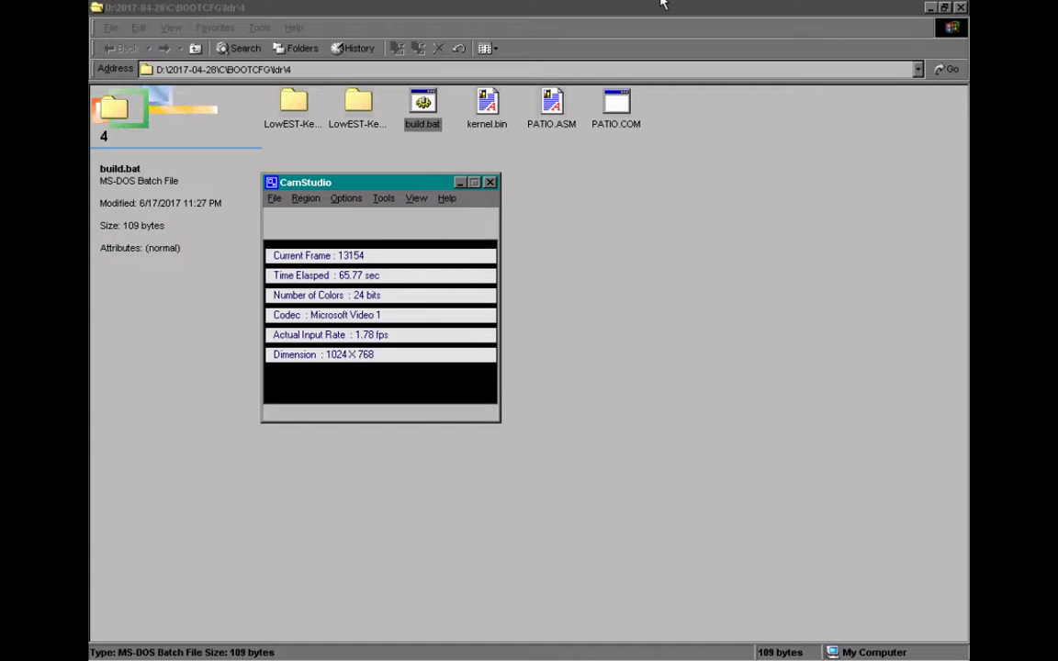
{"action": "key", "text": "alt+Tab"}
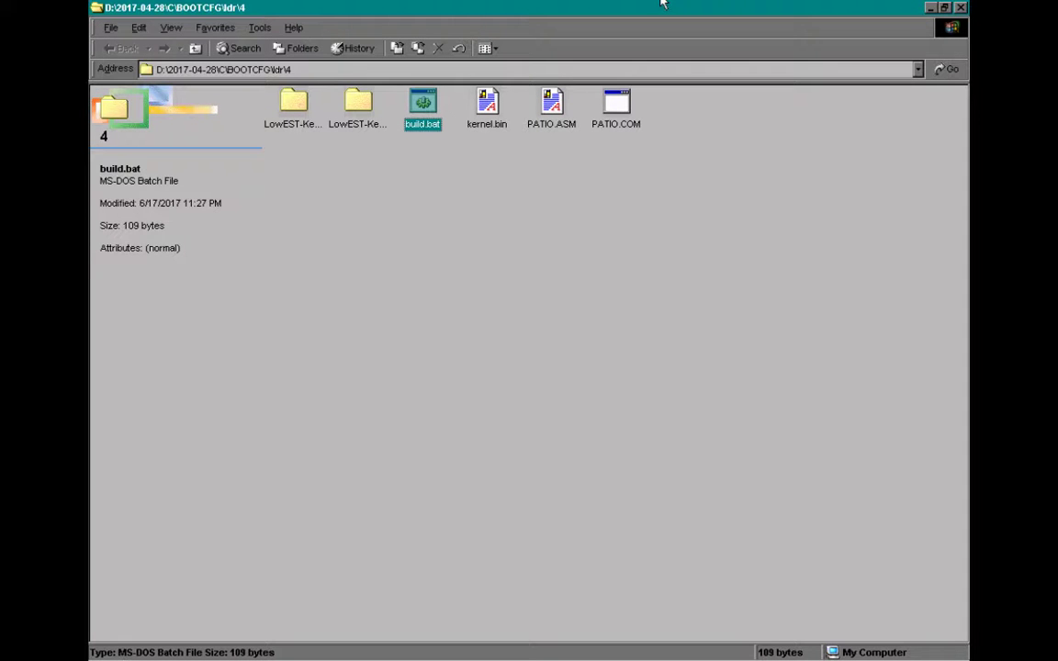
{"action": "key", "text": "alt+Tab"}
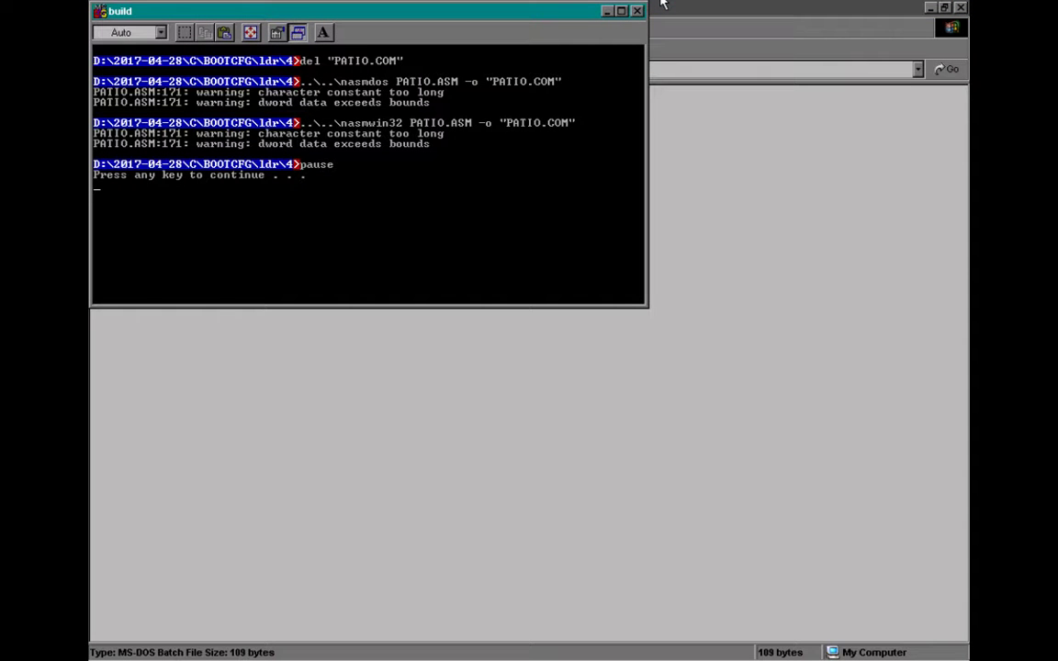
{"action": "key", "text": "space"}
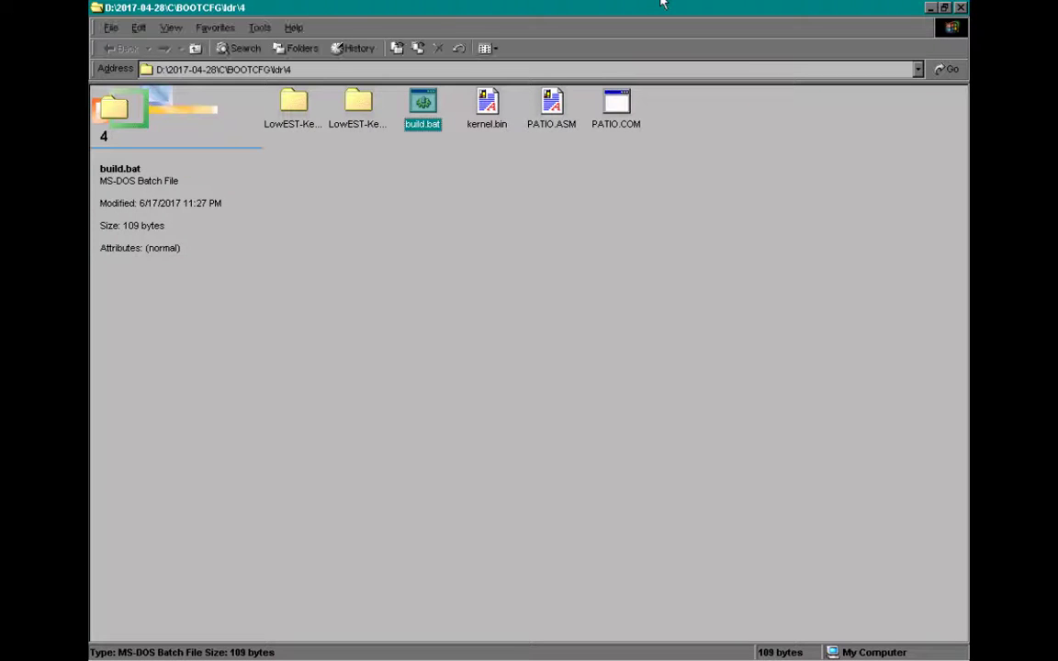
Inspect the disassembly of PATIO.COM.hiew in Hiew, quit it and delete the PATIO.COM.hiew file.
{"action": "key", "text": "Return"}
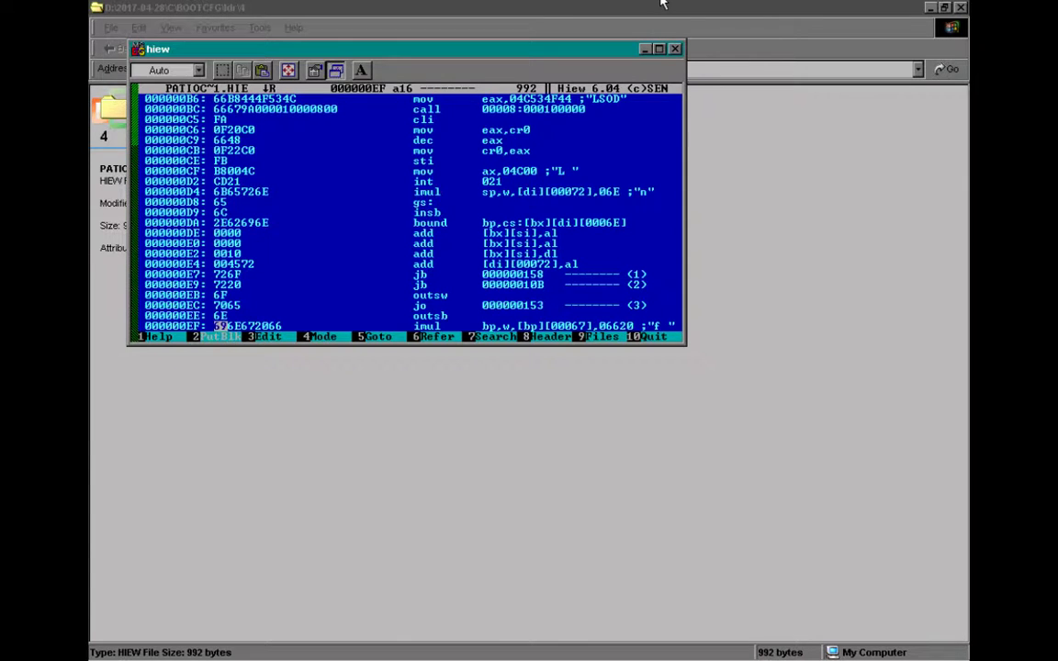
{"action": "key", "text": "F10"}
{"action": "key", "text": "Delete"}
{"action": "key", "text": "Escape"}
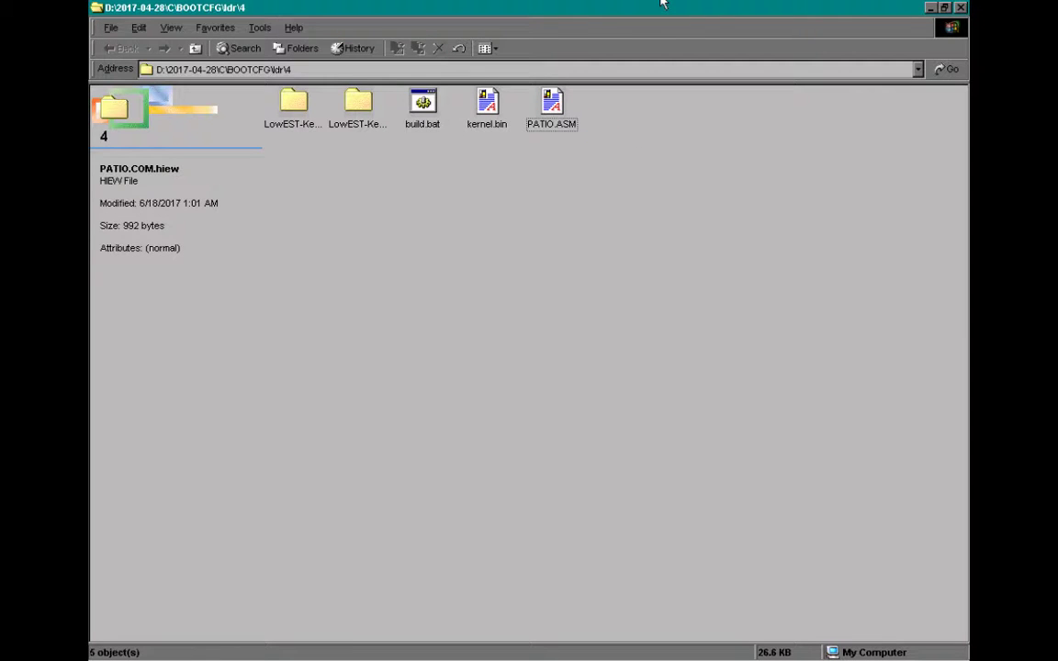
Split the DOS marker in PATIO.ASM into mov eax,"DOSL" and mov edx,"OAD1", save, and rebuild PATIO.COM with build.bat.
{"action": "key", "text": "alt+Tab"}
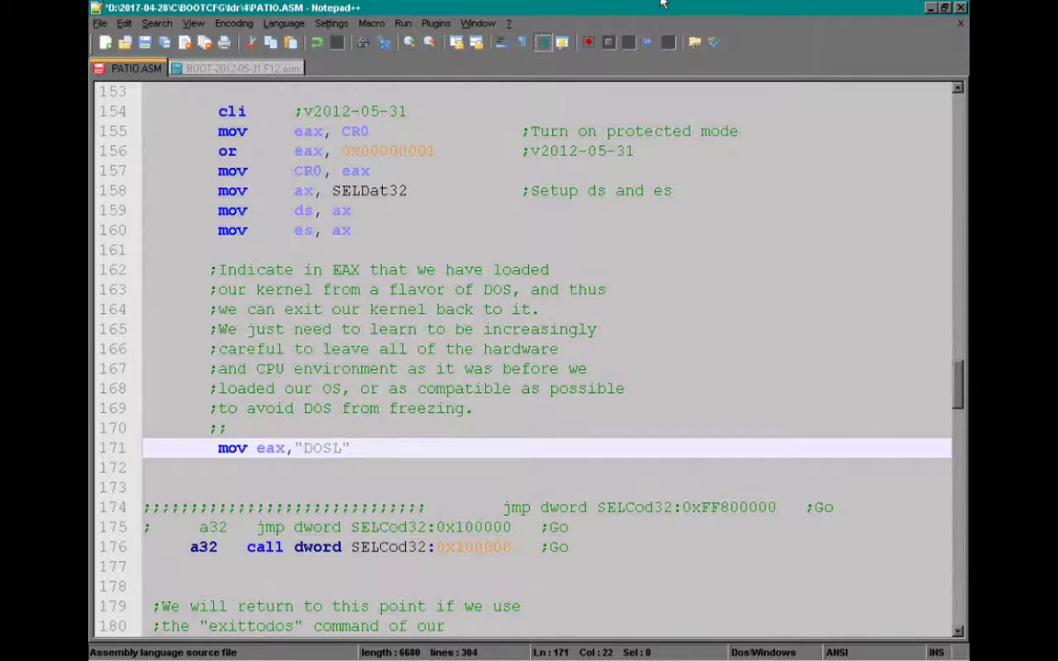
{"action": "key", "text": "ctrl+z"}
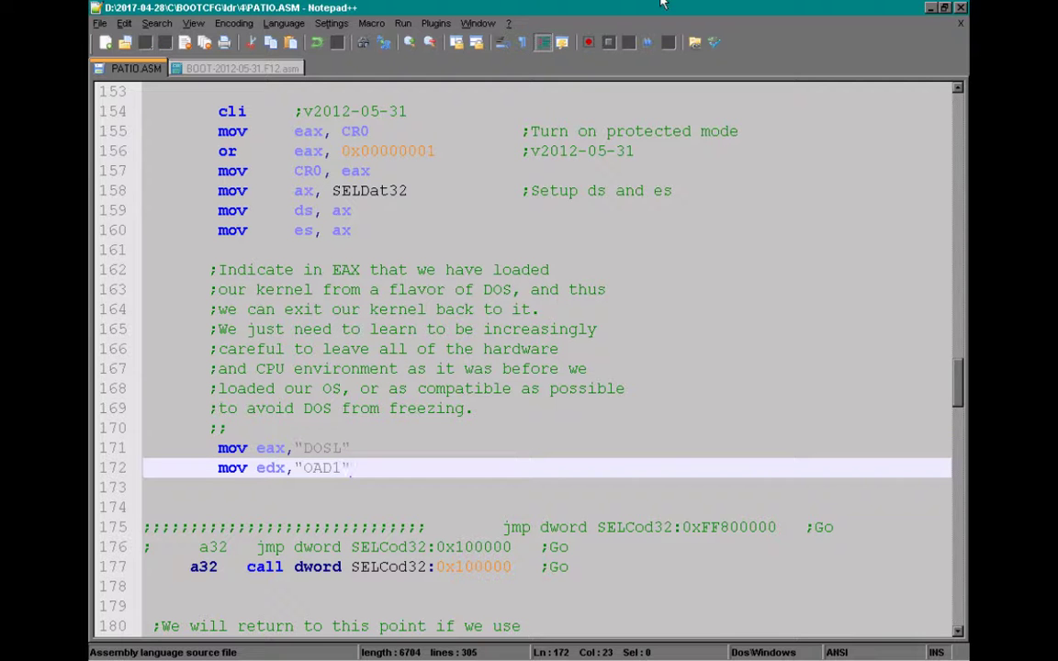
{"action": "key", "text": "alt+Tab"}
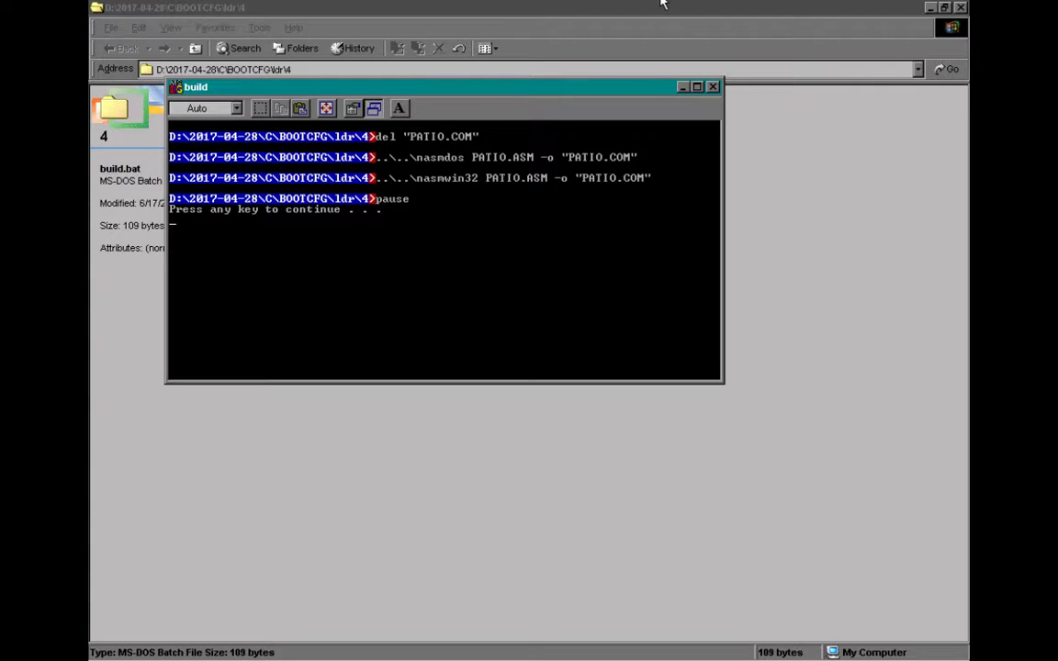
{"action": "key", "text": "Return"}
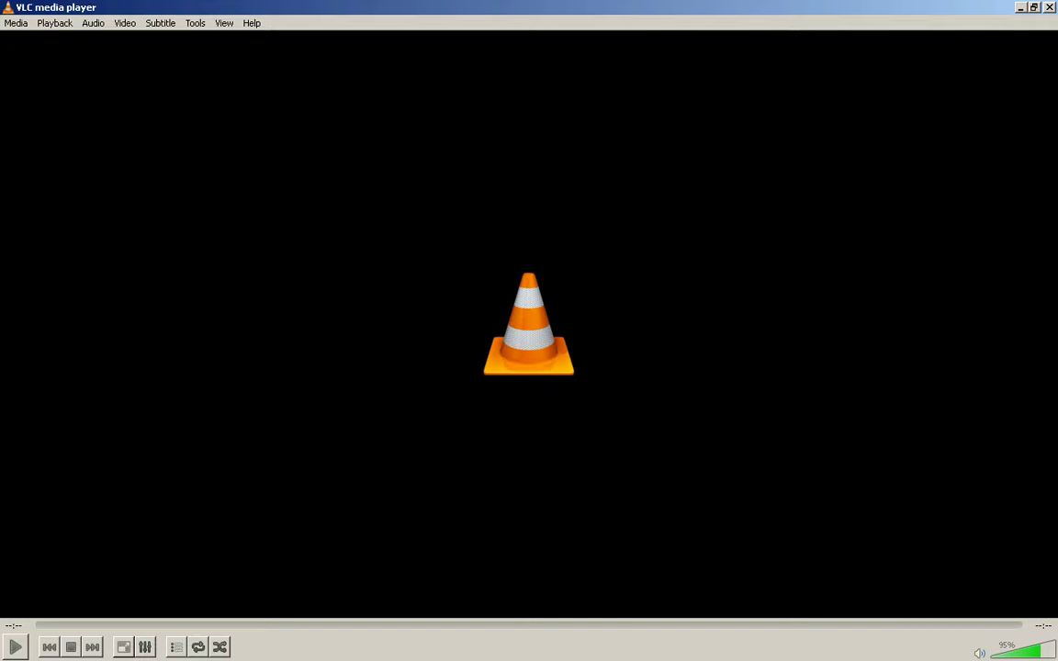
Switch to Windows Media Player, play P1030060.MOV and skip forward to 03:49, near its end.
{"action": "key", "text": "alt+Tab"}
{"action": "key", "text": "alt+Tab"}
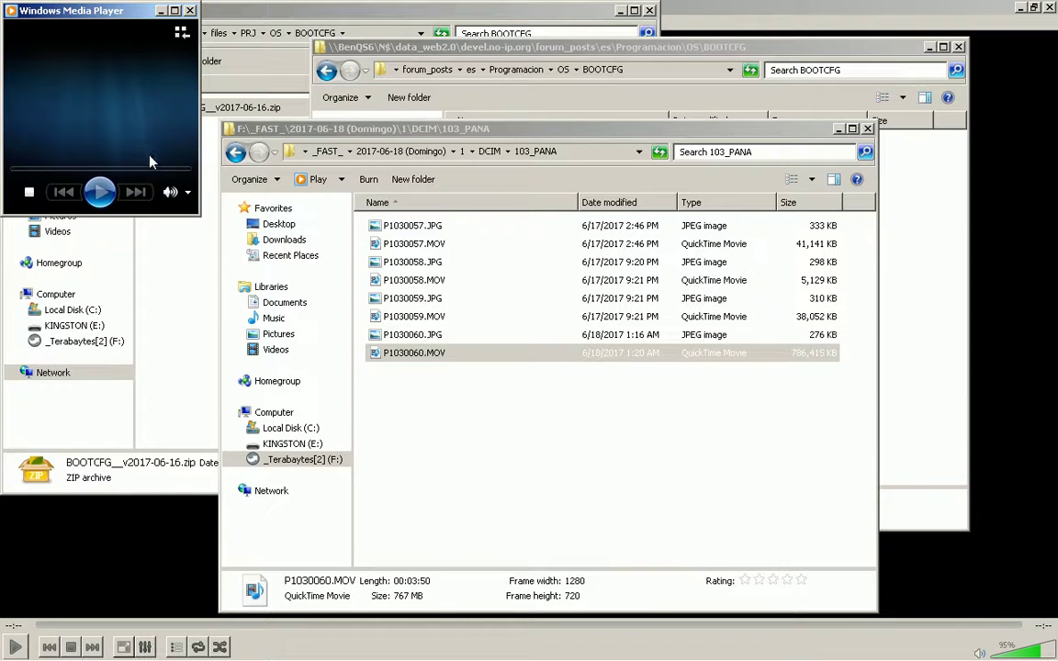
{"action": "left_click", "coordinate": [101, 190]}
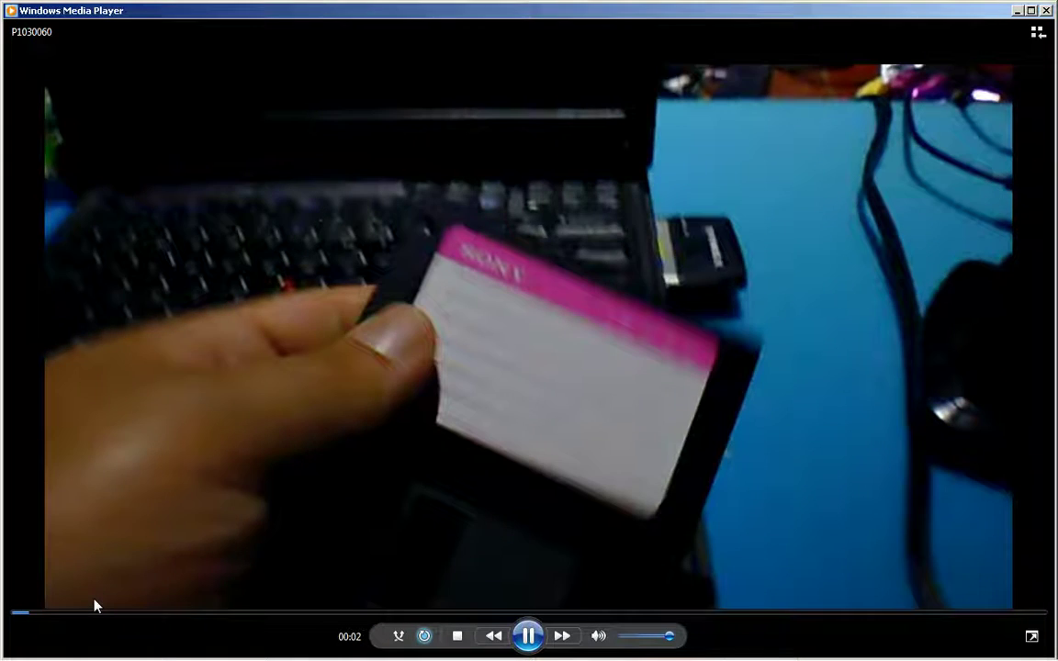
{"action": "left_click_drag", "start_coordinate": [95, 606], "coordinate": [1028, 622]}
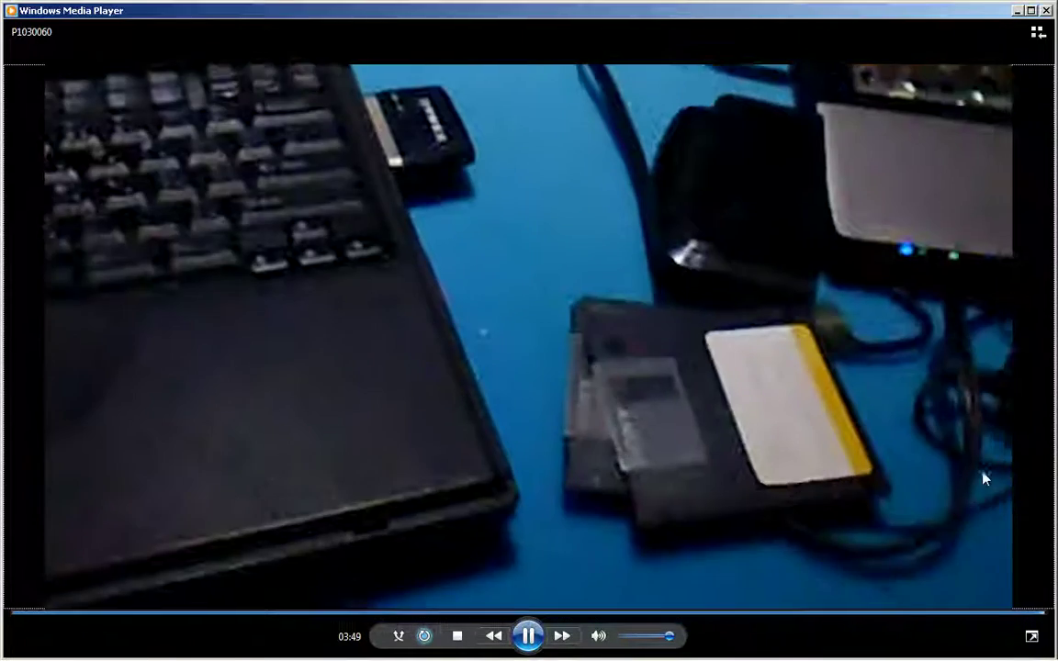